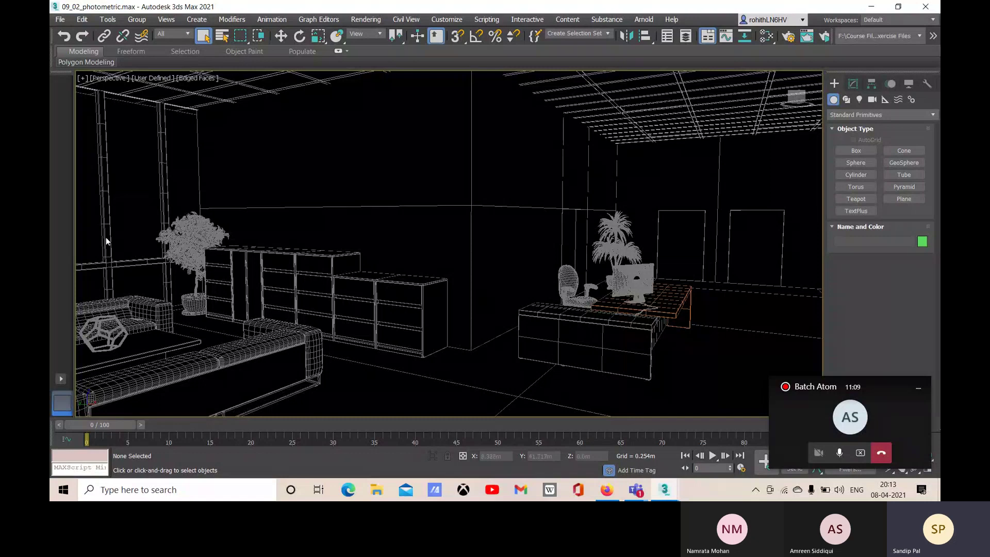
Step: Zoom out and pan to frame the whole glass office building, then open the Edged Faces shading menu
scroll(365, 232, down, 10)
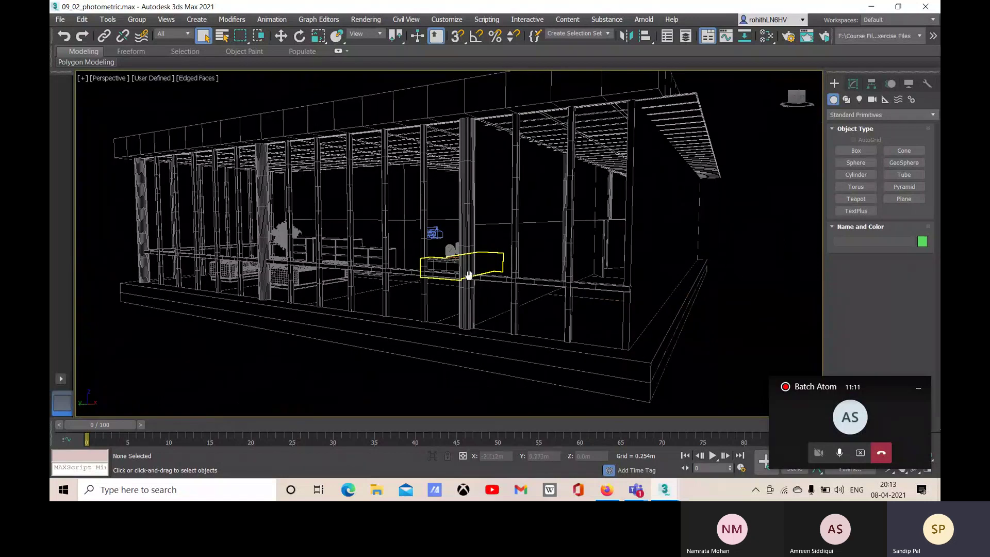
middle_drag(468, 275, 452, 289)
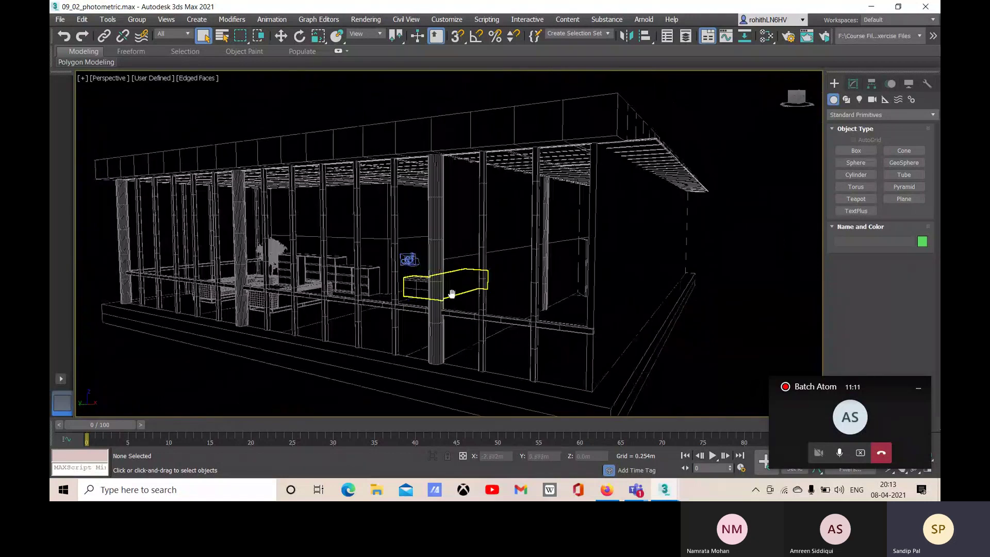
click(196, 79)
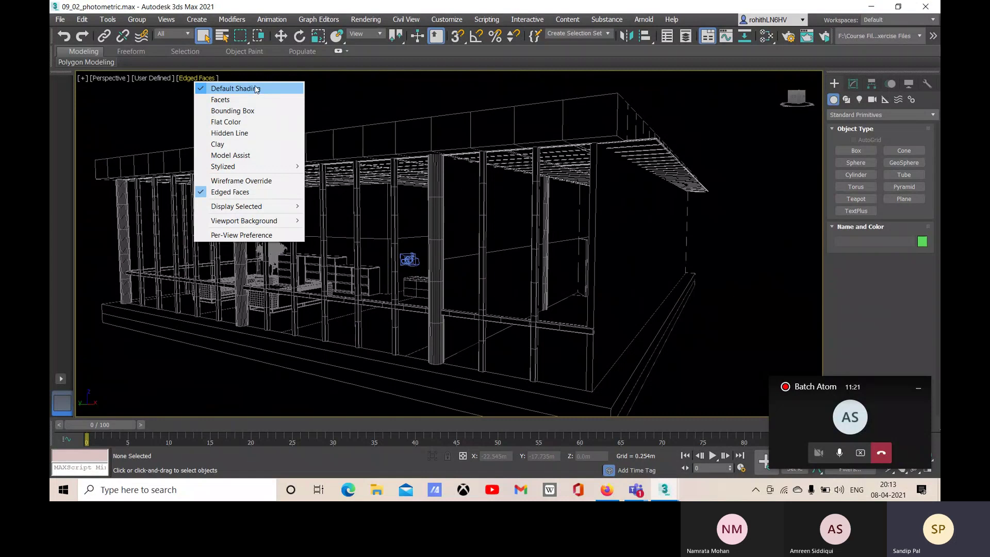
click(203, 193)
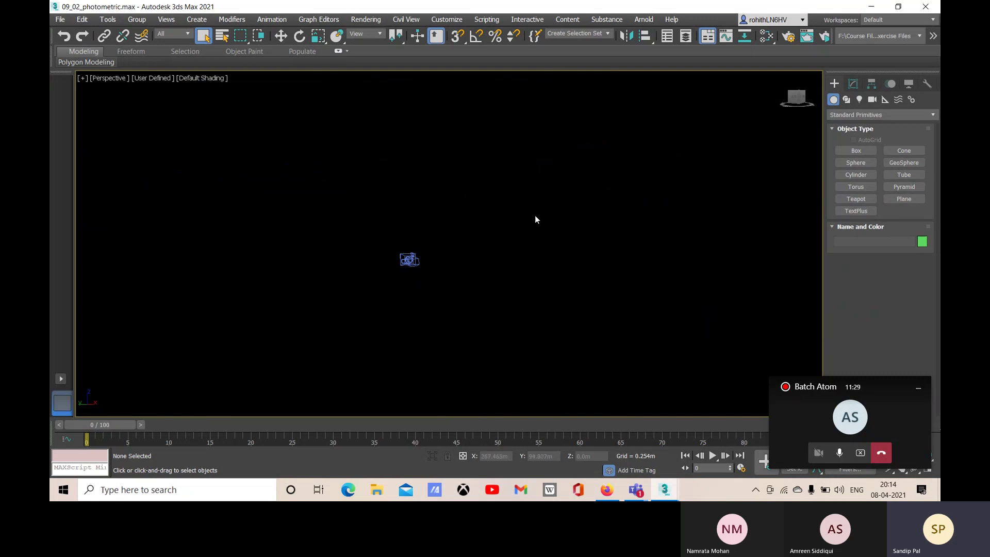
click(204, 79)
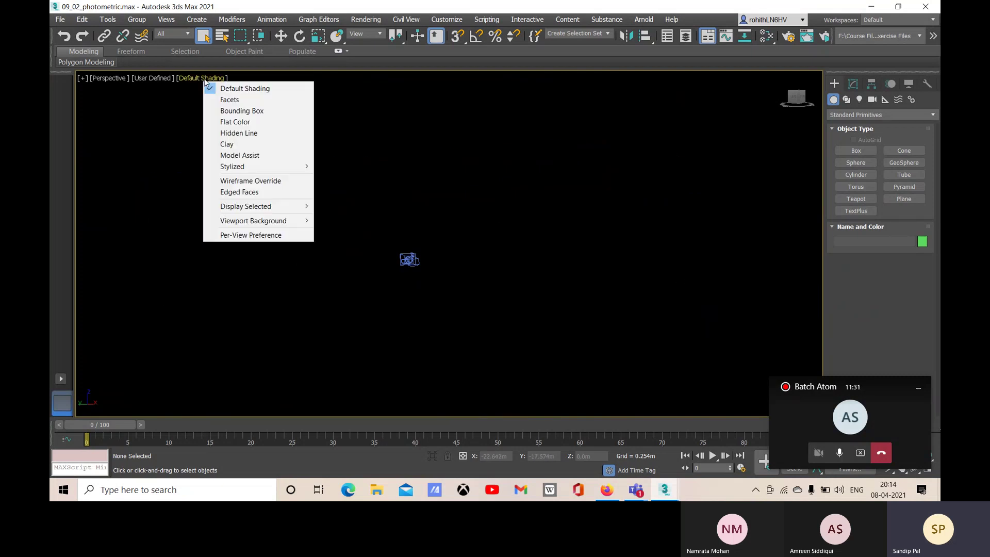
click(215, 194)
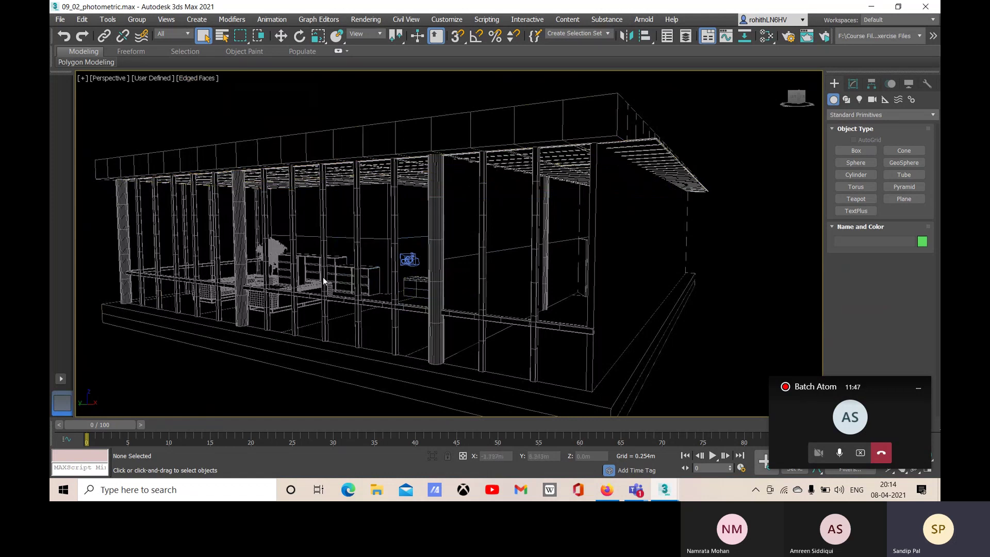
Step: Show the Lights category, look at the Standard light types, then return to Photometric
click(859, 100)
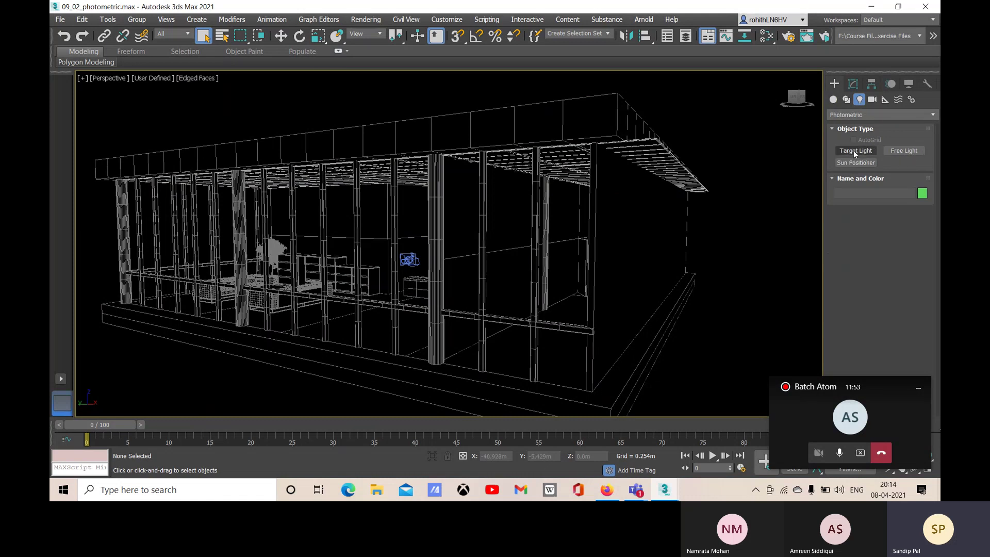
click(878, 114)
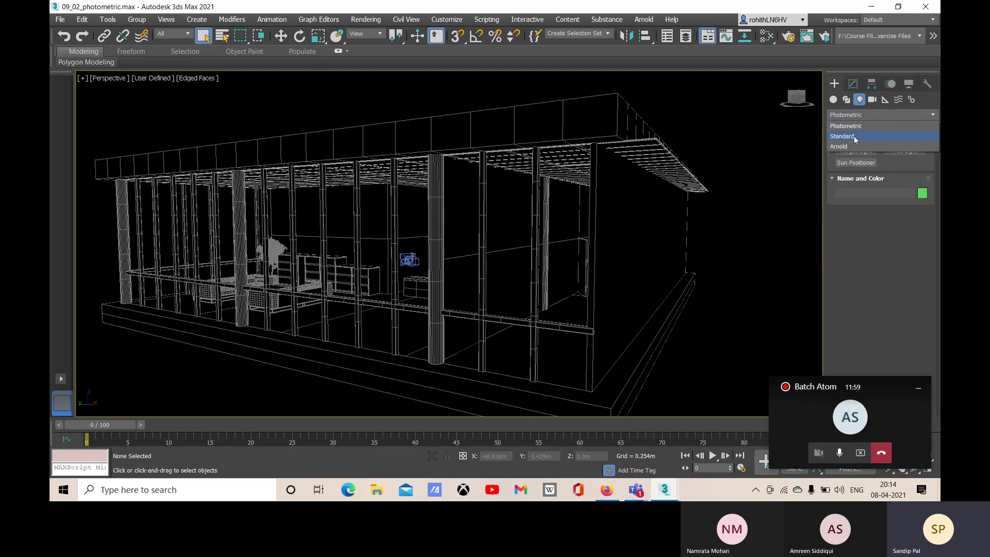
click(854, 136)
click(886, 110)
click(865, 125)
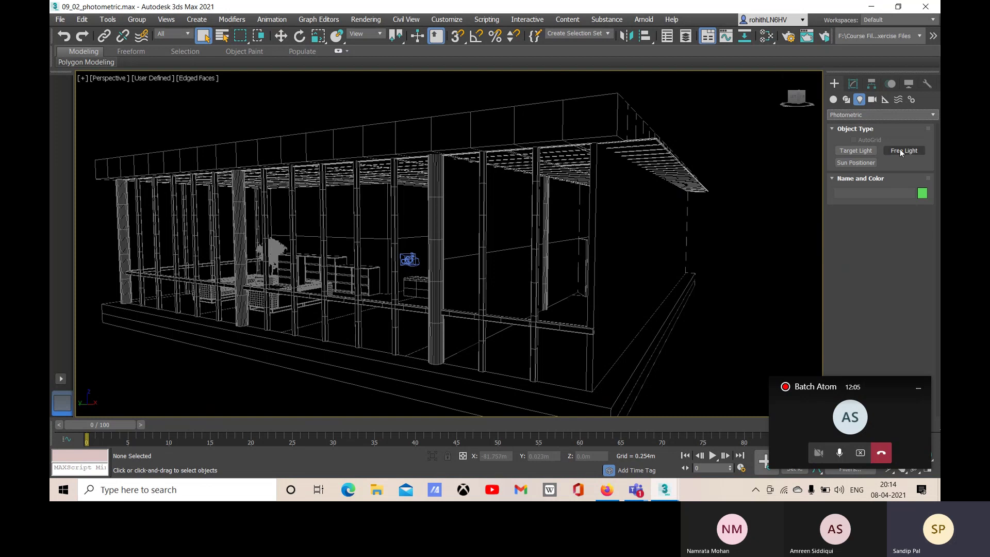
Step: Start a photometric Target Light and accept switching to Physical Camera exposure control
click(867, 152)
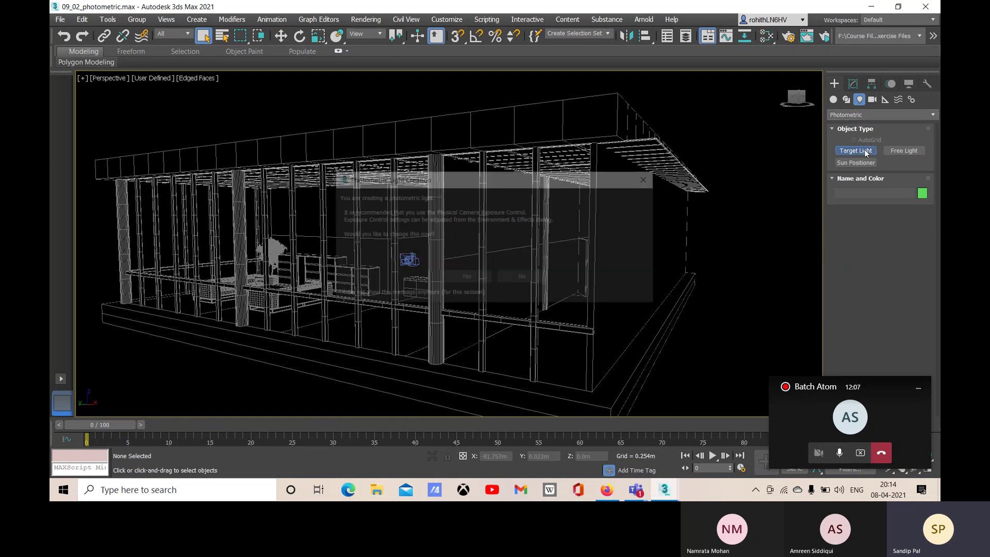
drag(378, 180, 333, 159)
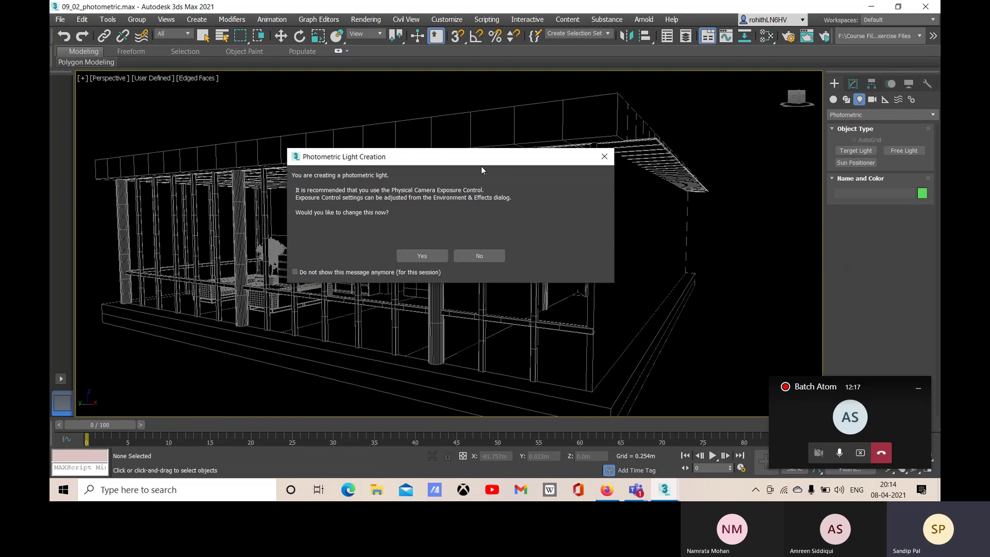
drag(480, 159, 482, 156)
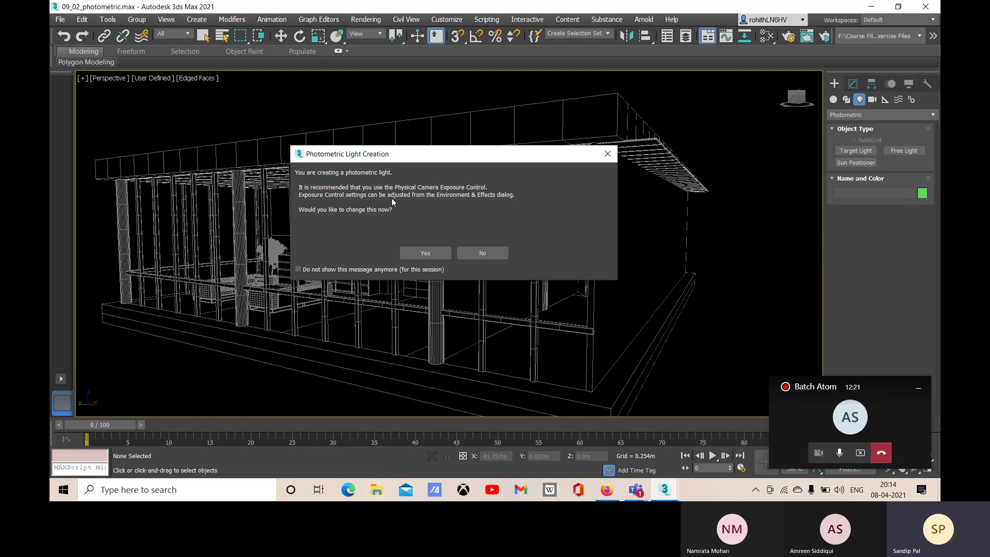
click(428, 252)
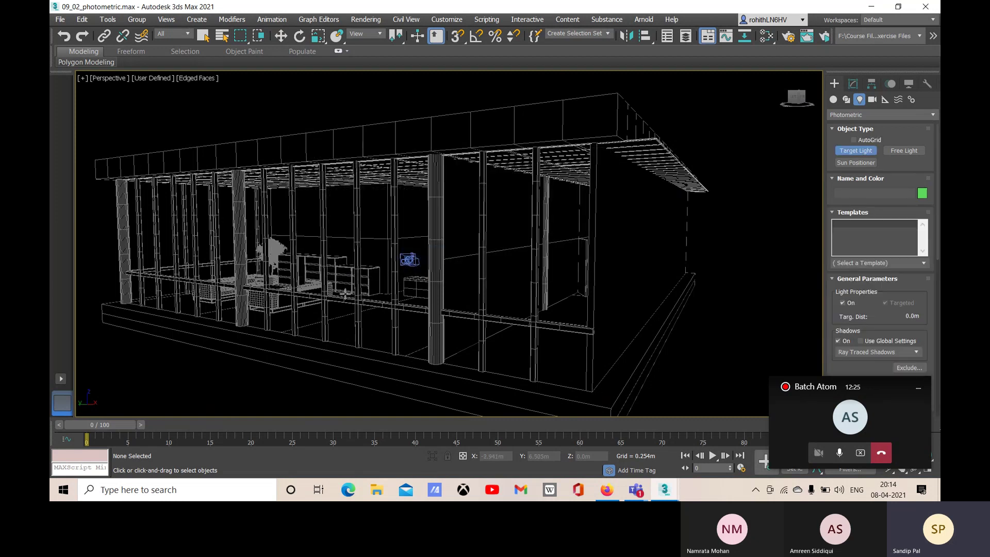
Step: Drag out photometric target light TPhotometricLight001 and move it along Y toward the building
middle_drag(306, 288, 320, 285)
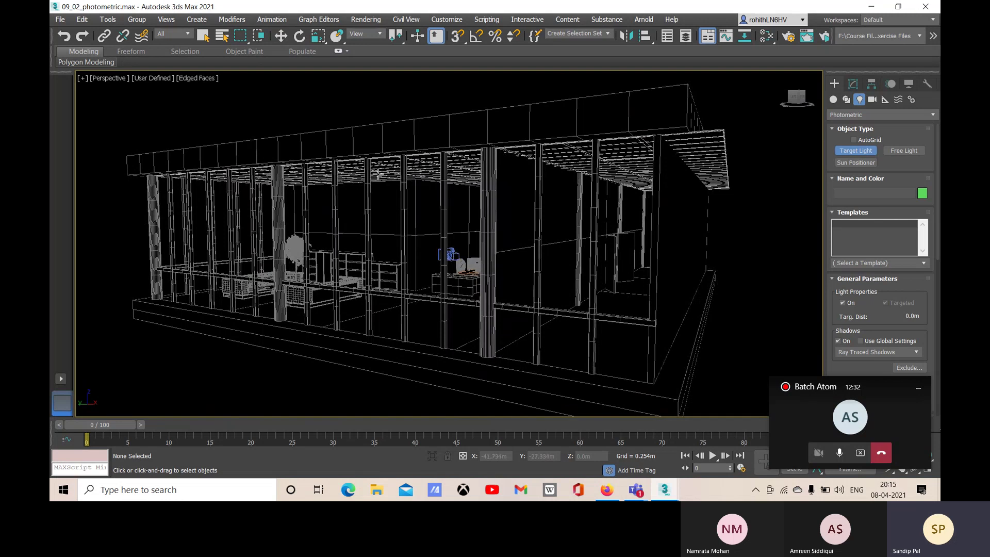
drag(379, 173, 392, 263)
scroll(463, 304, down, 10)
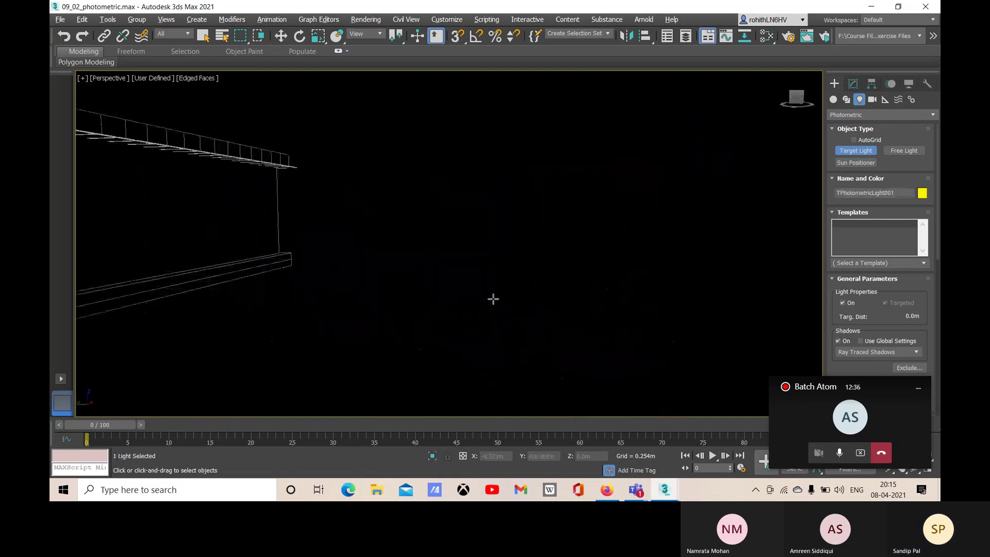
alt+middle_drag(463, 305, 529, 339)
alt+middle_drag(471, 347, 495, 333)
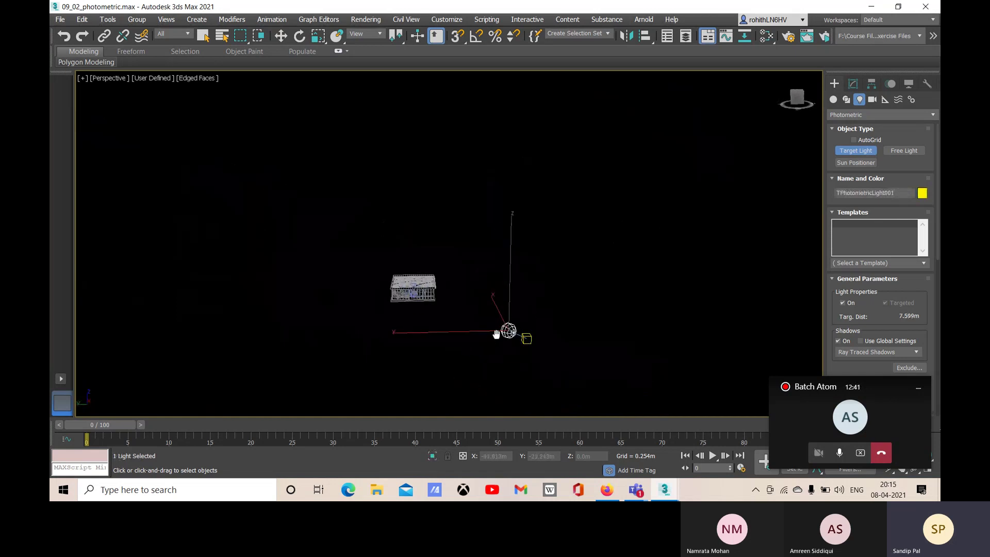
key(w)
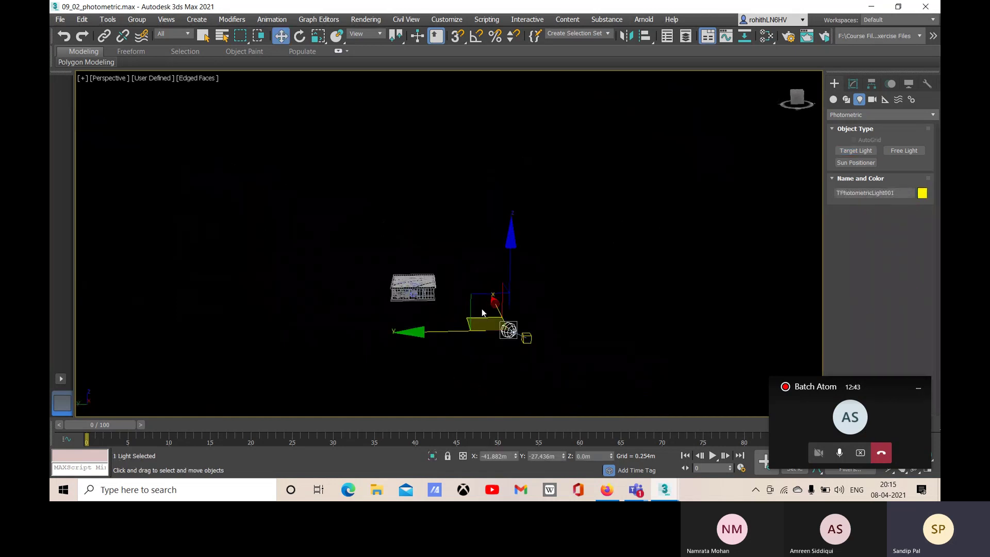
drag(437, 329, 336, 303)
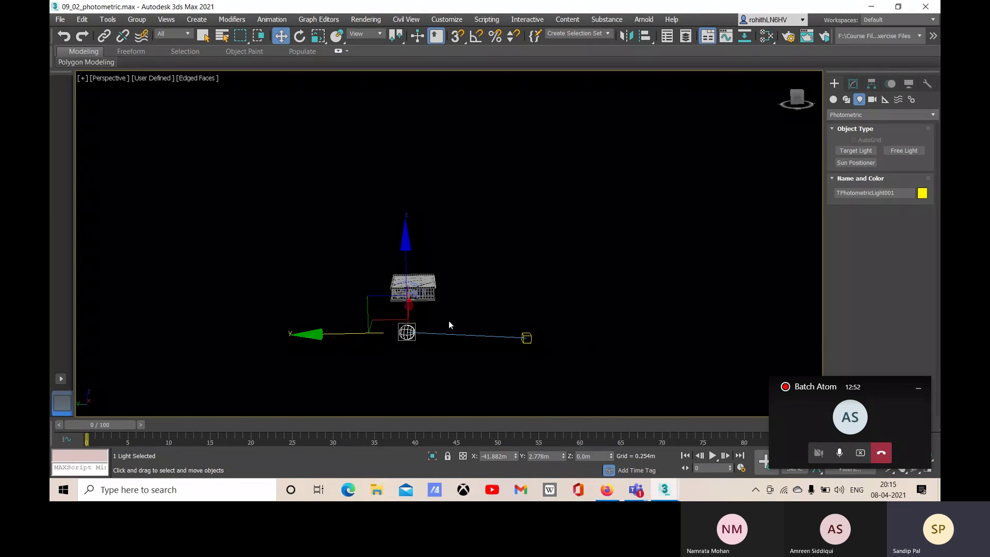
Step: In Top view, move the photometric light along X and Y into the office room
key(t)
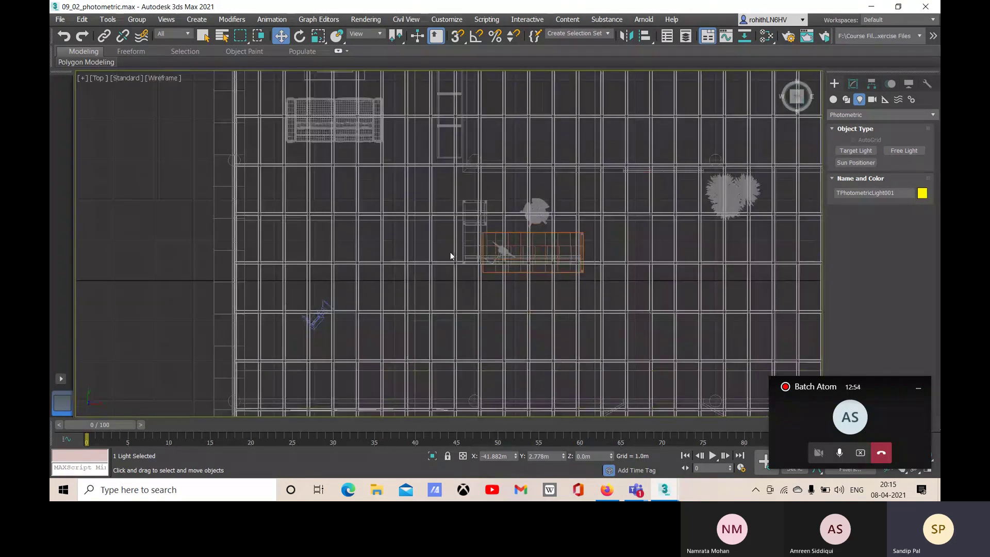
scroll(450, 252, down, 10)
scroll(472, 253, down, 4)
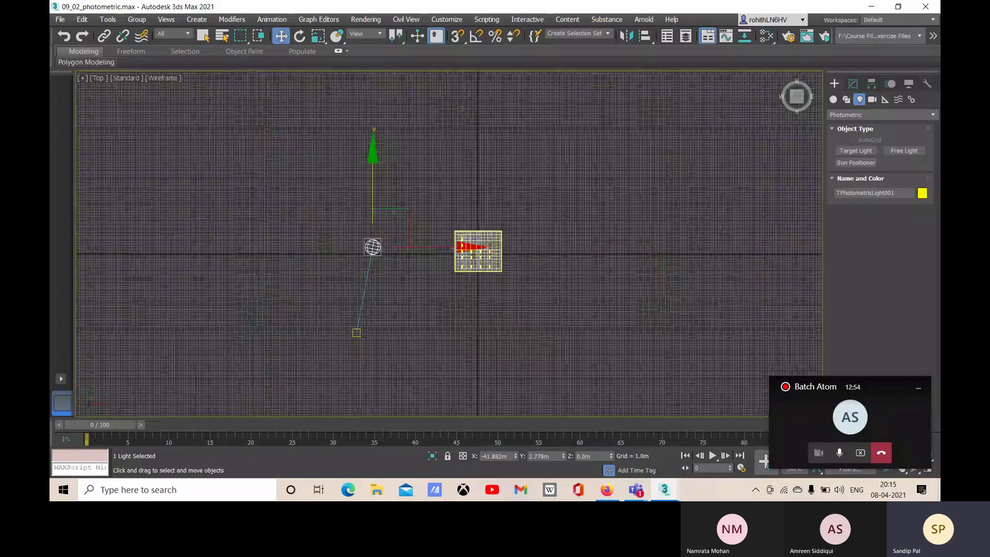
middle_drag(433, 251, 378, 249)
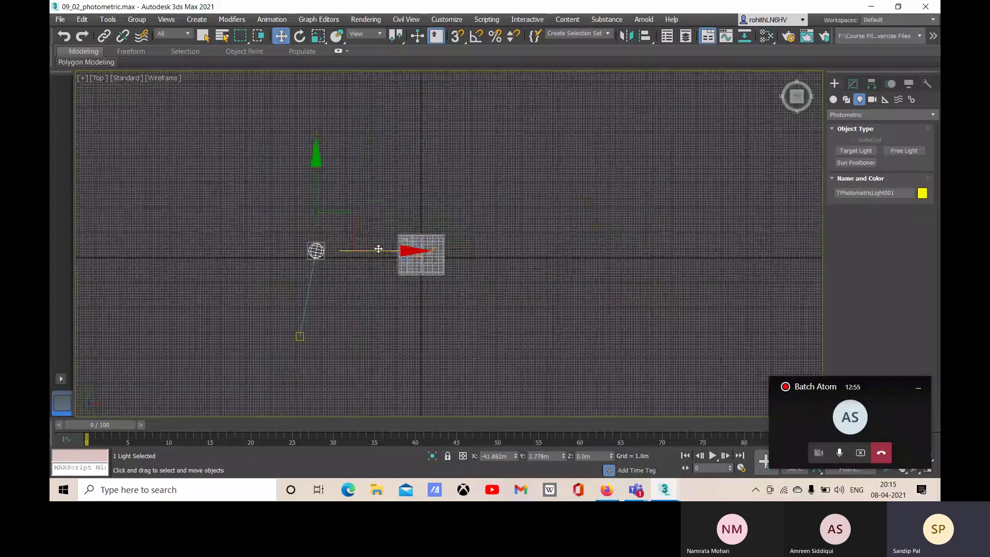
scroll(379, 249, up, 2)
drag(296, 240, 456, 264)
scroll(429, 241, up, 5)
middle_drag(457, 263, 426, 181)
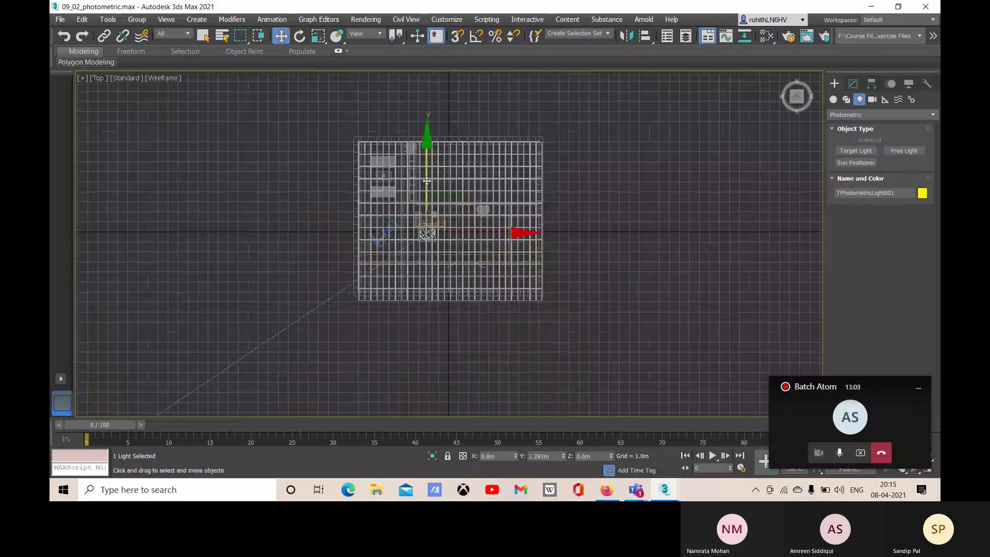
drag(427, 181, 433, 166)
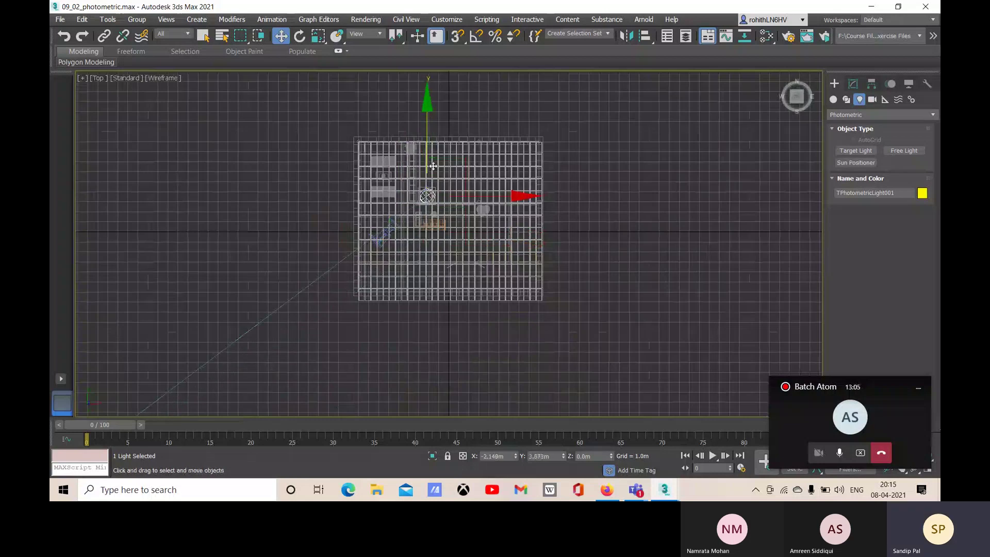
scroll(452, 206, down, 2)
scroll(452, 206, down, 3)
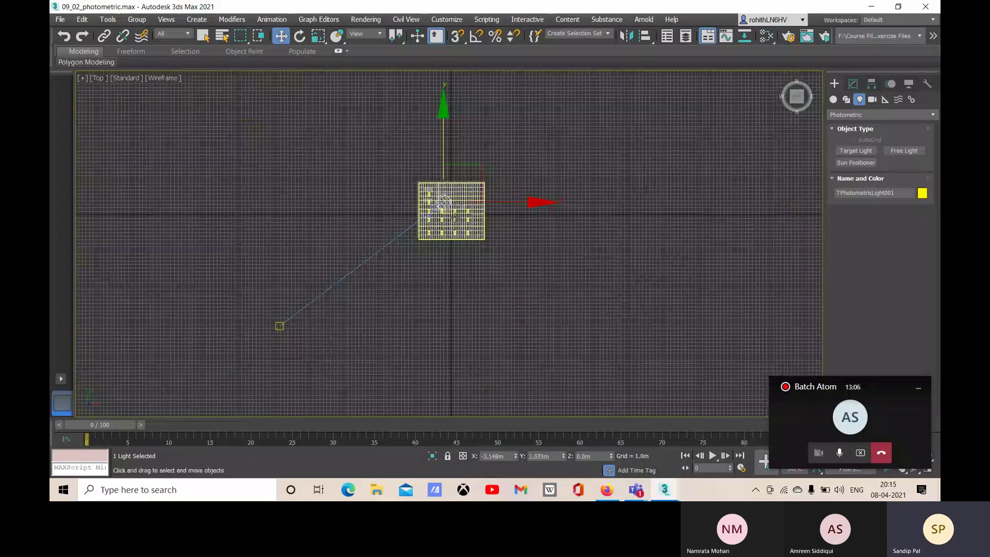
Step: Move the light's target into the room near the light, reading 228.71 lx at target
click(280, 326)
drag(280, 327, 487, 225)
scroll(459, 210, up, 6)
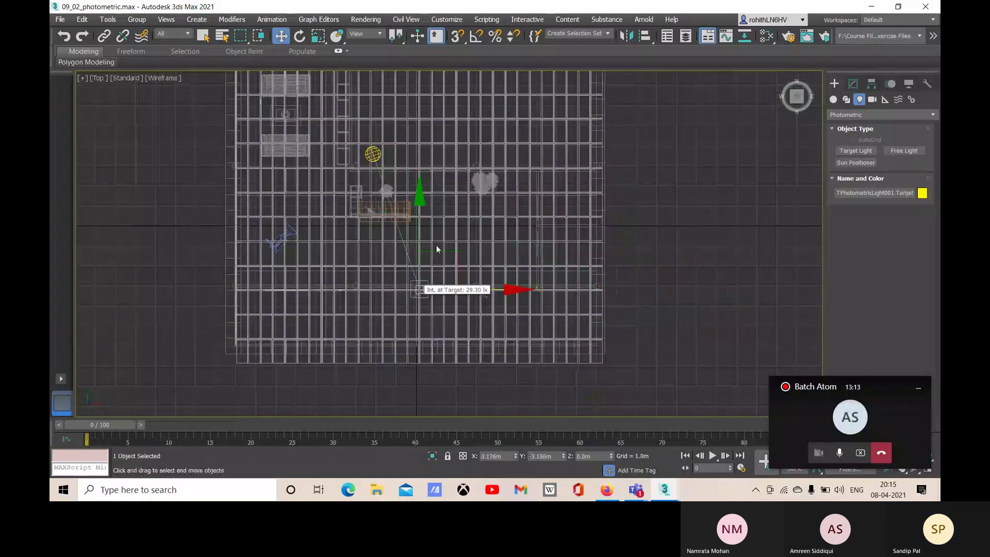
drag(428, 238, 428, 153)
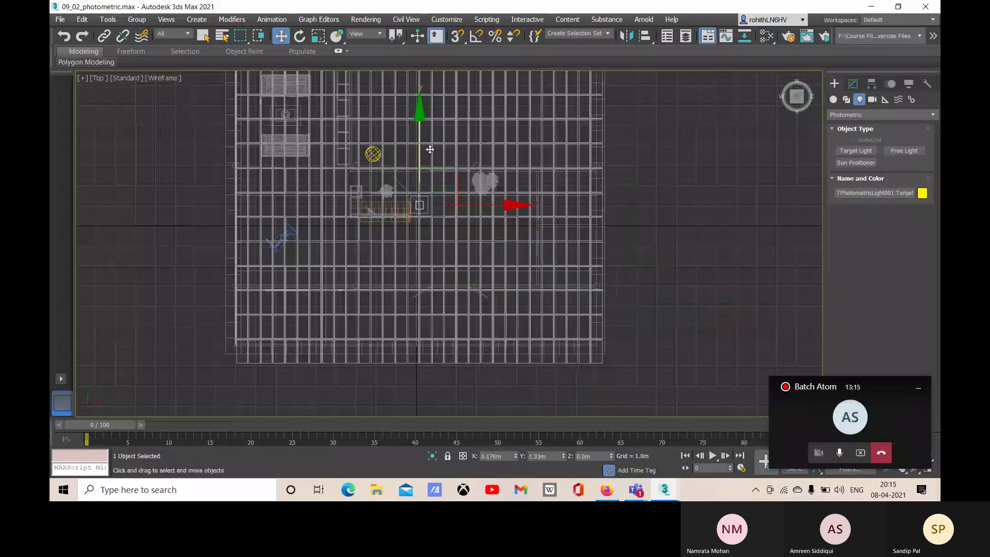
scroll(363, 164, up, 4)
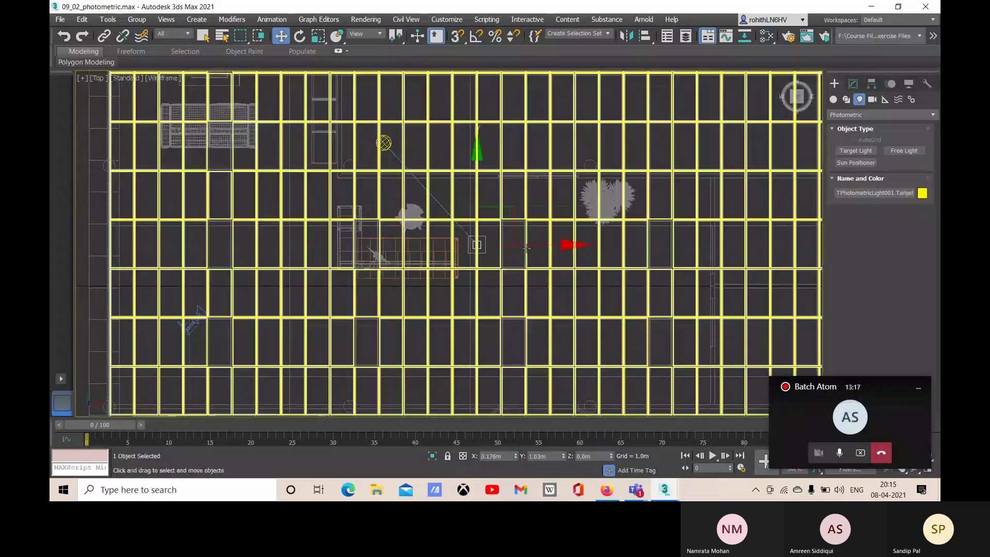
drag(528, 247, 440, 255)
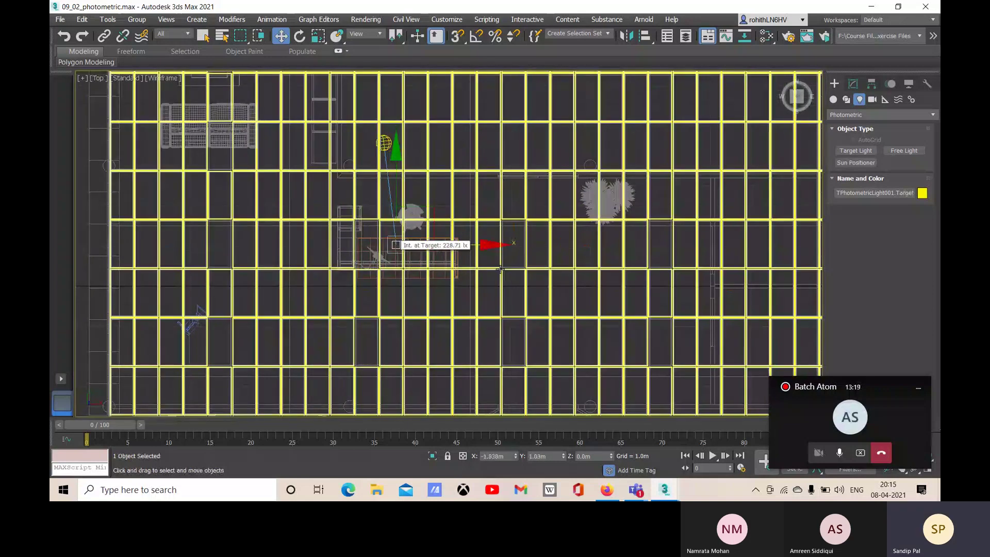
Step: In Left view, raise the photometric light higher in the room
key(l)
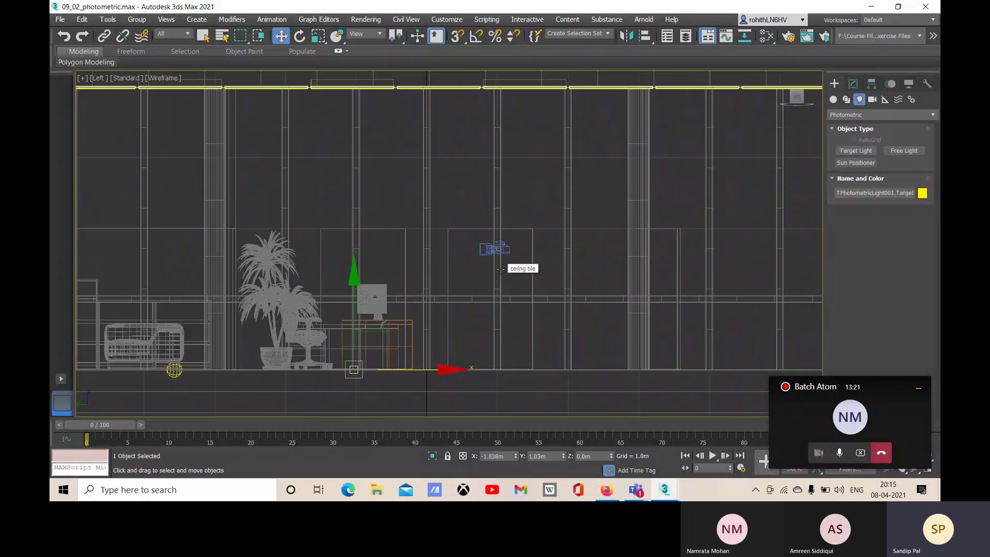
click(172, 370)
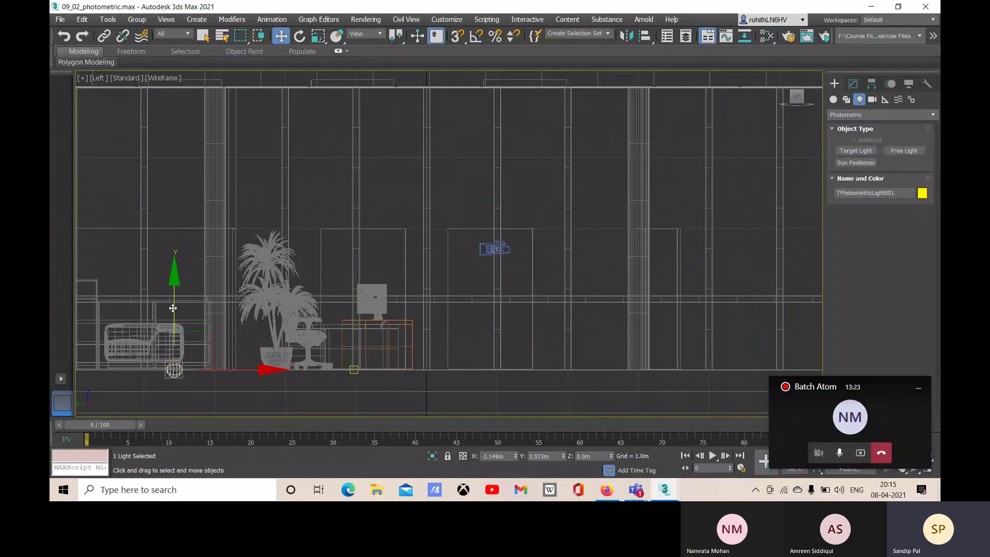
drag(174, 369, 174, 179)
scroll(308, 209, down, 1)
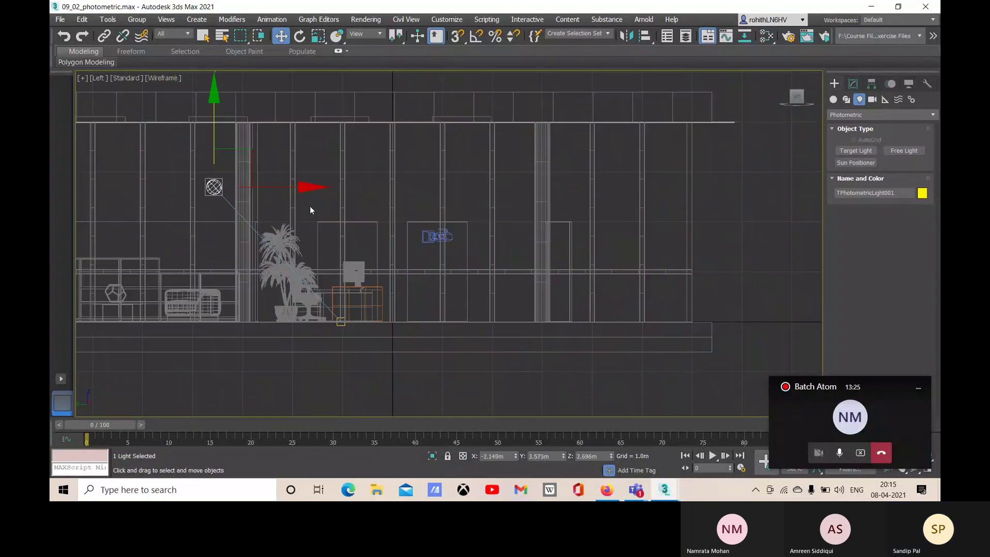
scroll(346, 258, down, 2)
Step: Adjust the light's target, then lift the light to Z 3.468 m
click(348, 340)
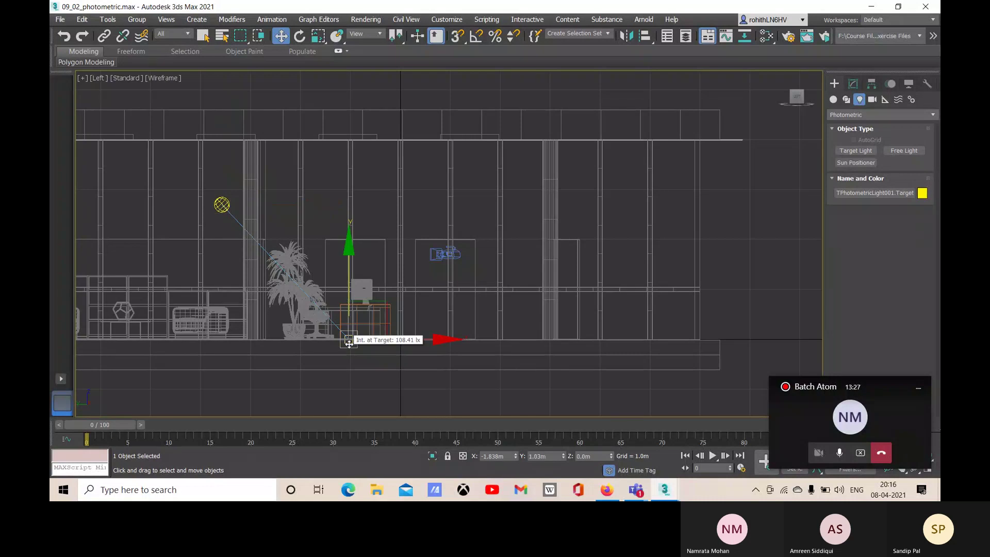
drag(352, 299, 352, 239)
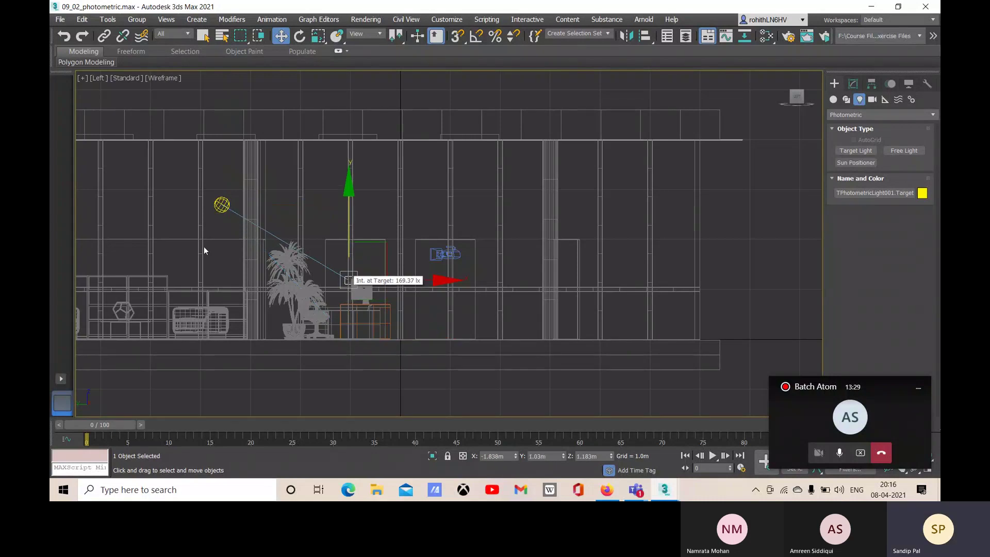
middle_drag(203, 246, 271, 270)
click(279, 260)
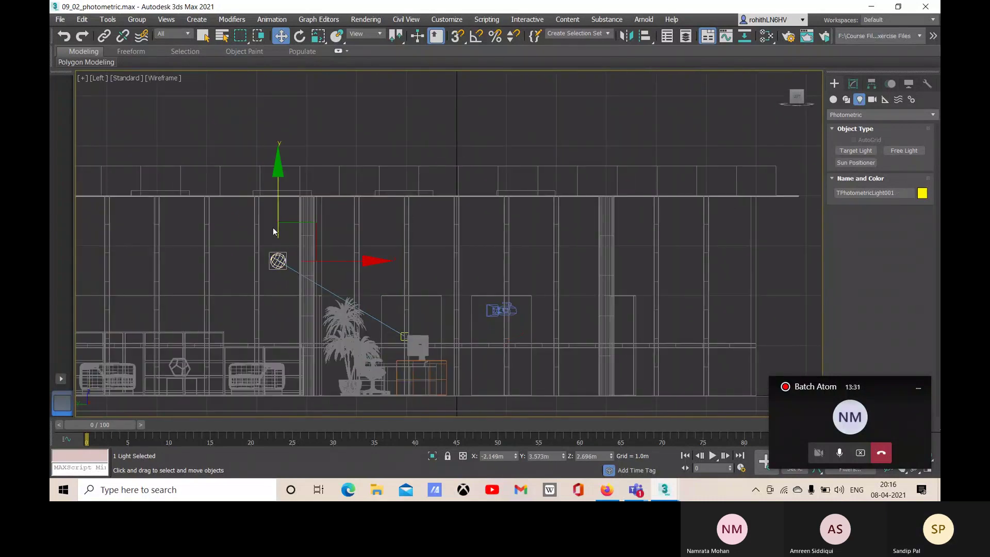
drag(275, 224, 274, 186)
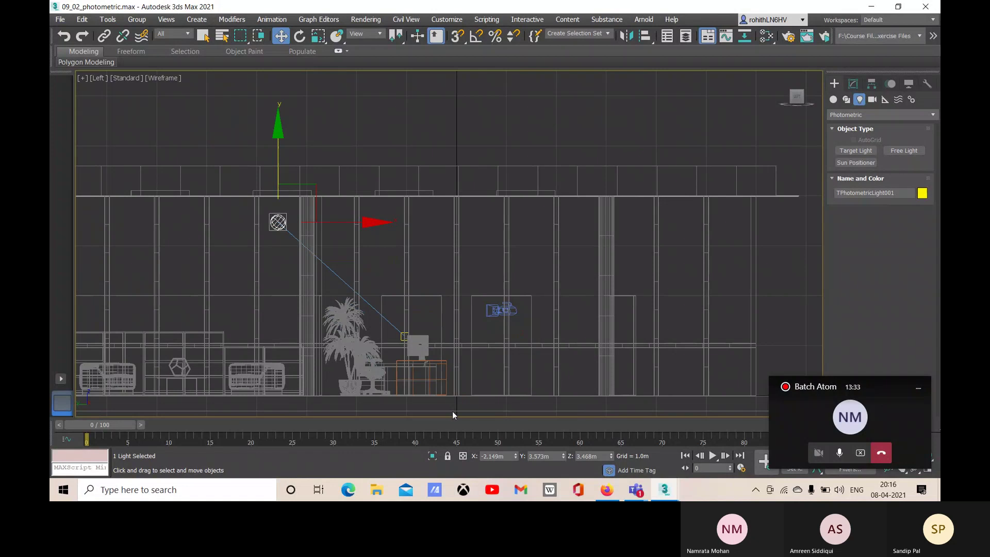
Step: In Perspective view, deselect the light and zoom and pan into the office around the desk and ceiling
key(p)
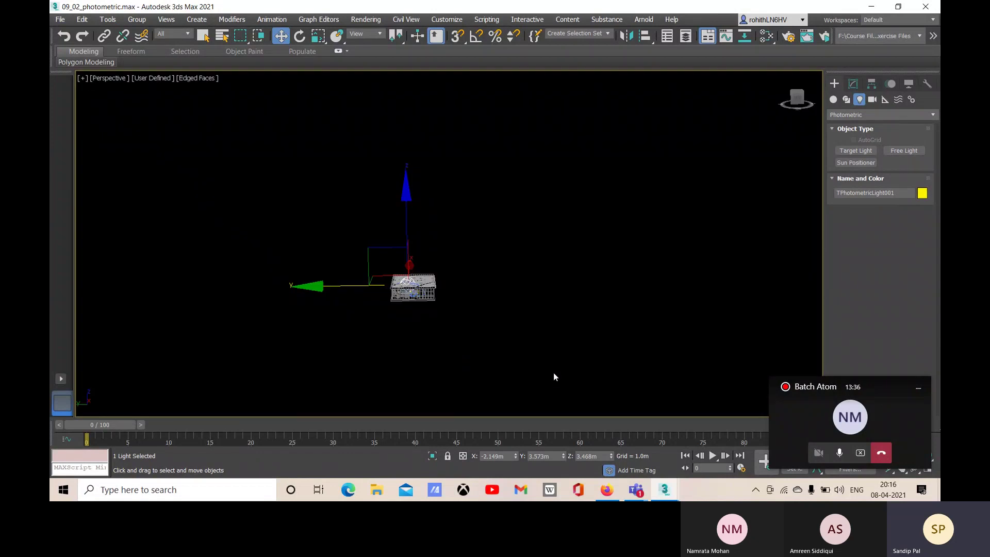
click(463, 343)
scroll(447, 309, up, 8)
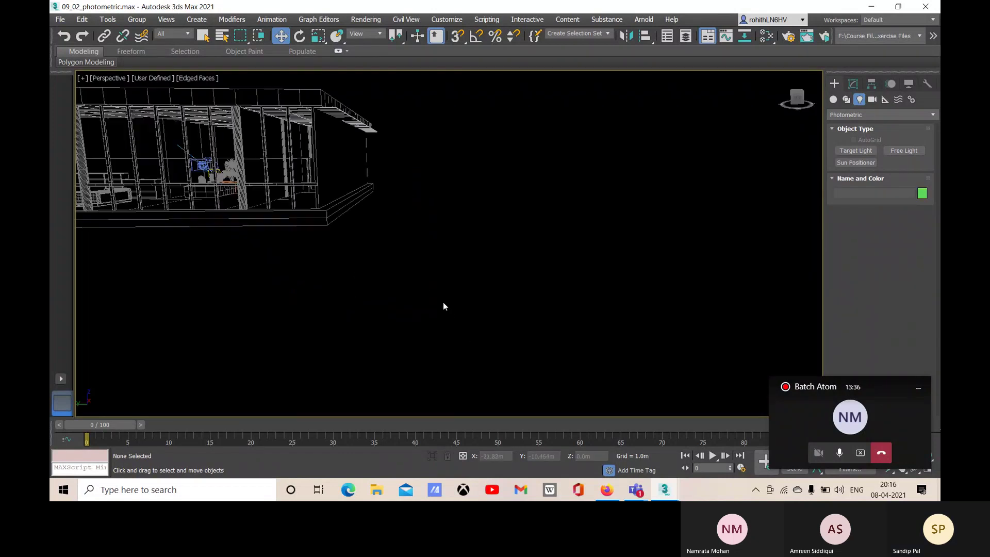
scroll(443, 303, down, 1)
middle_drag(407, 293, 489, 308)
scroll(437, 233, up, 10)
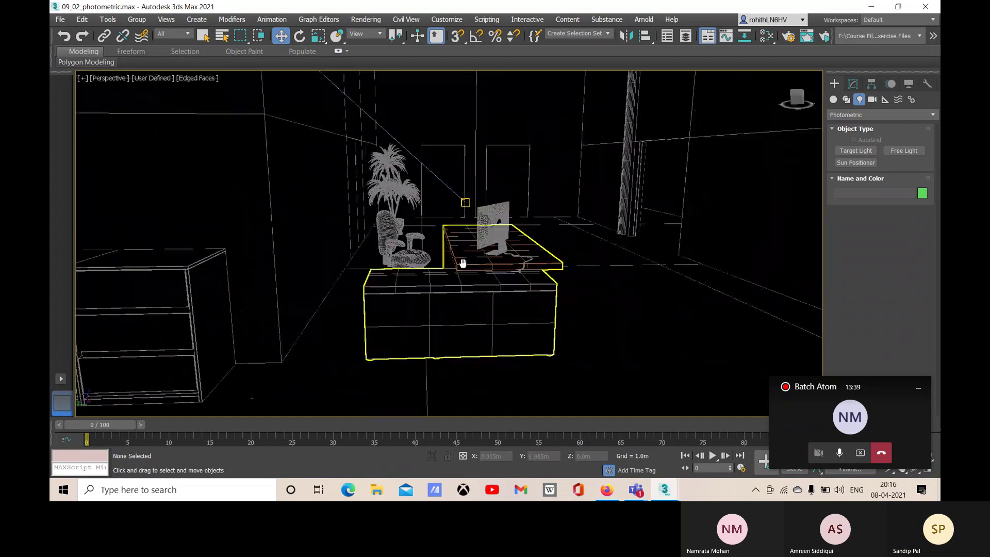
scroll(440, 258, down, 2)
scroll(443, 280, down, 2)
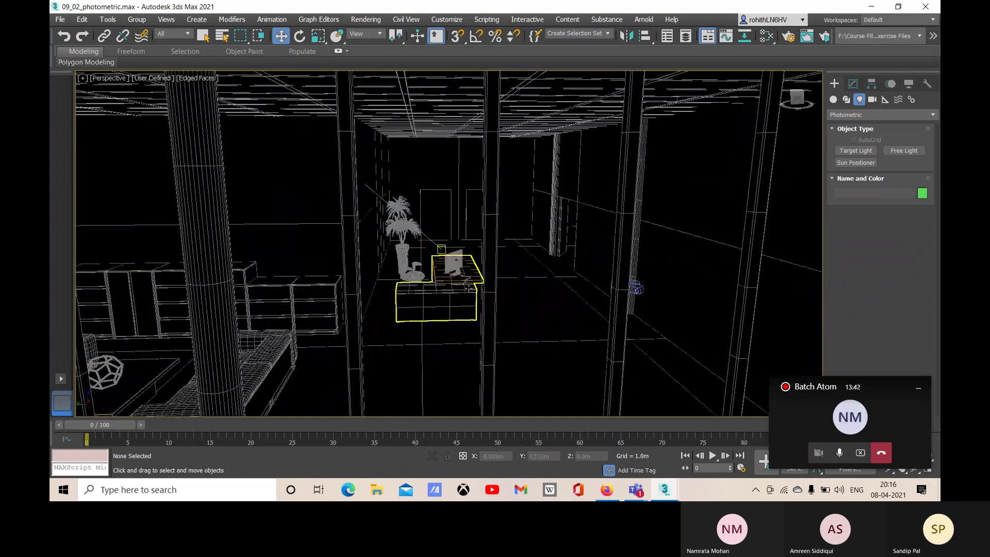
scroll(459, 287, up, 6)
scroll(467, 284, down, 8)
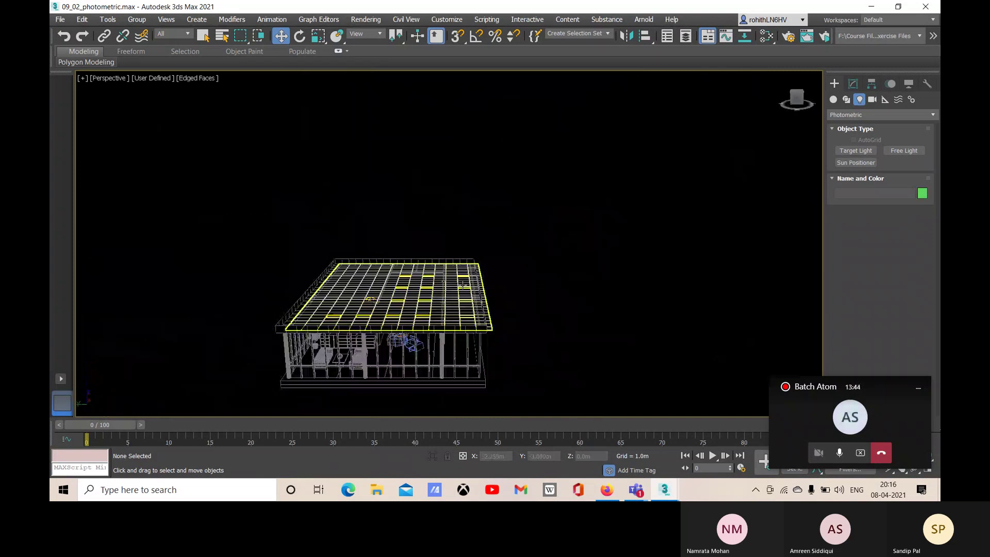
scroll(361, 168, up, 6)
scroll(361, 168, up, 4)
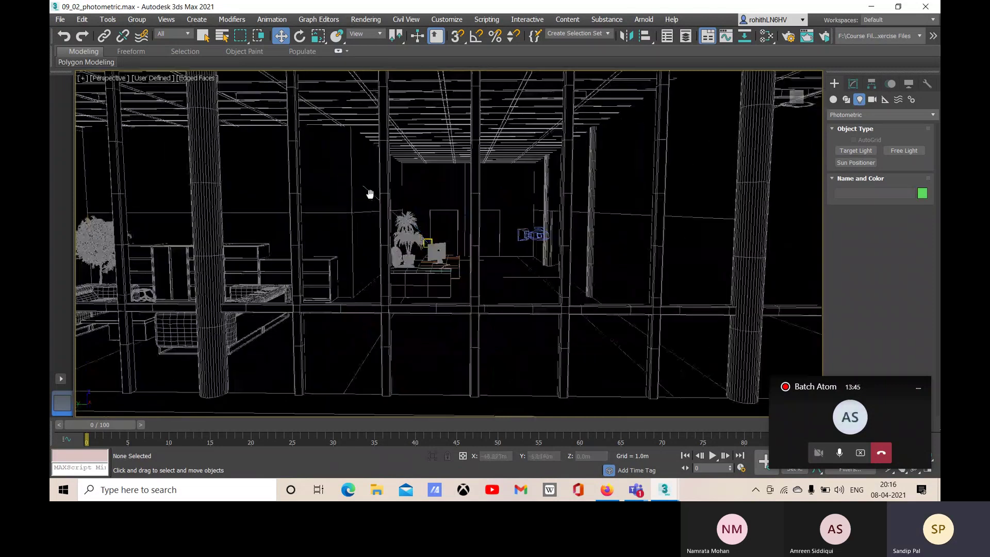
Step: Move TPhotometricLight001 above the desk to 2.609 m height, 3.122 m from its target, and show its parameters
click(360, 206)
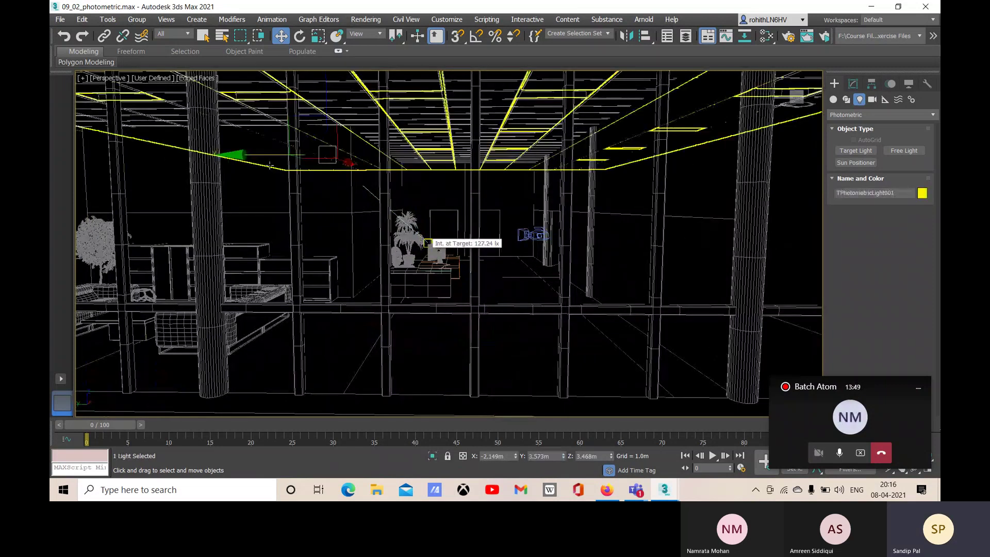
drag(258, 155, 372, 189)
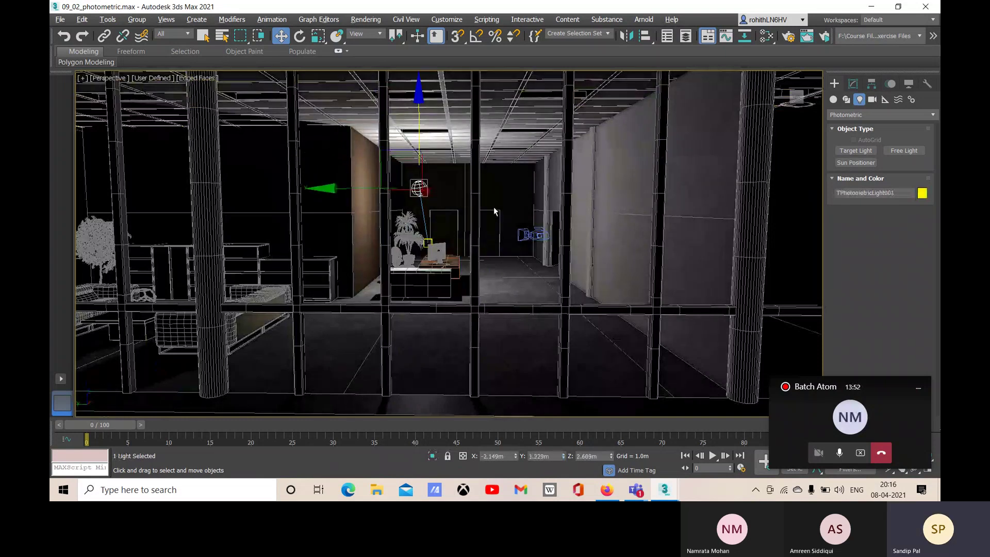
mouse_move(493, 213)
alt+middle_down()
mouse_move(476, 220)
mouse_move(509, 215)
alt+middle_up()
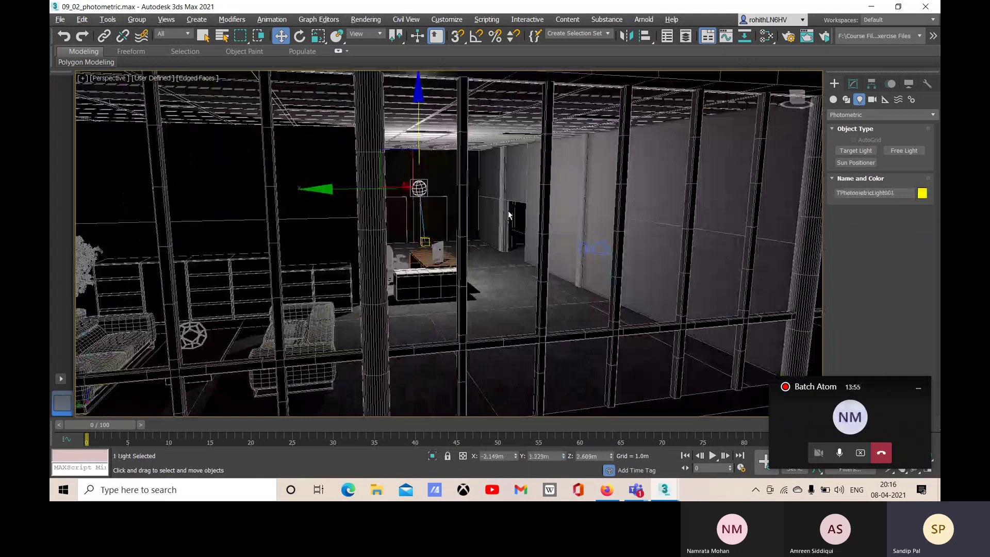
alt+middle_drag(441, 209, 420, 199)
mouse_move(420, 199)
mouse_down()
mouse_move(402, 196)
mouse_move(490, 204)
mouse_move(407, 212)
mouse_up()
alt+middle_drag(407, 213, 546, 253)
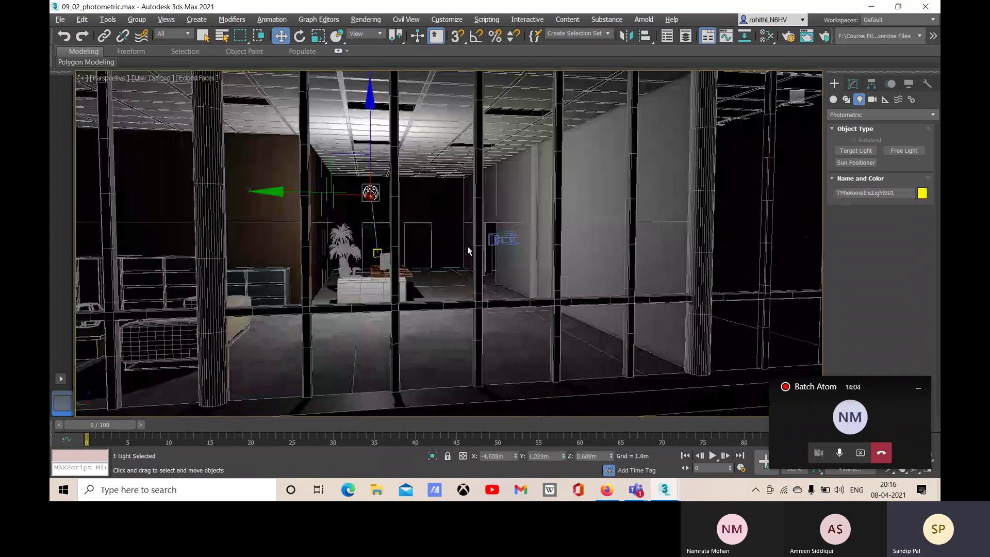
click(853, 83)
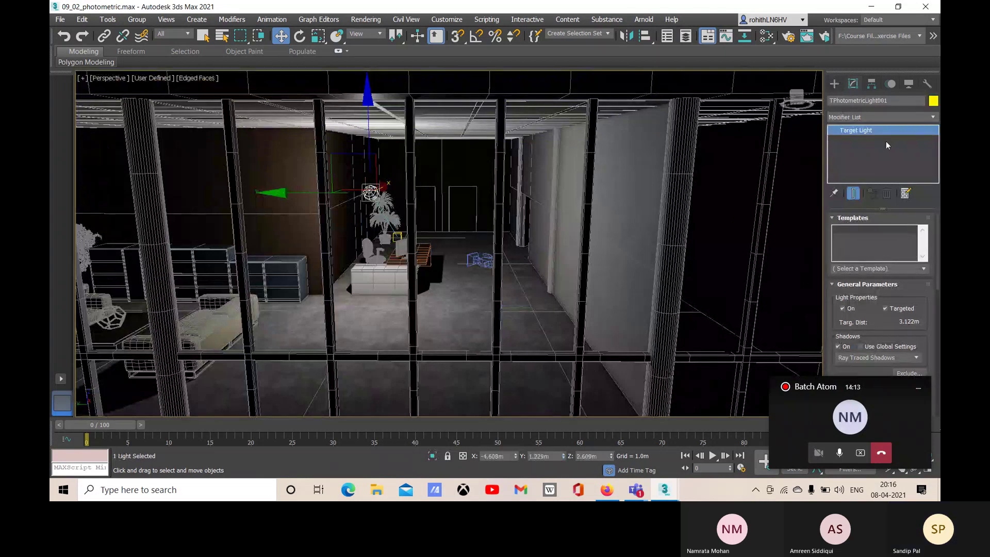
Step: Toggle the light off and on, clear Targeted to make it a free light, and return to Create
click(842, 308)
click(844, 309)
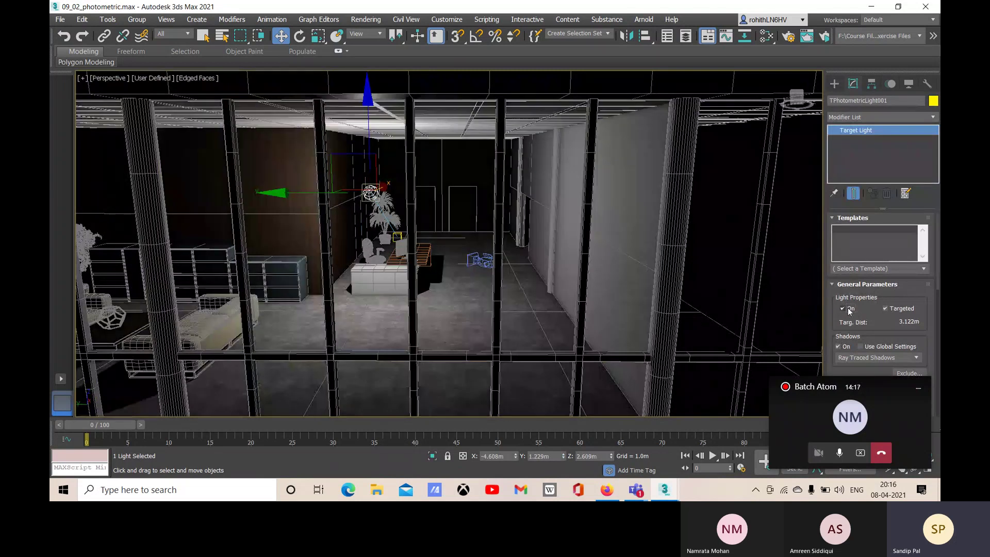
click(886, 309)
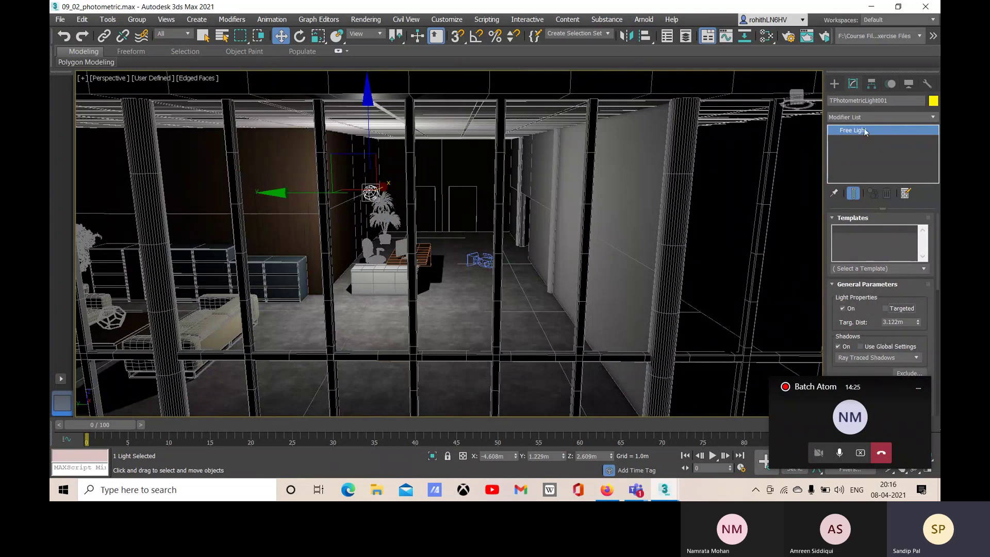
click(885, 309)
click(885, 308)
click(835, 84)
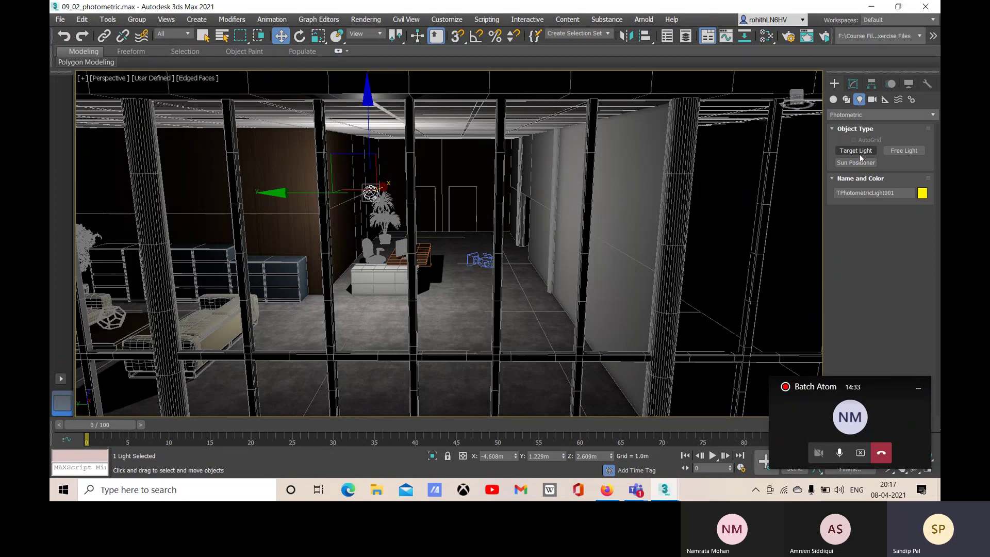
Step: Place a free photometric light near the desk and raise it to 0.866 m
click(898, 151)
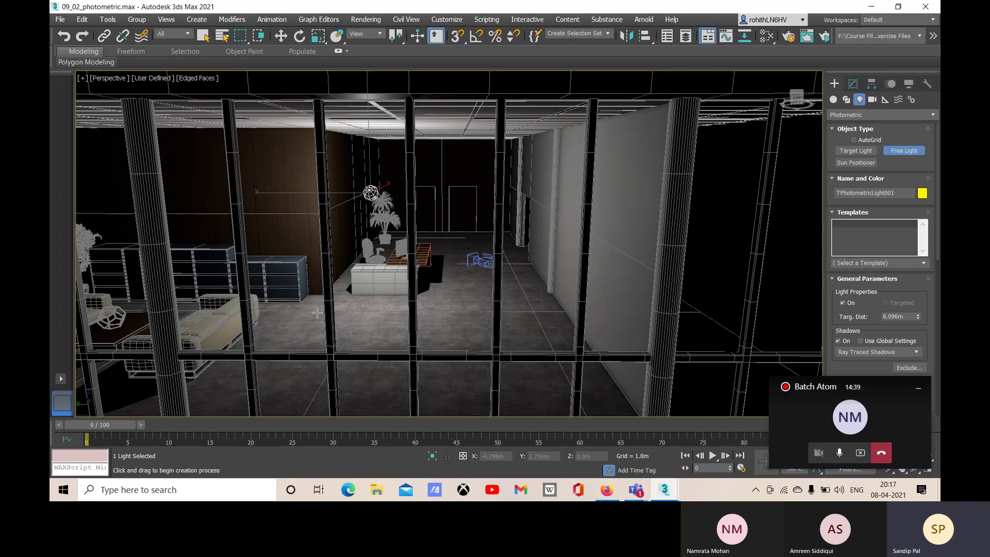
click(397, 291)
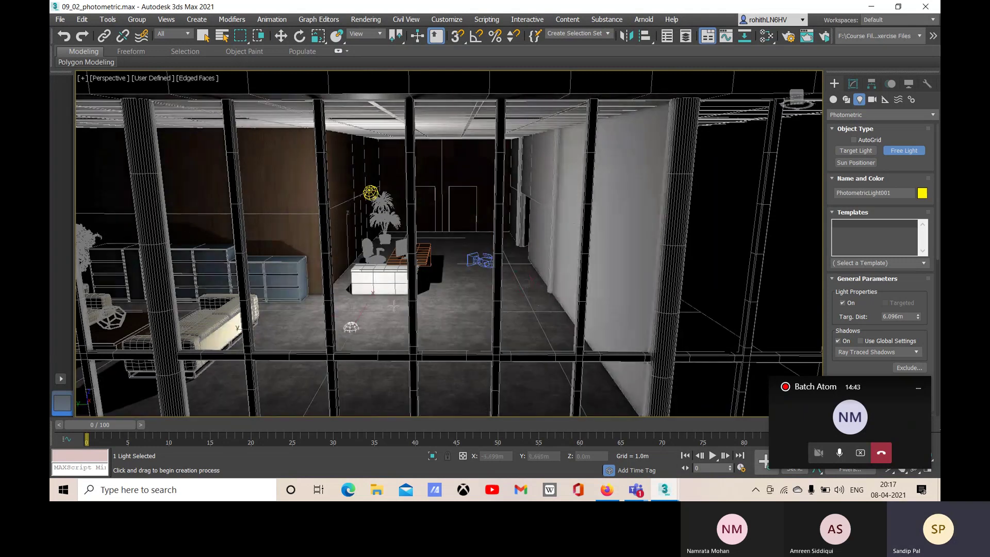
key(w)
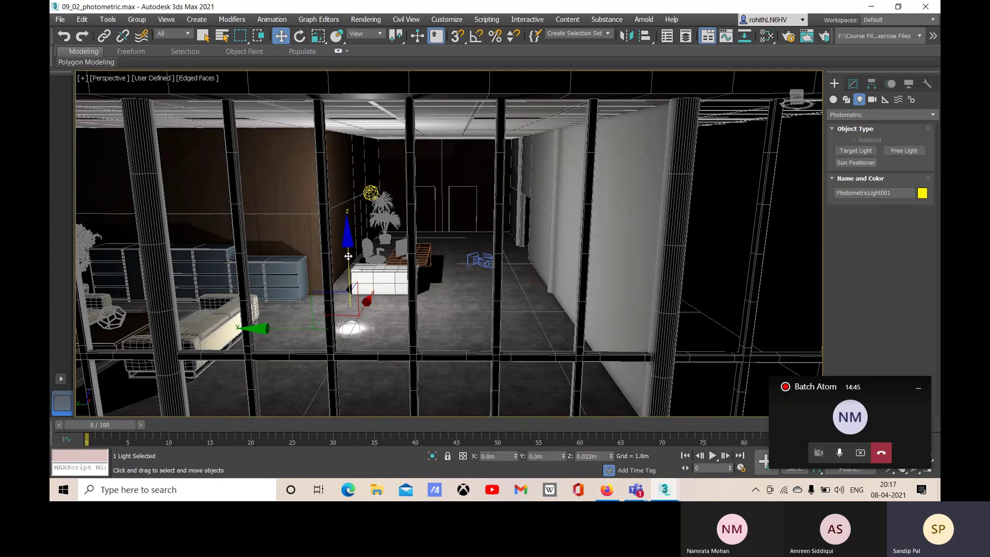
drag(347, 274, 347, 233)
click(853, 84)
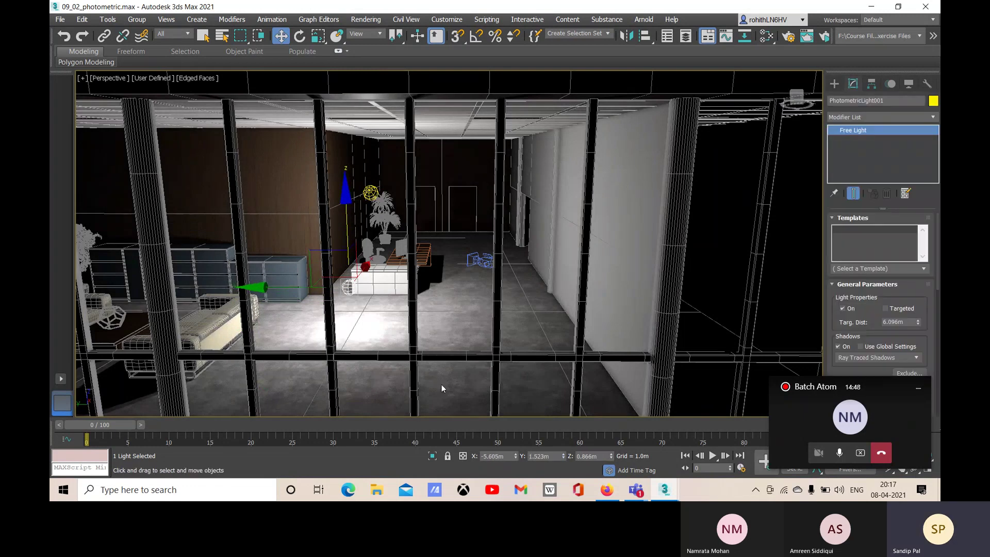
Step: Make PhotometricLight001 a Target Light with a 17.119 m target distance
click(886, 308)
drag(258, 287, 332, 281)
click(885, 309)
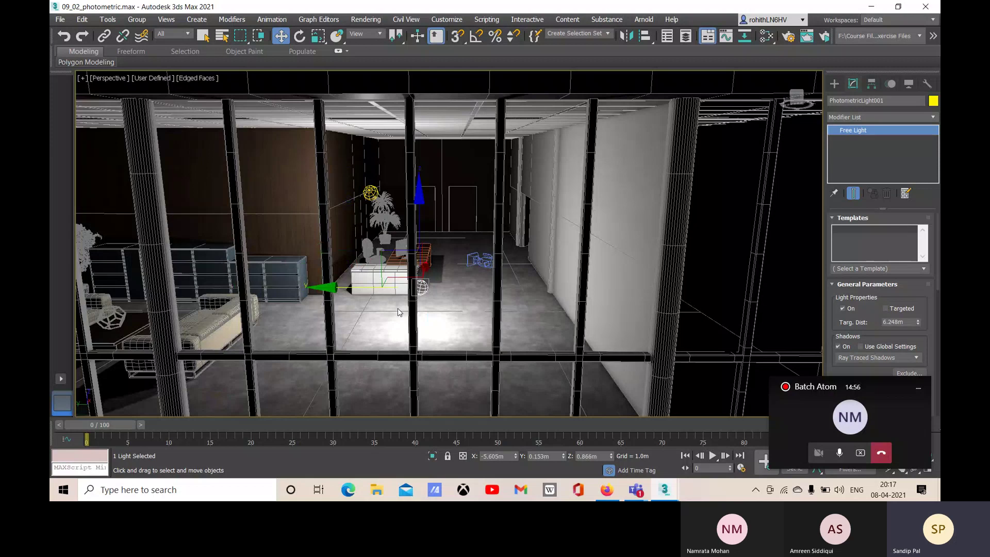
scroll(398, 310, down, 3)
scroll(397, 311, up, 3)
middle_drag(398, 311, 330, 313)
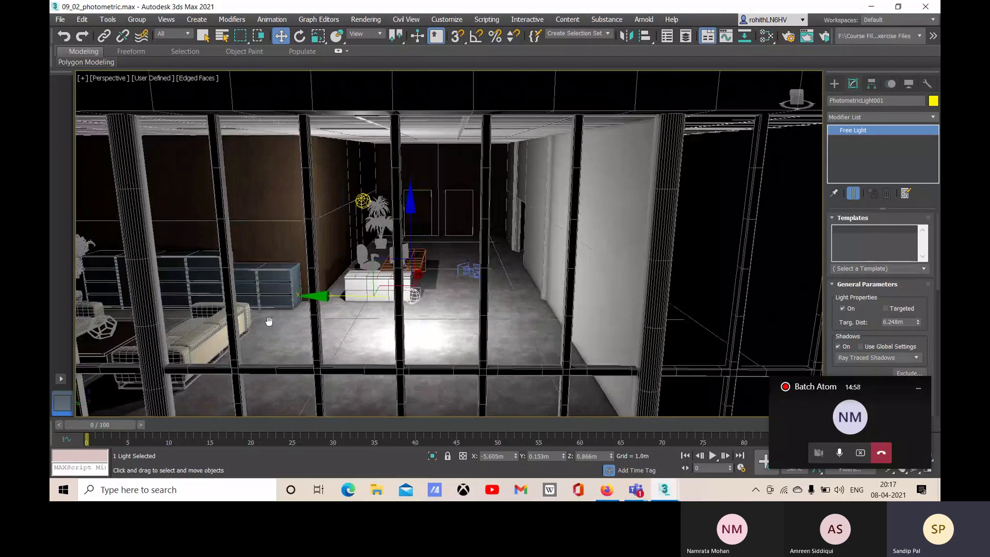
scroll(320, 311, up, 4)
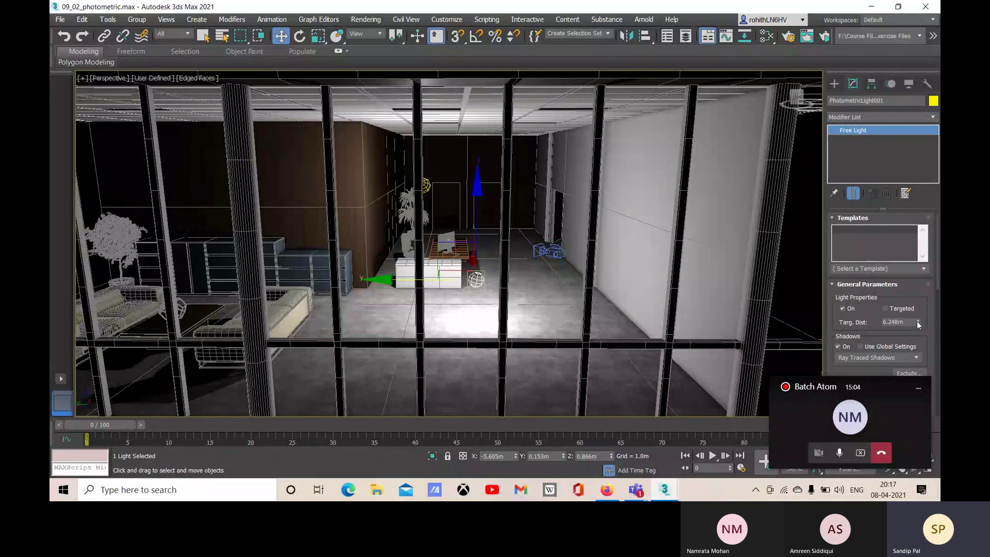
click(888, 308)
click(899, 308)
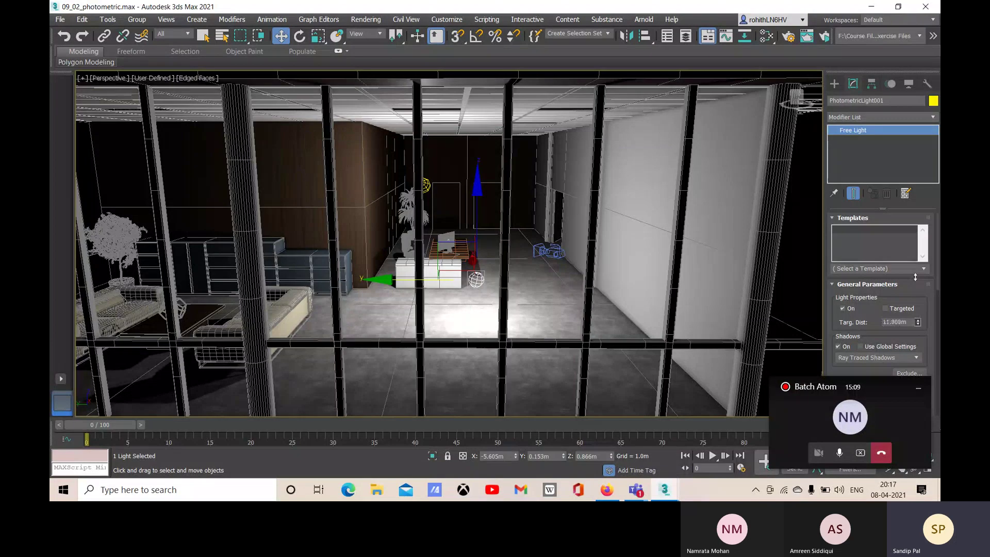
click(887, 309)
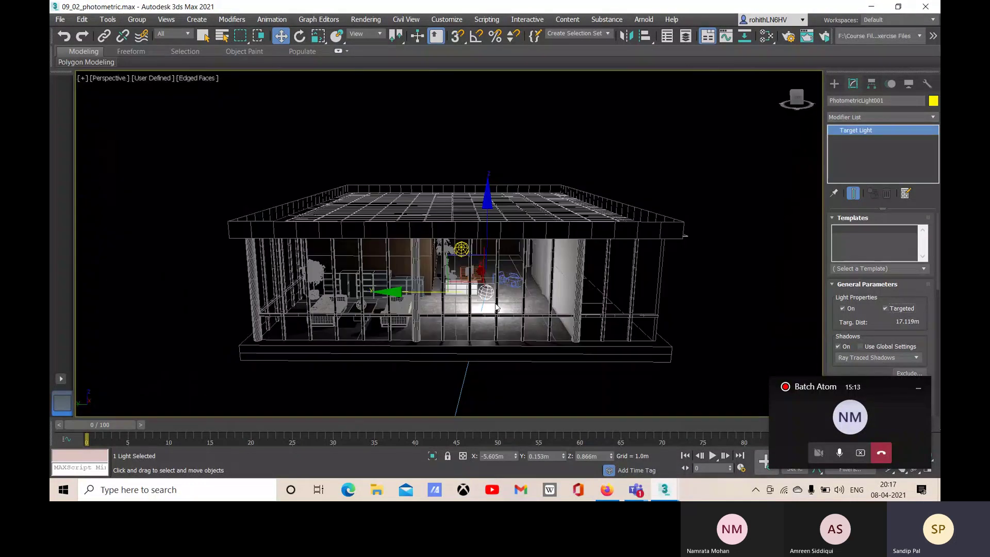
Step: Toggle the light's target off and on, then drag the target further below the model
middle_drag(504, 378, 493, 331)
scroll(490, 353, down, 10)
middle_drag(488, 384, 491, 323)
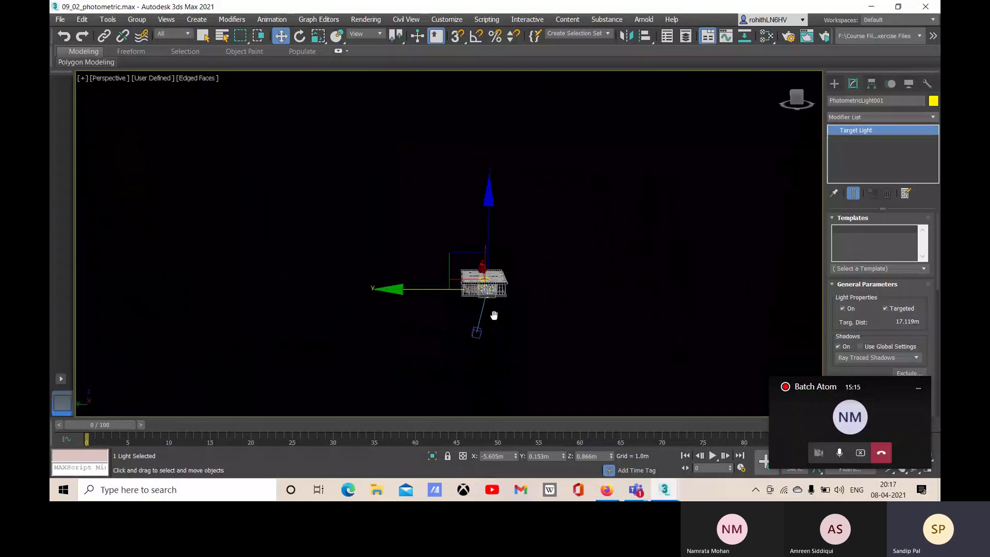
scroll(483, 335, up, 5)
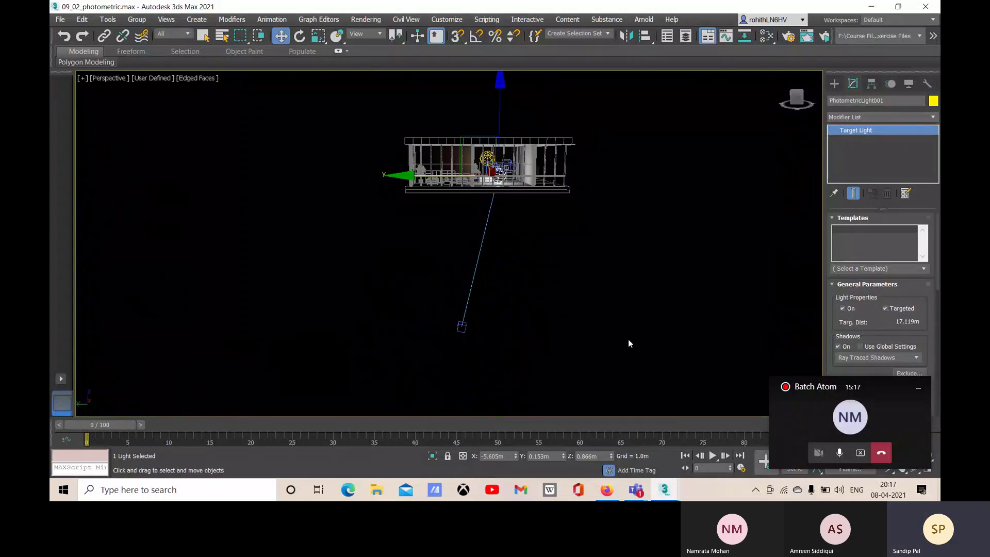
click(885, 308)
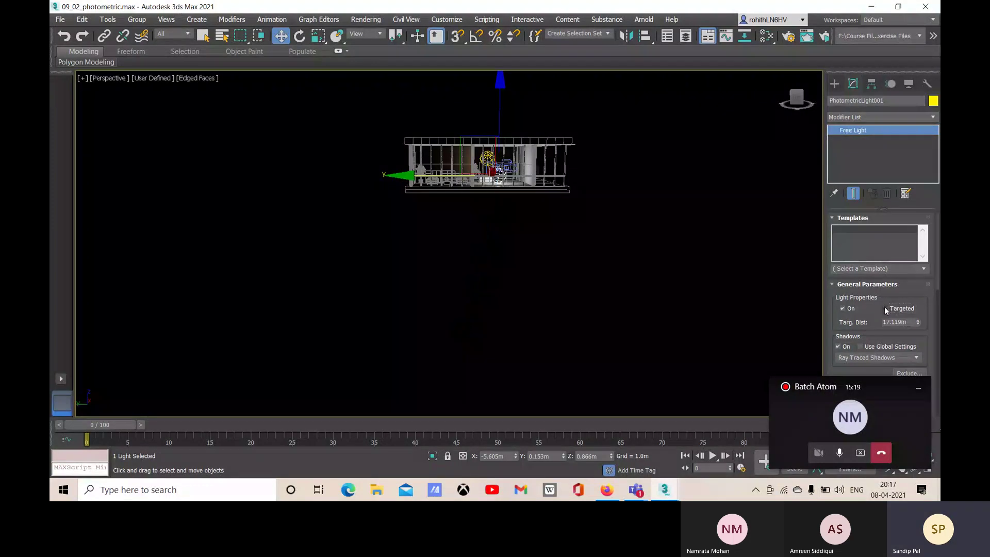
drag(918, 323, 918, 341)
click(885, 309)
click(492, 200)
drag(493, 155, 494, 207)
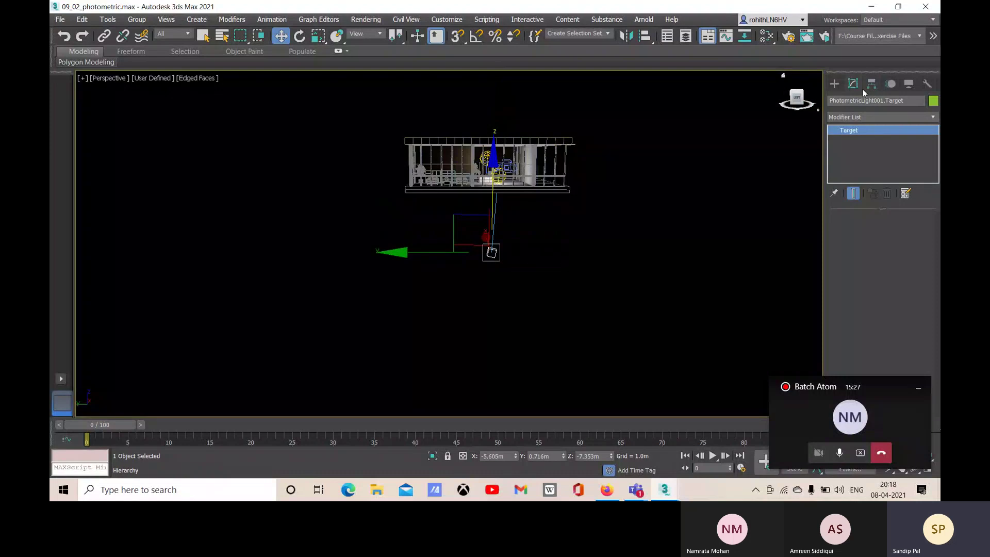
click(542, 227)
Step: Select the photometric light, view the building from above, and try Area Shadows as its shadow type
click(507, 171)
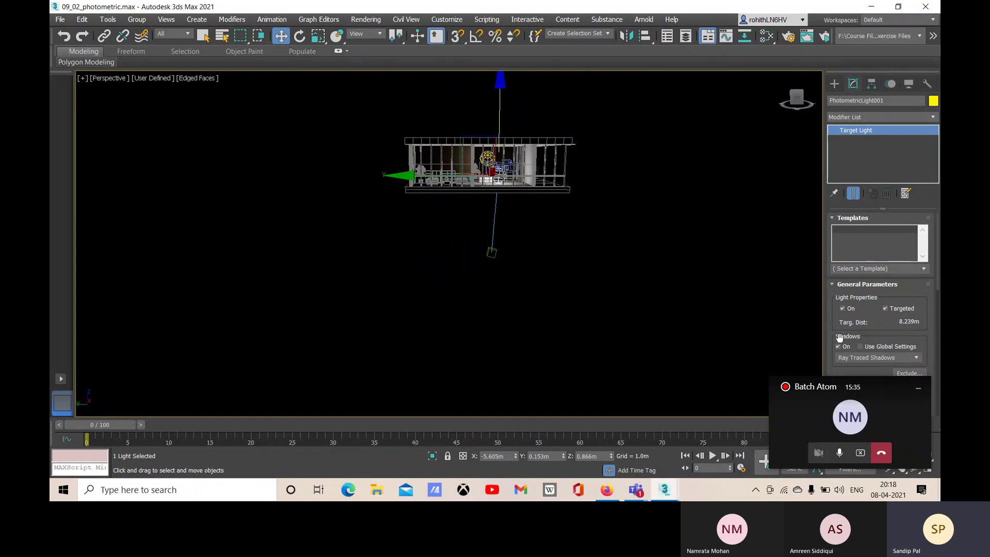
alt+middle_drag(502, 195, 506, 245)
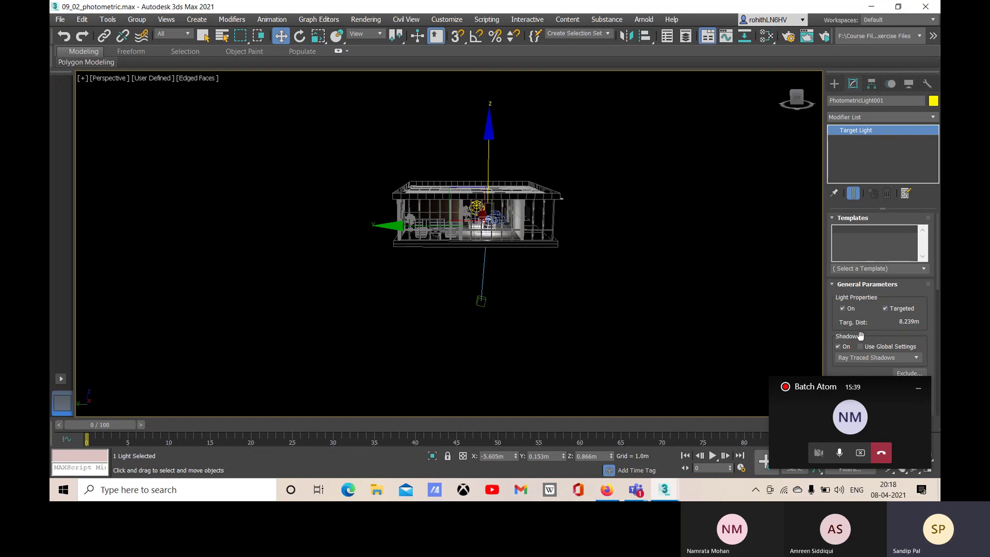
click(887, 363)
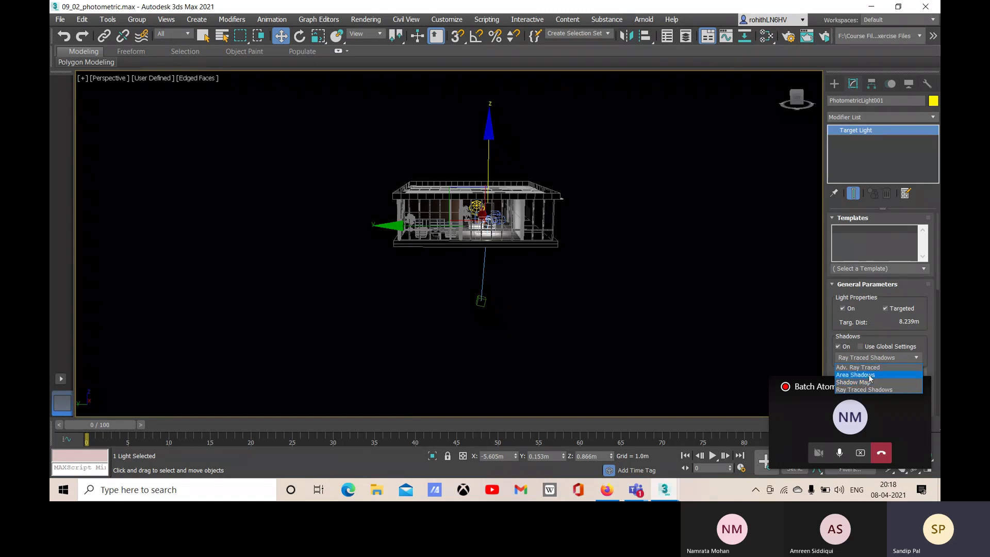
click(866, 375)
scroll(894, 321, down, 1)
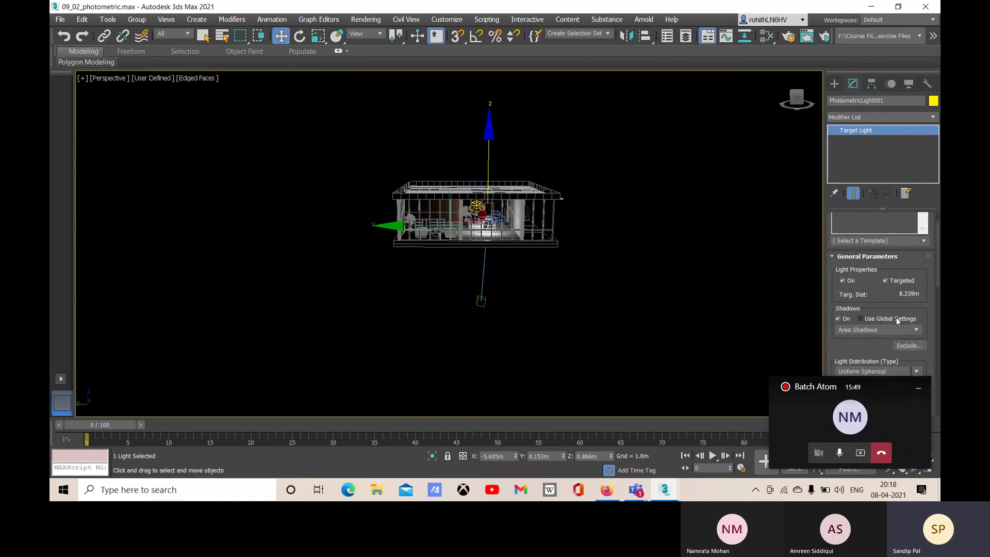
scroll(897, 319, down, 3)
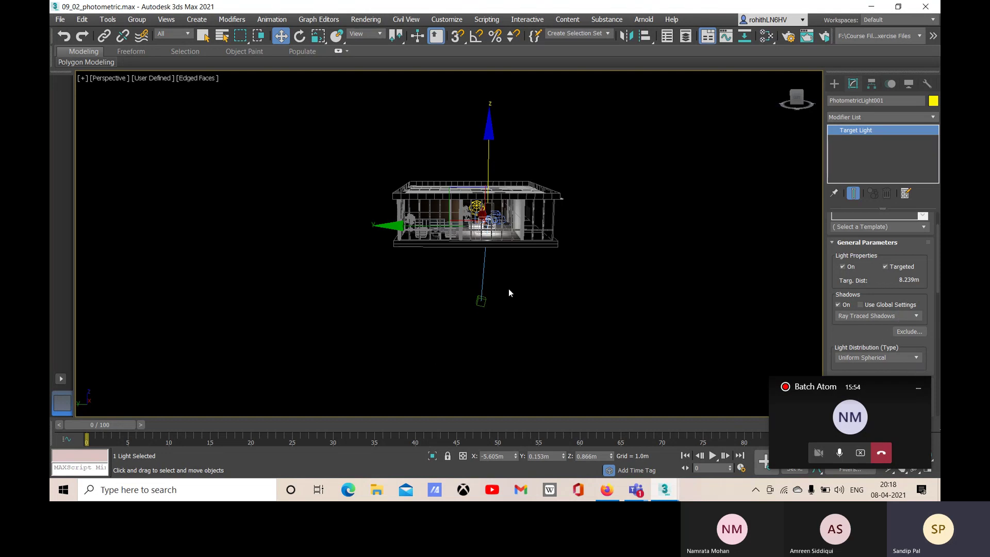
middle_drag(509, 289, 505, 299)
scroll(506, 299, up, 3)
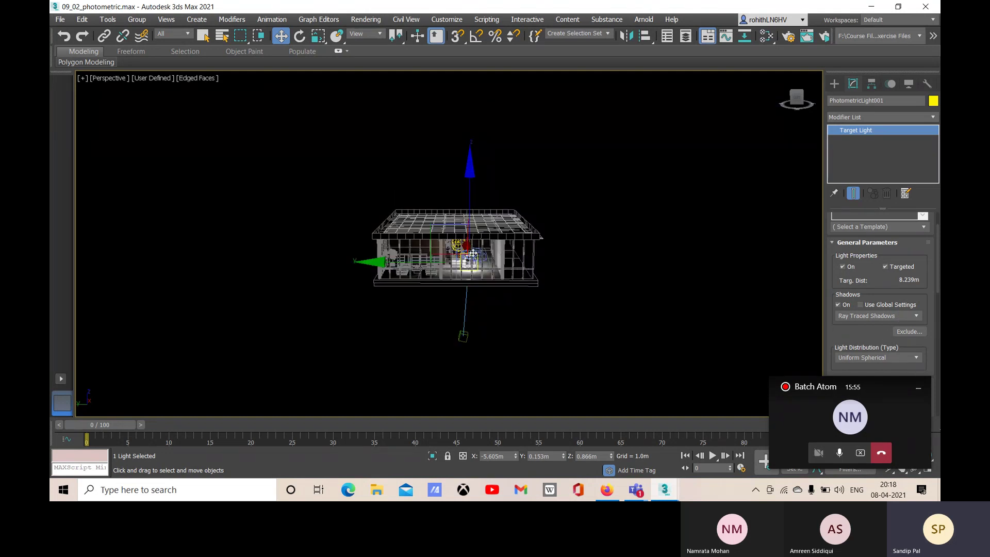
middle_drag(472, 255, 462, 278)
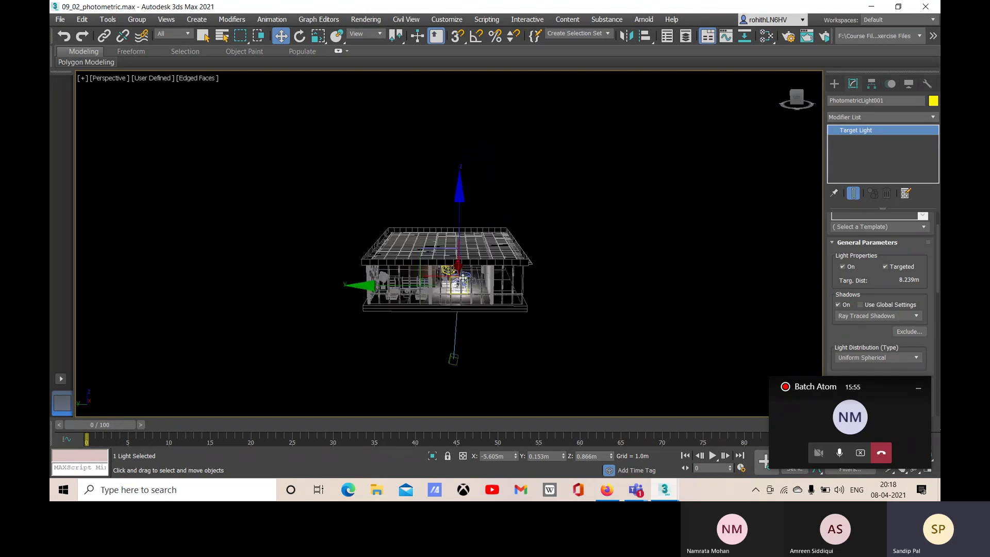
click(550, 295)
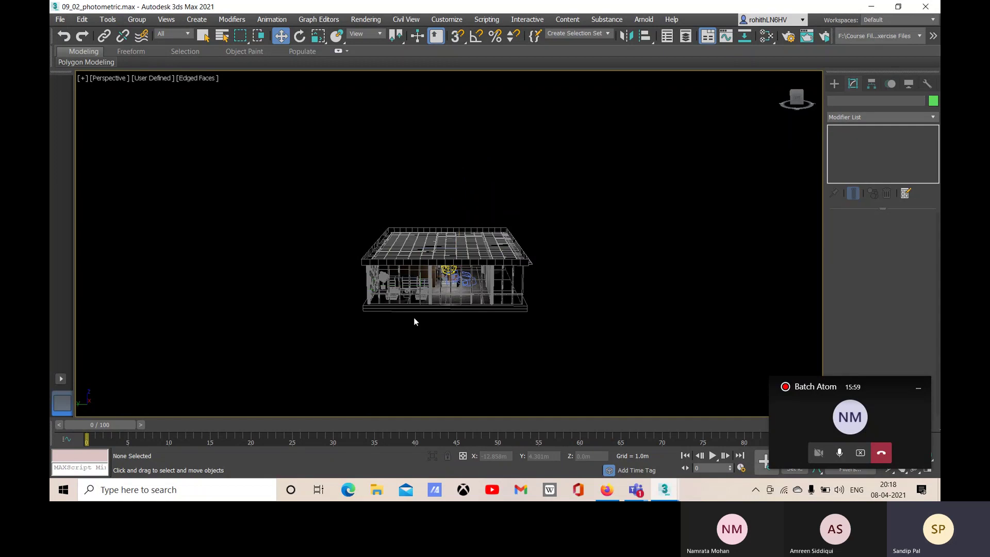
Step: Frame the building in the Top plan view, then switch to the Left elevation
key(t)
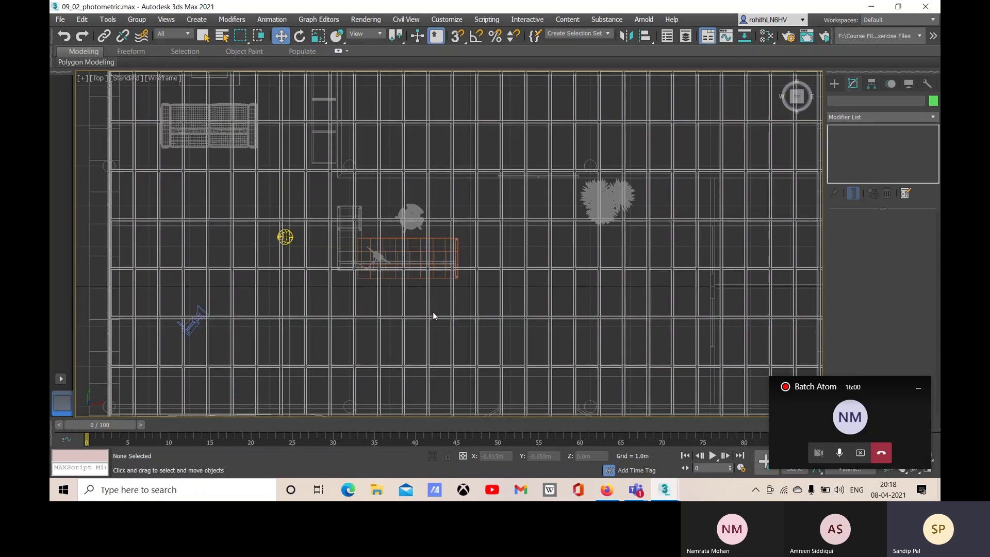
scroll(287, 297, down, 4)
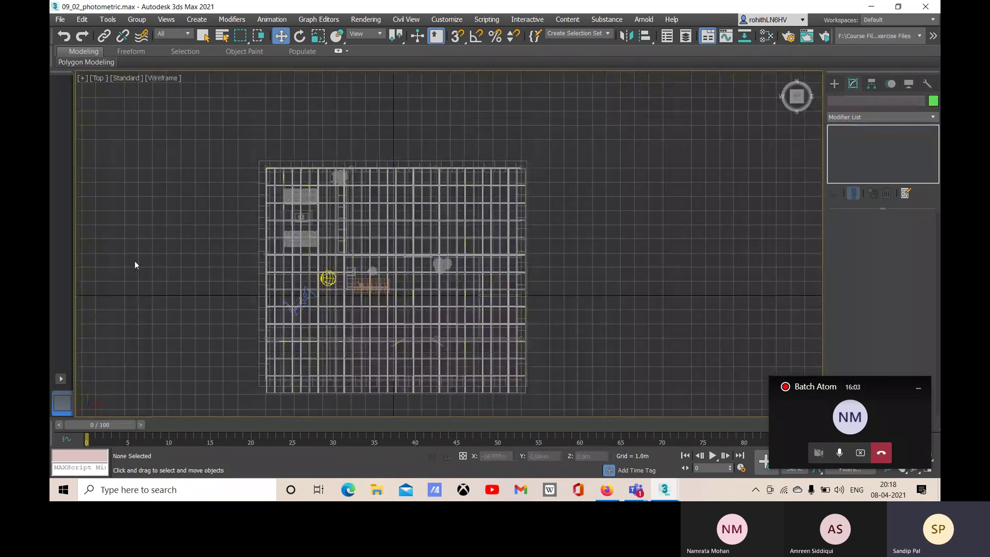
scroll(318, 205, up, 4)
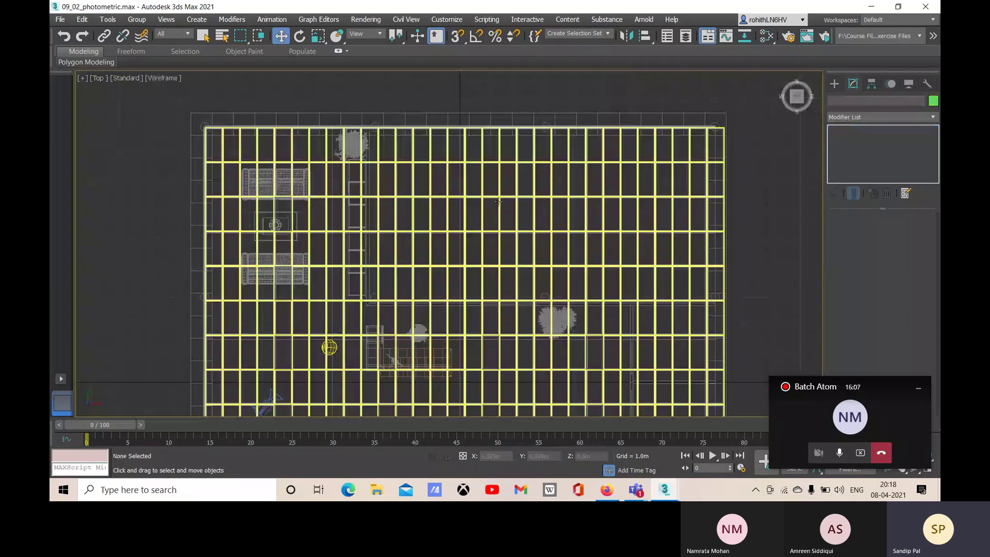
scroll(498, 201, down, 4)
middle_drag(611, 270, 708, 312)
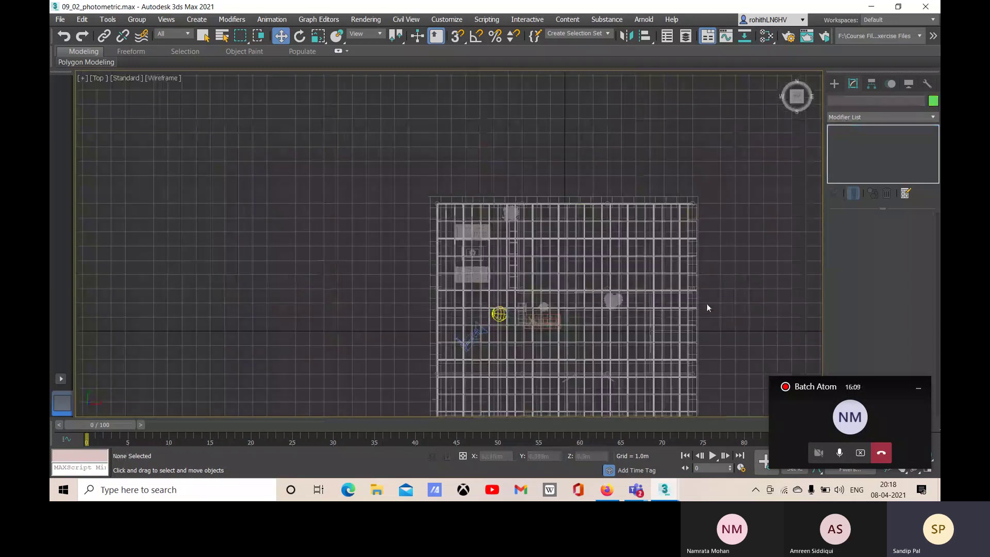
key(l)
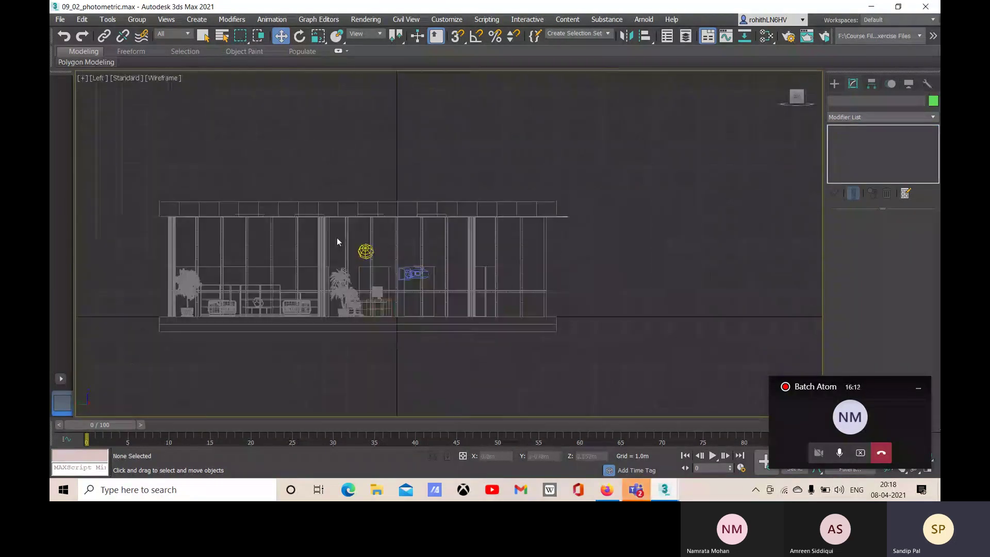
scroll(324, 220, up, 3)
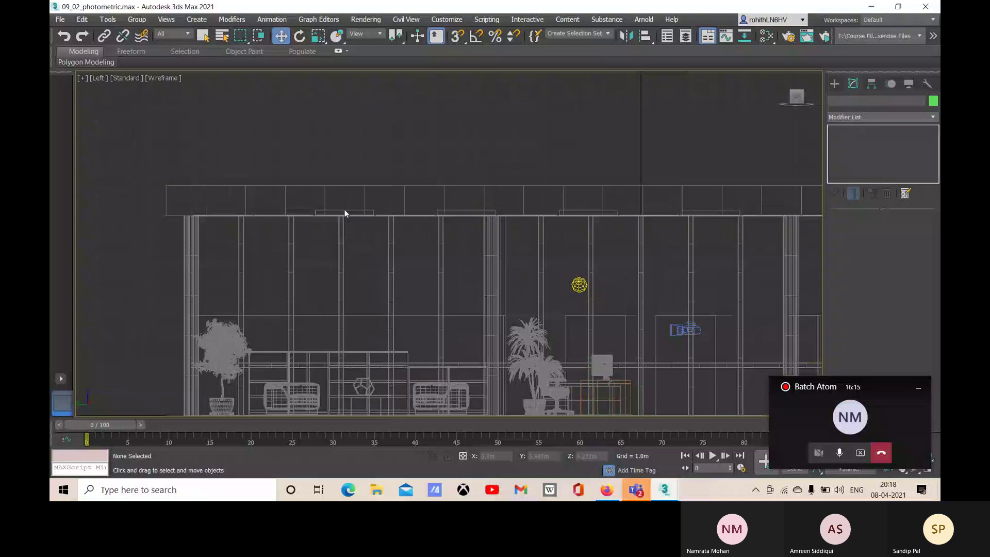
Step: Move the photometric light along X and up to just beneath the ceiling in Left view
key(z)
click(490, 273)
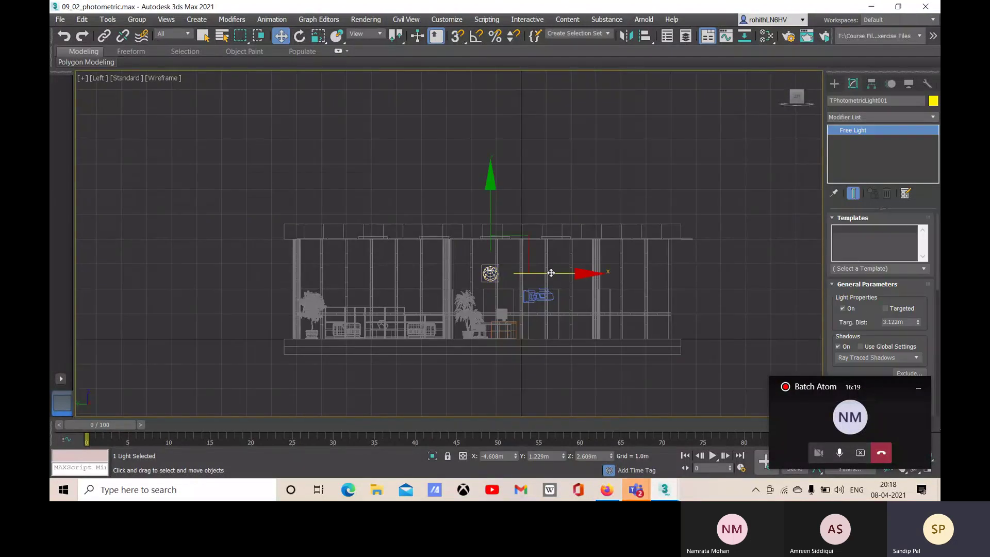
drag(551, 263, 367, 184)
scroll(380, 247, up, 5)
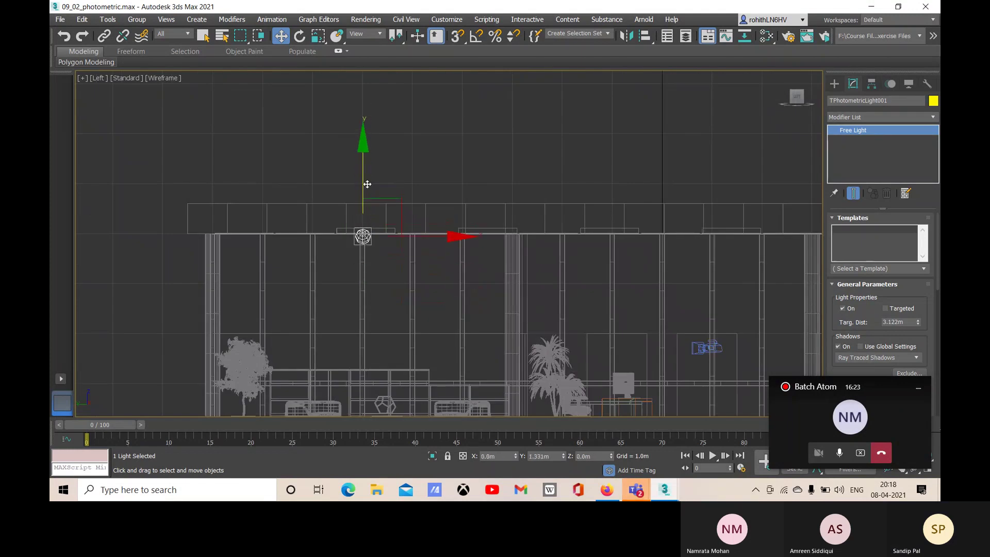
scroll(361, 219, up, 10)
drag(368, 258, 371, 234)
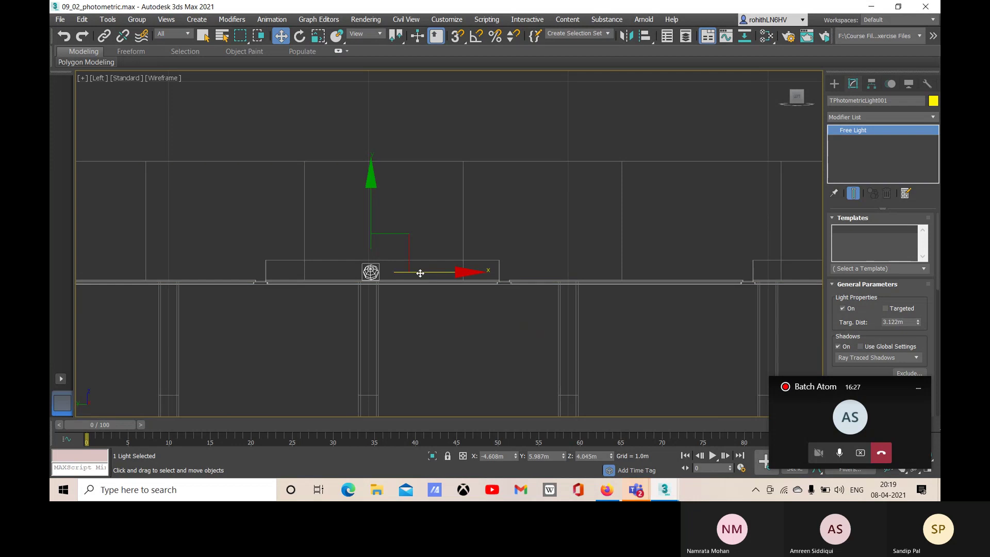
drag(420, 273, 428, 274)
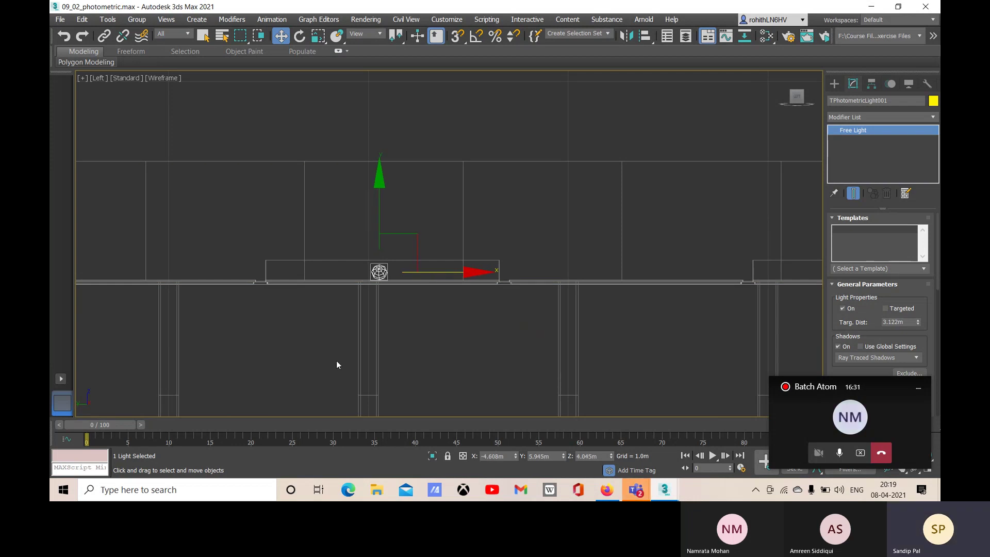
Step: Return to the Top plan view and deselect the light
key(t)
scroll(534, 236, up, 3)
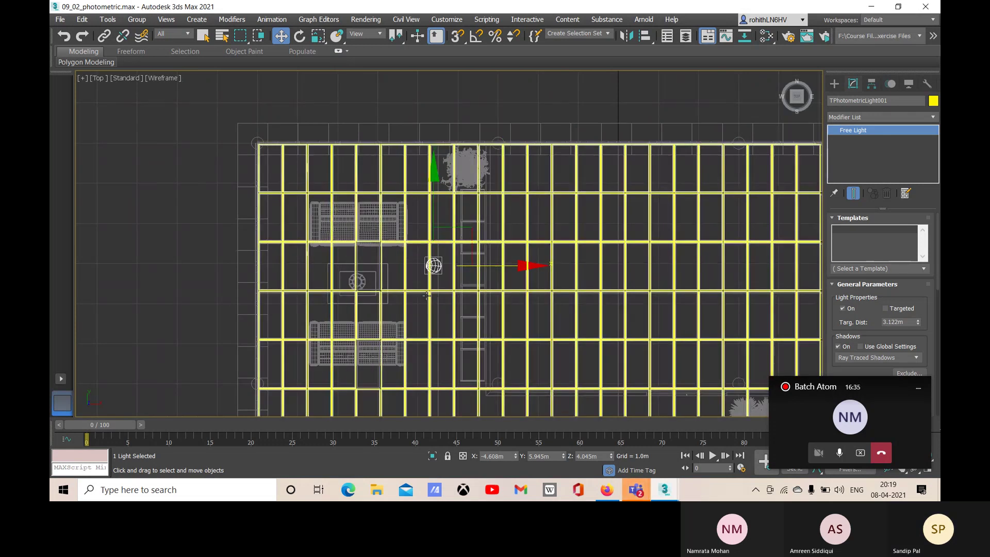
scroll(426, 295, down, 3)
scroll(133, 289, down, 5)
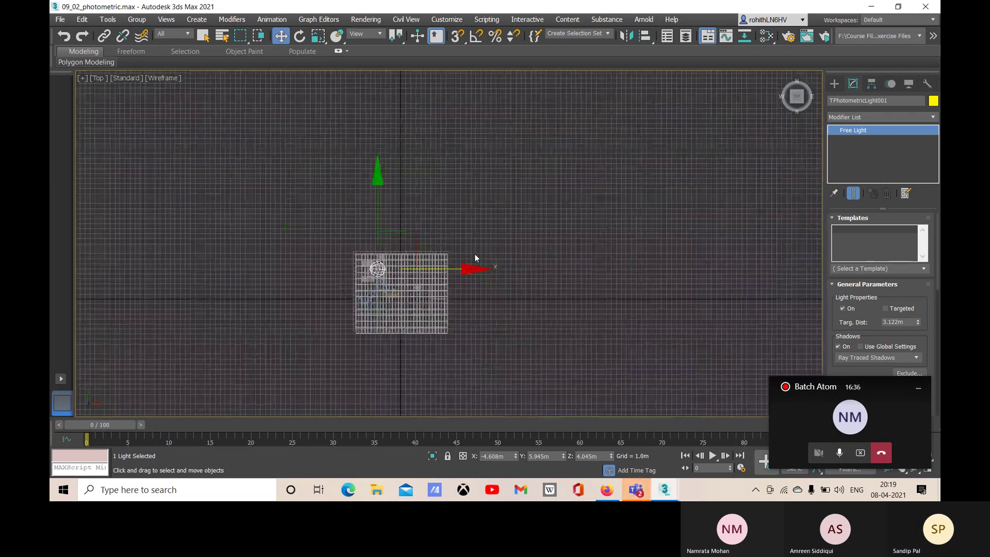
click(581, 275)
scroll(570, 274, up, 2)
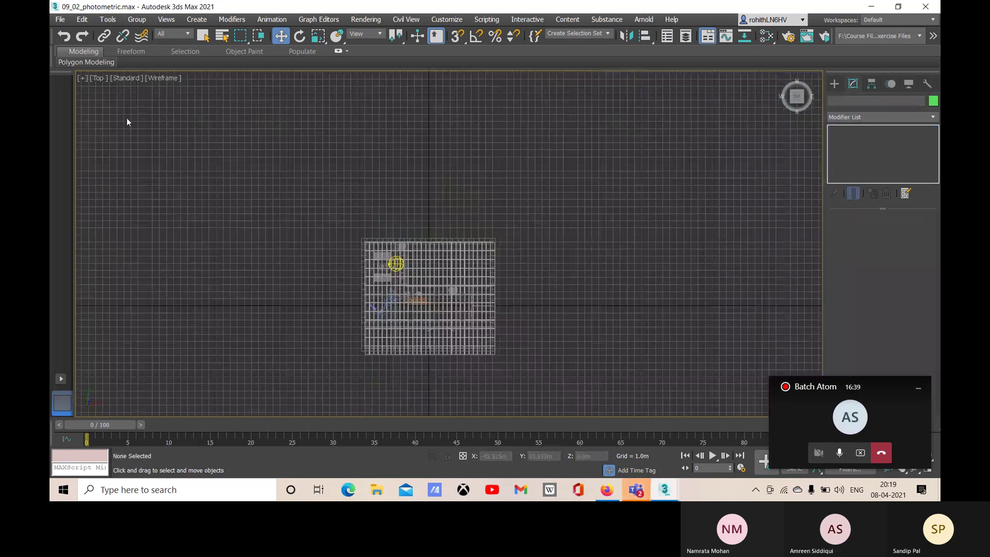
Step: Set the Top view to Default Shading with Edged Faces, then select the photometric light
click(158, 78)
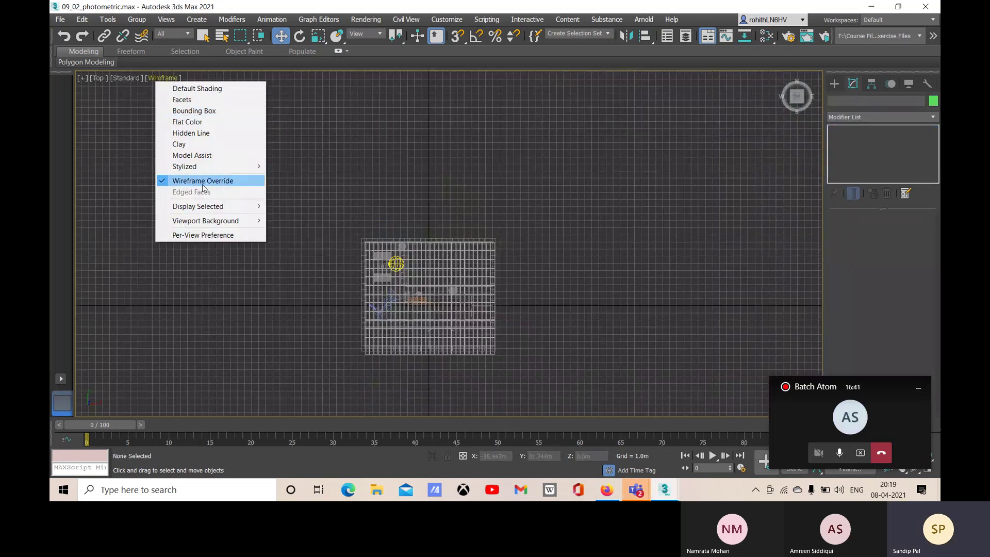
click(194, 89)
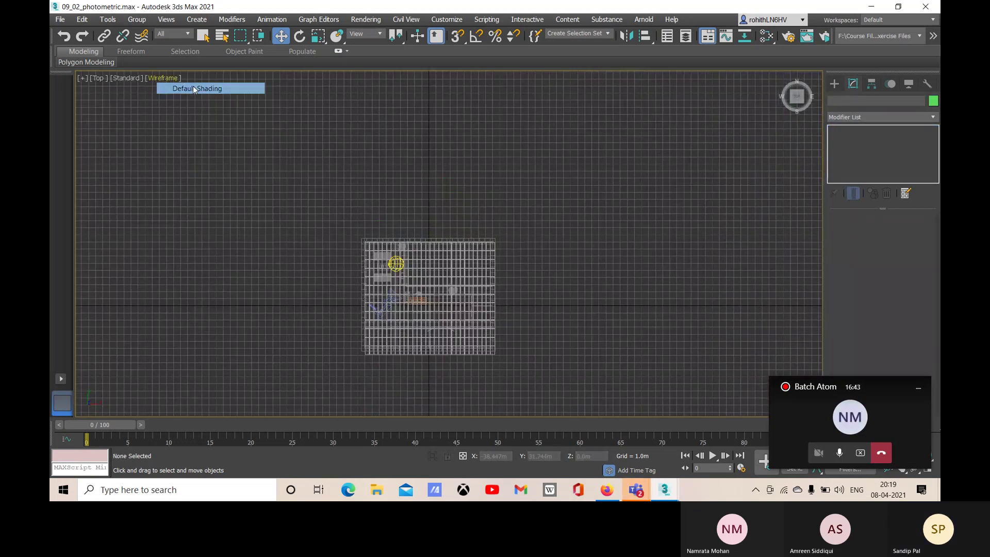
scroll(387, 272, up, 2)
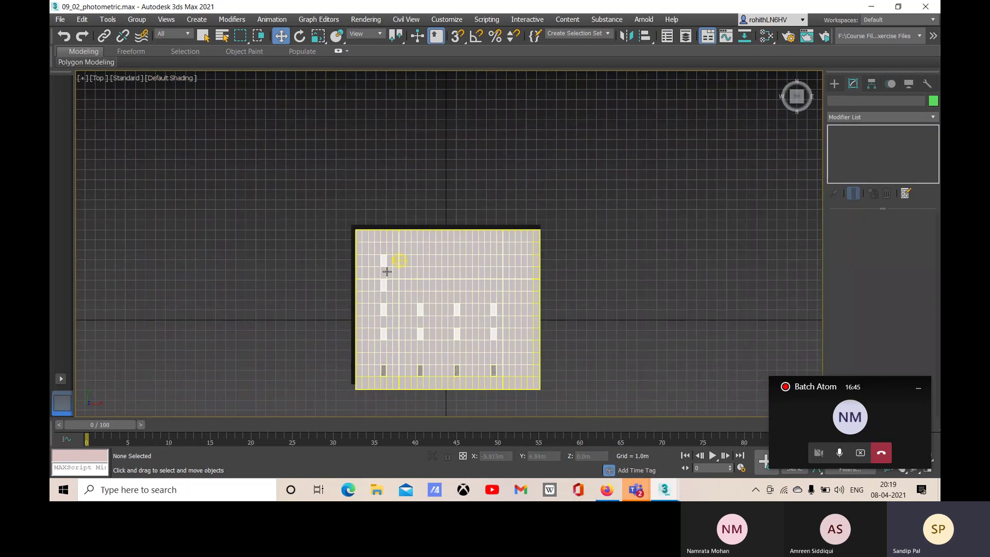
scroll(384, 262, up, 2)
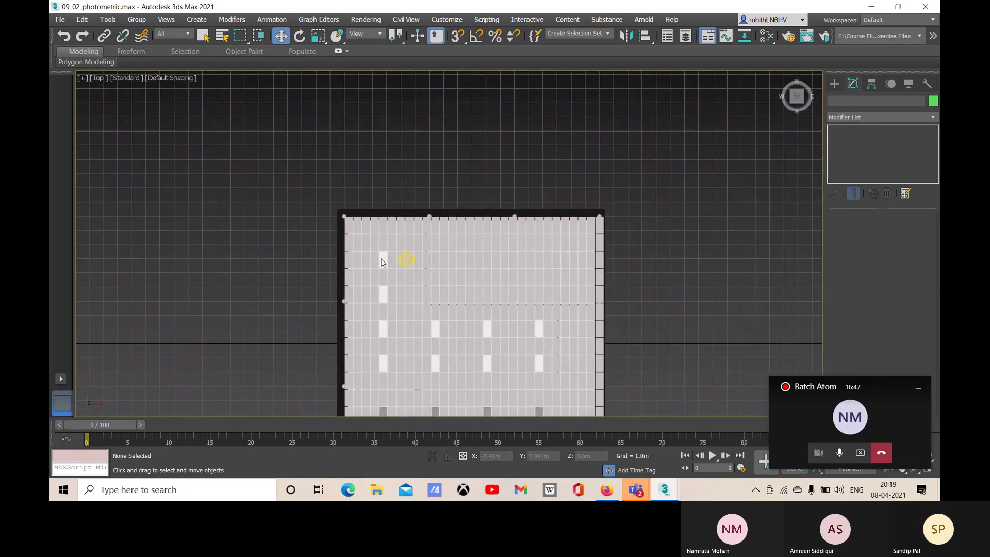
click(155, 78)
click(165, 193)
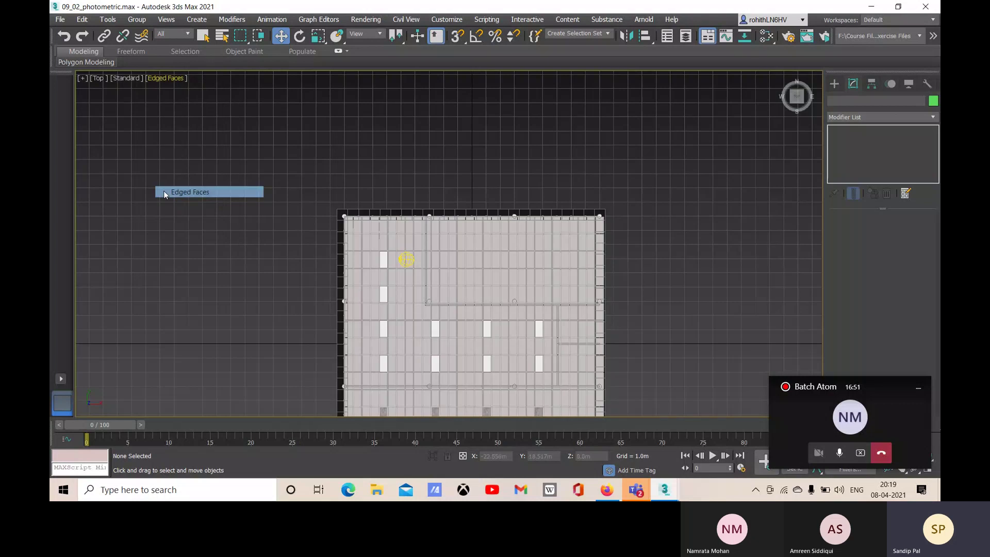
click(405, 260)
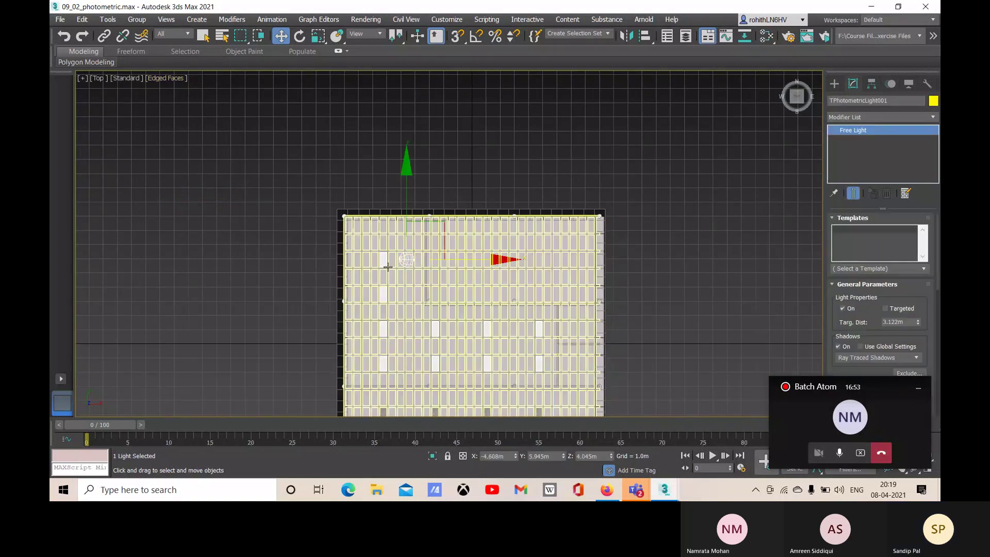
Step: Nudge the light left along X and Shift-drag a clone of it down along Y
drag(451, 259, 431, 258)
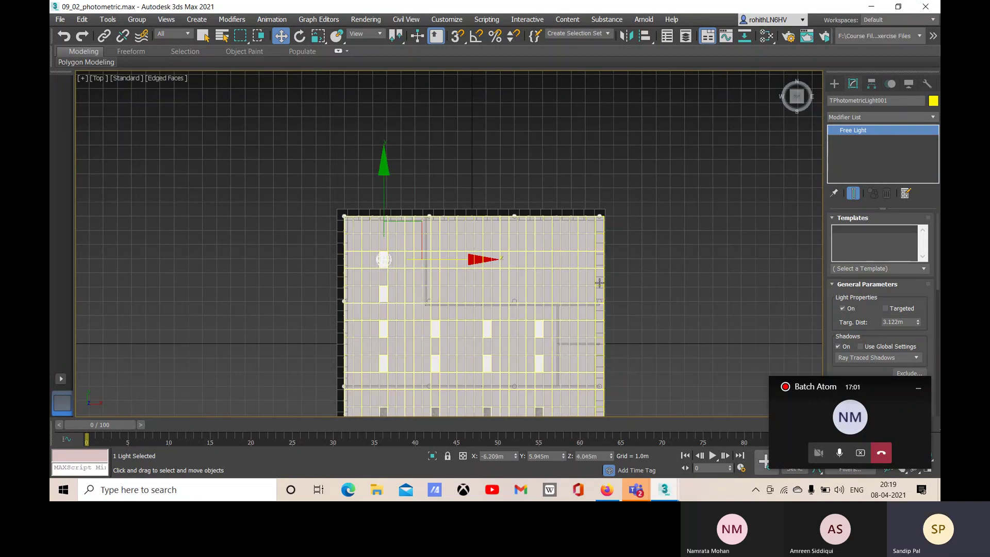
scroll(928, 268, down, 1)
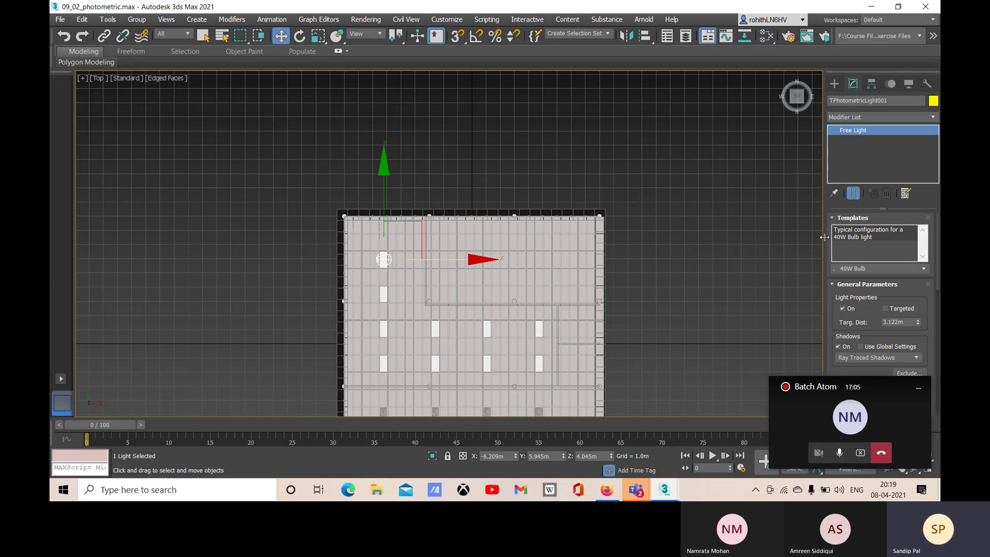
drag(825, 237, 704, 241)
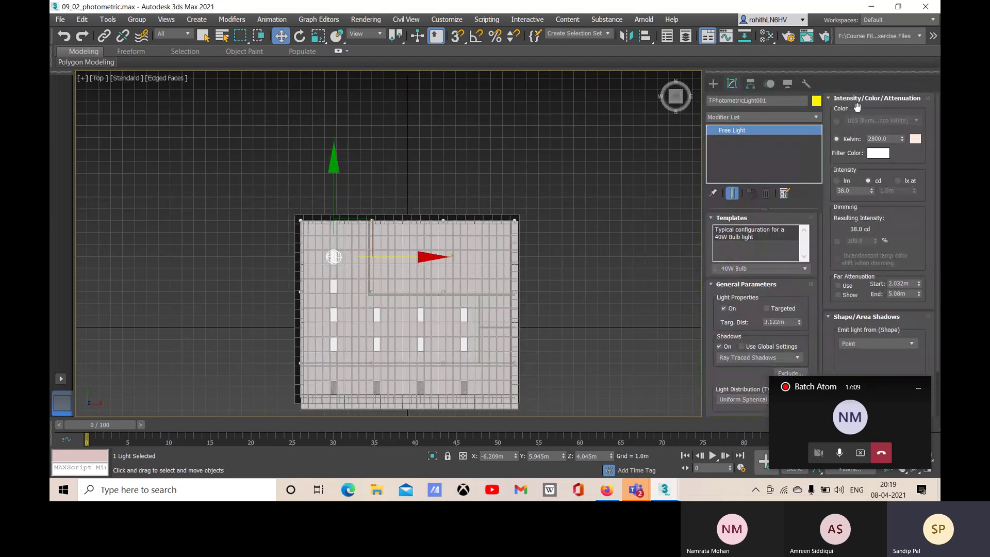
drag(702, 221, 711, 218)
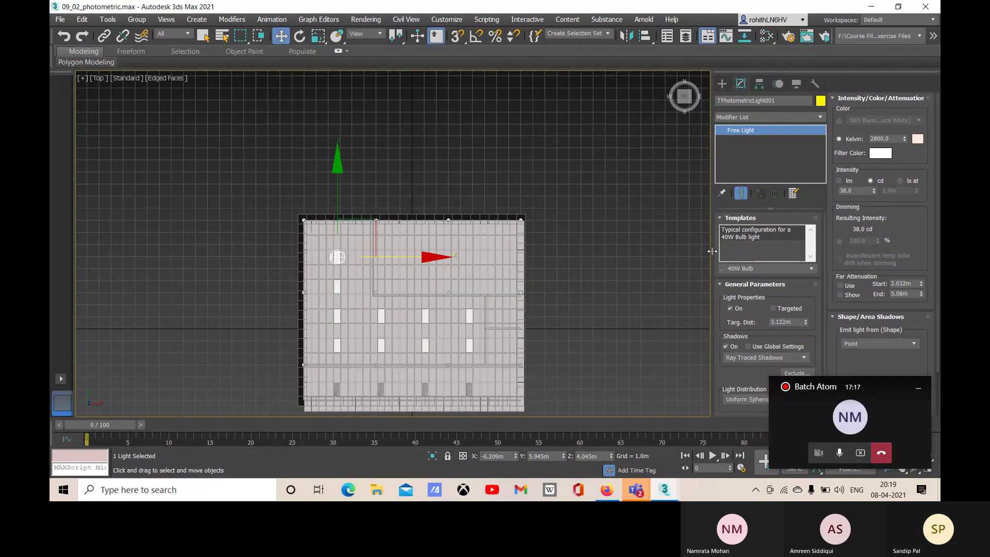
drag(712, 252, 715, 251)
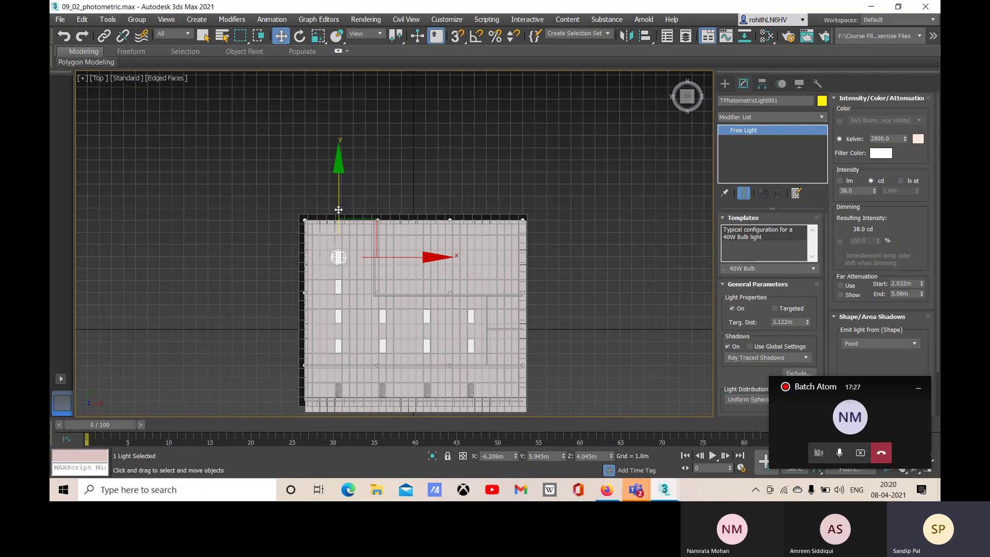
shift+drag(338, 210, 342, 239)
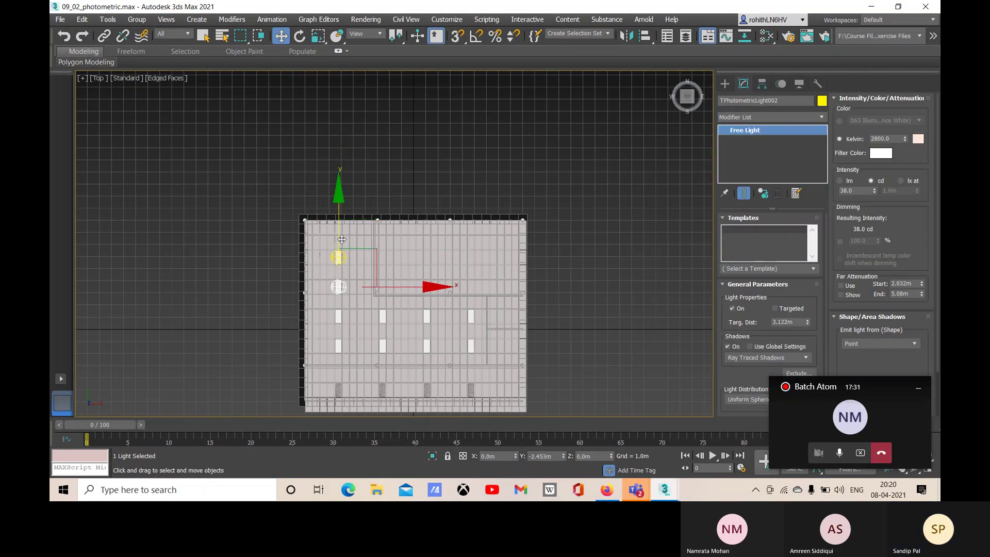
Step: Make four instanced copies down the left side and move the lowest to the bottom row
shift+drag(341, 239, 342, 239)
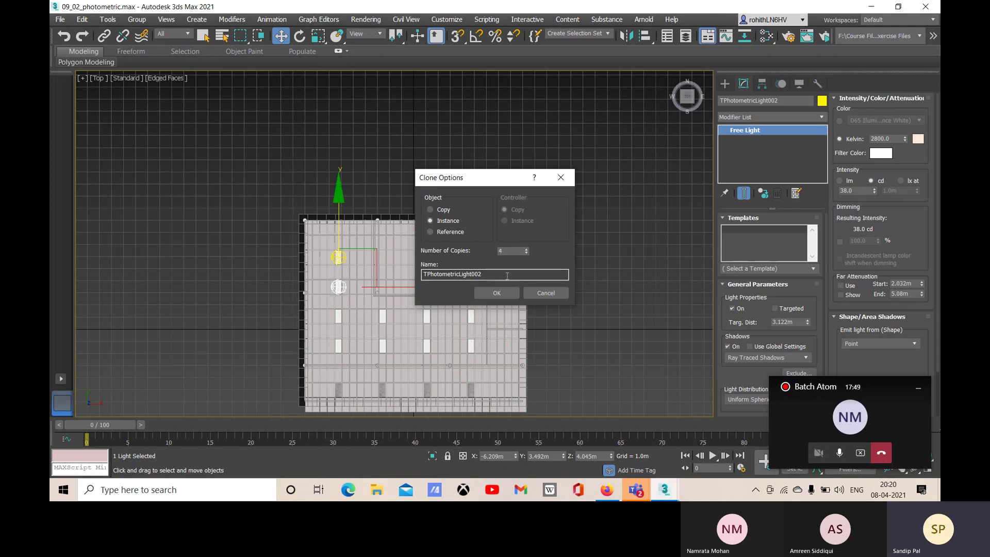
click(487, 294)
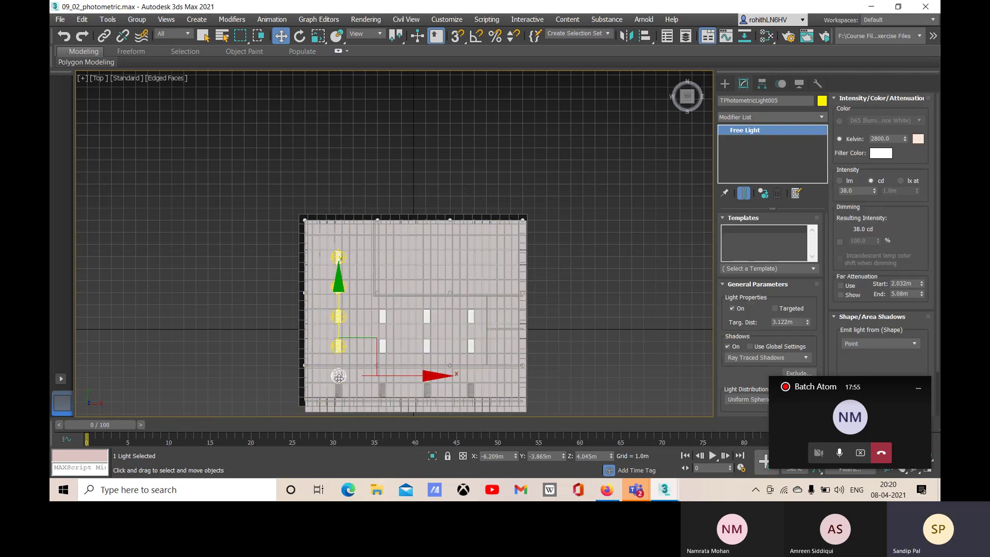
drag(338, 329, 339, 344)
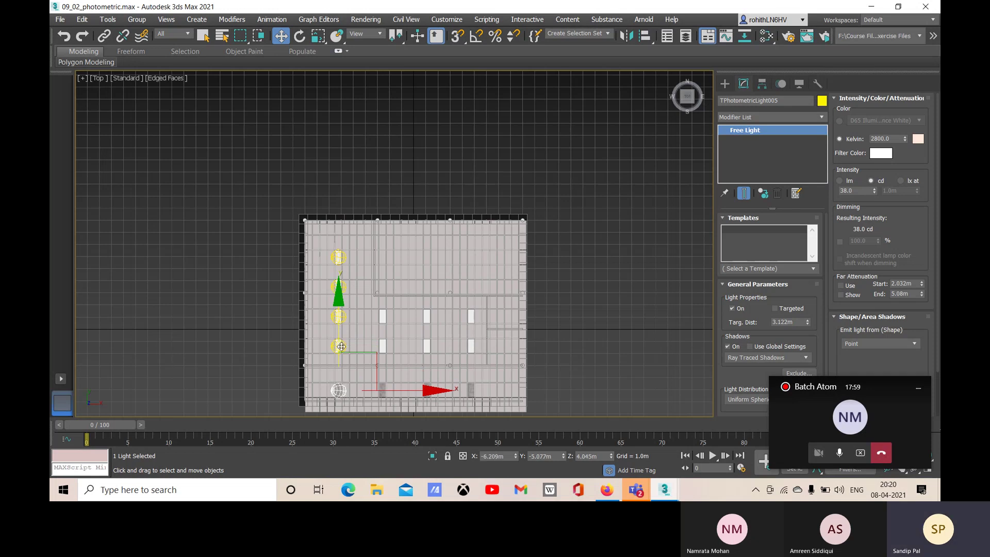
Step: Select the third and fourth lights in the column and Shift-drag them to the right
click(566, 312)
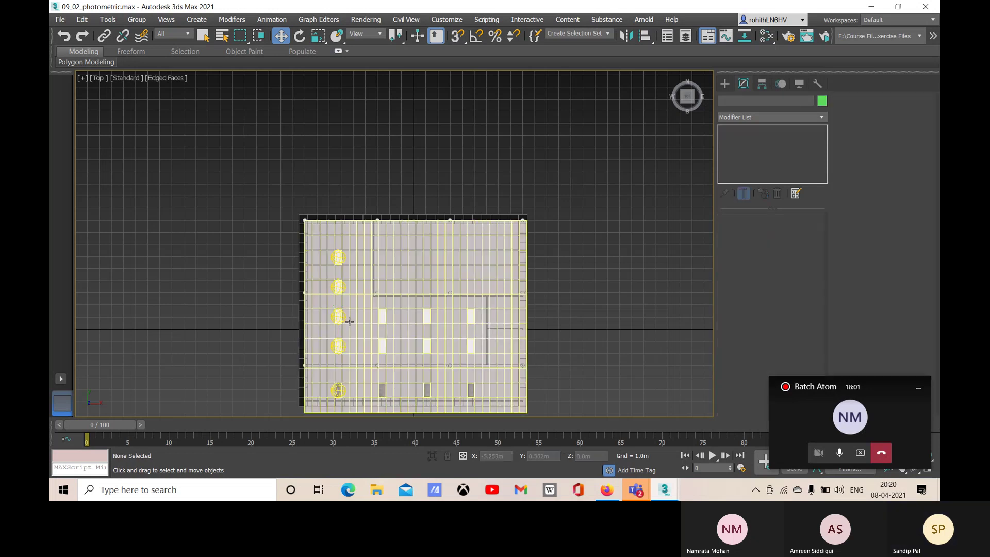
click(338, 316)
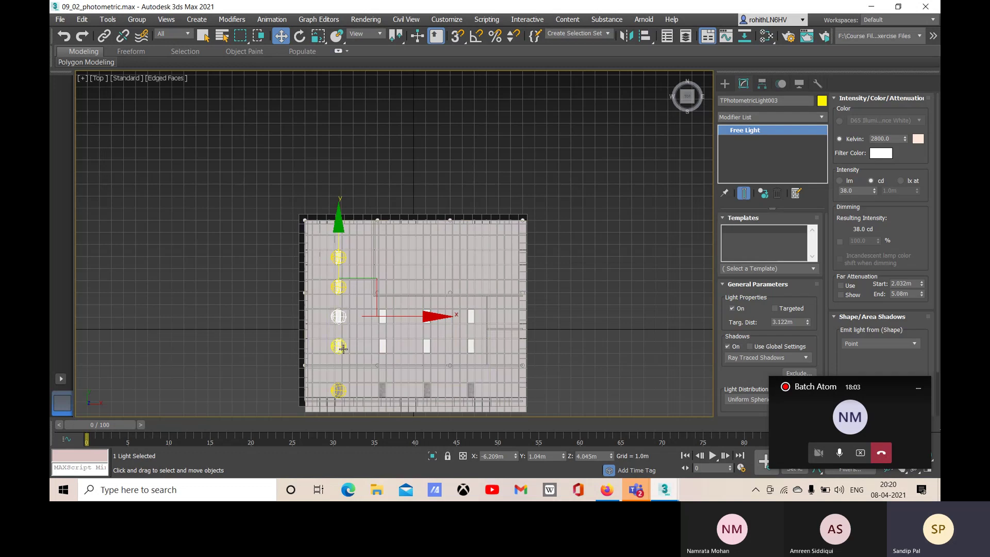
ctrl+click(339, 345)
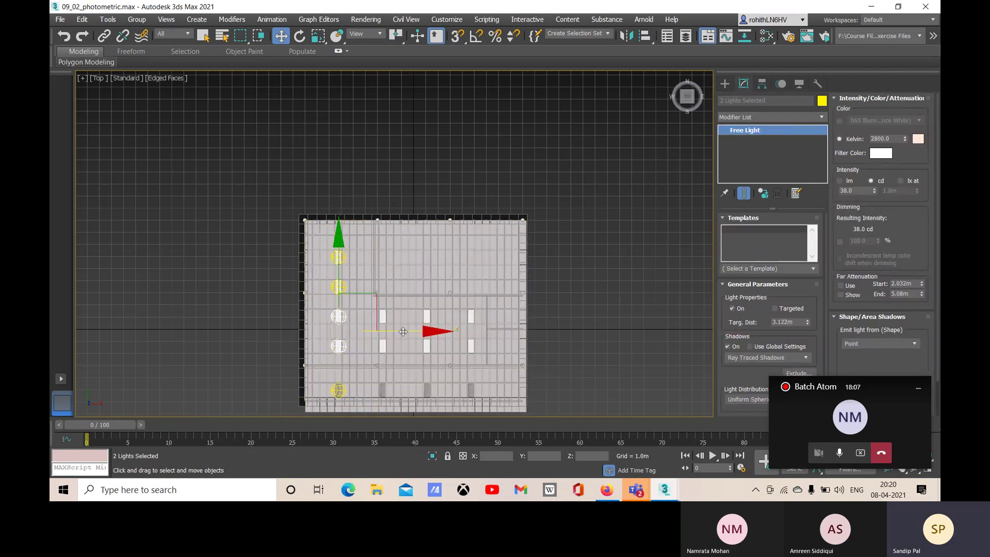
shift+drag(403, 332, 447, 330)
Step: Clone the selected pair as 3 instanced copies across the plan
click(429, 220)
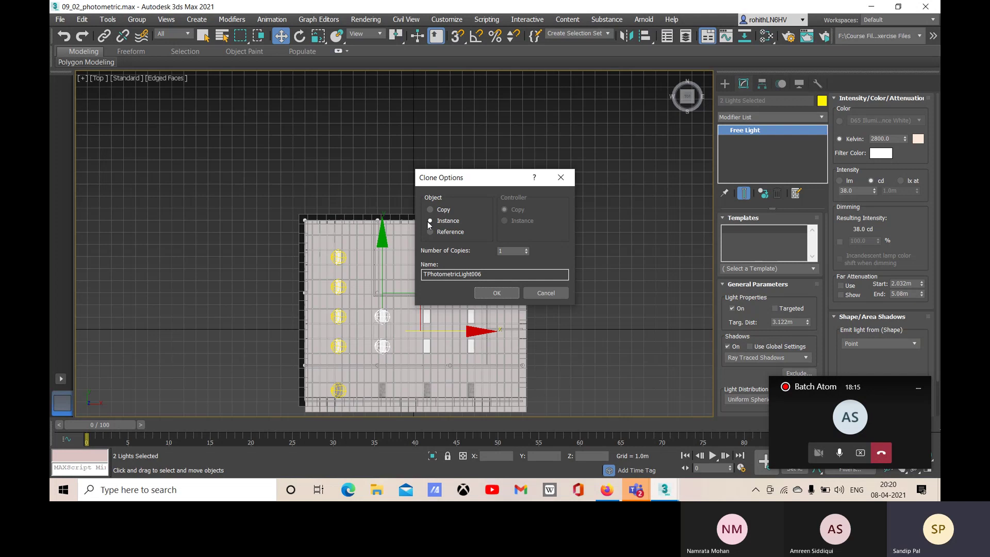
click(527, 249)
click(527, 249)
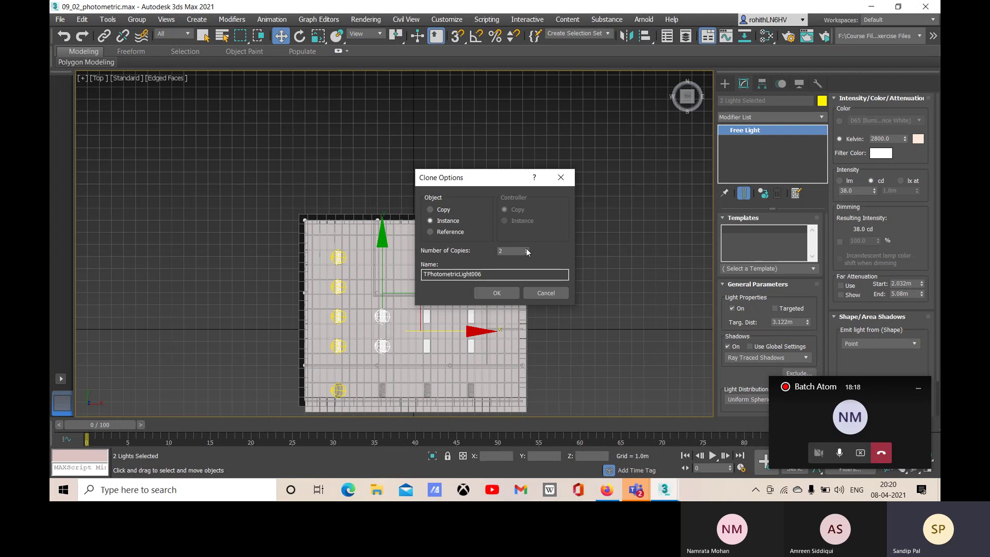
click(498, 292)
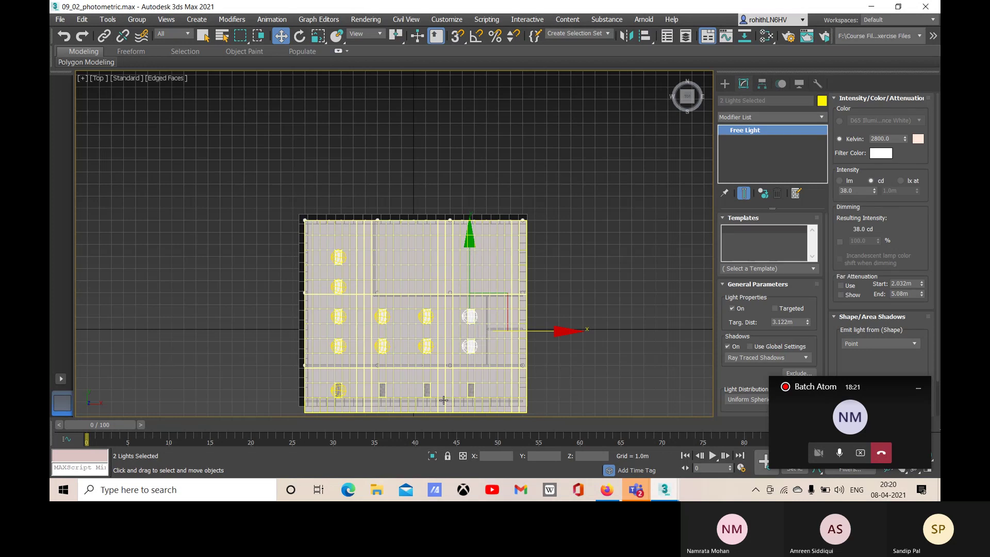
Step: Select three lights in the fourth row and clone them down into the bottom row as instances
ctrl+click(384, 350)
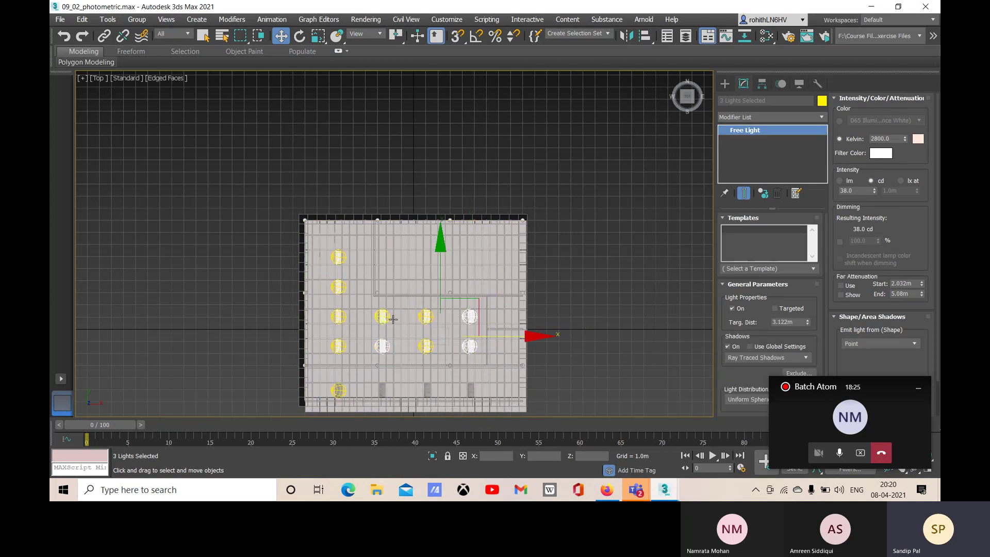
ctrl+click(382, 316)
click(576, 336)
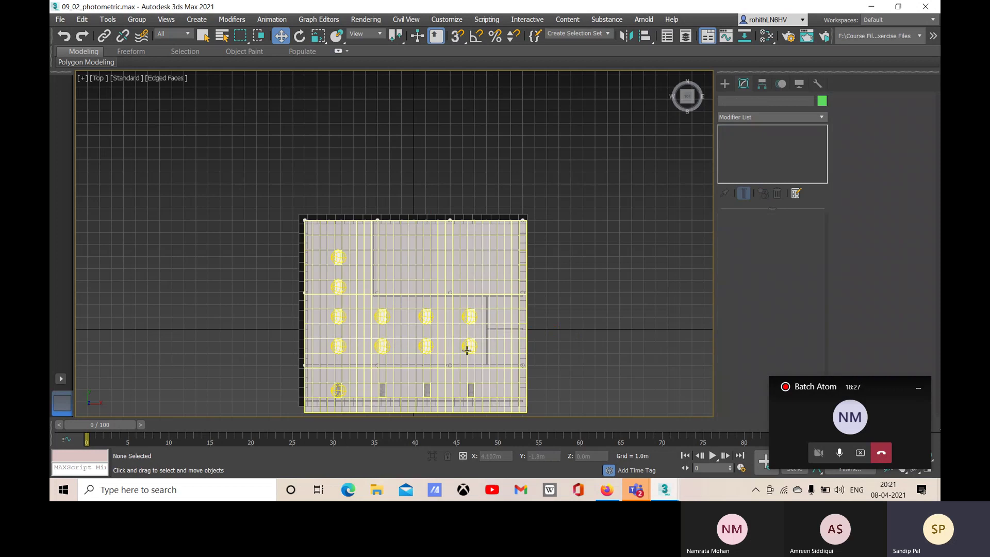
click(473, 349)
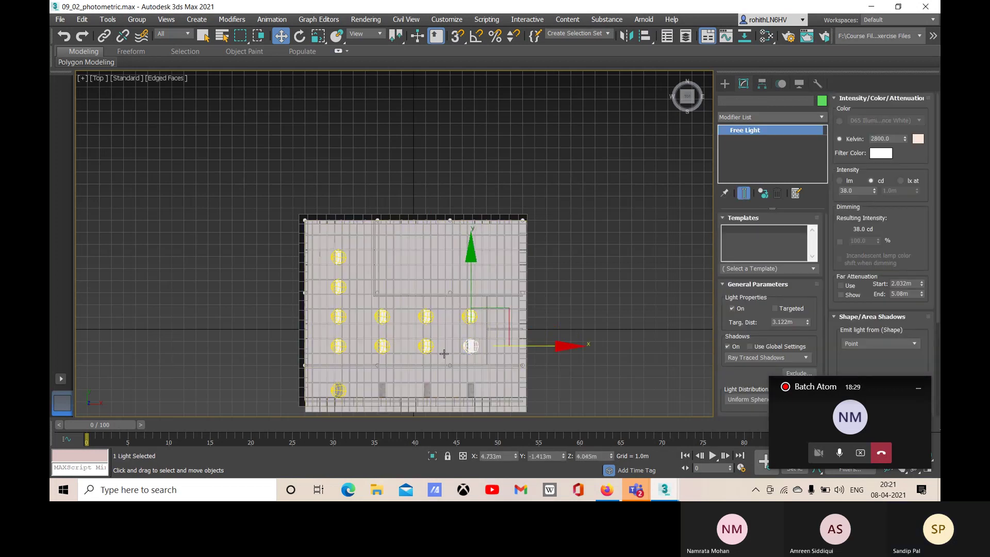
ctrl+click(426, 350)
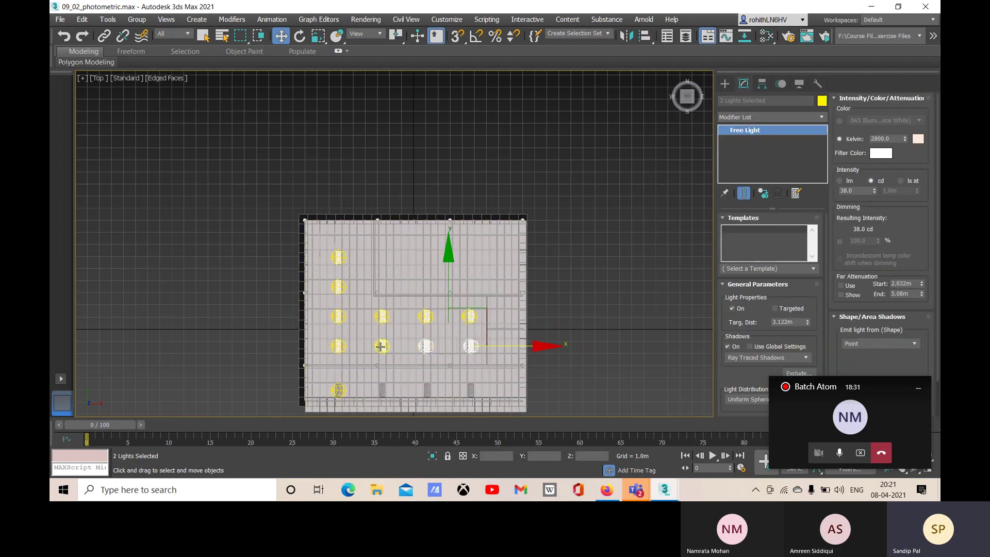
ctrl+click(381, 346)
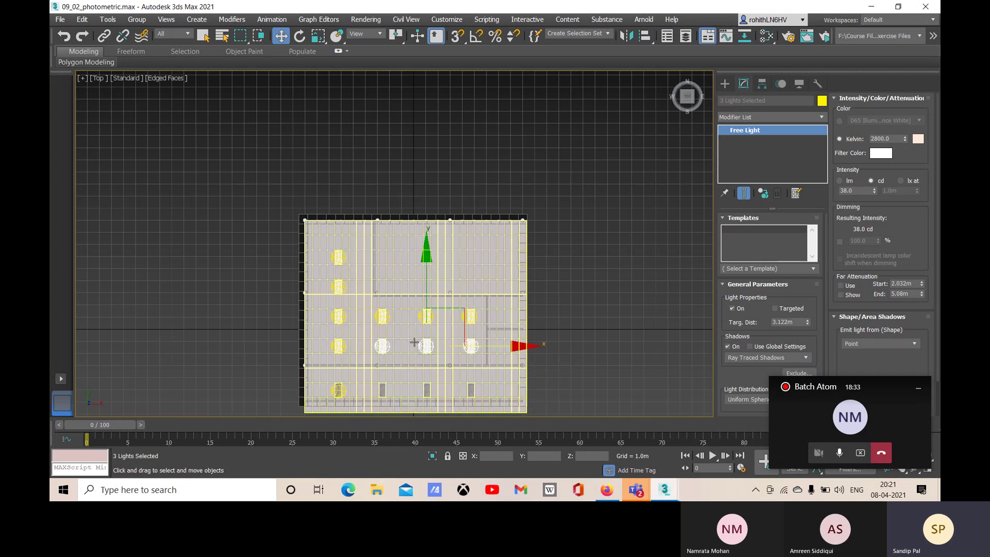
drag(426, 289, 433, 332)
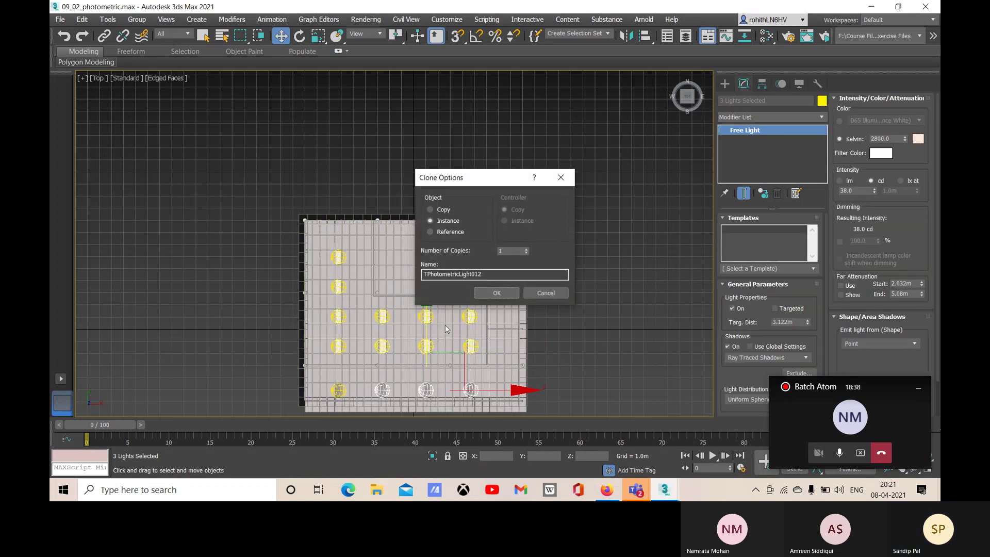
click(496, 293)
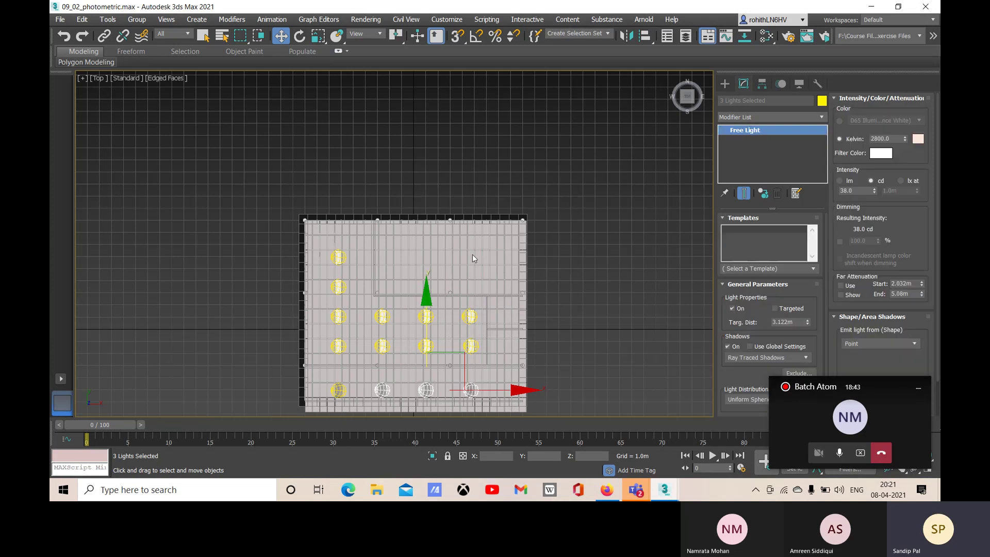
Step: Switch to the Perspective view, clear the selection, and orbit and zoom into the building
key(p)
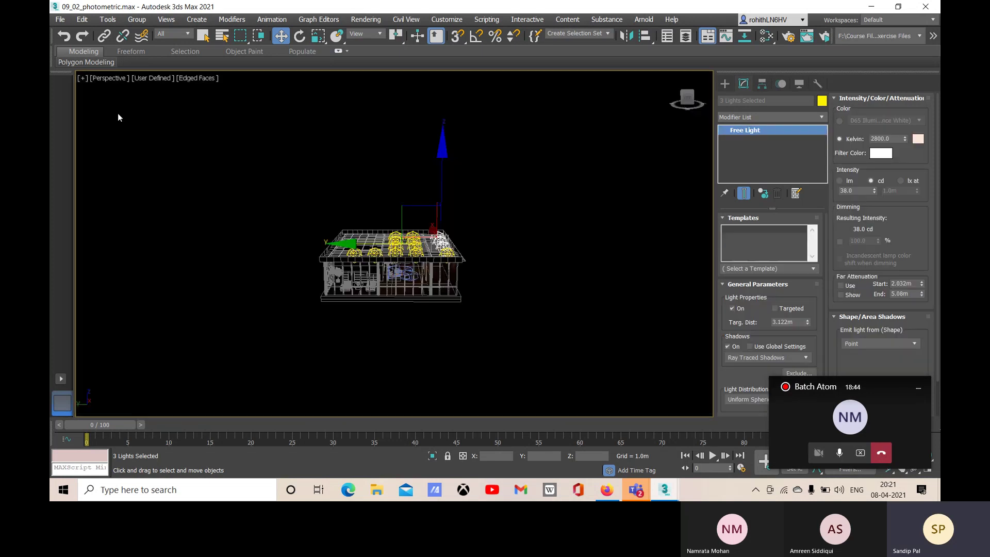
click(515, 284)
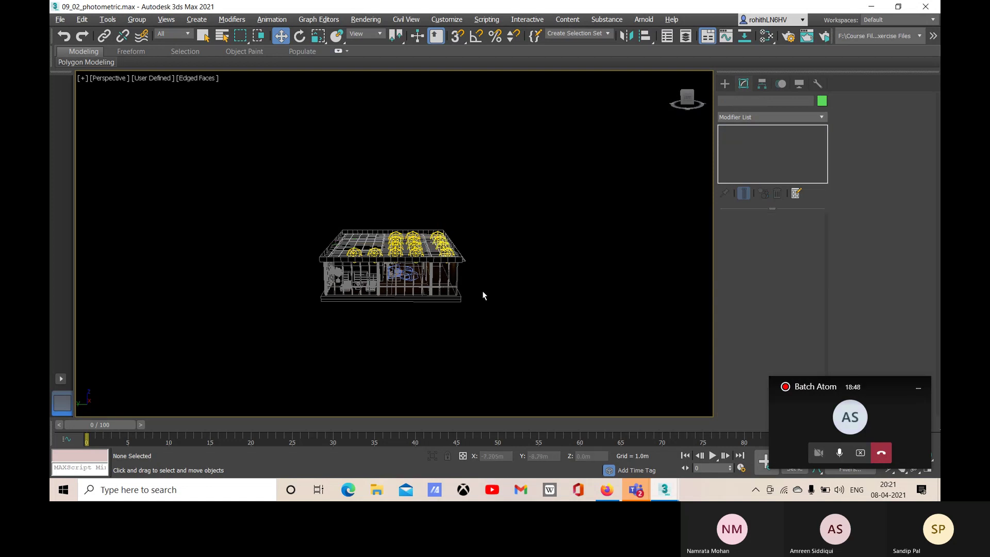
mouse_move(500, 302)
alt+middle_down()
mouse_move(478, 292)
mouse_move(506, 291)
alt+middle_up()
scroll(512, 220, up, 3)
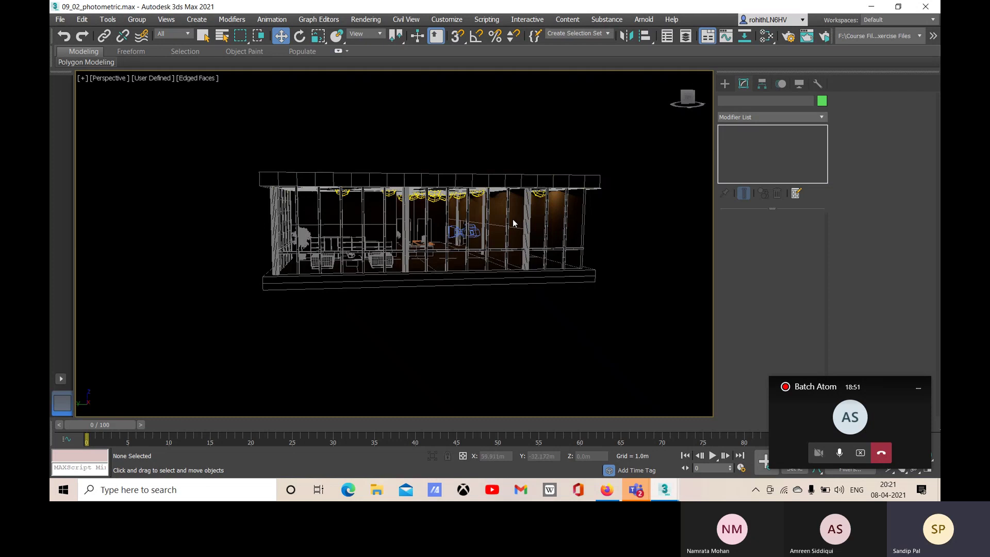
scroll(513, 220, up, 6)
scroll(501, 231, down, 8)
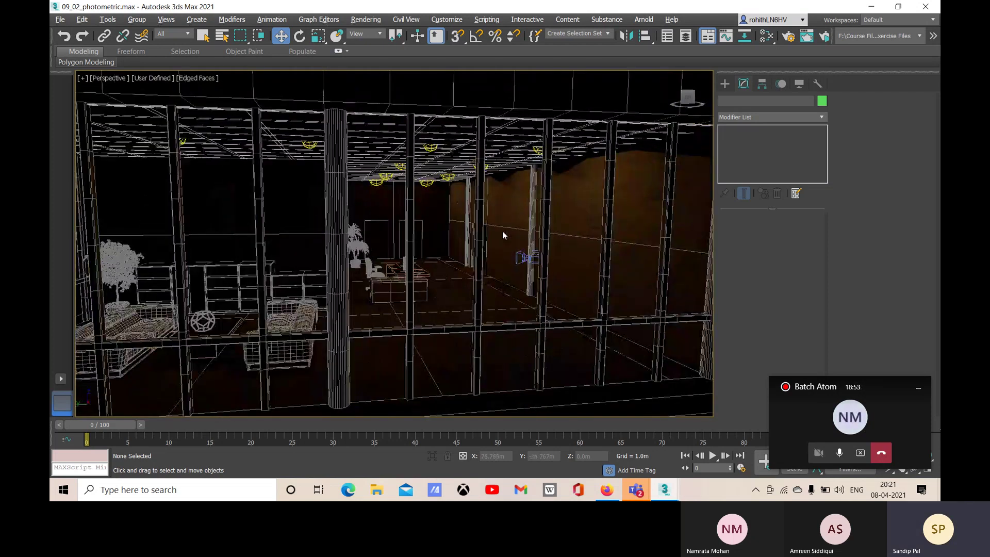
scroll(500, 233, up, 8)
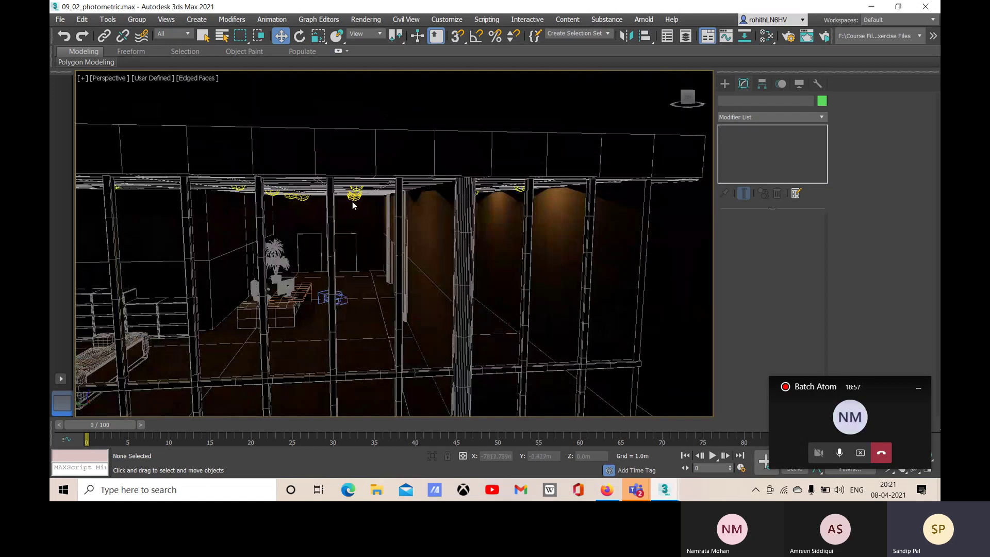
Step: Turn off the Edged Faces overlay and frame the dimly lit room
click(191, 80)
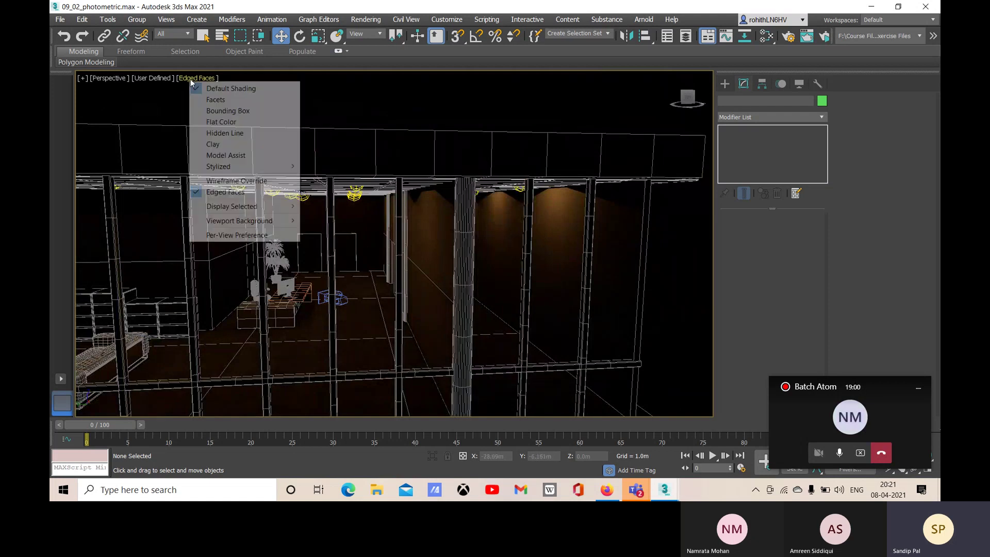
click(202, 192)
scroll(495, 307, down, 5)
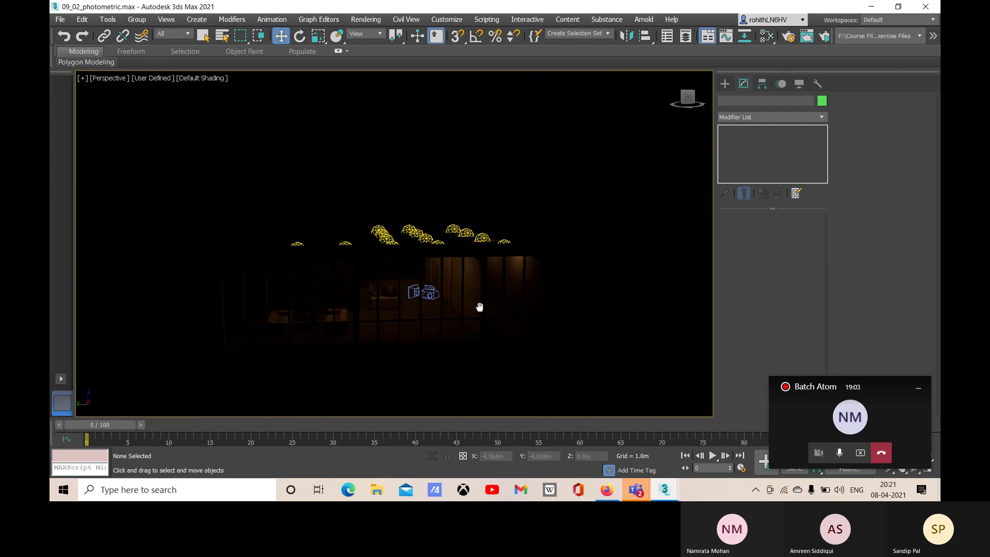
middle_drag(480, 307, 478, 283)
scroll(447, 207, up, 4)
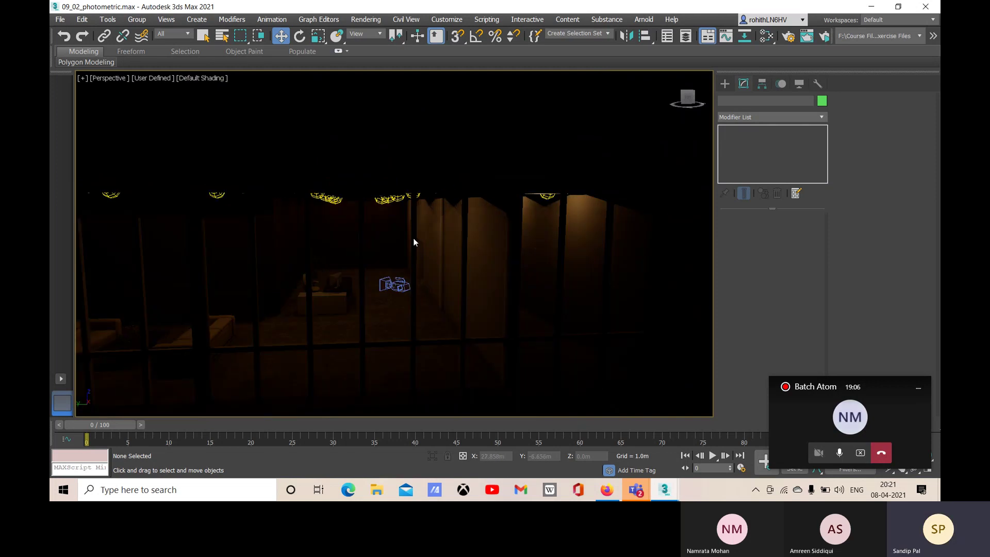
scroll(404, 259, down, 4)
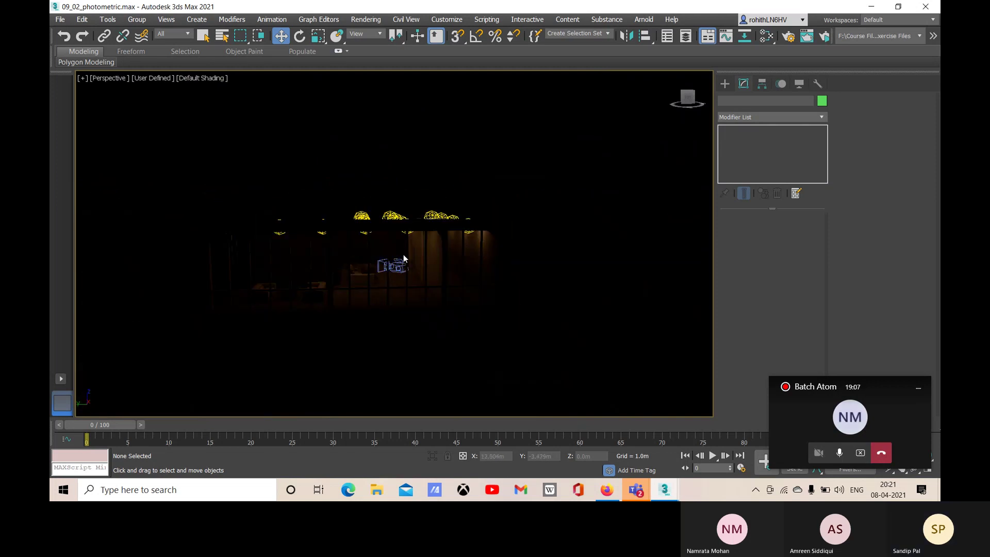
scroll(392, 245, up, 3)
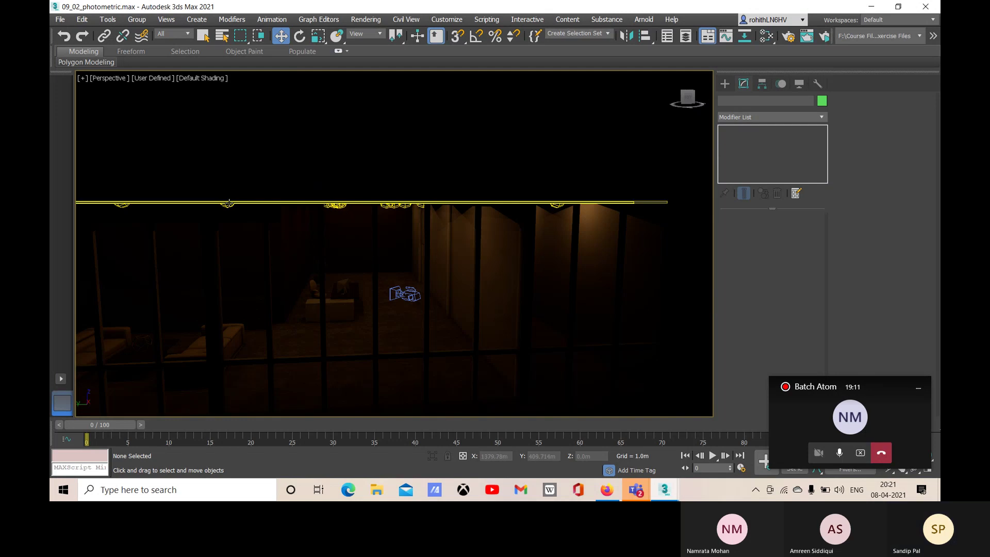
Step: Set a ceiling light's intensity to 1000 cd and orbit to view the brightened room
click(228, 204)
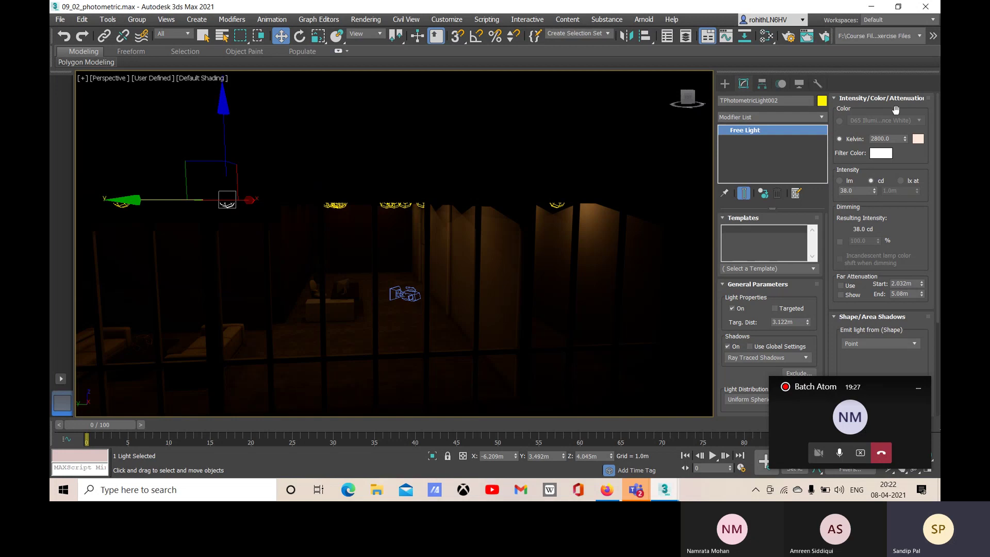
double_click(846, 191)
text(1000)
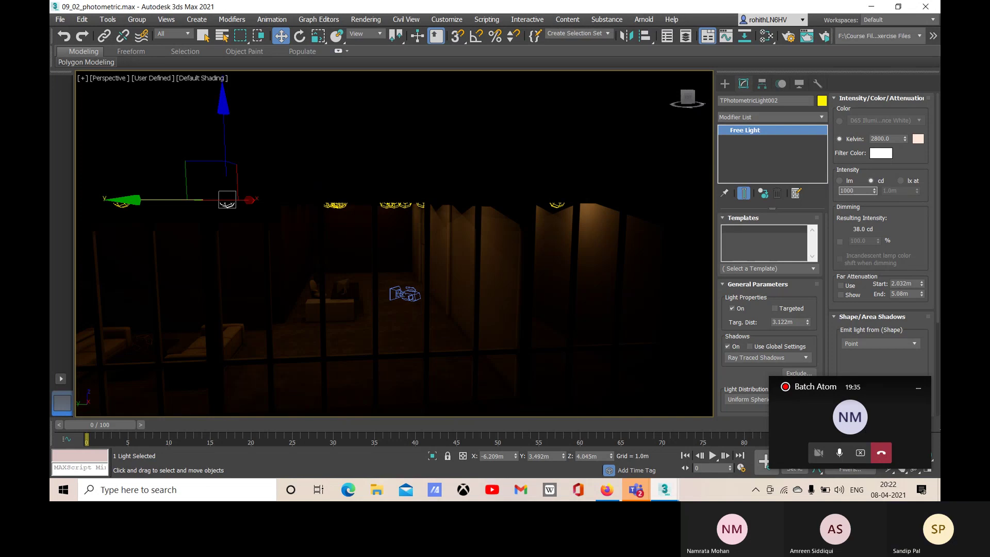
key(Return)
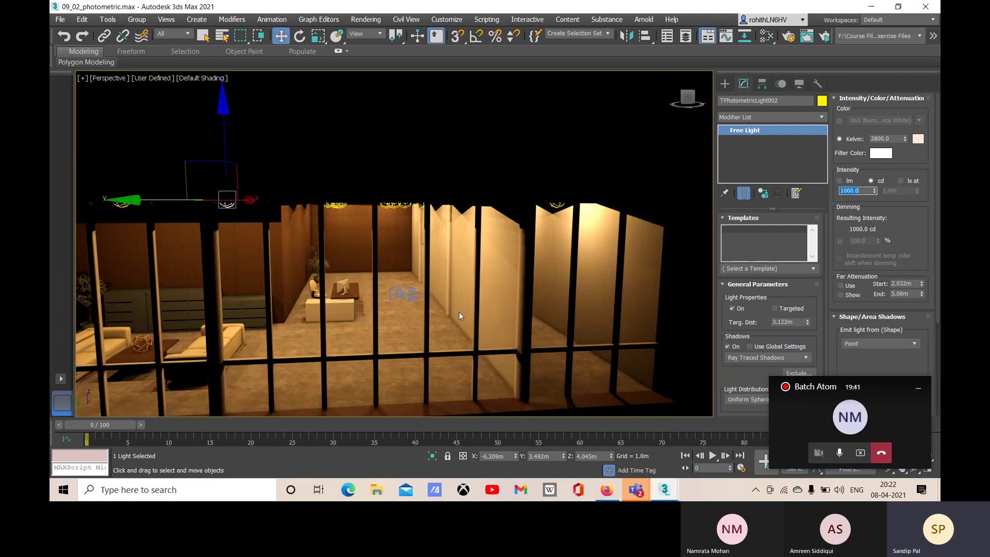
alt+middle_drag(461, 320, 452, 311)
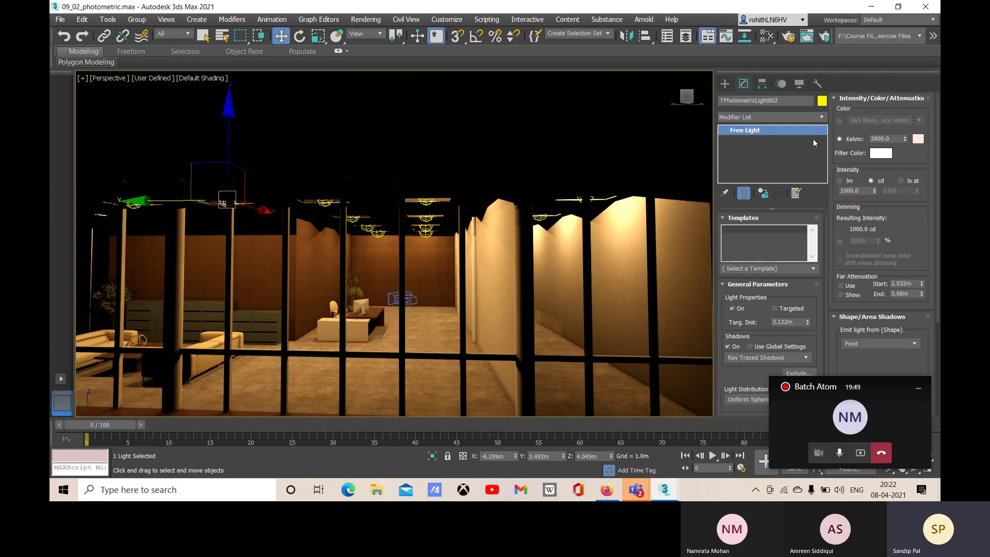
Step: Switch the light colour to a lamp preset, trying Halogen and D65 before settling on D50 Illuminant
click(839, 121)
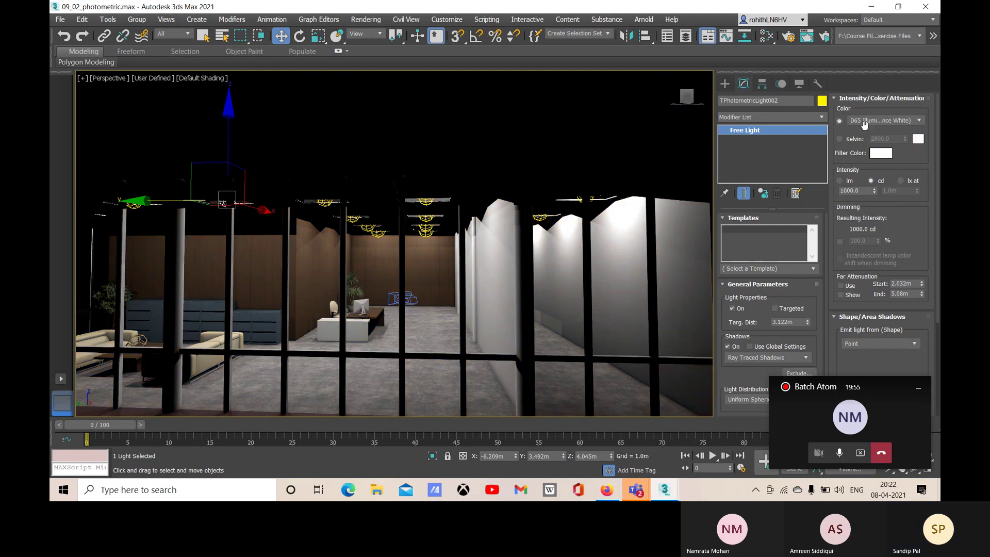
click(901, 121)
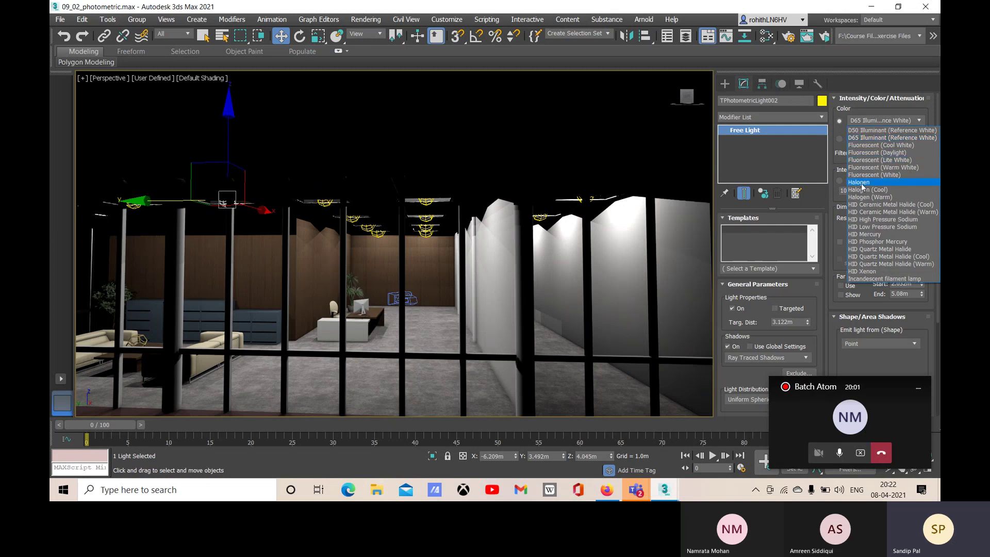
click(861, 183)
click(890, 121)
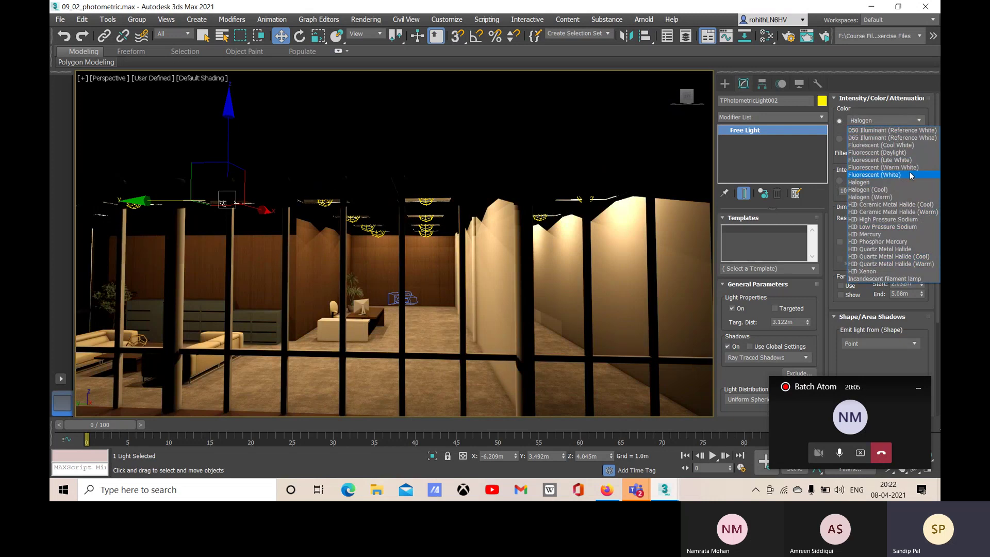
click(860, 137)
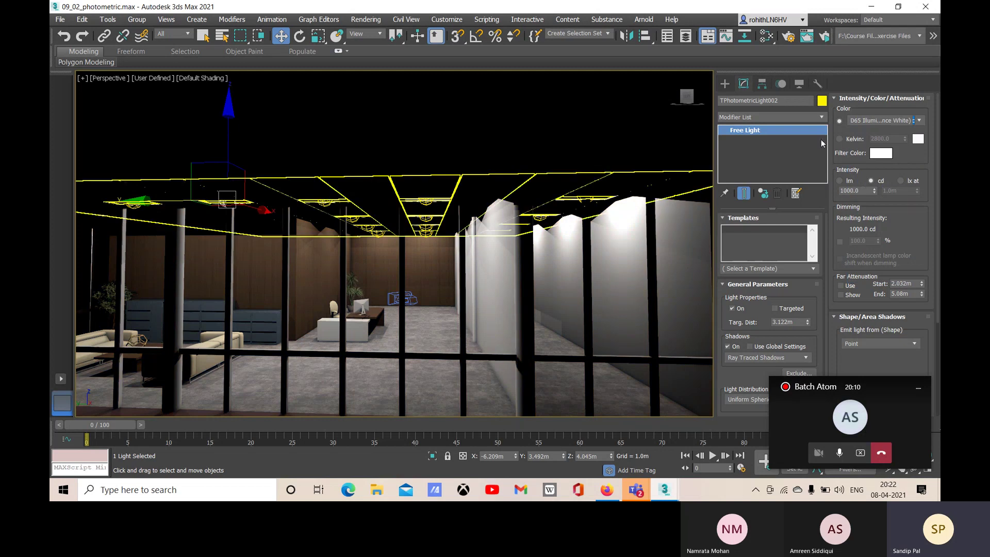
click(862, 120)
click(861, 131)
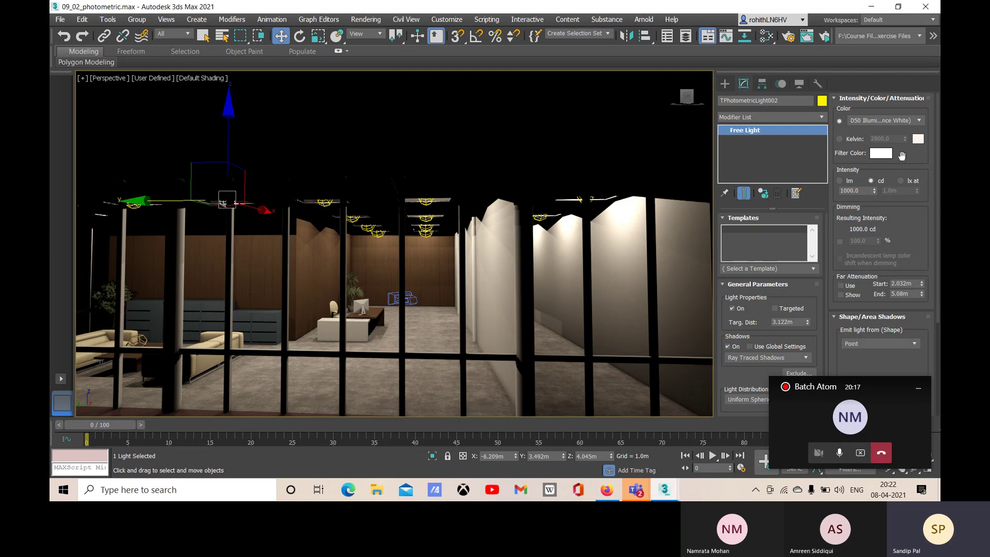
click(880, 154)
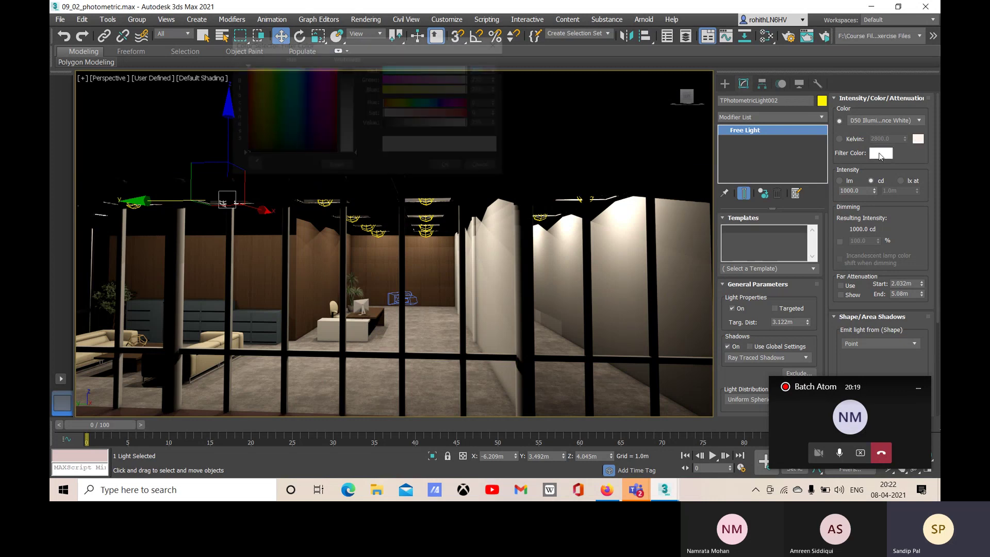
click(393, 104)
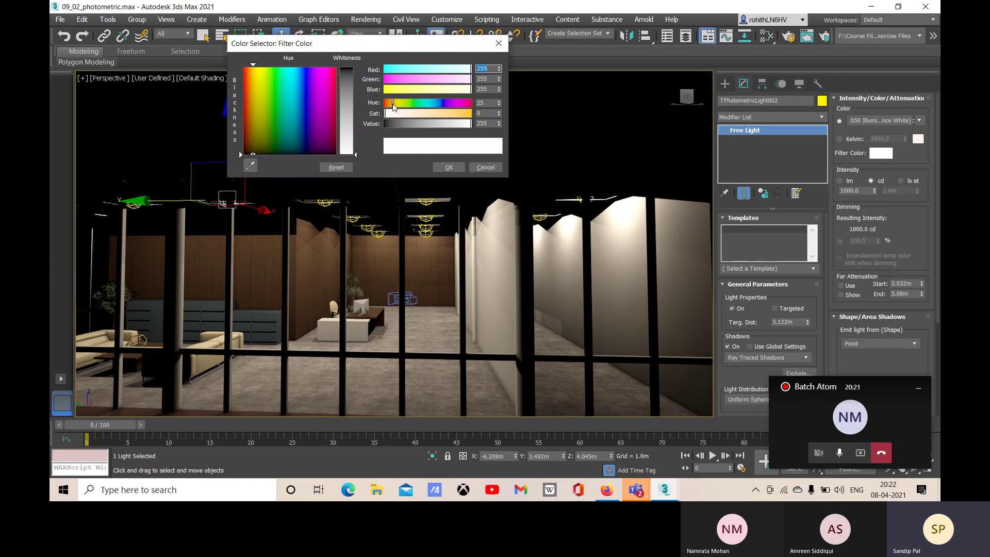
click(466, 114)
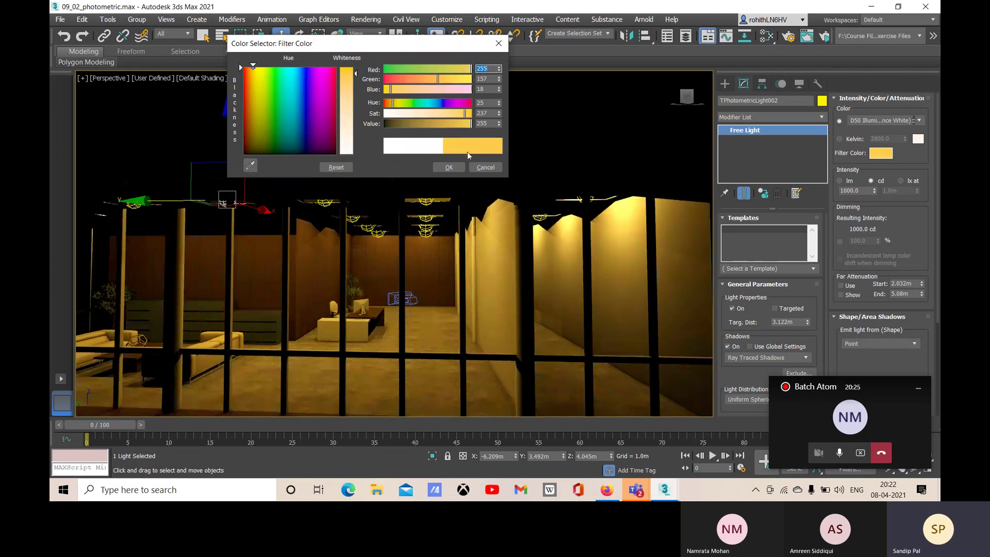
click(424, 105)
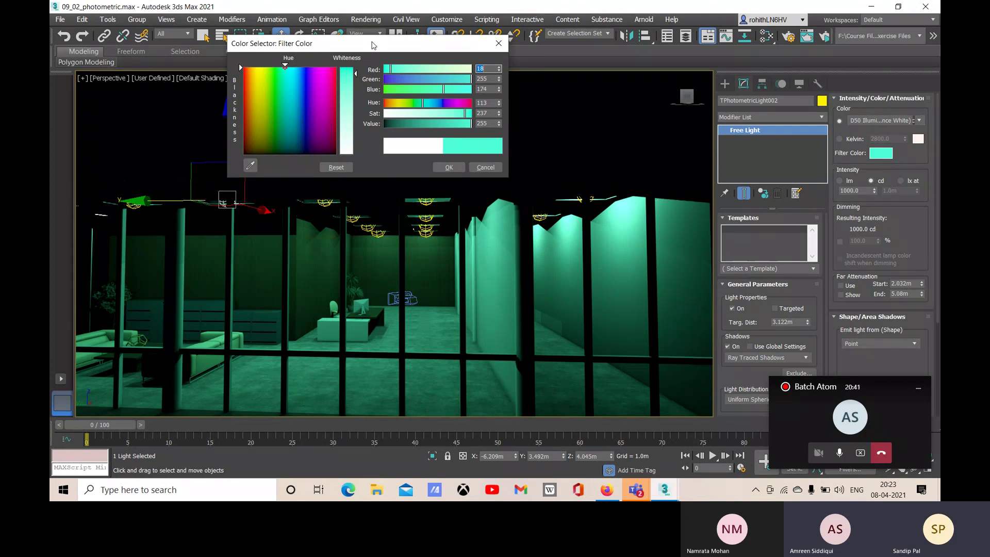
drag(373, 45, 367, 47)
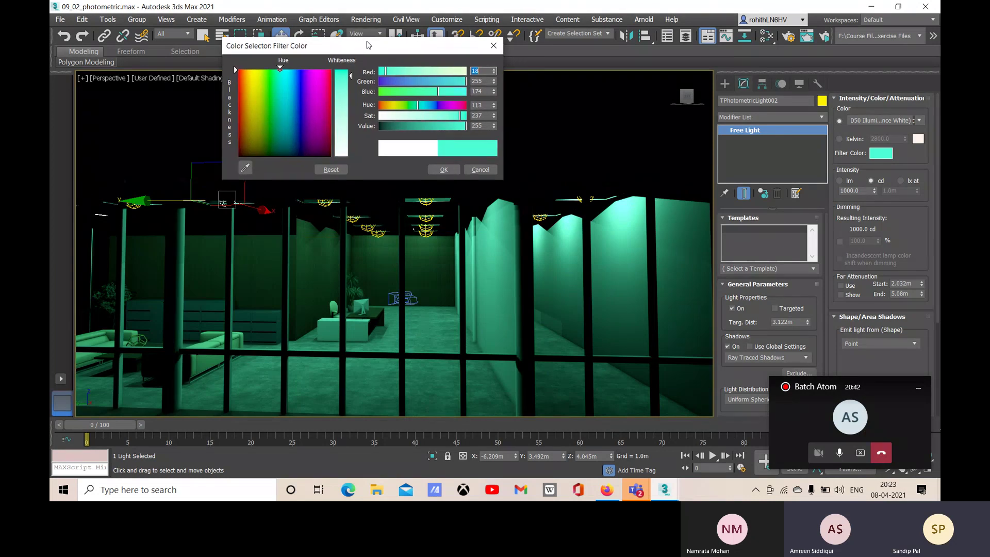
click(451, 172)
click(882, 153)
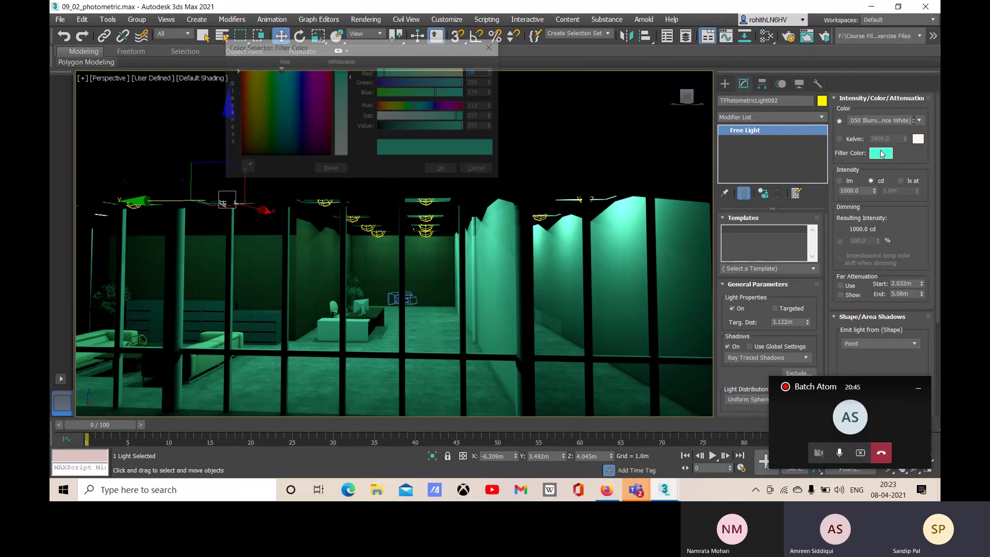
click(338, 154)
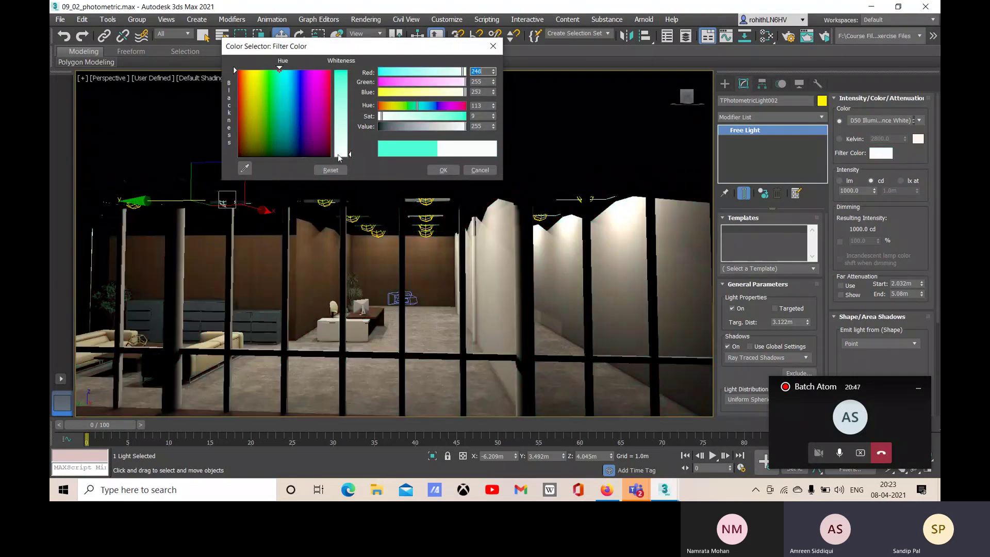
drag(382, 119, 380, 117)
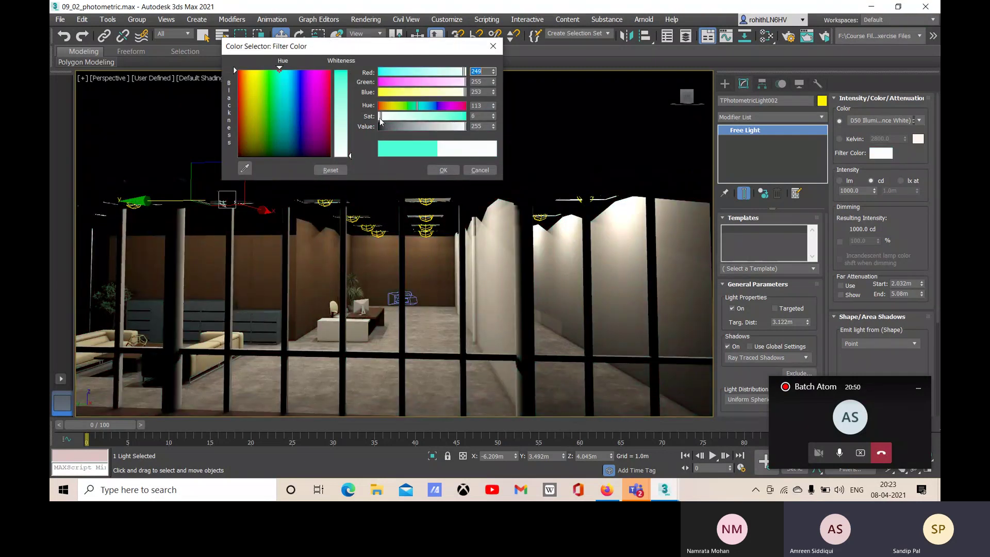
click(443, 170)
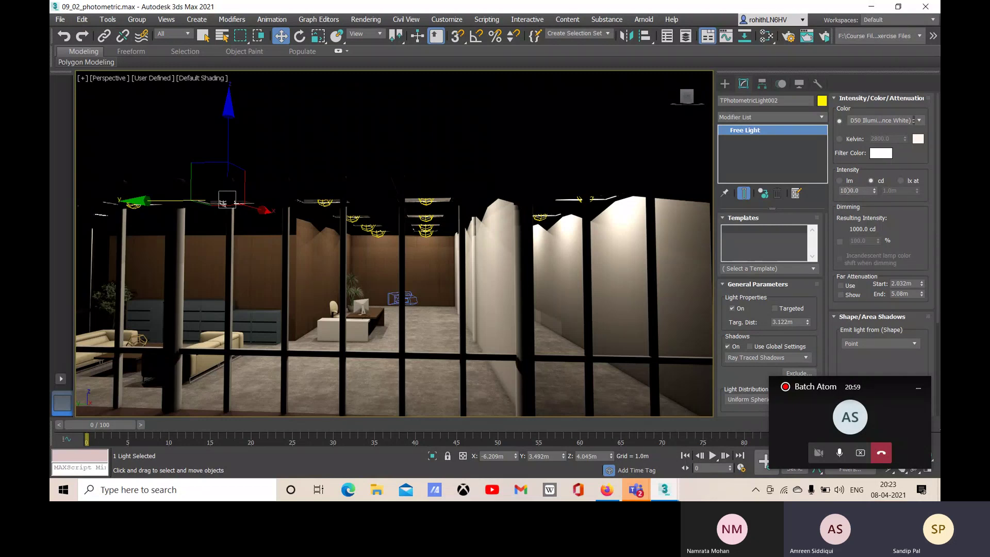
Step: Set the light intensity to 2000 cd after briefly testing an overexposed 20000 cd
click(843, 190)
text(2000)
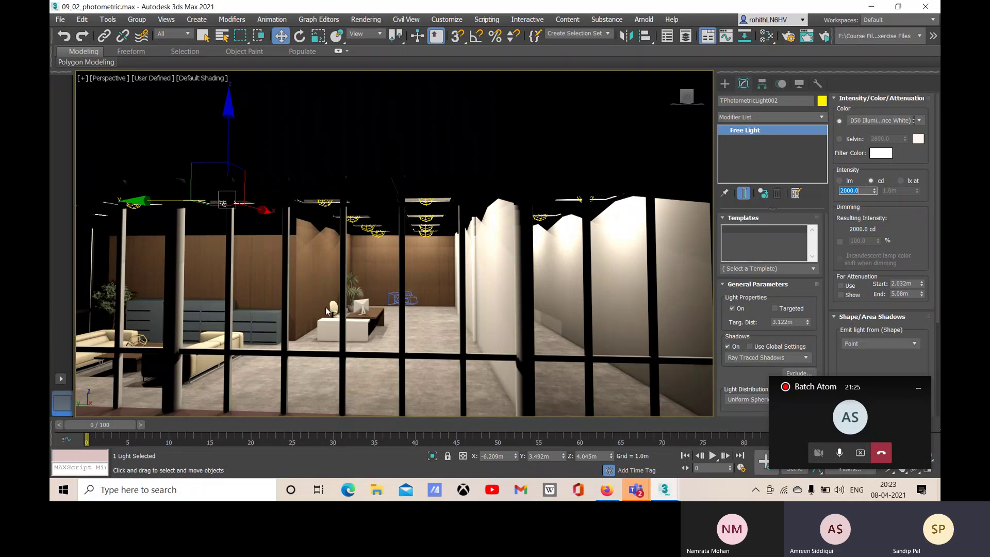
click(858, 191)
text(0)
key(Return)
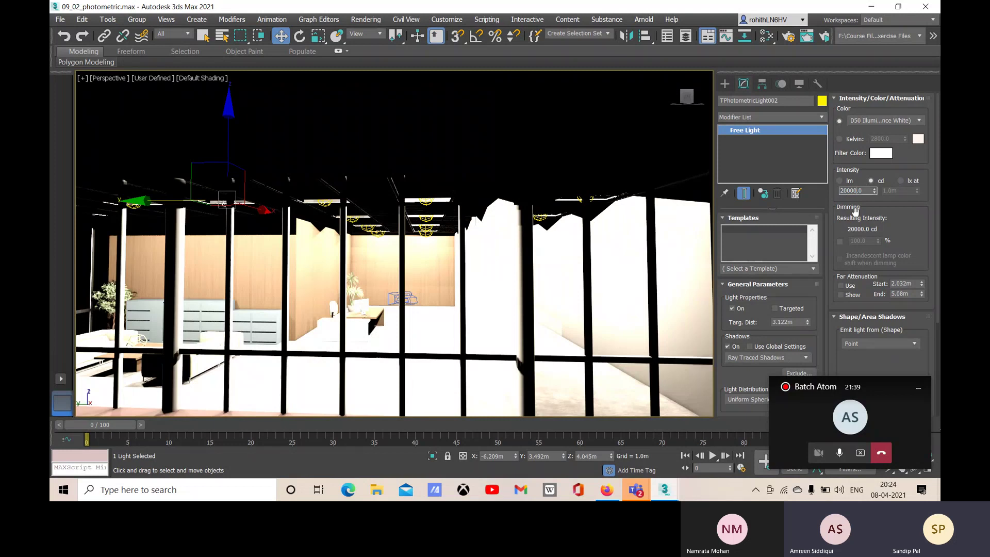
key(BackSpace)
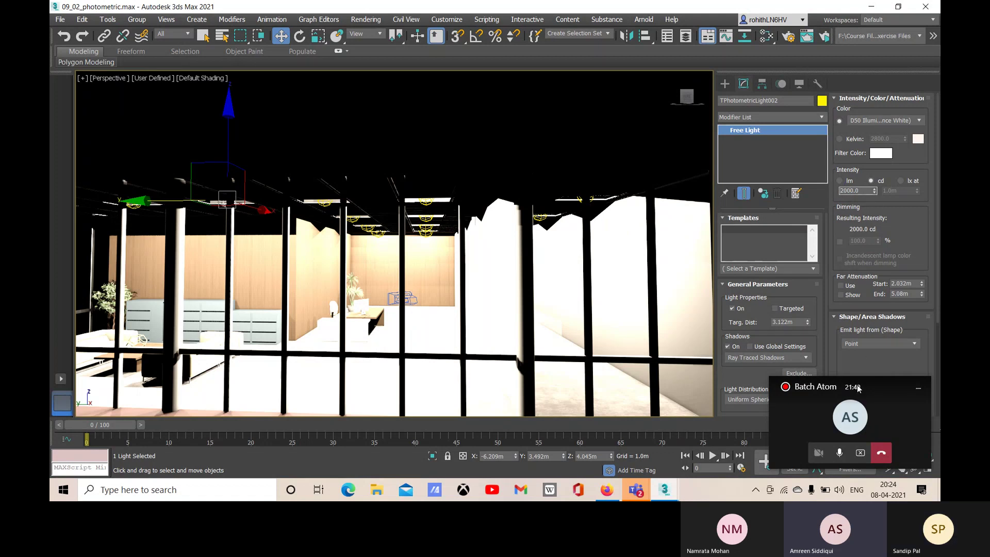
drag(859, 388, 863, 375)
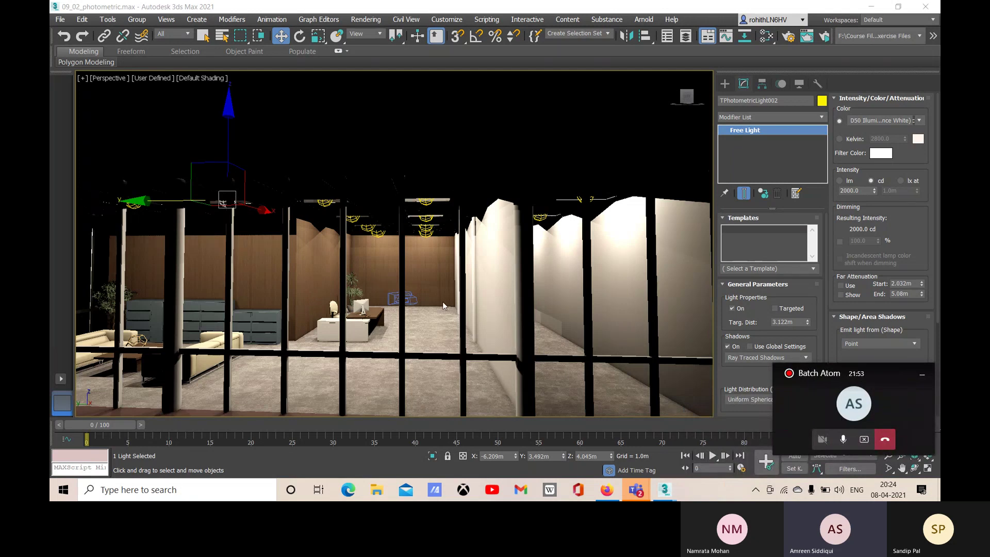
Step: Frame the room and inspect the light distribution list, leaving it unchanged
scroll(445, 320, down, 3)
middle_drag(445, 319, 460, 310)
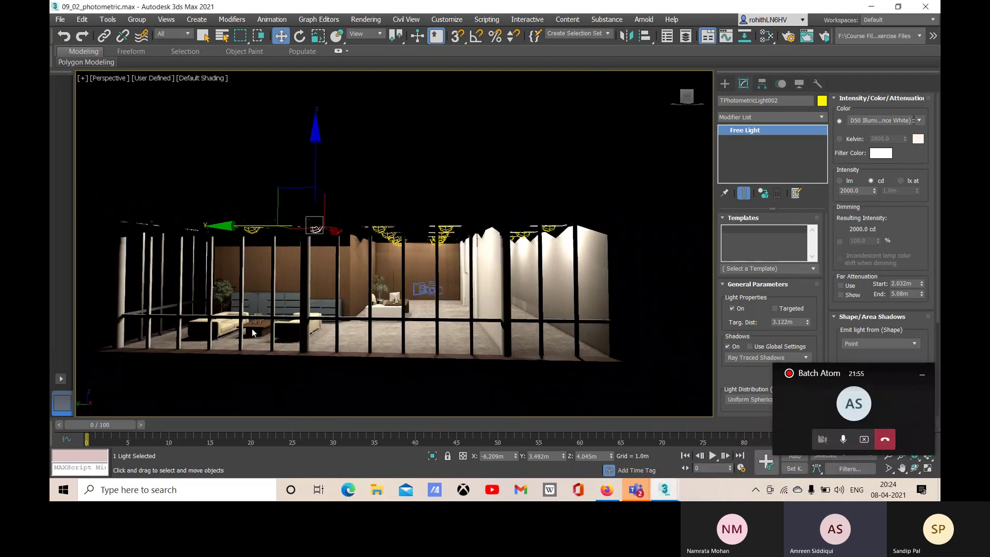
drag(829, 372, 871, 387)
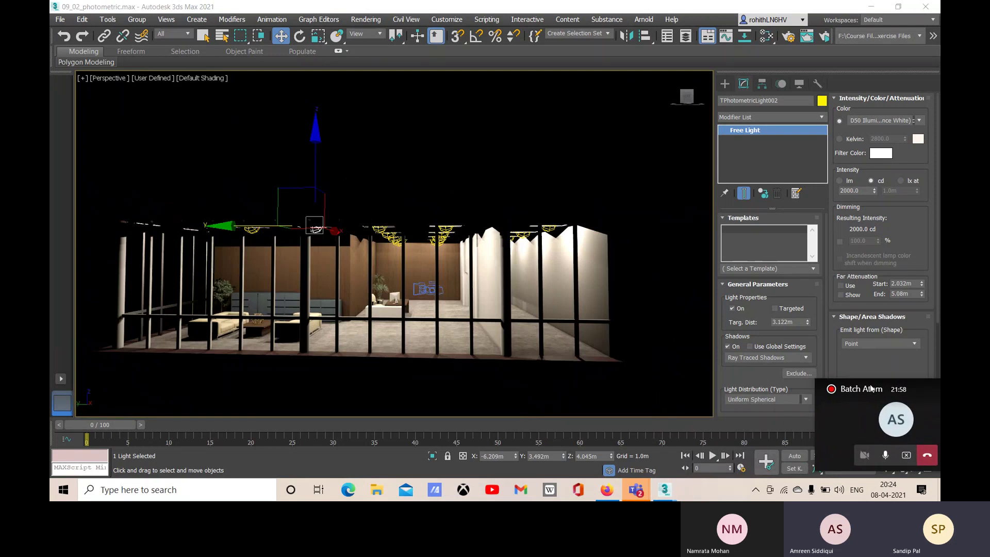
click(798, 398)
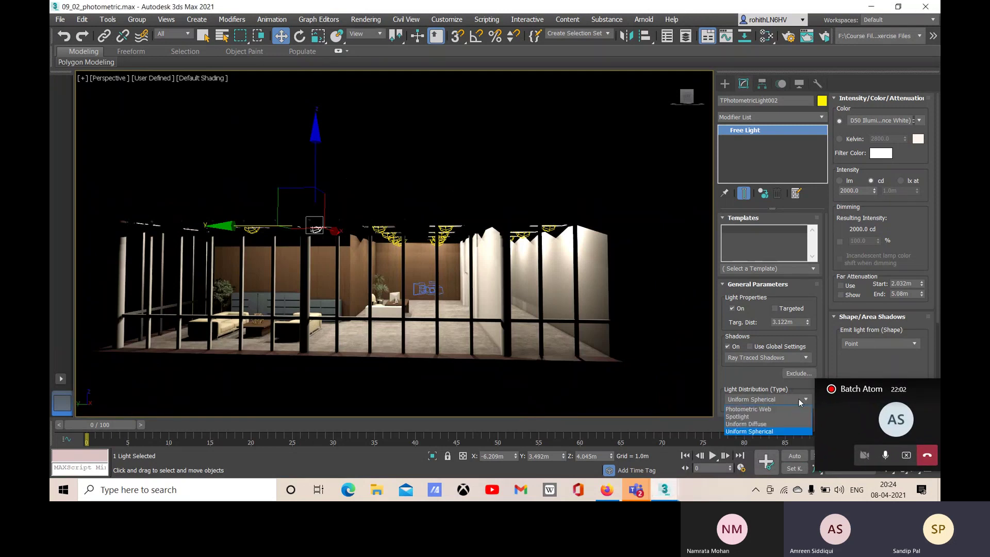
click(766, 432)
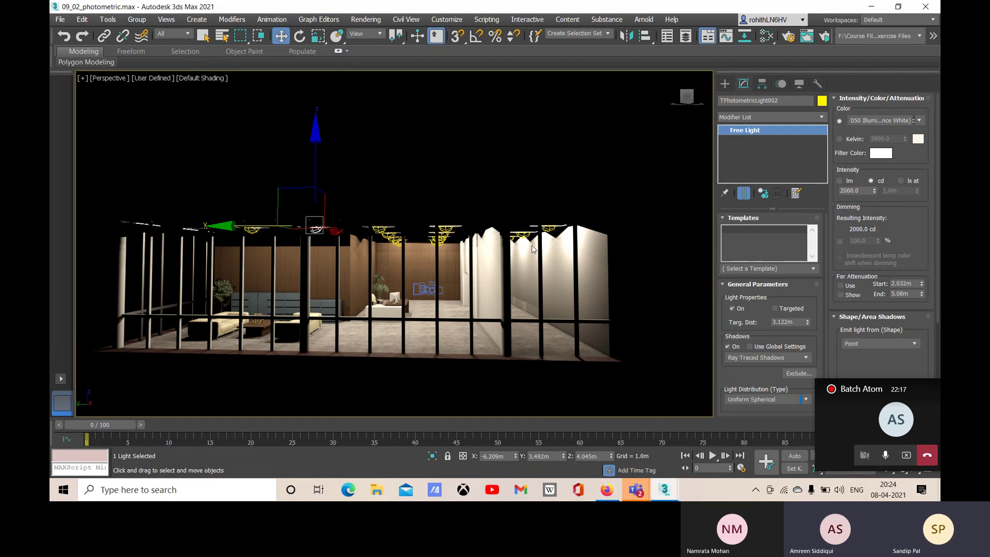
Step: Orbit to show the ceiling lights and switch their distribution to Uniform Diffuse
scroll(532, 249, up, 10)
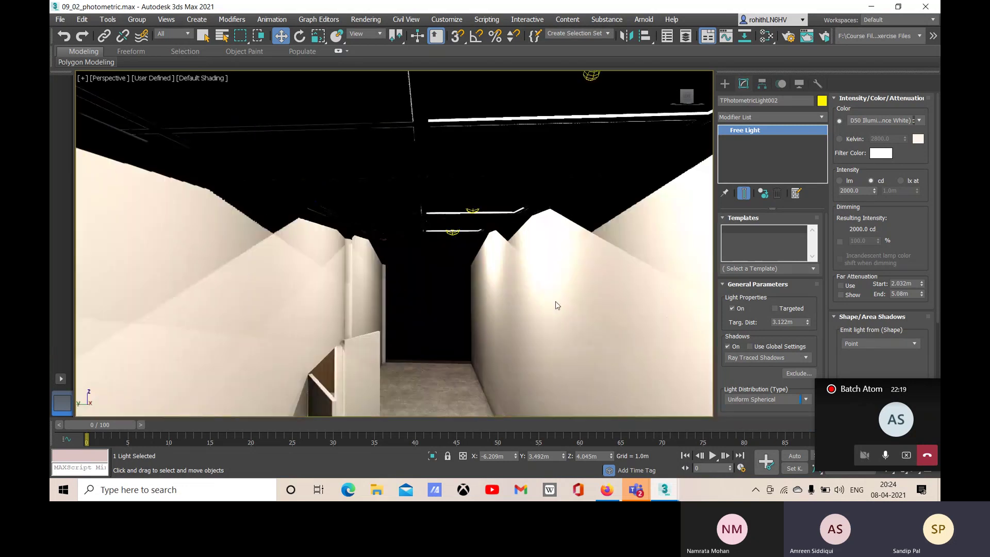
scroll(439, 285, down, 10)
alt+middle_drag(452, 309, 768, 372)
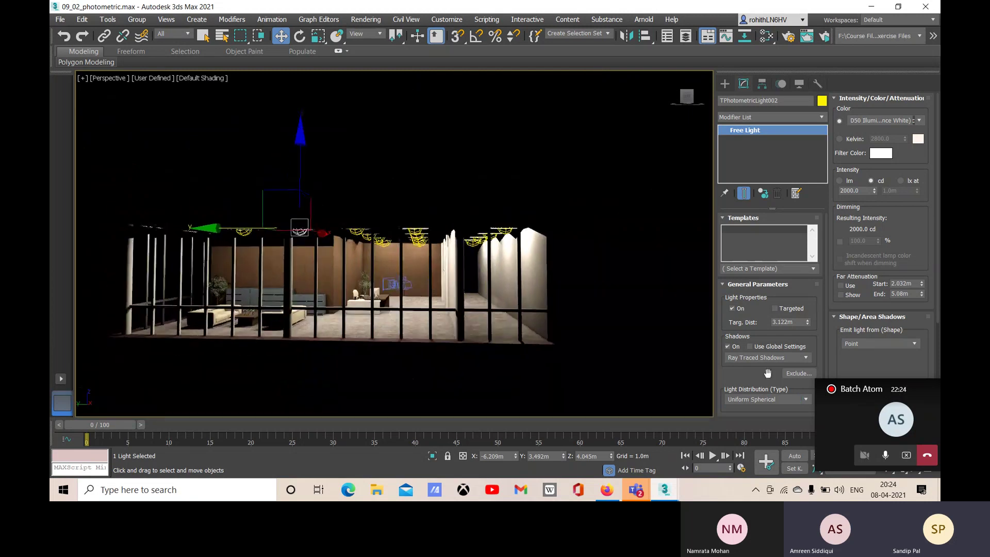
click(780, 400)
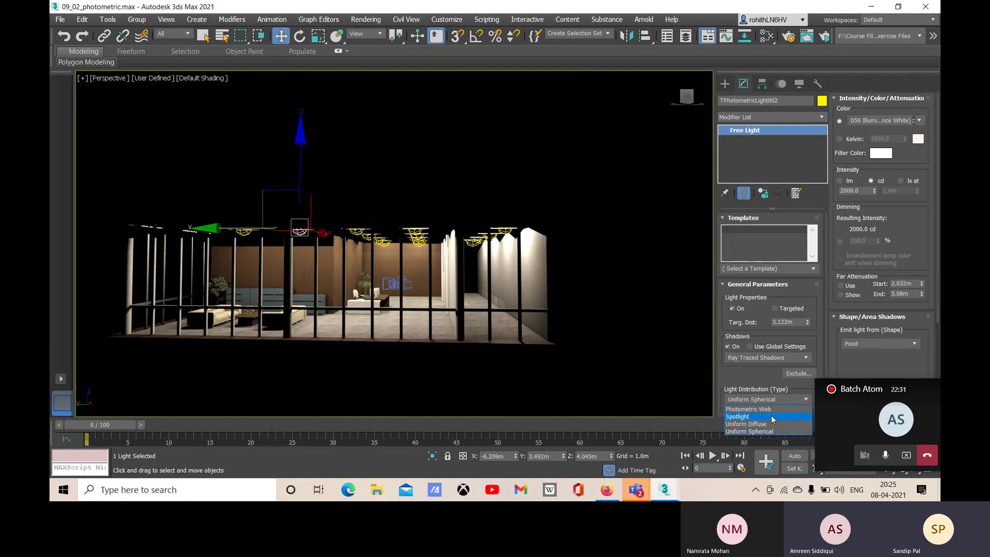
click(756, 425)
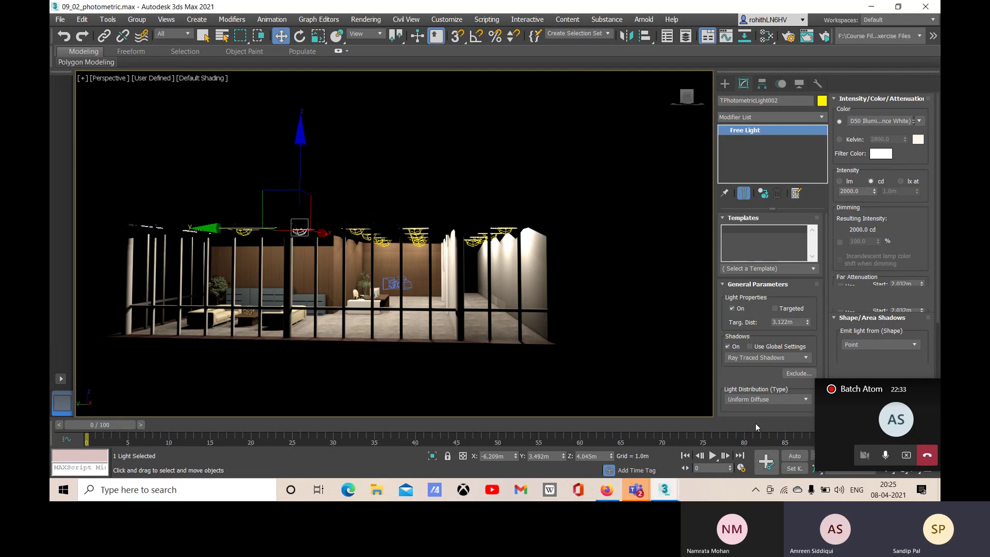
middle_drag(391, 314, 395, 350)
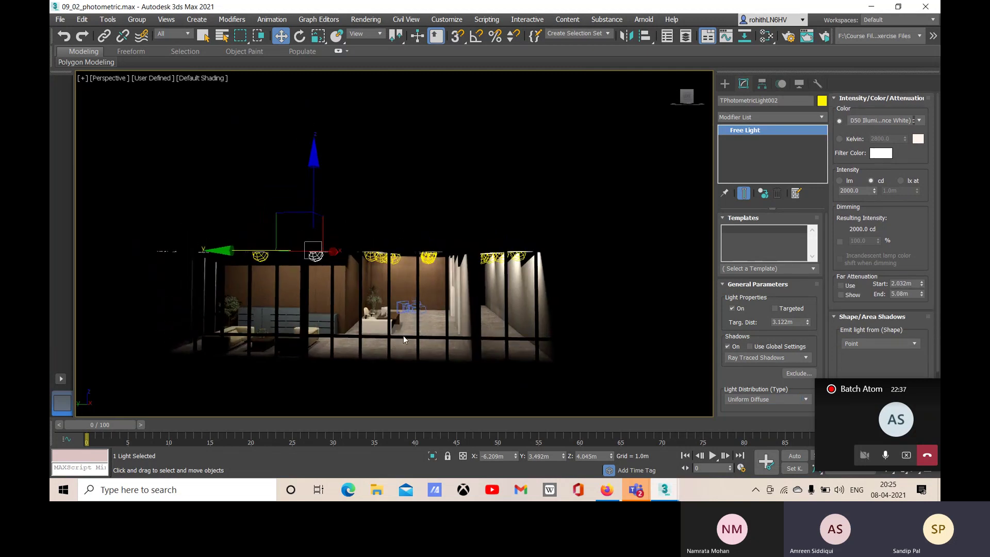
alt+middle_drag(403, 339, 431, 345)
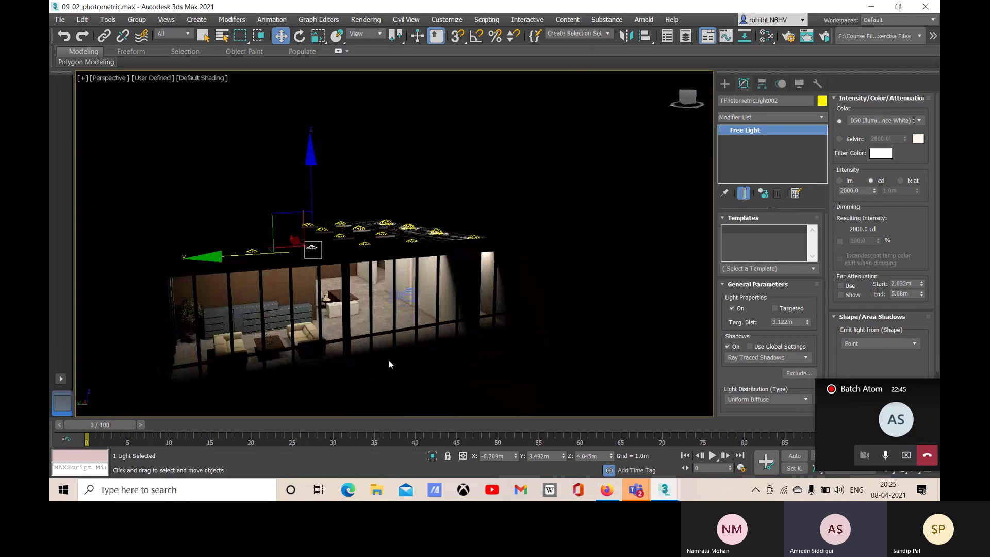
click(783, 401)
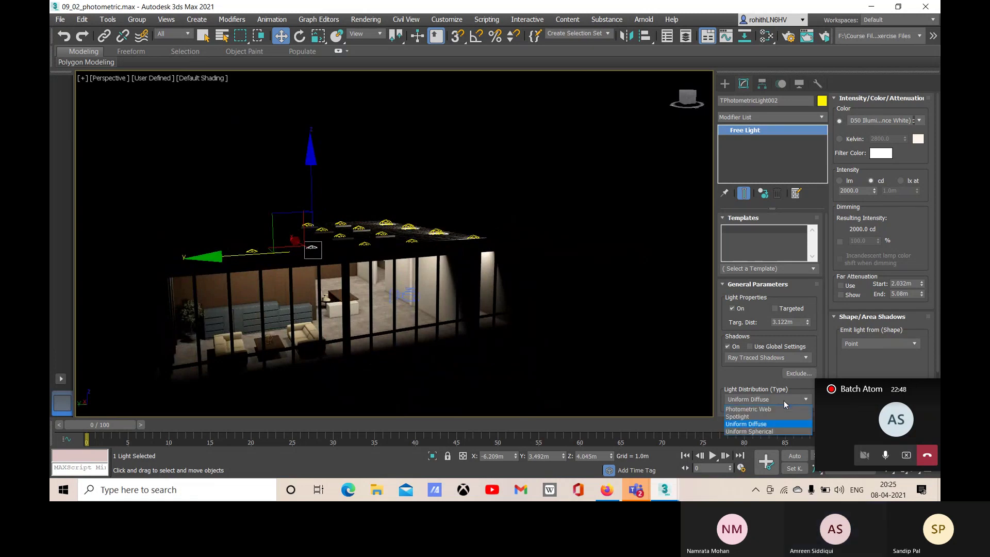
click(748, 417)
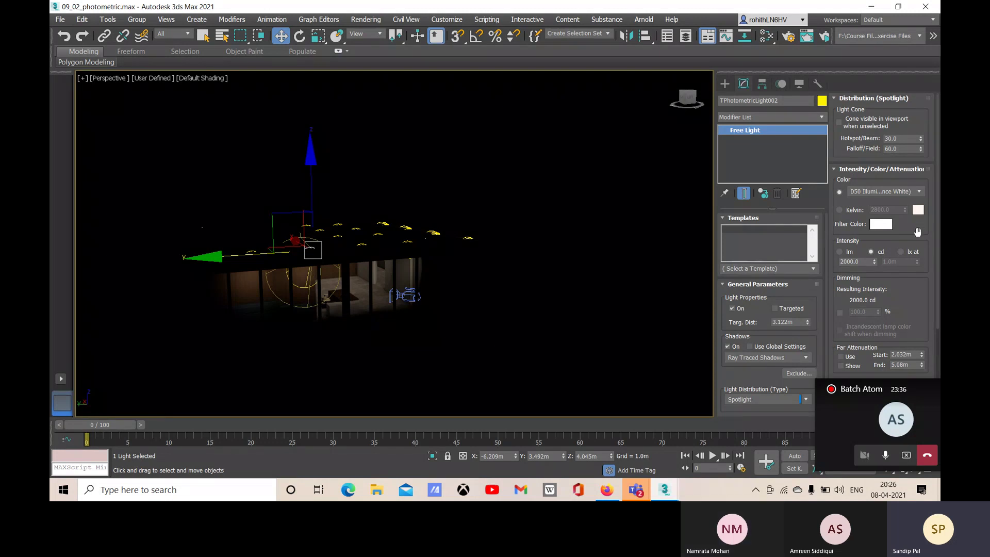
scroll(862, 123, down, 2)
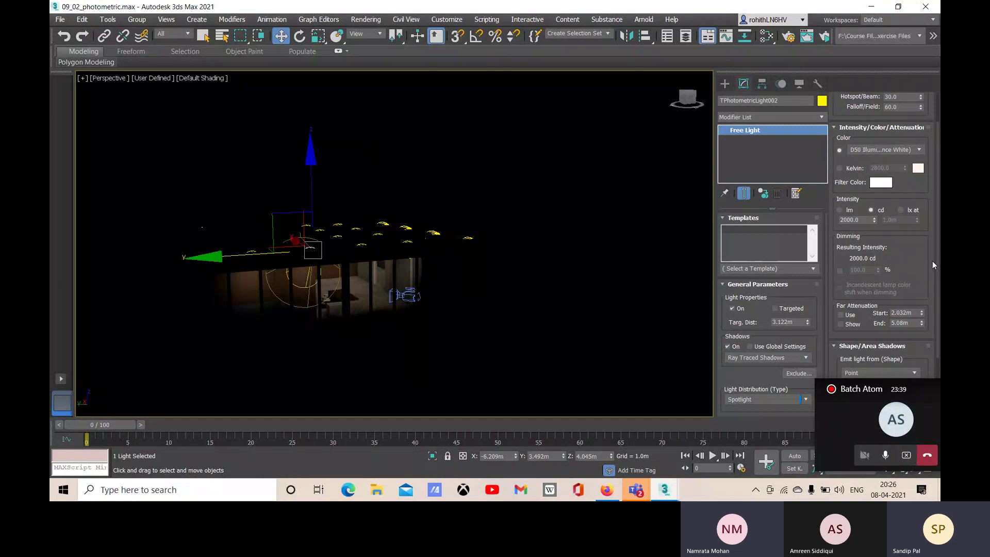
scroll(932, 261, down, 2)
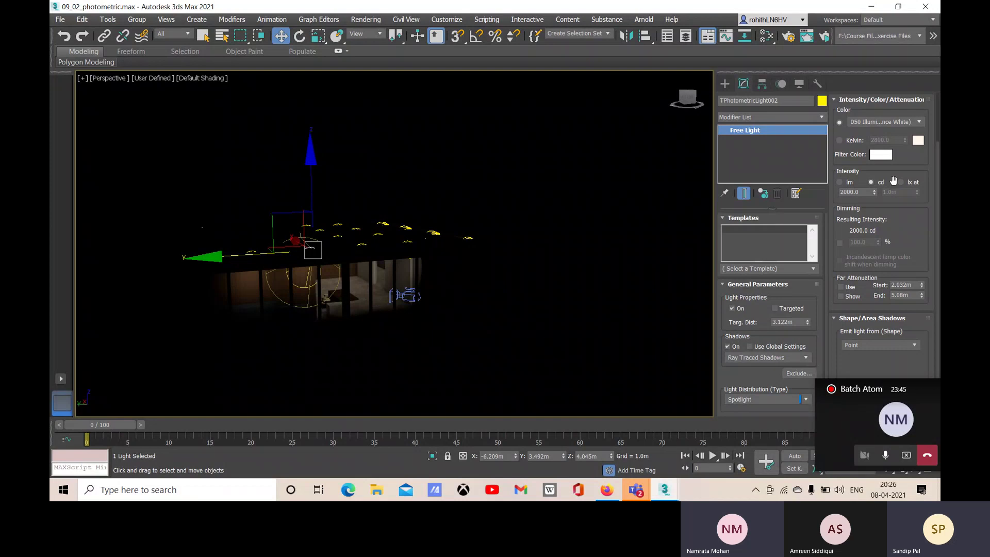
scroll(876, 112, up, 3)
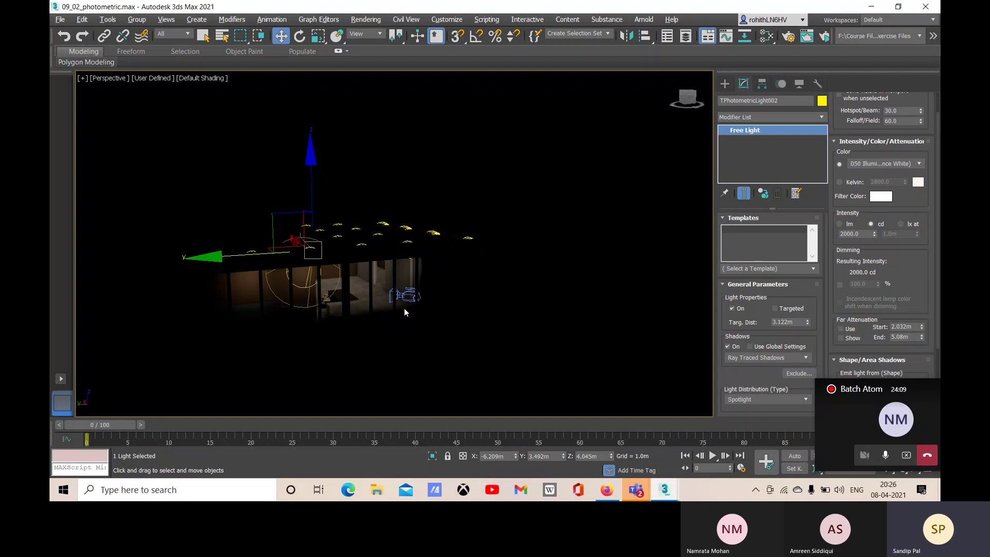
Step: Orbit around the scene and isolate the selected photometric light
alt+middle_drag(405, 312, 423, 277)
alt+middle_drag(462, 274, 482, 287)
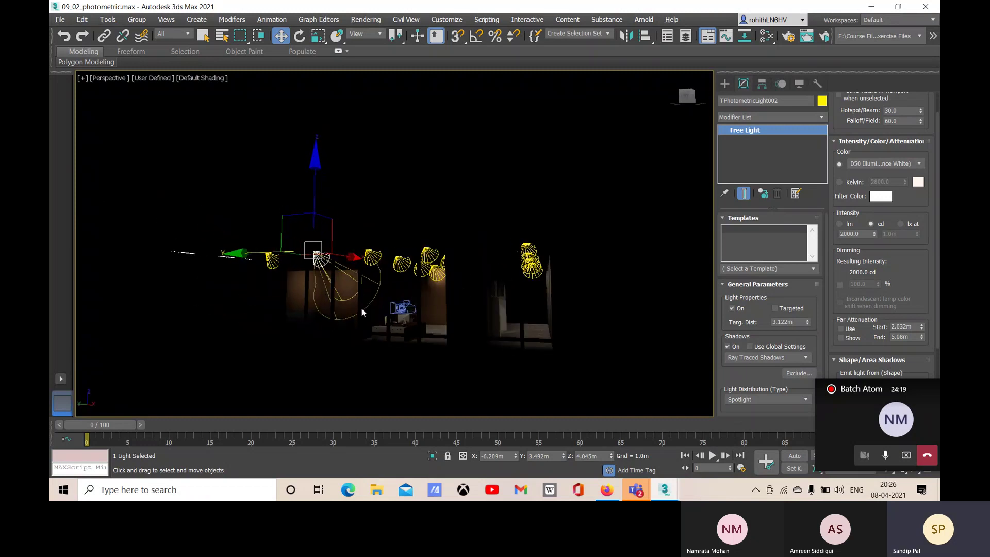
alt+middle_drag(361, 307, 533, 403)
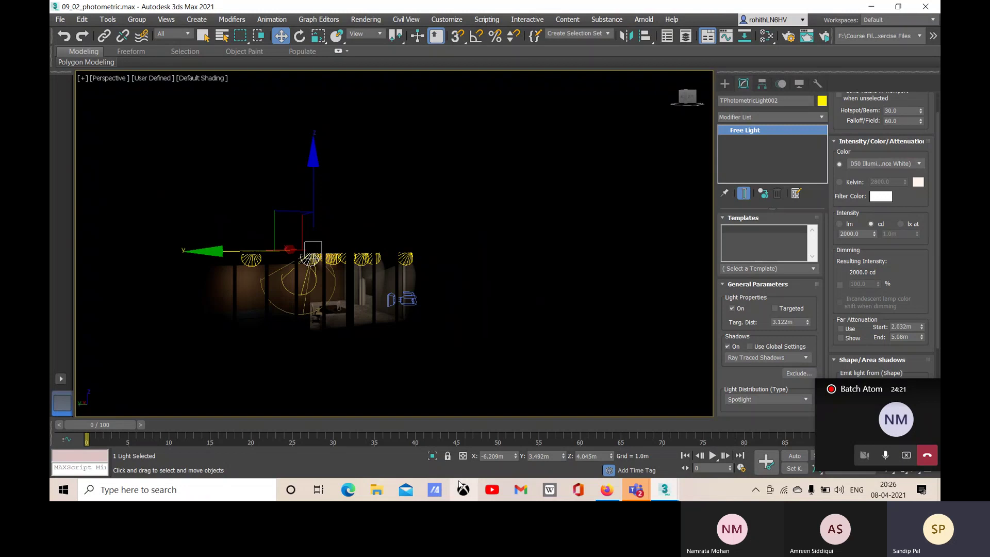
click(432, 456)
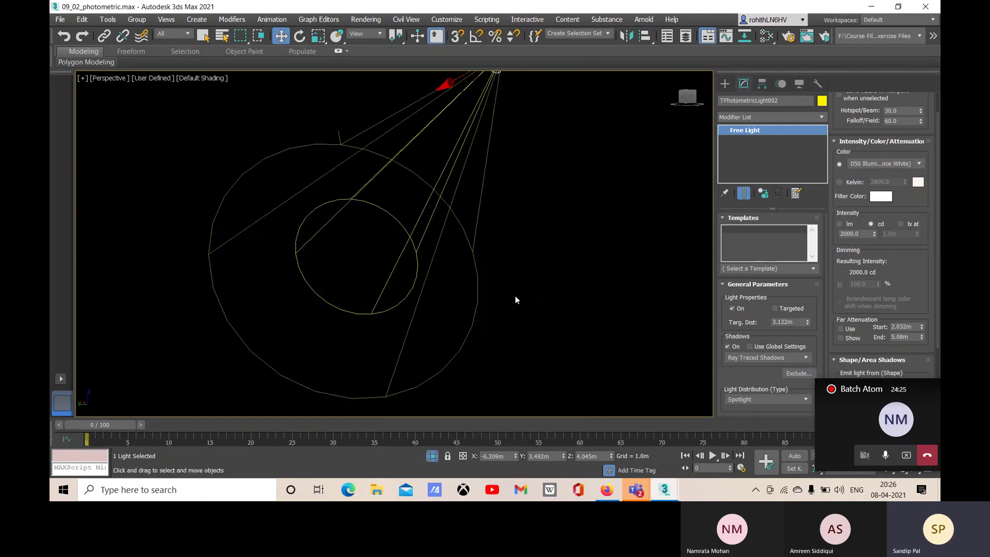
Step: Reselect TPhotometricLight002 and review its parameter rollouts
click(560, 255)
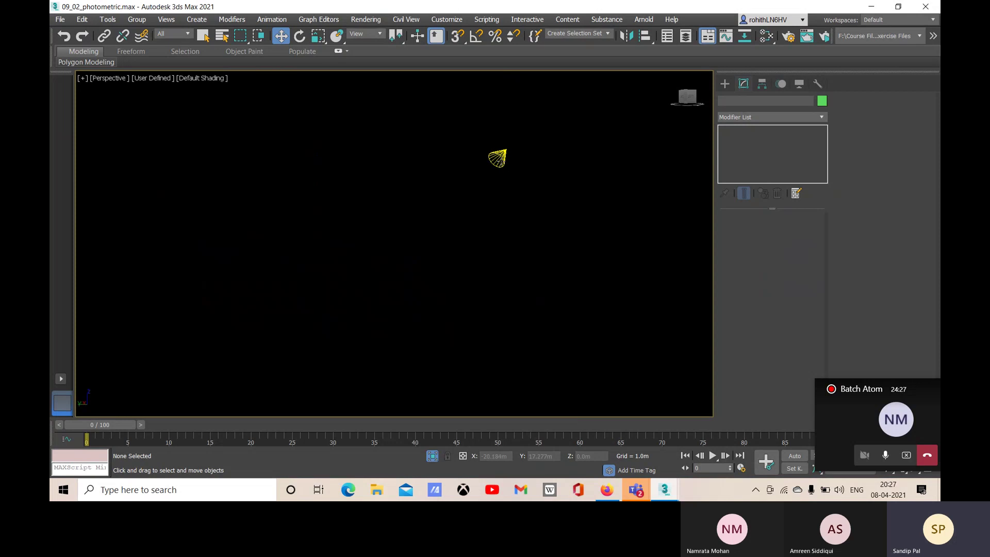
click(498, 158)
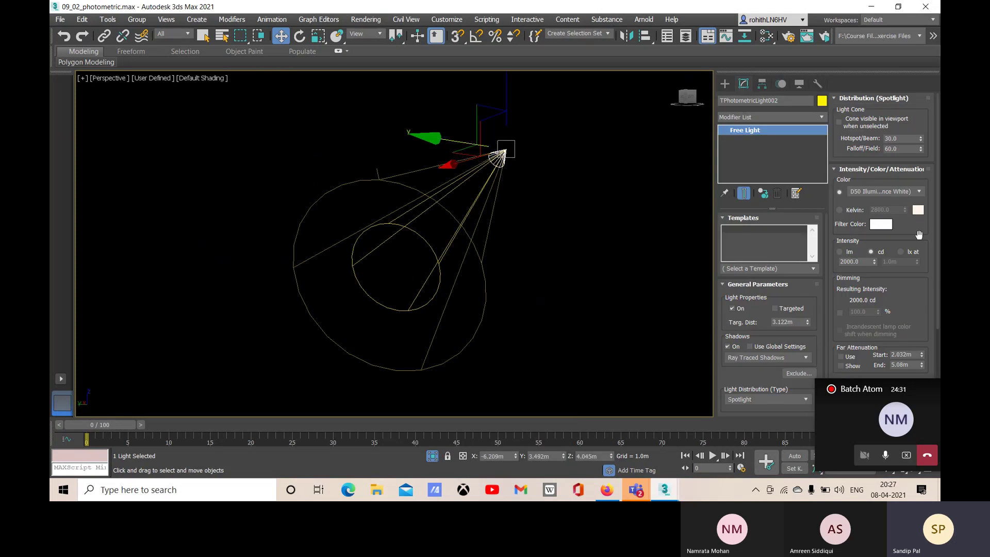
scroll(917, 315, down, 3)
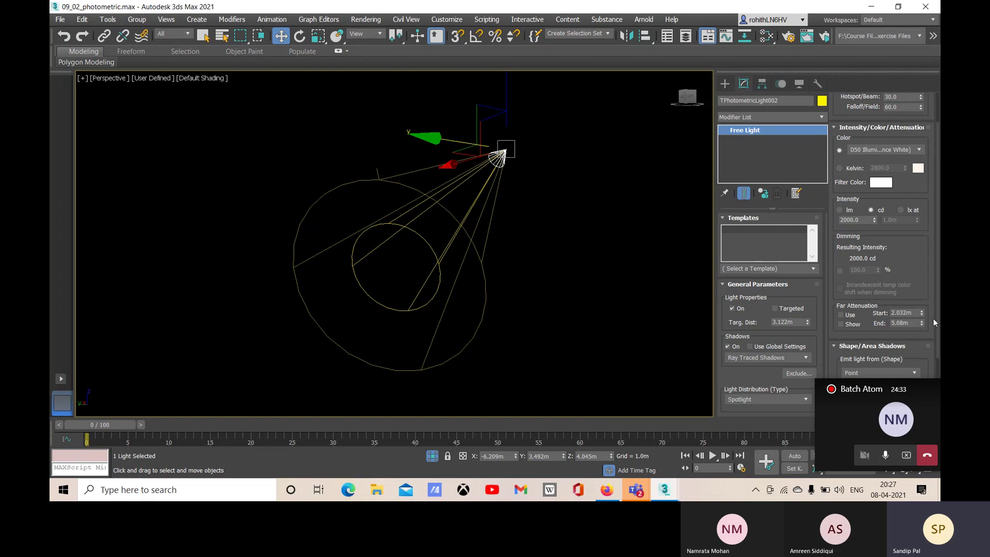
scroll(908, 341, down, 3)
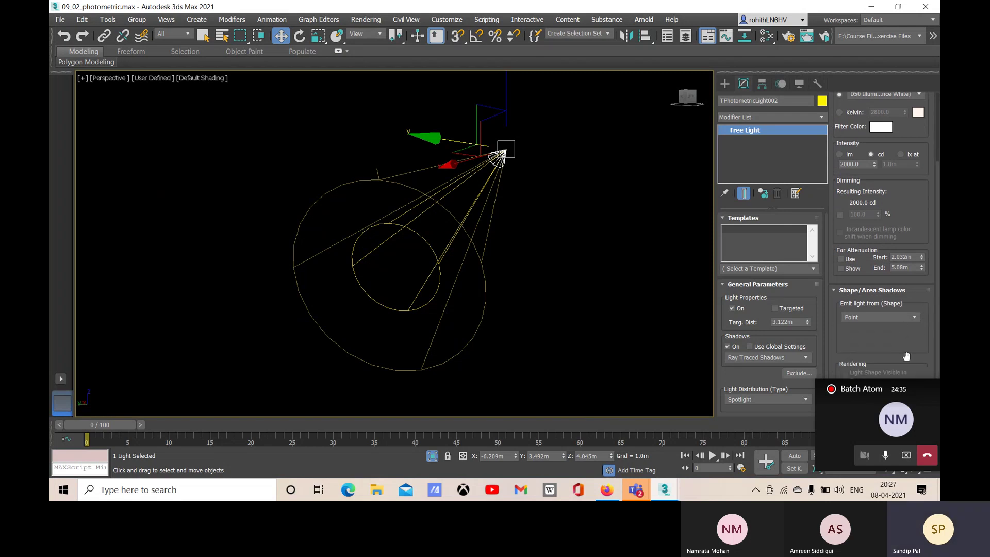
drag(907, 356, 909, 330)
scroll(879, 251, up, 5)
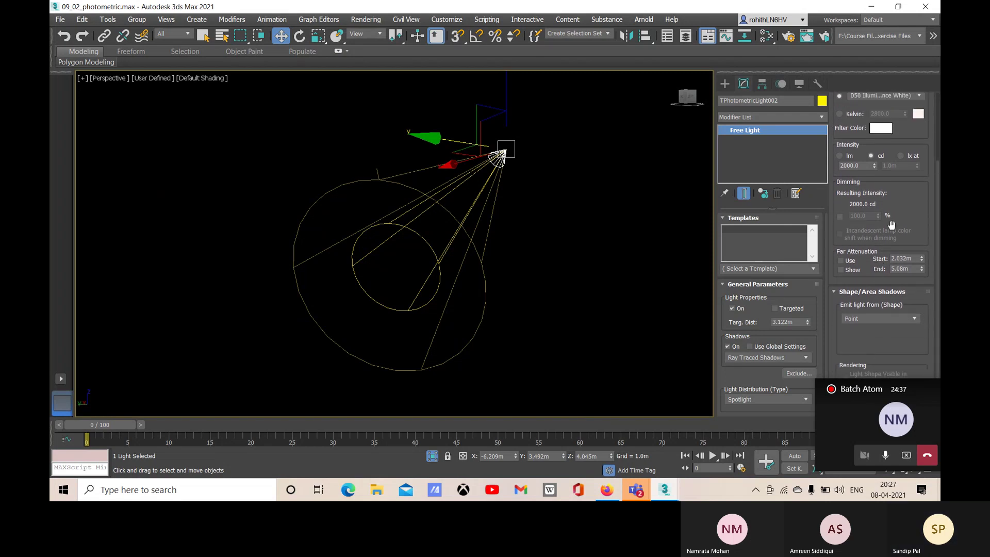
scroll(887, 176, up, 2)
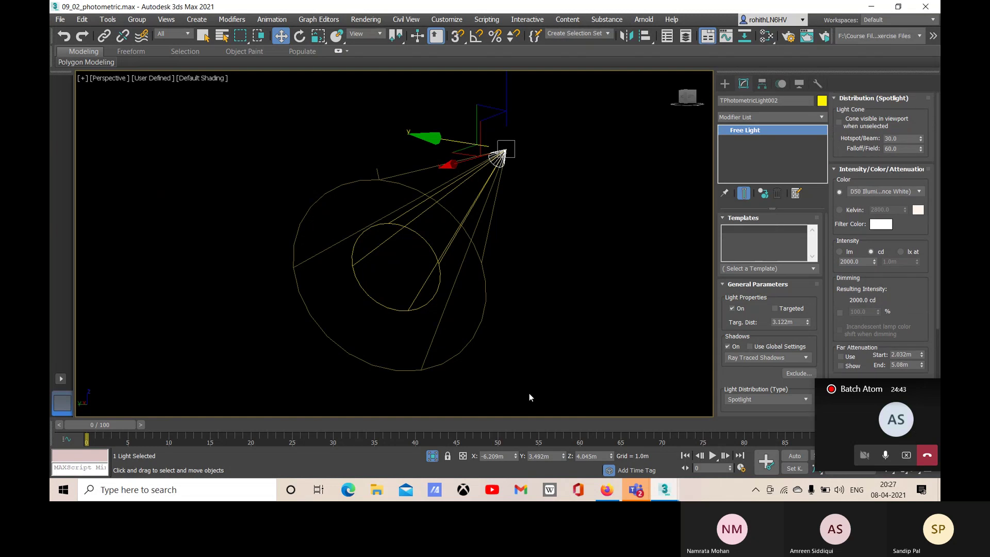
Step: Make the light targeted and move its target directly beneath it
click(776, 309)
click(398, 265)
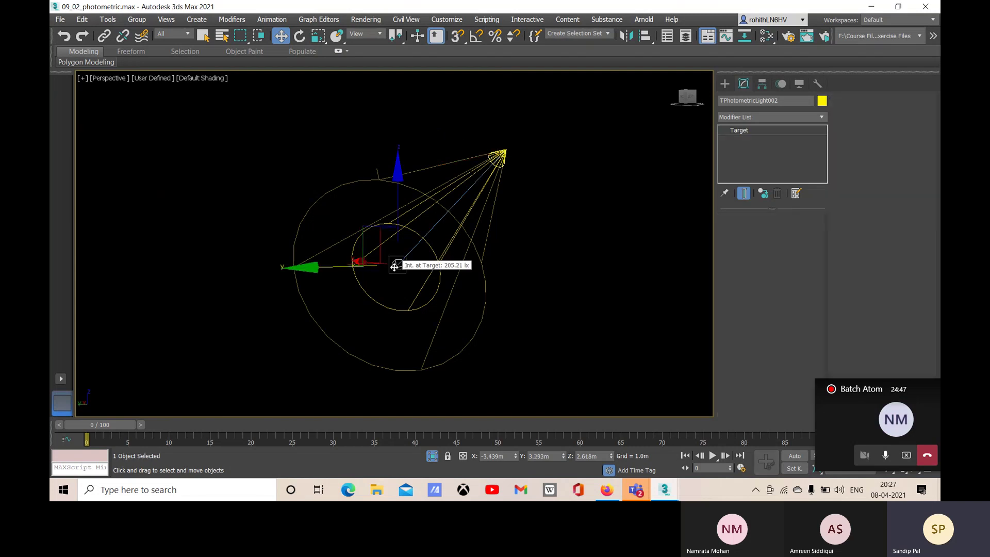
drag(313, 267, 296, 289)
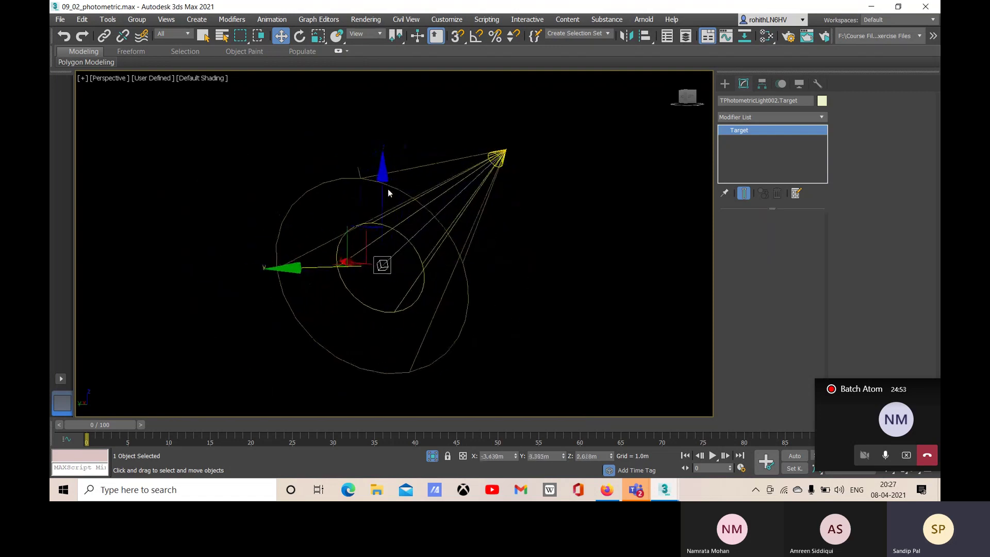
drag(383, 184, 403, 224)
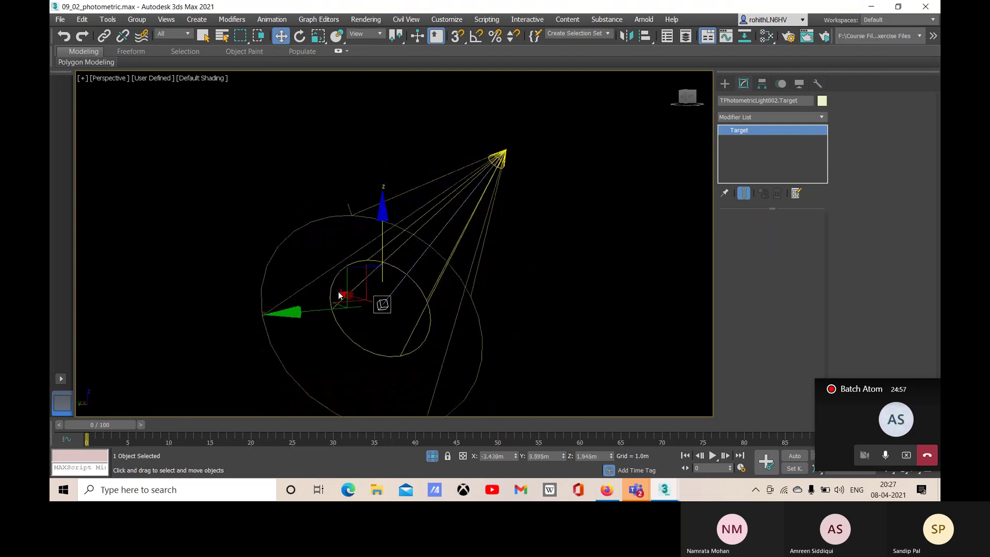
drag(343, 295, 473, 343)
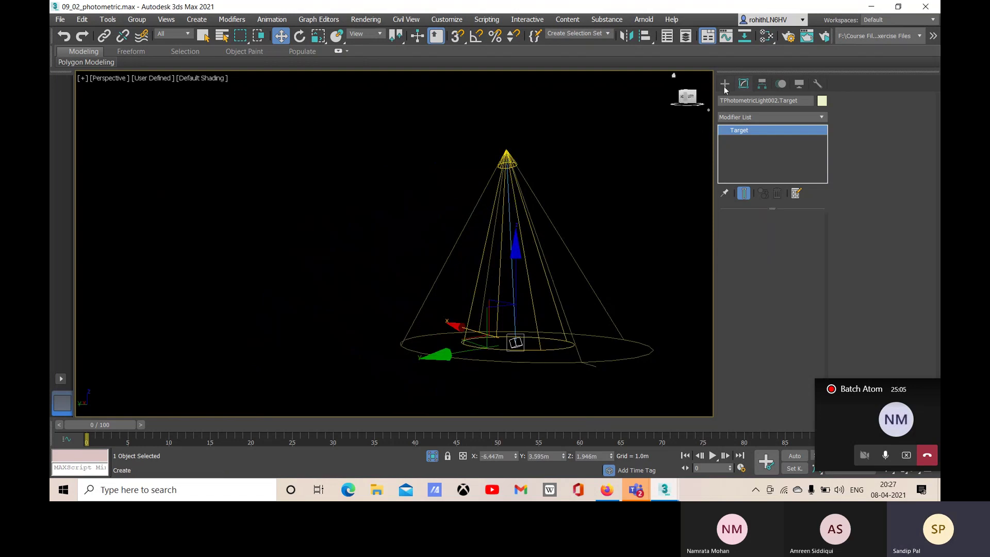
Step: Reselect the light and rotate it to aim the cone straight down
click(595, 165)
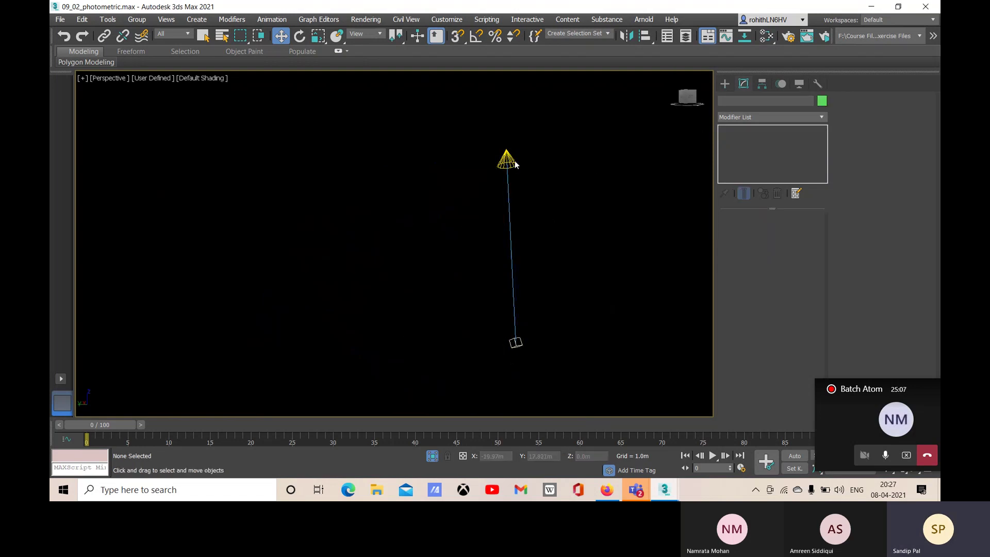
click(516, 164)
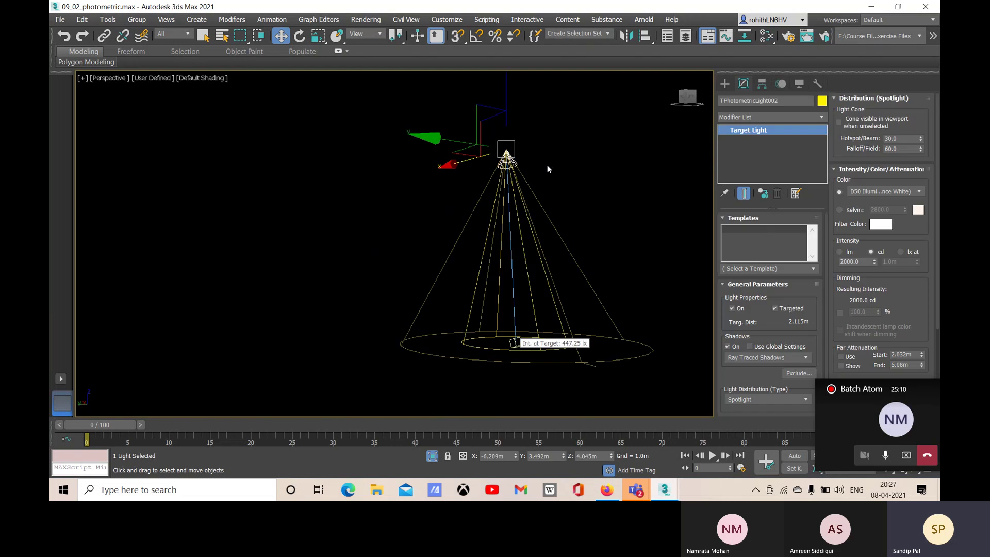
key(e)
drag(610, 134, 591, 324)
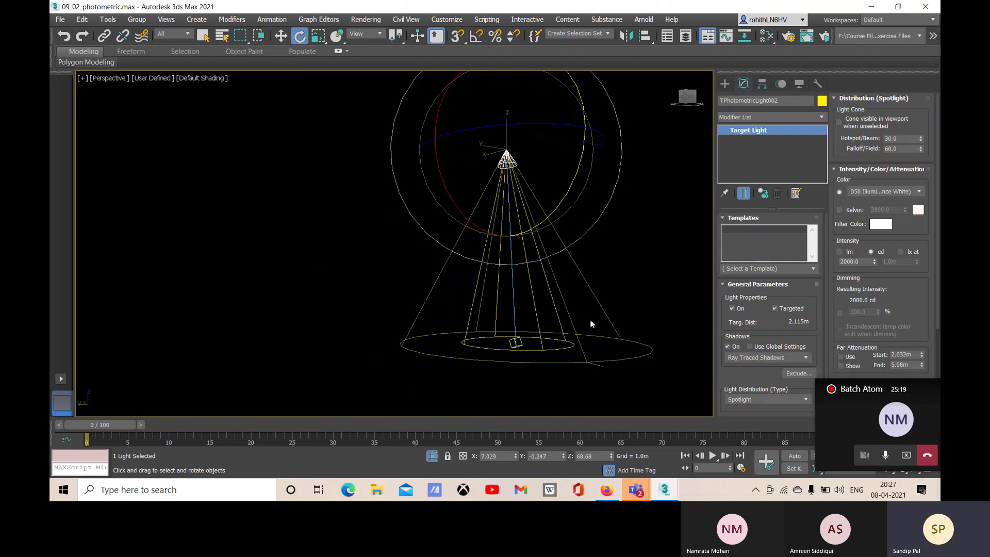
Step: Make TPhotometricLight002 untargeted again and exit Isolate Selection to show the office
click(775, 308)
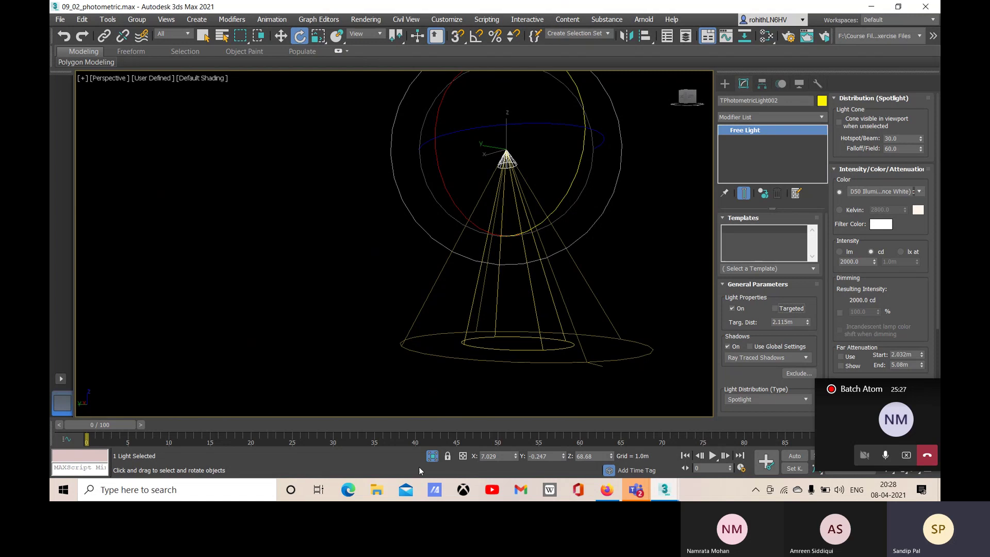
click(432, 456)
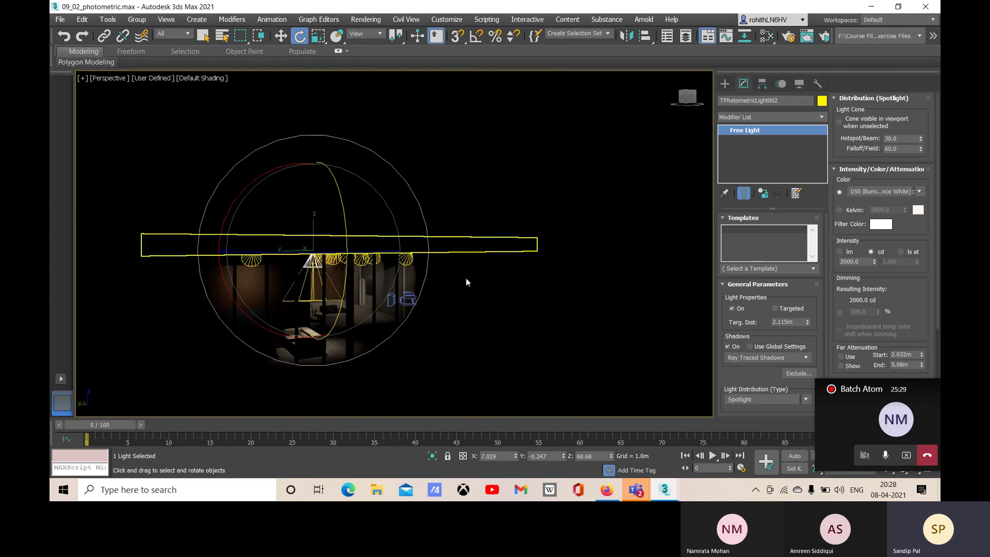
scroll(336, 257, up, 3)
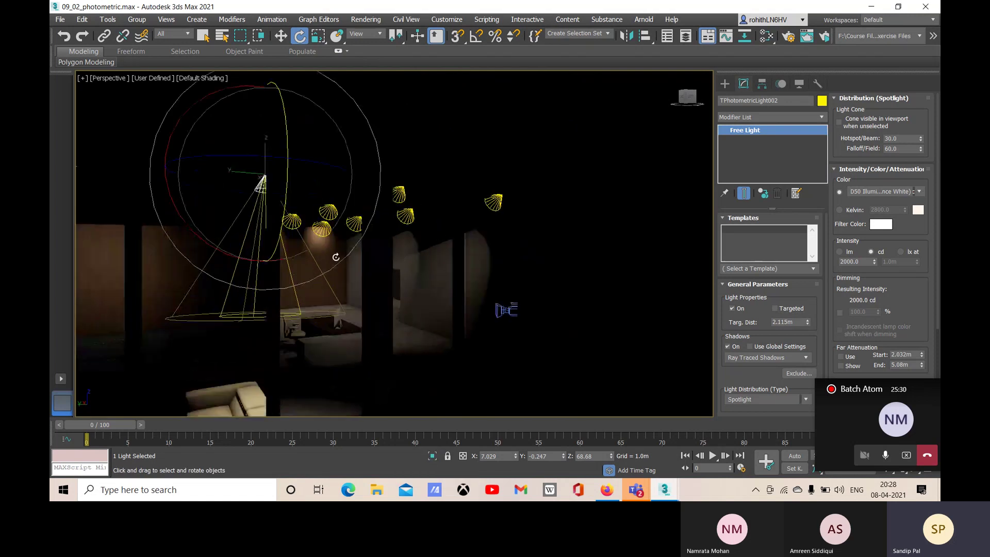
click(328, 256)
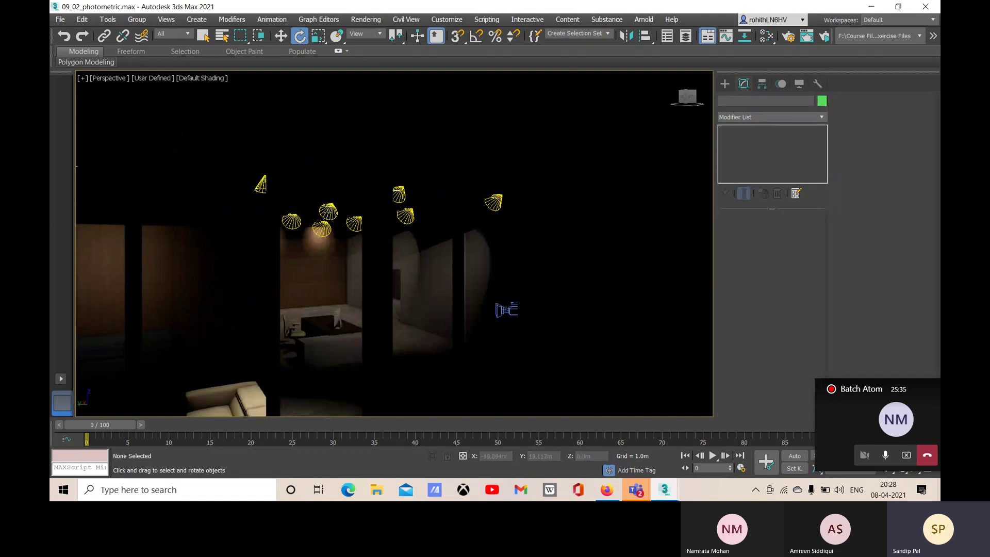
Step: Zoom and pan to the ceiling lights and select the central photometric light
scroll(355, 293, down, 5)
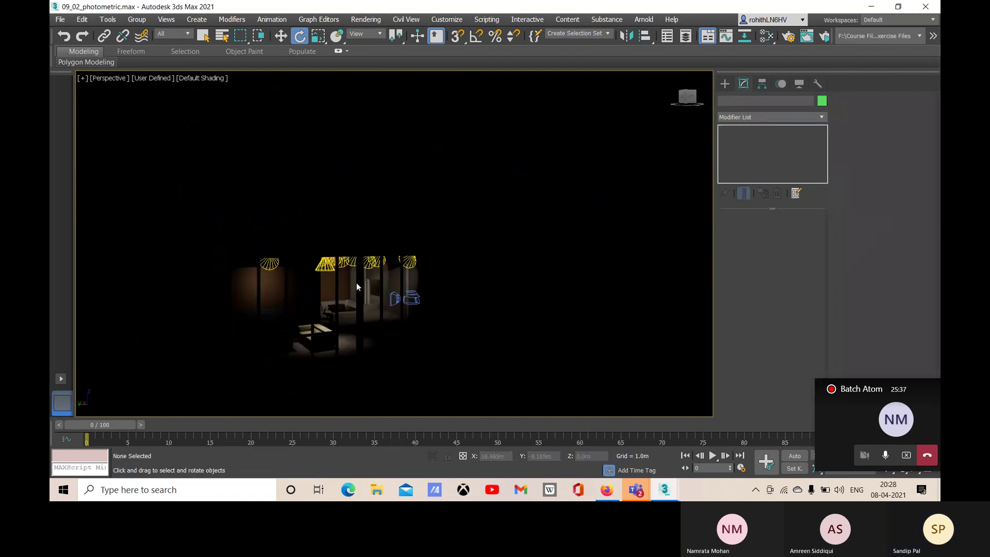
scroll(348, 271, up, 5)
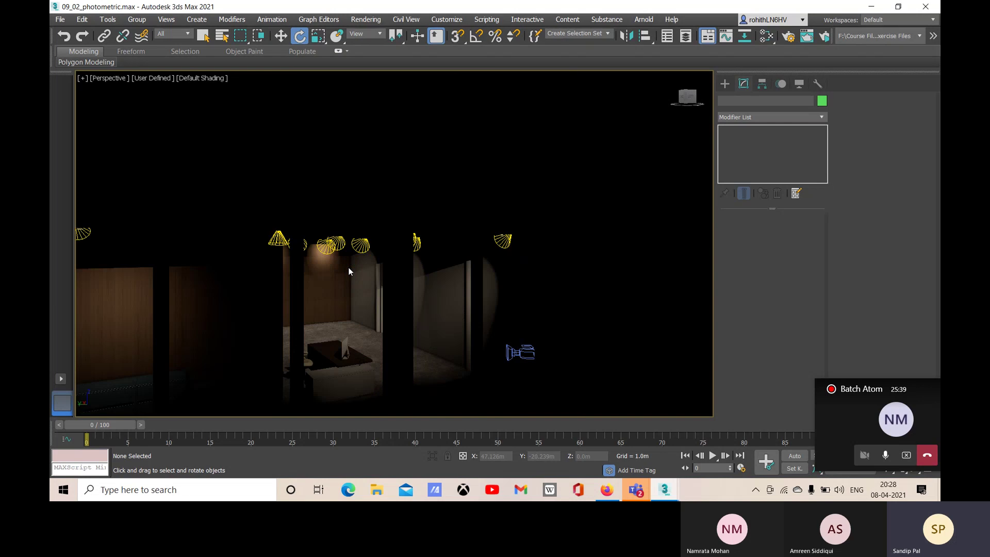
scroll(349, 295, down, 5)
middle_drag(351, 249, 387, 279)
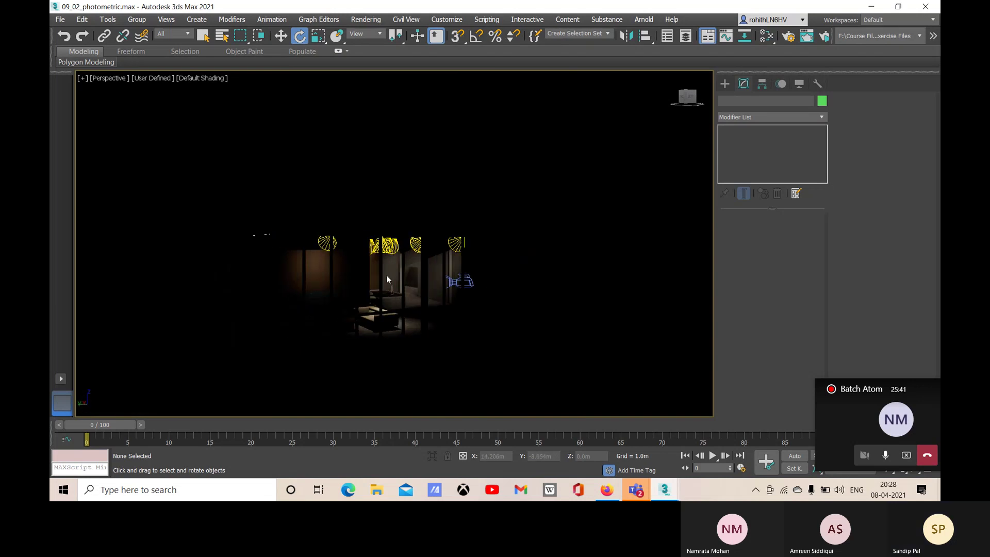
click(382, 258)
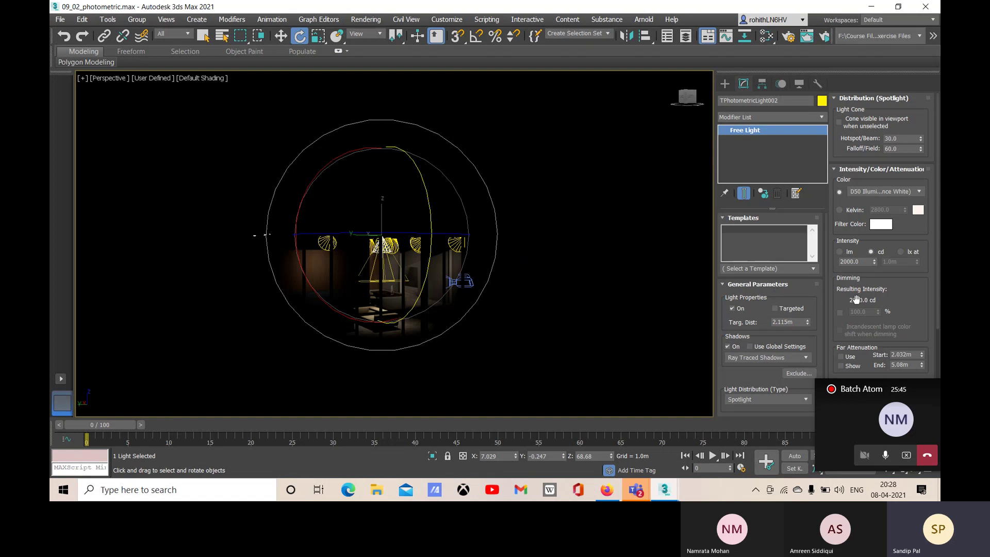
Step: Try Photometric Web distribution on the light and orbit to view the building
click(768, 400)
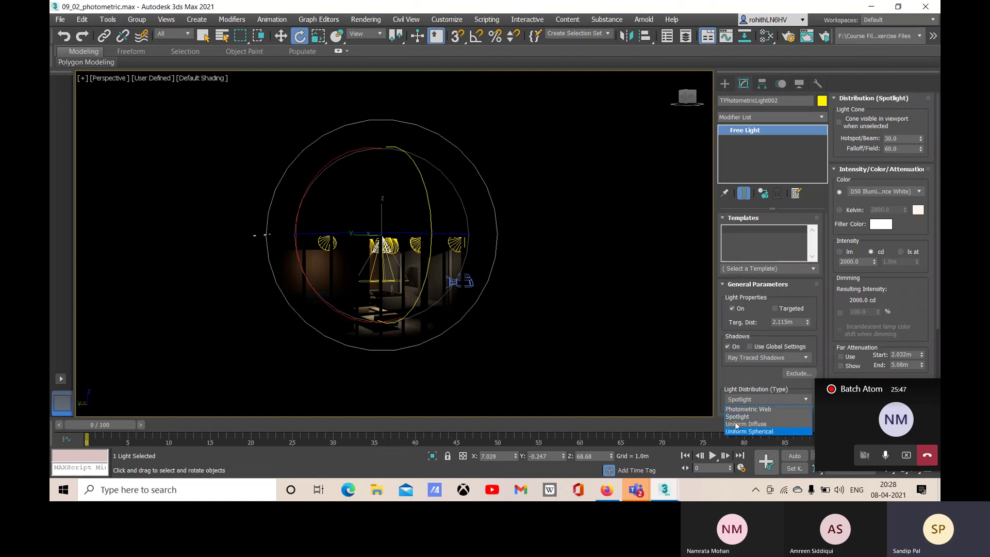
click(763, 409)
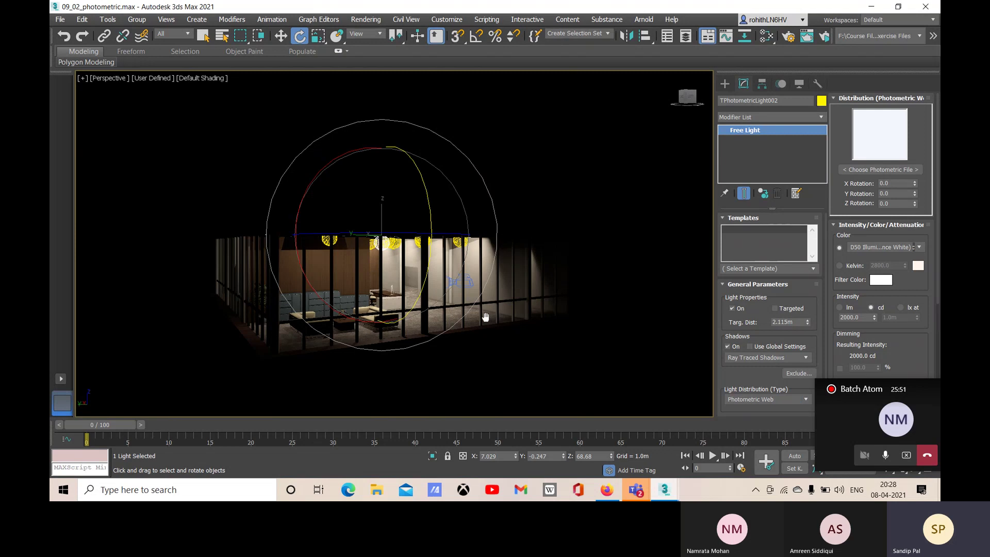
alt+middle_drag(485, 317, 443, 328)
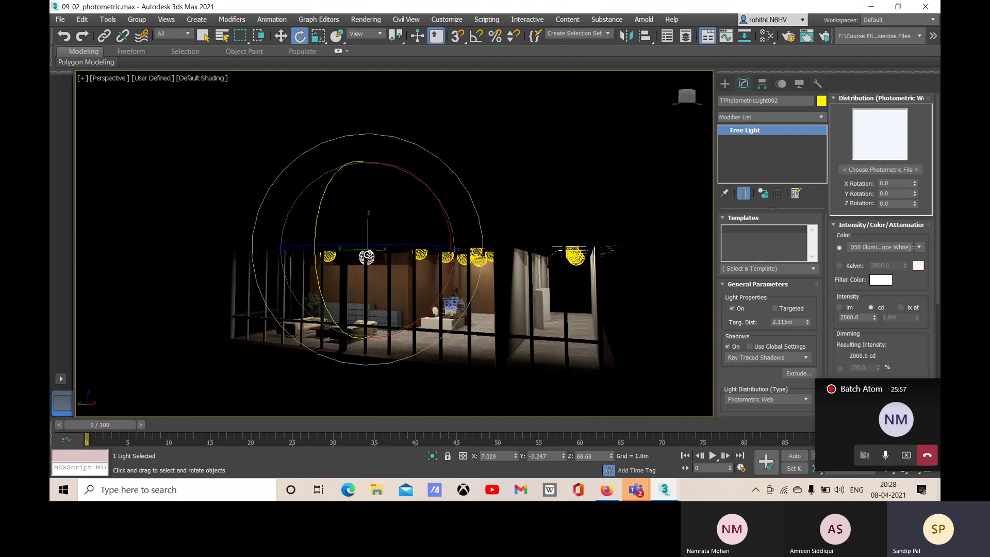
scroll(572, 331, up, 5)
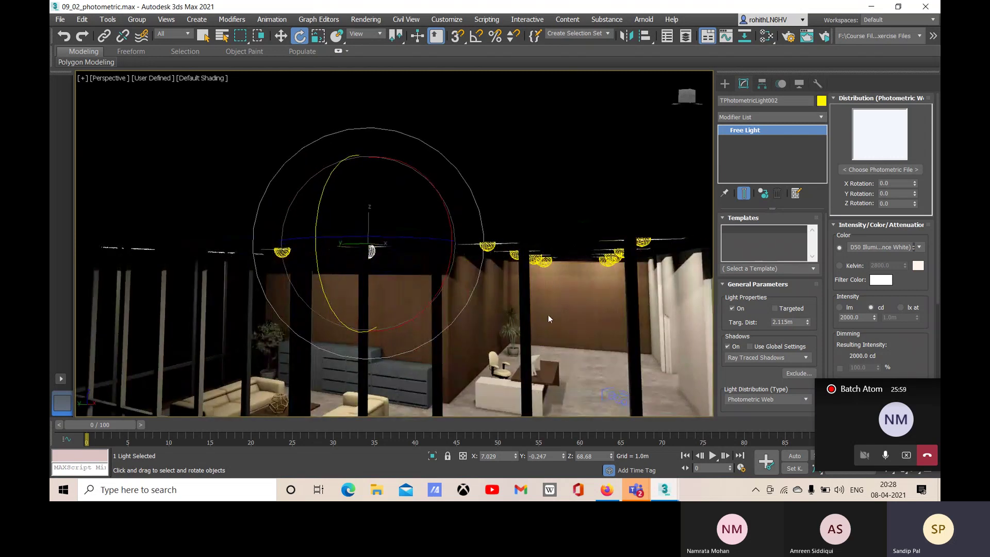
scroll(549, 320, down, 5)
alt+middle_drag(548, 319, 508, 288)
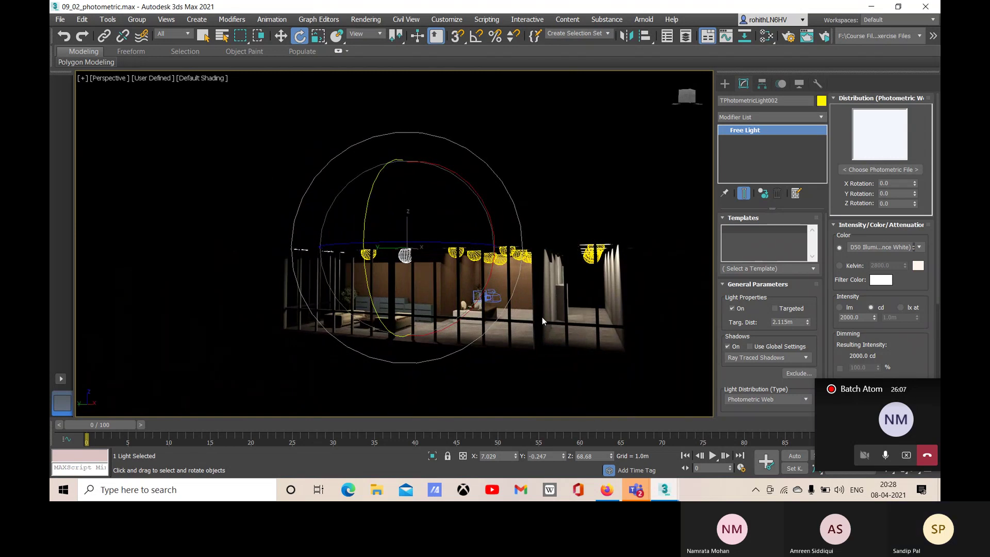
mouse_move(542, 321)
middle_down()
mouse_move(565, 320)
mouse_move(540, 321)
middle_up()
Step: Set the light distribution back to Uniform Diffuse and deselect the light
click(772, 400)
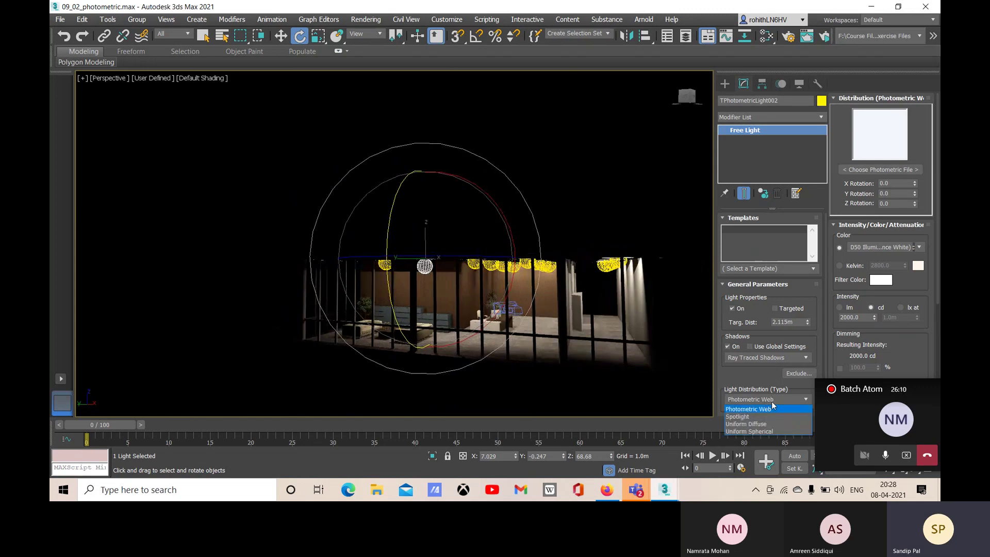
click(752, 425)
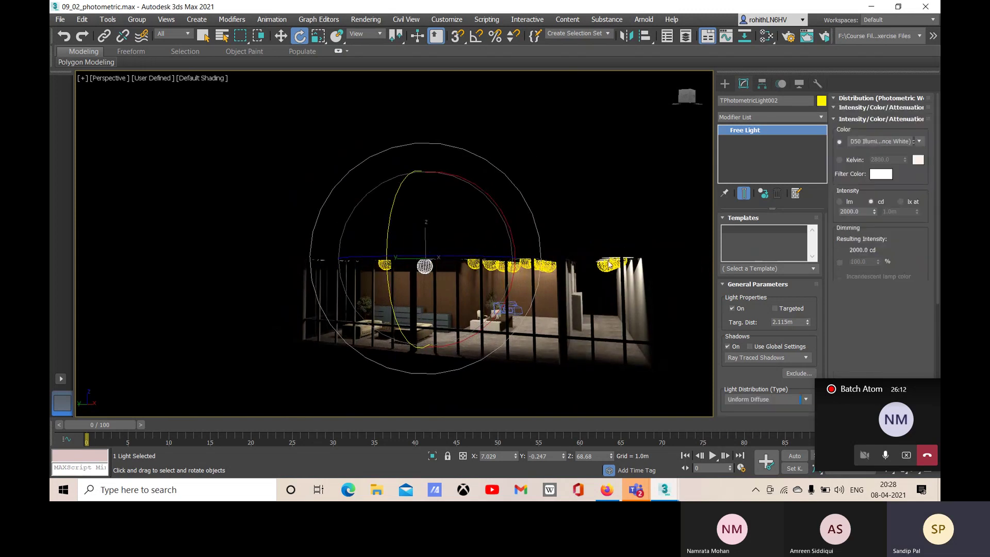
click(642, 218)
mouse_move(458, 212)
middle_down()
mouse_move(443, 214)
mouse_move(466, 222)
middle_up()
Step: Select TPhotometricLight007 inside the office and set its distribution to Uniform Spherical
alt+middle_drag(505, 328, 493, 329)
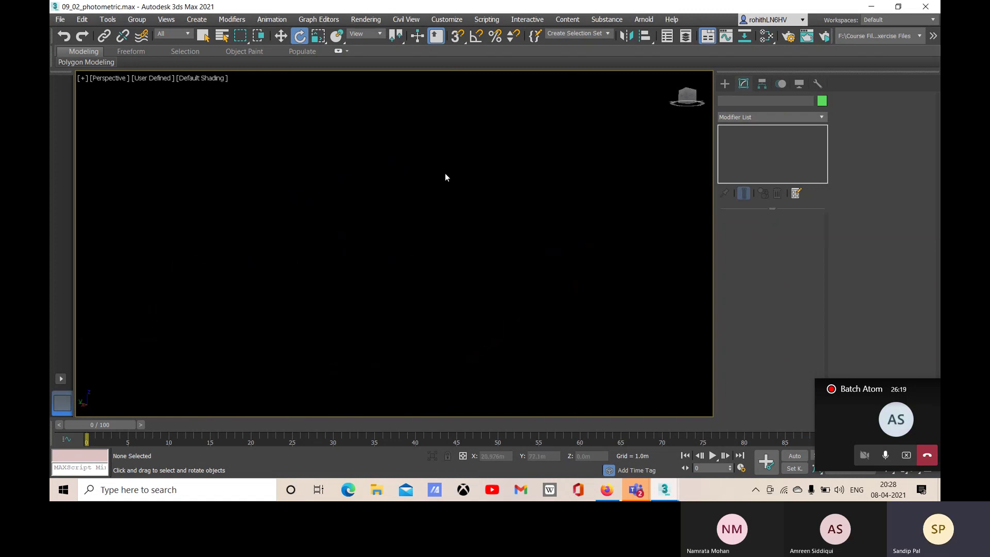
alt+middle_drag(445, 177, 432, 323)
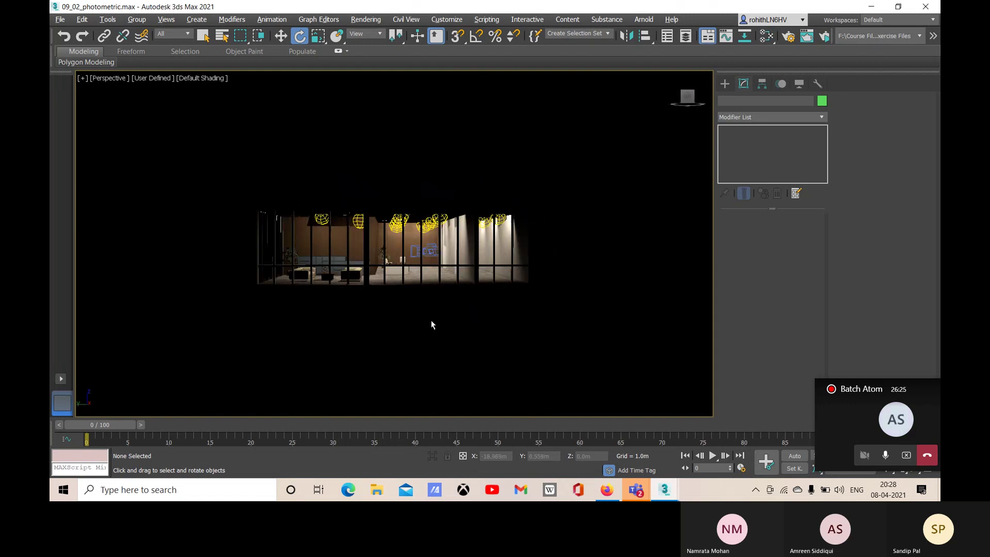
scroll(429, 243, up, 6)
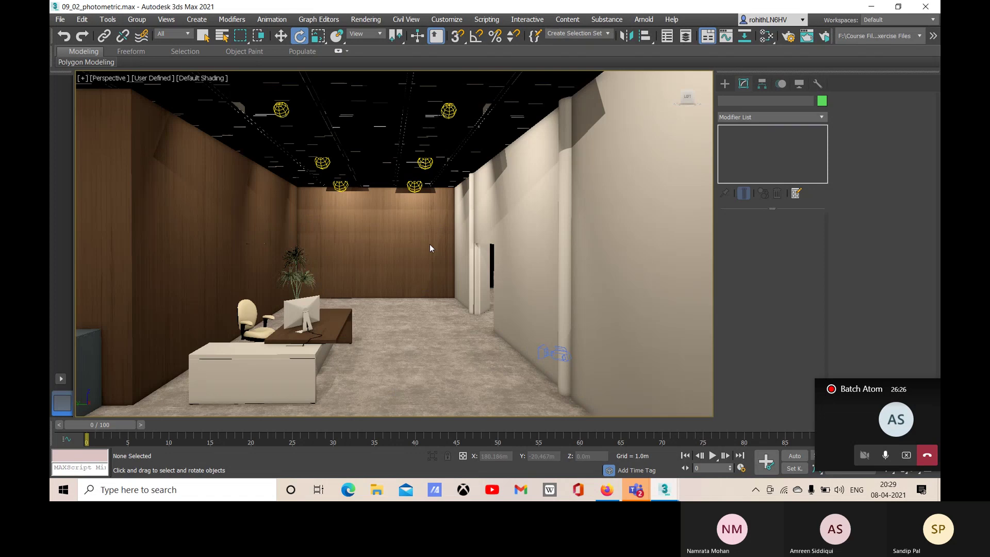
scroll(430, 243, down, 4)
scroll(455, 258, up, 5)
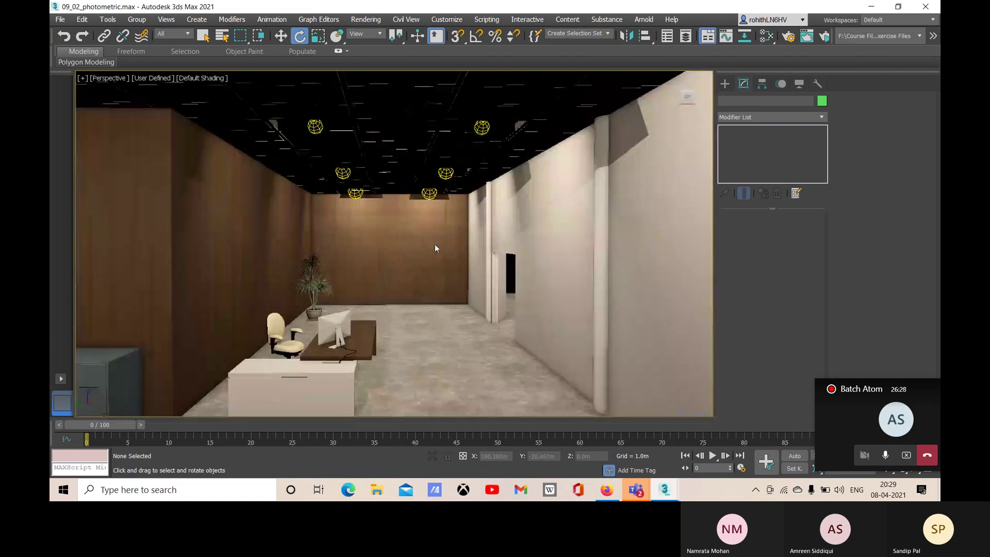
click(480, 135)
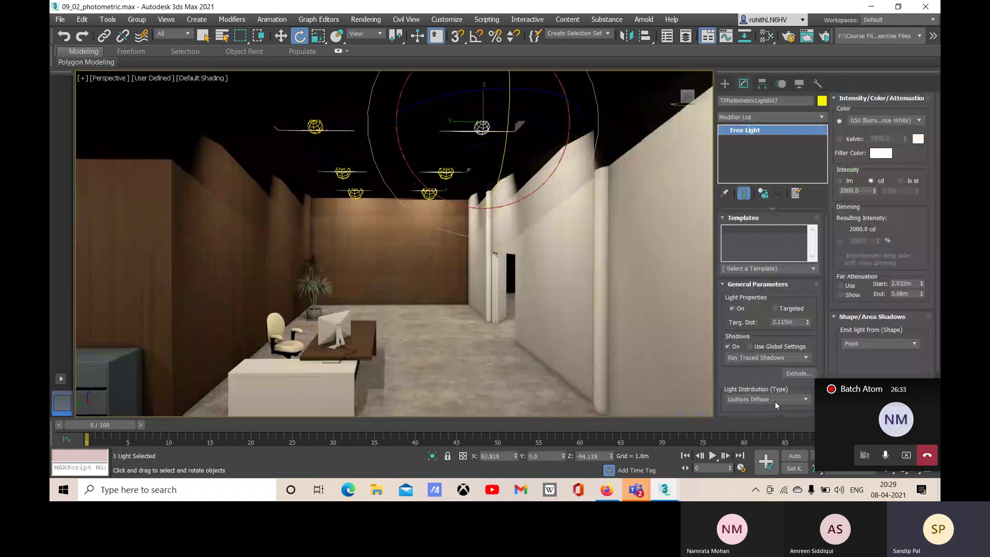
click(775, 399)
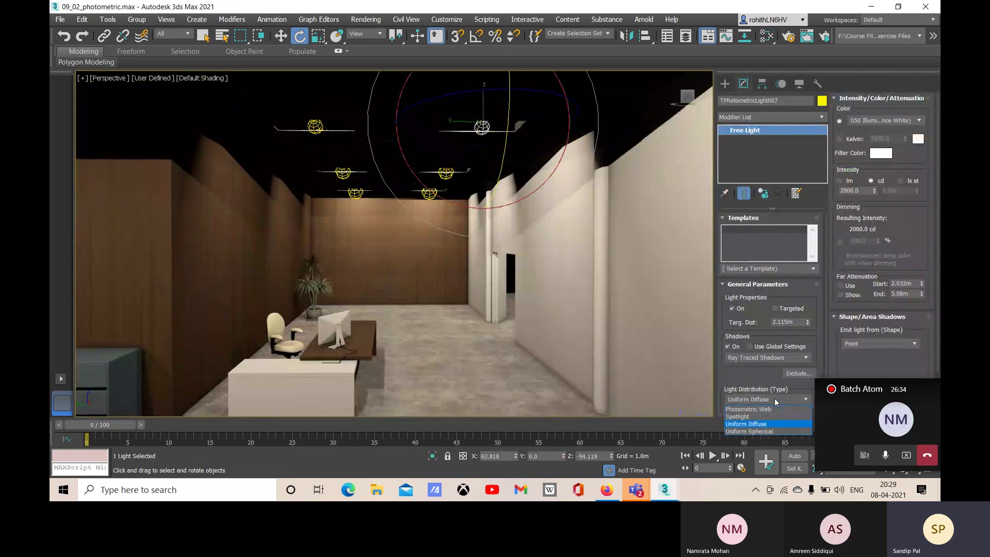
click(751, 431)
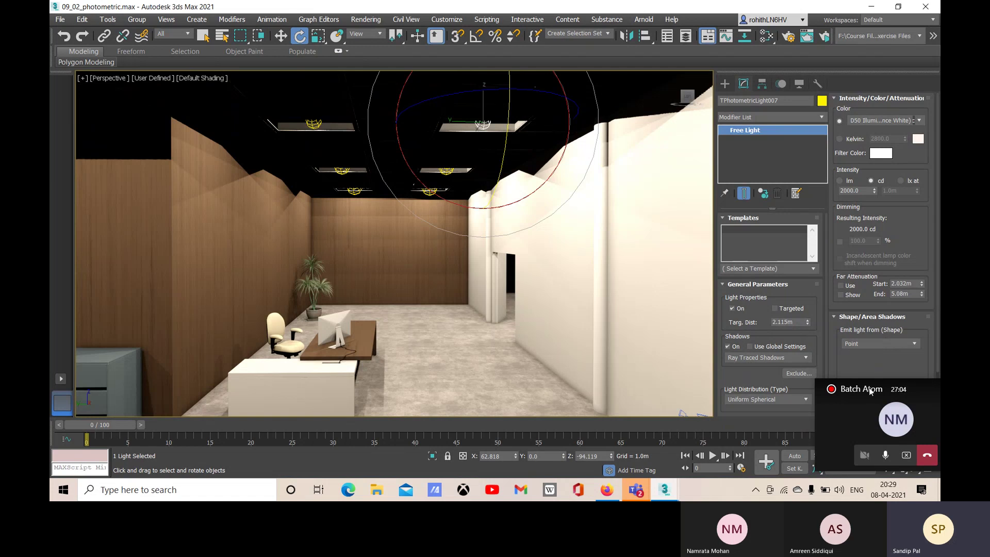
Step: Make TPhotometricLight007 emit from a 1.219 m × 0.61 m Rectangle after briefly trying Line
drag(870, 391, 695, 423)
click(879, 345)
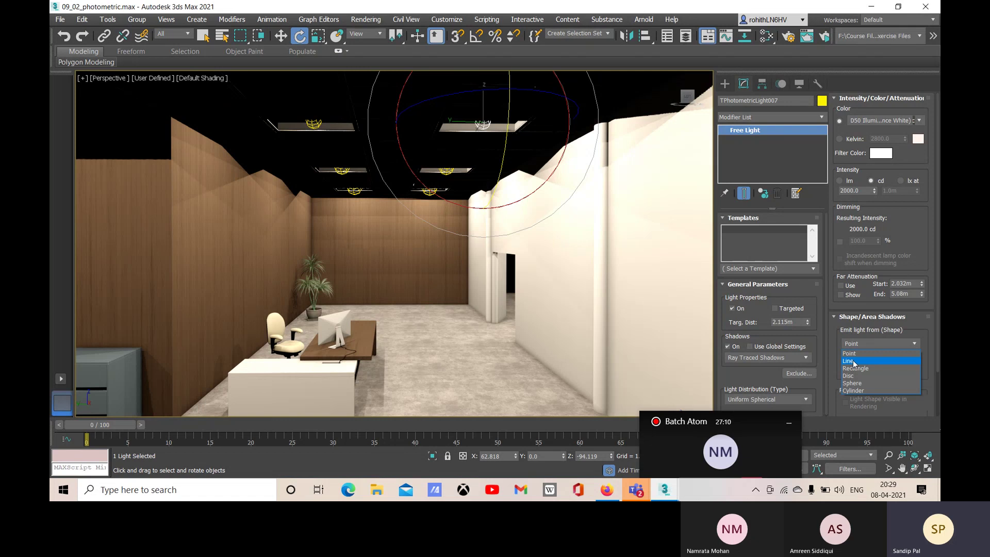
click(853, 361)
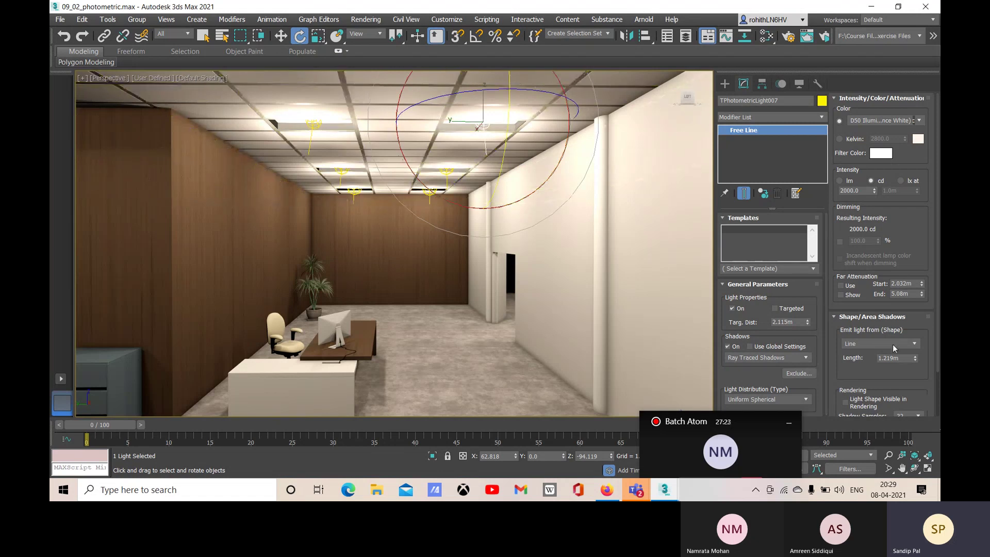
click(887, 344)
click(868, 369)
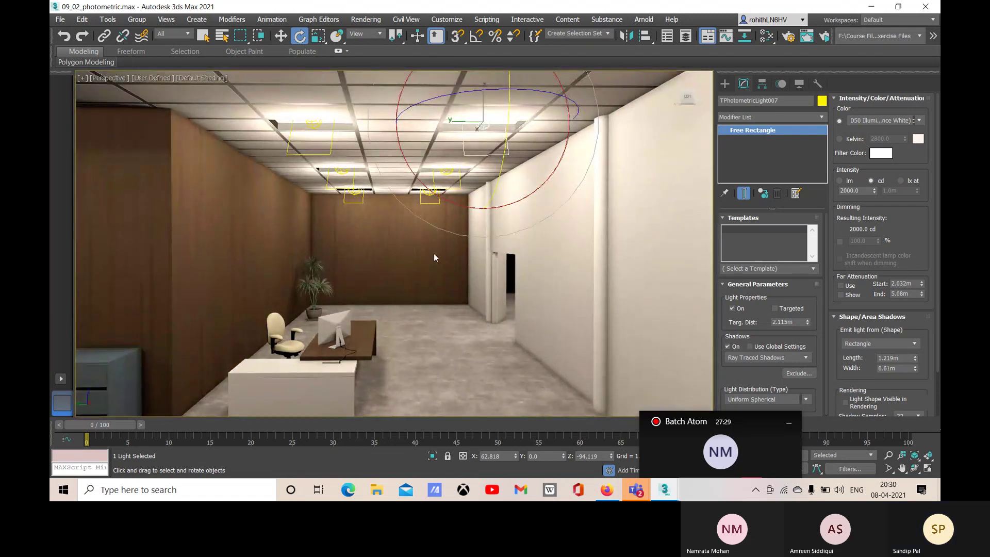
Step: Switch to the Left viewport and frame the selected ceiling light
key(l)
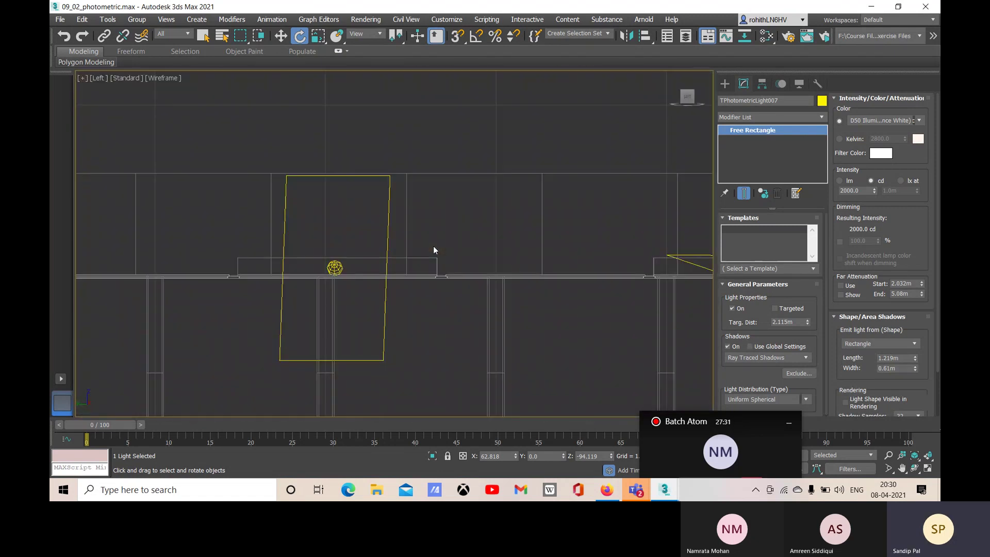
scroll(426, 242, down, 3)
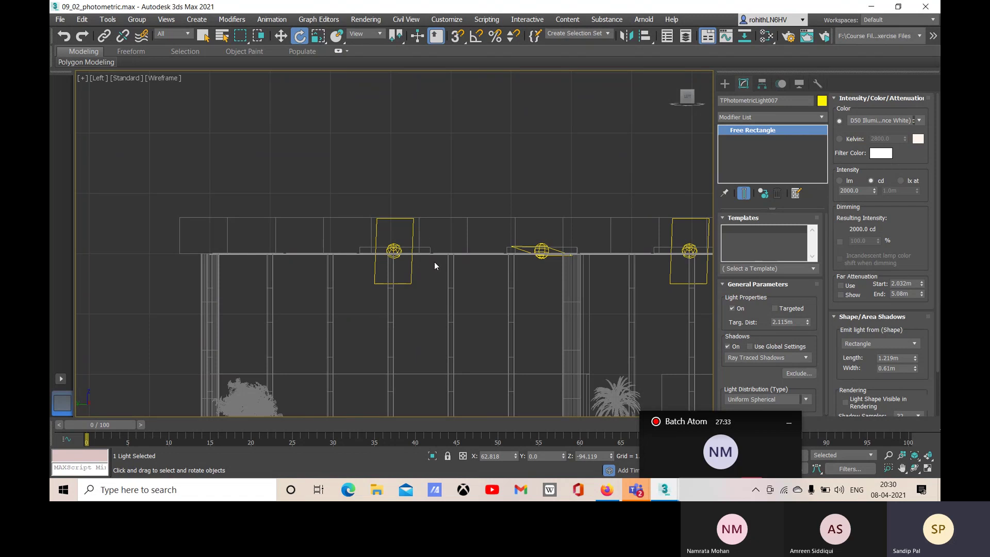
scroll(434, 262, down, 2)
middle_drag(439, 267, 356, 266)
scroll(438, 238, up, 2)
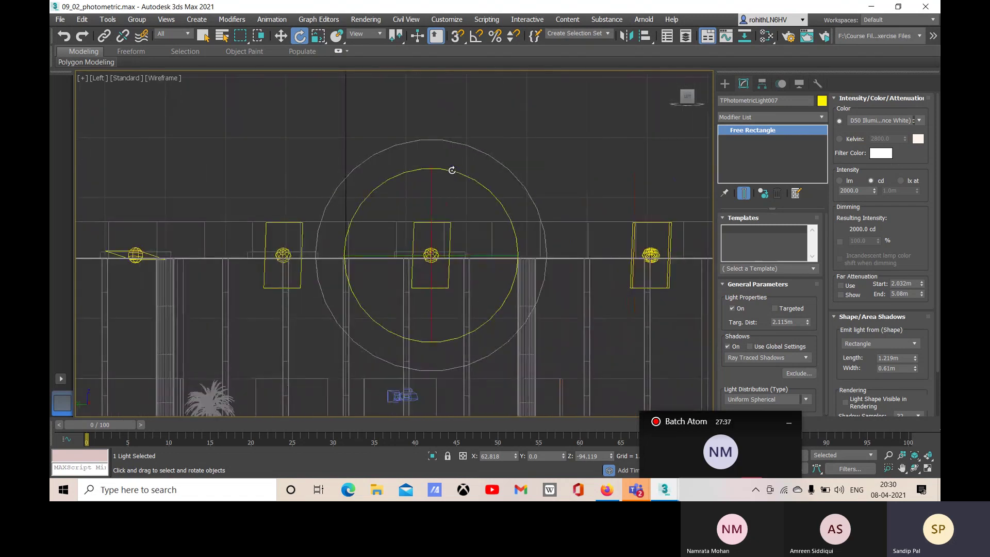
Step: Rotate the rectangular emitter level, ending near X 0.27°, Y -0.371°, Z -91.872°
drag(431, 194, 438, 136)
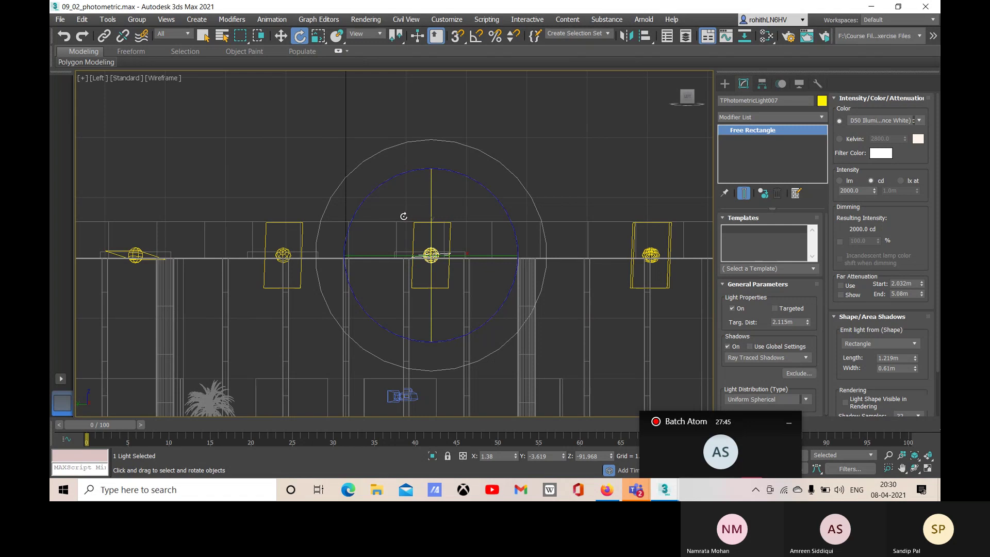
scroll(452, 248, up, 2)
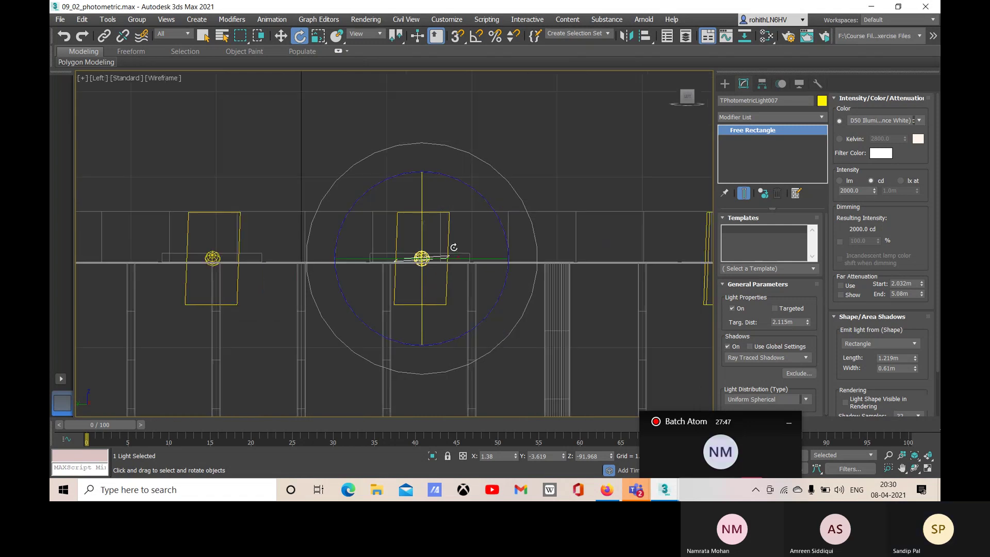
scroll(408, 225, up, 1)
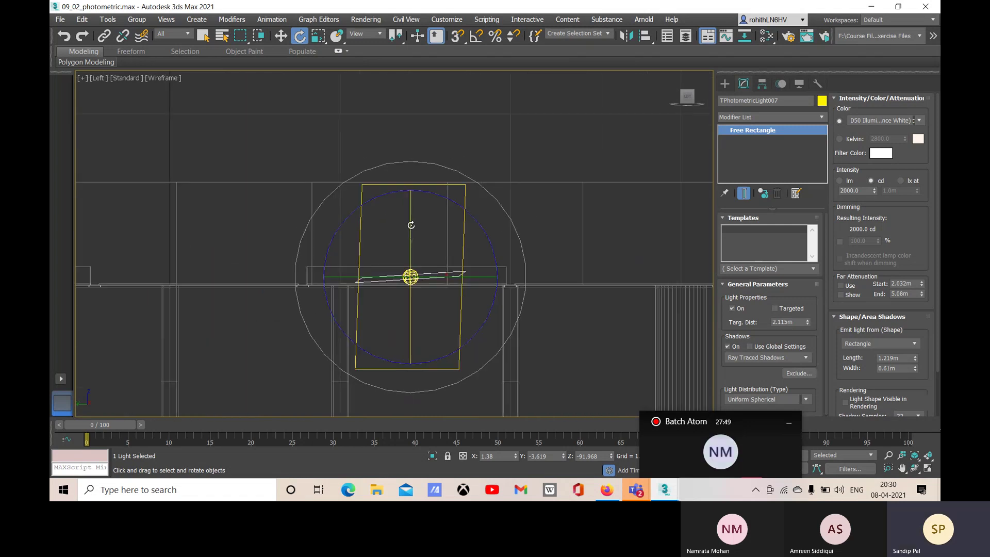
drag(411, 225, 413, 223)
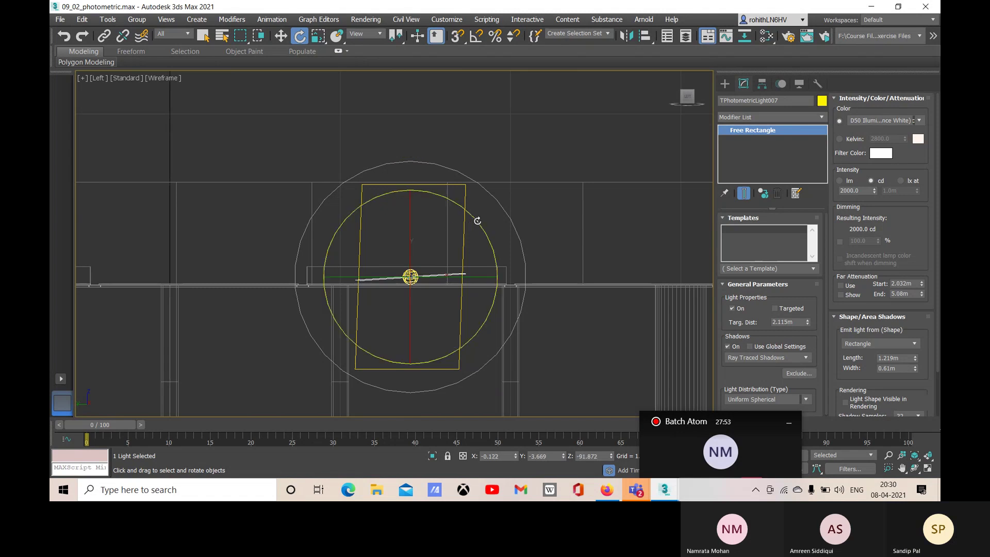
drag(477, 221, 479, 221)
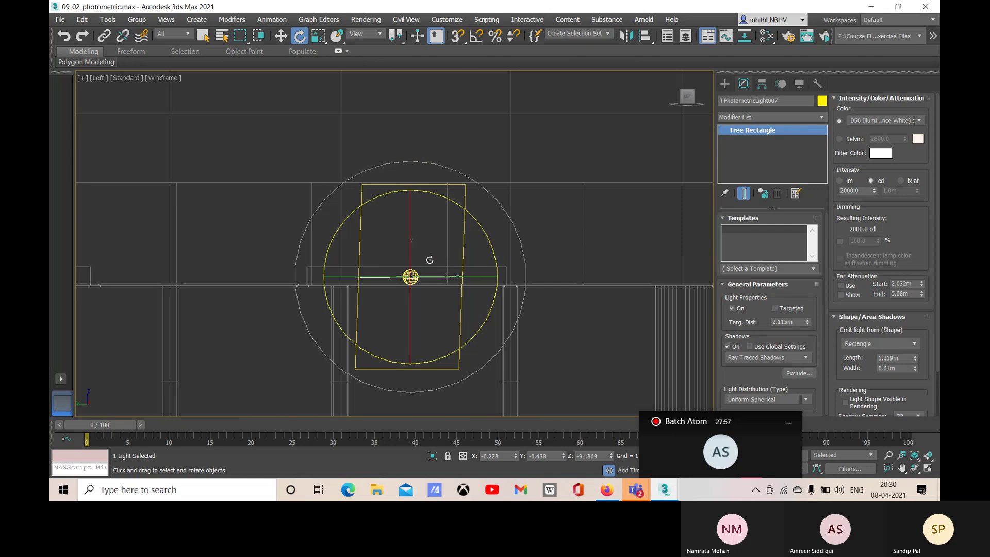
drag(411, 241, 410, 242)
drag(492, 247, 493, 247)
mouse_move(712, 422)
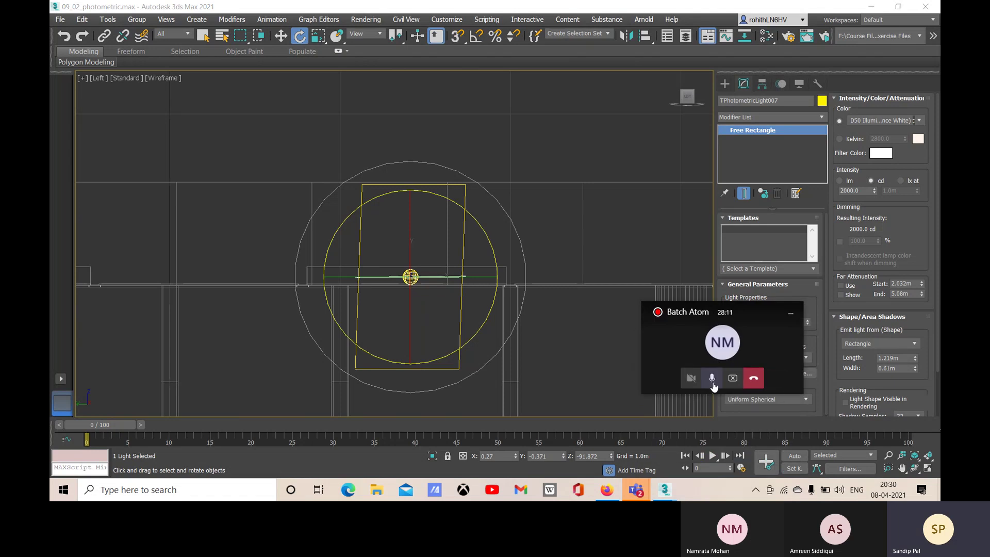
click(712, 379)
Step: Frame the Left viewport and select the neighbouring ceiling light TPhotometricLight003
click(712, 378)
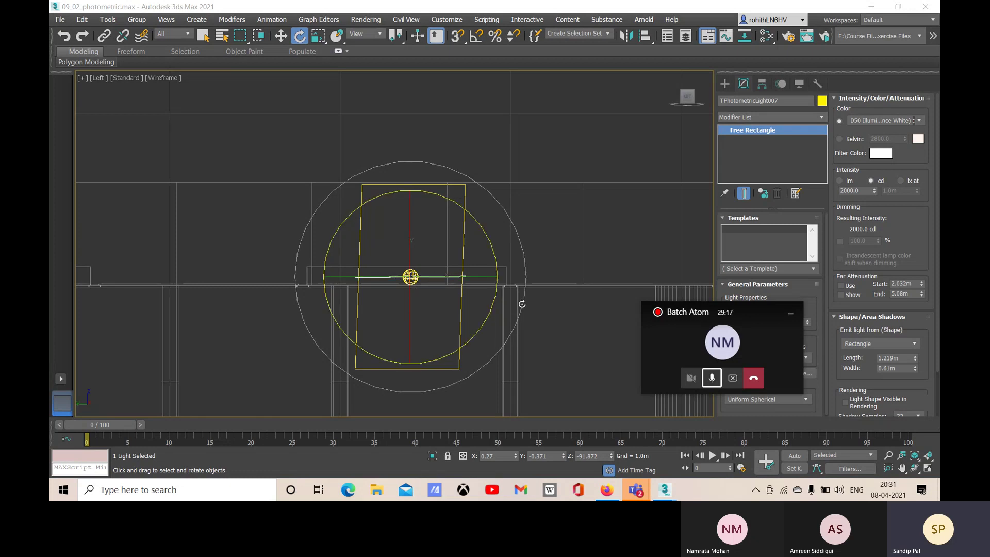
scroll(521, 303, down, 4)
scroll(521, 304, down, 3)
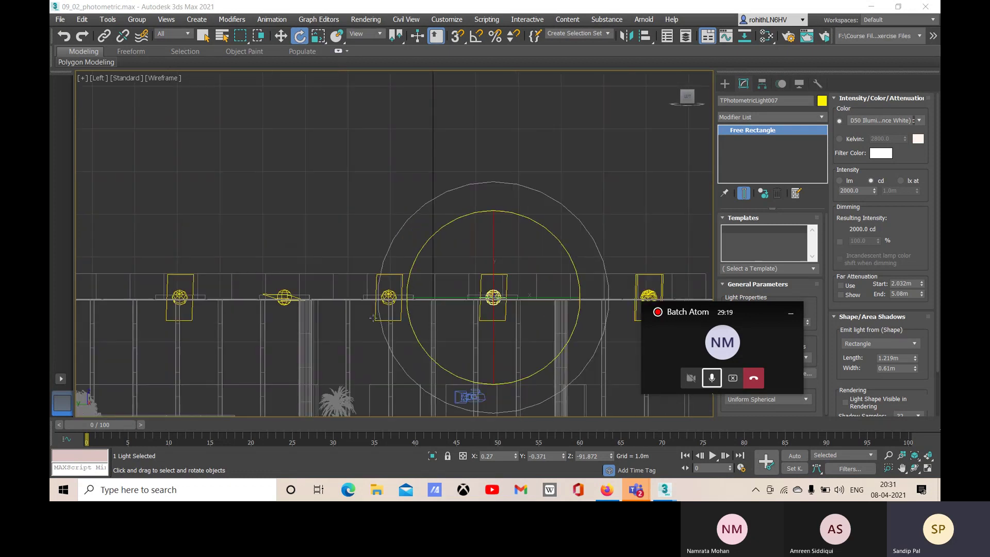
click(376, 317)
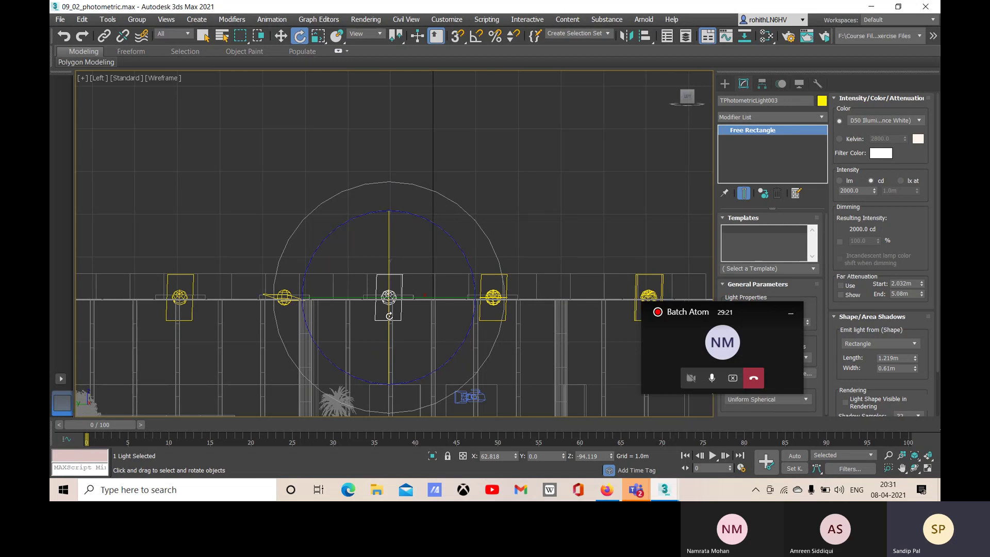
Step: Rotate TPhotometricLight003 level to about X 0.26°, Y -0.103°, Z -91.932°, then view from Top
drag(389, 315, 393, 258)
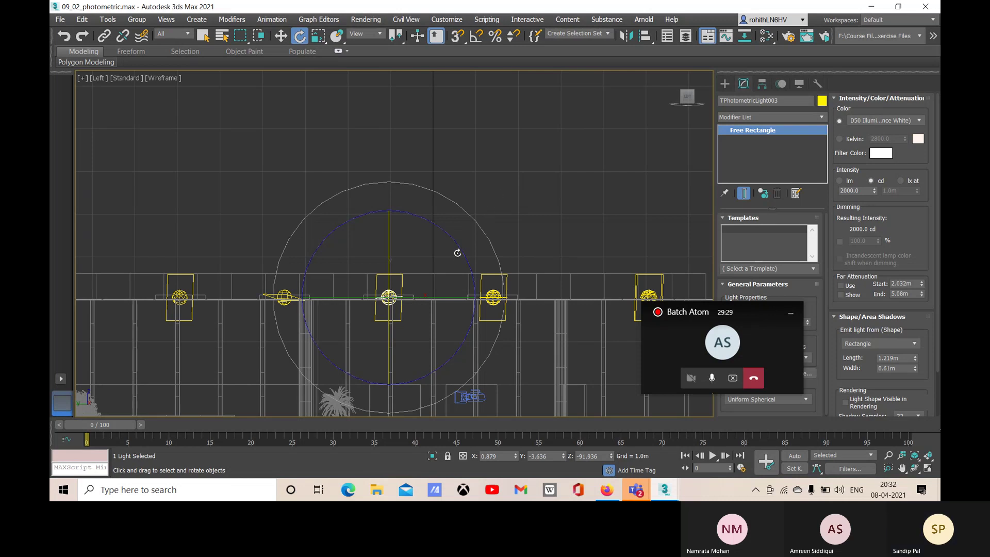
drag(461, 248, 463, 250)
scroll(393, 298, up, 5)
scroll(394, 298, up, 4)
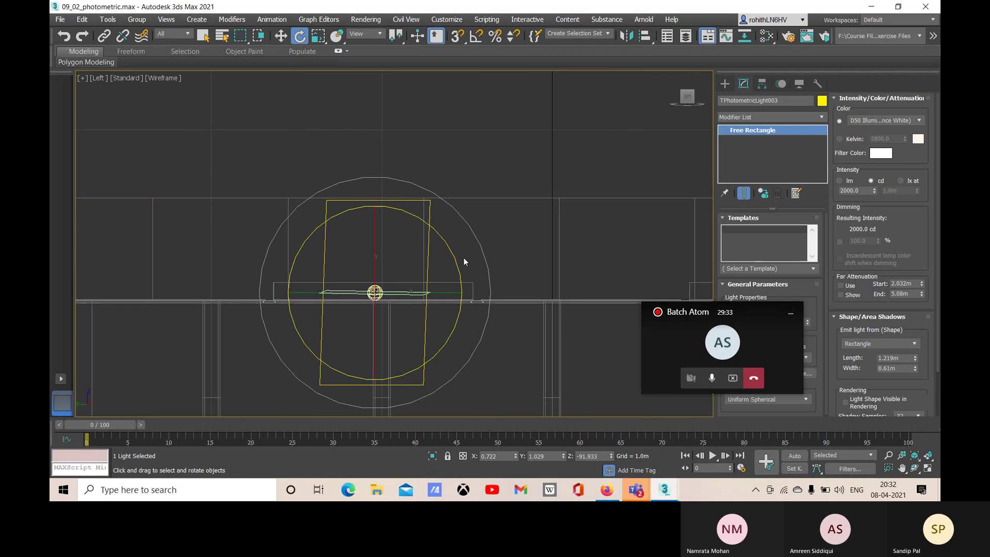
drag(452, 254, 451, 253)
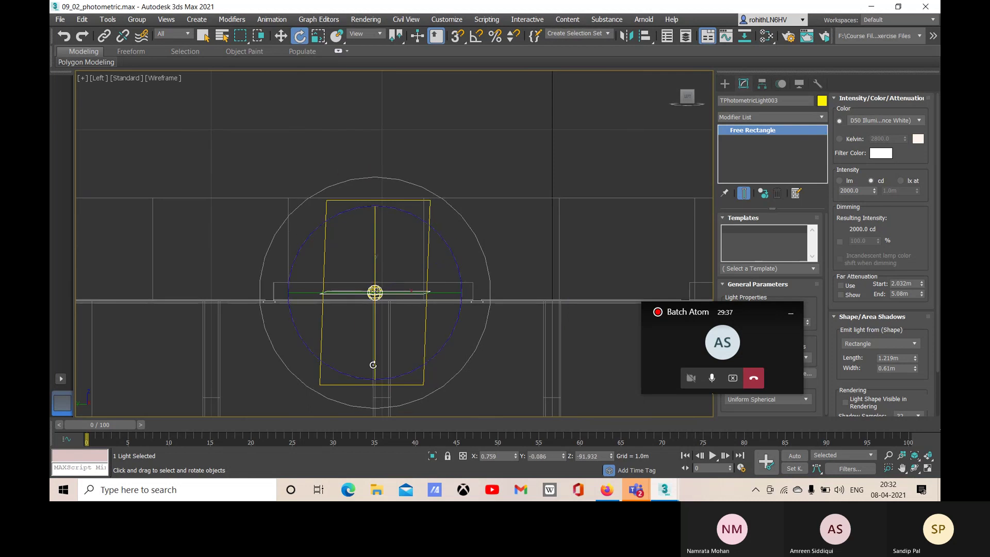
drag(373, 356, 375, 357)
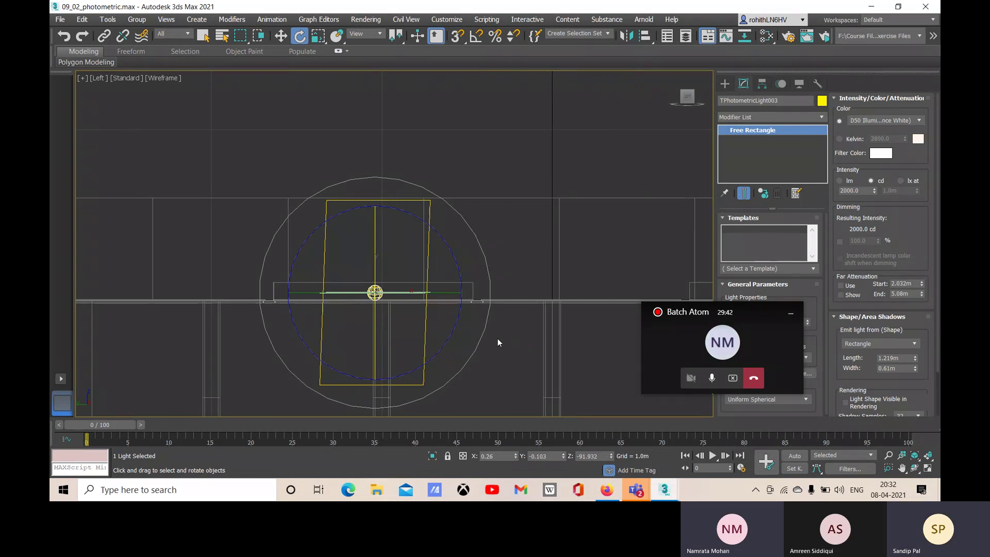
key(t)
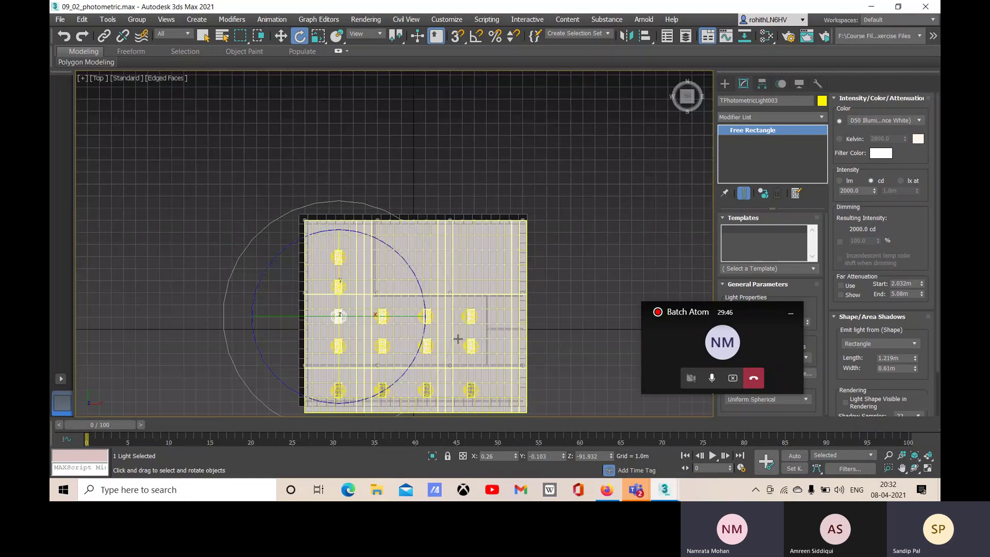
Step: In the Perspective view, tilt TPhotometricLight006 to about X -1.572°, Y -3.715°, Z 2.163°
key(c)
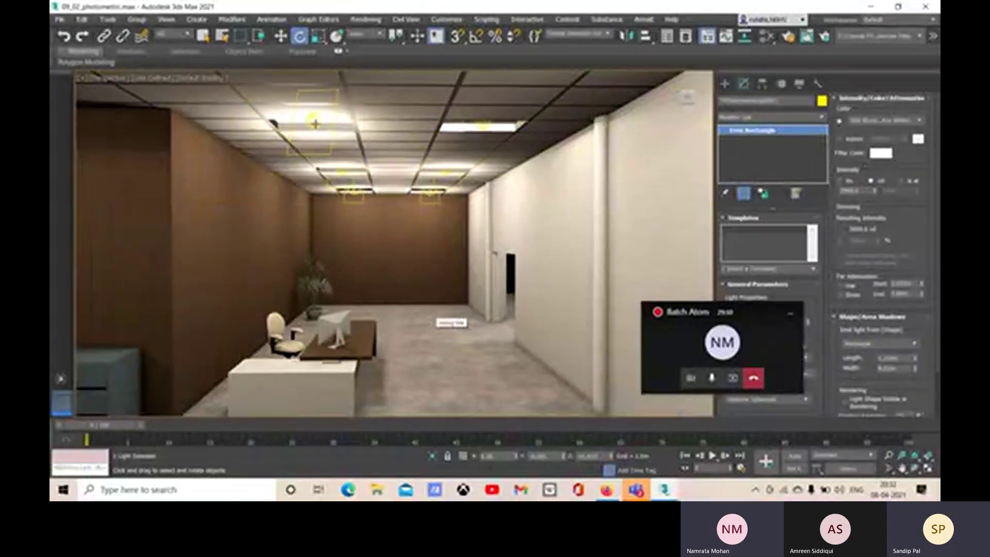
key(p)
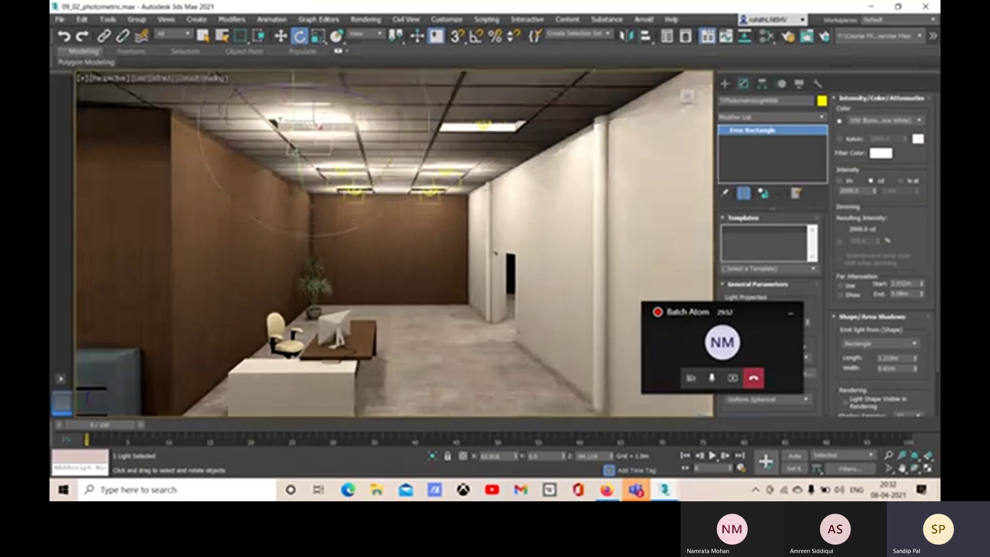
drag(267, 169, 413, 106)
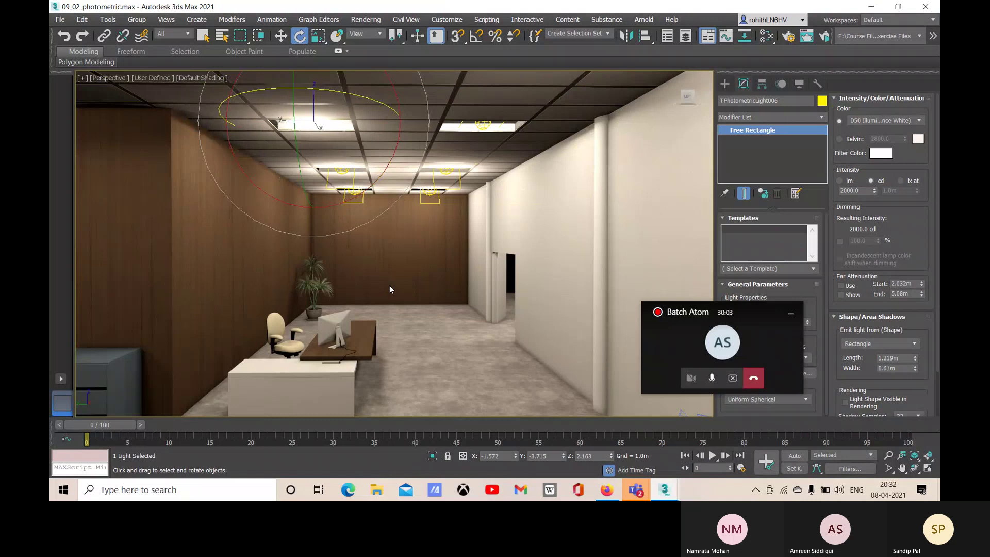
alt+middle_drag(390, 272, 323, 135)
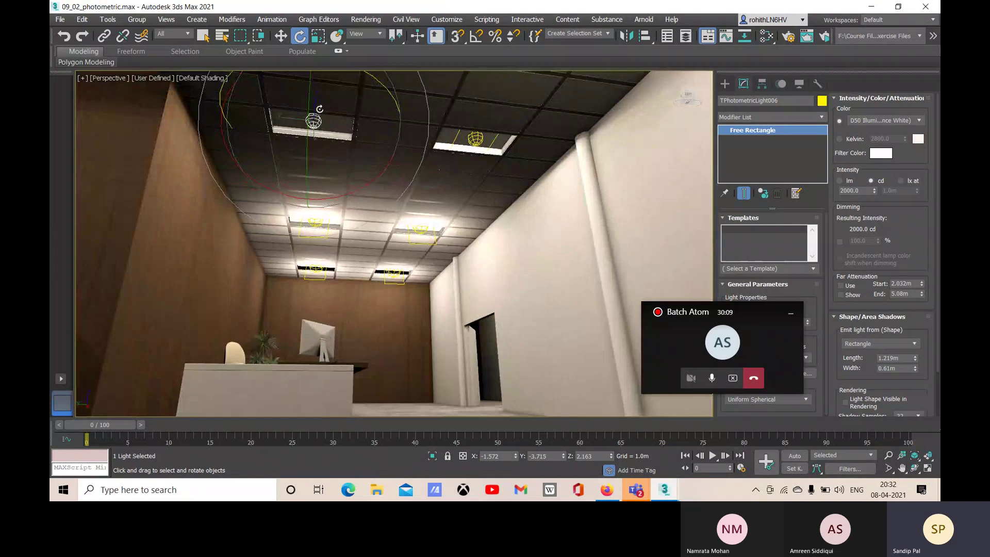
key(w)
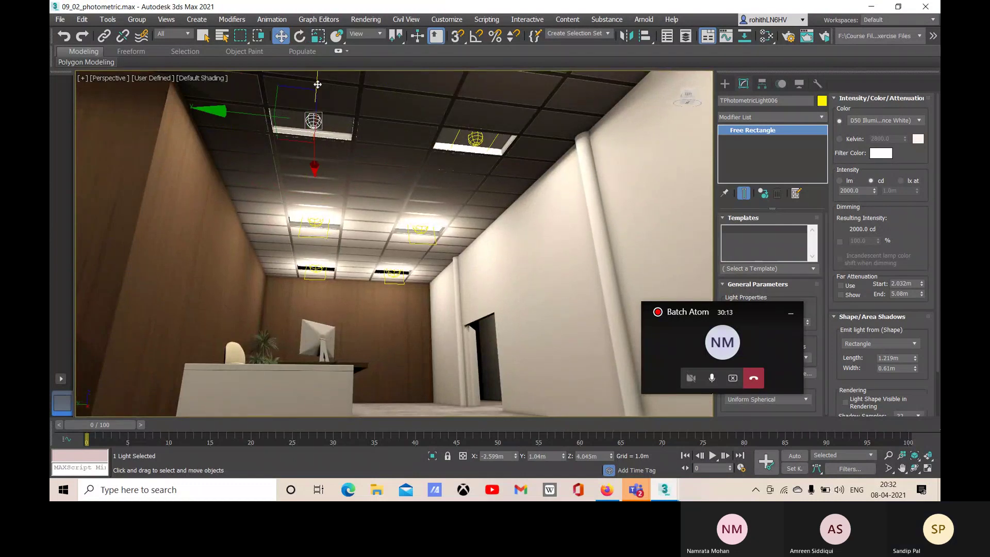
Step: Nudge TPhotometricLight006 down and back up to the ceiling at about 4.045 m, then select a neighbouring light
drag(317, 84, 317, 87)
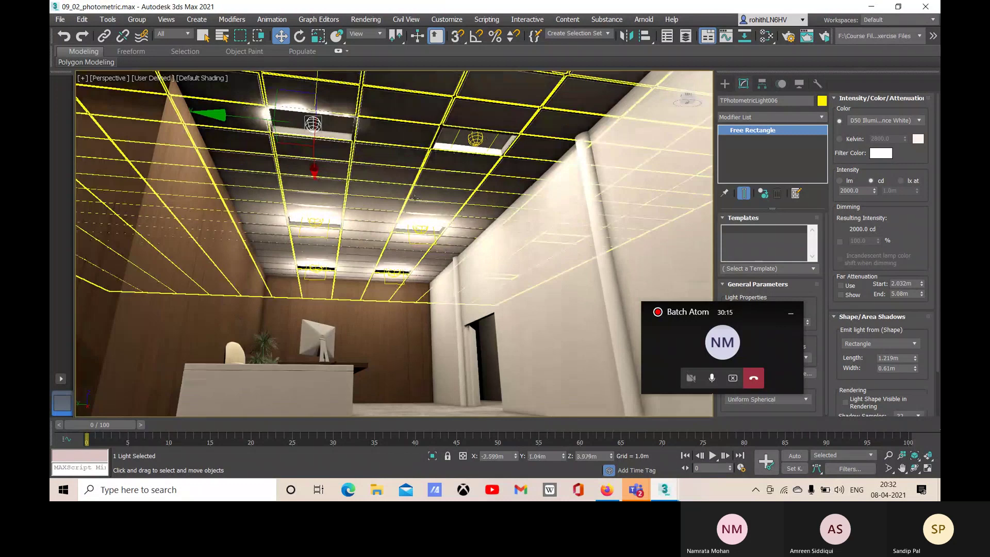
alt+middle_drag(415, 197, 316, 237)
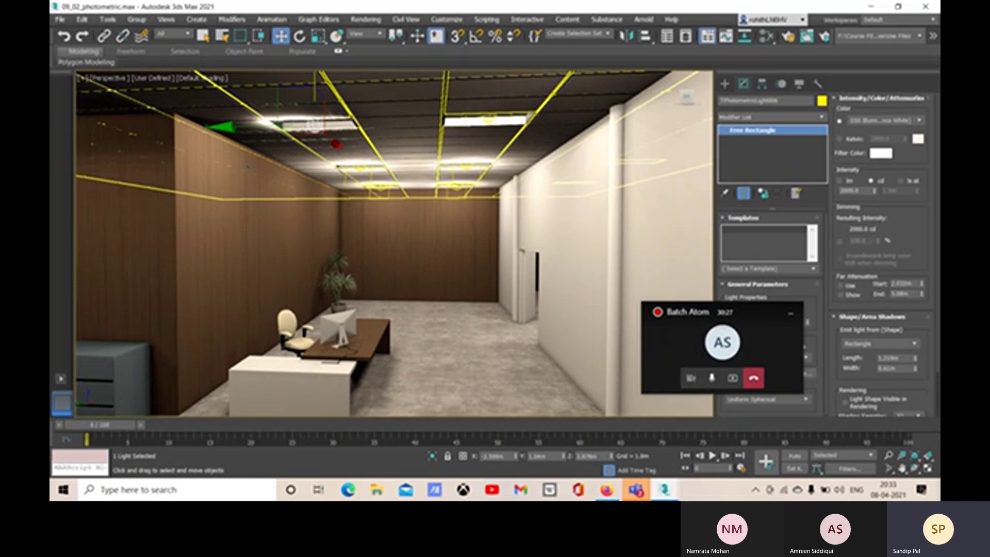
drag(315, 89, 315, 86)
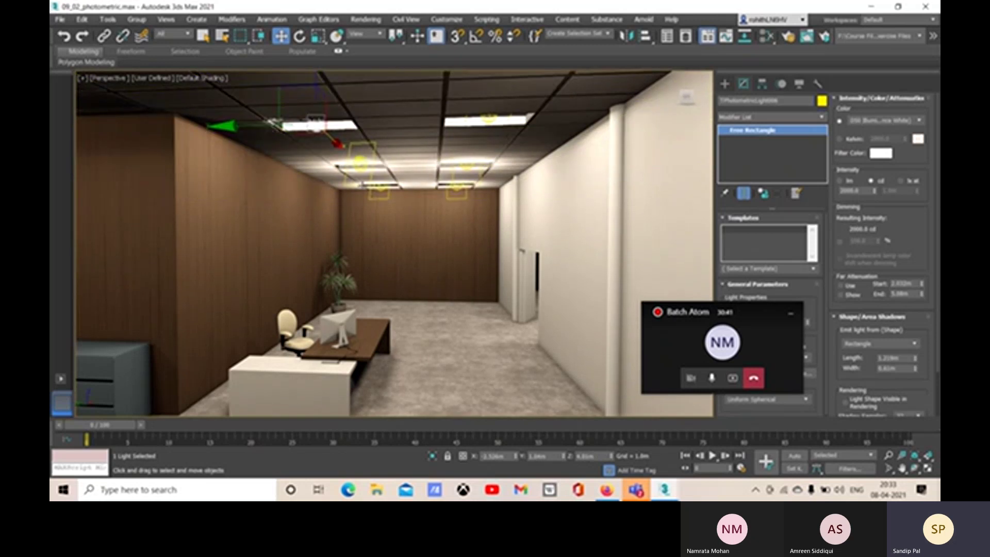
click(359, 161)
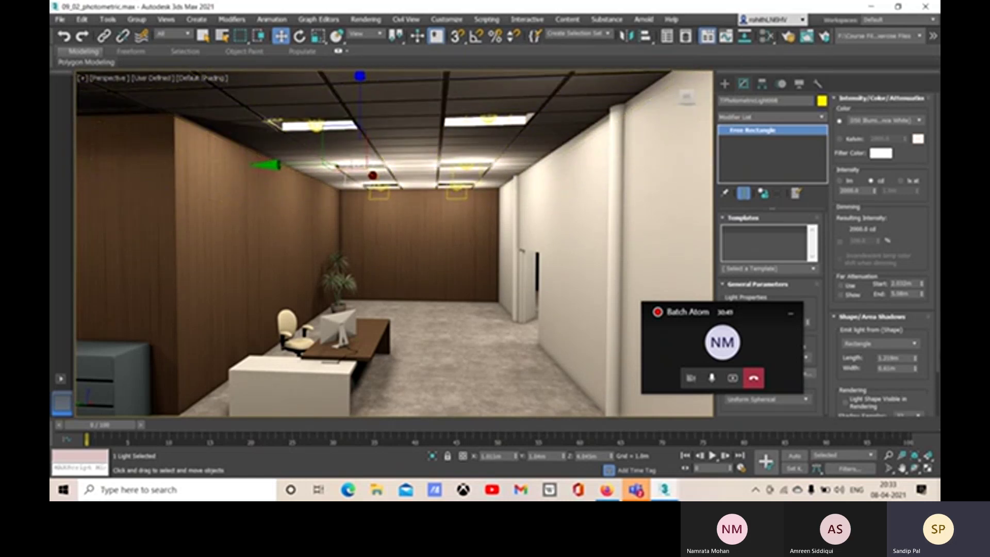
Step: Switch the instanced lights' Emit light from shape to Cylinder
click(888, 344)
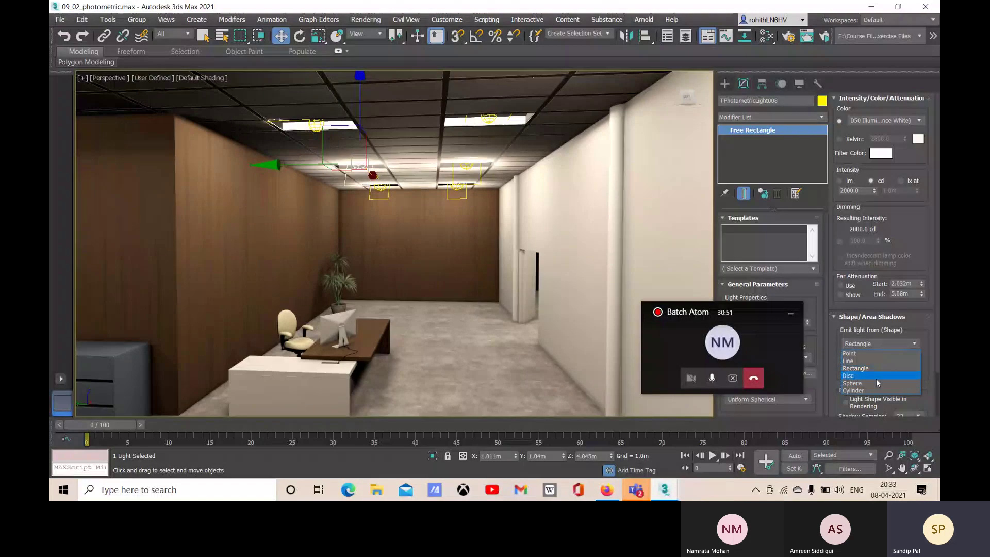
click(869, 390)
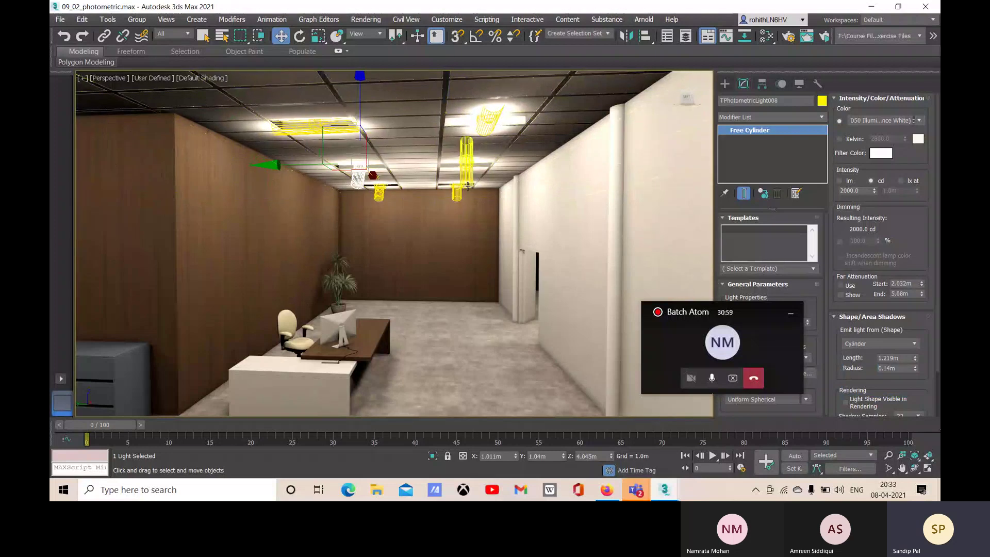
scroll(413, 243, down, 6)
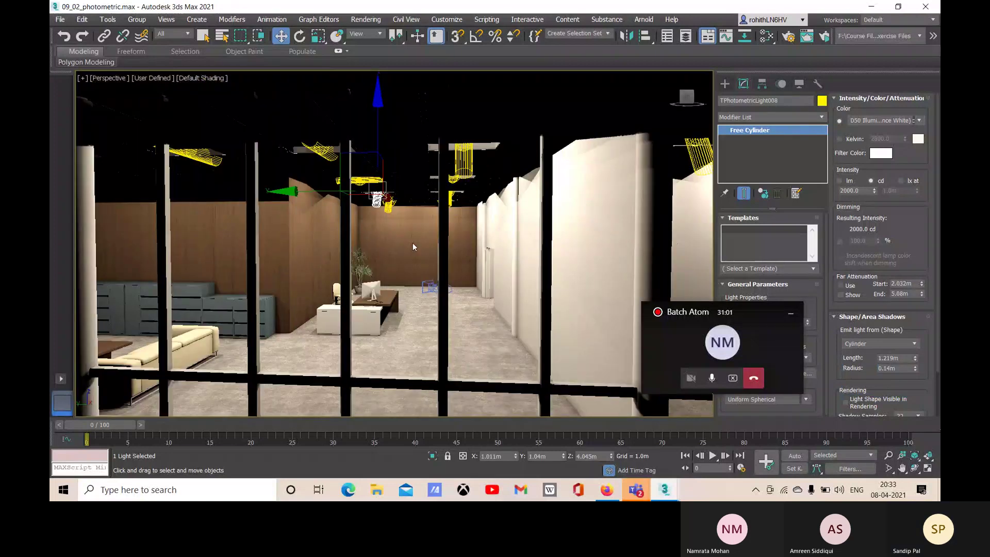
scroll(375, 228, up, 3)
scroll(349, 221, up, 4)
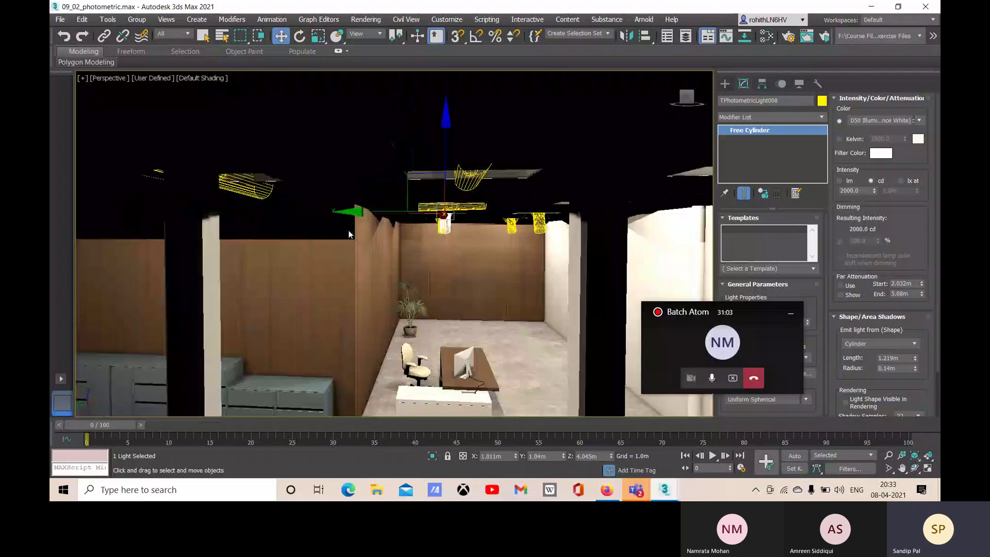
scroll(349, 220, down, 3)
scroll(492, 258, down, 2)
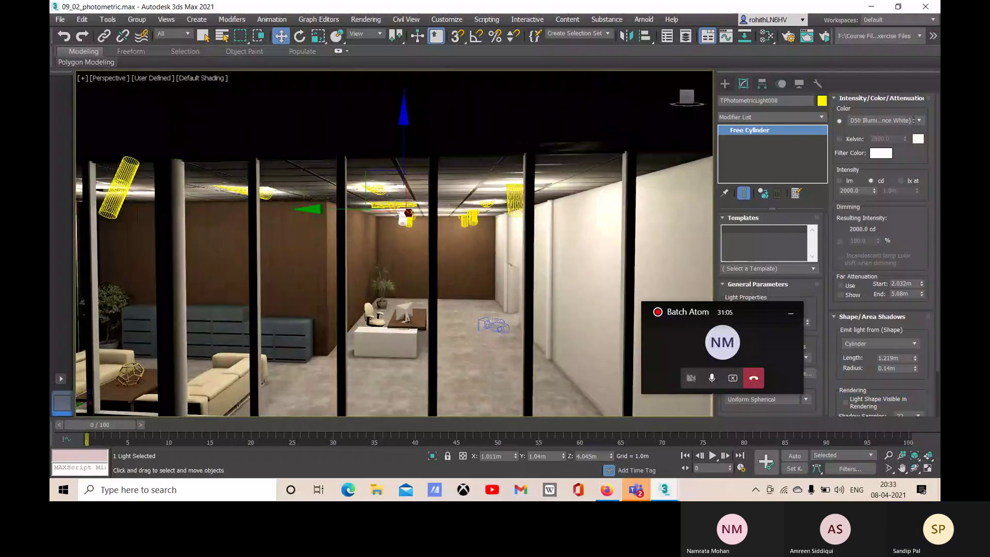
scroll(467, 349, down, 5)
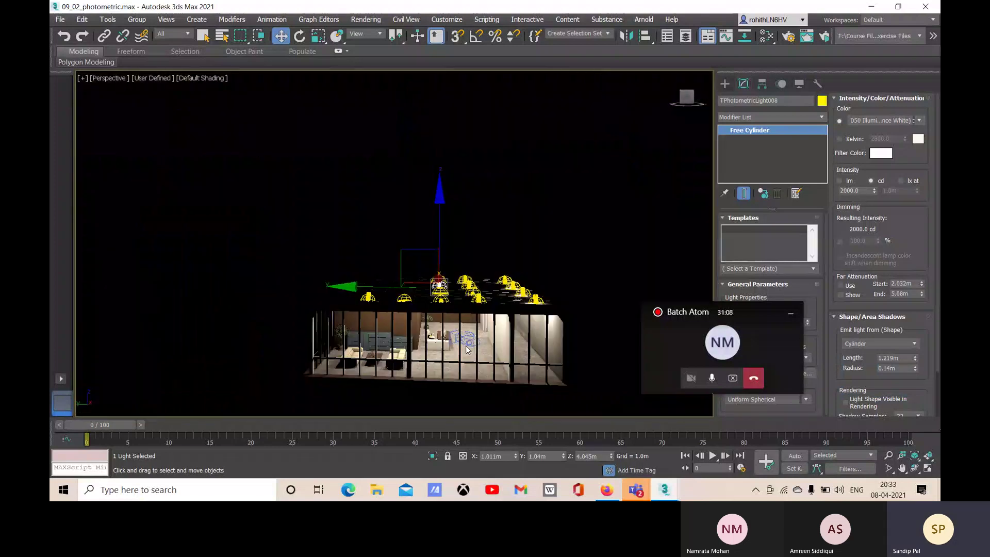
Step: Select TPhotometricLight004 and set its emitter back to a 1.219 m × 0.61 m Rectangle
click(571, 305)
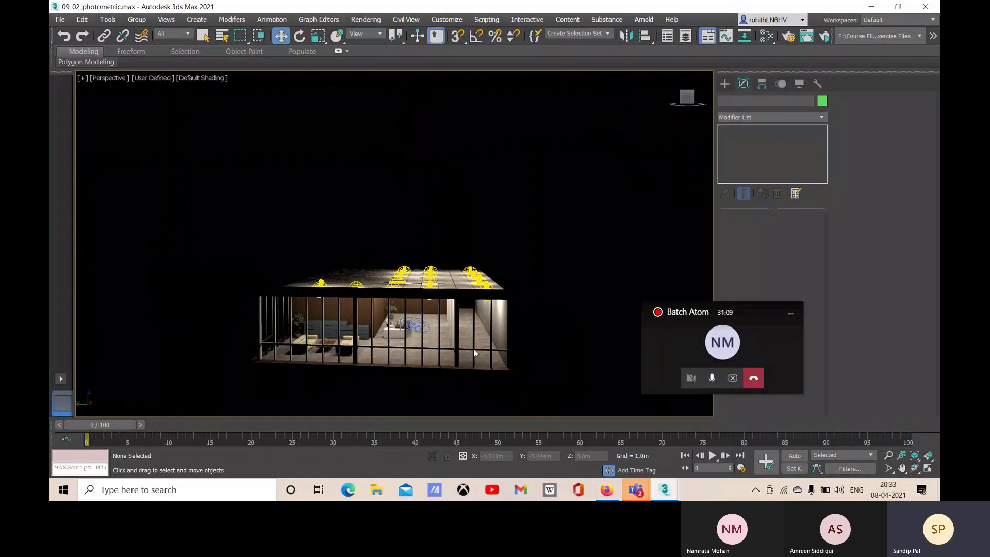
click(430, 281)
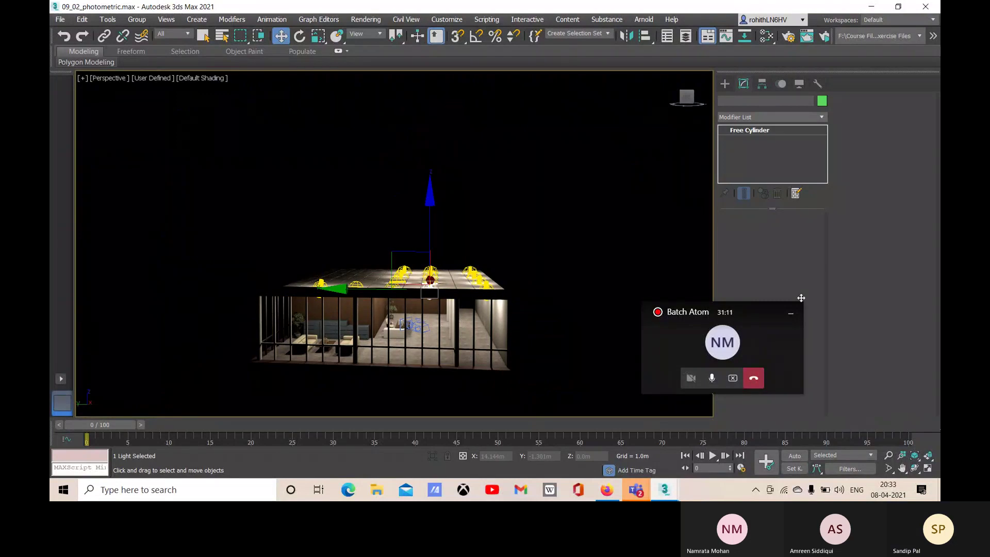
scroll(920, 330, down, 1)
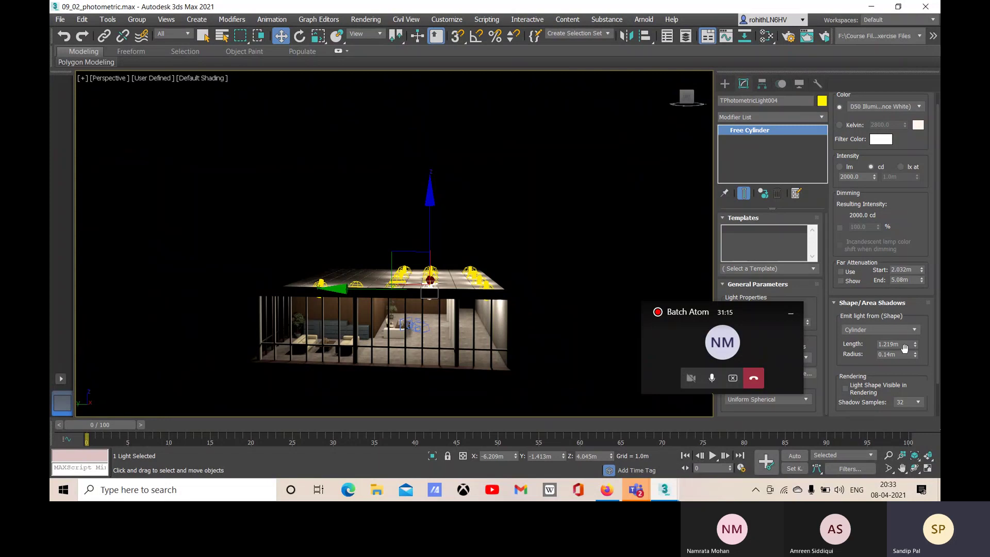
click(880, 329)
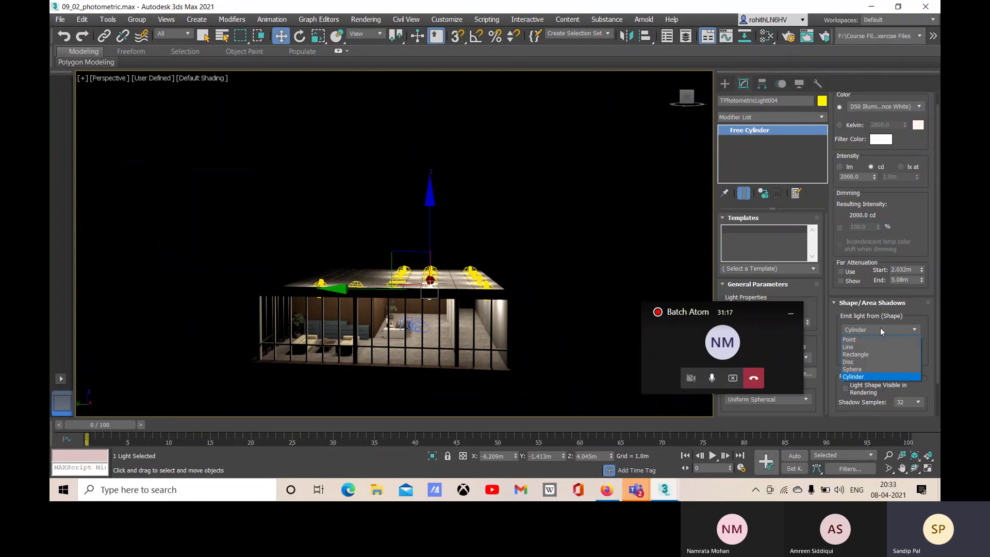
click(876, 354)
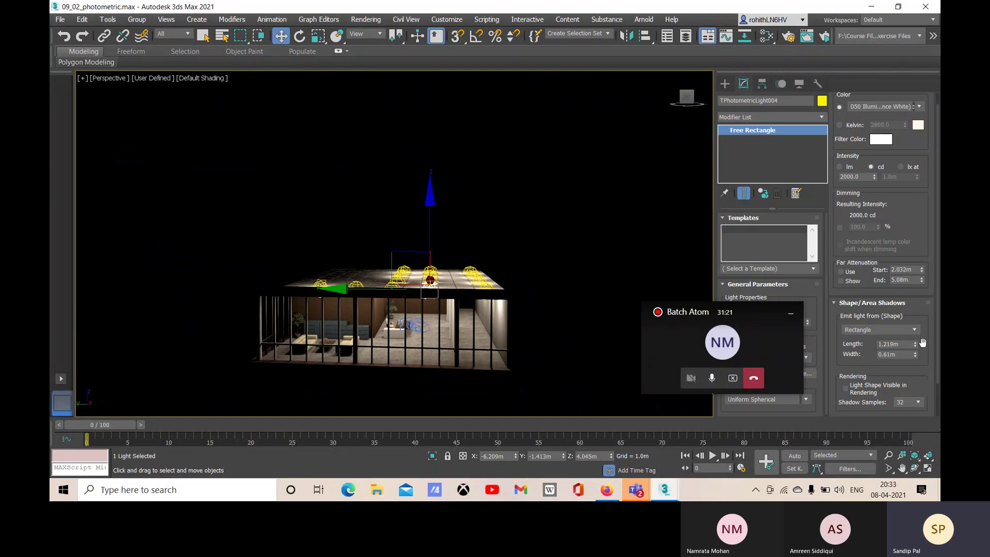
scroll(920, 346, down, 2)
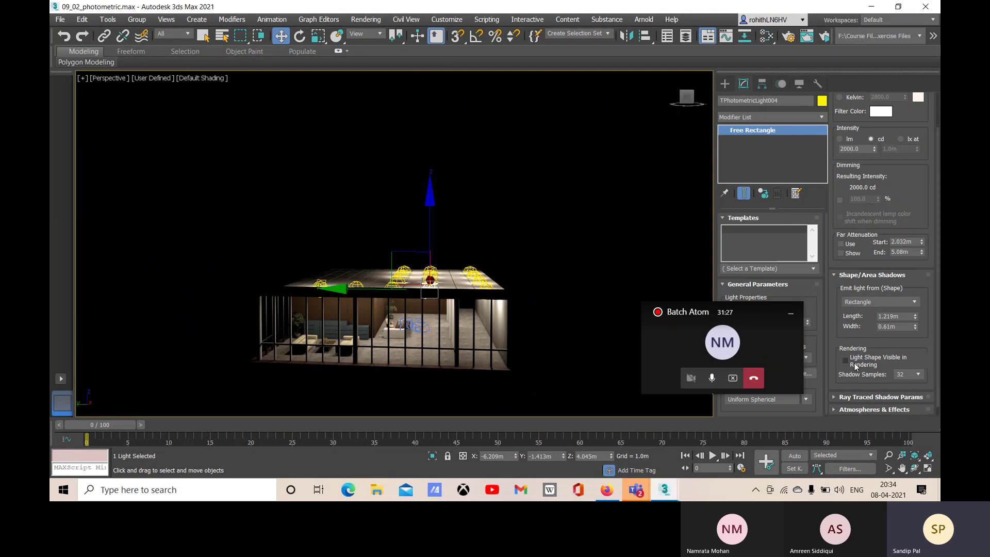
Step: Deselect everything, then zoom and orbit up to view the lit ceiling panels and wood-panelled walls
click(579, 322)
scroll(434, 309, up, 3)
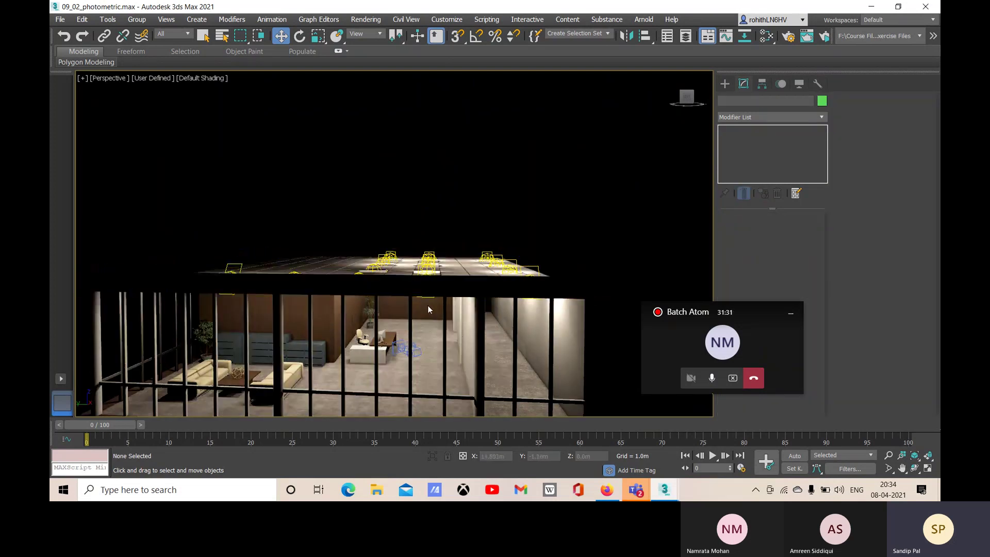
scroll(428, 309, up, 10)
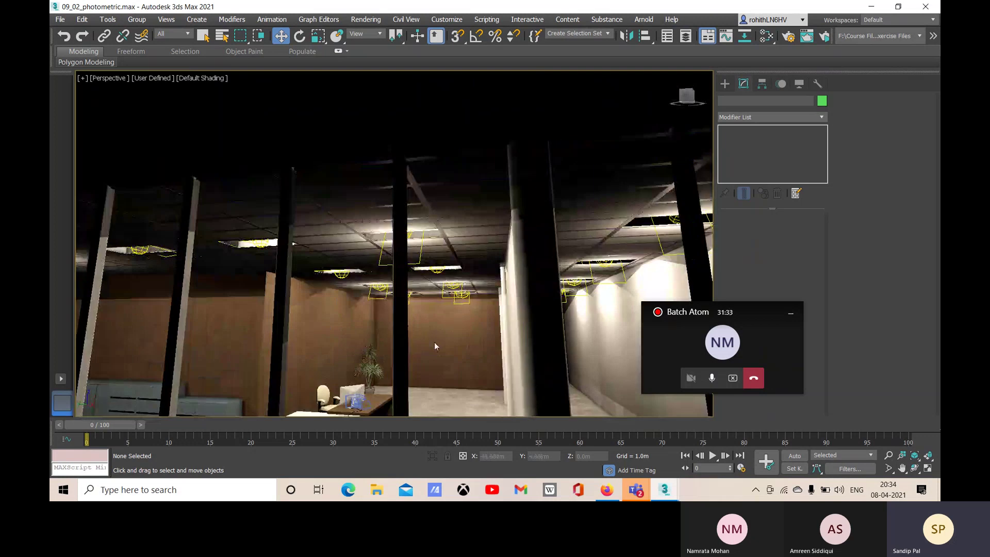
alt+middle_drag(438, 323, 437, 361)
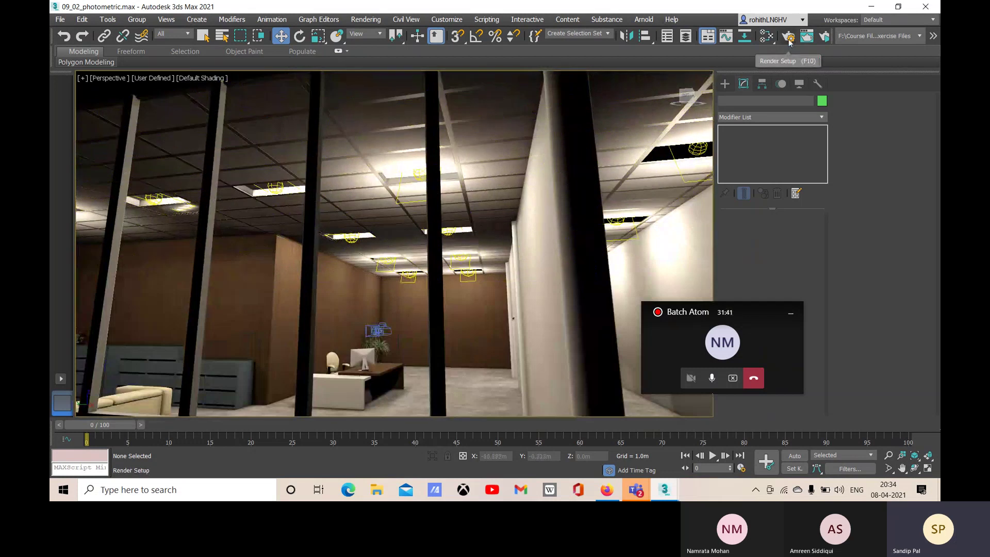
alt+middle_drag(351, 298, 319, 162)
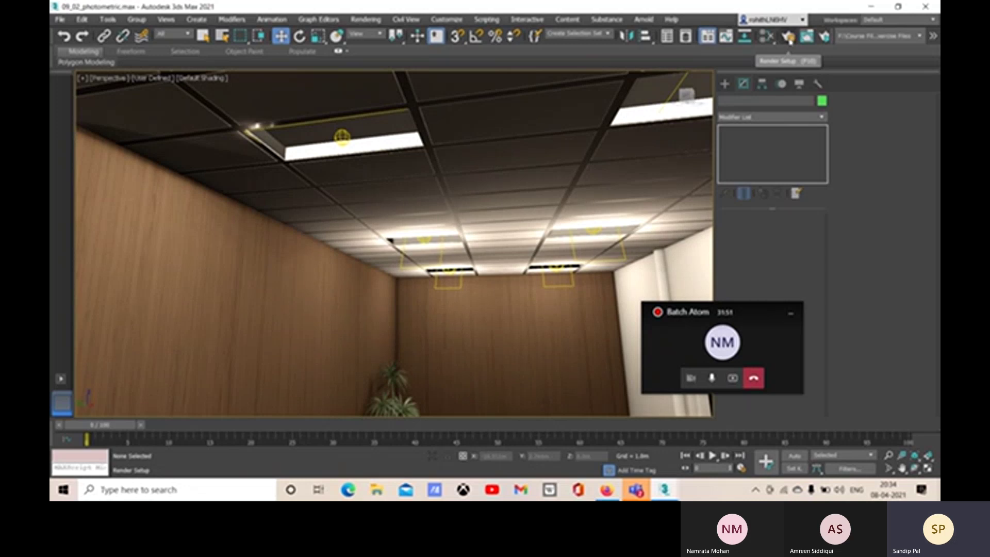
Step: Set the Arnold Render Setup target to Production Rendering Mode and render the Perspective view
click(789, 40)
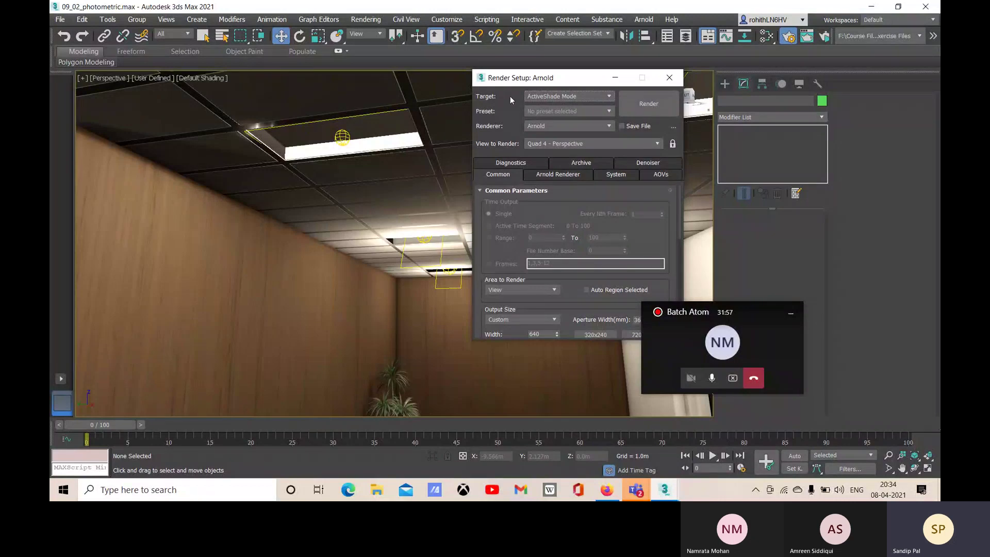
click(543, 97)
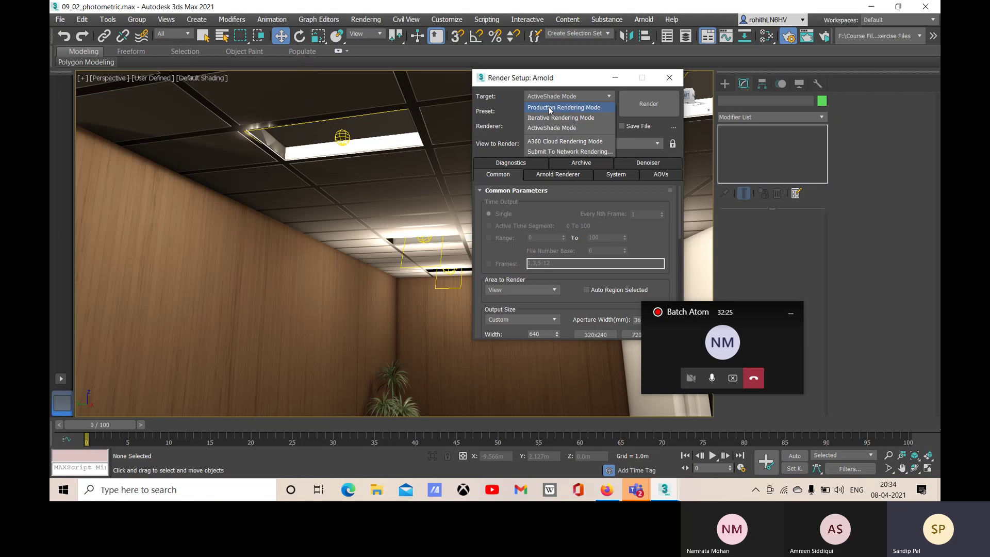
click(549, 109)
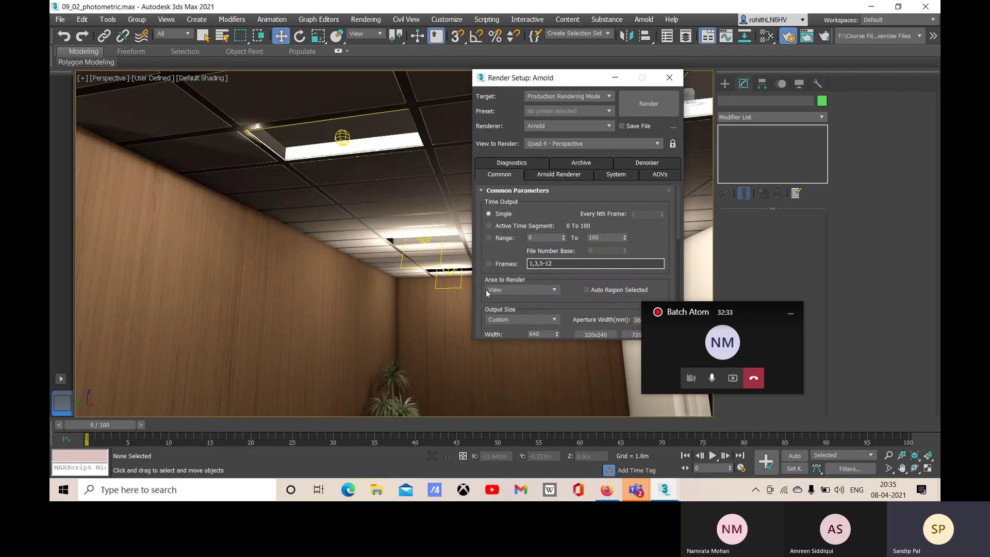
click(648, 104)
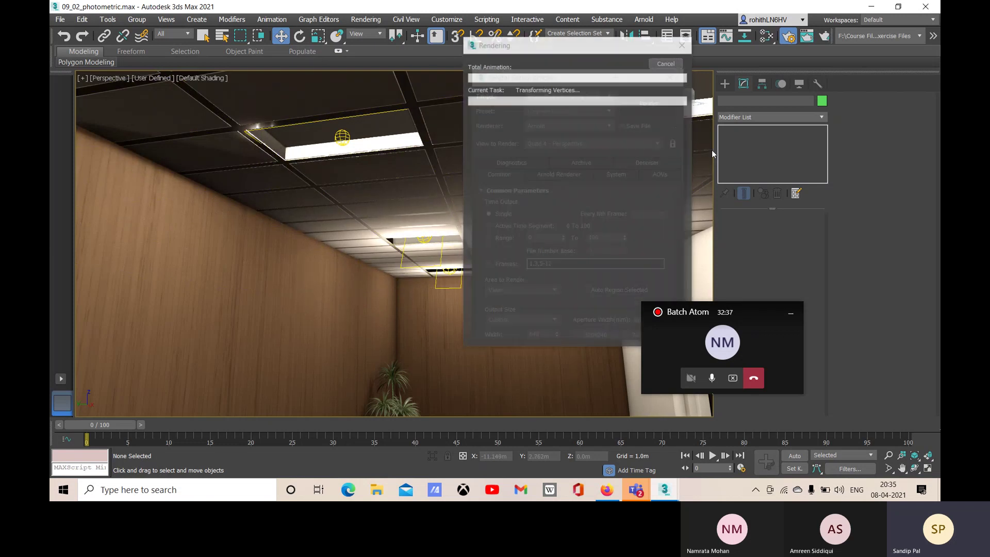
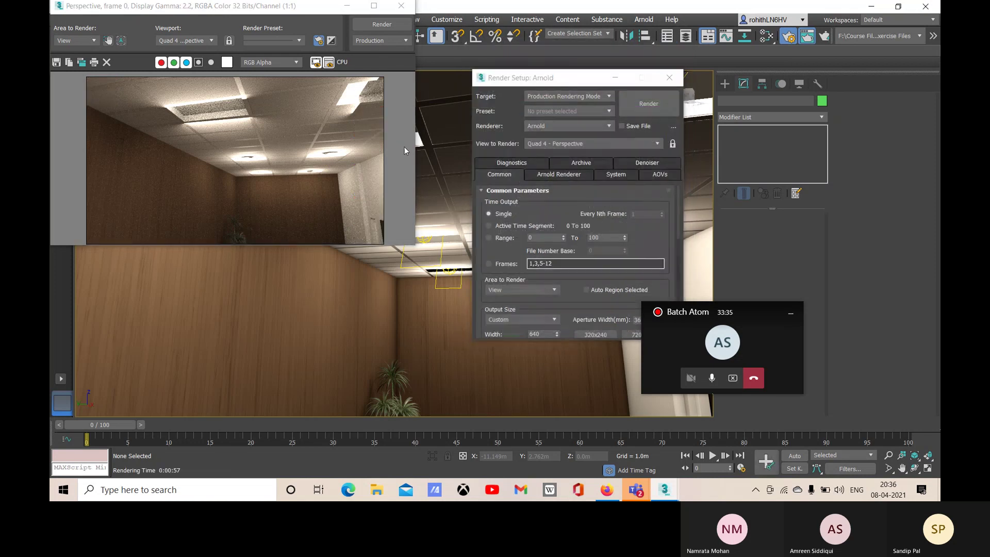
Step: Close the Rendered Frame Window and Render Setup, then select TPhotometricLight006 in Top view
click(401, 6)
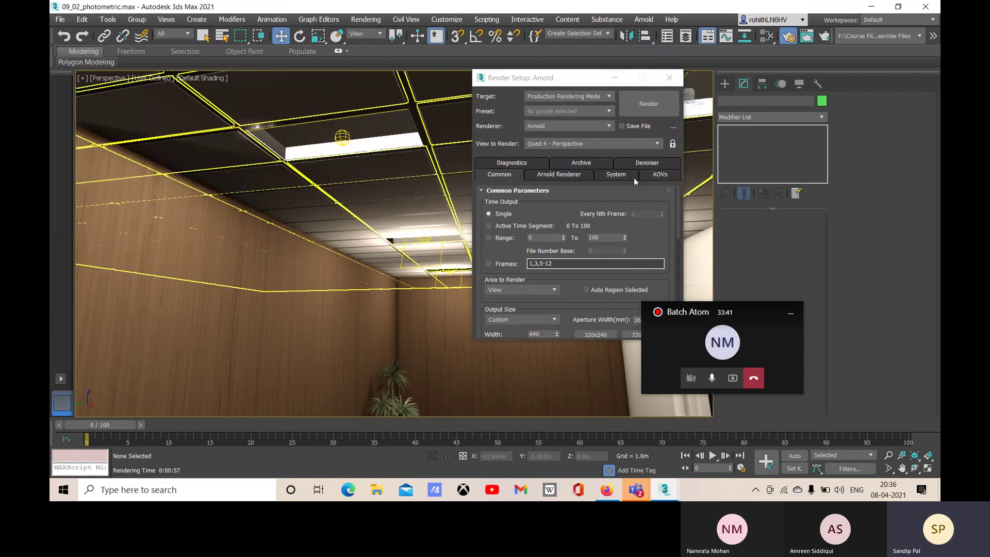
click(669, 77)
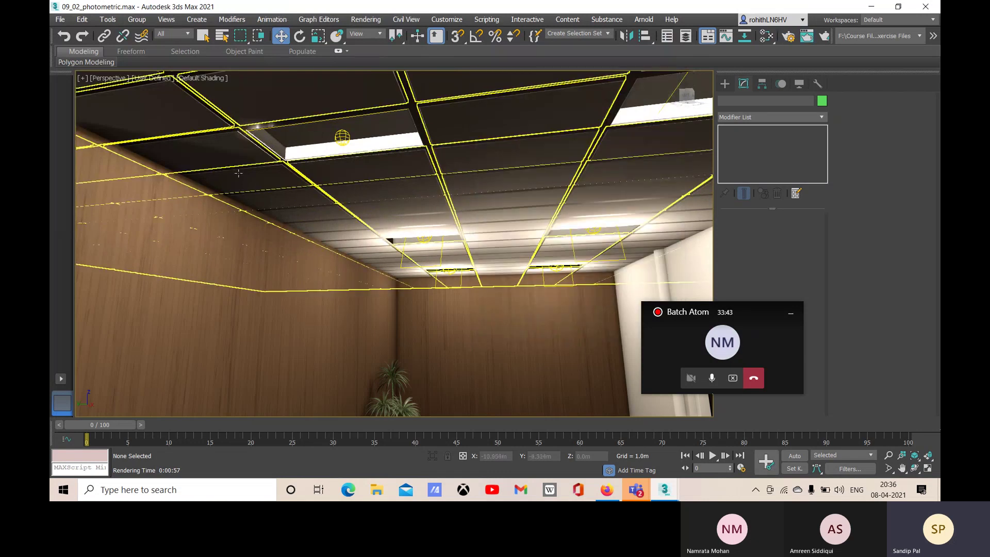
click(256, 126)
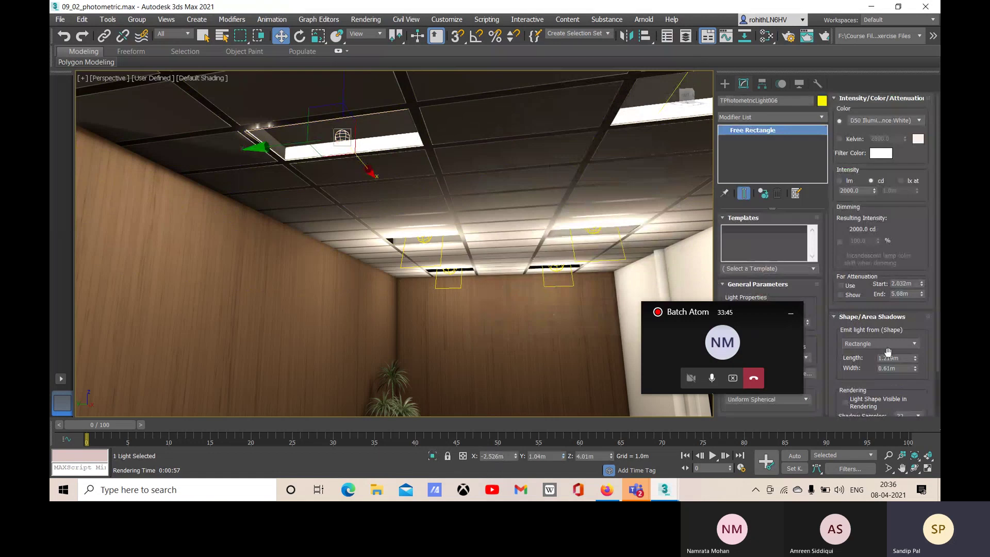
key(t)
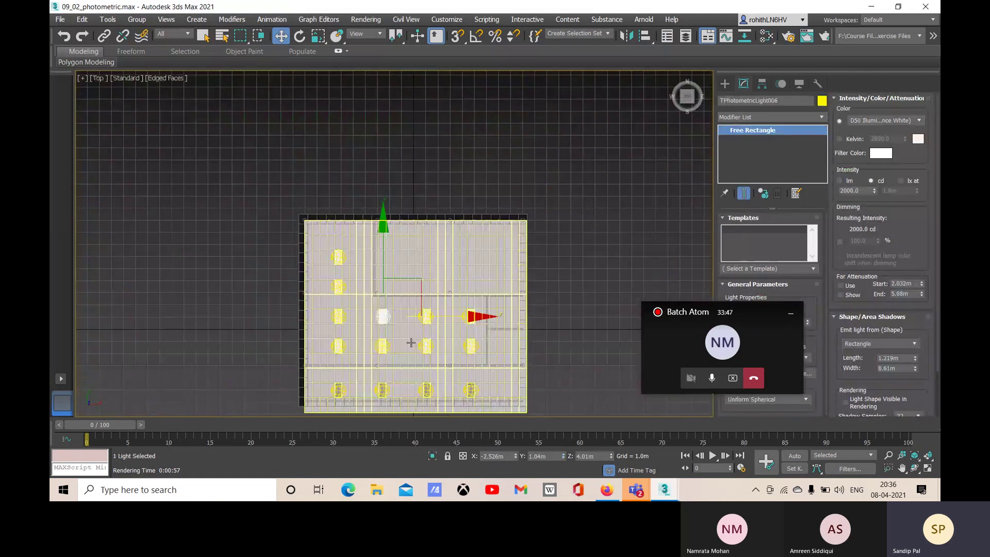
Step: Shift TPhotometricLight006 slightly right along X over its ceiling tile
scroll(387, 326, up, 4)
scroll(387, 326, up, 4)
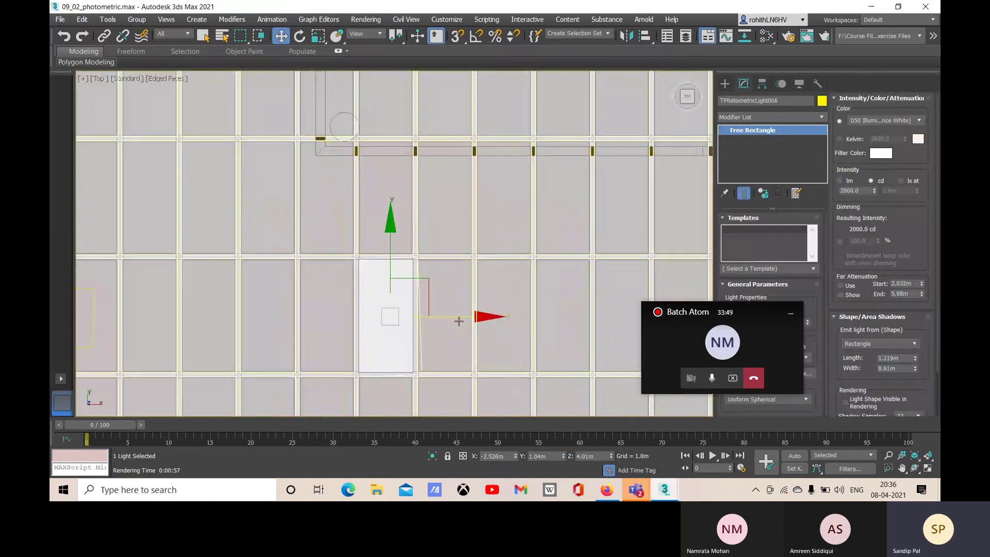
click(446, 318)
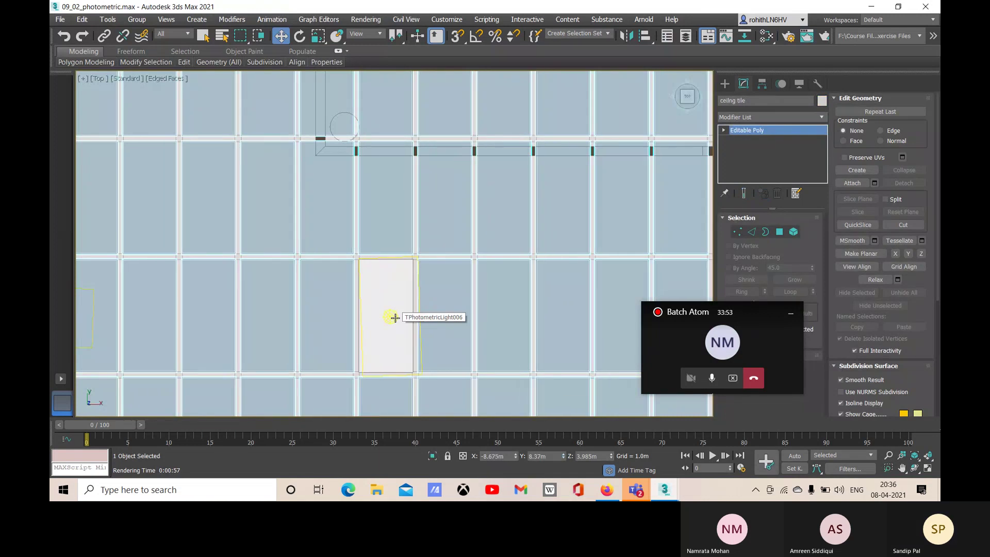
click(395, 318)
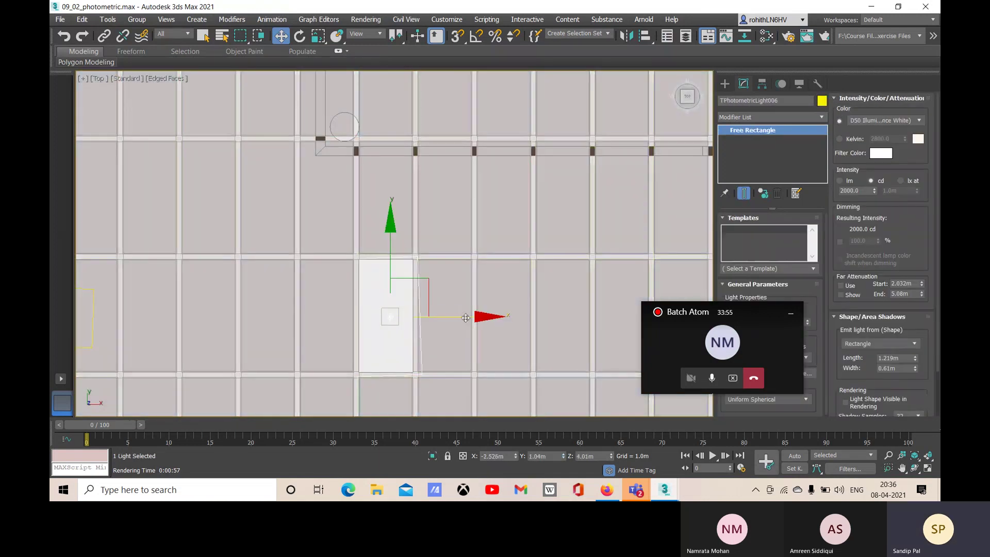
mouse_move(458, 318)
mouse_down()
mouse_move(524, 306)
mouse_move(457, 305)
mouse_up()
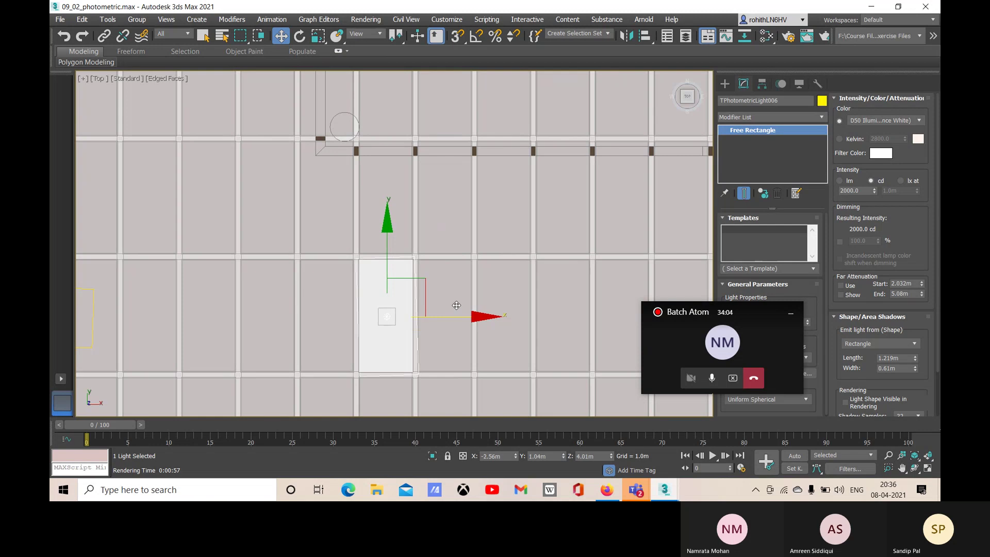
click(162, 80)
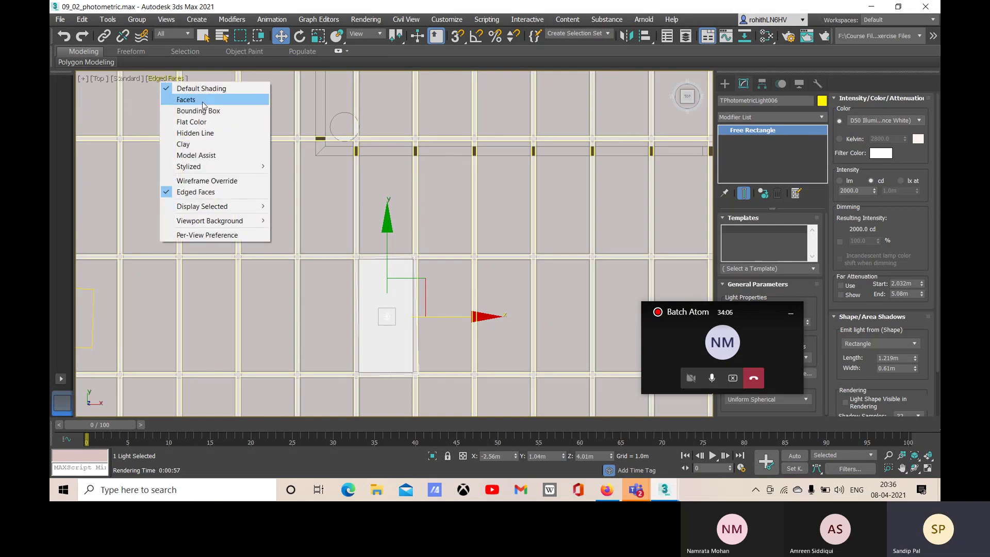
Step: Switch the viewport to Wireframe Override and rotate the light slightly around Z
click(196, 181)
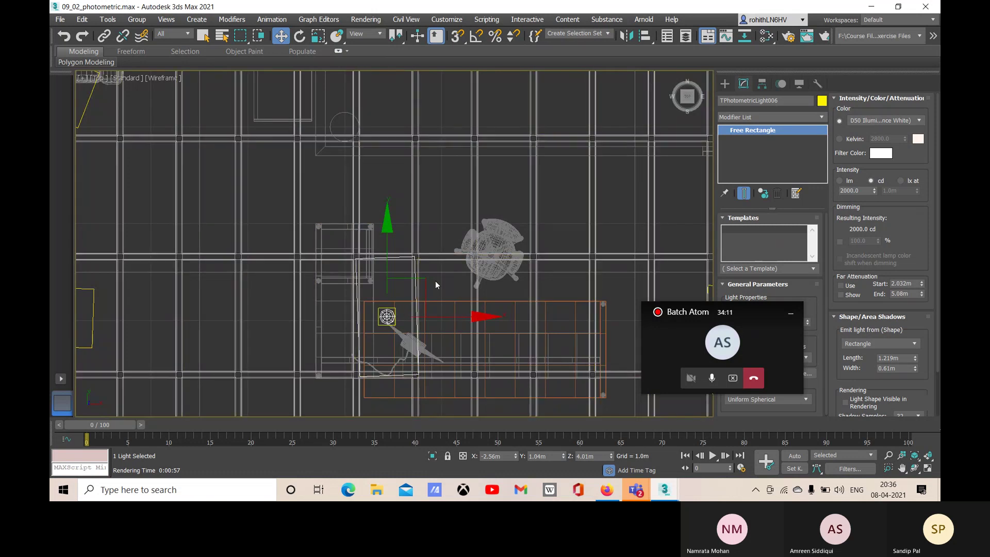
key(e)
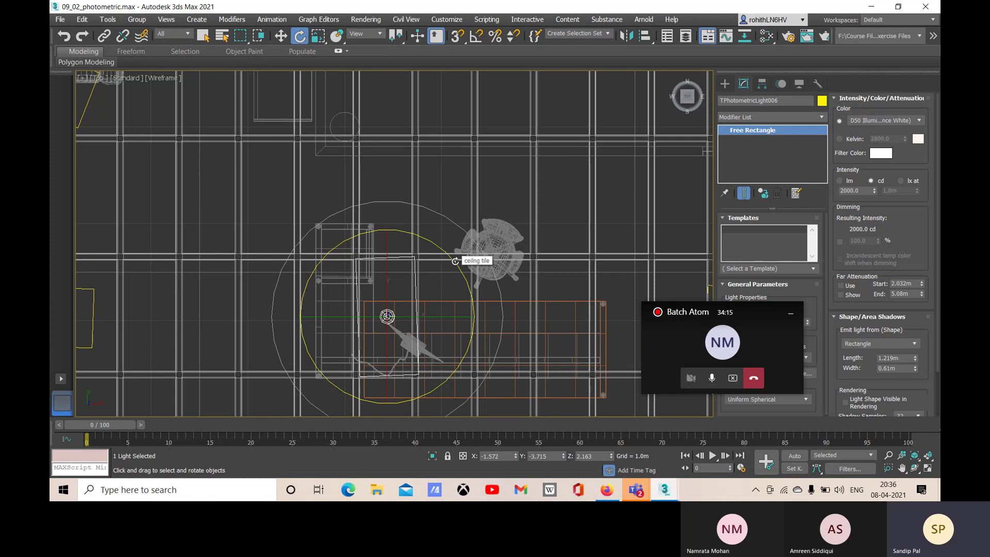
drag(454, 264, 455, 263)
drag(455, 263, 455, 265)
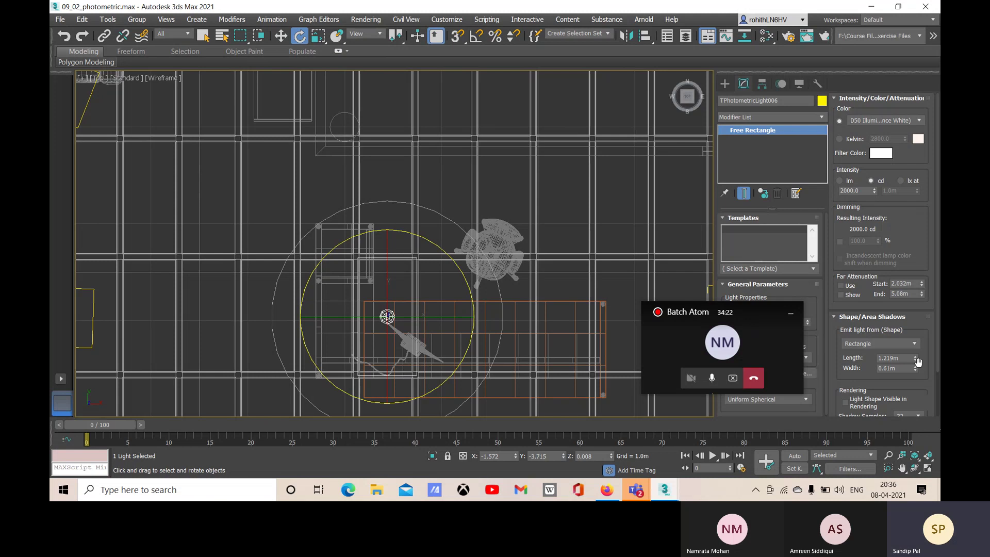
Step: Shorten the light's length to about 1.134 m and narrow its width to 0.522 m
drag(915, 361, 916, 361)
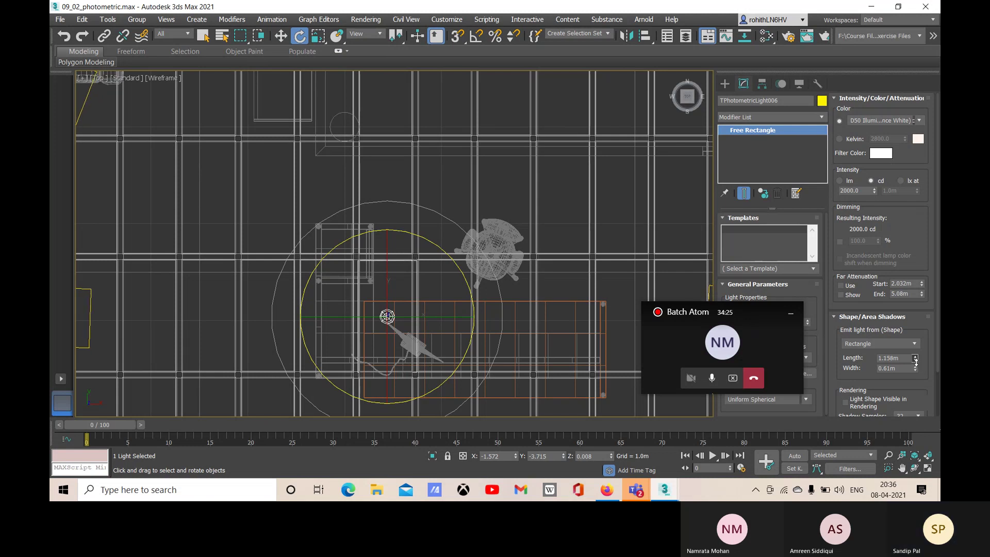
drag(915, 370, 915, 372)
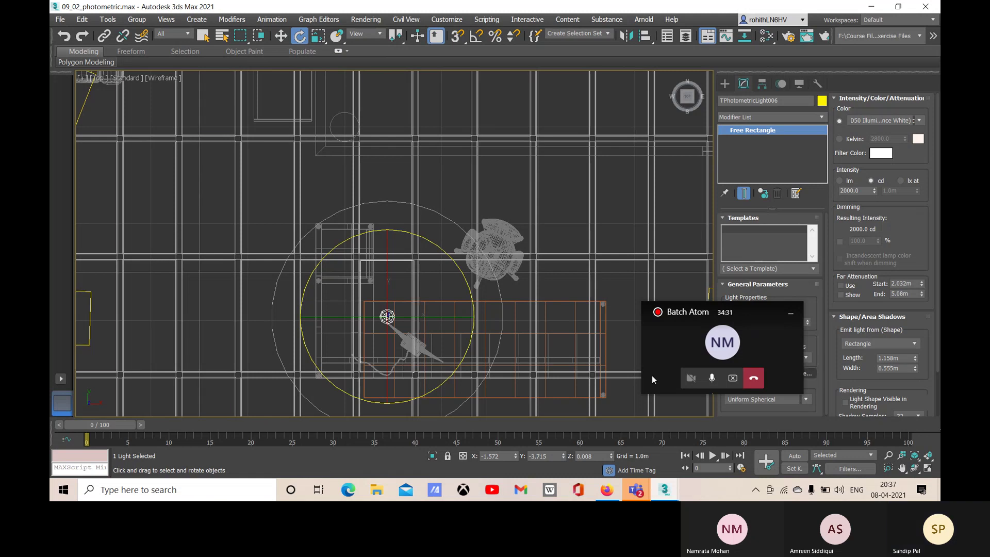
key(w)
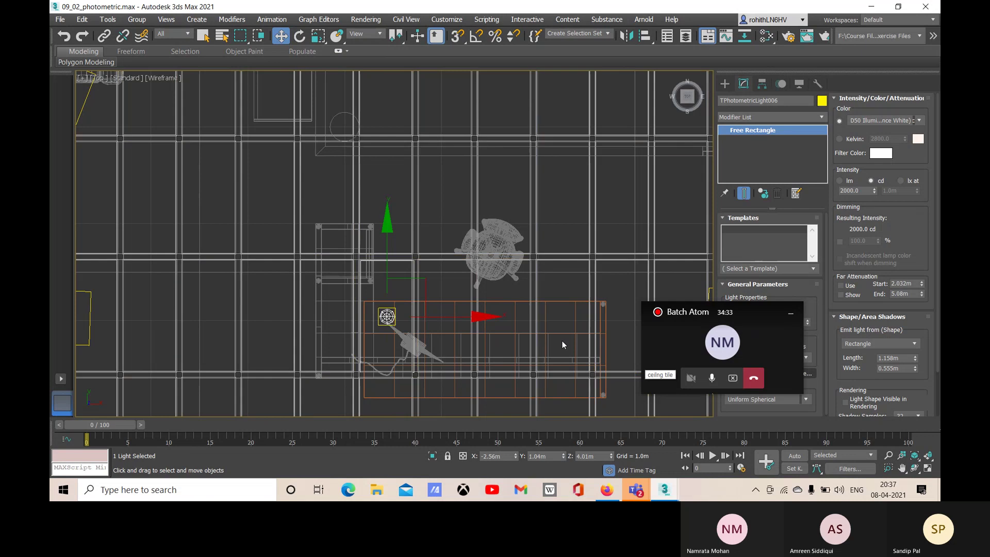
drag(449, 316, 448, 316)
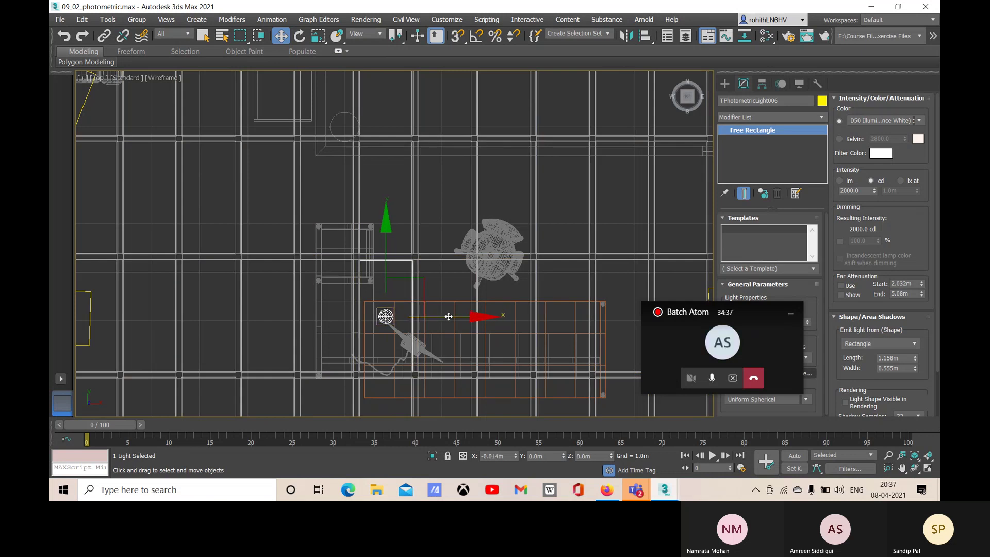
click(915, 370)
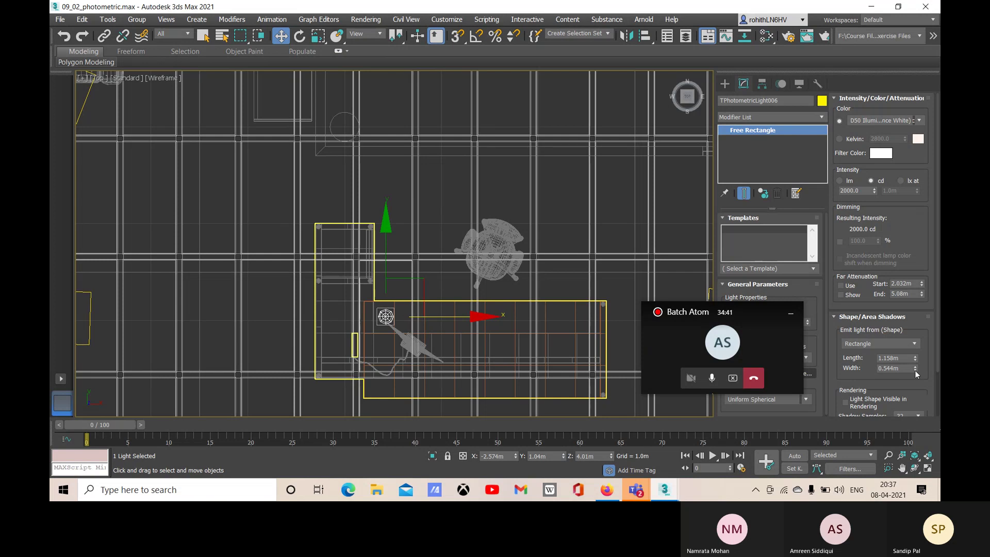
click(915, 371)
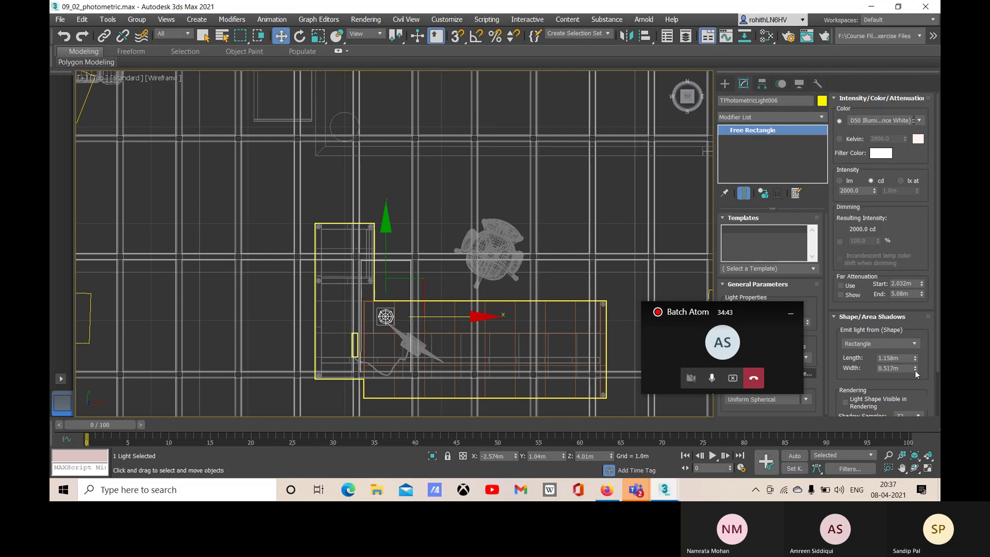
click(916, 366)
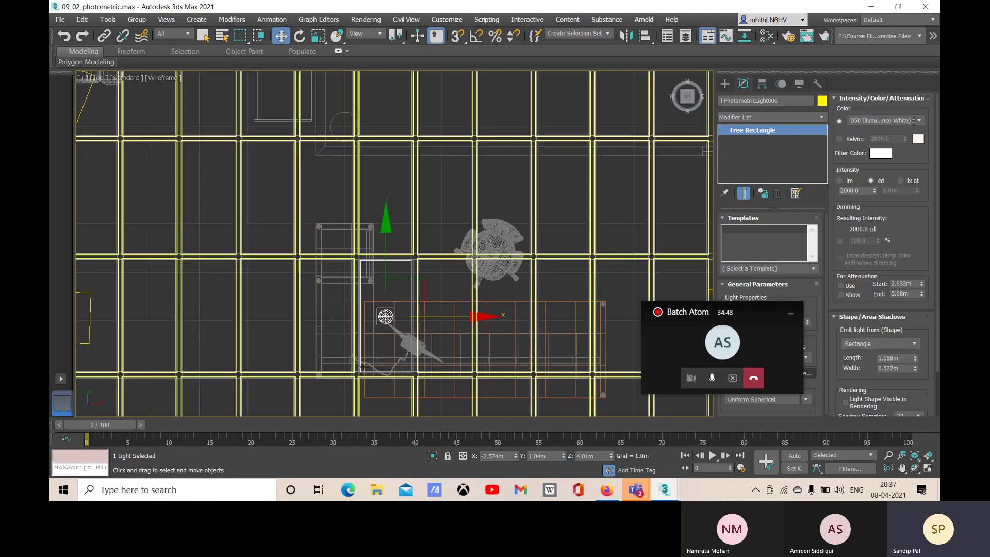
Step: Set the light's length to 1.147 m and nudge it to fit the ceiling opening
drag(387, 259, 386, 259)
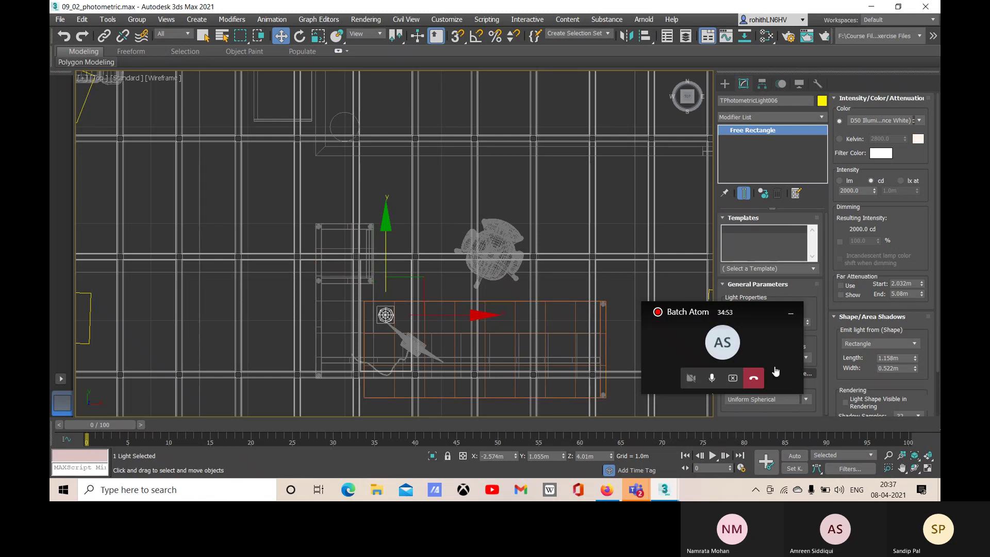
click(915, 360)
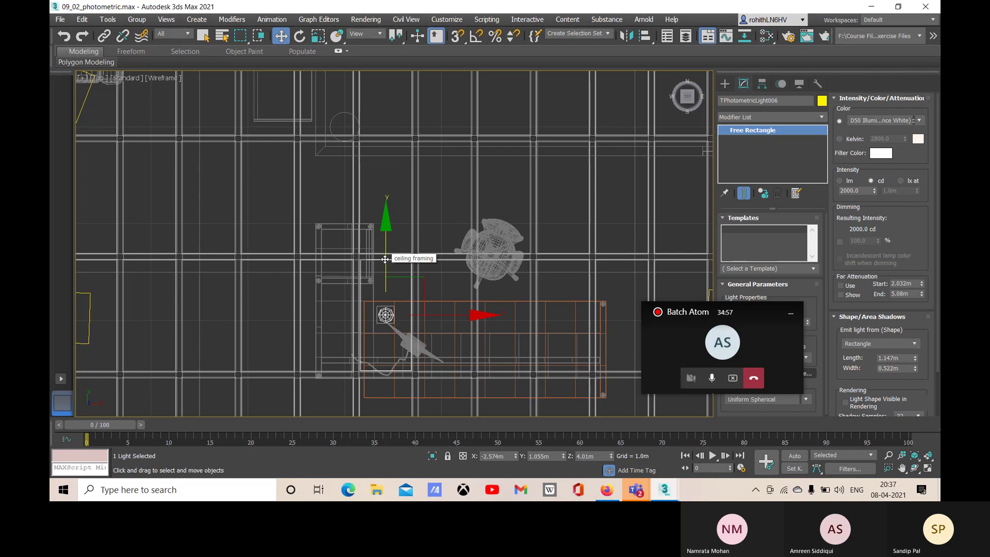
drag(385, 260, 385, 260)
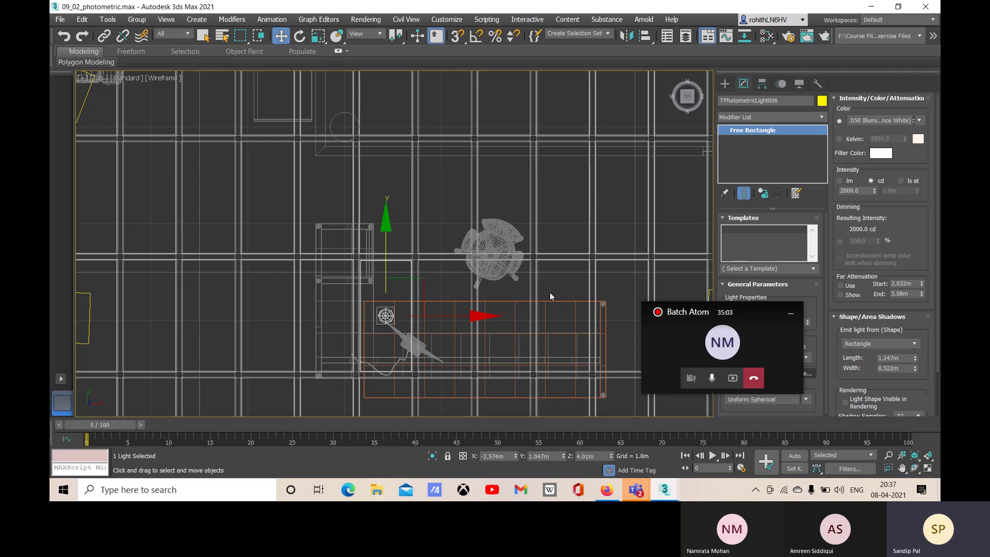
key(p)
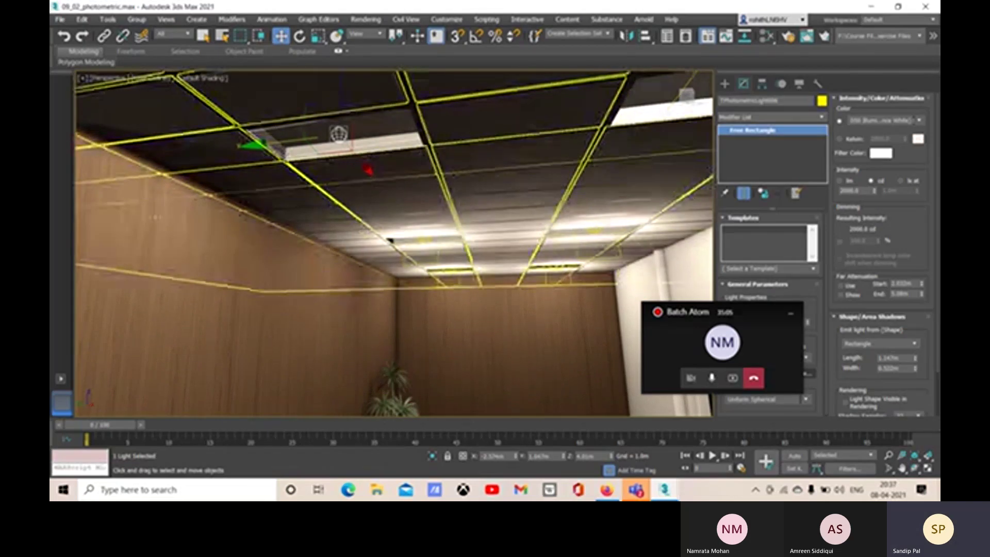
Step: In Left view, tilt the light to -4 degrees on X and adjust its Z rotation
key(l)
scroll(390, 317, up, 4)
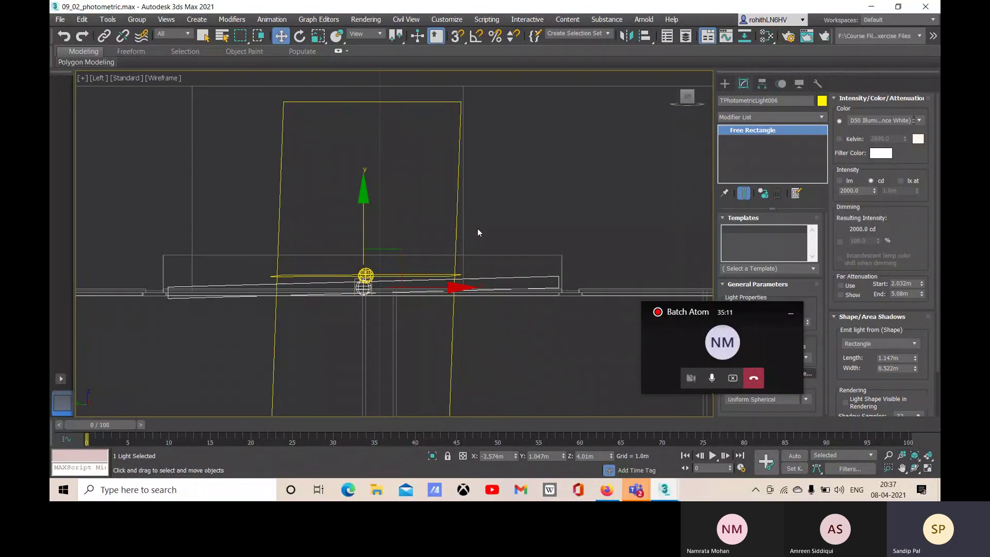
key(e)
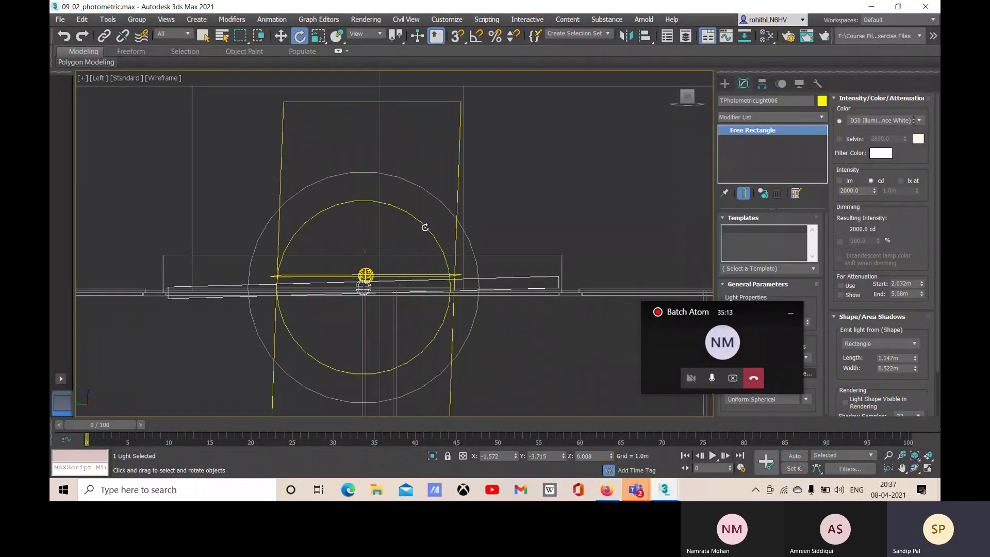
drag(425, 227, 422, 228)
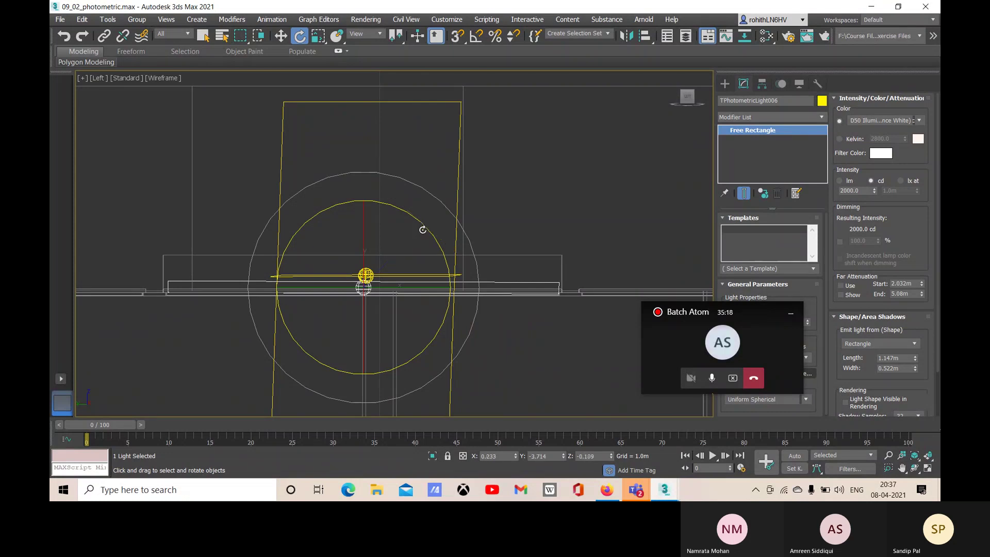
drag(362, 233, 361, 229)
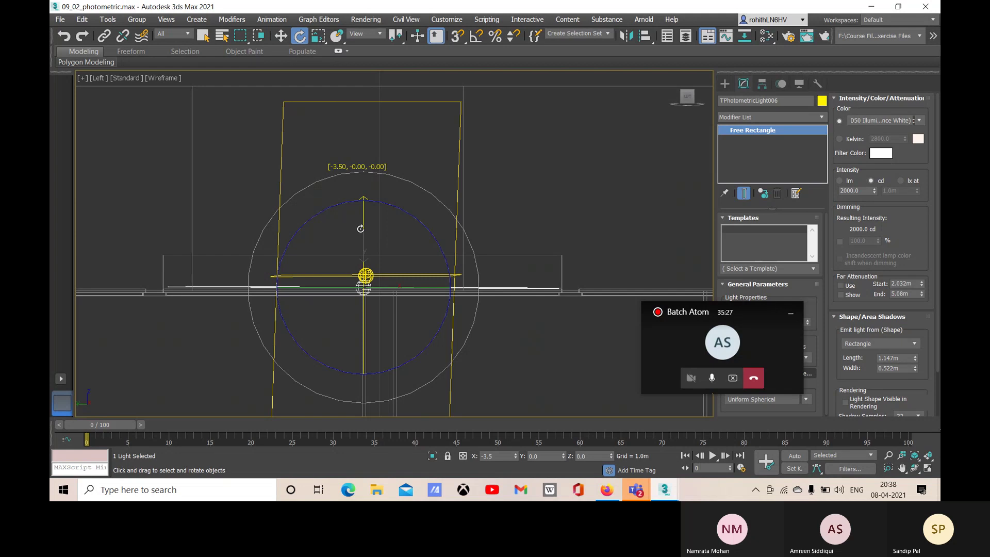
drag(361, 228, 360, 228)
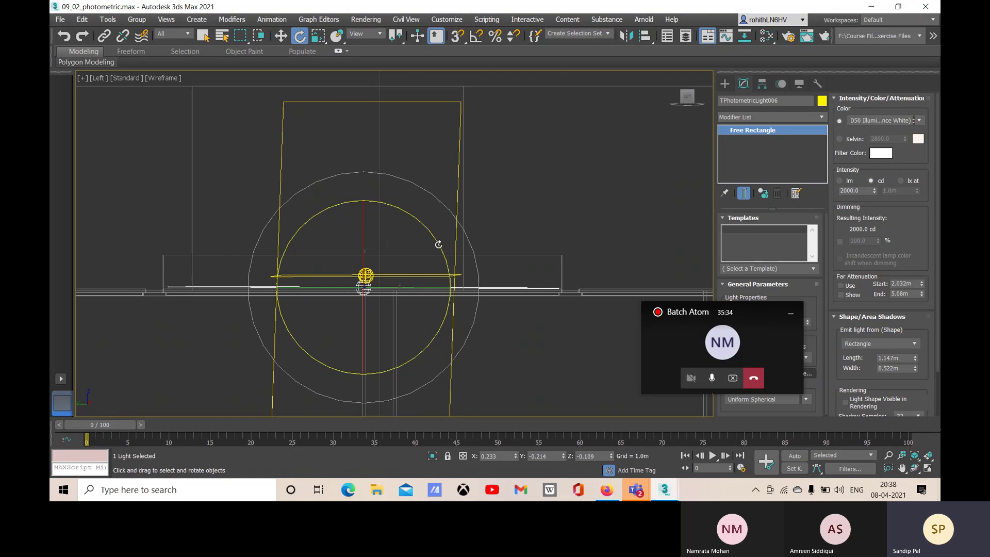
drag(439, 245, 438, 245)
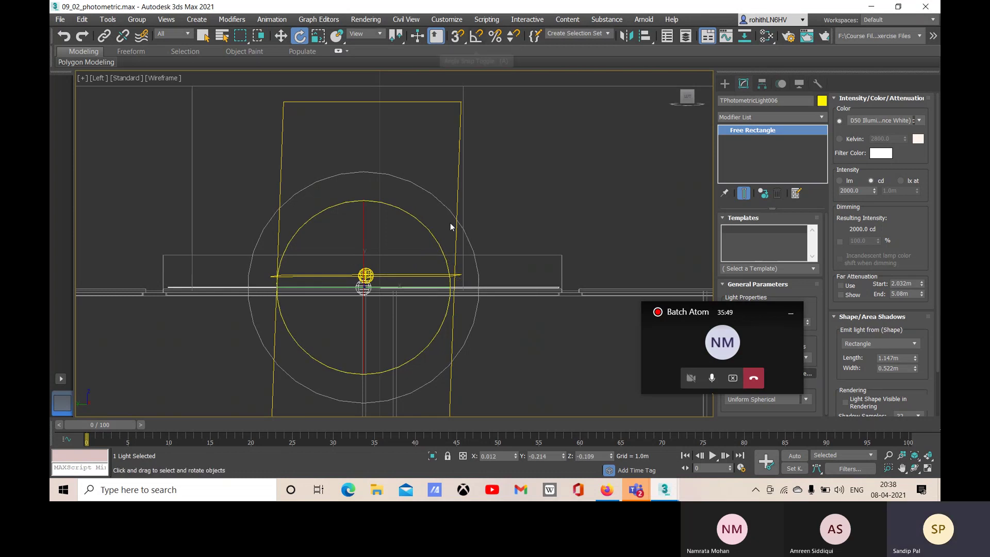
Step: Move the light to about 3.99 m, inside its ceiling opening, and return to Perspective
key(w)
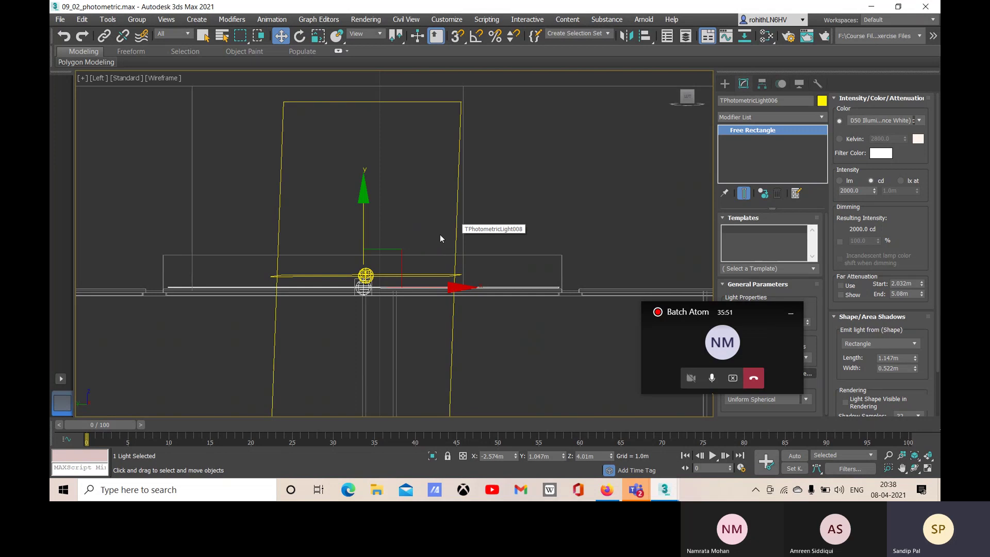
drag(363, 212, 362, 218)
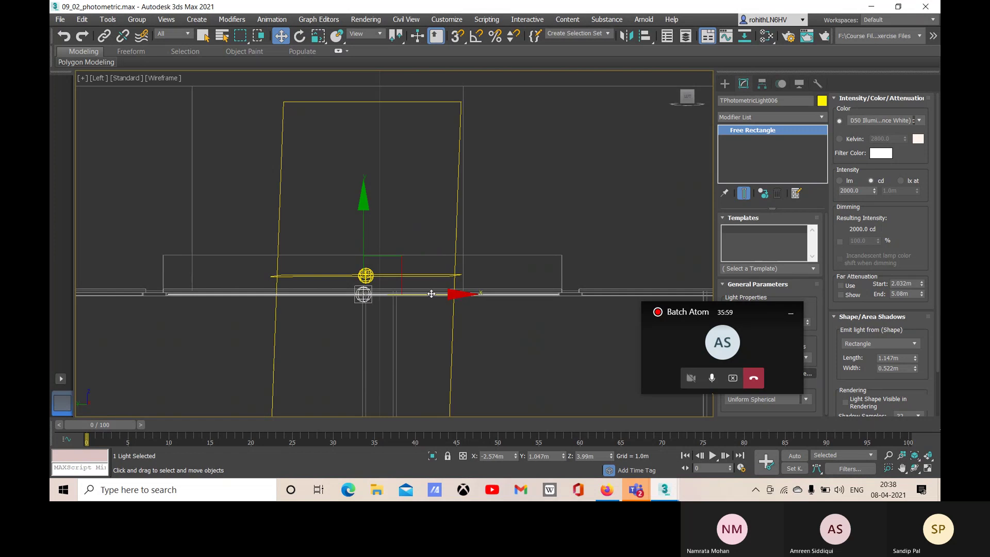
drag(432, 294, 431, 294)
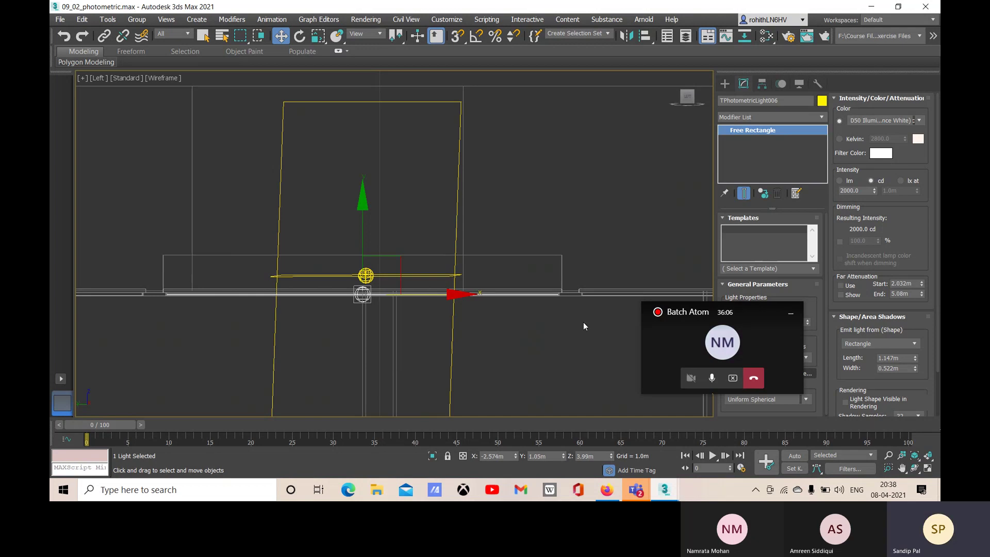
key(p)
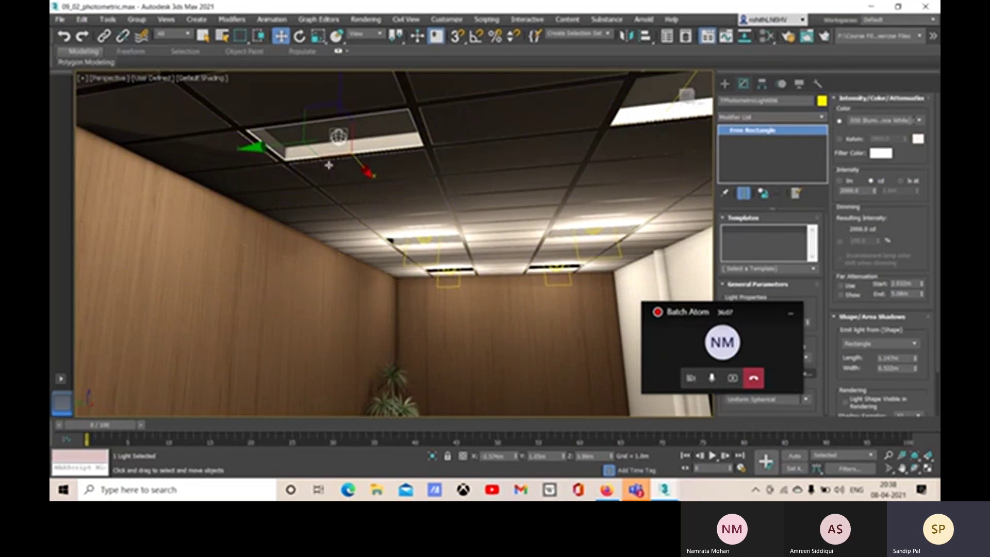
Step: Render an Arnold test frame of the Perspective view from Render Setup
click(788, 35)
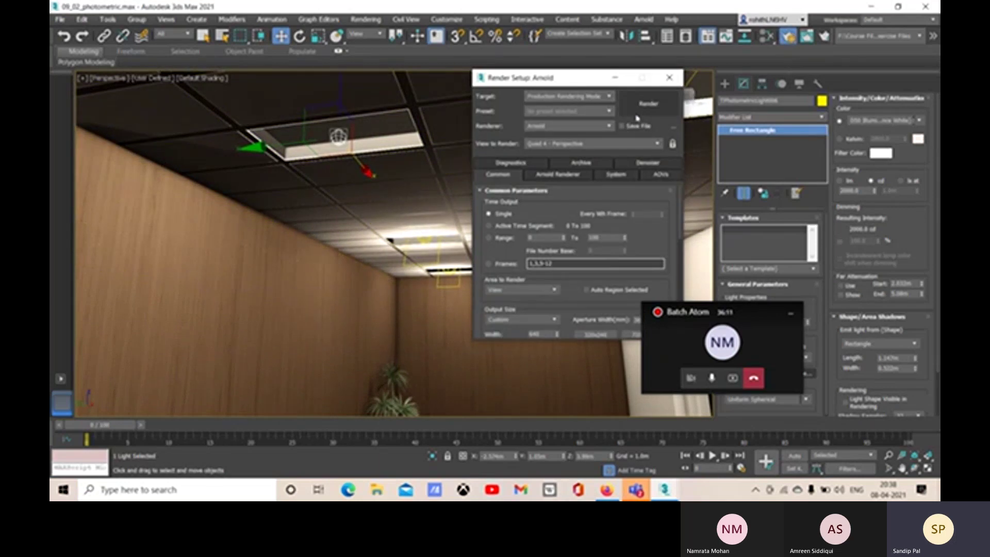
click(655, 108)
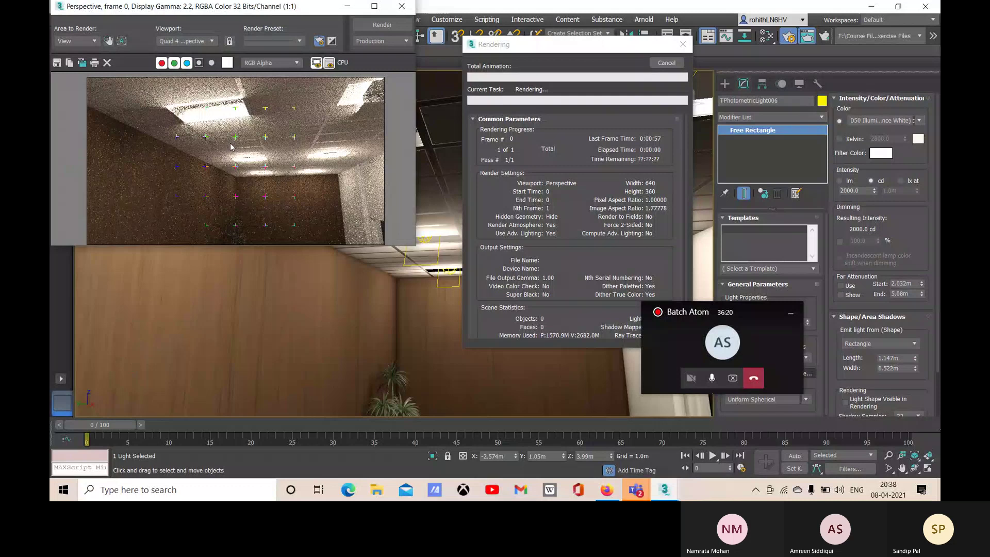
drag(226, 13, 799, 101)
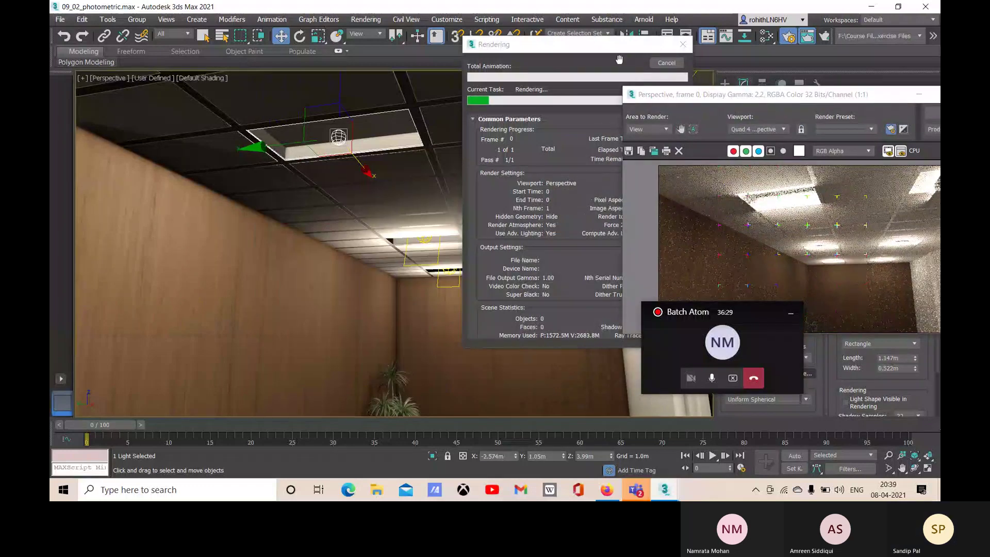
drag(542, 52, 489, 50)
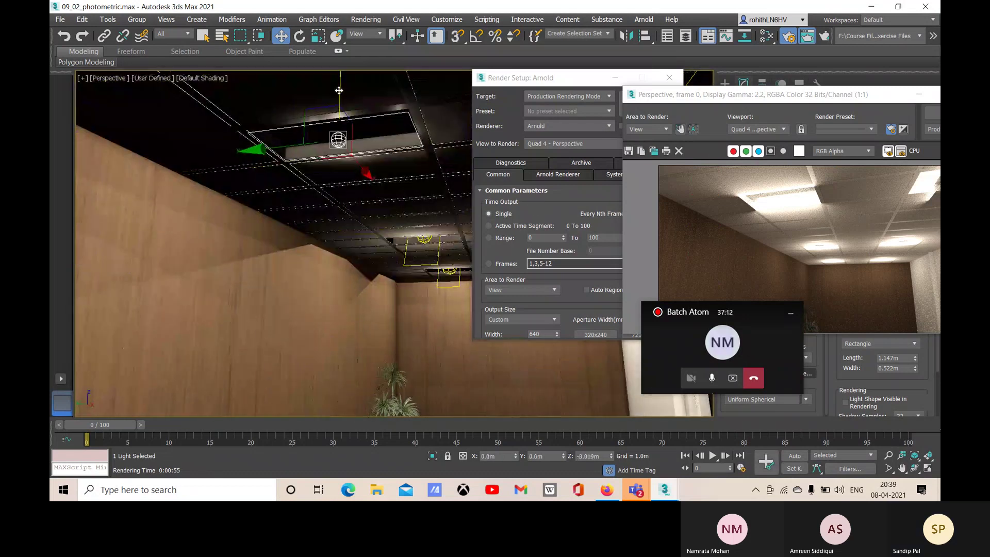
Step: Render the frame again and rearrange the frame and Render Setup windows
drag(796, 99, 726, 71)
click(879, 81)
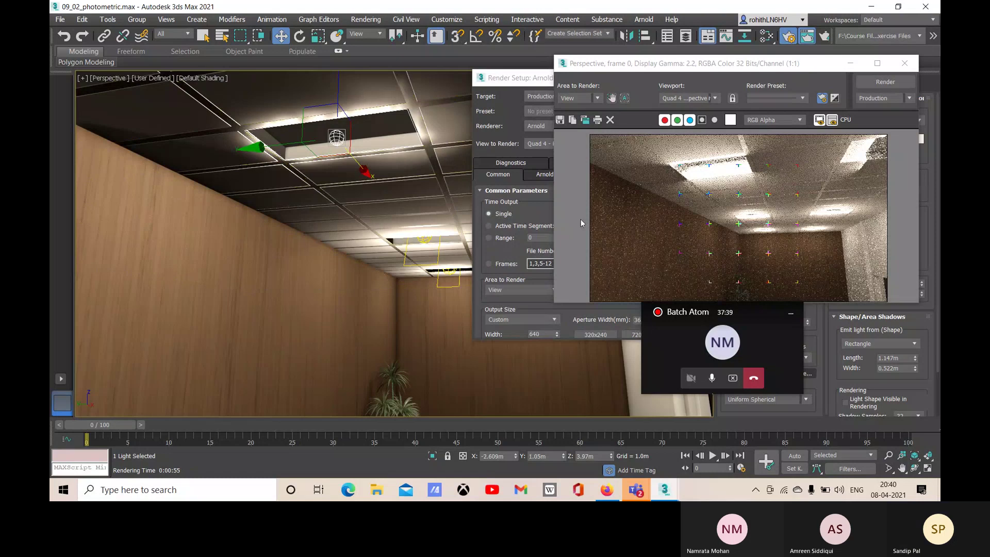
drag(692, 66, 763, 59)
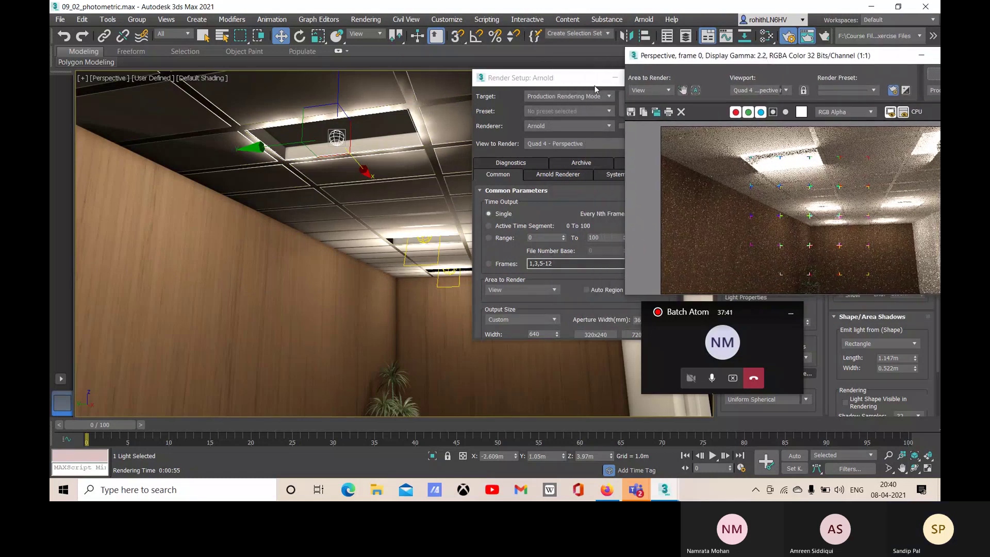
drag(584, 78, 519, 71)
Step: Set the render Target to ActiveShade Mode and slide the light 0.209 m along X
click(519, 89)
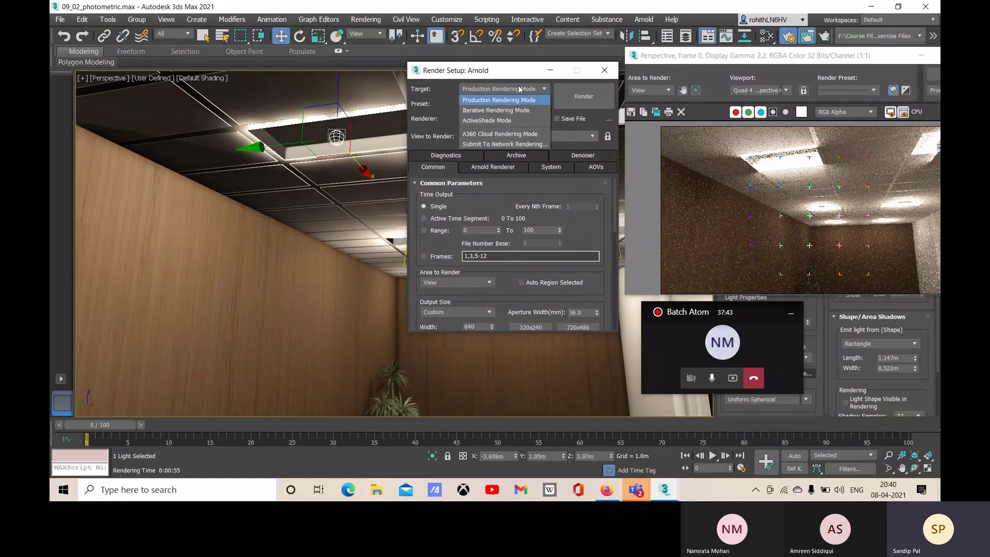
click(470, 124)
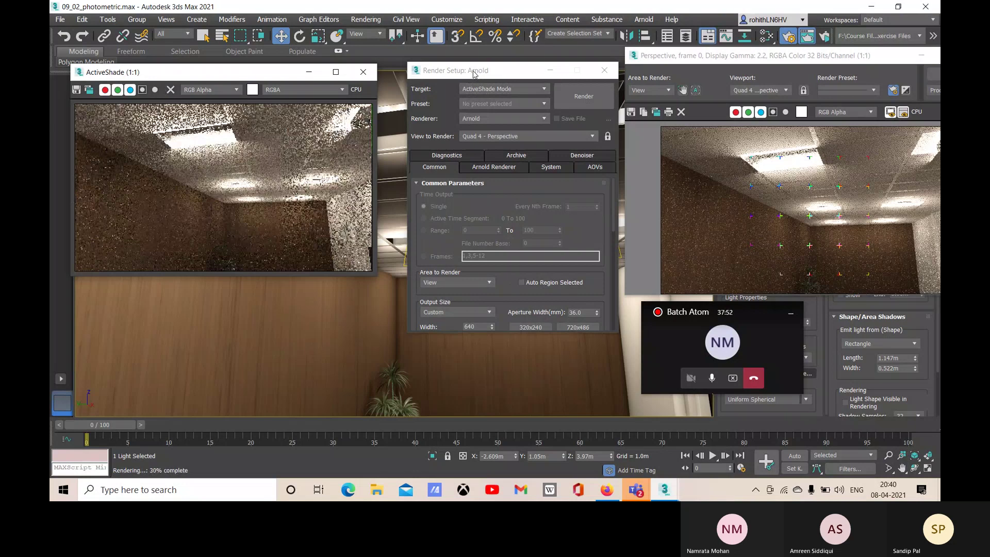
drag(475, 70, 671, 73)
click(237, 78)
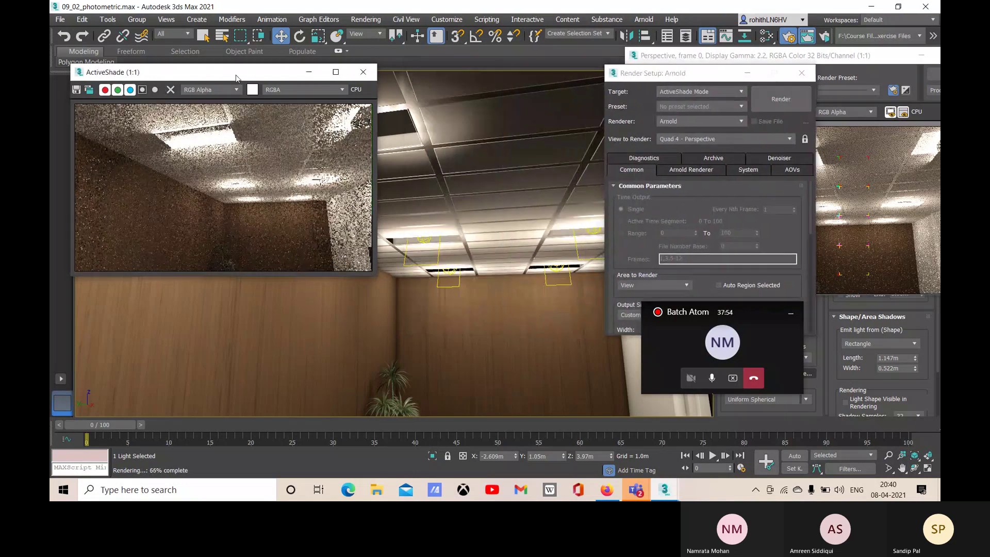
drag(236, 78, 157, 97)
drag(356, 157, 330, 147)
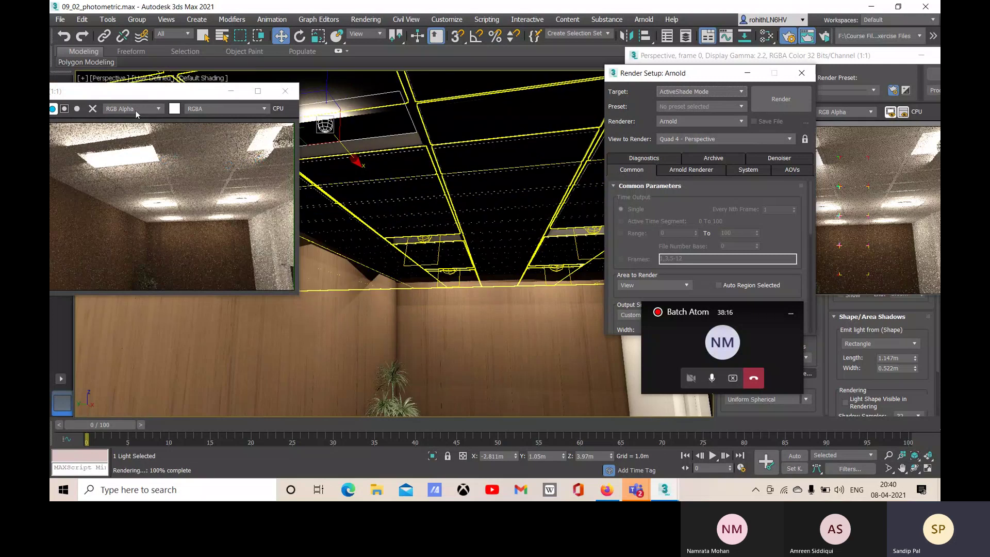
drag(355, 161, 367, 171)
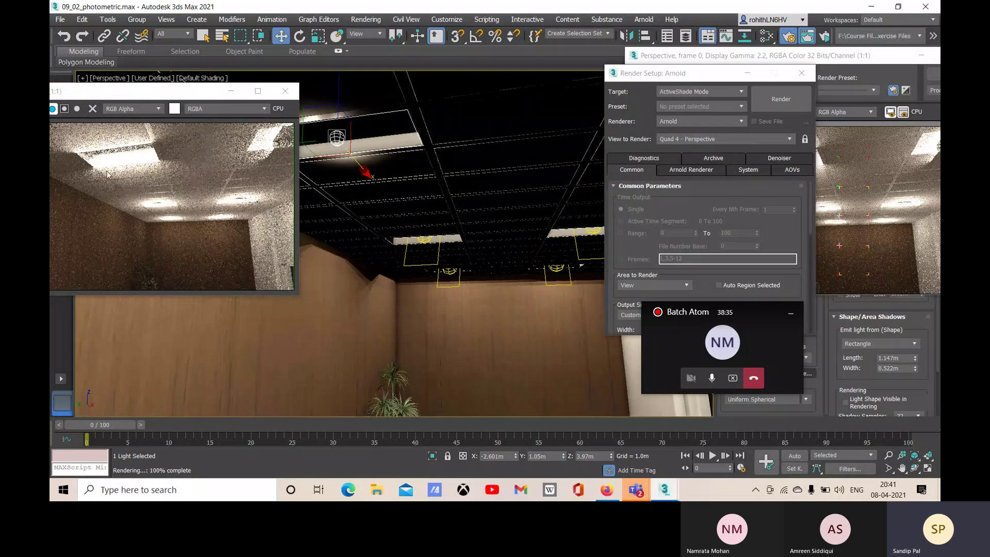
Step: Close ActiveShade, switch the viewport to PhysCamera001, and enlarge the Render Setup window
click(292, 96)
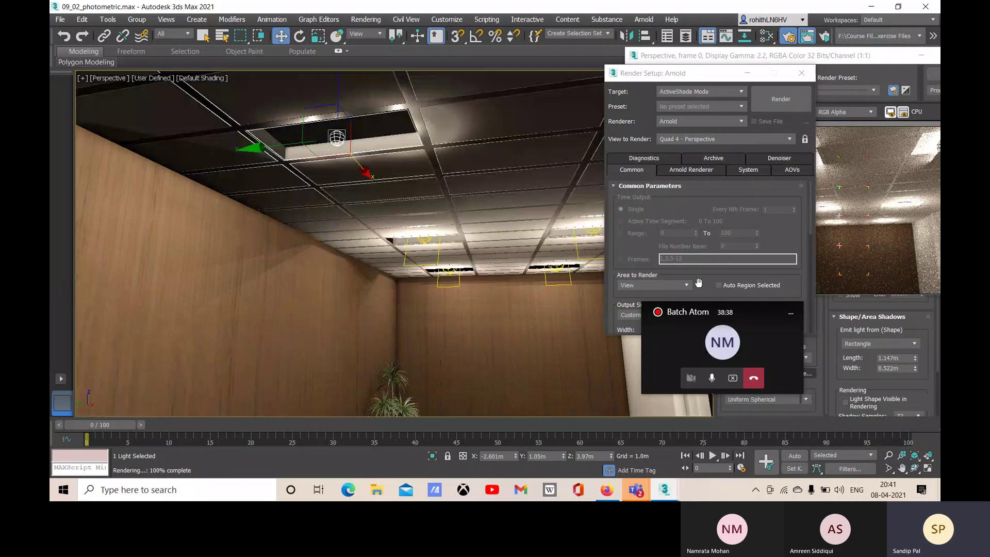
scroll(530, 282, down, 5)
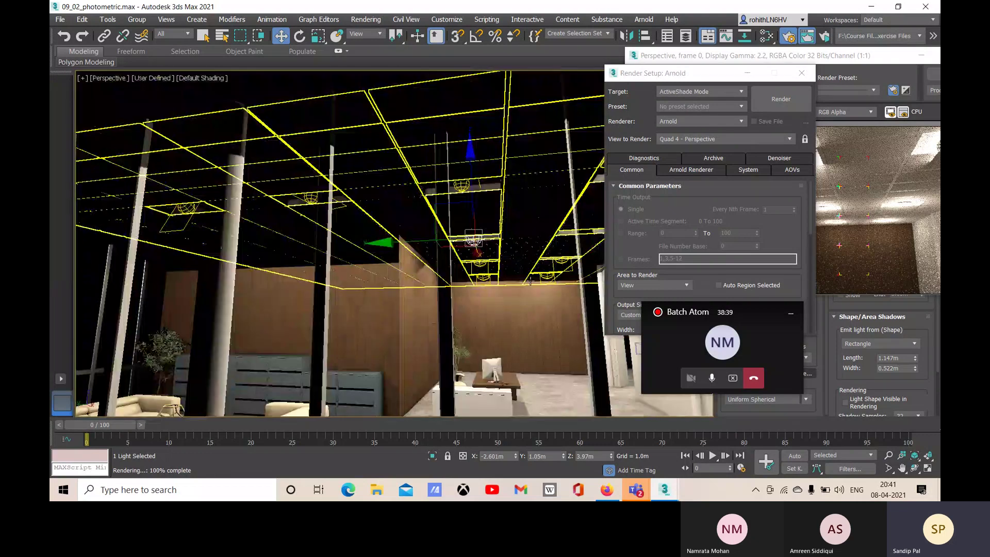
alt+middle_drag(530, 282, 497, 359)
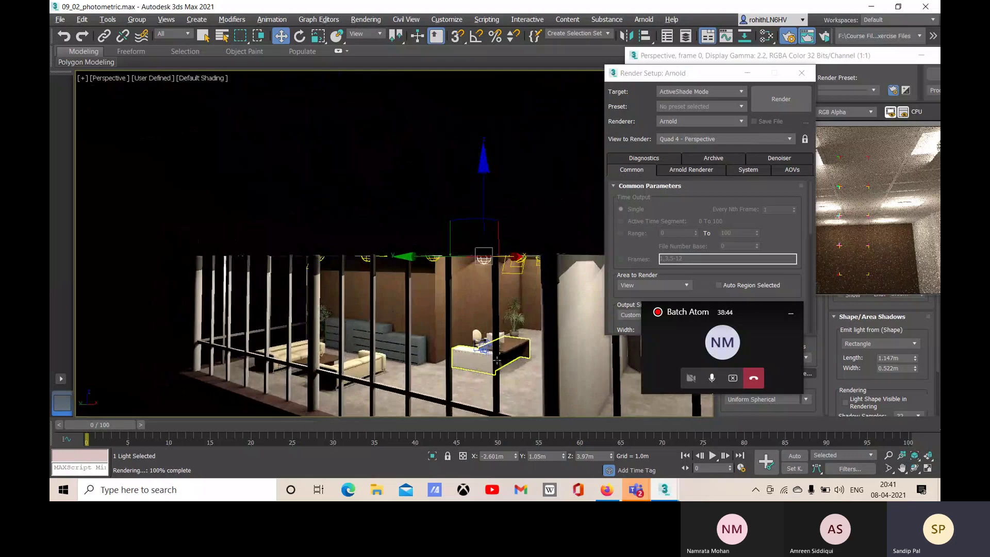
click(108, 81)
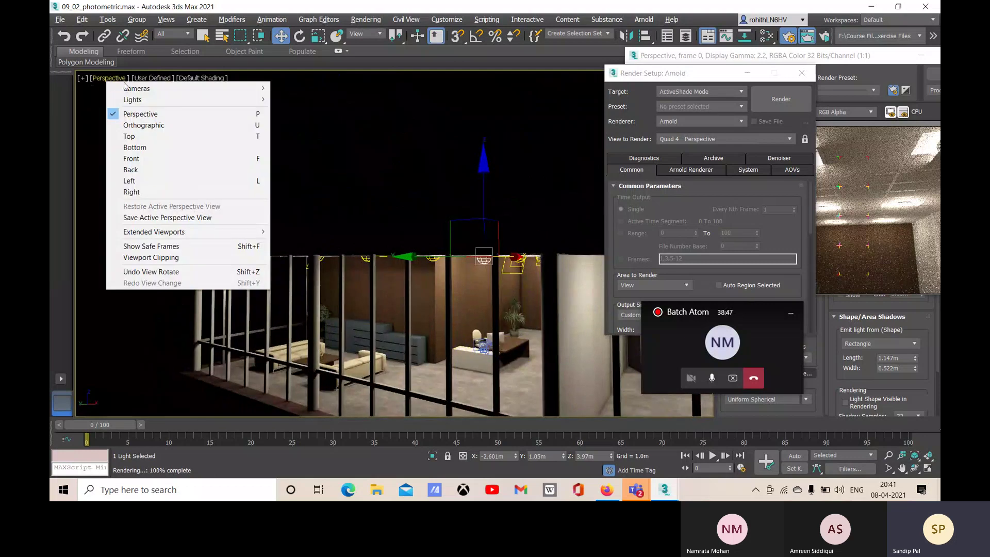
mouse_move(137, 89)
click(324, 88)
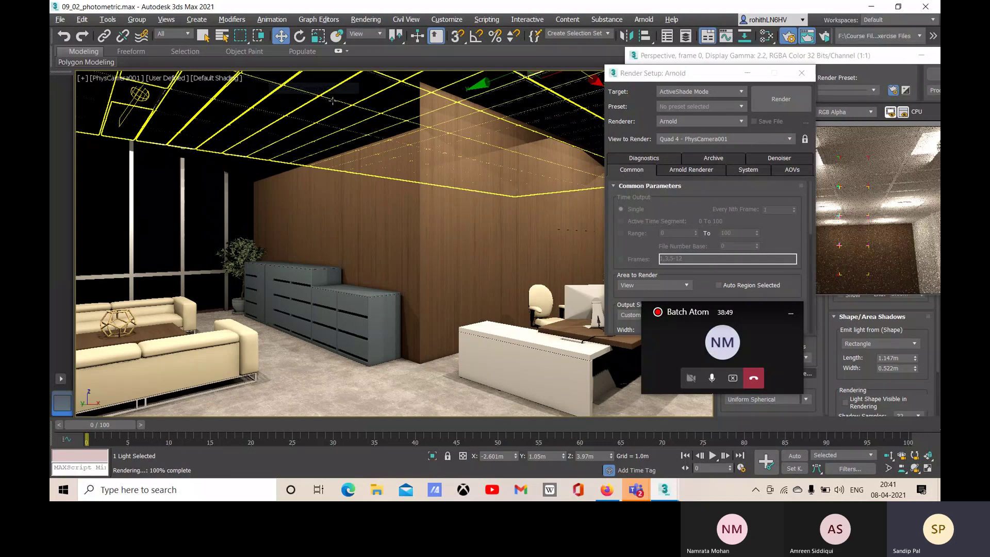
drag(670, 73, 377, 48)
drag(407, 309, 407, 390)
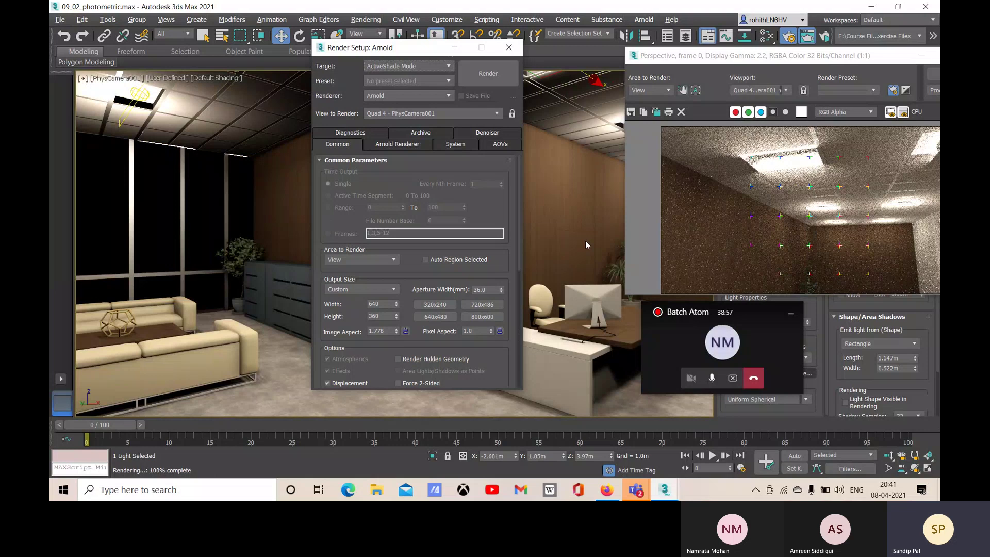
Step: Keep Arnold selected as the renderer and scroll down through Common Parameters
drag(406, 49, 386, 29)
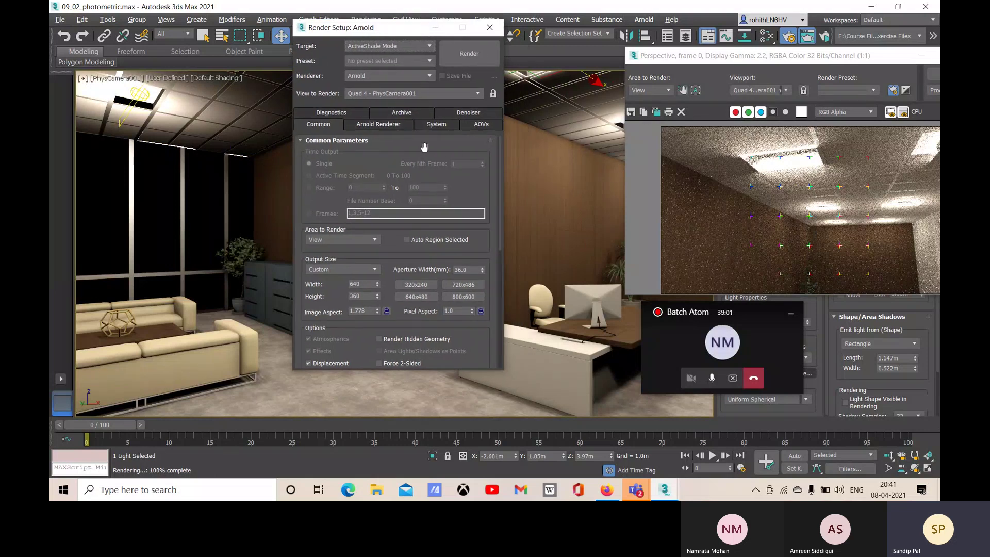
mouse_move(333, 27)
mouse_down()
mouse_move(324, 48)
mouse_move(321, 38)
mouse_up()
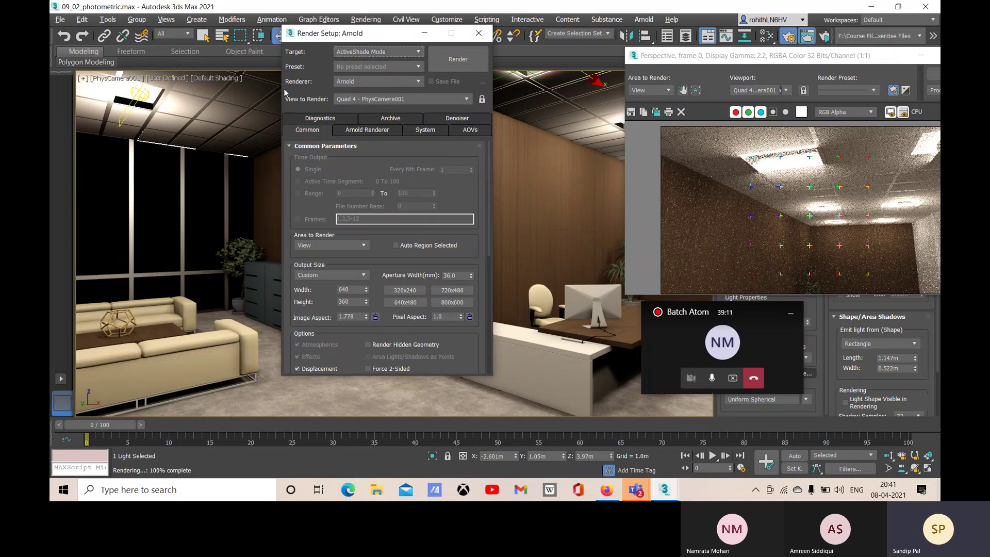
click(358, 83)
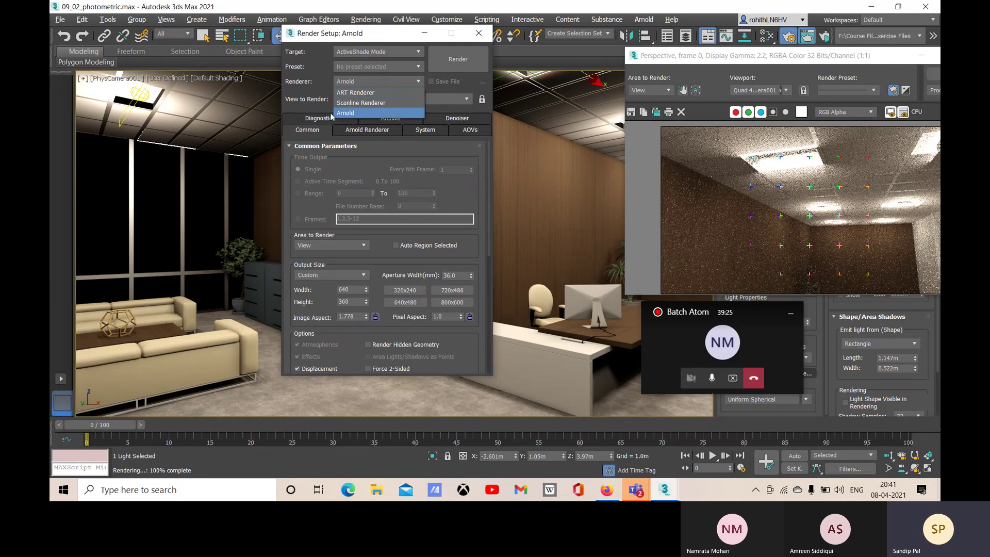
click(352, 117)
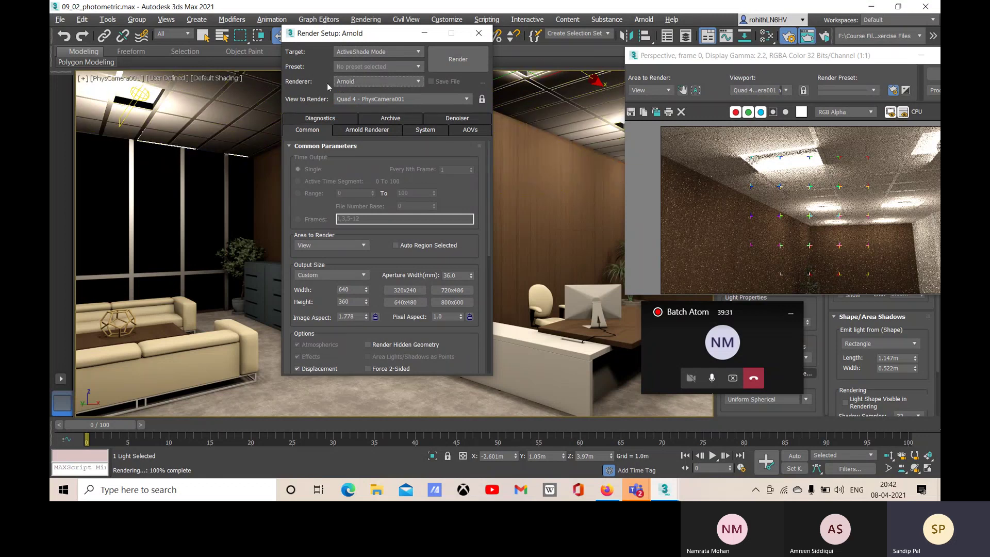
drag(349, 34, 352, 35)
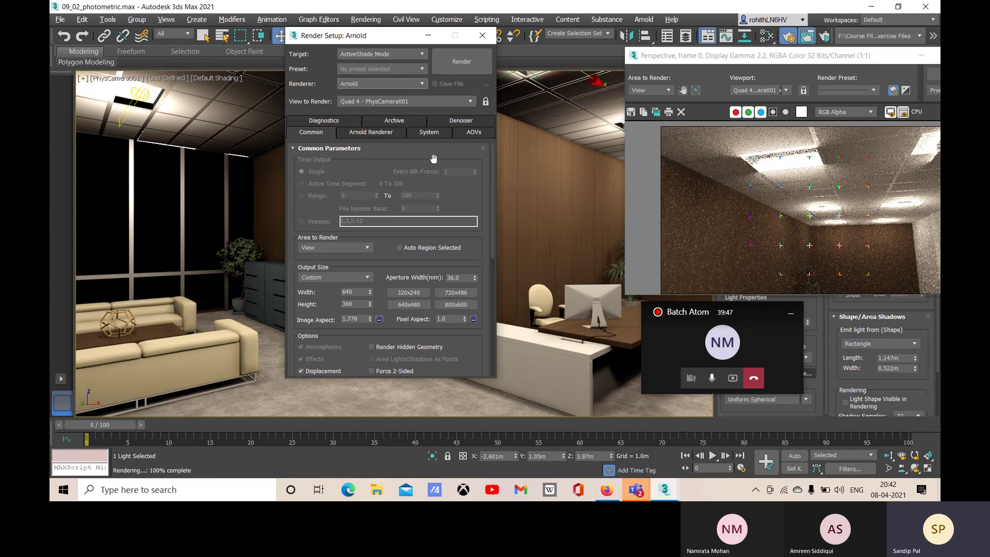
scroll(364, 255, down, 1)
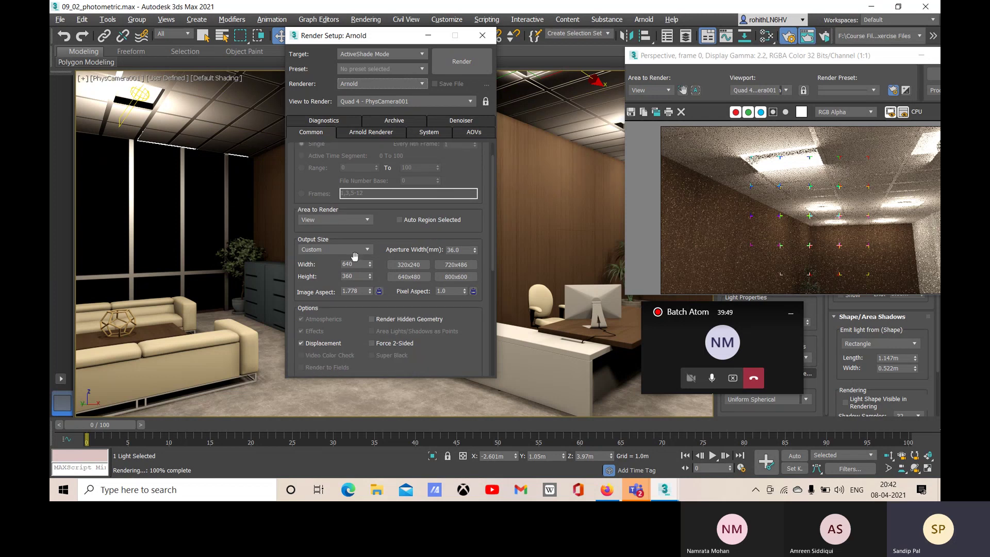
Step: Try a Region render area across the frame, then revert Area to Render to View
click(348, 221)
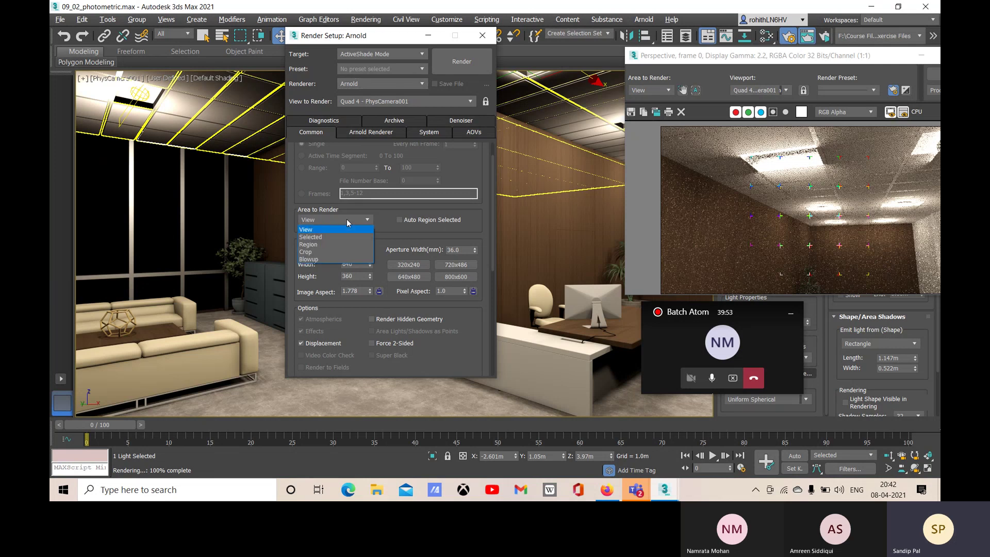
key(Escape)
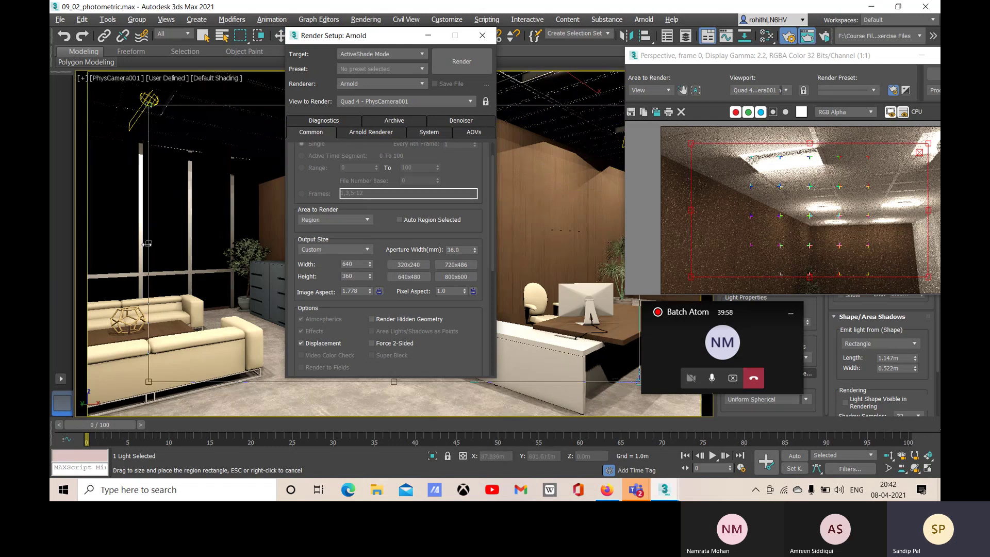
drag(149, 243, 118, 239)
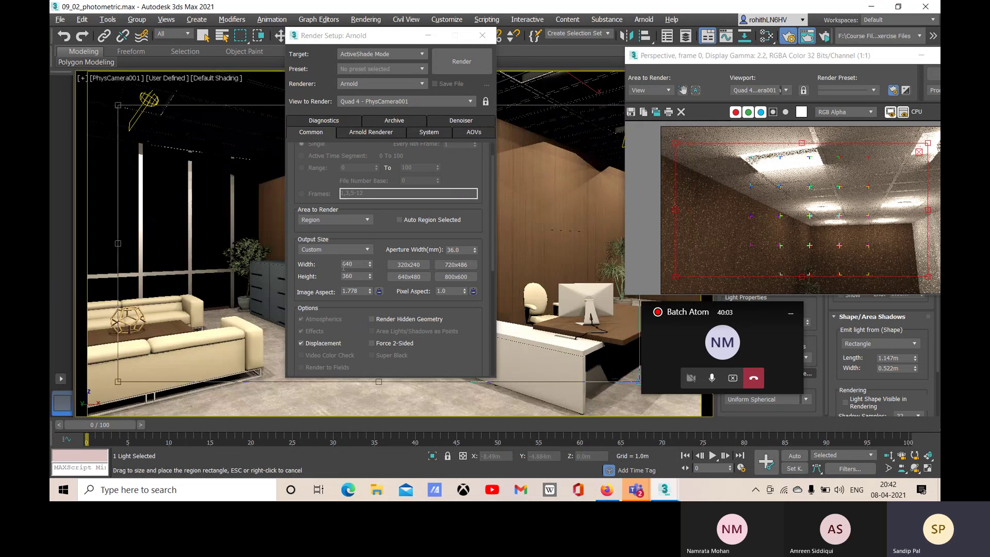
click(331, 220)
click(326, 230)
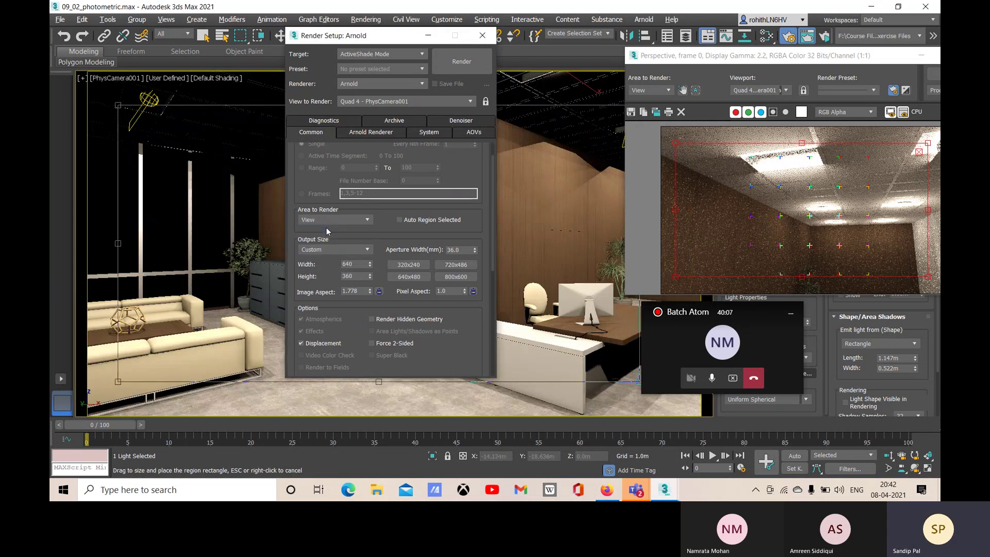
Step: Try Selected with the reception desk chosen, then set Area to Render back to View
click(325, 227)
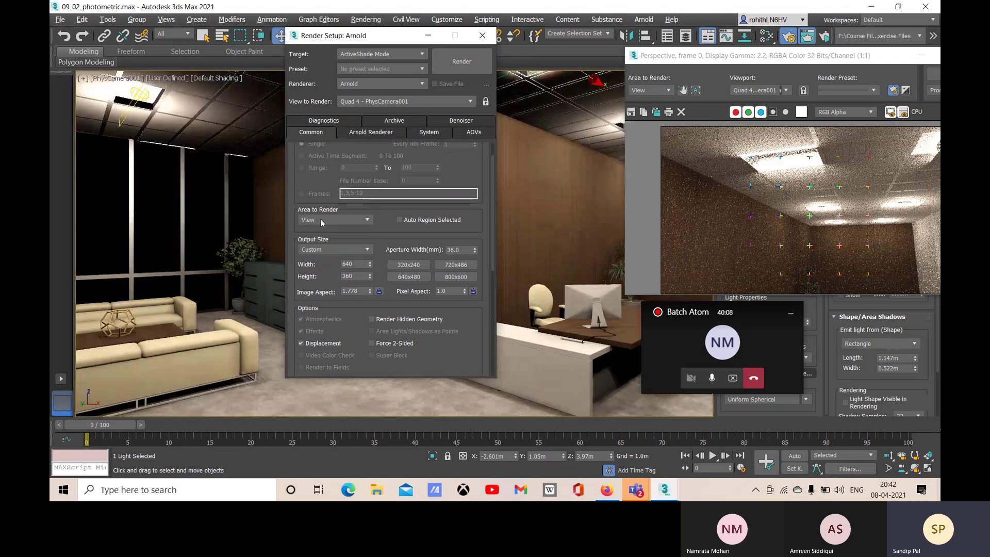
click(322, 238)
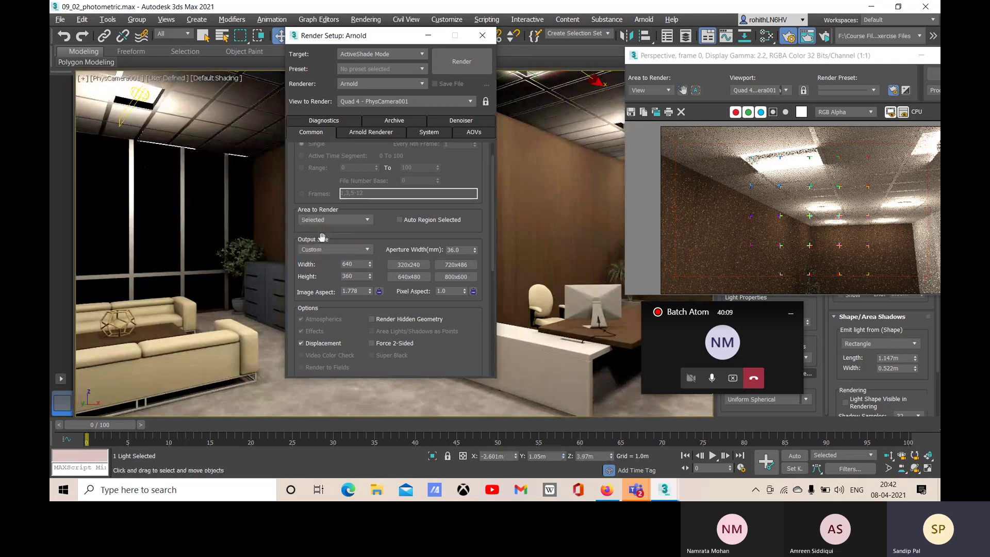
click(574, 347)
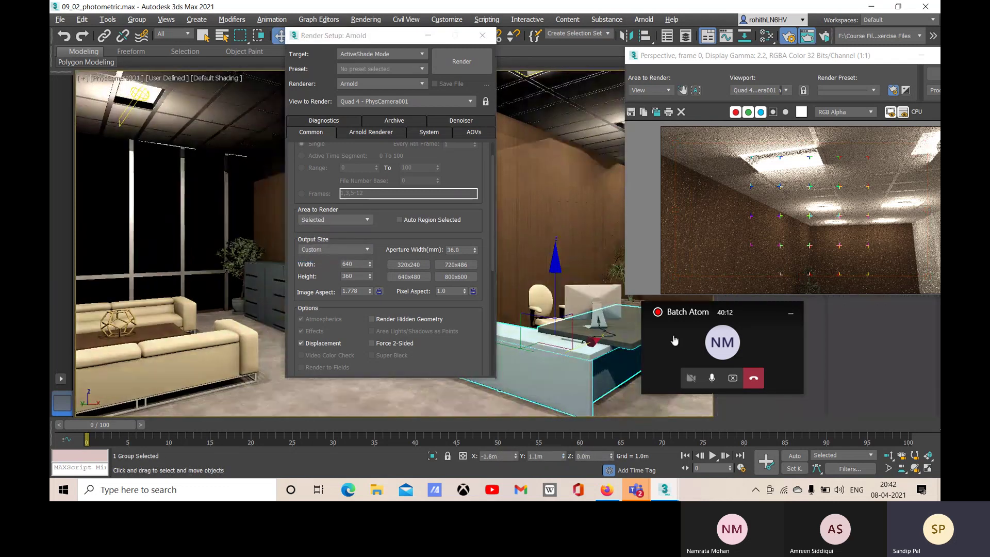
click(348, 221)
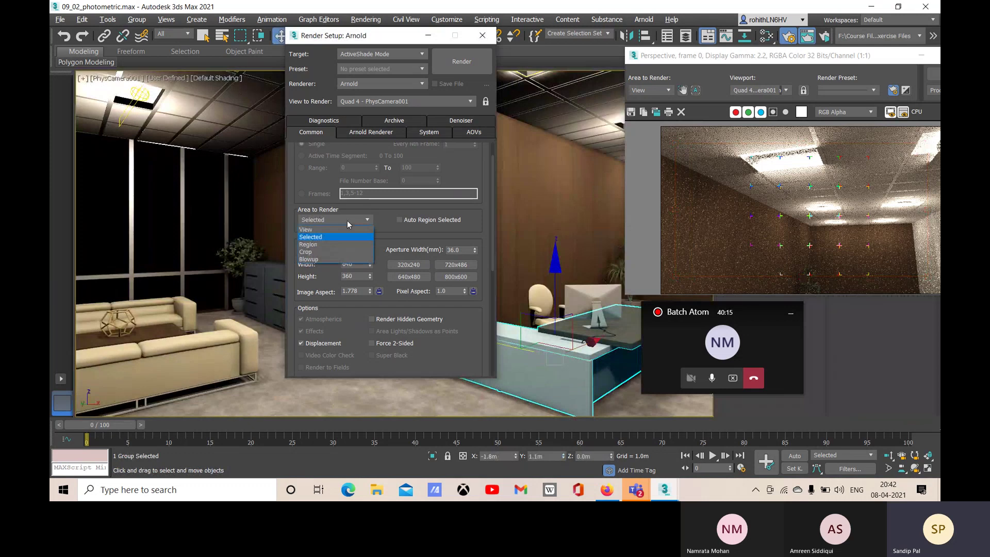
click(317, 231)
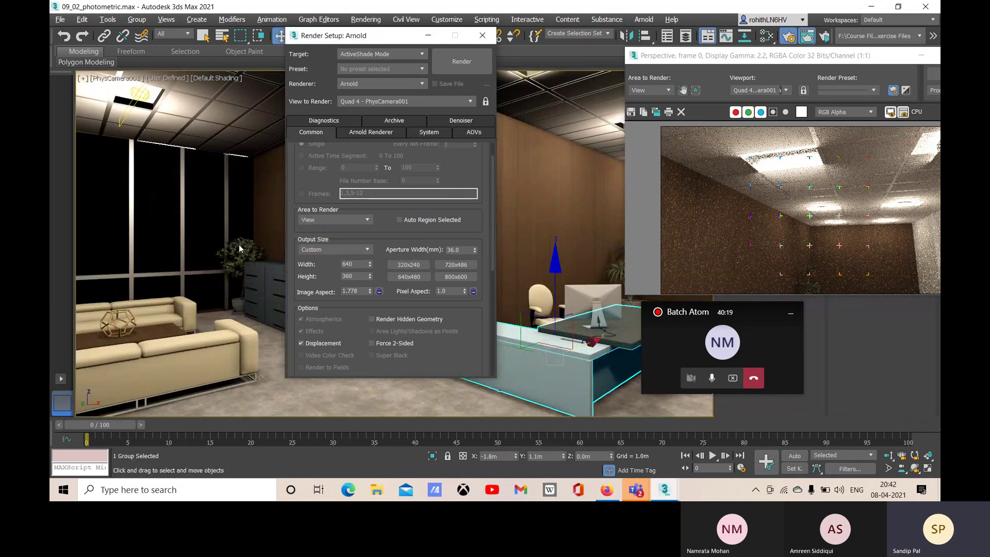
click(330, 249)
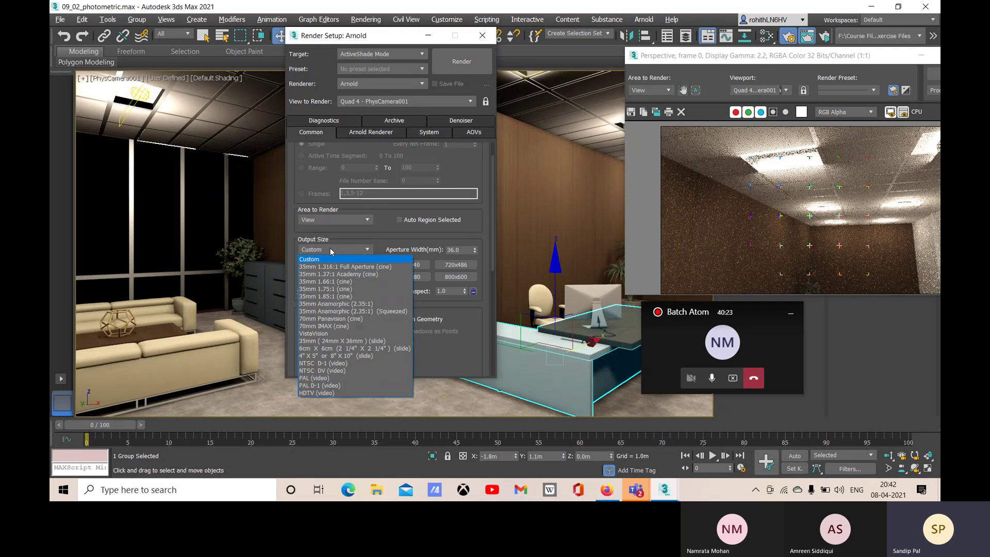
click(693, 66)
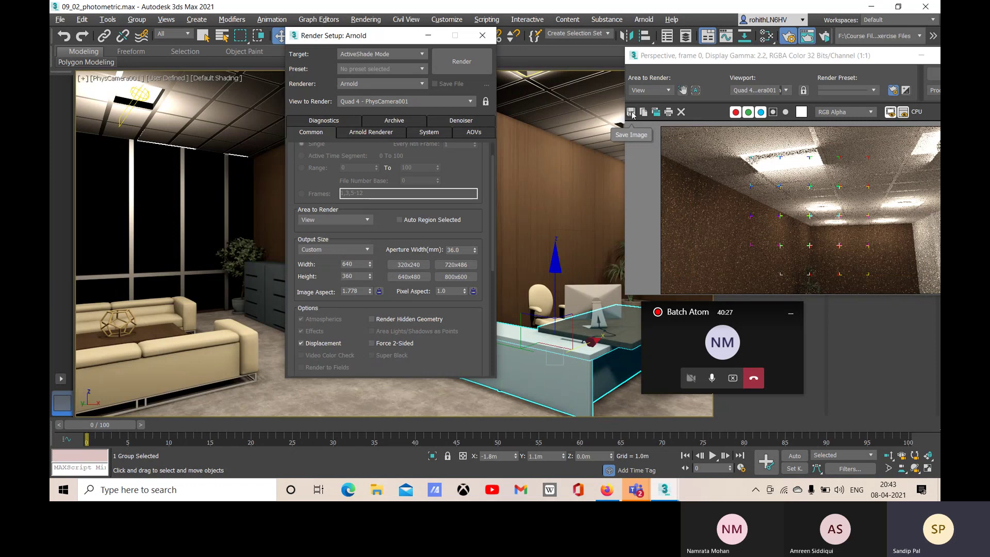
click(350, 251)
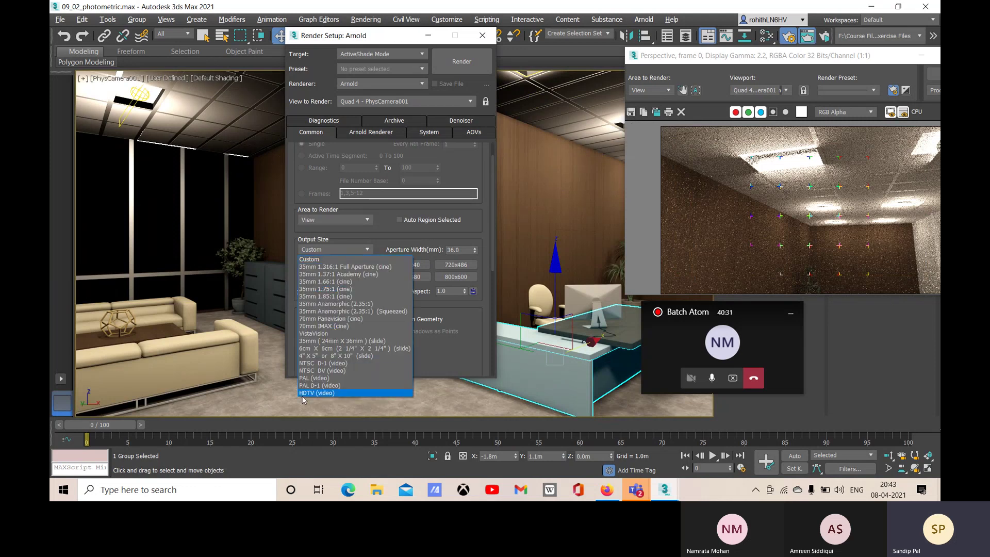
click(318, 252)
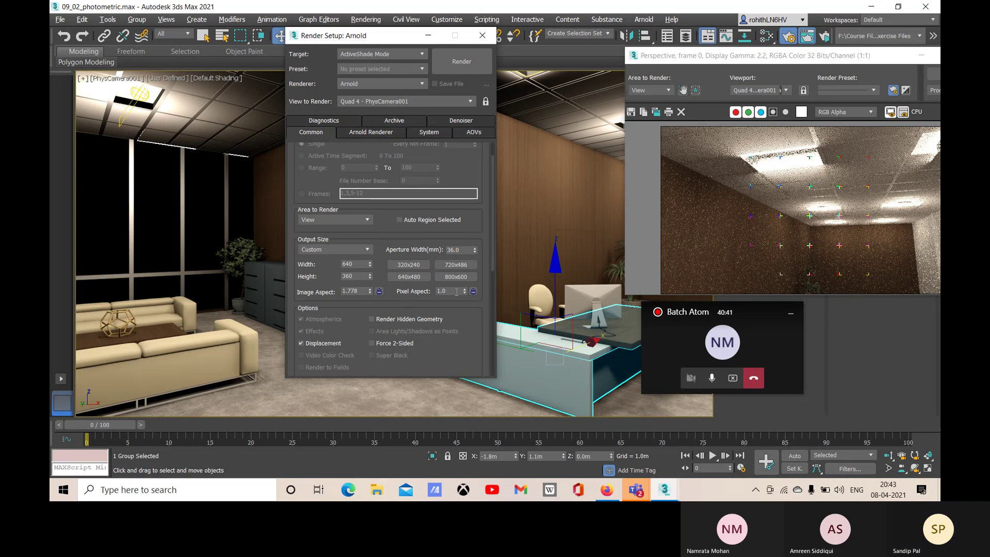
scroll(381, 280, down, 1)
scroll(381, 280, down, 5)
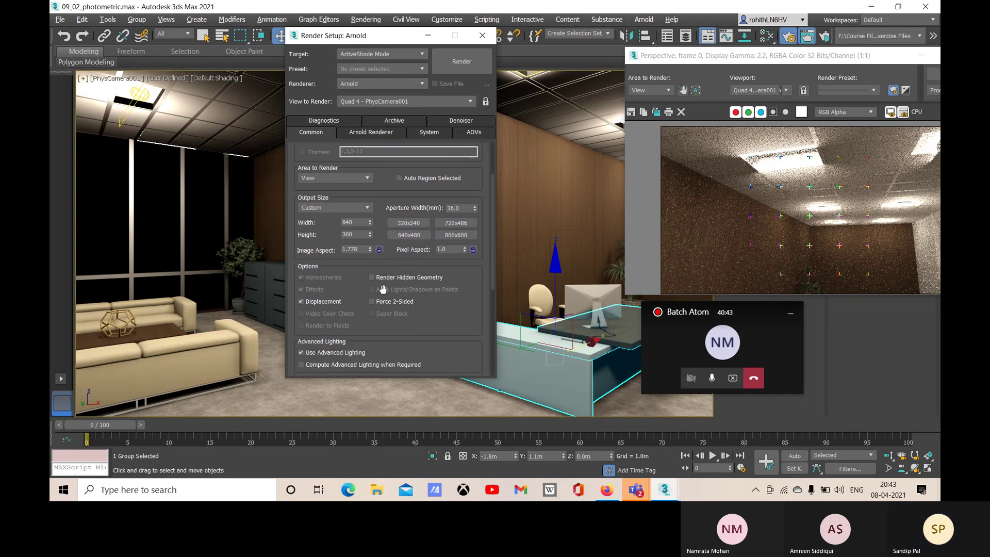
scroll(431, 238, down, 8)
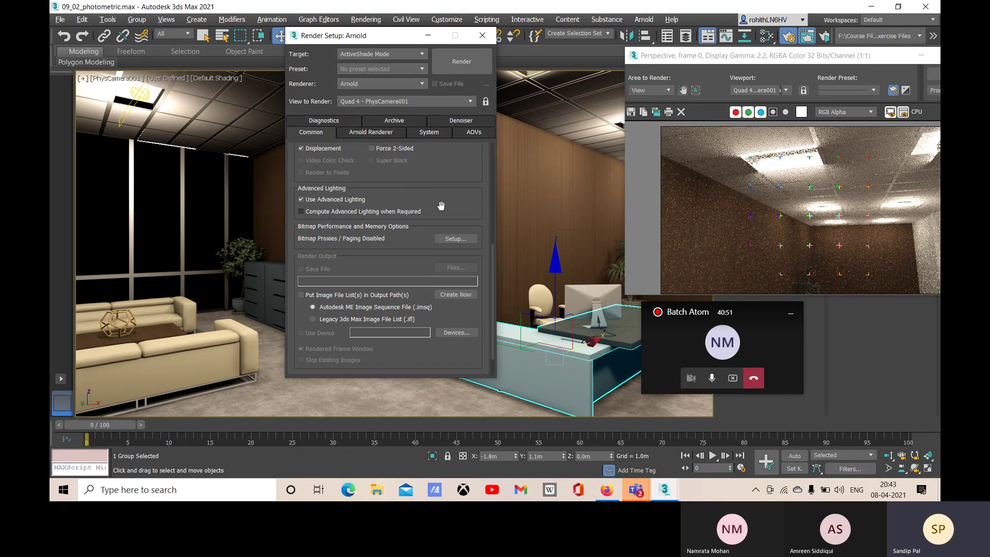
scroll(441, 206, down, 2)
scroll(370, 222, down, 1)
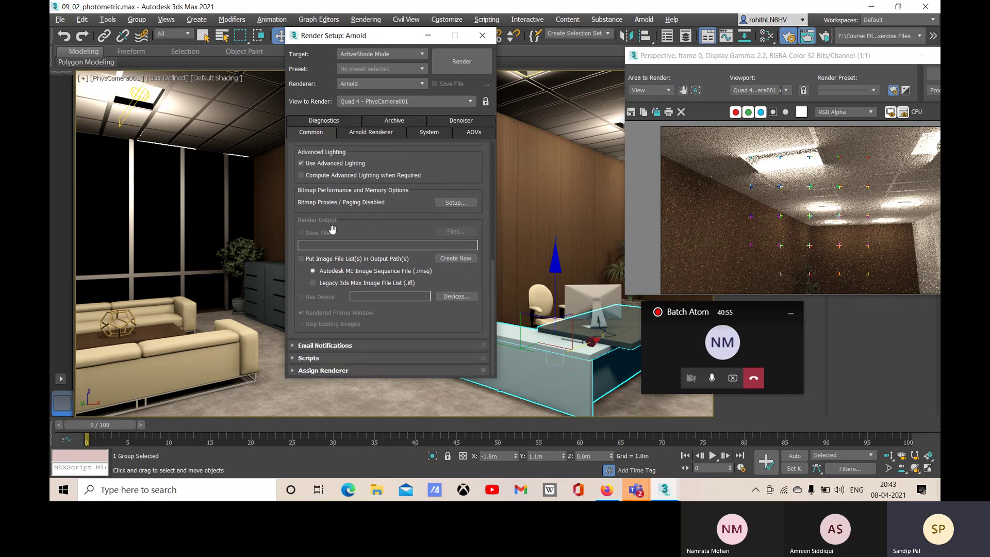
Step: Cancel the Render Output File dialog, close Render Setup, and center the frame buffer window
click(434, 83)
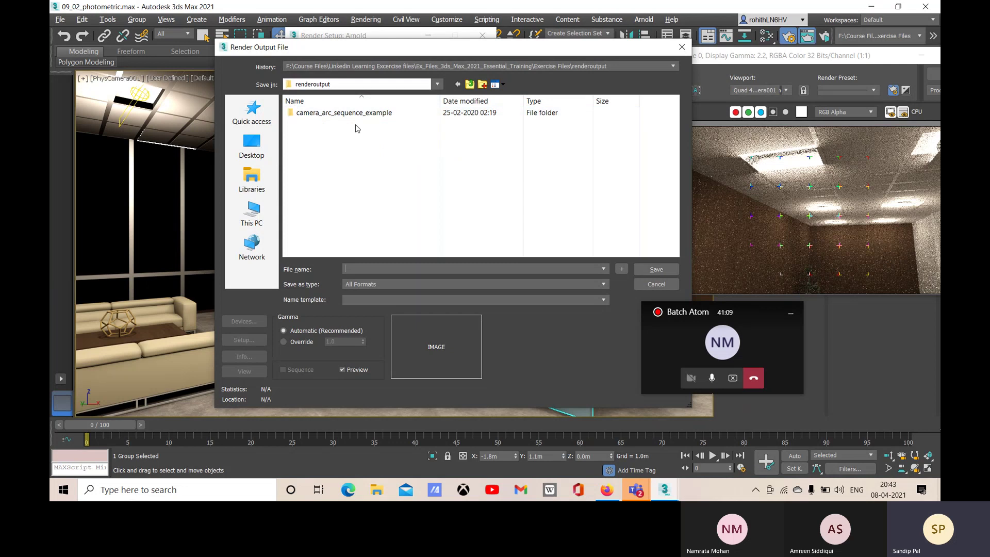
click(681, 47)
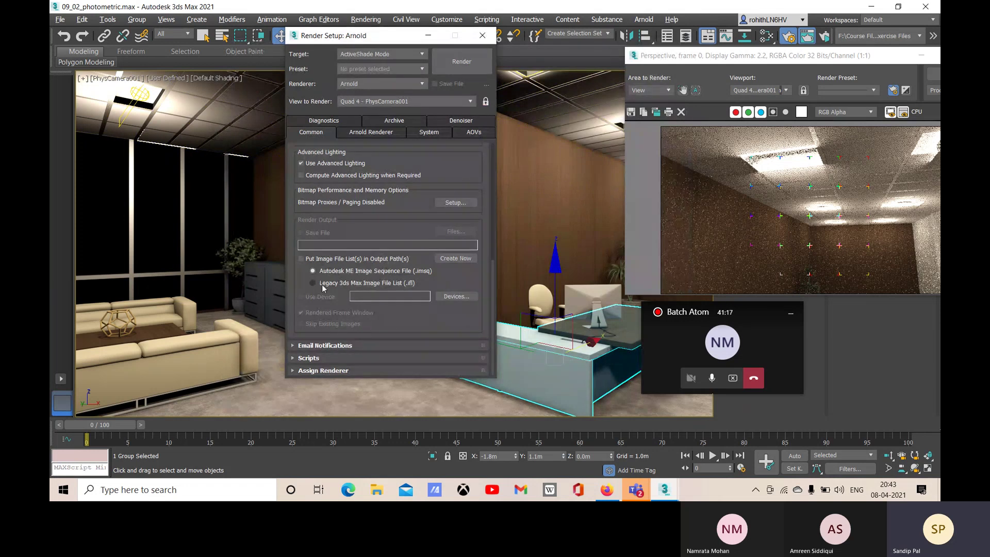
click(60, 20)
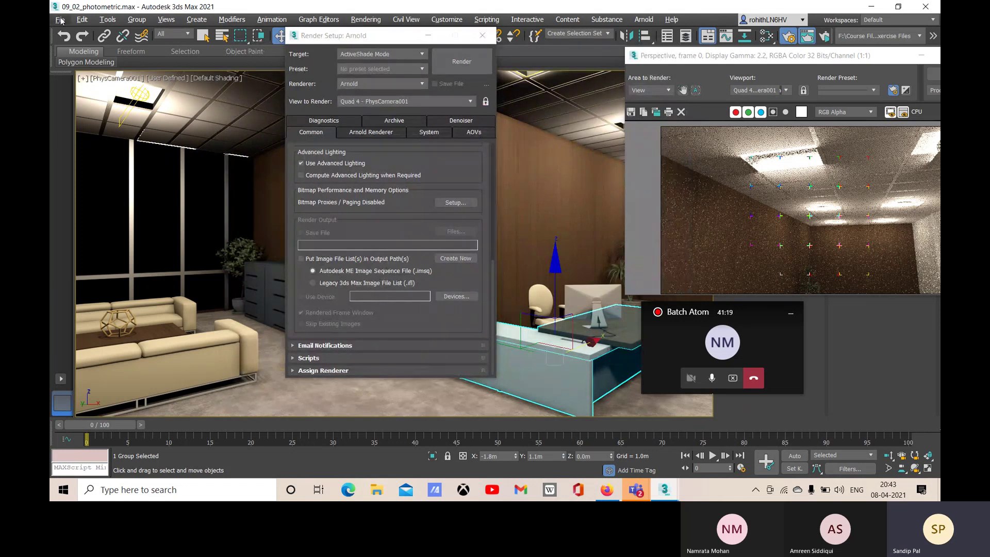
click(60, 20)
mouse_move(110, 232)
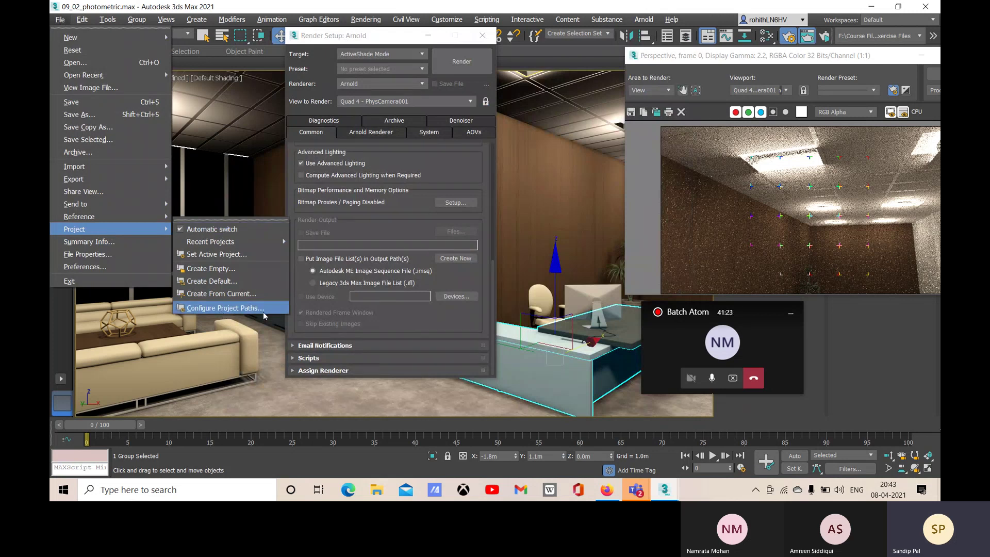
click(407, 326)
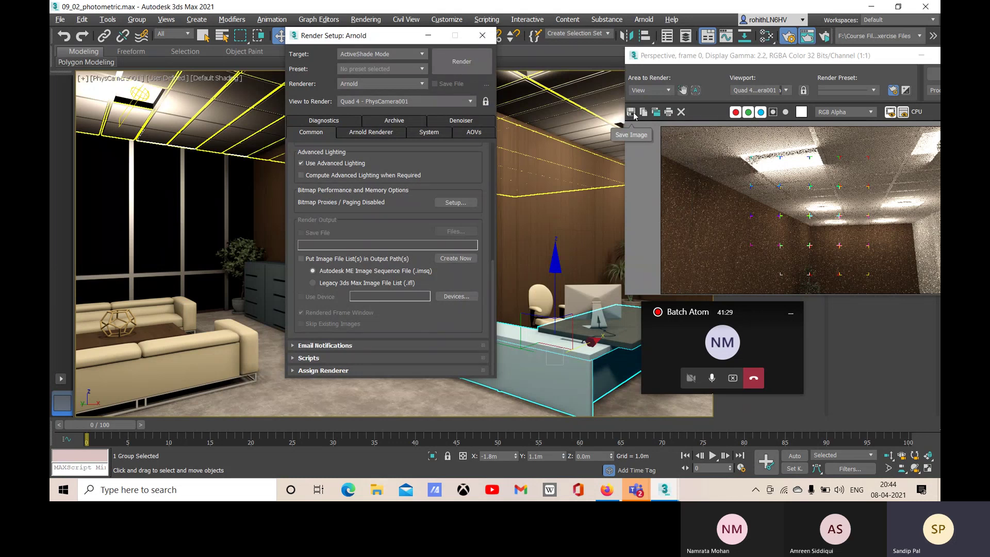
click(482, 35)
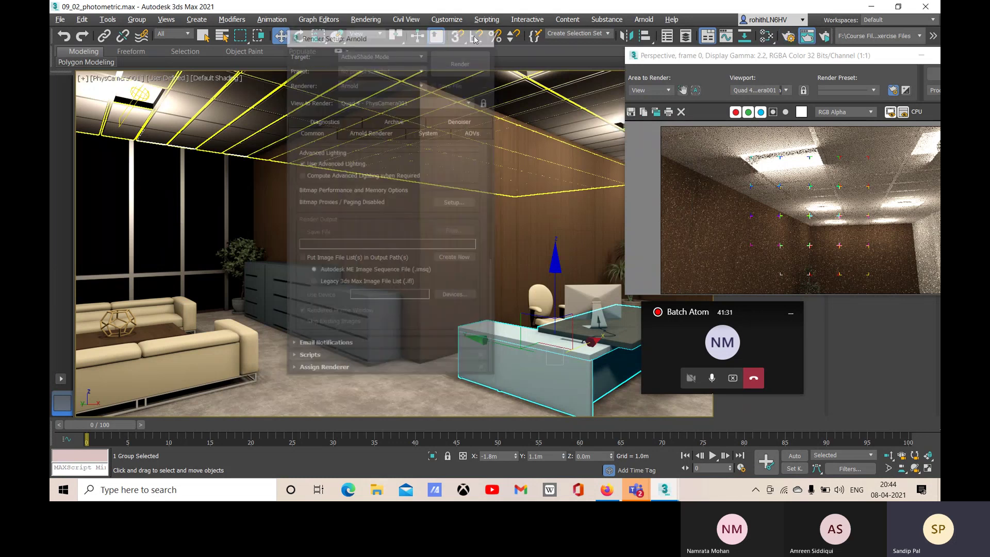
drag(823, 60, 465, 56)
Step: Re-render the office from PhysCamera001 and keep the finished 0:00:49 image on screen
click(608, 70)
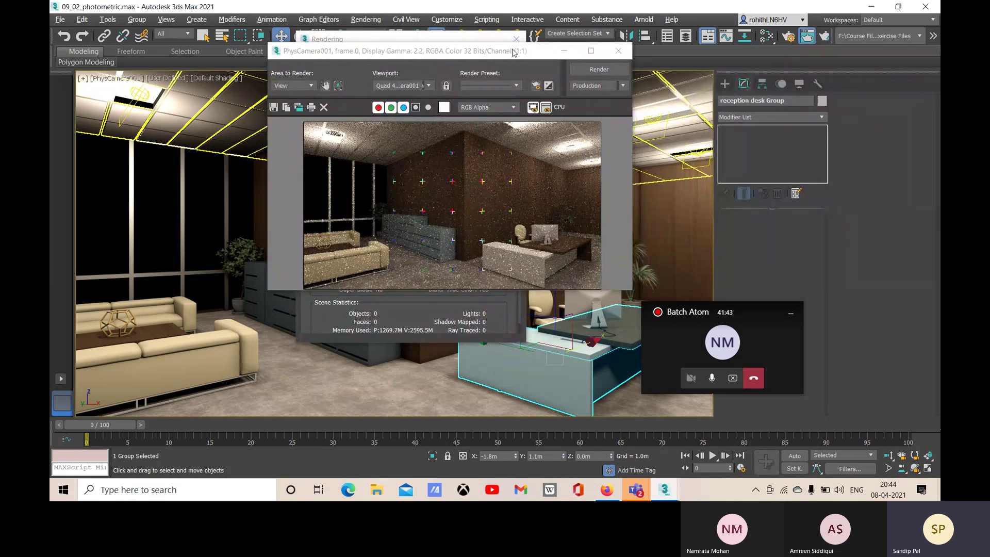
drag(543, 55, 664, 52)
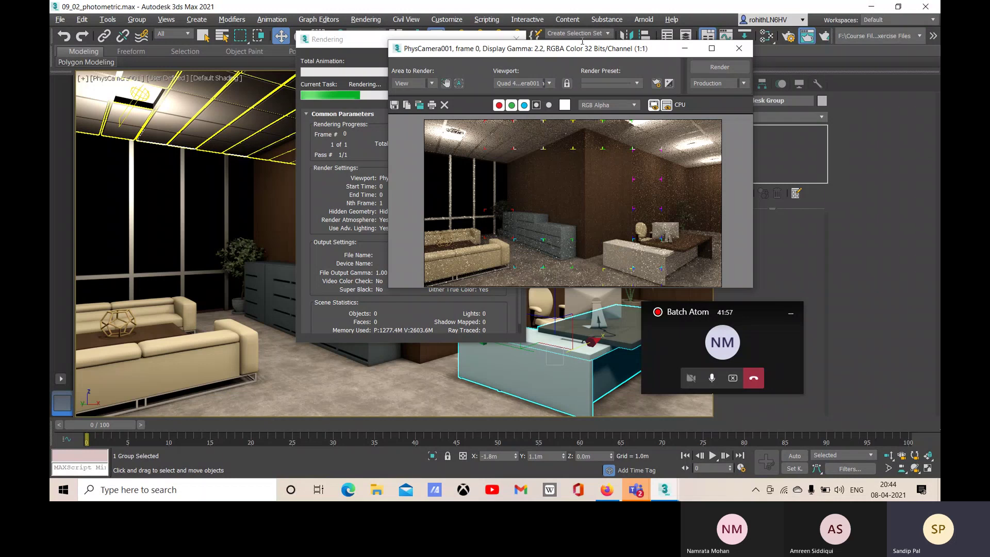
drag(585, 51, 753, 33)
drag(392, 39, 291, 39)
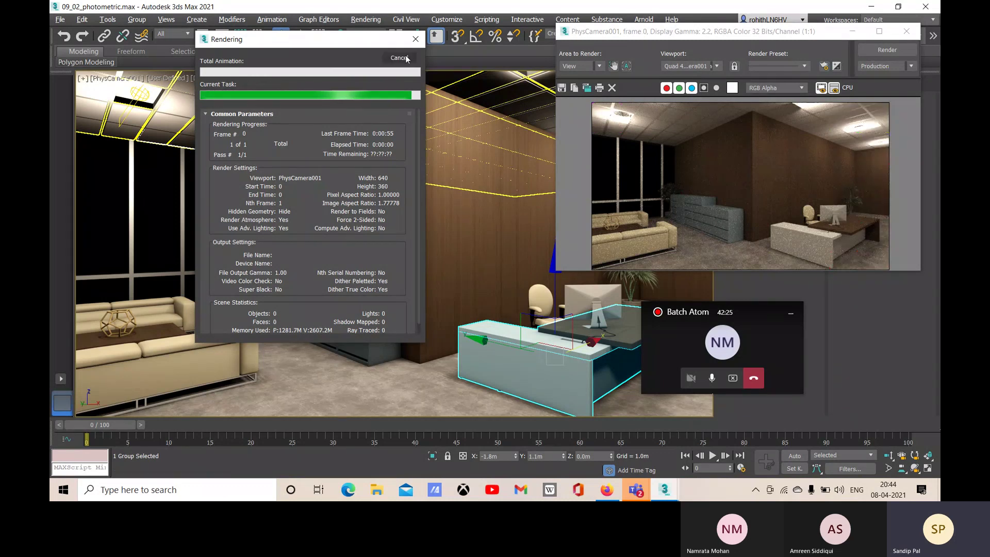
drag(644, 32, 201, 48)
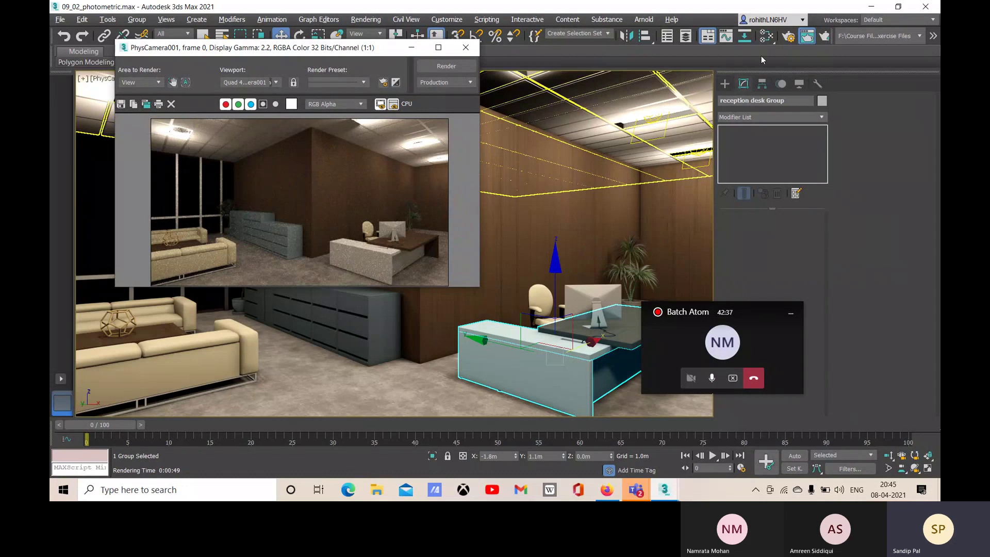
click(444, 82)
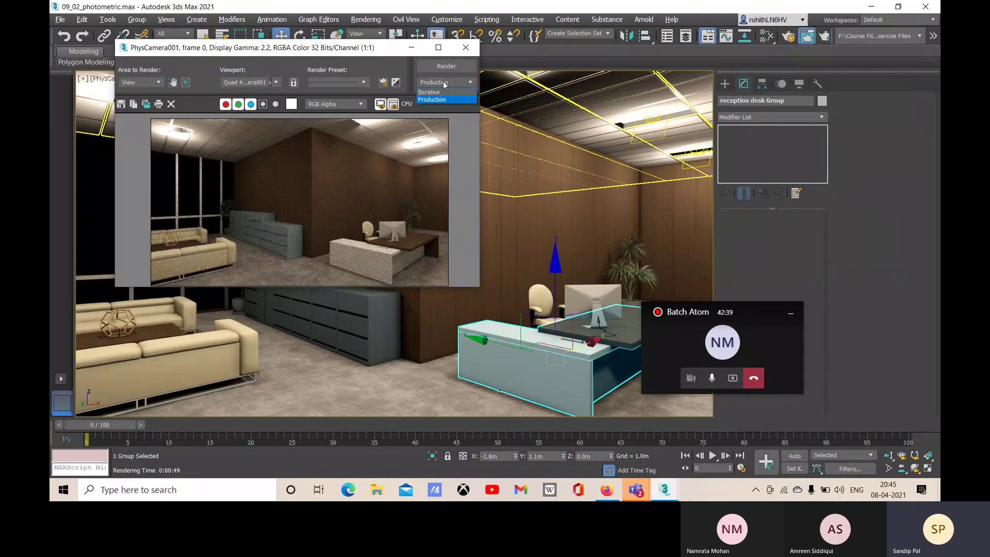
click(444, 99)
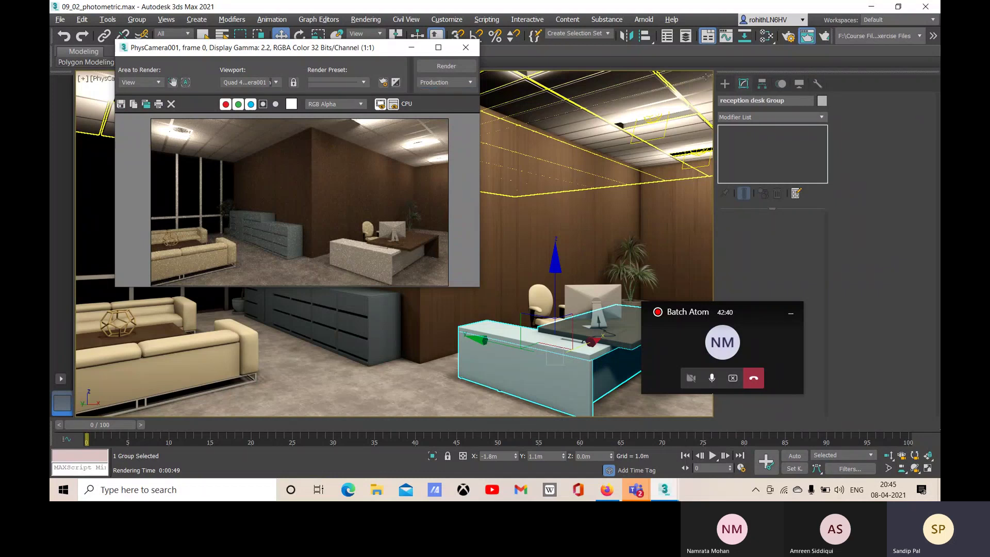
click(788, 39)
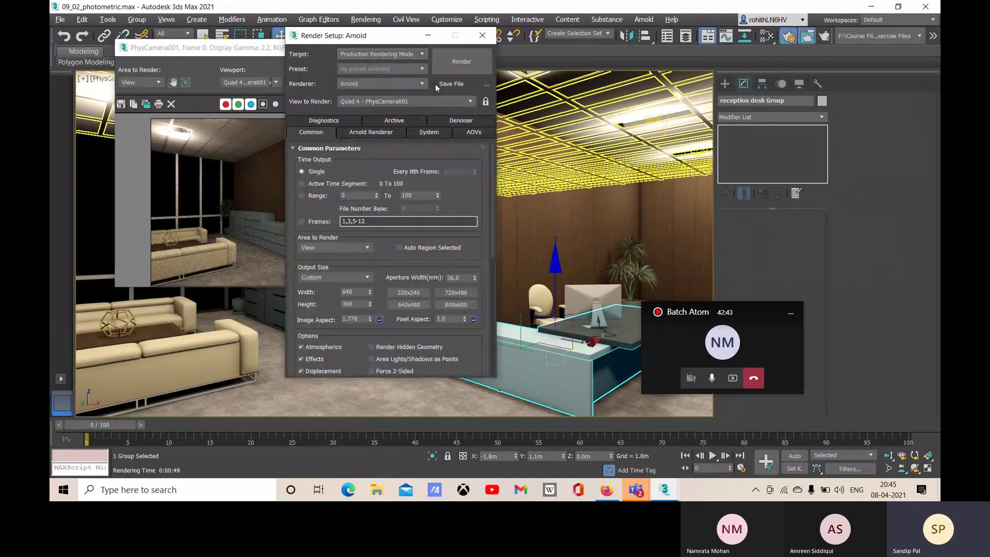
click(486, 84)
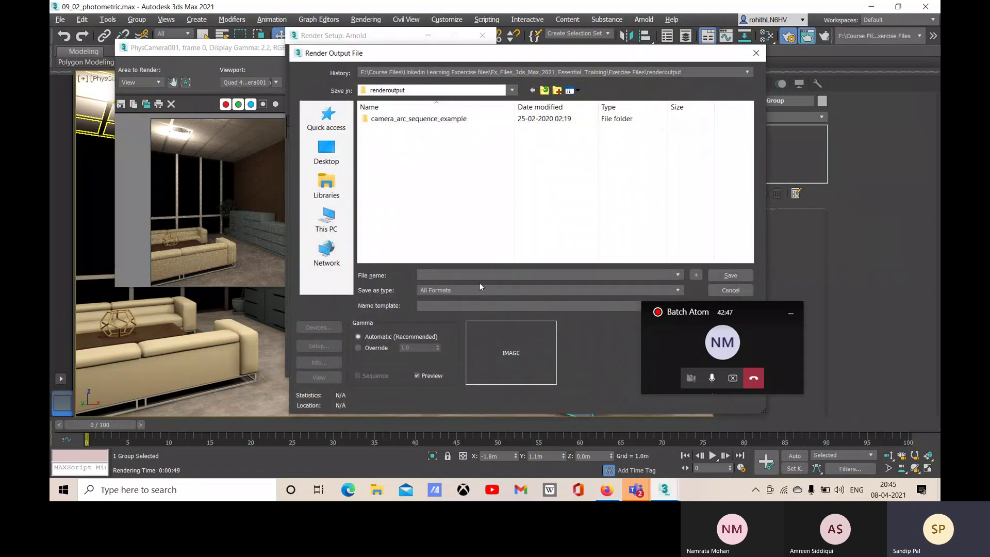
click(678, 276)
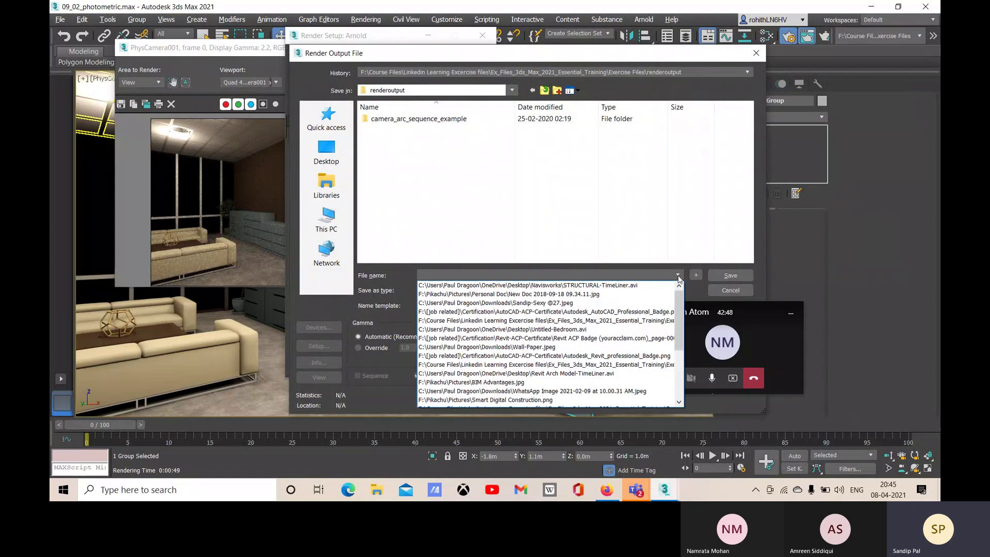
click(418, 315)
click(526, 293)
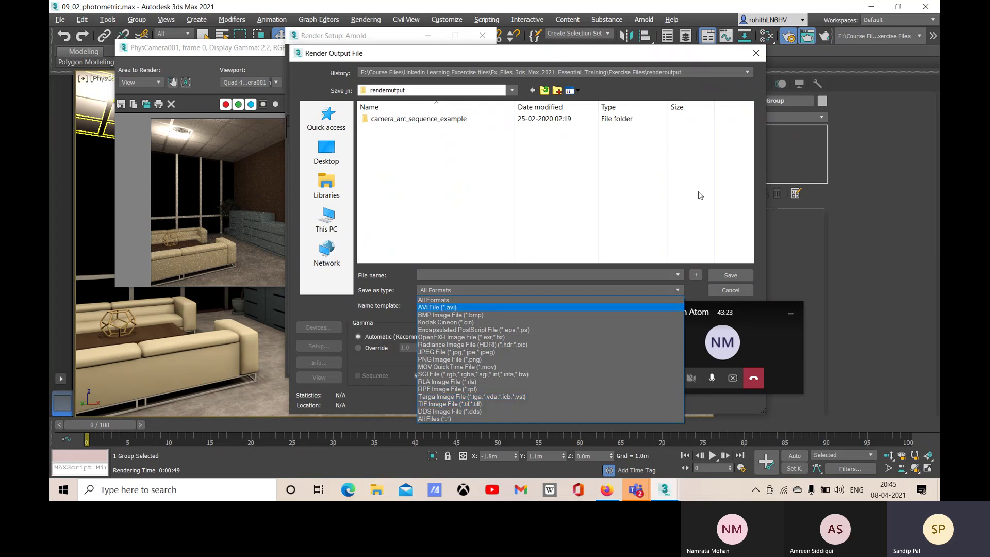
click(760, 60)
click(758, 61)
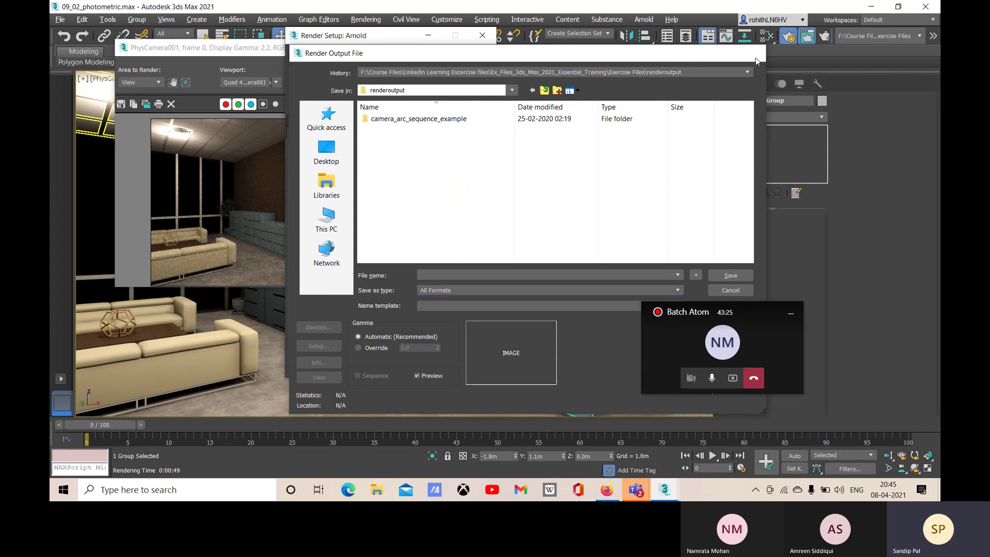
click(482, 35)
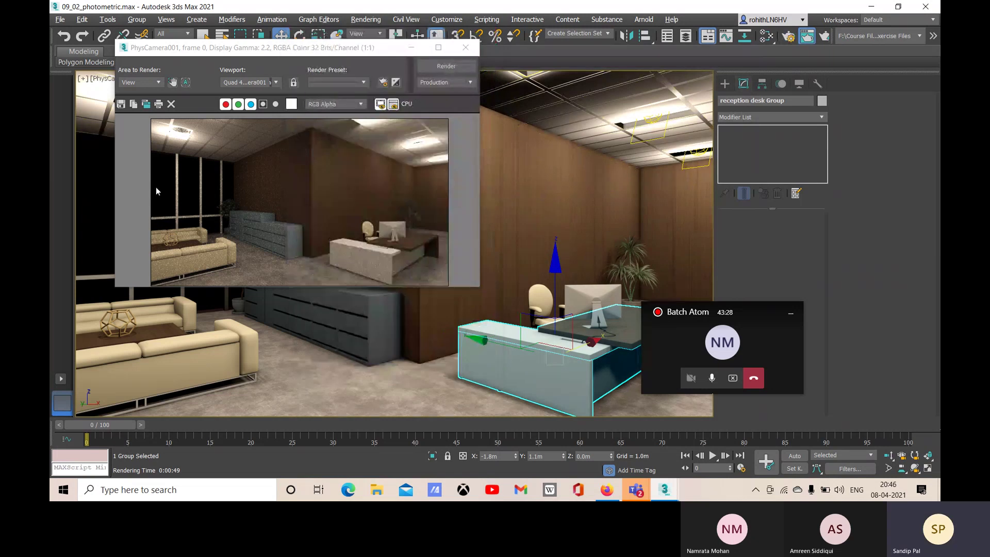
Step: Close the rendered frame window and return to the 10_01_material_editor scene
click(471, 48)
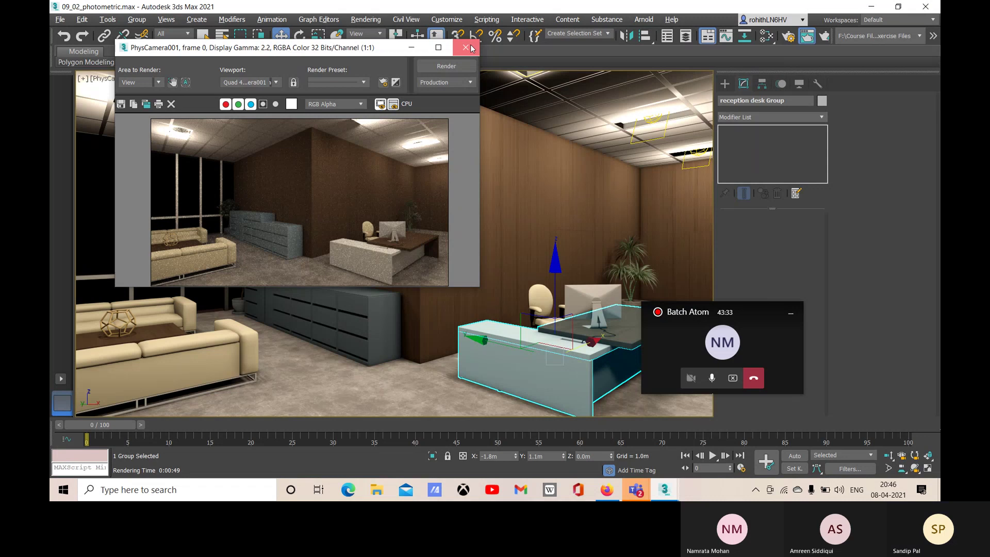
click(471, 48)
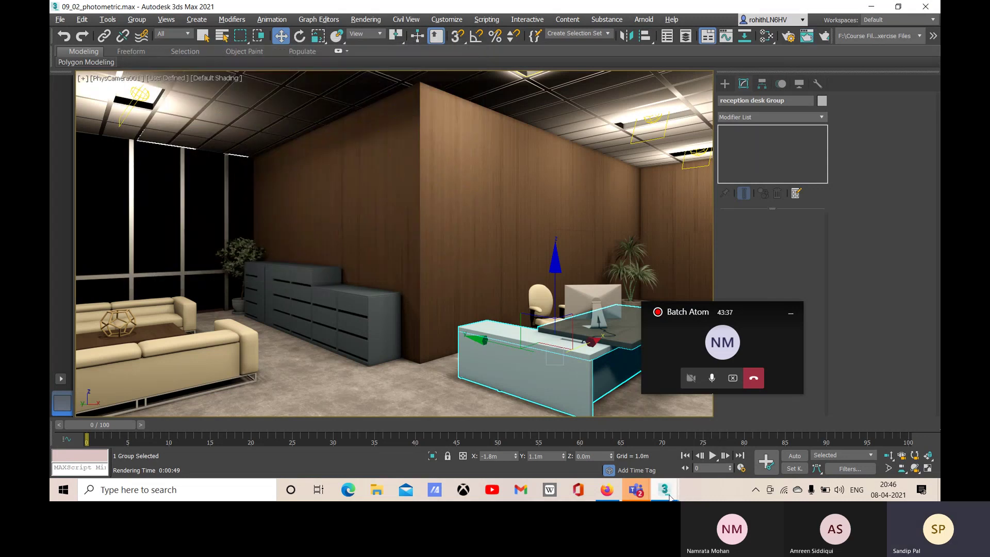
mouse_move(668, 495)
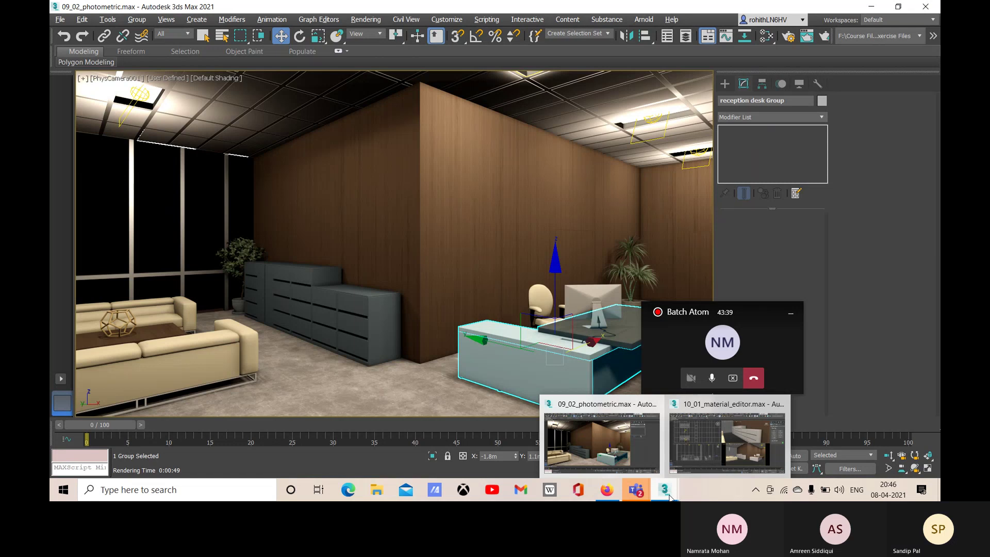
click(728, 439)
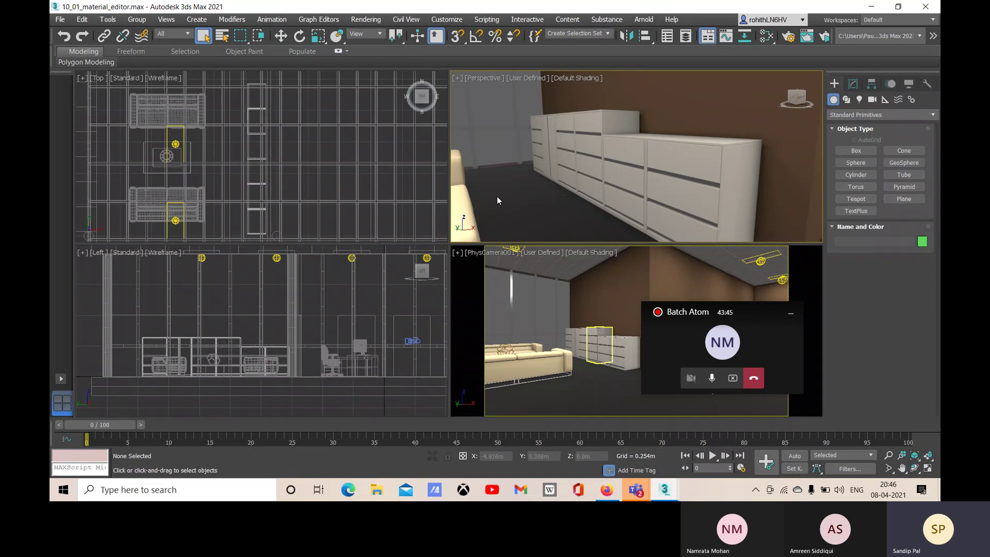
Step: Zoom and orbit the Perspective view out to see the whole office building
scroll(496, 195, up, 5)
scroll(508, 197, down, 5)
alt+middle_drag(534, 196, 640, 178)
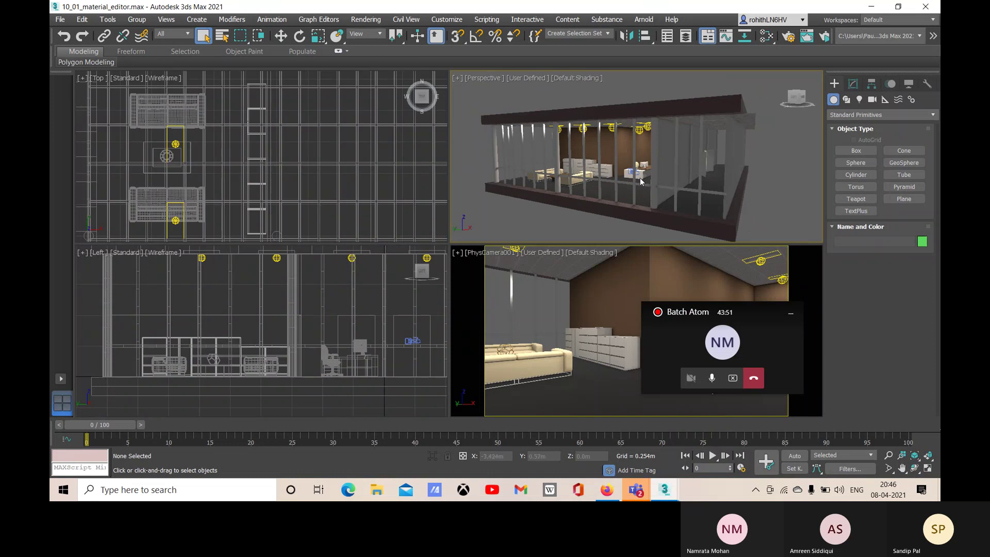
scroll(623, 157, up, 5)
scroll(646, 157, up, 2)
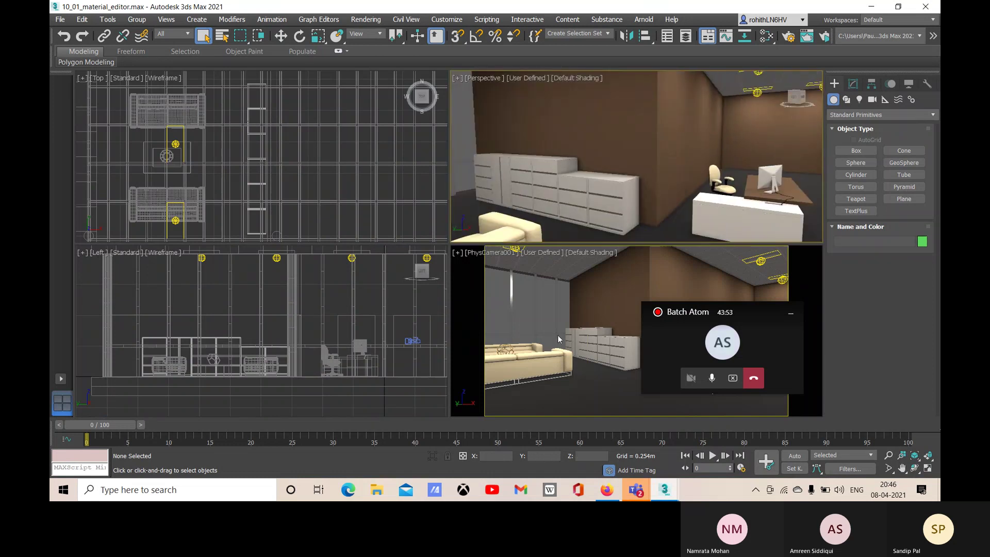
Step: Activate the camera view and pan past the sofa to frame the coffee table and dodecahedron
click(482, 270)
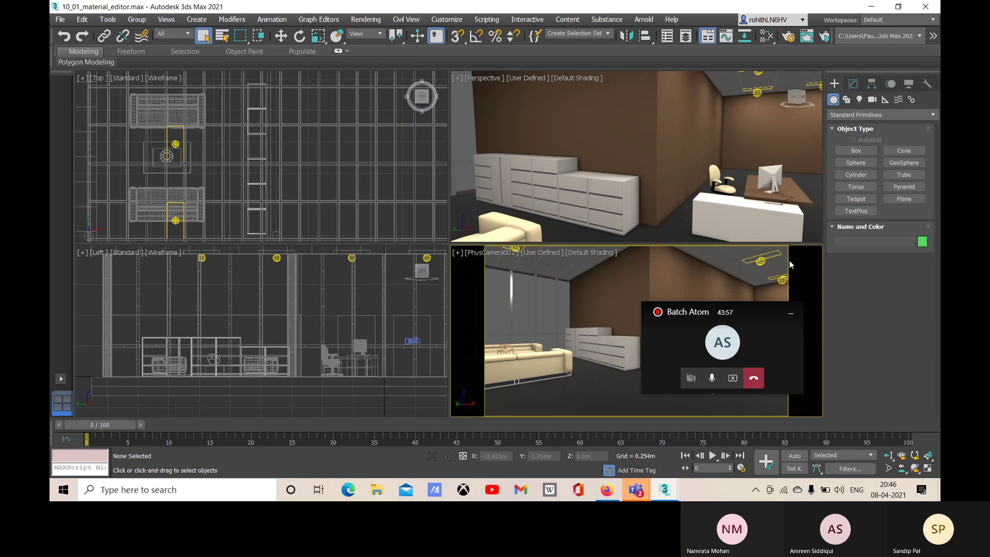
scroll(627, 162, down, 6)
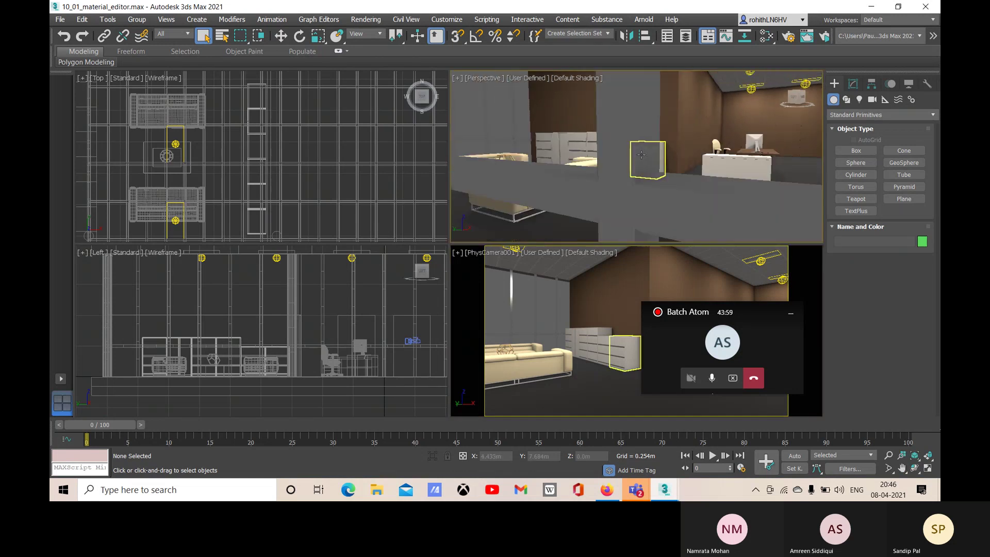
scroll(647, 176, up, 5)
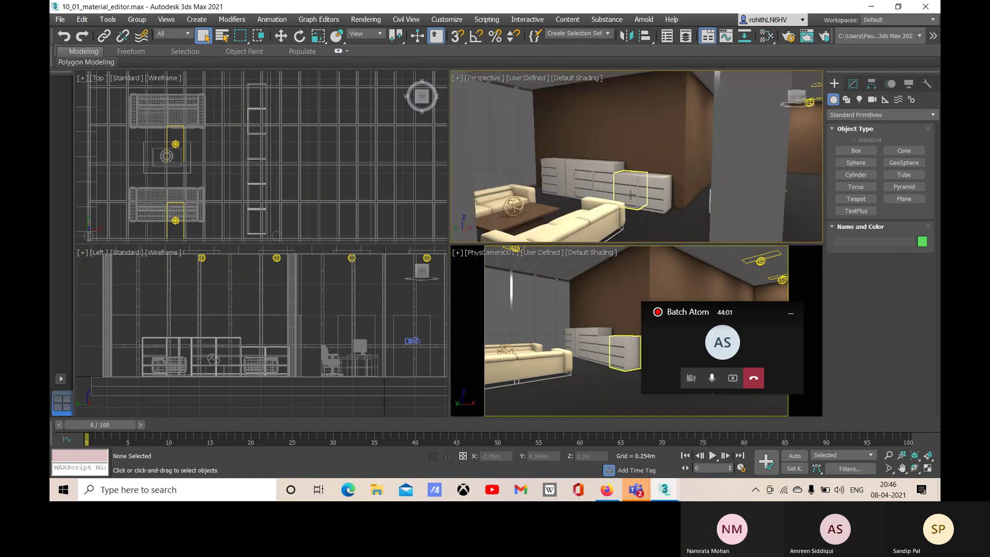
mouse_move(631, 192)
middle_down()
mouse_move(733, 144)
mouse_move(757, 171)
middle_up()
scroll(618, 221, up, 5)
scroll(618, 222, down, 4)
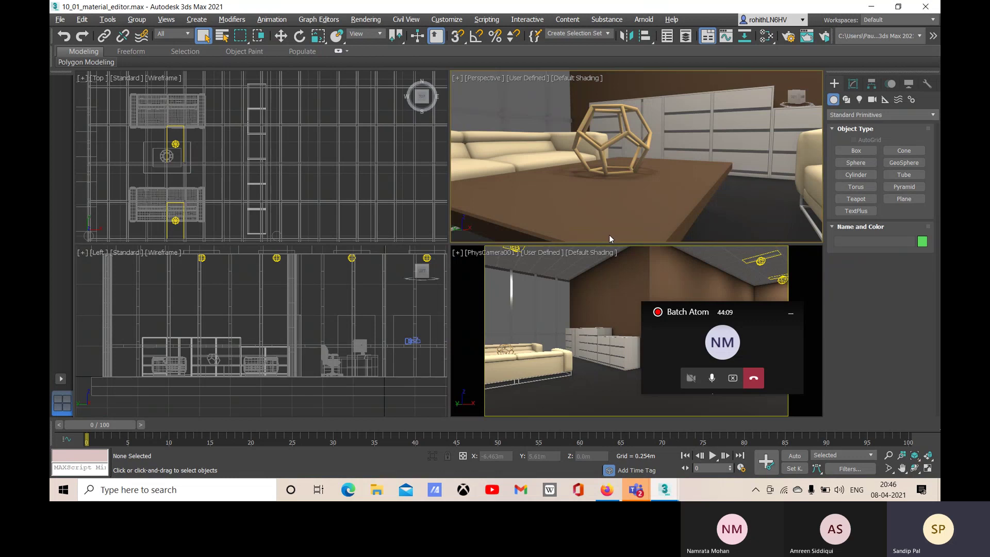
scroll(598, 236, up, 4)
mouse_move(582, 246)
middle_down()
mouse_move(597, 195)
mouse_move(581, 202)
middle_up()
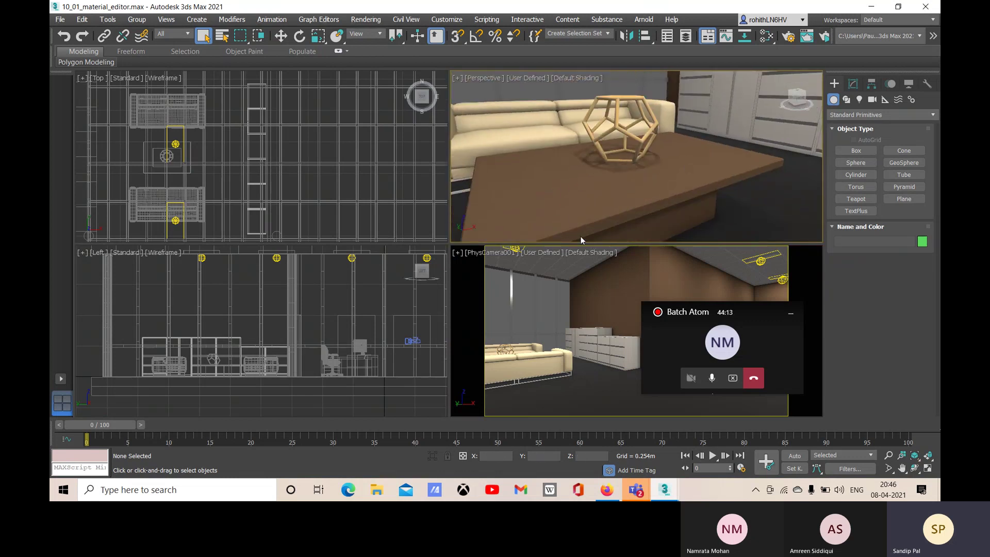
Step: Open the Material Editor, switch it to Compact mode, then return to the Slate Material Editor
click(767, 39)
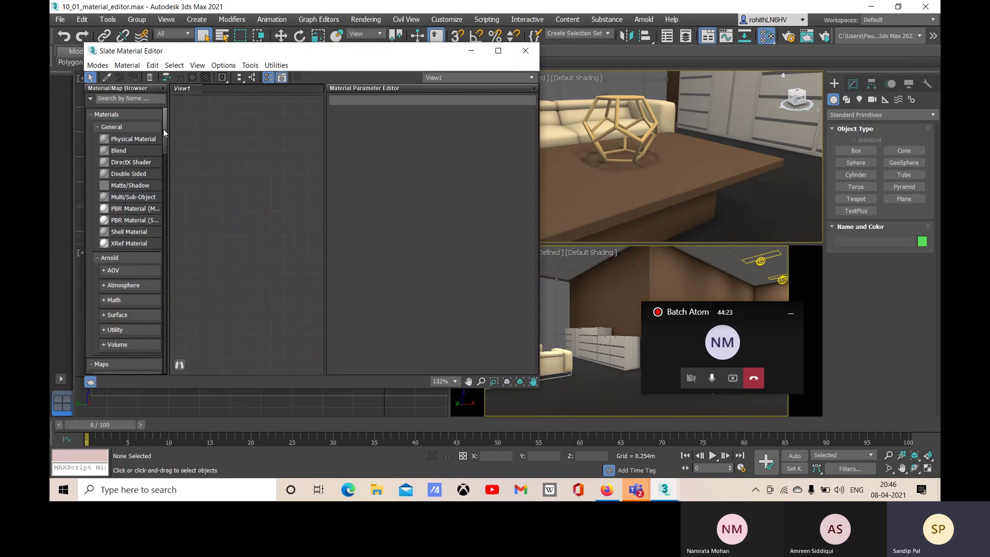
drag(209, 53, 208, 47)
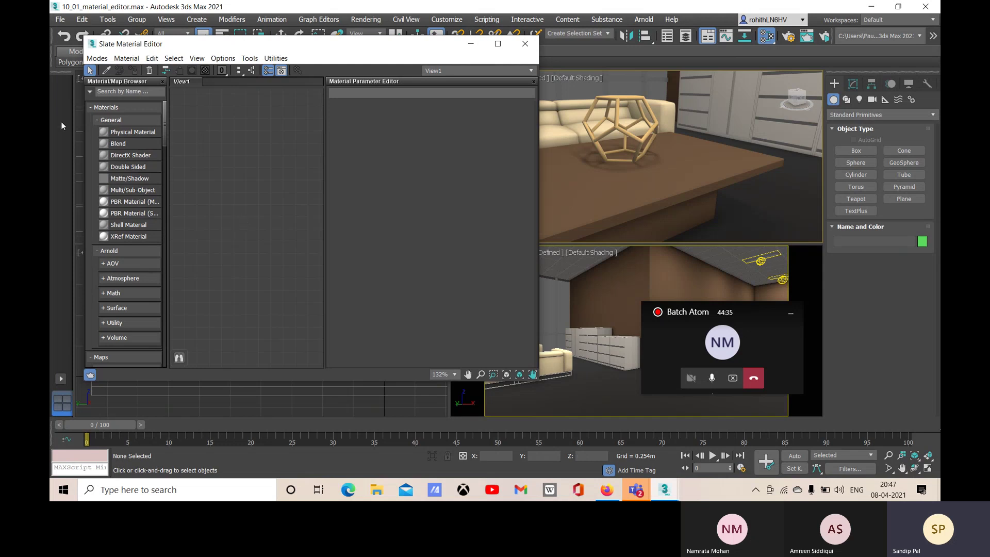
click(97, 59)
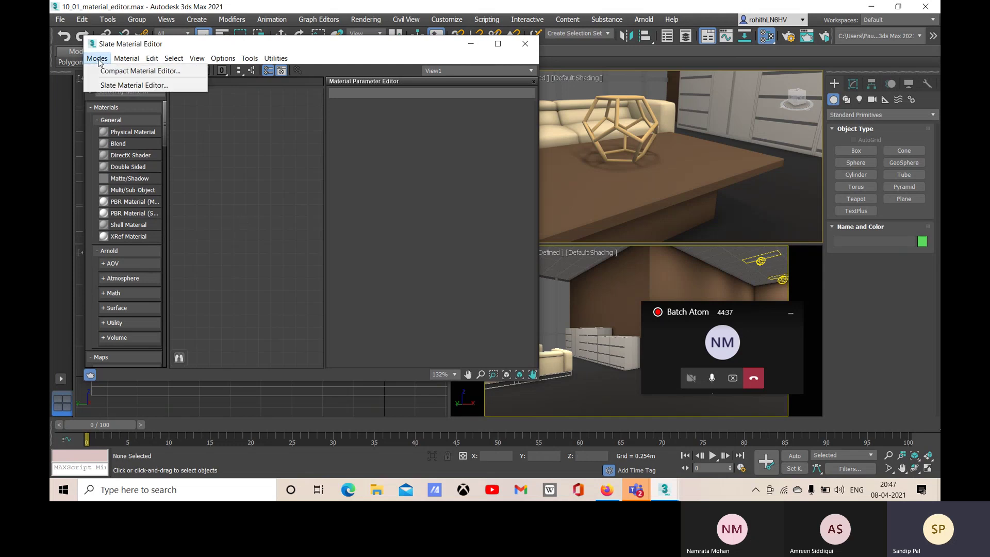
click(104, 71)
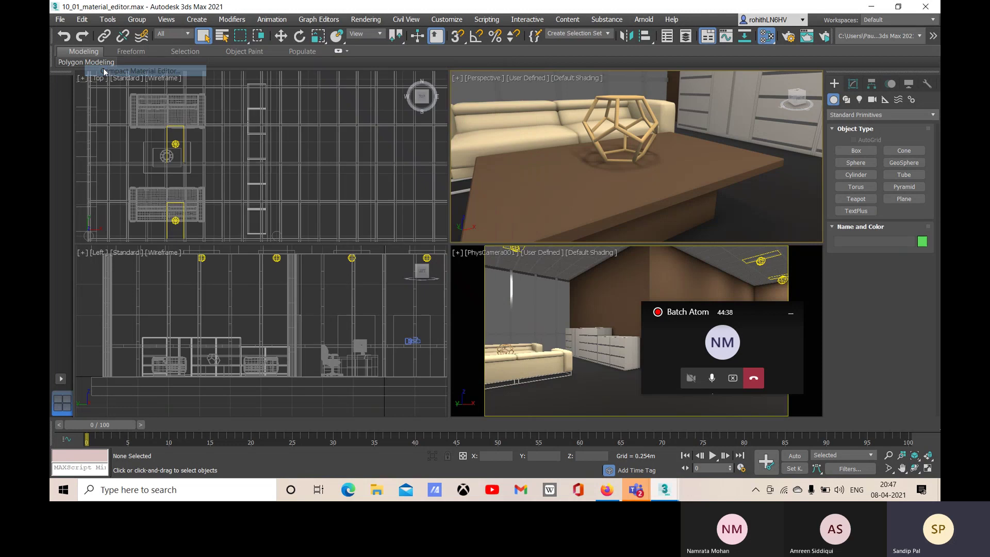
drag(673, 15, 533, 20)
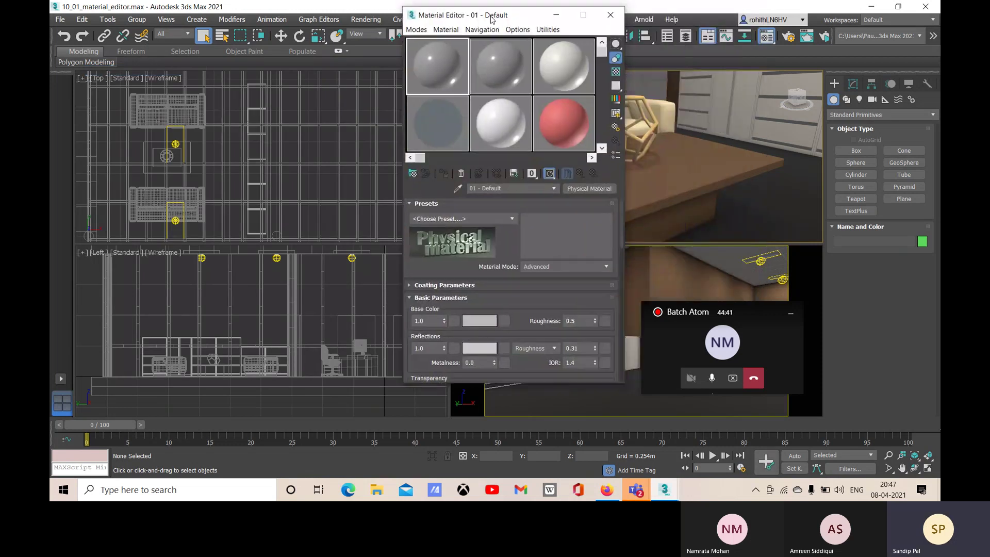
click(411, 33)
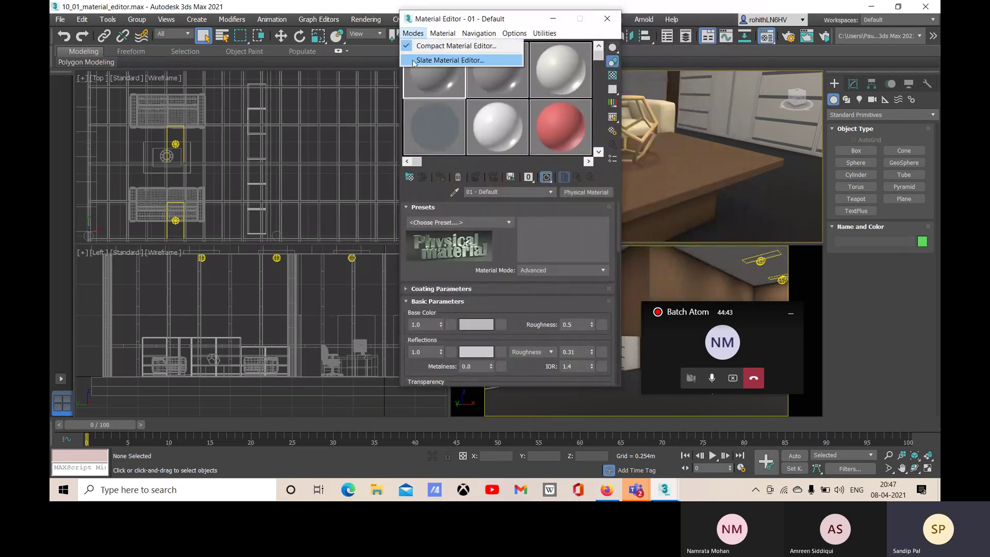
click(413, 60)
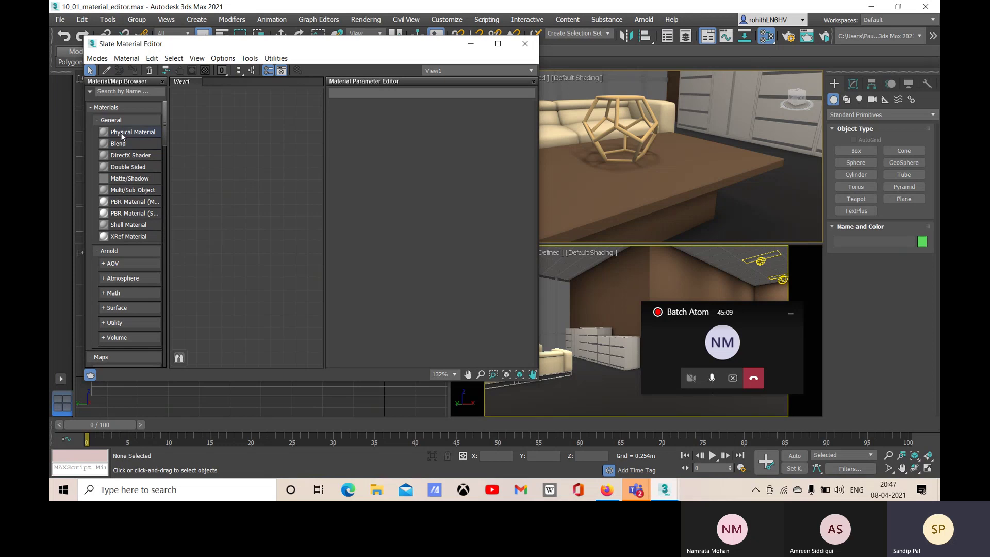
Step: Add a Physical Material node (Material #47) to View1 and open its parameters
drag(122, 135, 251, 99)
double_click(249, 106)
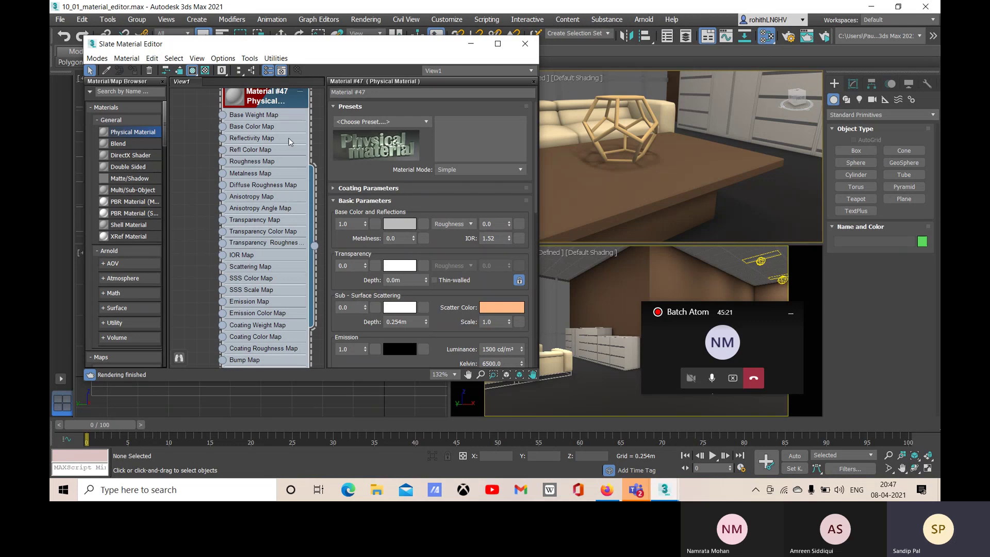
scroll(253, 153, down, 1)
scroll(303, 147, down, 15)
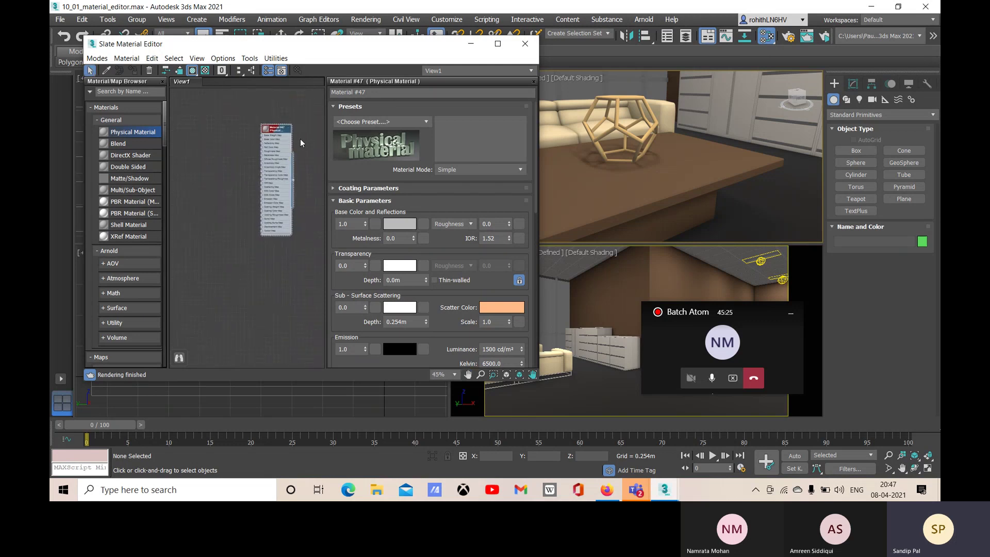
Step: Turn on the navigator overview and pan View1 around the Material #47 node
click(129, 61)
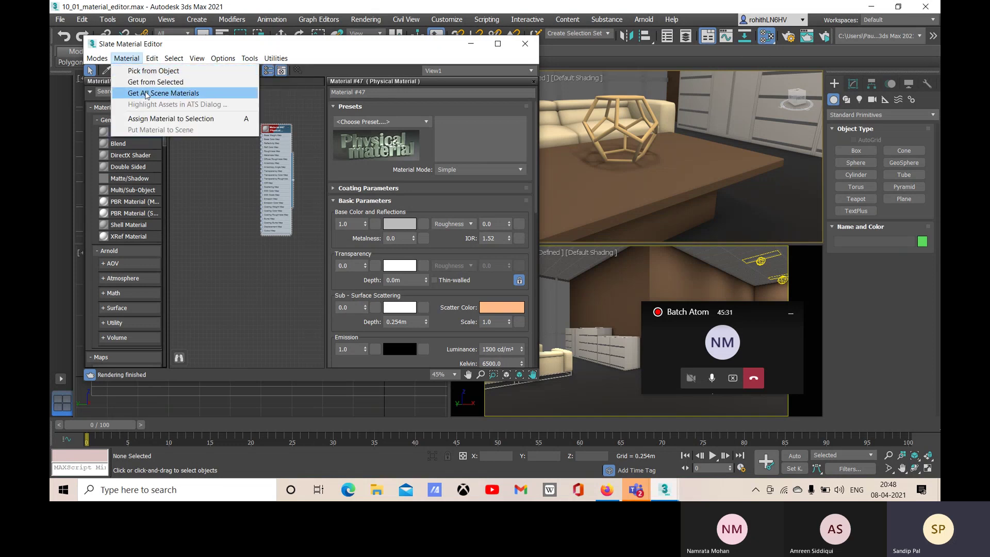
mouse_move(153, 60)
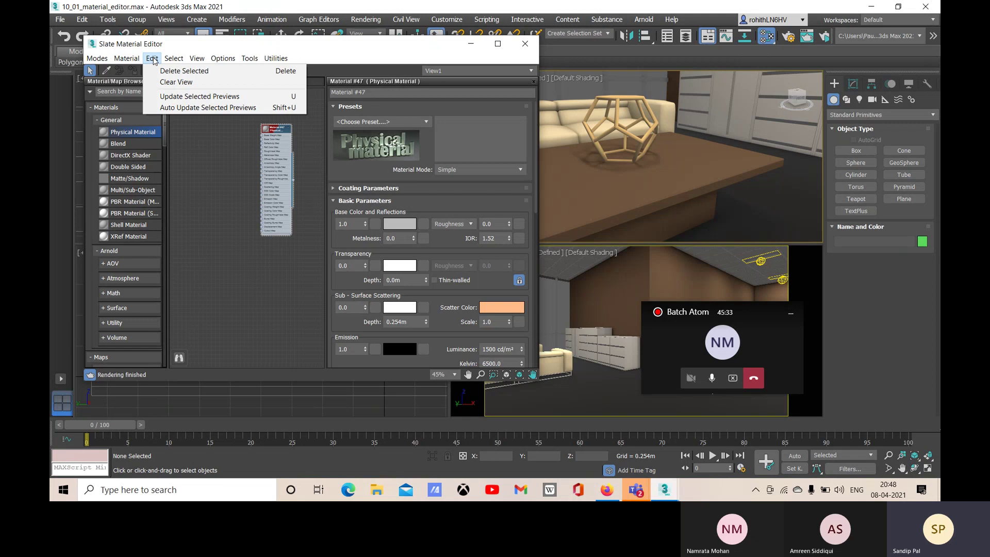
mouse_move(194, 61)
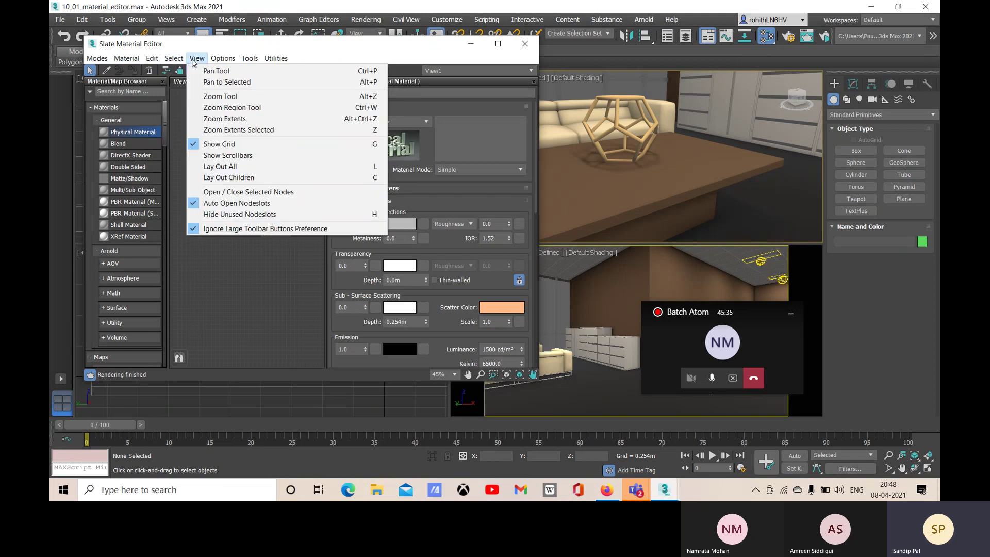
mouse_move(241, 63)
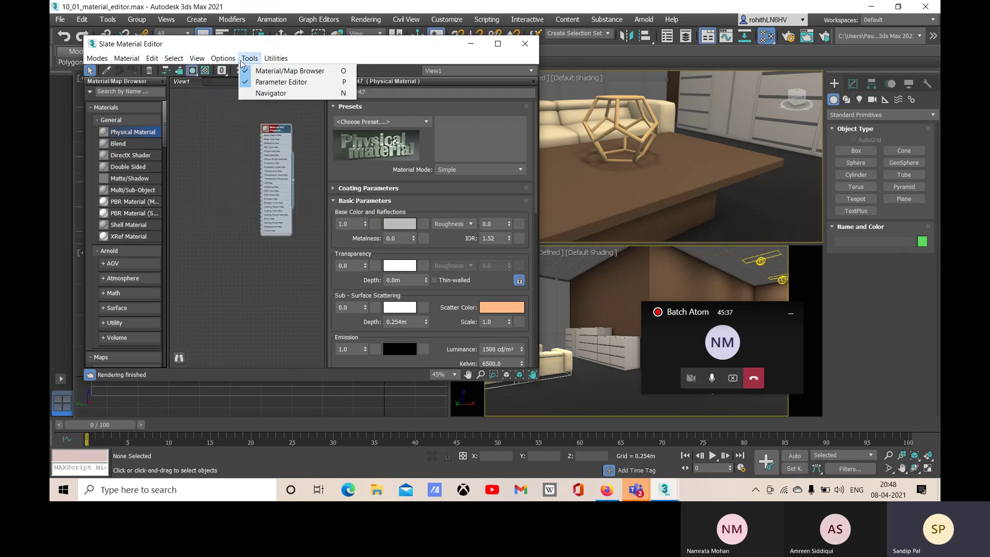
click(245, 94)
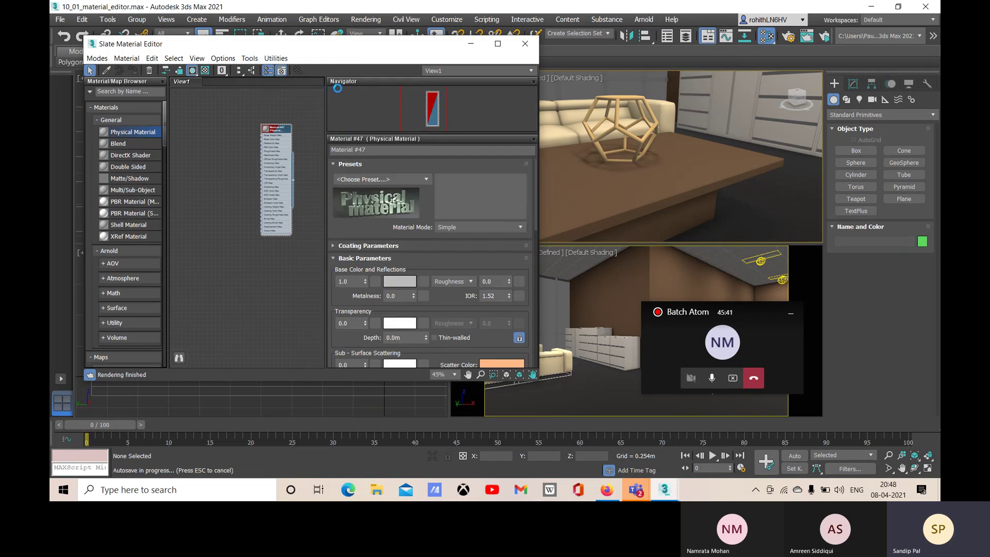
middle_drag(276, 181, 248, 186)
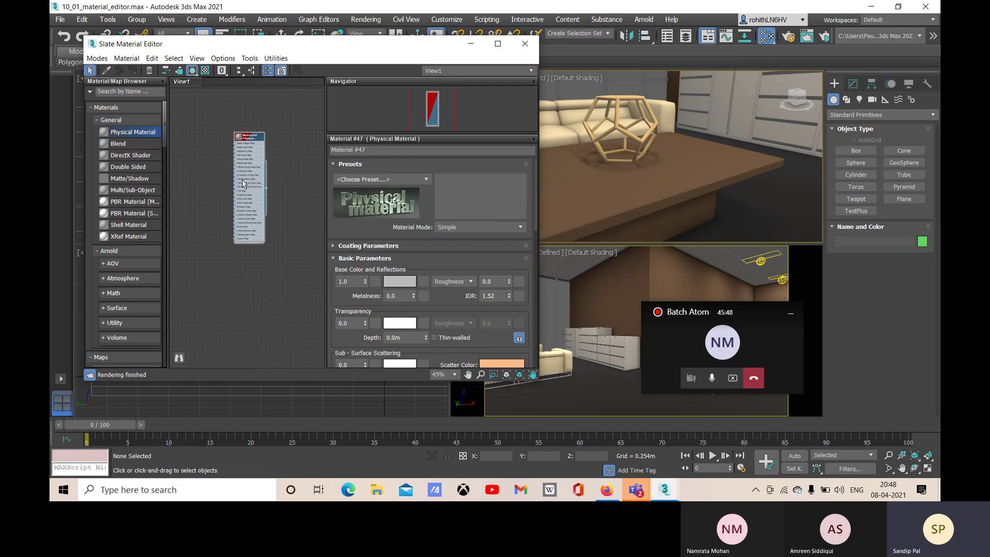
middle_drag(243, 184, 268, 181)
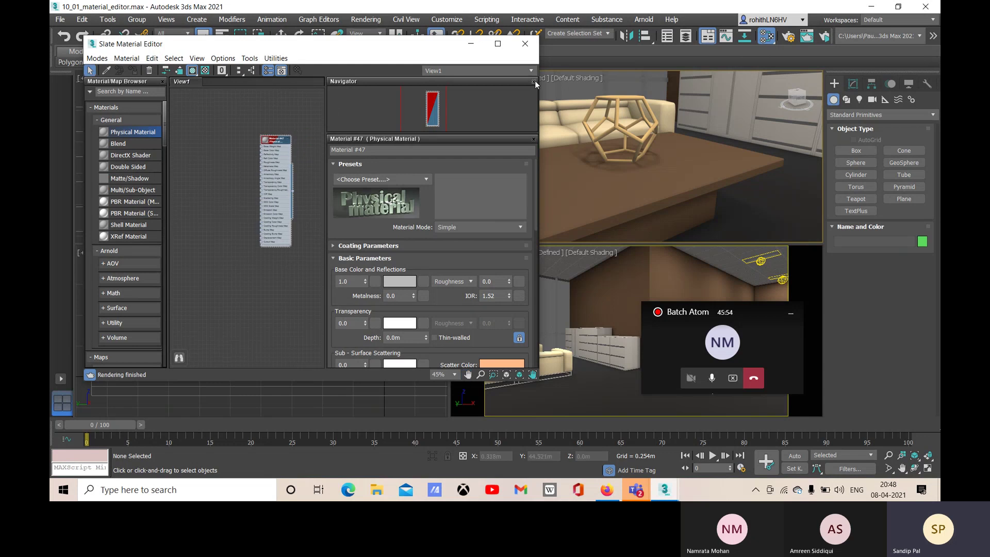
Step: Keep View1 as the active node view and hide the navigator again
click(522, 69)
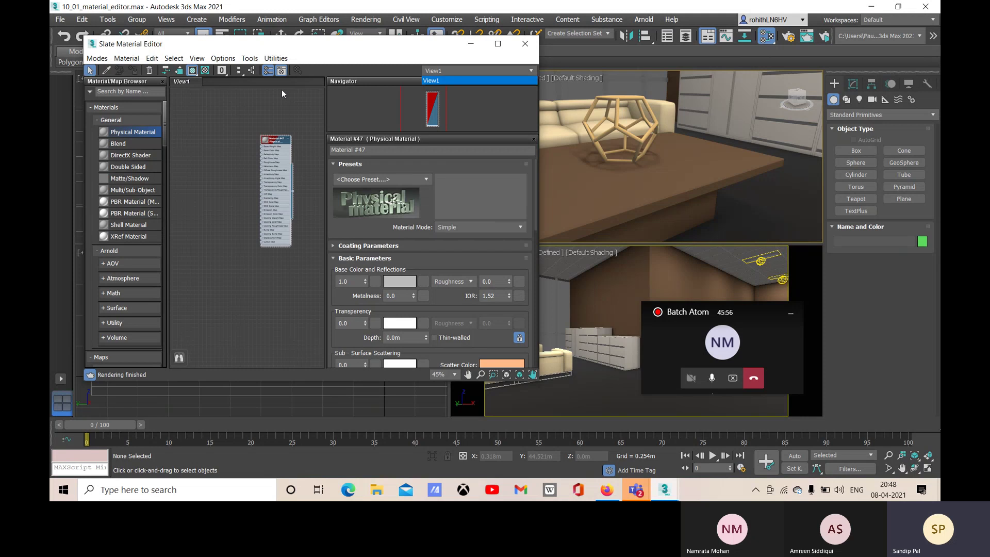
click(439, 80)
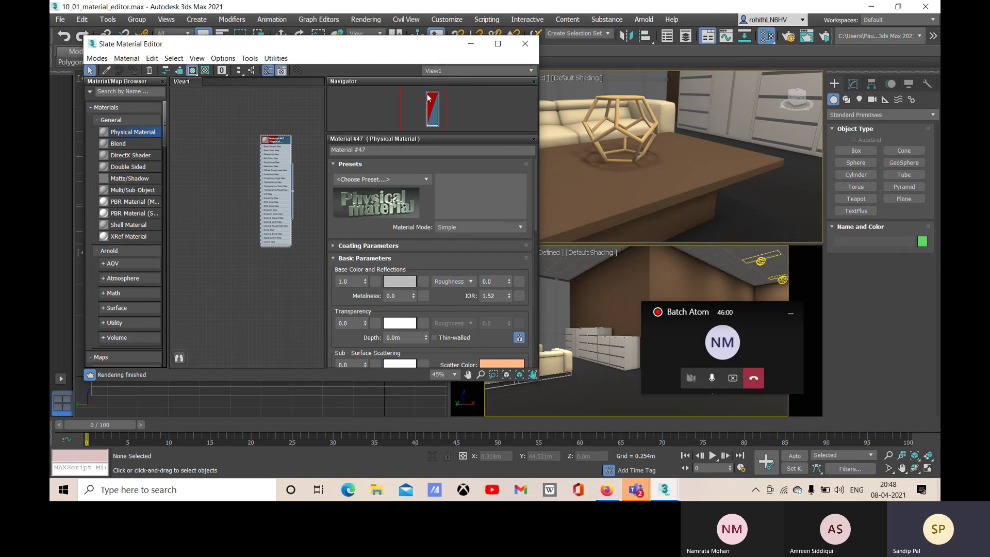
click(532, 82)
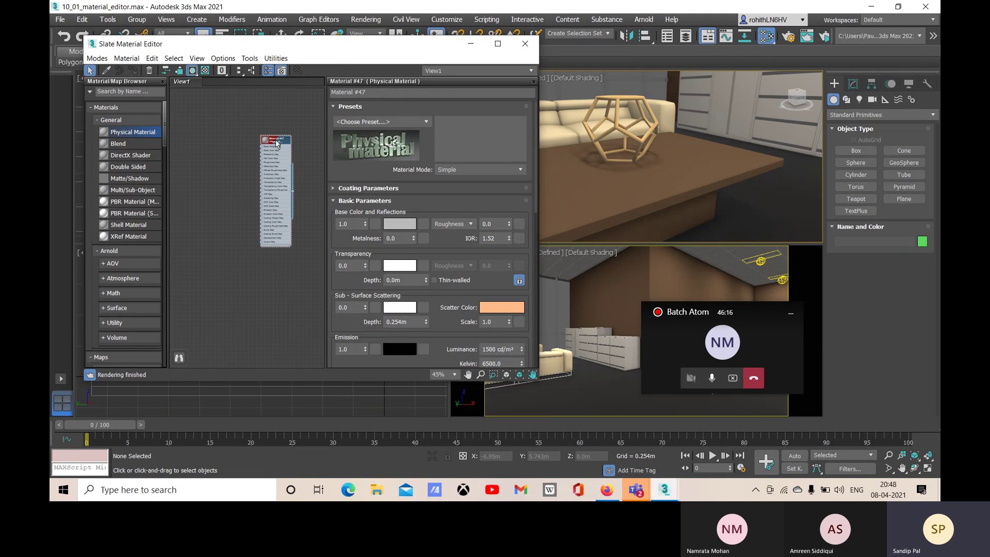
Step: Move Material #47 higher in View1 and scroll the browser down toward the general maps
scroll(276, 143, up, 2)
scroll(276, 143, up, 2)
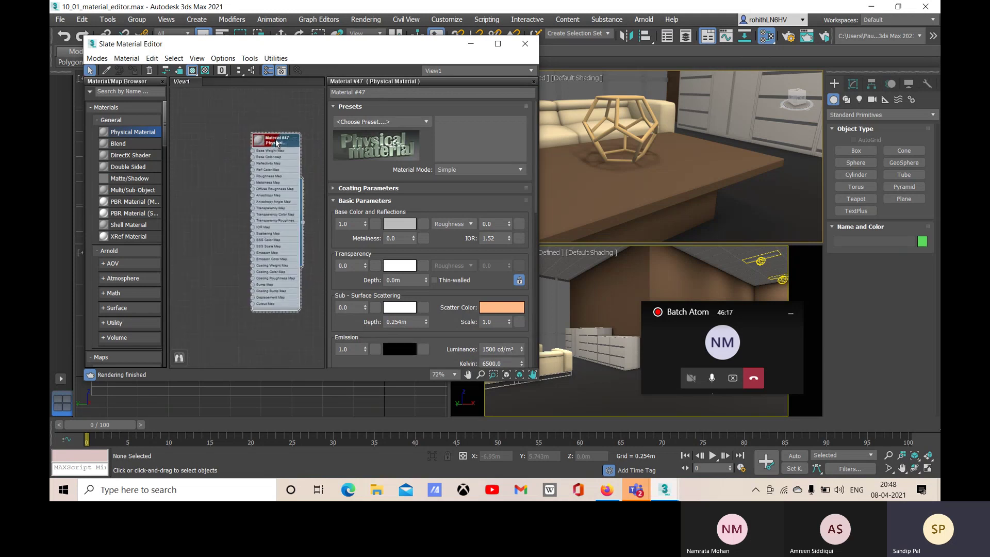
scroll(244, 155, up, 2)
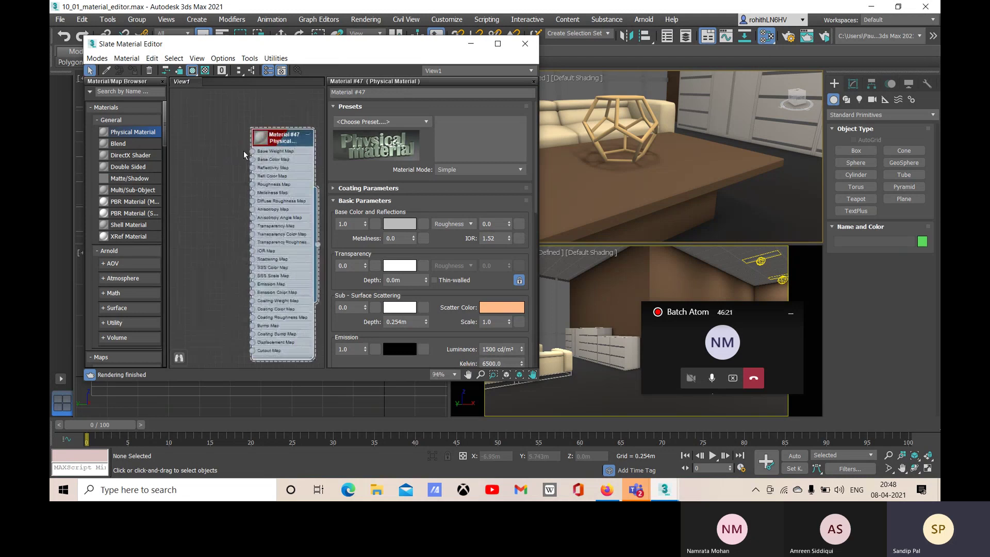
scroll(244, 154, up, 1)
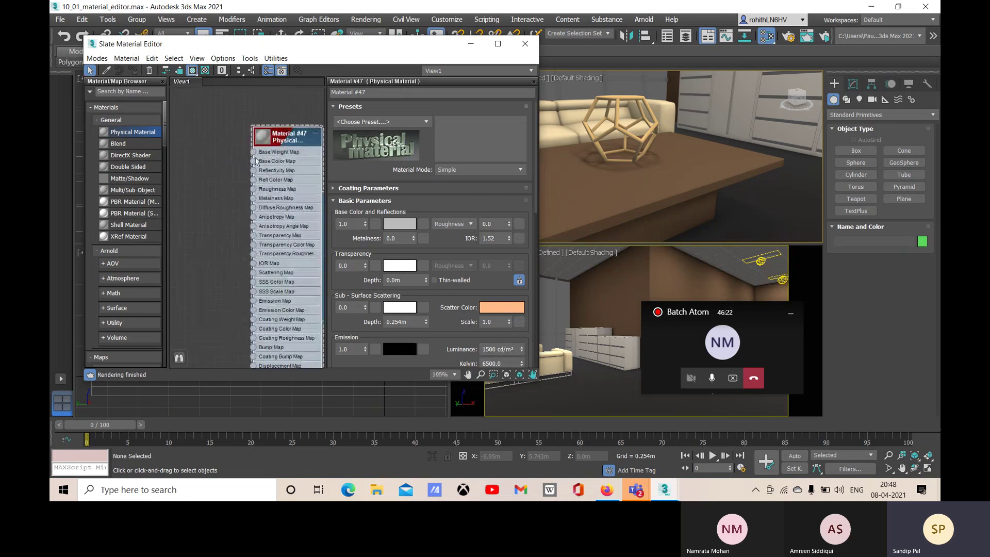
drag(272, 138, 262, 137)
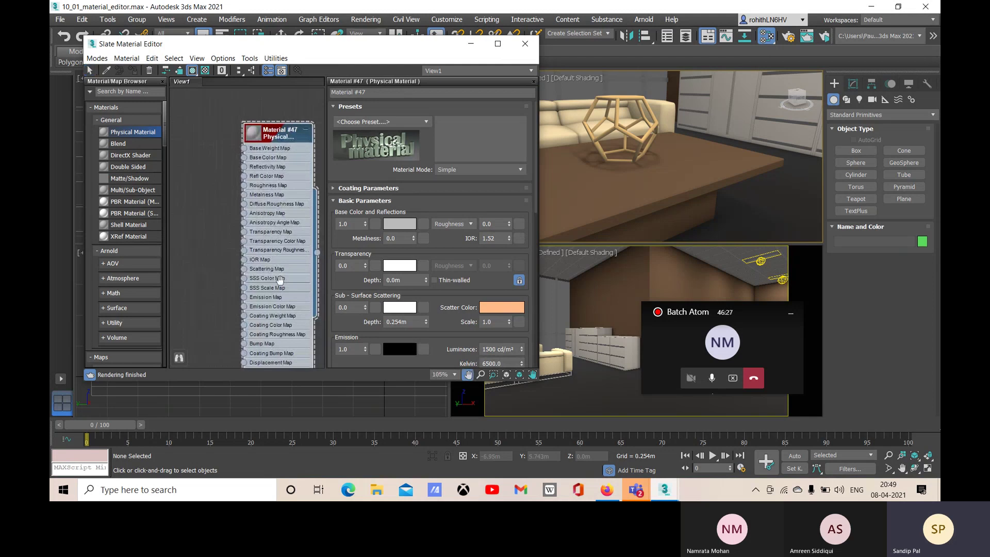
drag(273, 257, 267, 208)
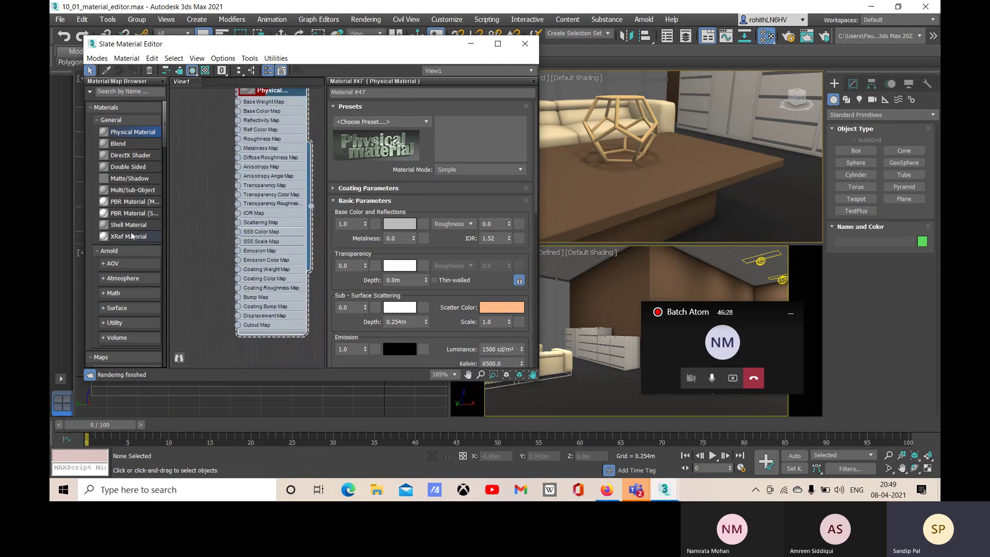
scroll(131, 237, down, 15)
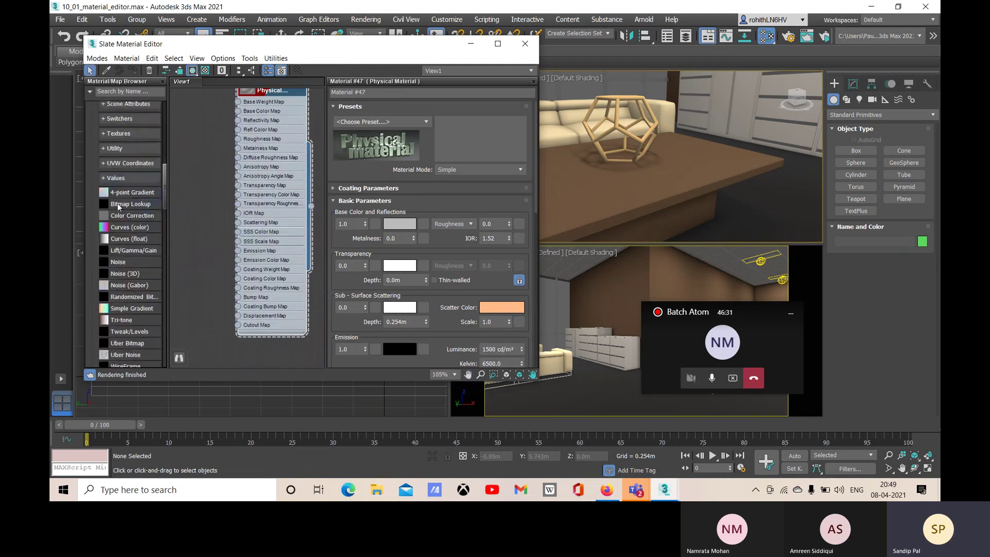
scroll(135, 233, down, 5)
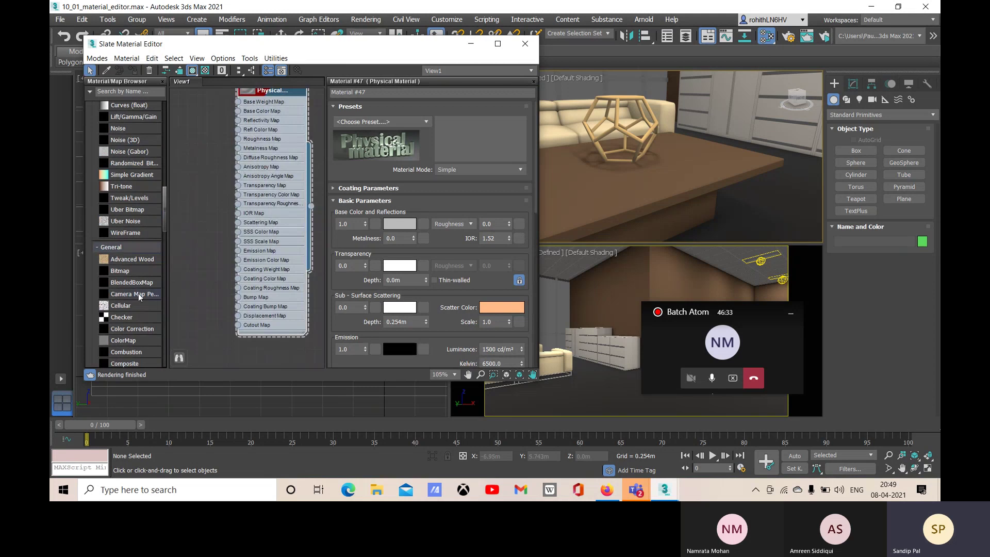
Step: Wire a new Bitmap node, Map #62, into Material #47's Base Color Map and start choosing its image
drag(143, 270, 192, 219)
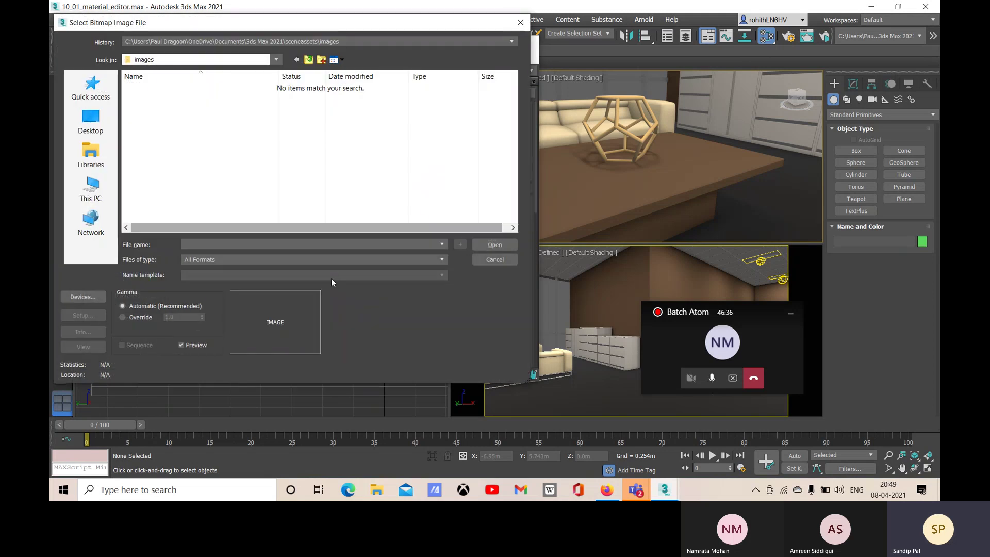
click(518, 23)
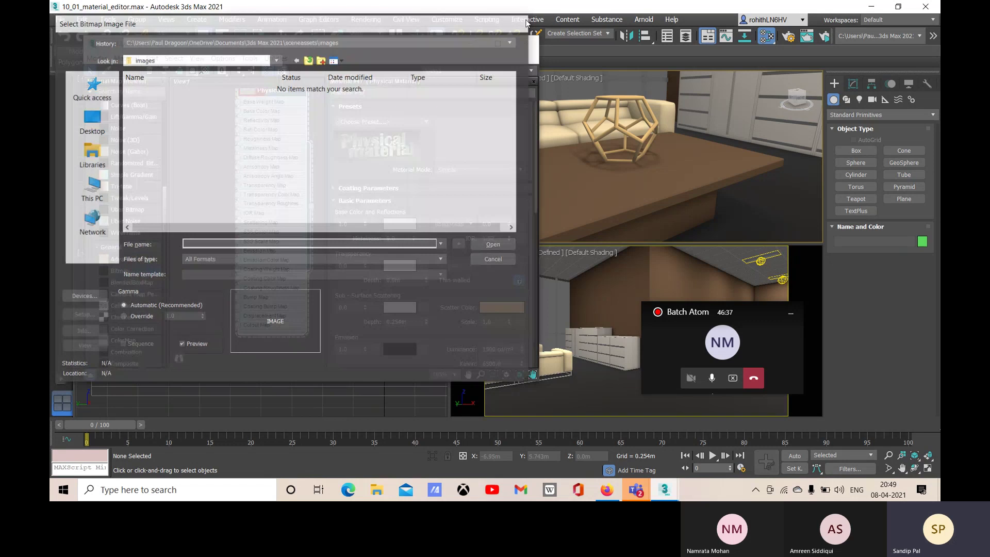
scroll(211, 157, down, 2)
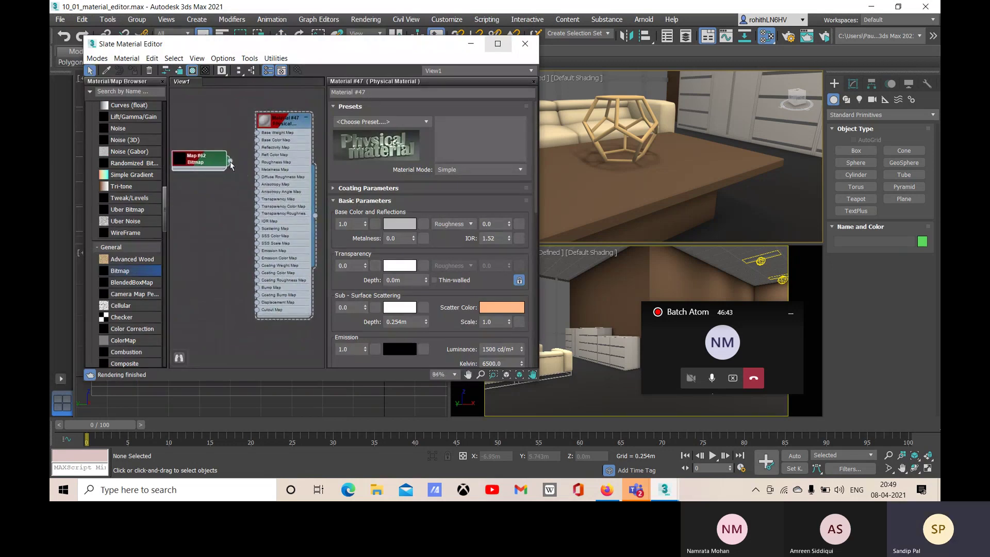
drag(230, 164, 257, 142)
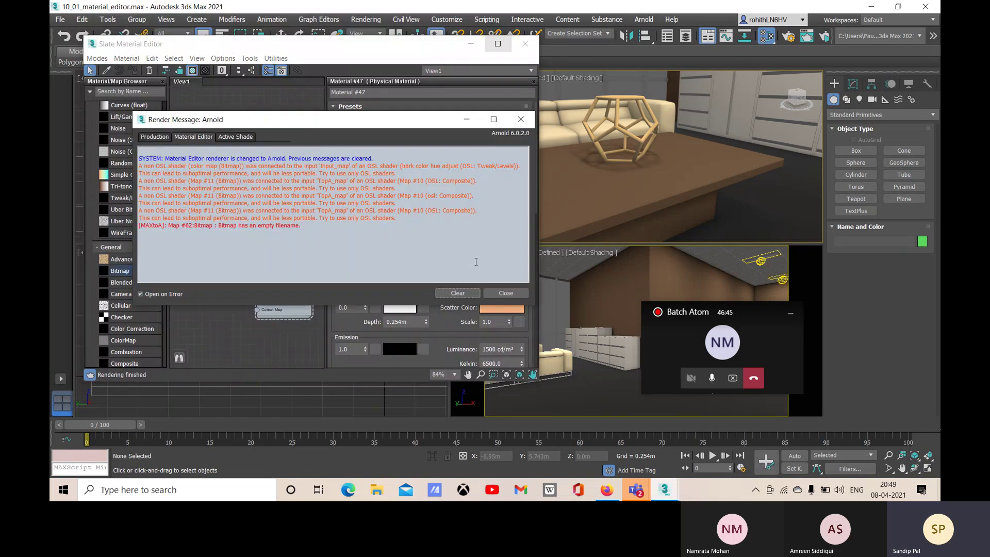
click(506, 293)
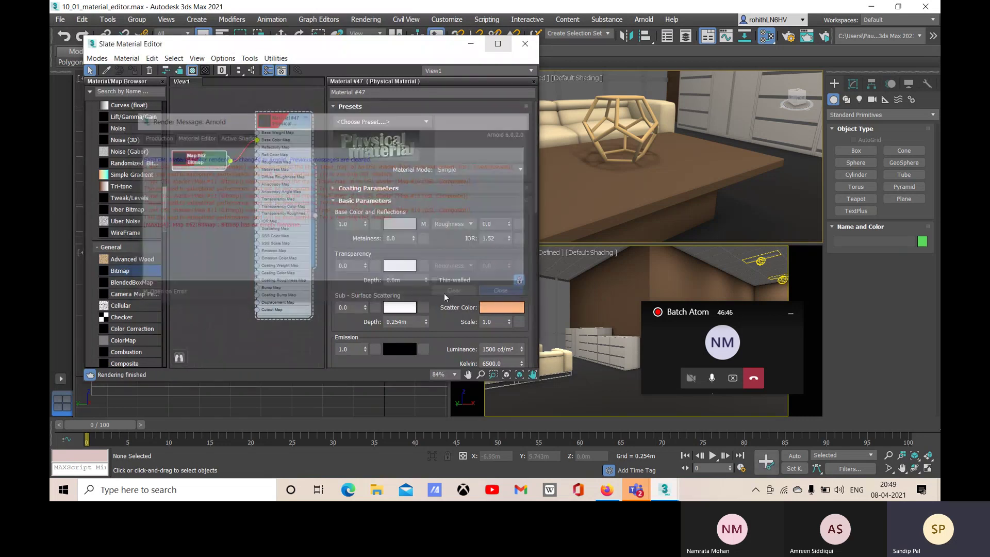
double_click(200, 163)
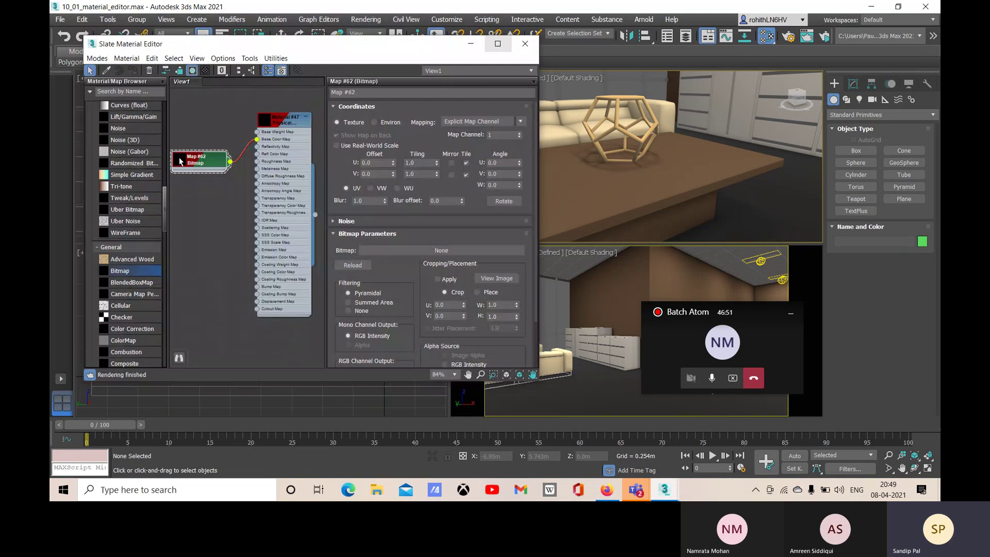
click(402, 251)
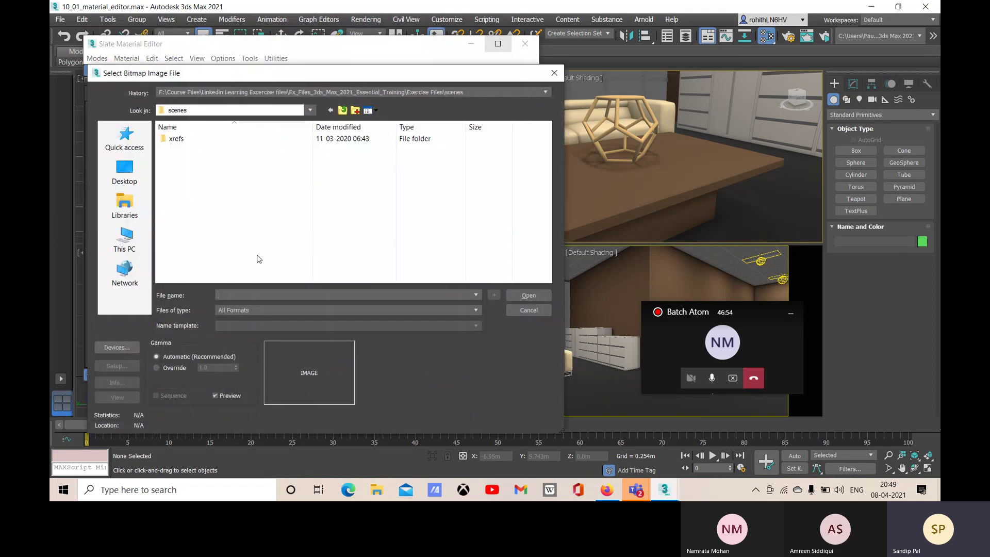
Step: Load Dark Wood texture.jpg from F:\[job related]\Images\Model from internet\Materials into Map #62
click(124, 239)
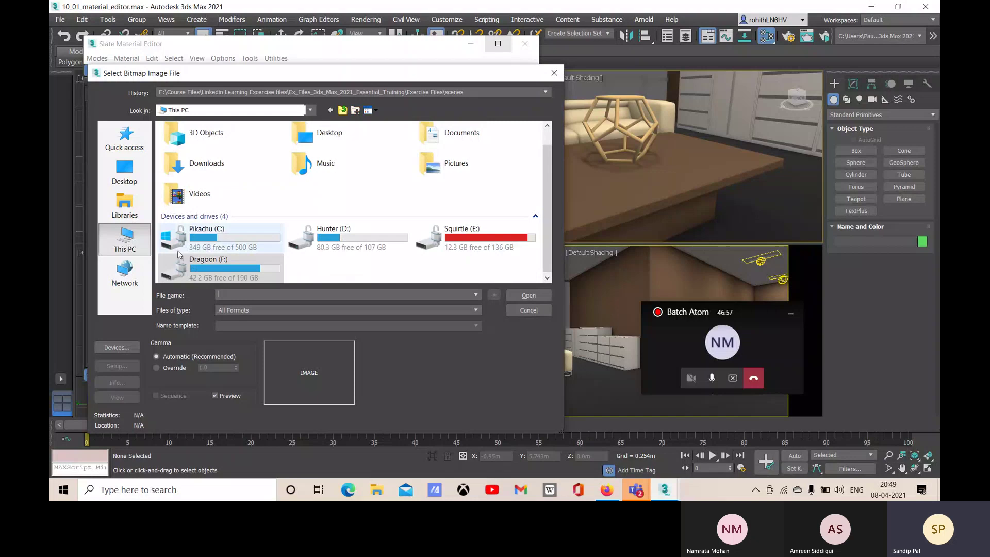
double_click(245, 272)
double_click(186, 138)
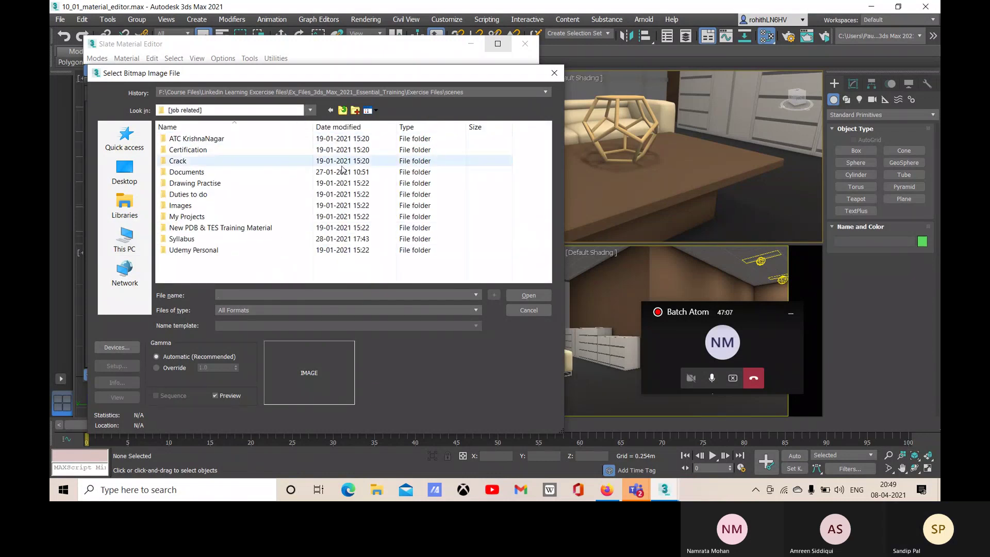
double_click(181, 205)
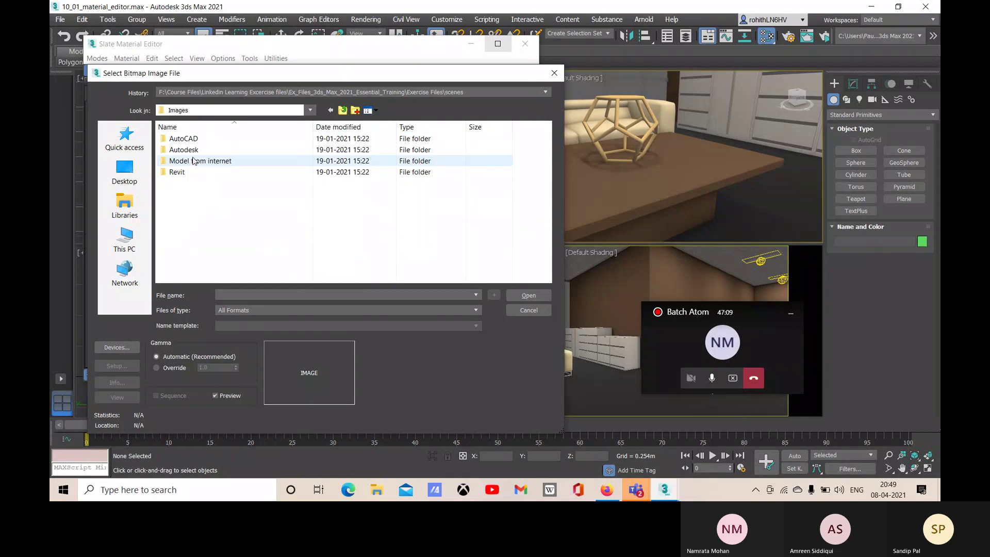
click(194, 160)
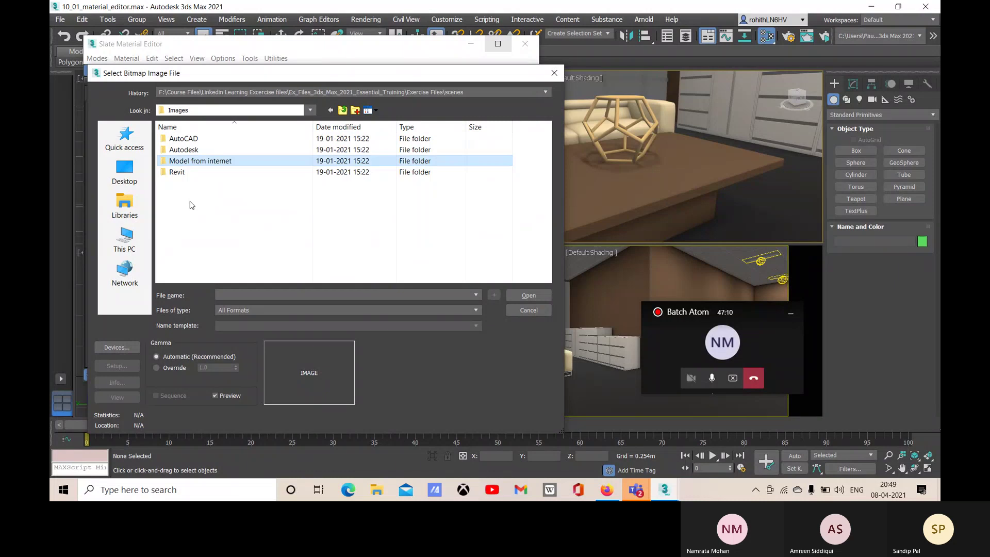
double_click(216, 163)
double_click(188, 152)
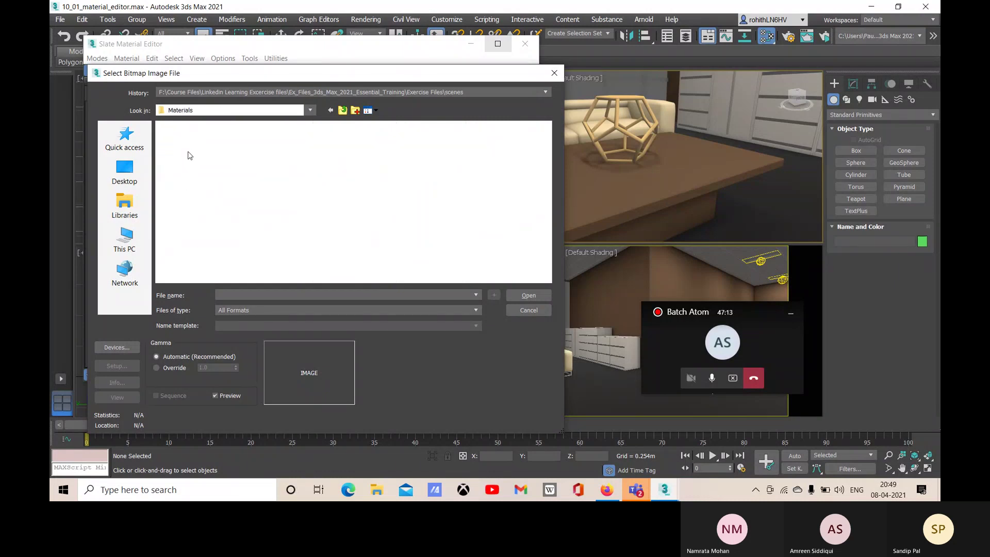
scroll(484, 217, down, 2)
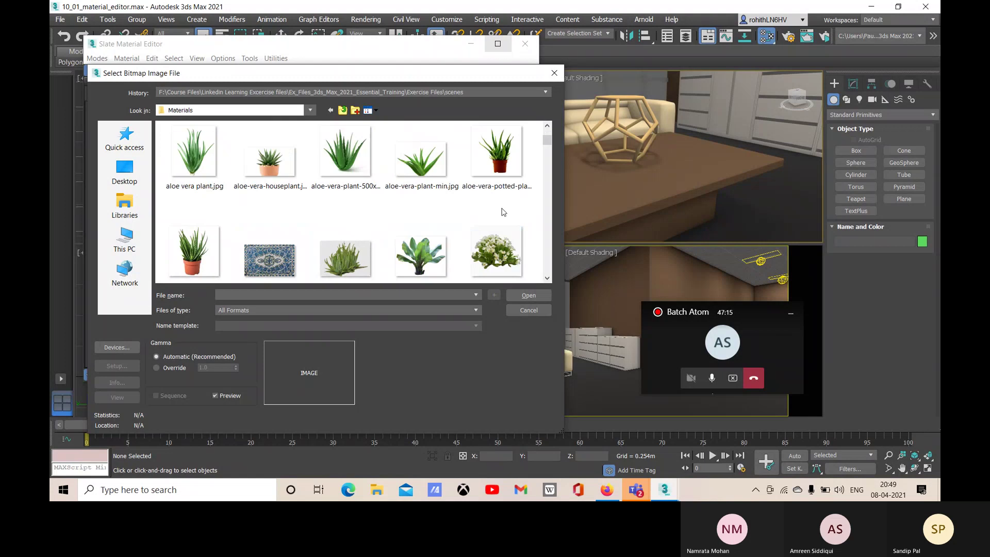
scroll(483, 217, down, 4)
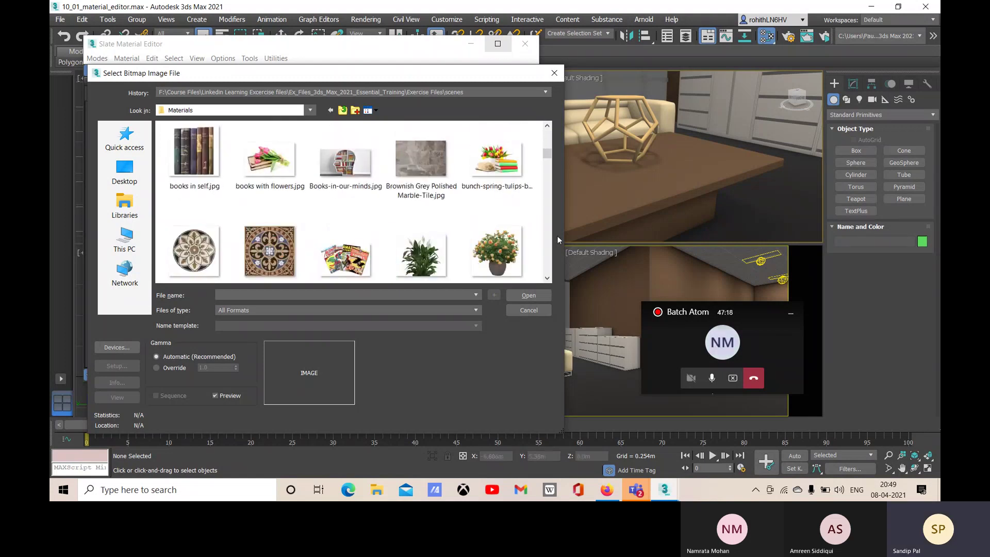
scroll(332, 212, down, 3)
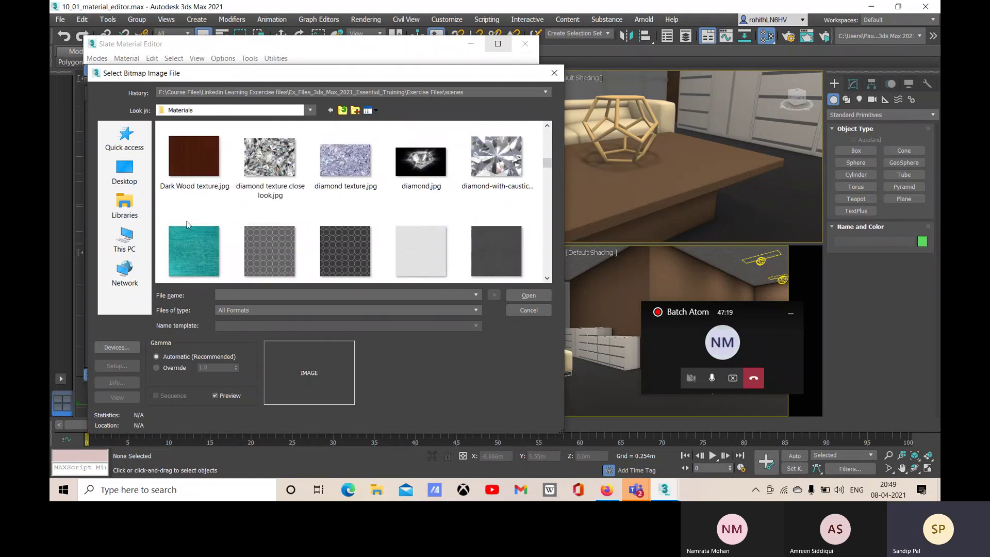
click(189, 159)
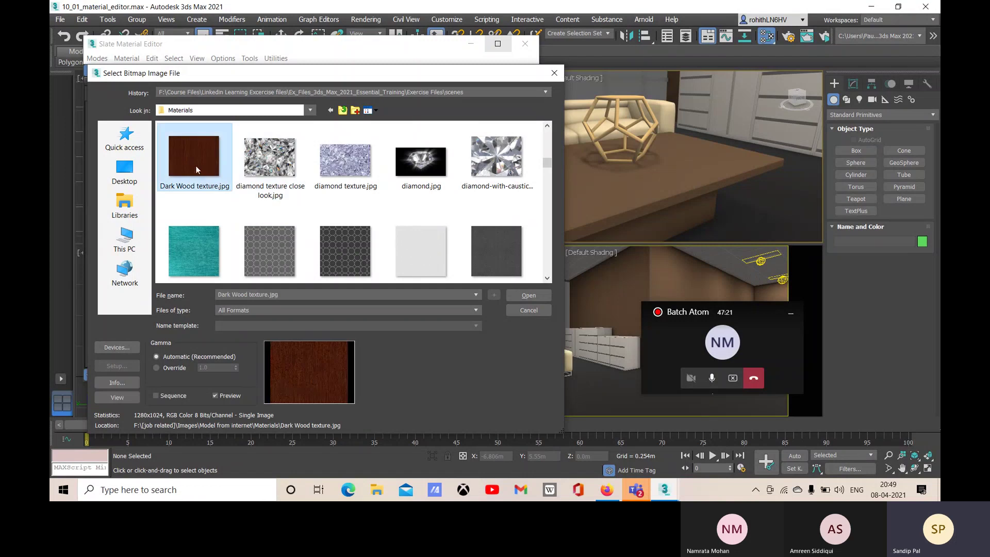
click(531, 296)
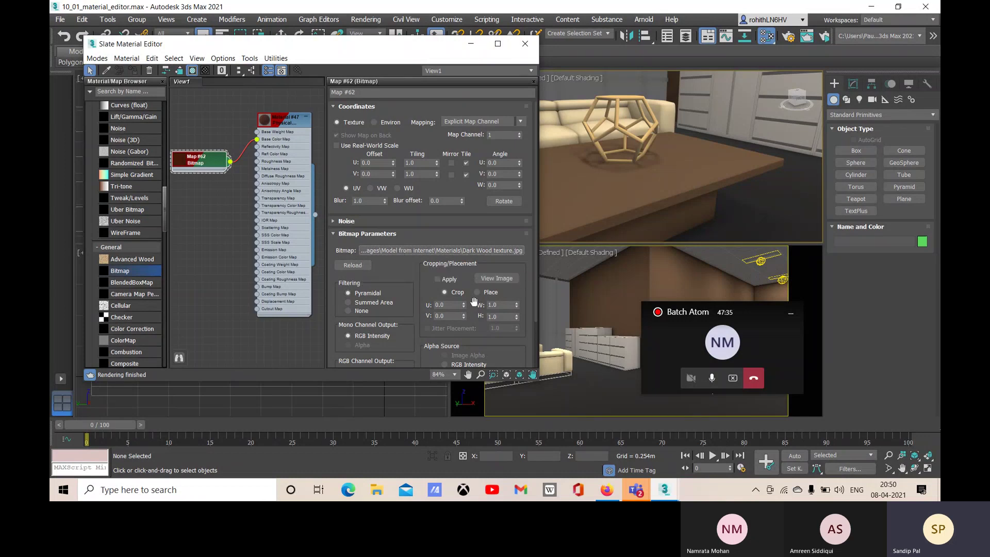
Step: Select the Material #47 node and cancel a trial connection from its output
scroll(475, 308, down, 3)
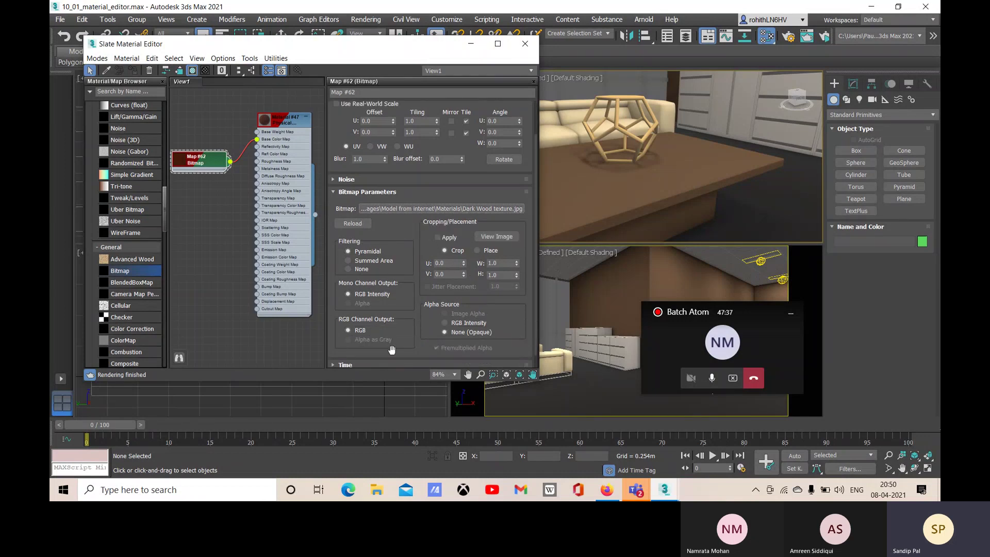
scroll(395, 188, up, 2)
scroll(394, 188, up, 1)
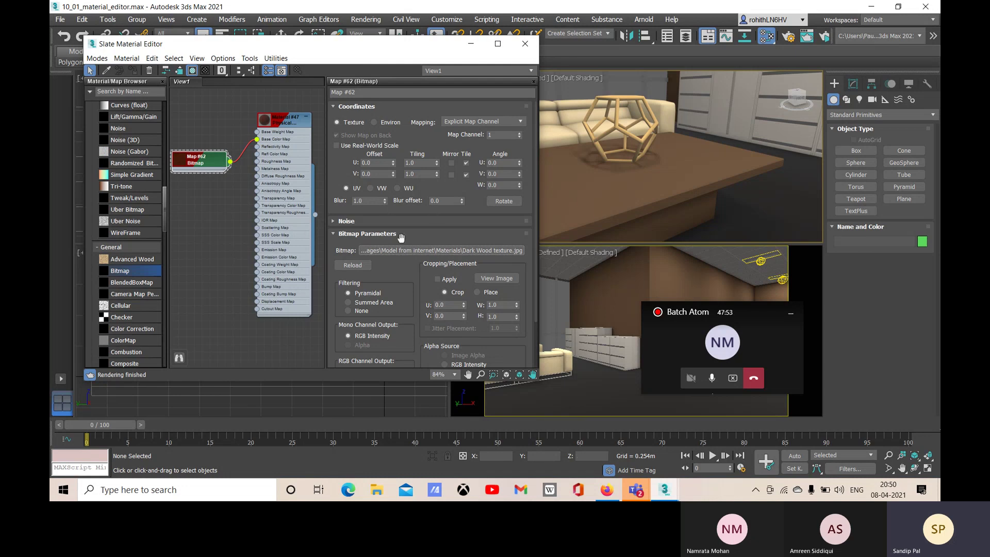
click(317, 218)
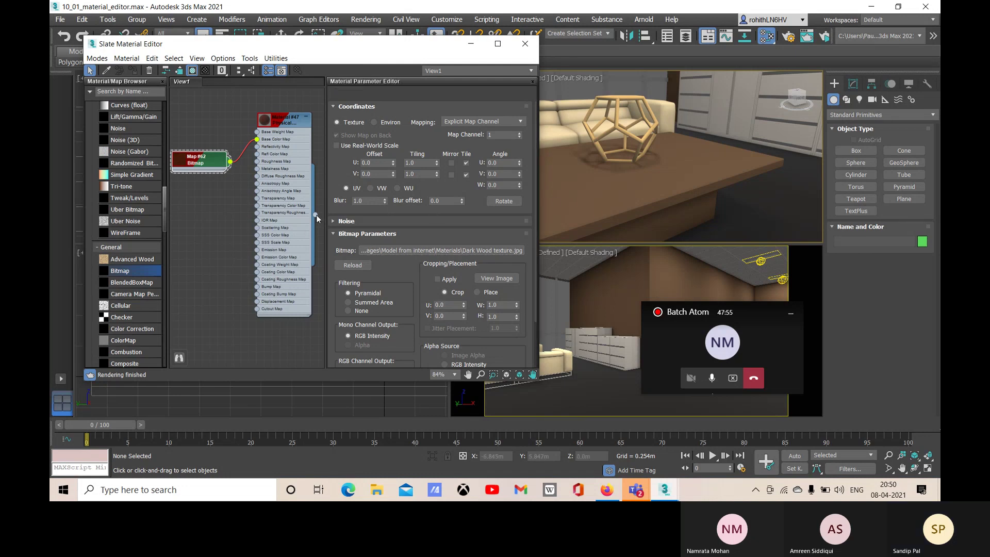
drag(316, 219, 275, 211)
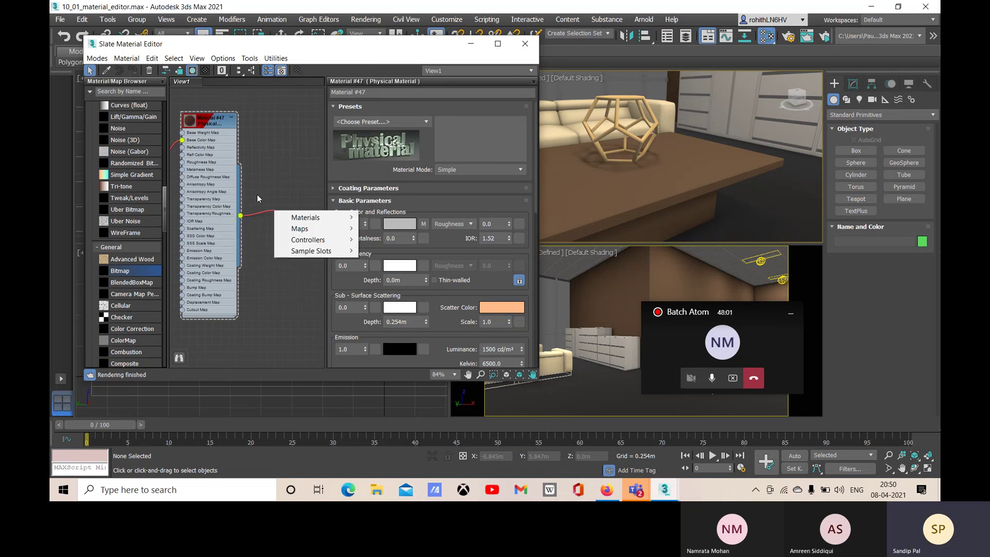
click(281, 176)
Step: Move the Material #47 node right and shift the Slate editor window left
drag(215, 123, 261, 122)
scroll(214, 219, down, 1)
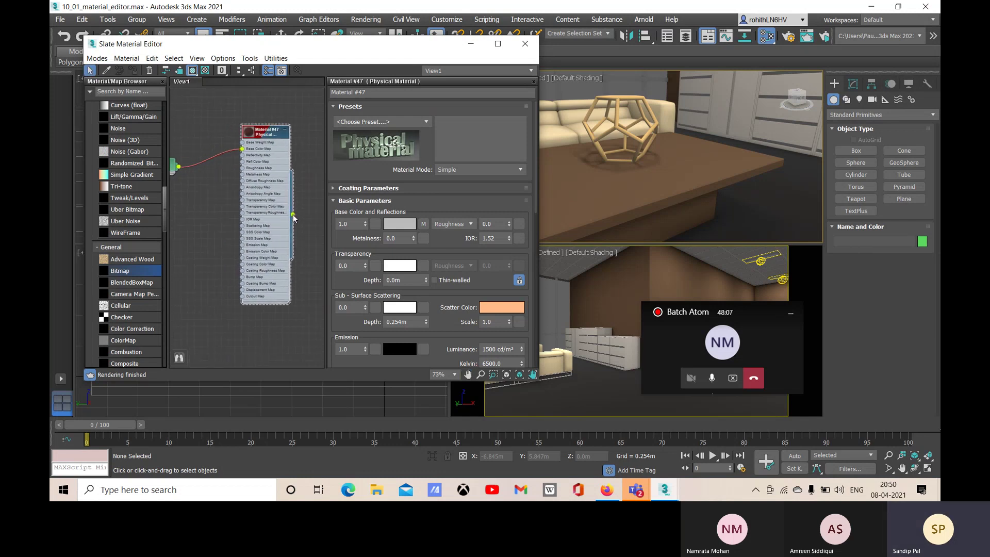
drag(294, 218, 300, 198)
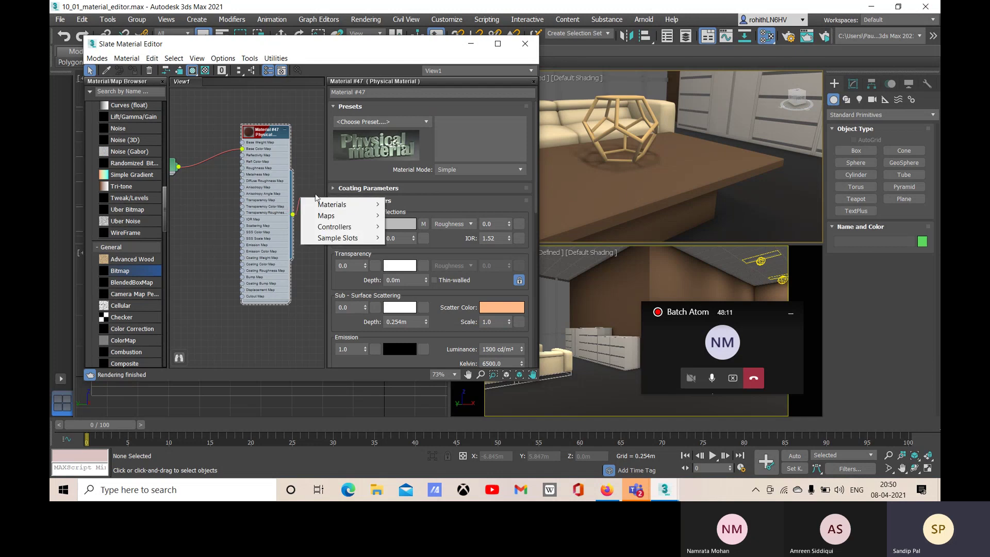
mouse_move(330, 216)
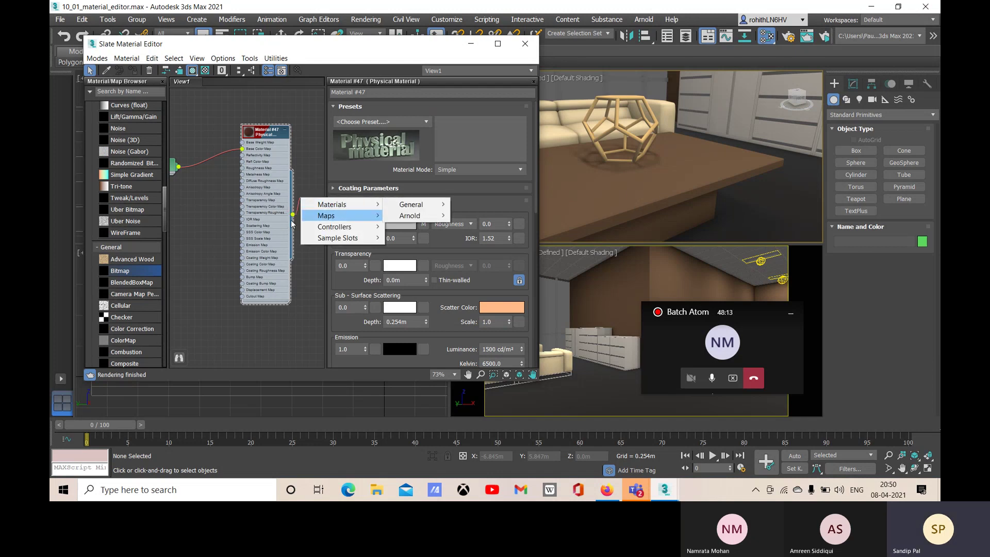
click(304, 259)
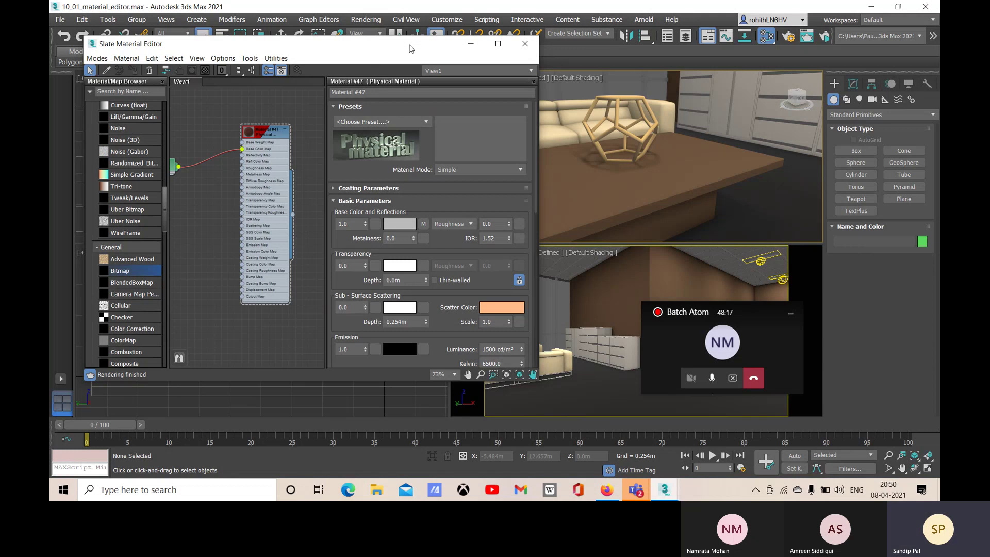
drag(406, 52, 364, 74)
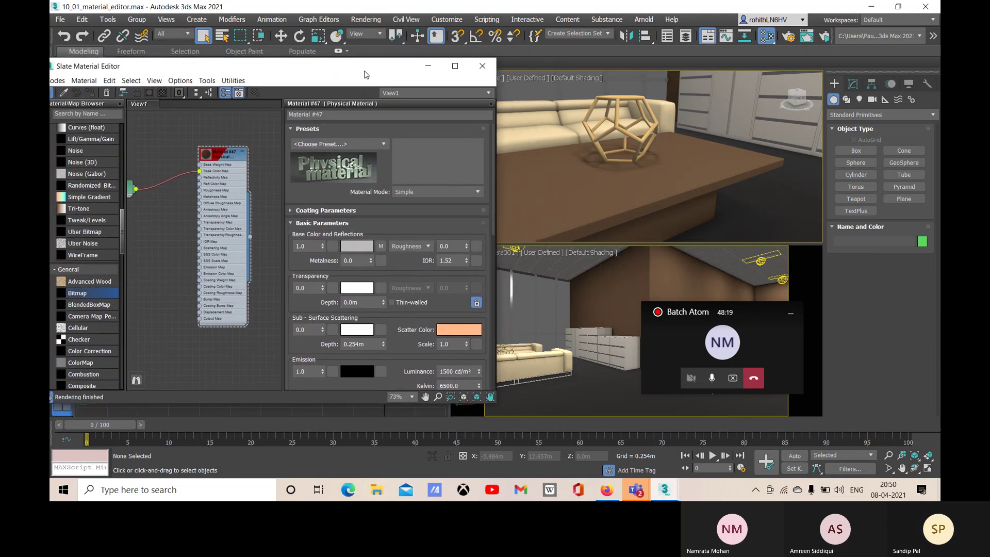
Step: Activate the top viewport and select the file cabinet group there
click(576, 194)
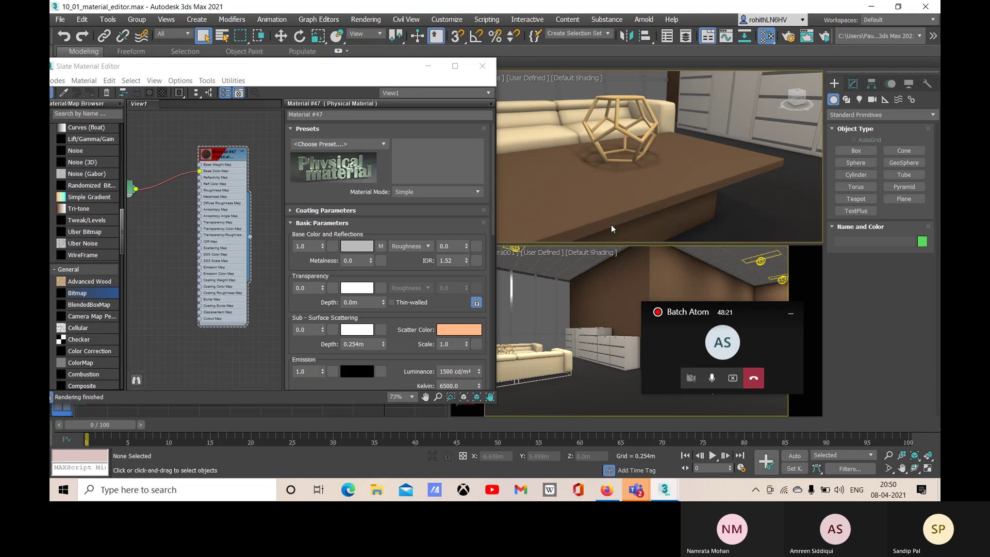
click(600, 327)
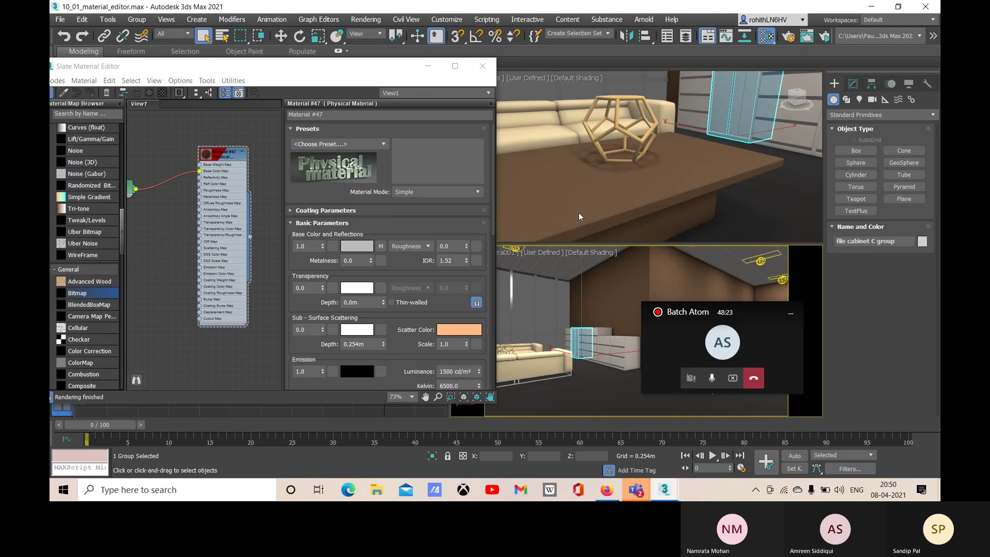
click(593, 203)
Step: Zoom and pan the camera view to the cabinets and select 'file cabinet A group'
scroll(623, 184, down, 10)
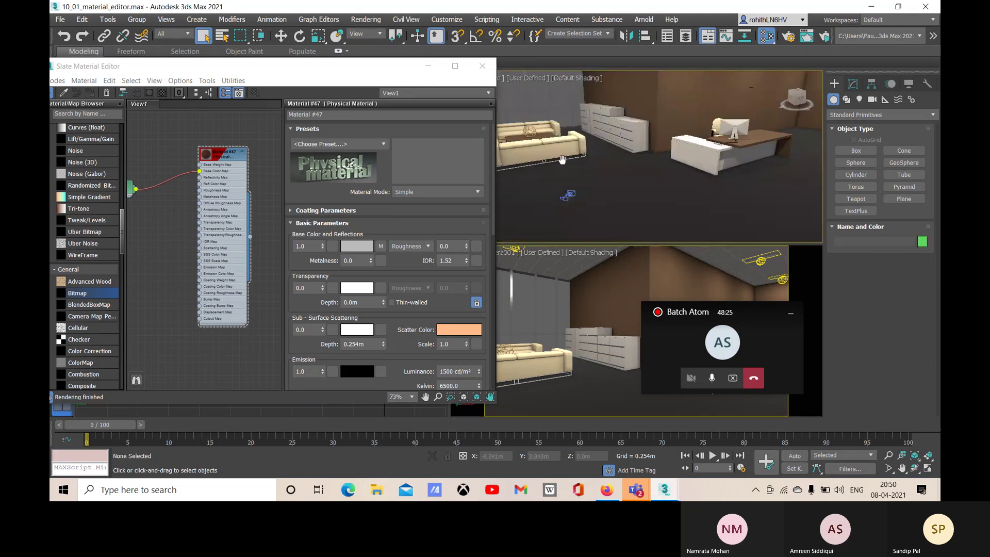
scroll(562, 170, up, 5)
scroll(582, 177, down, 3)
scroll(582, 172, up, 2)
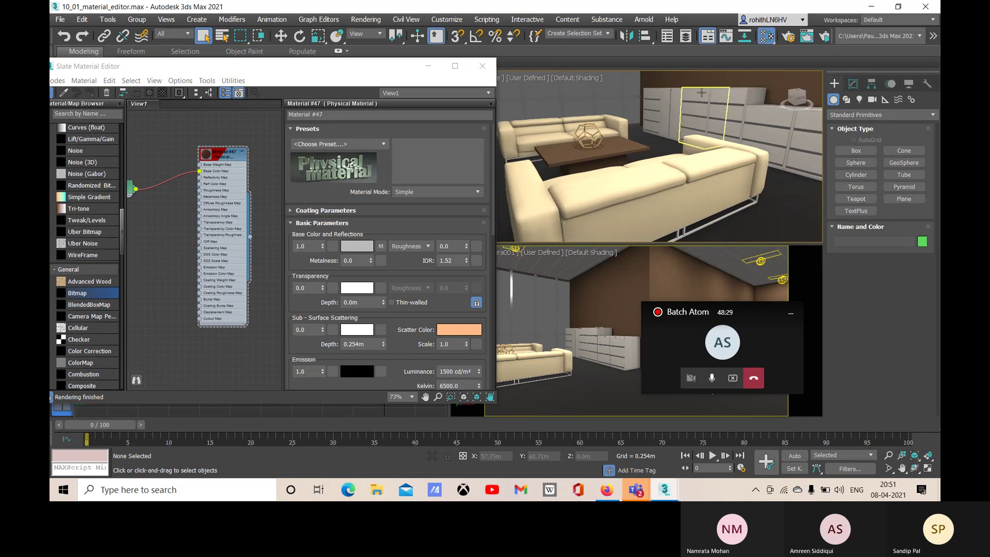
scroll(562, 295, down, 5)
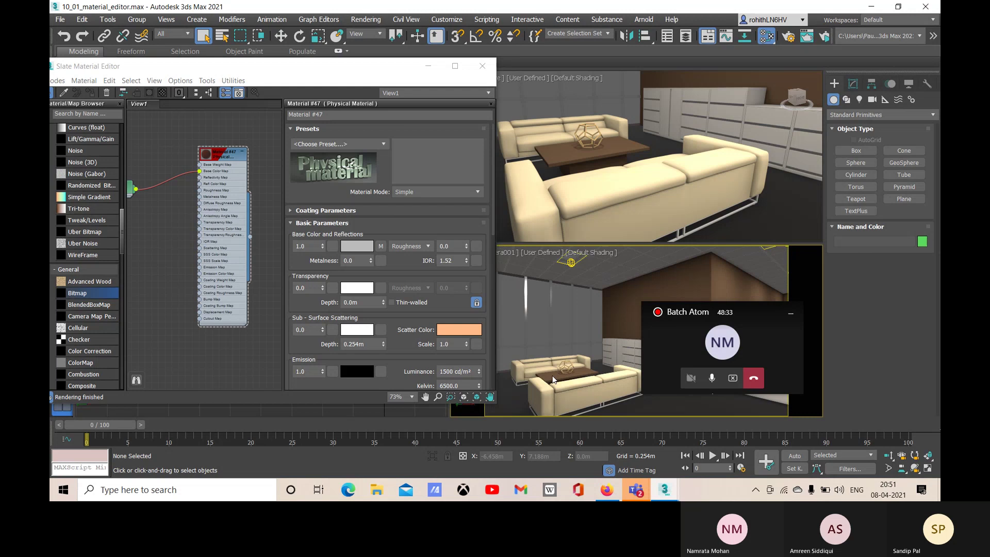
middle_drag(546, 352, 402, 311)
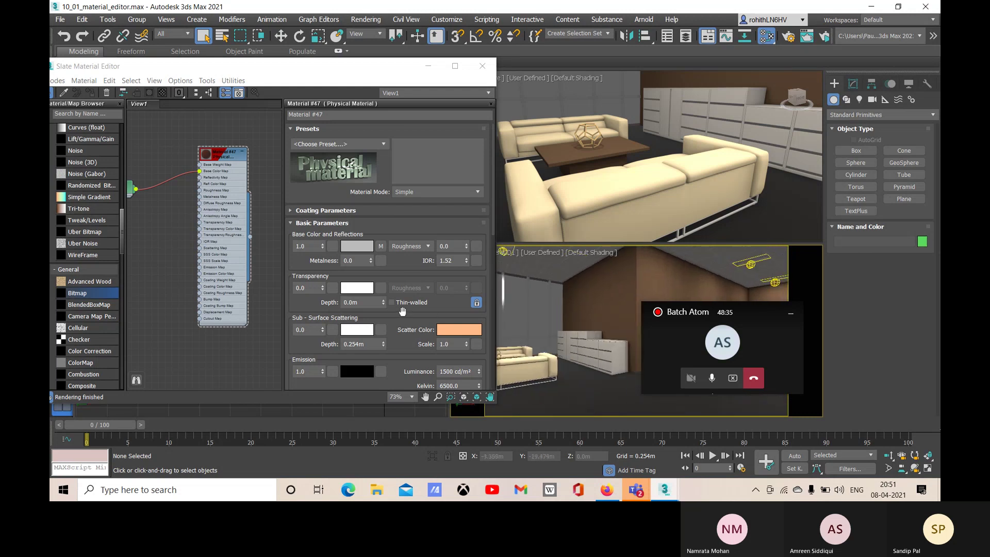
middle_drag(613, 305, 596, 356)
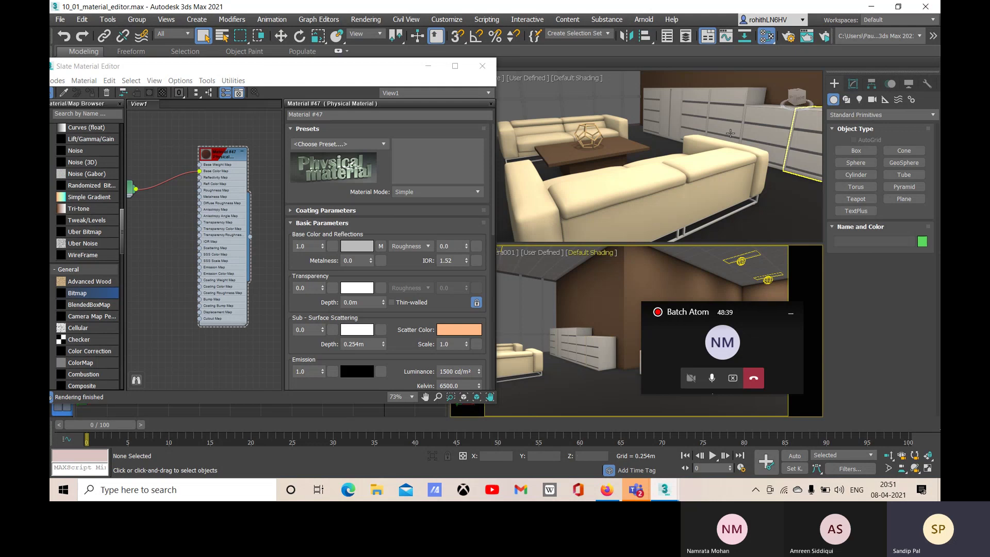
scroll(730, 133, up, 6)
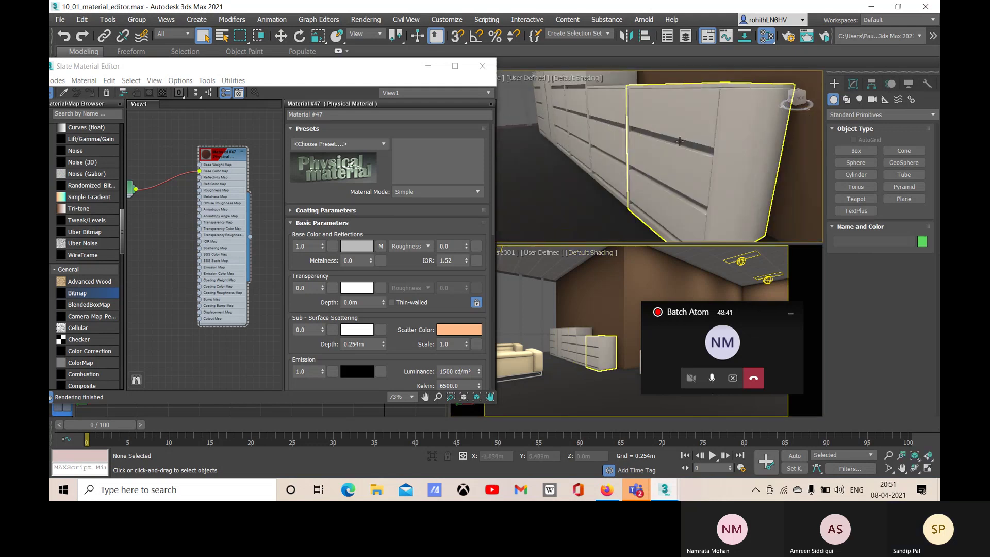
scroll(680, 141, down, 4)
click(705, 187)
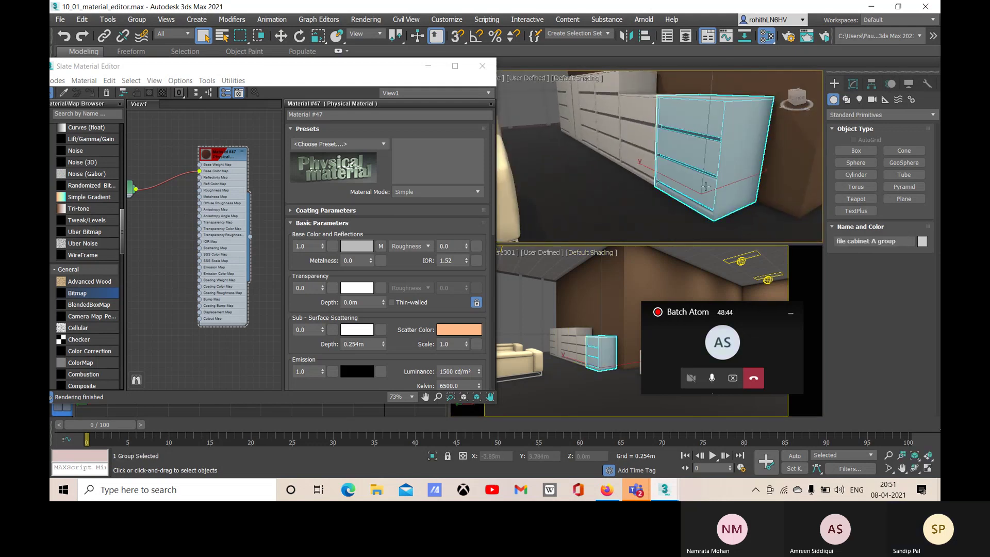
Step: Assign Material #47 to the selected file cabinet A group via Assign to Selection
drag(250, 237, 691, 147)
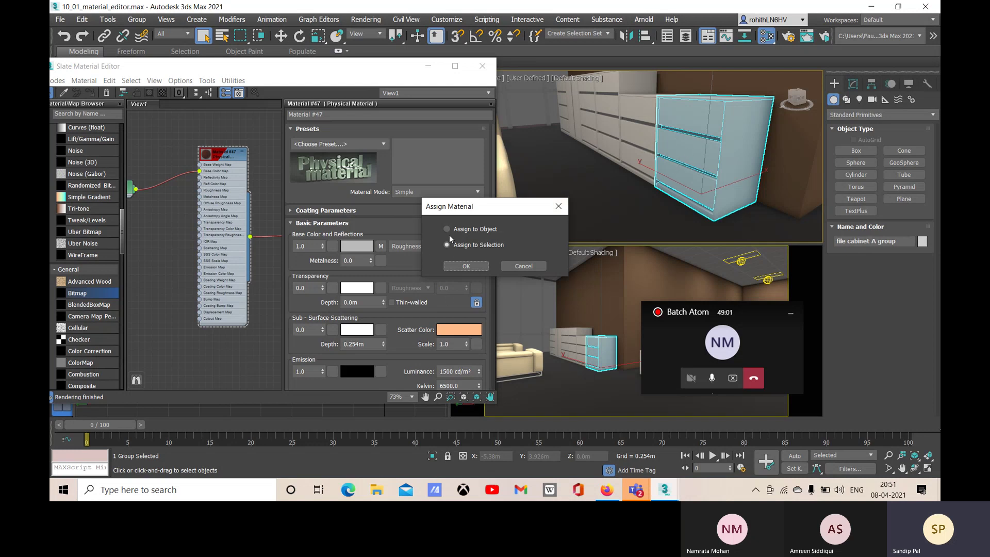
click(465, 266)
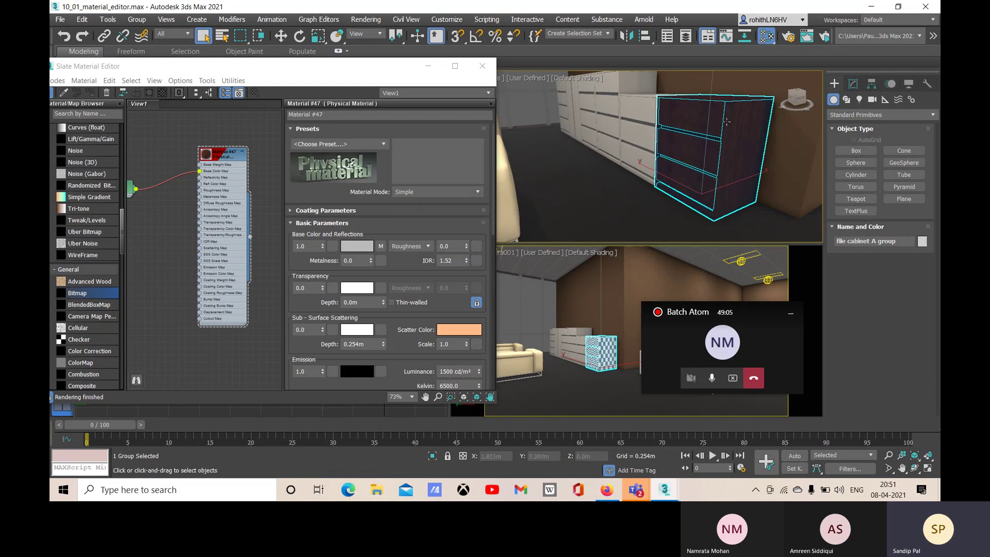
scroll(738, 138, up, 5)
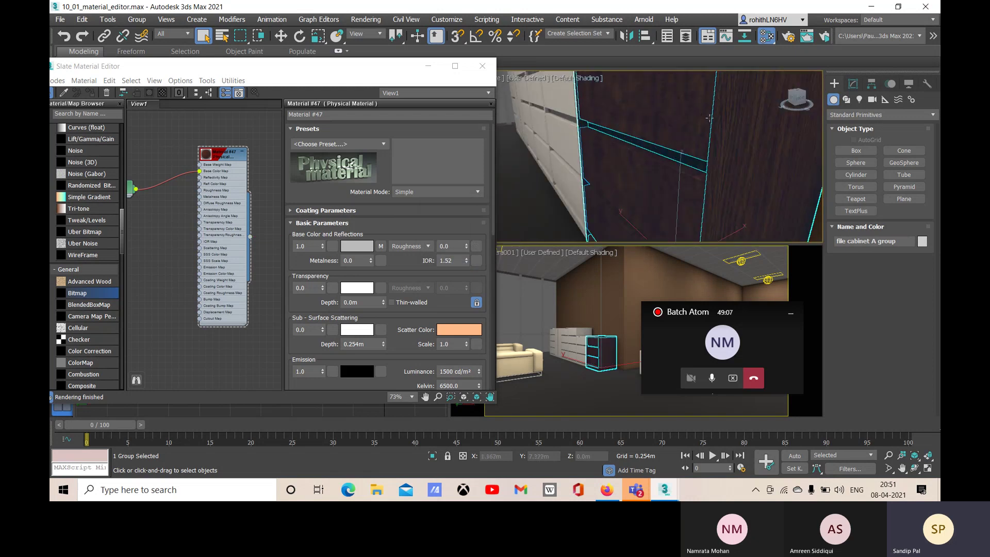
Step: Turn off U and V Tile on the Map #62 Dark Wood bitmap
scroll(727, 126, down, 5)
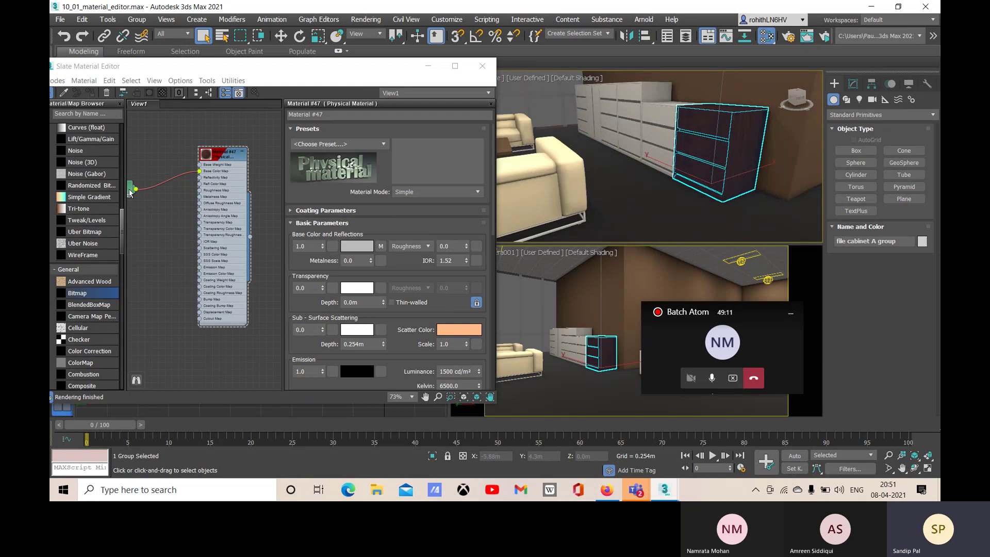
drag(130, 189, 171, 189)
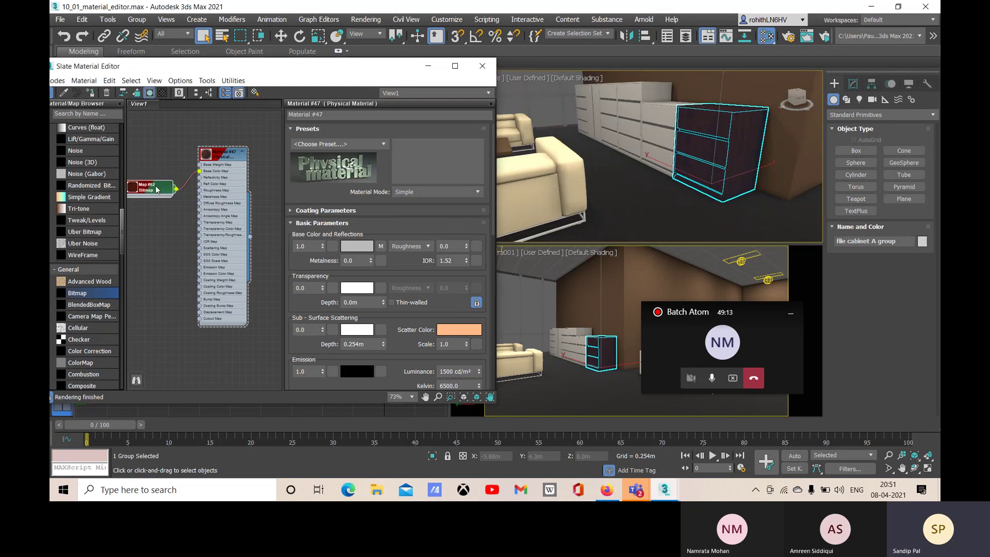
double_click(152, 187)
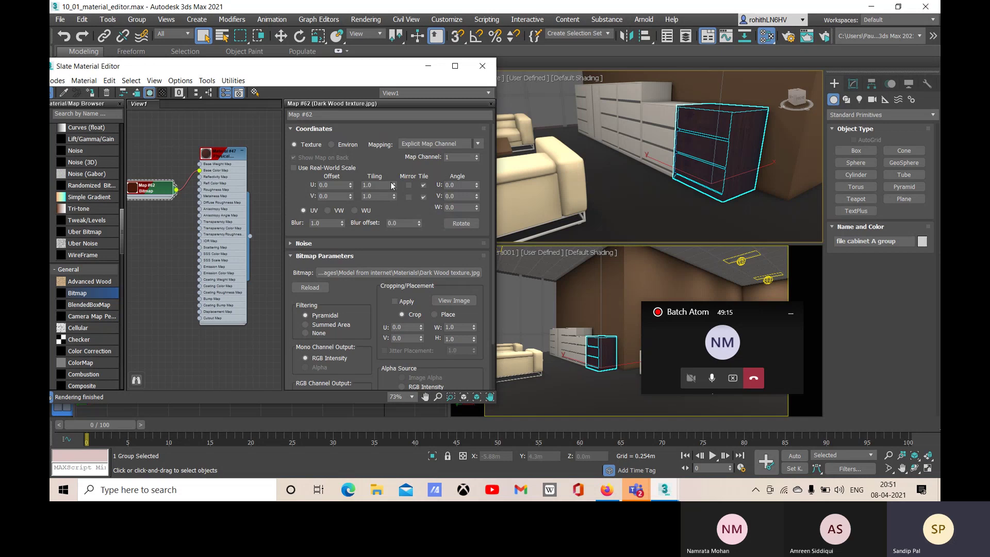
click(423, 184)
click(423, 196)
Step: Reassign Material #47 to the selected cabinet, then reopen Map #62's settings
double_click(234, 154)
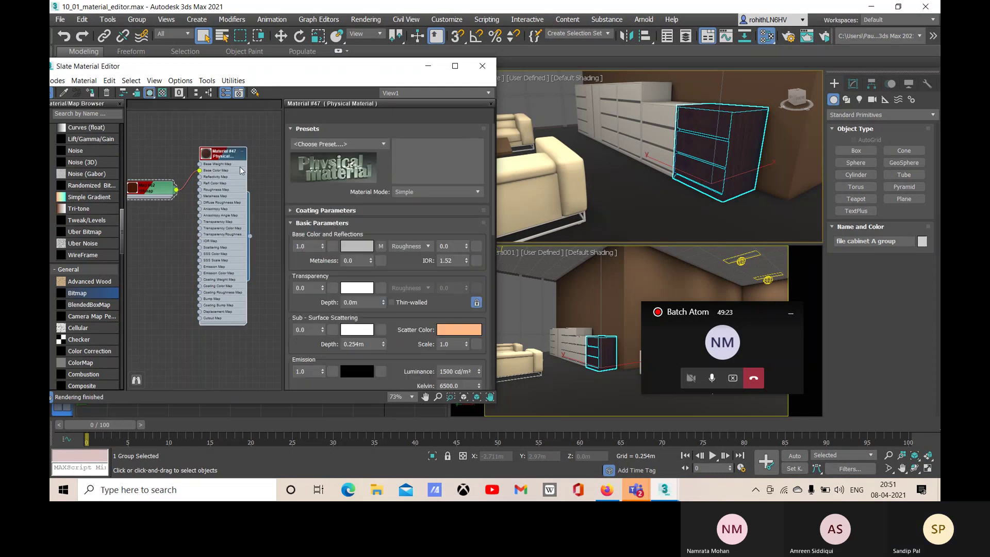
drag(250, 236, 713, 144)
click(458, 265)
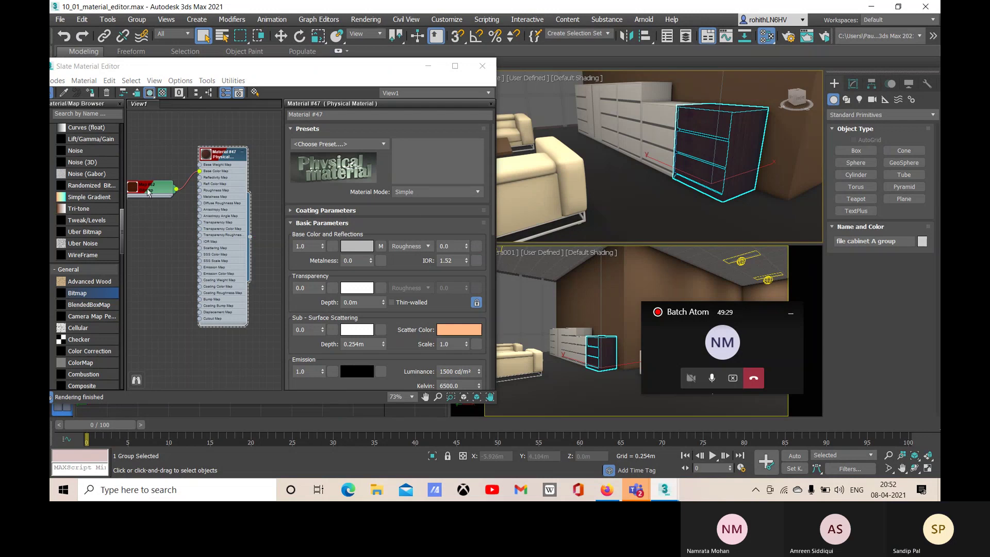
double_click(148, 191)
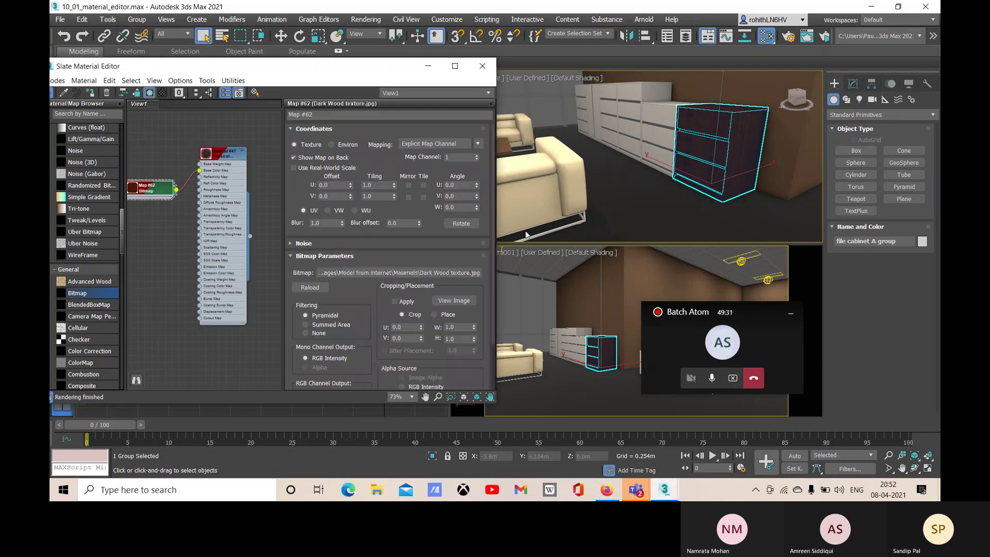
Step: Re-enable U and V tiling on the Dark Wood map, with U Tiling 4.9 and V Tiling 0.1
click(423, 184)
click(423, 196)
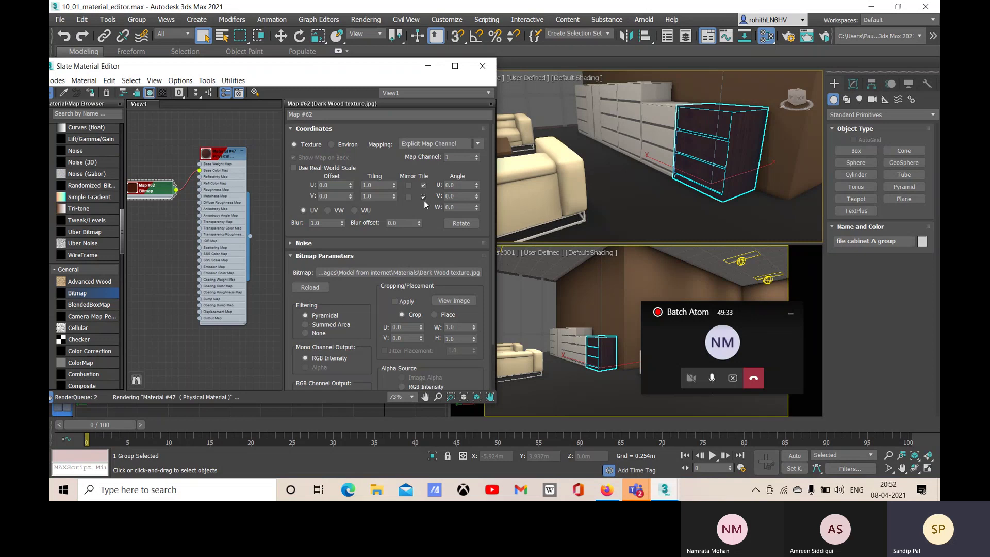
drag(395, 185, 392, 158)
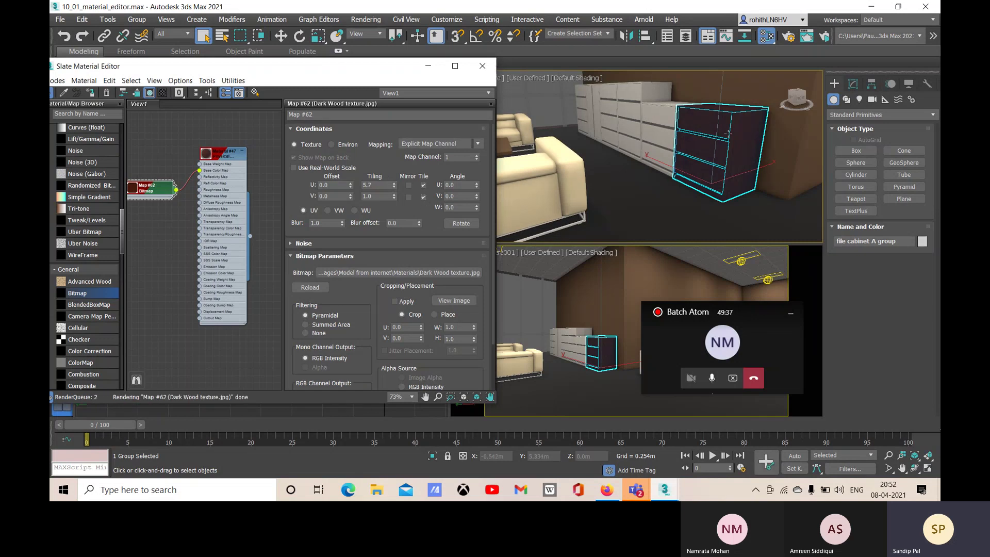
scroll(728, 133, up, 5)
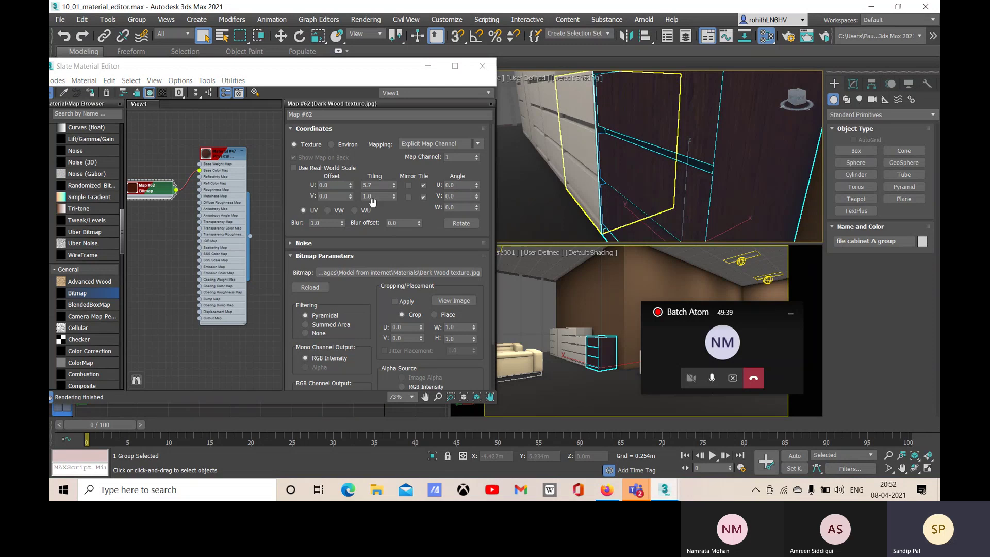
drag(393, 185, 392, 142)
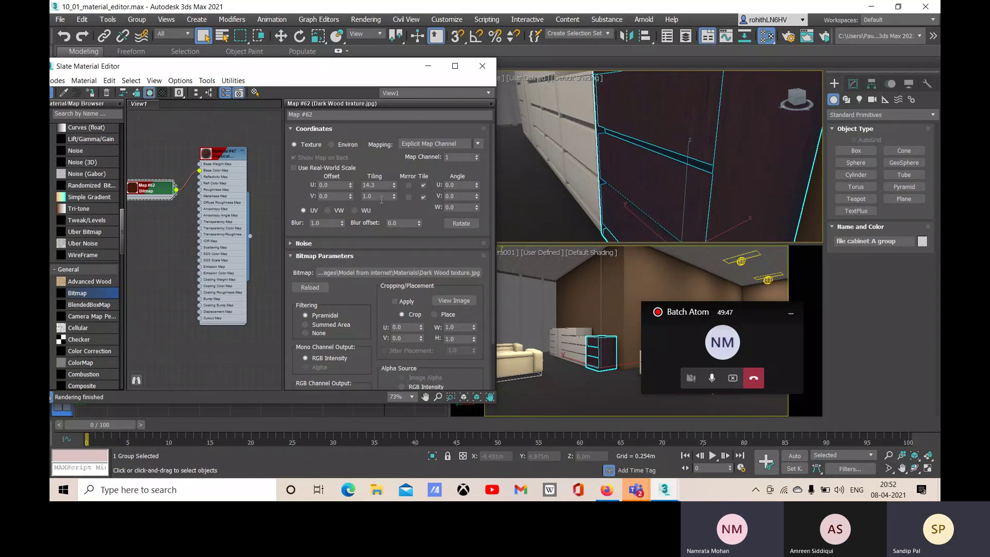
mouse_move(393, 197)
mouse_down()
mouse_move(398, 164)
mouse_move(395, 201)
mouse_up()
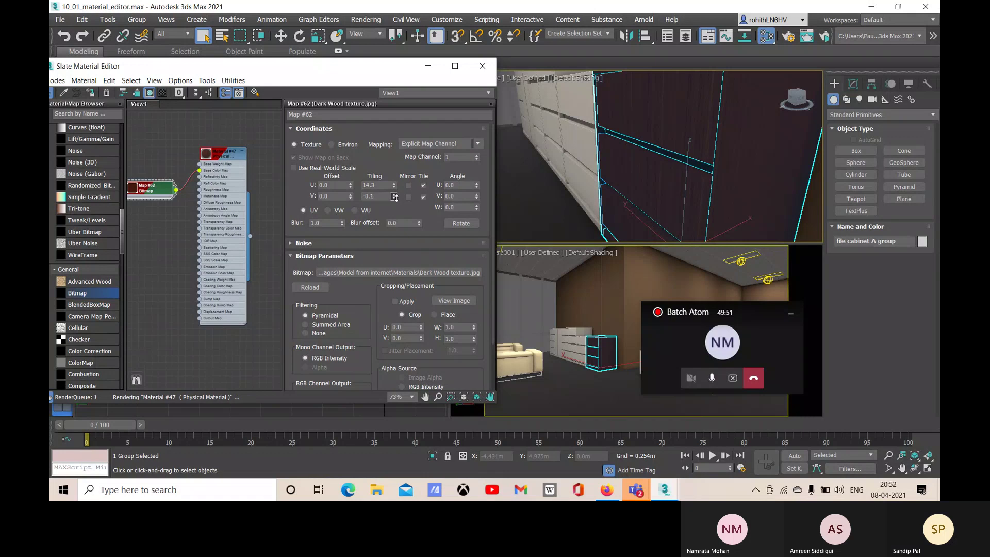
scroll(699, 179, down, 2)
alt+middle_drag(699, 179, 648, 195)
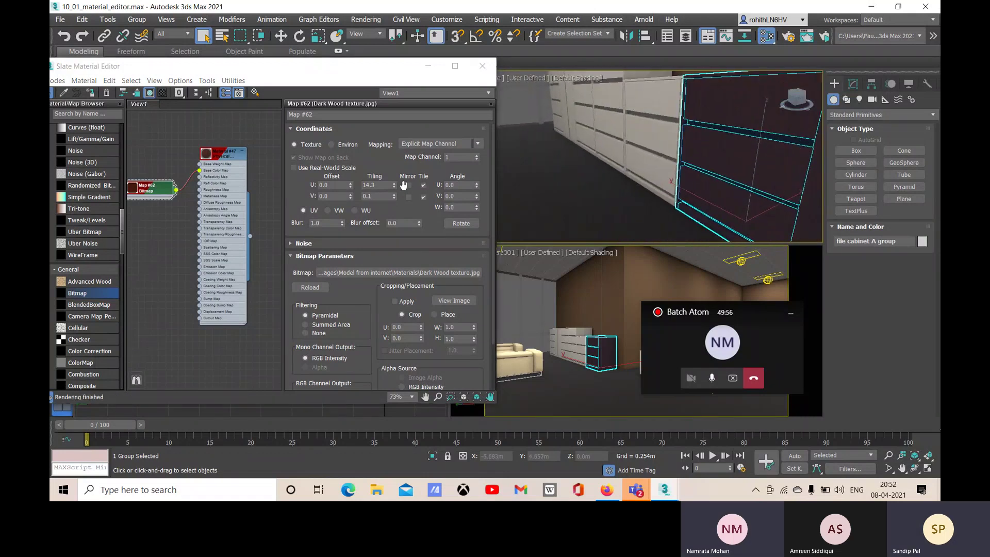
drag(394, 185, 385, 232)
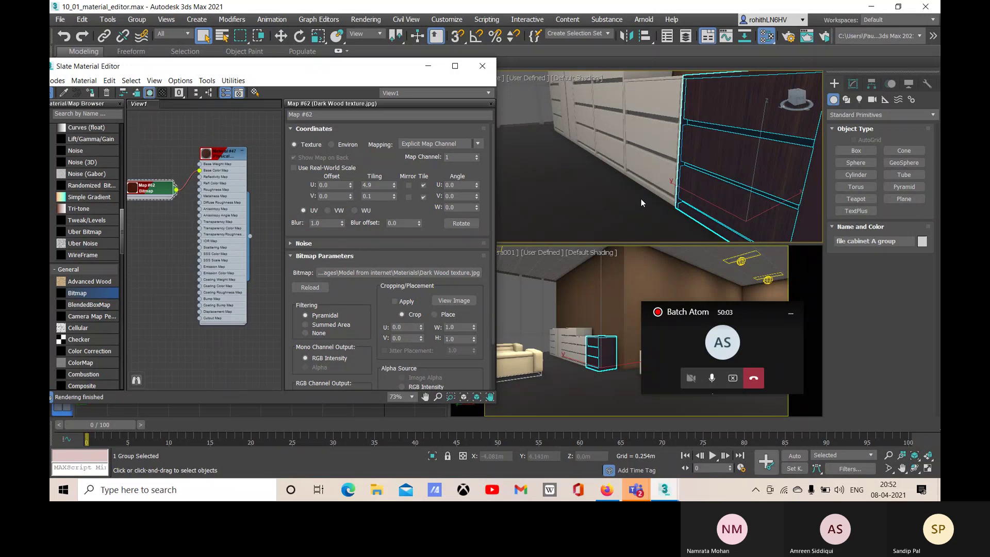
Step: Line up the Material #47 and Map #62 nodes neatly in the Slate view
scroll(641, 203, down, 5)
middle_drag(639, 180, 728, 177)
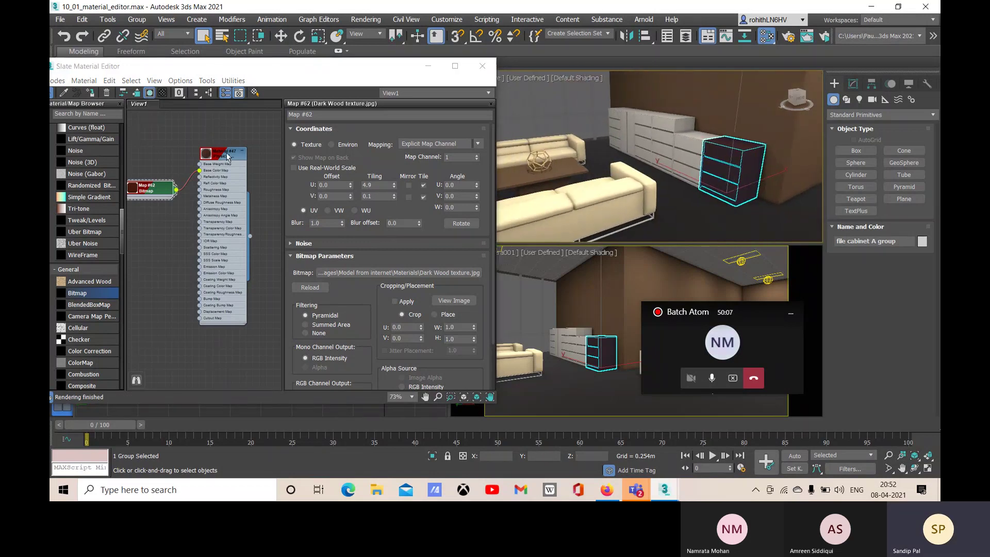
drag(227, 156, 240, 149)
drag(166, 186, 178, 159)
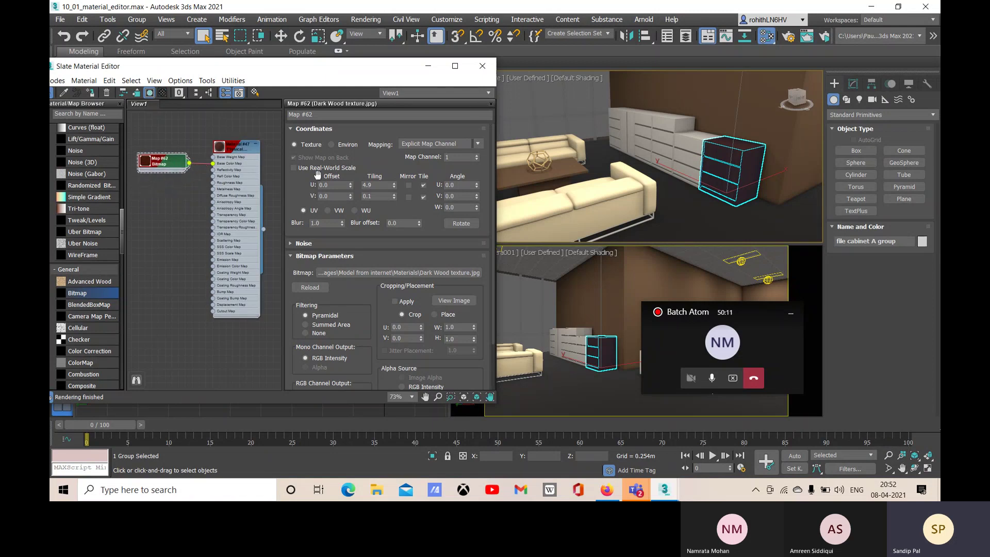
Step: Open Material #47's settings and delete the wire feeding its Base Color Map
double_click(230, 157)
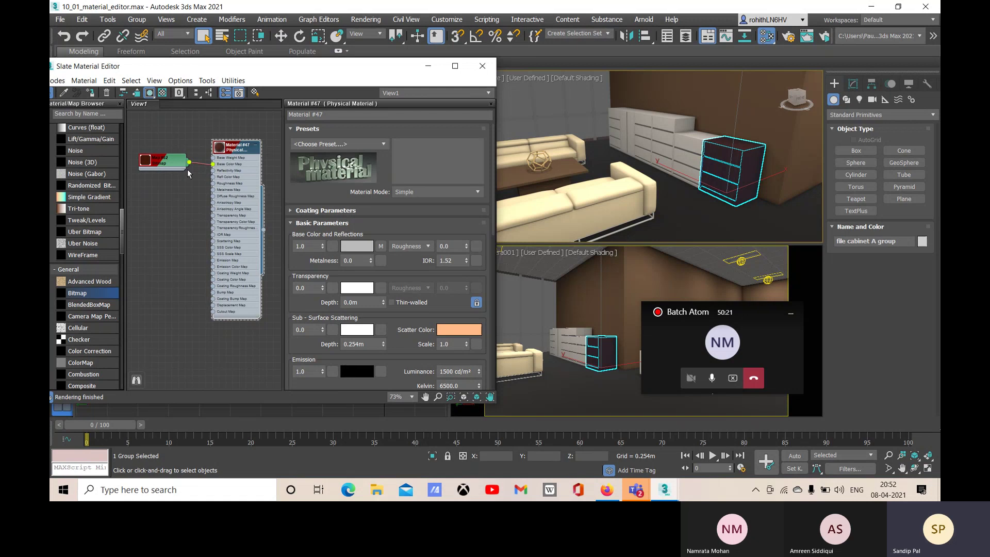
click(217, 165)
key(Delete)
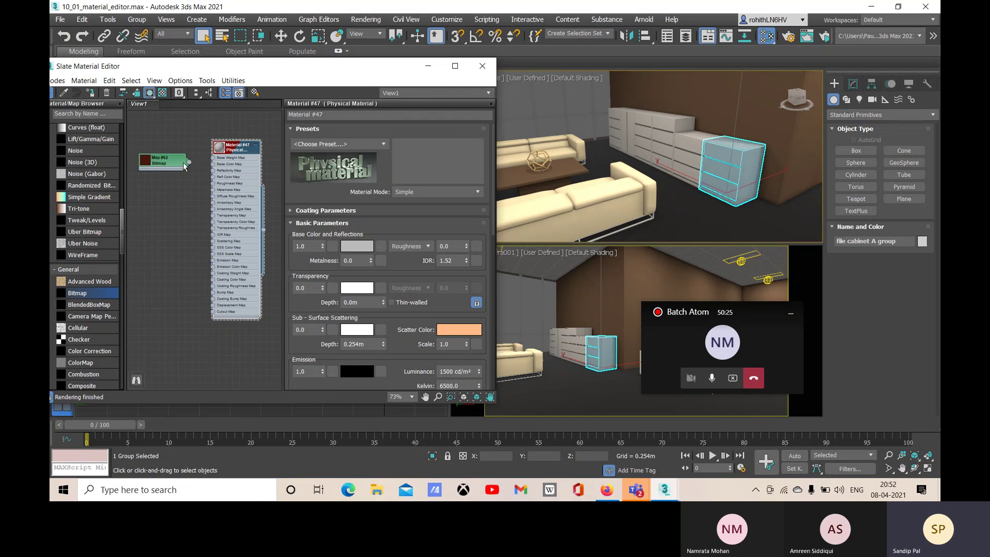
Step: Wire the Map #62 bitmap back into Base Color Map and open the Base Color selector
click(162, 161)
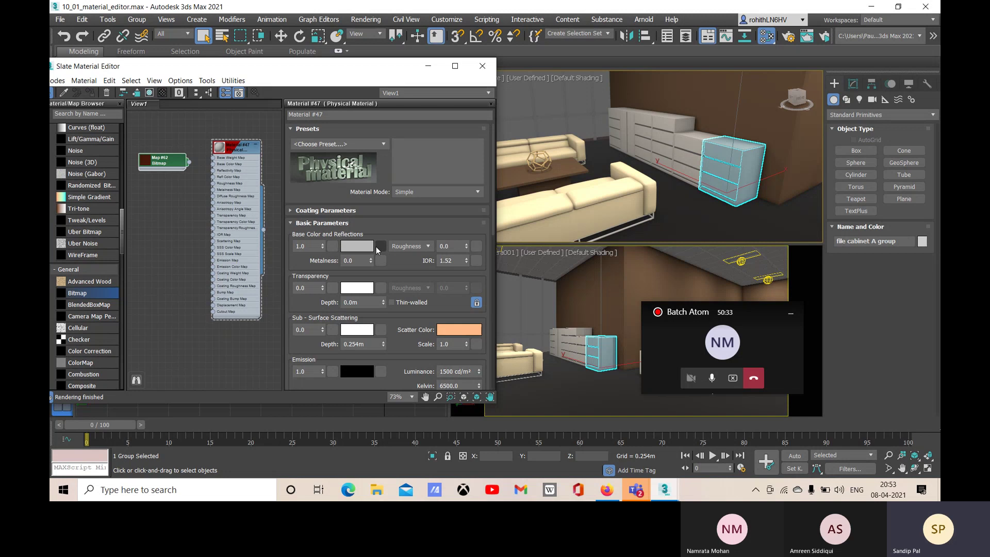
drag(189, 162, 213, 164)
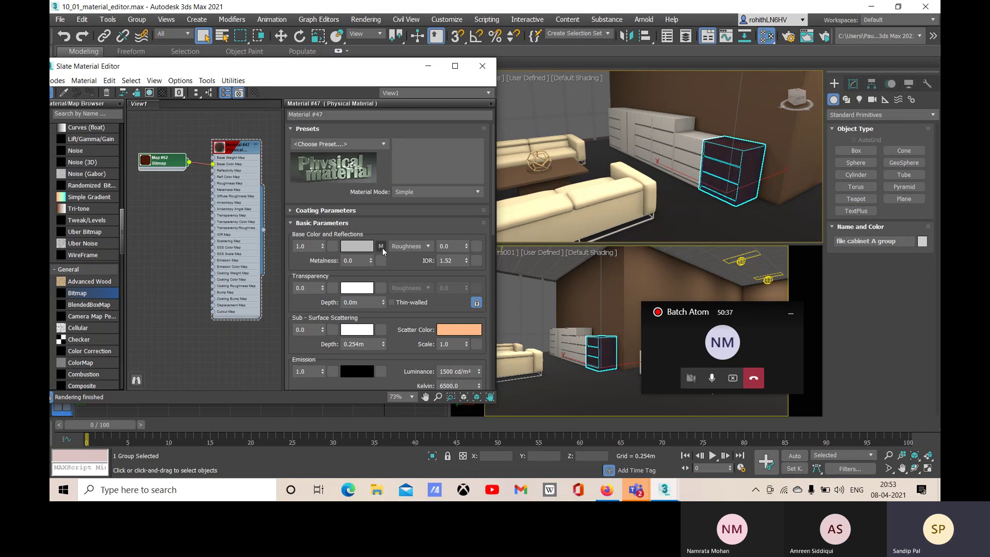
click(360, 247)
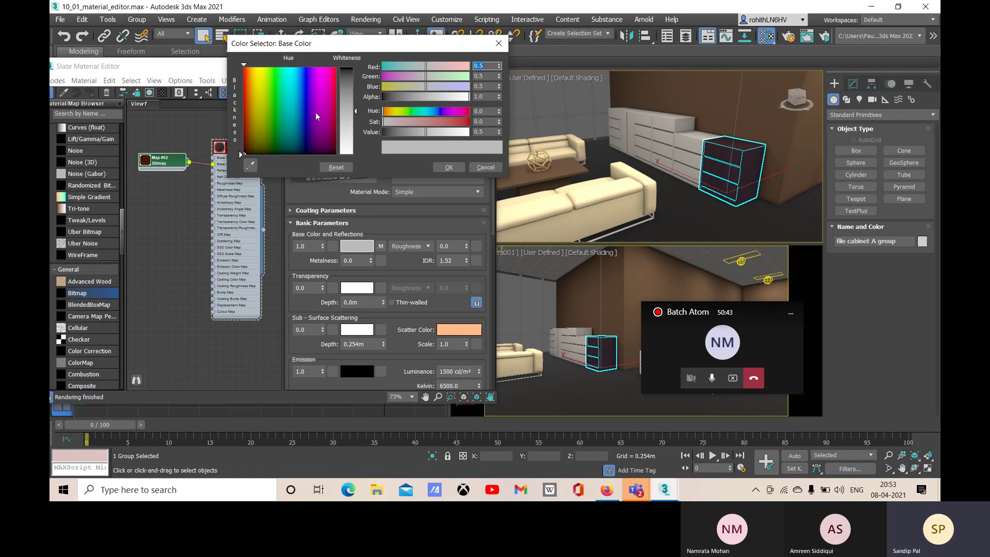
Step: Darken the brown base colour to value 0.39, then show Map #62's bitmap parameters
click(247, 107)
click(449, 133)
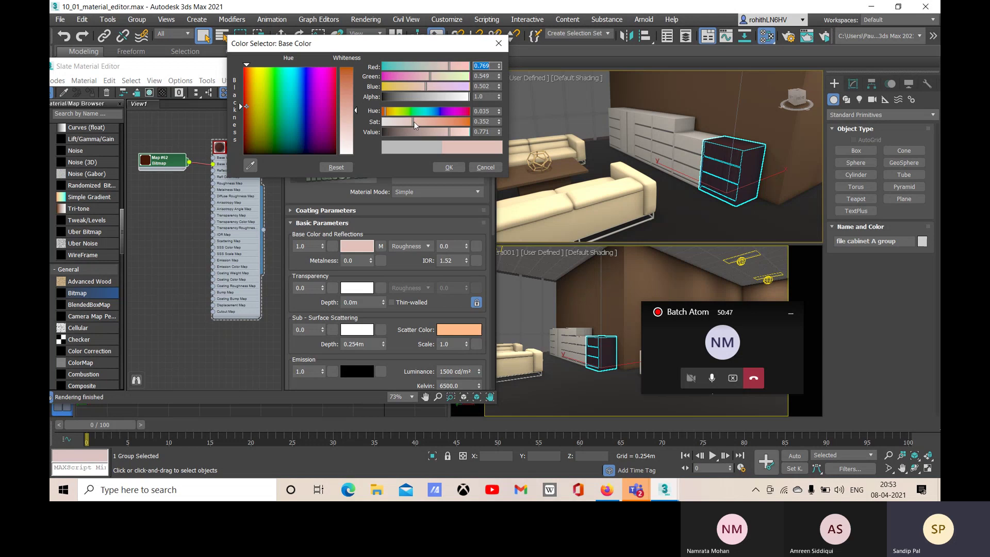
mouse_move(413, 122)
mouse_down()
mouse_move(442, 122)
mouse_move(416, 133)
mouse_up()
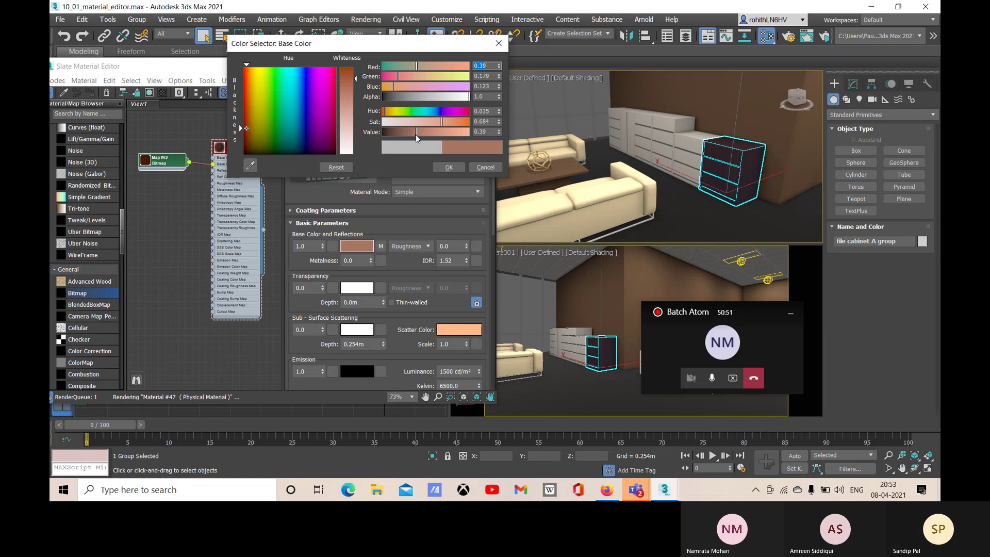
click(447, 168)
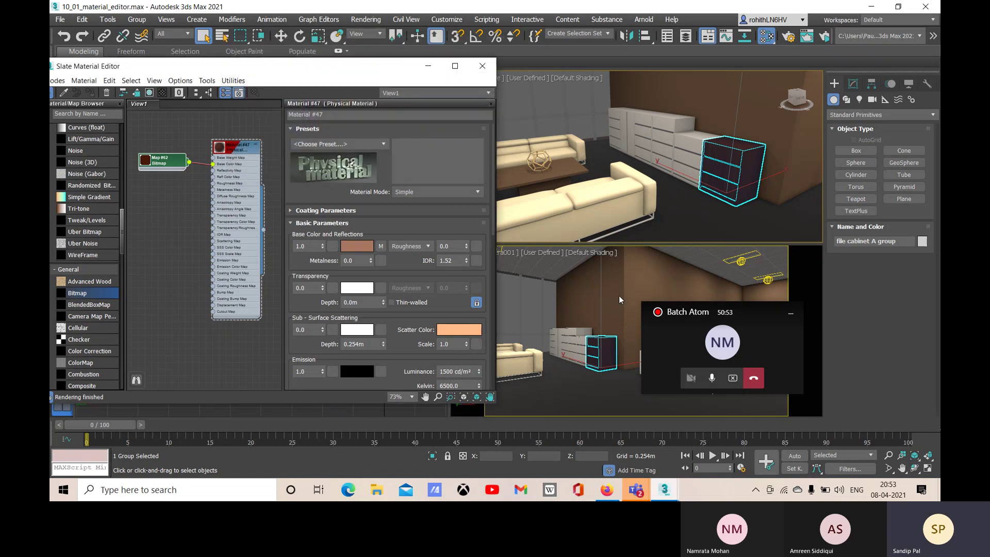
click(380, 246)
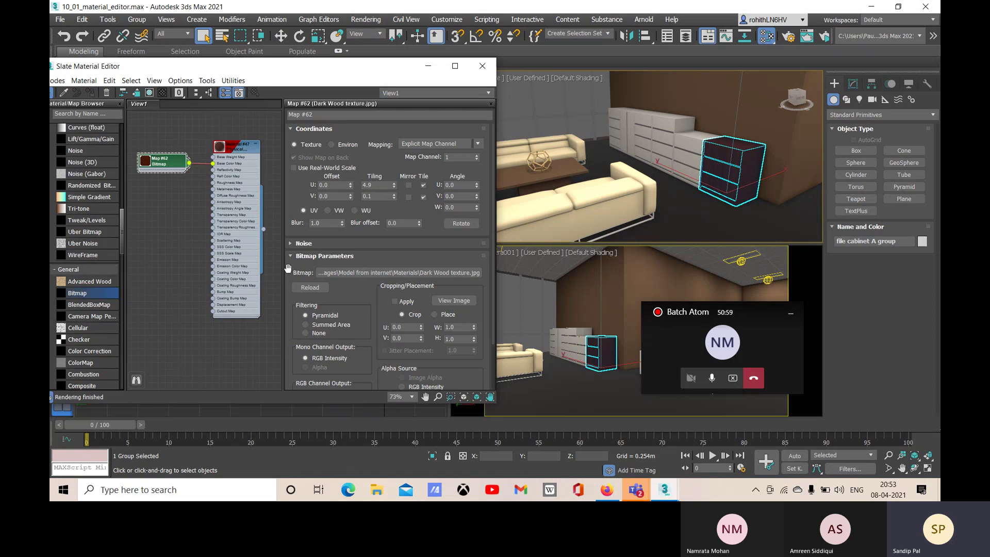
Step: Preview the Dark Wood texture image and review the bitmap's Output settings
click(455, 301)
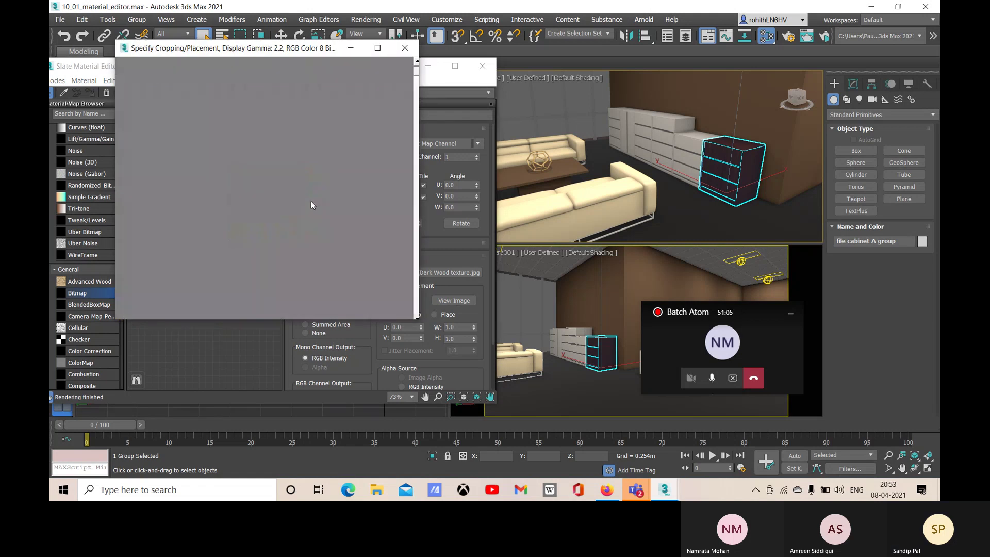
click(405, 47)
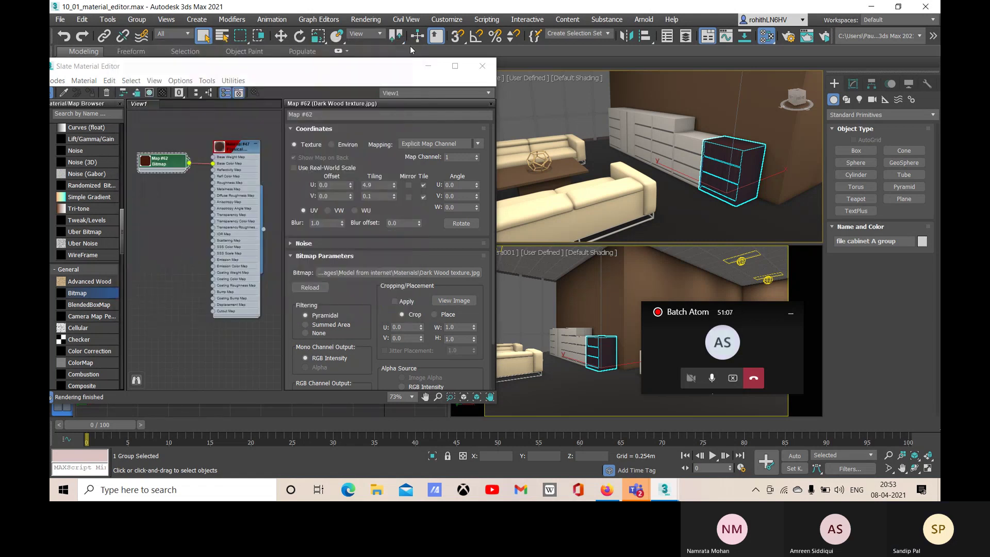
scroll(436, 330, down, 1)
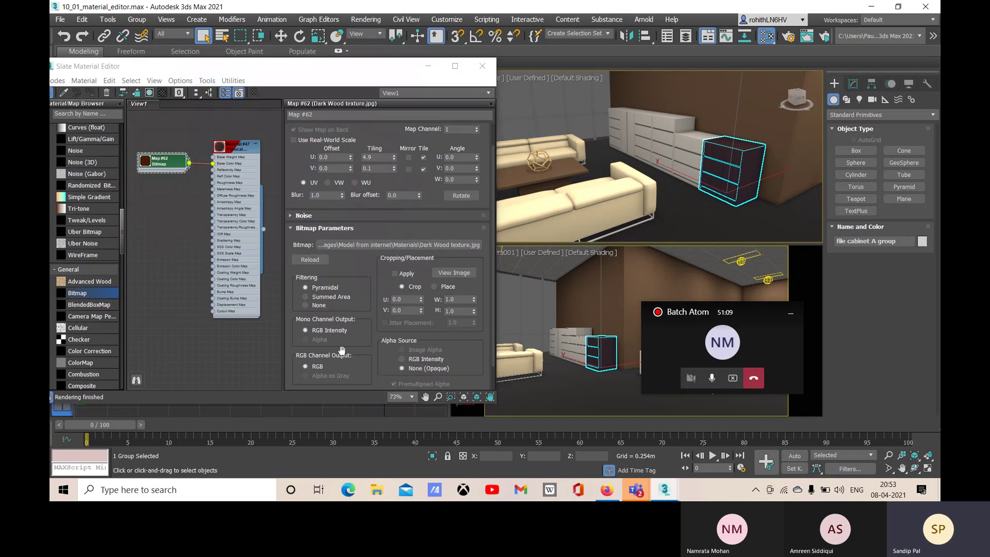
scroll(320, 316, down, 1)
scroll(451, 327, down, 1)
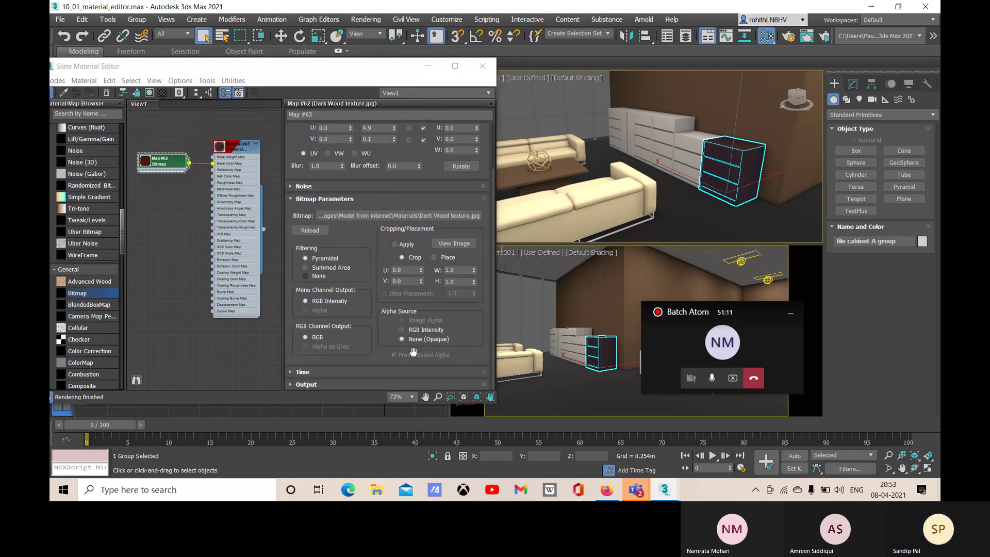
click(308, 385)
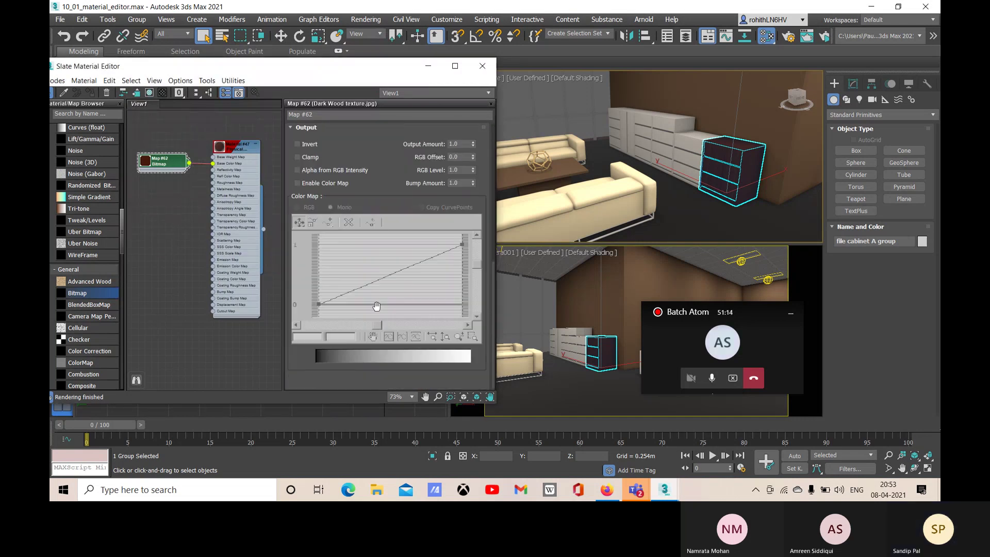
click(307, 128)
Step: Keep Explicit Map Channel as the mapping and return to Material #47's Physical Material parameters
scroll(373, 205, up, 2)
scroll(289, 190, up, 1)
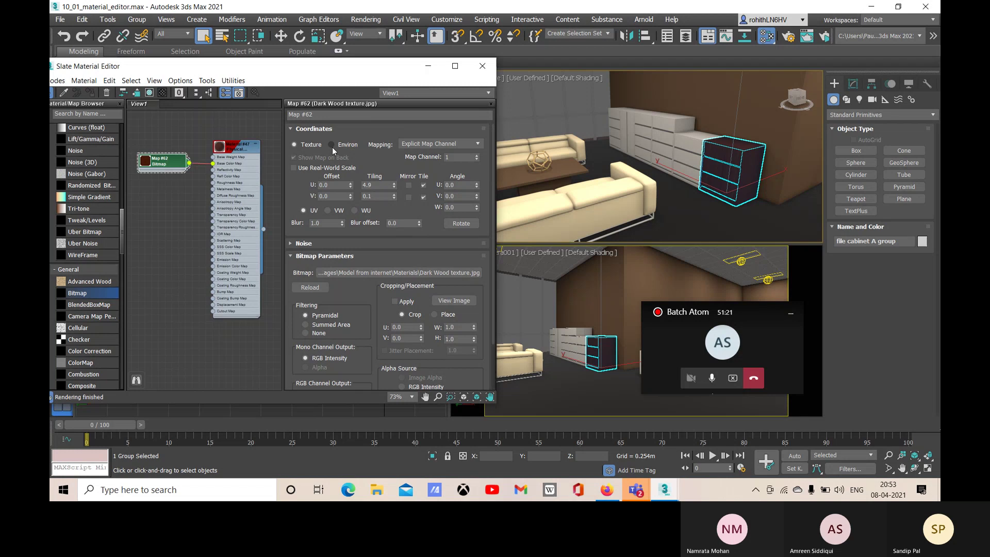
click(448, 144)
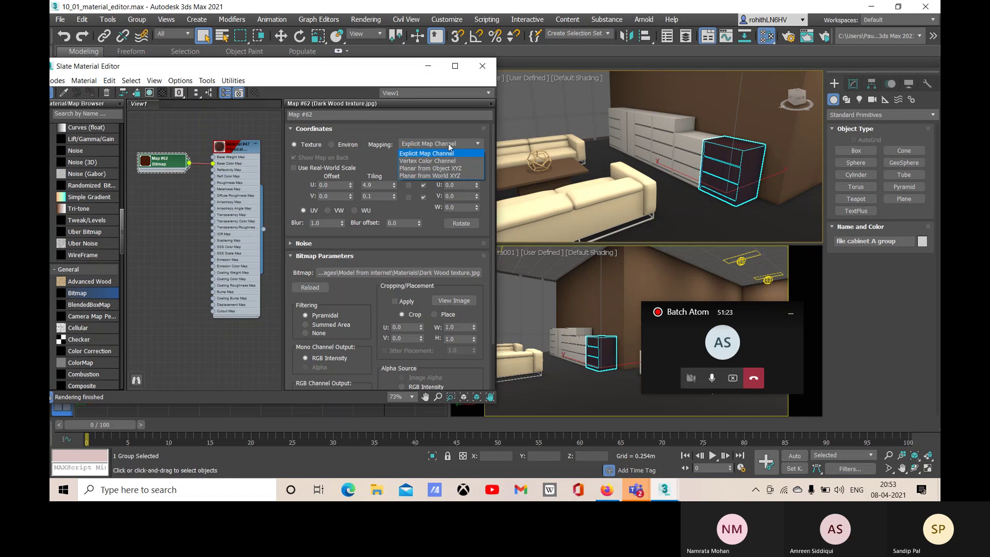
click(448, 153)
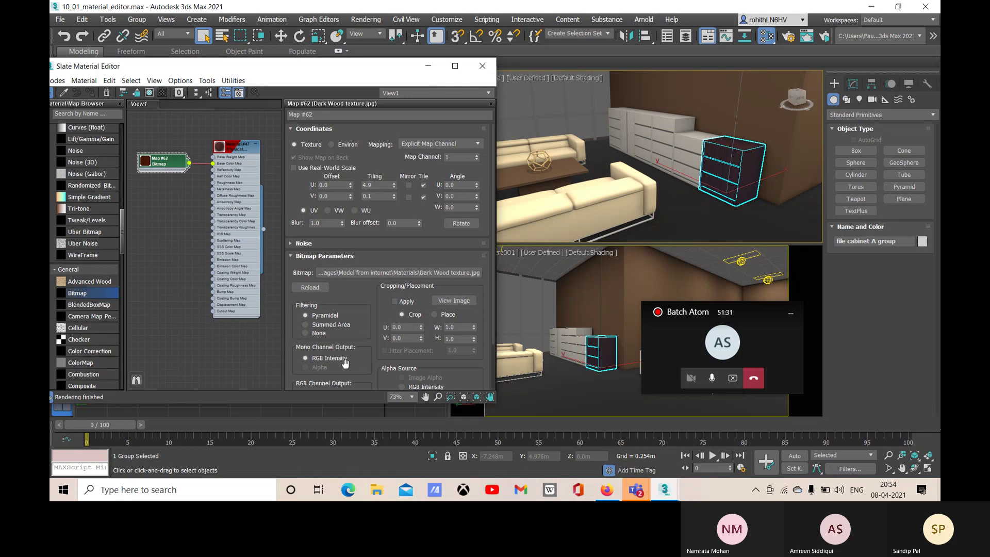
scroll(343, 368, down, 2)
scroll(344, 370, down, 2)
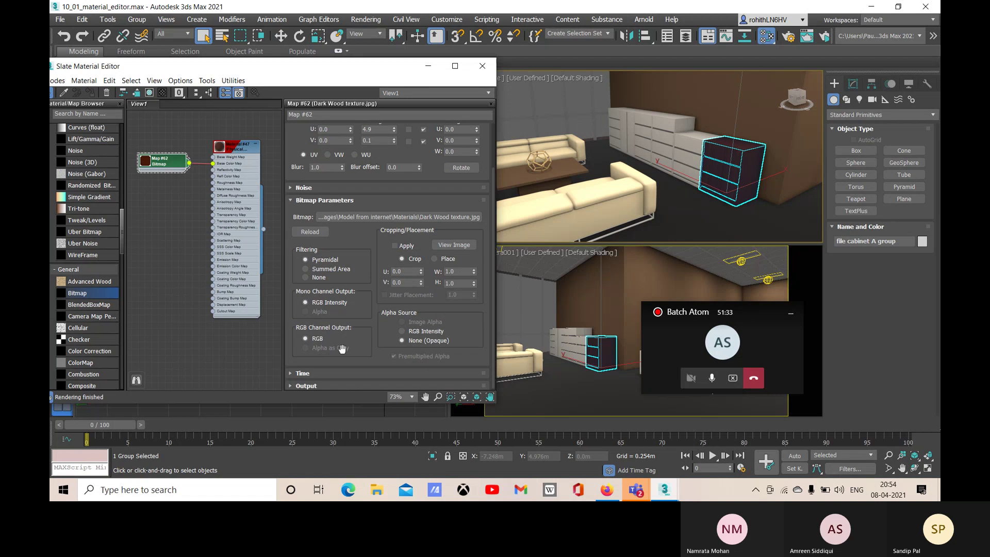
scroll(339, 336, up, 4)
double_click(246, 151)
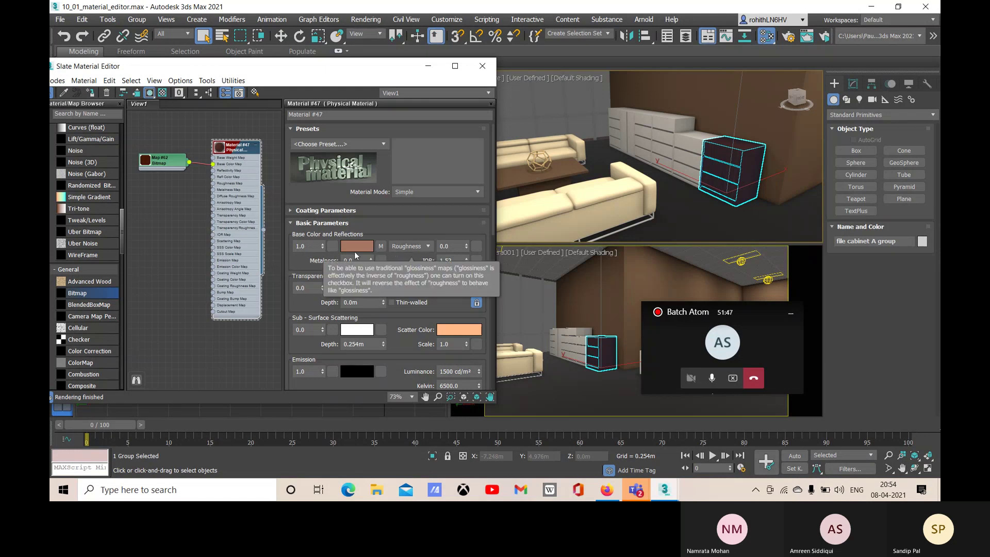
Step: Change the Base Color swatch to green (red 0.229, green 0.39, blue 0.123)
click(332, 247)
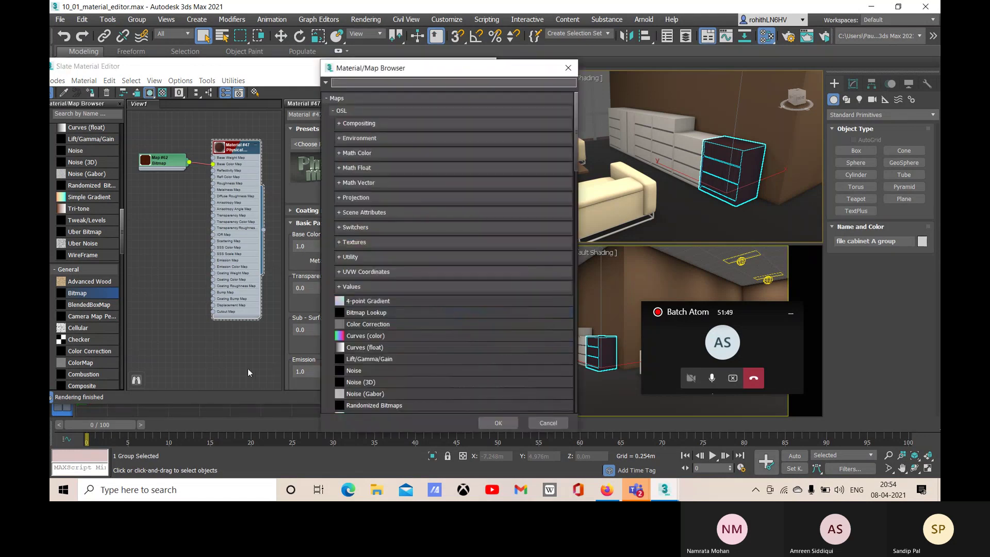
click(548, 423)
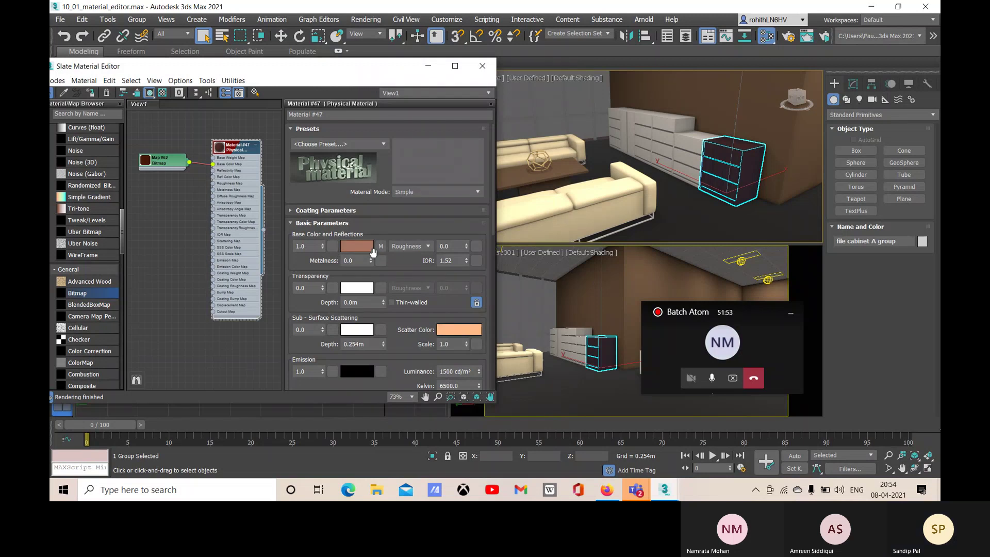
click(369, 246)
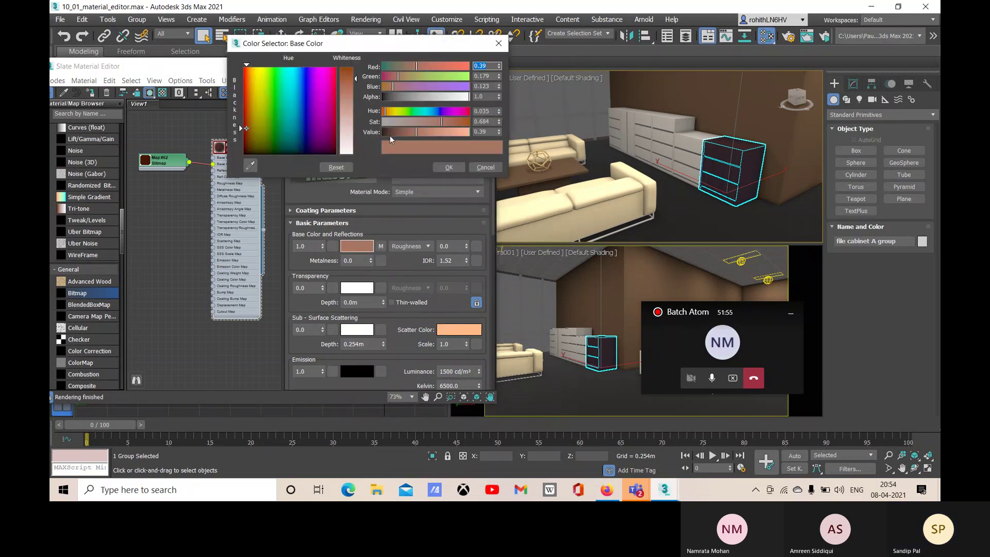
drag(411, 112, 406, 110)
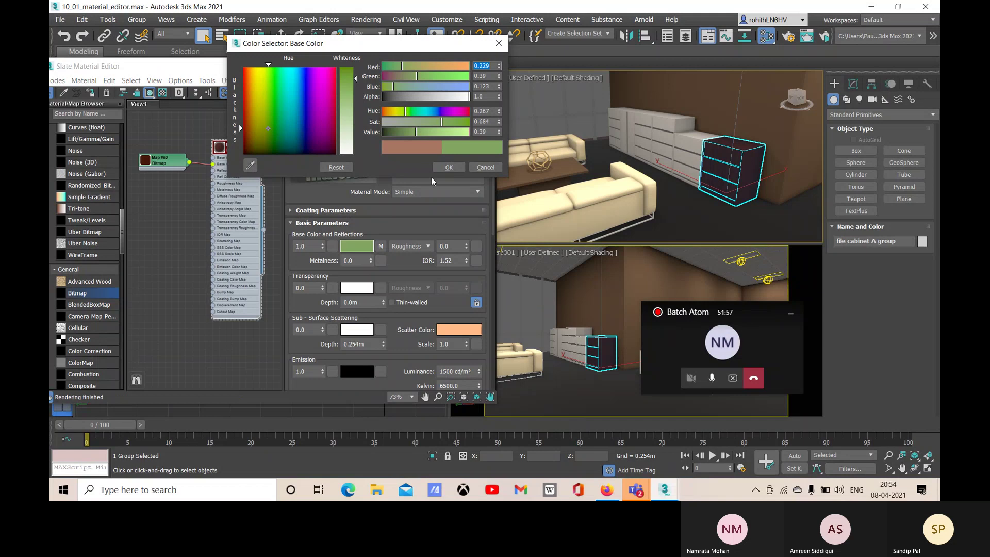
click(451, 167)
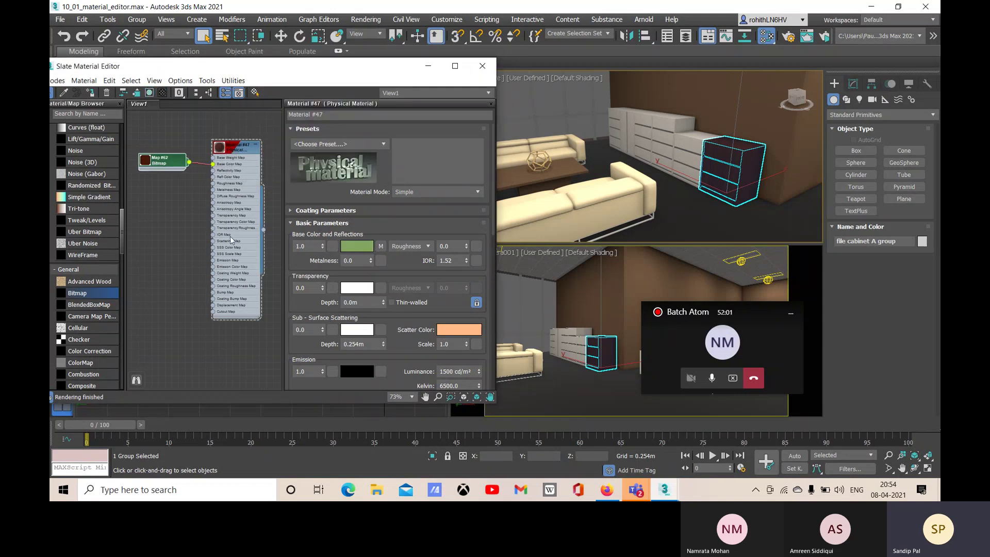
Step: Assign Material #47 to the file cabinet and confirm the Assign Material dialog
drag(264, 230, 728, 173)
click(449, 267)
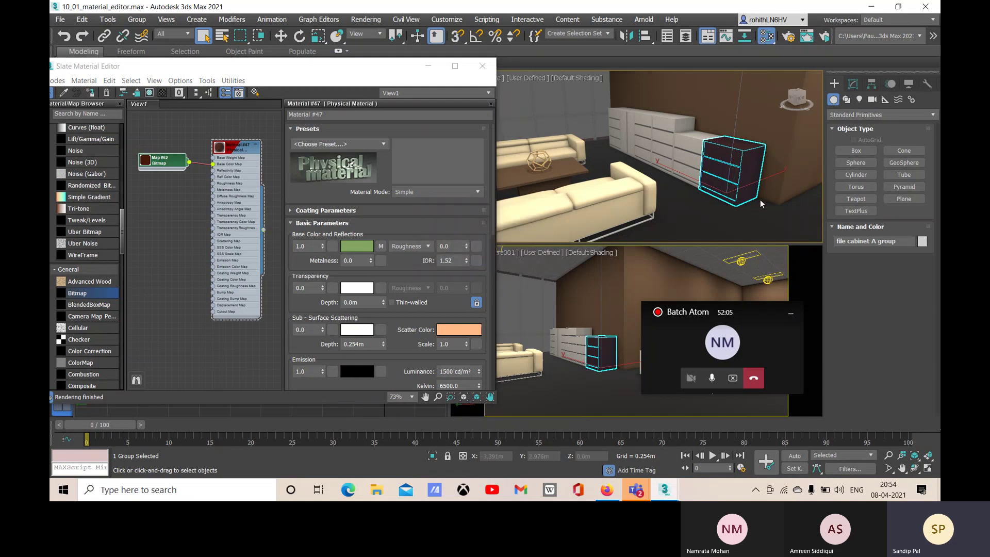
scroll(747, 161, up, 5)
scroll(747, 160, up, 2)
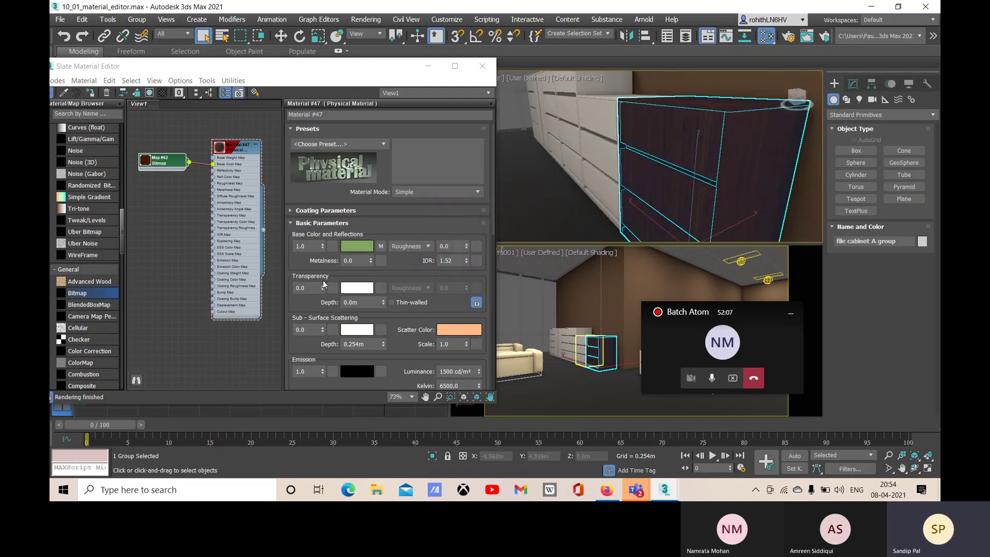
click(382, 245)
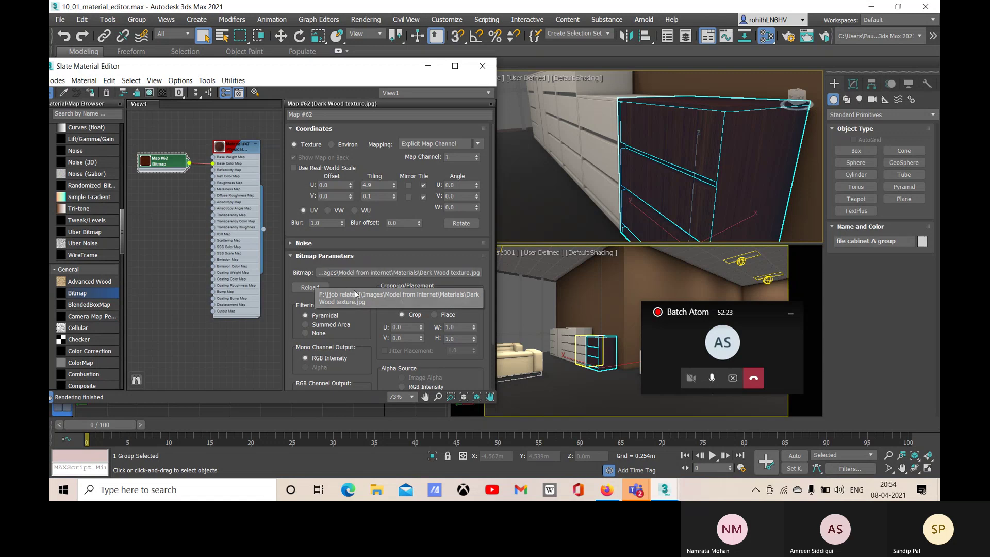
scroll(367, 336, down, 2)
scroll(351, 278, up, 2)
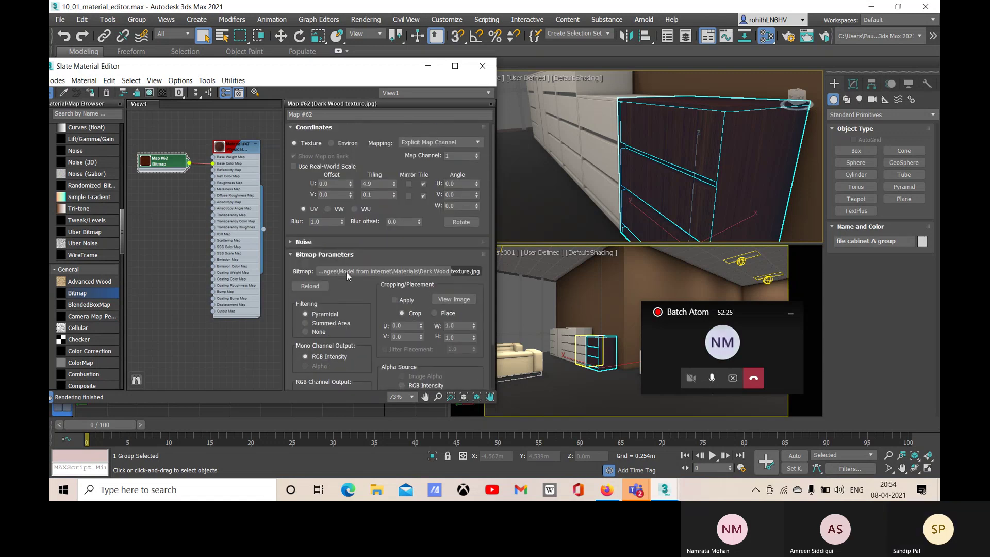
click(471, 94)
click(317, 133)
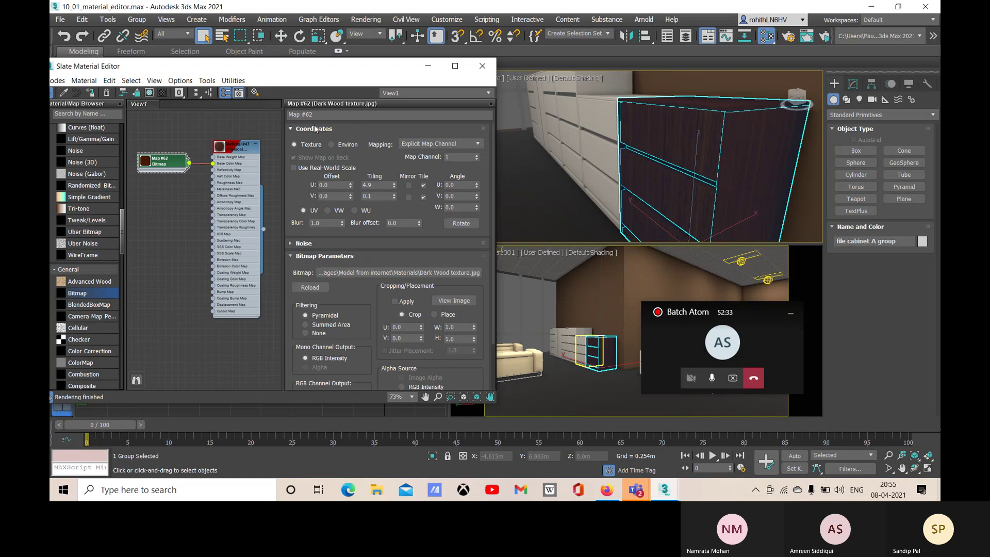
double_click(236, 149)
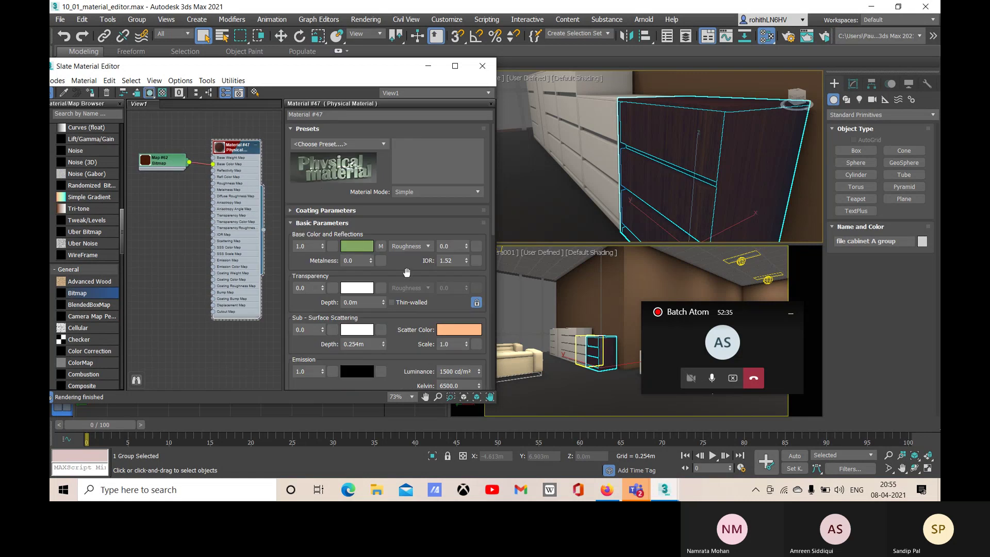
click(357, 246)
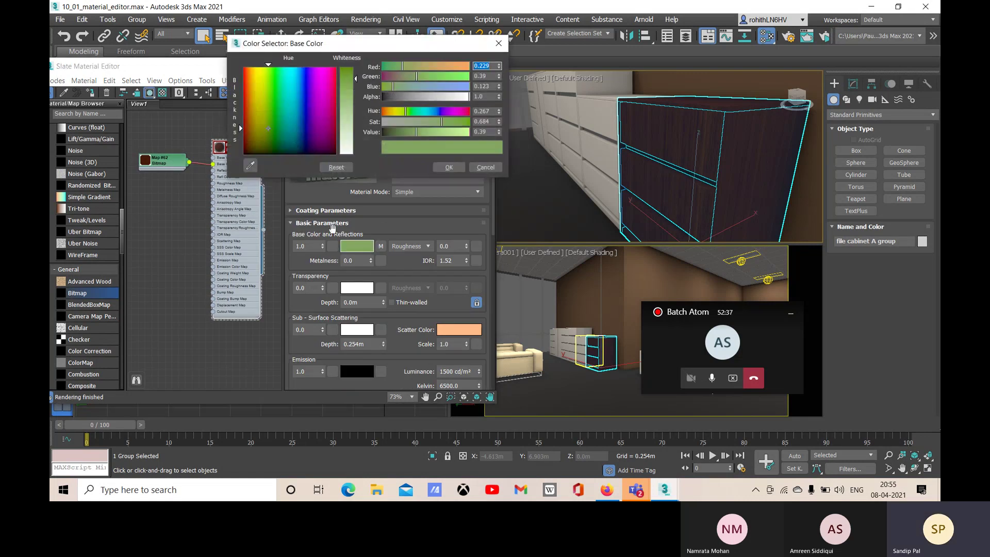
click(381, 246)
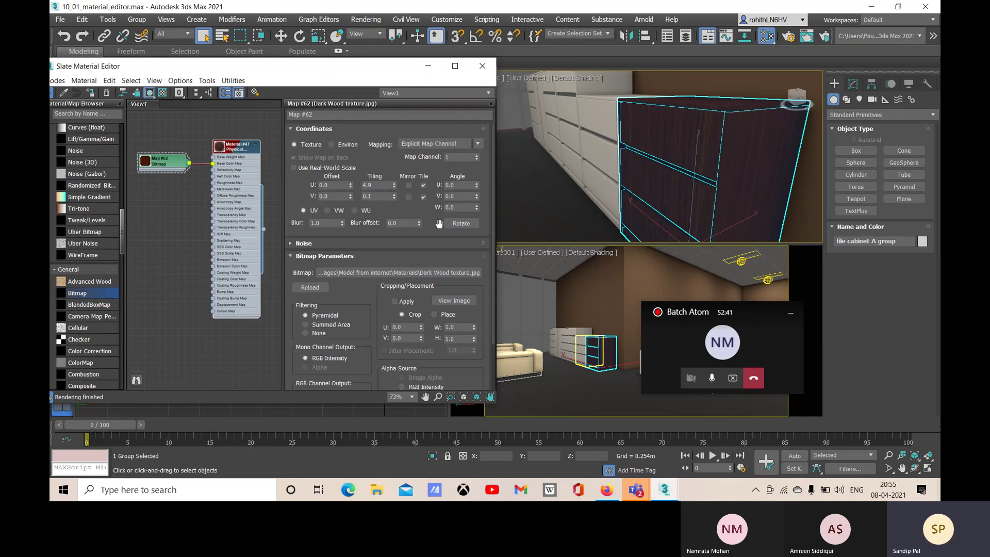
click(167, 165)
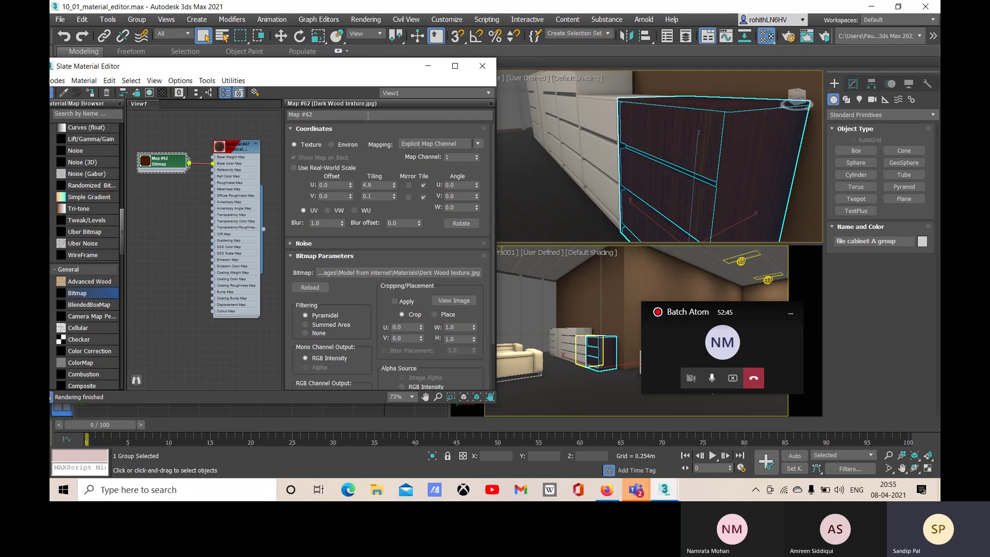
double_click(238, 150)
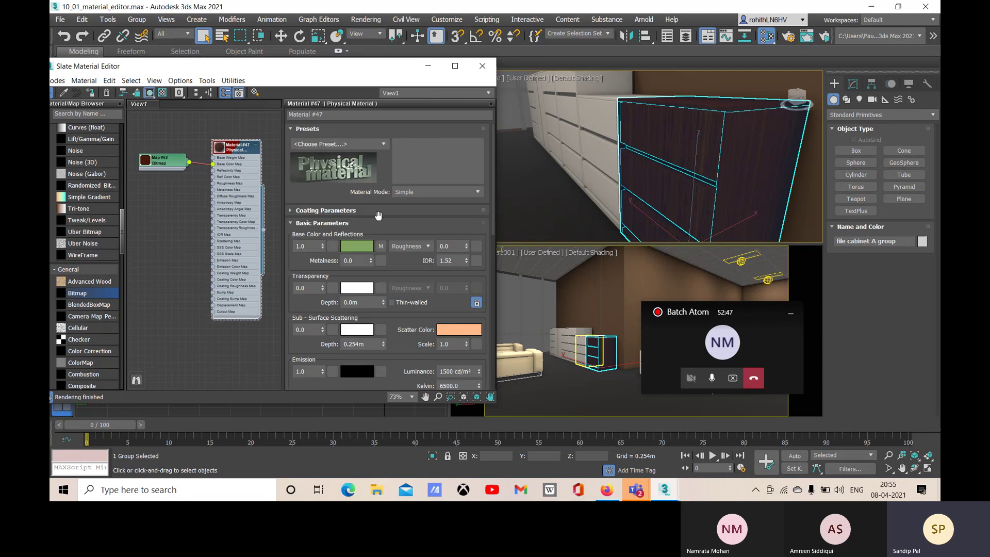
scroll(446, 287, down, 3)
scroll(361, 296, up, 1)
click(421, 246)
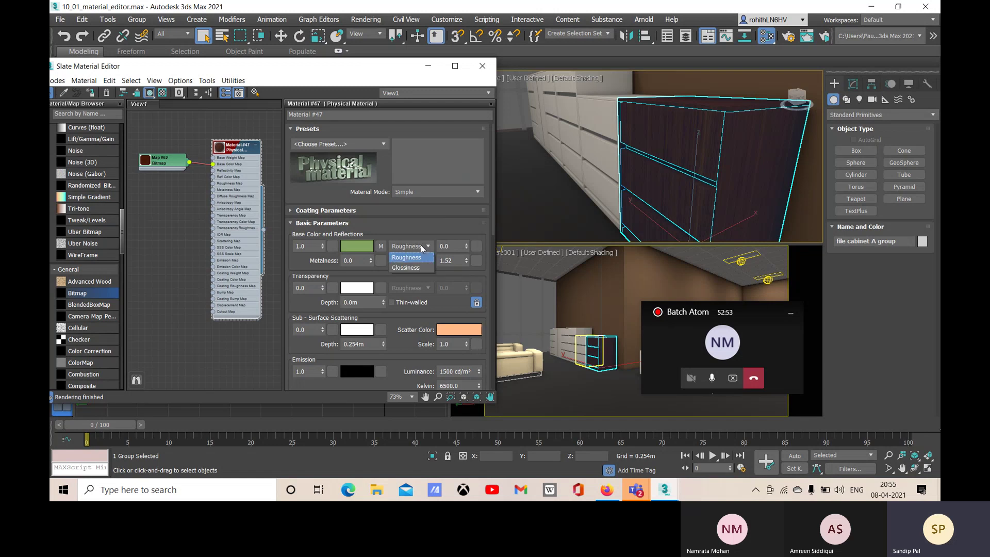
click(406, 257)
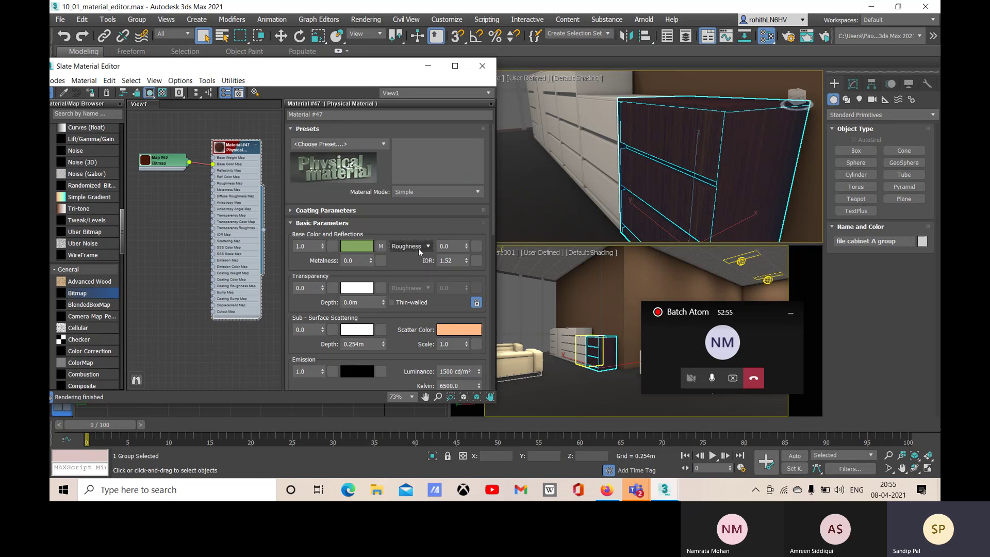
click(354, 261)
scroll(328, 281, down, 1)
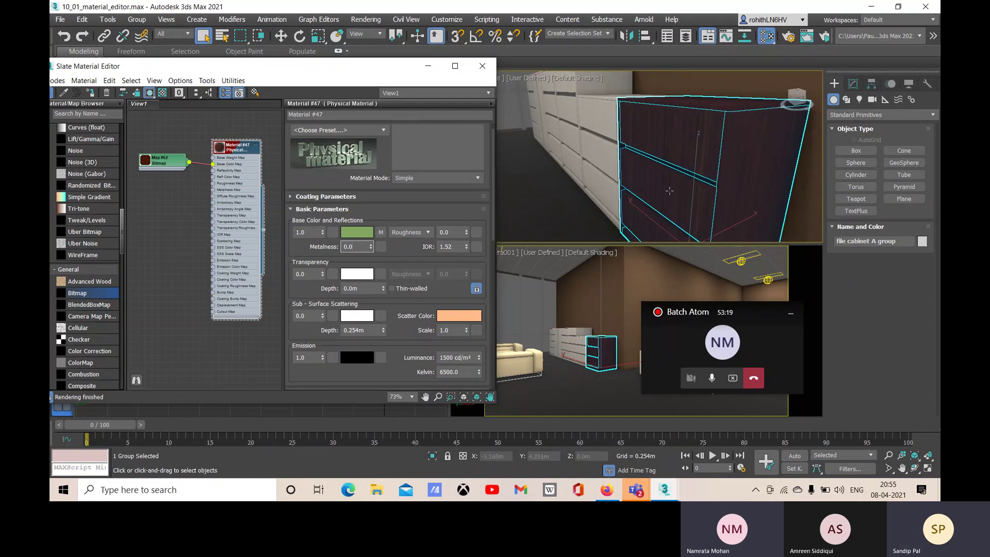
scroll(586, 227, down, 5)
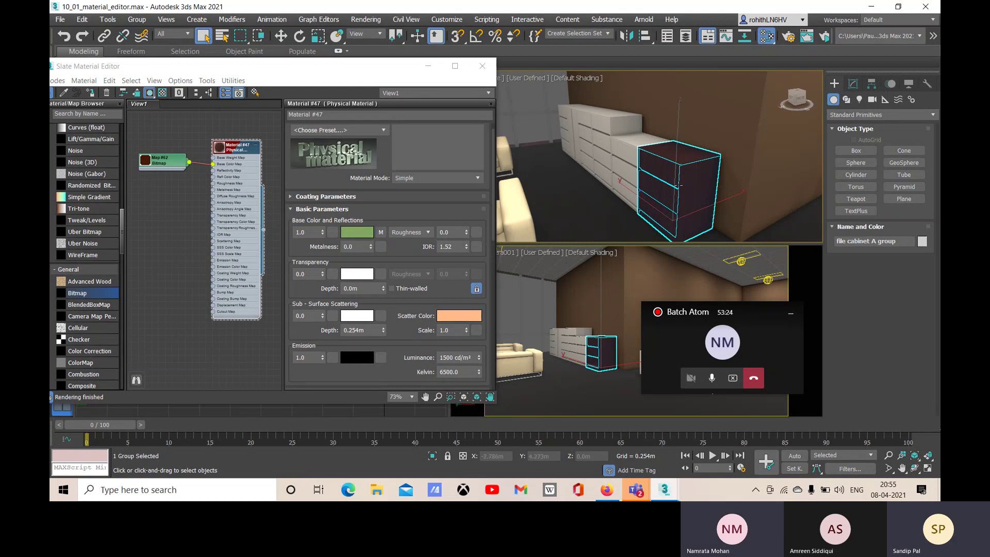
Step: Frame the file cabinet and cancel the Base Color picker without changes
scroll(700, 145, up, 3)
scroll(701, 145, down, 2)
mouse_move(701, 145)
middle_down()
mouse_move(680, 155)
mouse_move(695, 132)
middle_up()
click(357, 232)
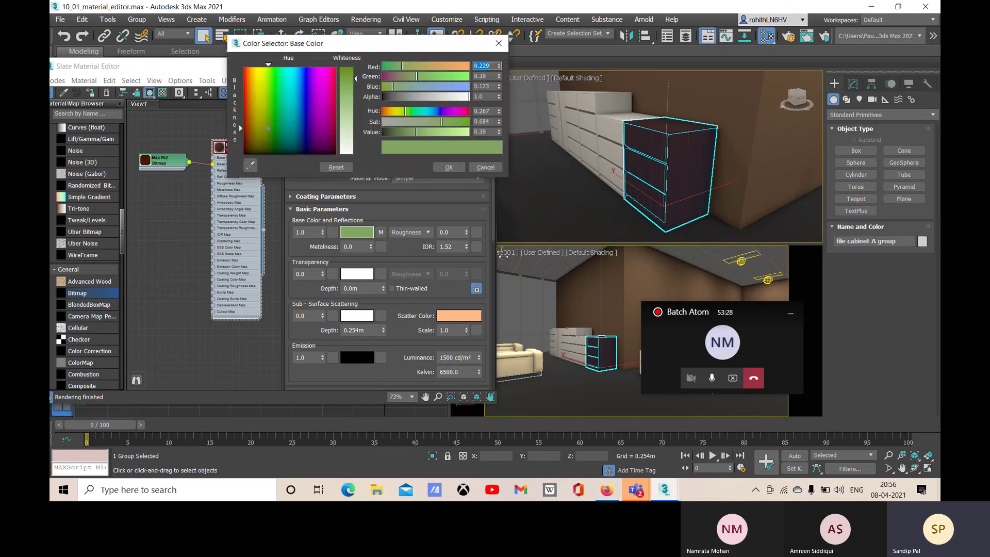
click(485, 167)
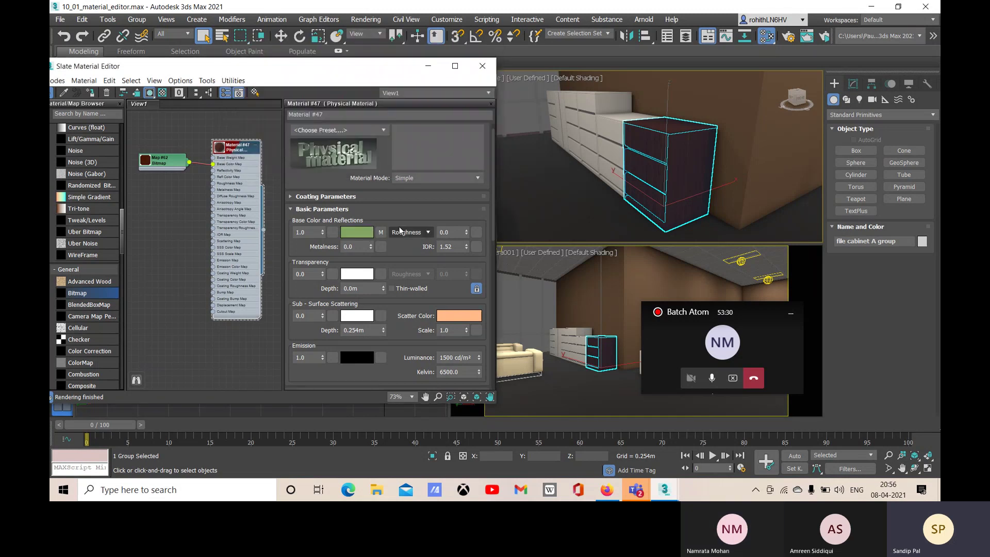
Step: Delete the Map #62 wire and reconnect the bitmap to Material #47's Base Color Map
click(206, 164)
key(Delete)
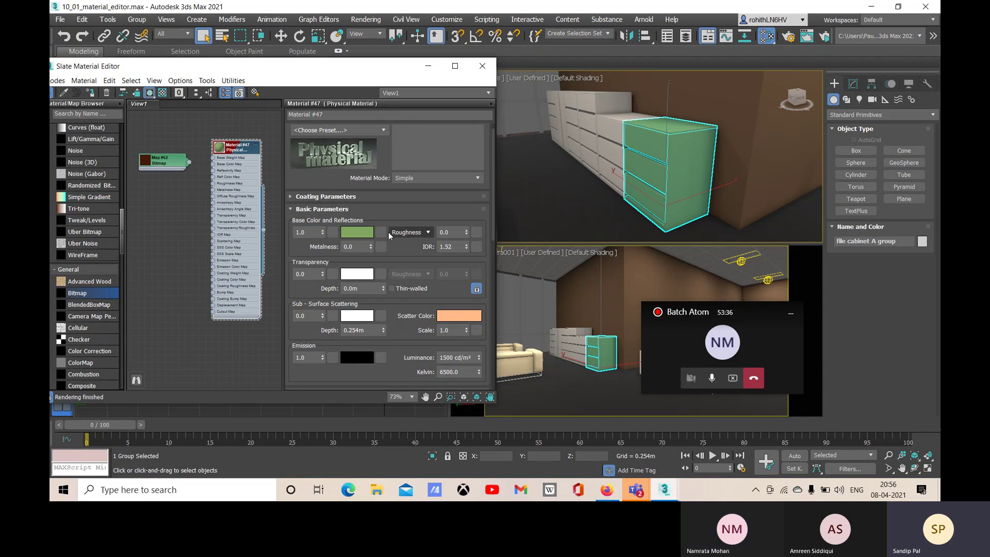
click(290, 197)
click(290, 197)
drag(189, 162, 214, 168)
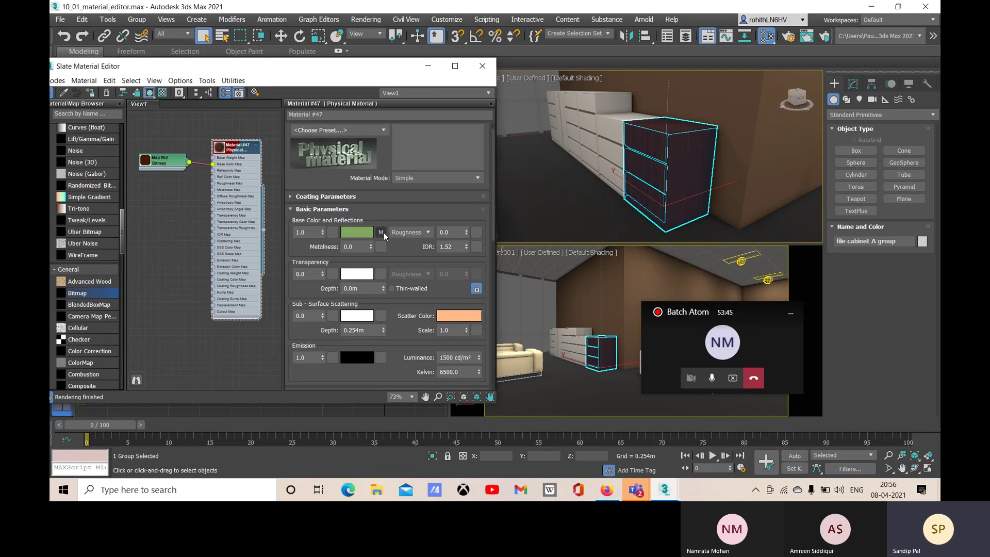
click(292, 196)
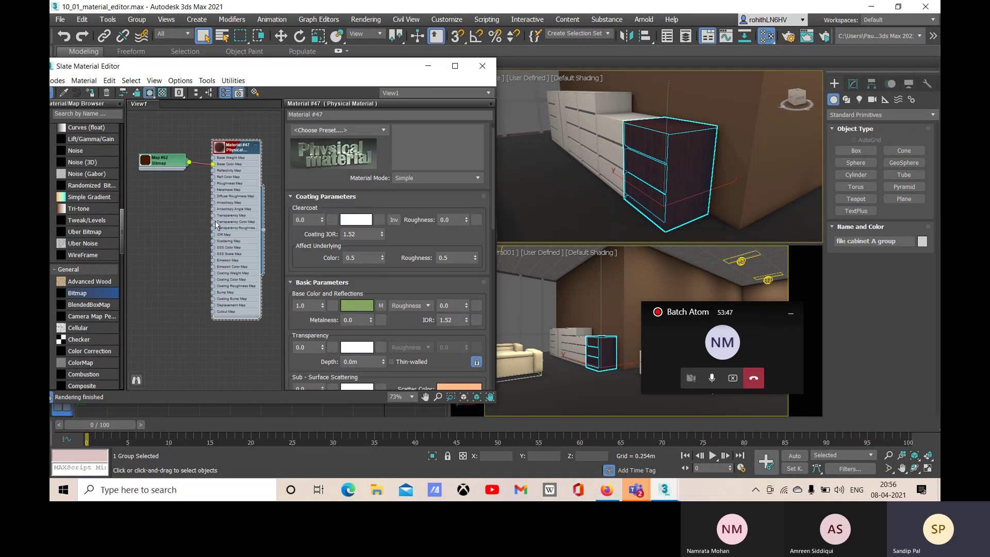
scroll(390, 285, down, 1)
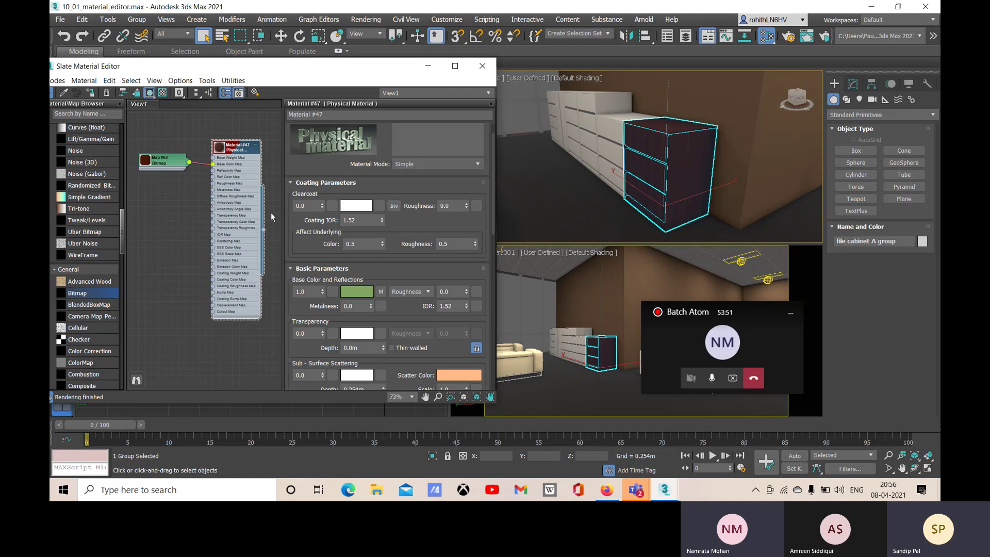
click(292, 183)
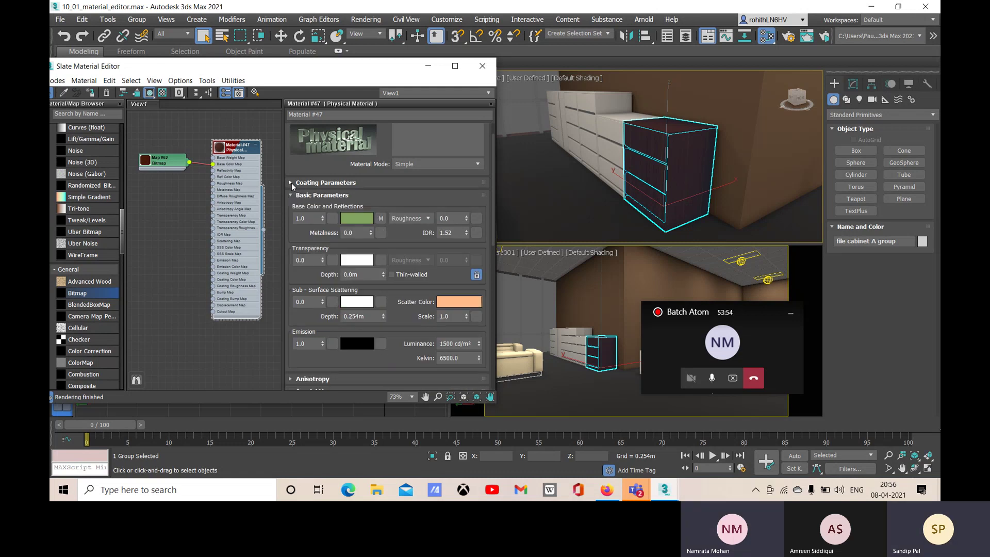
key(shift+z)
key(shift+z)
key(shift+z)
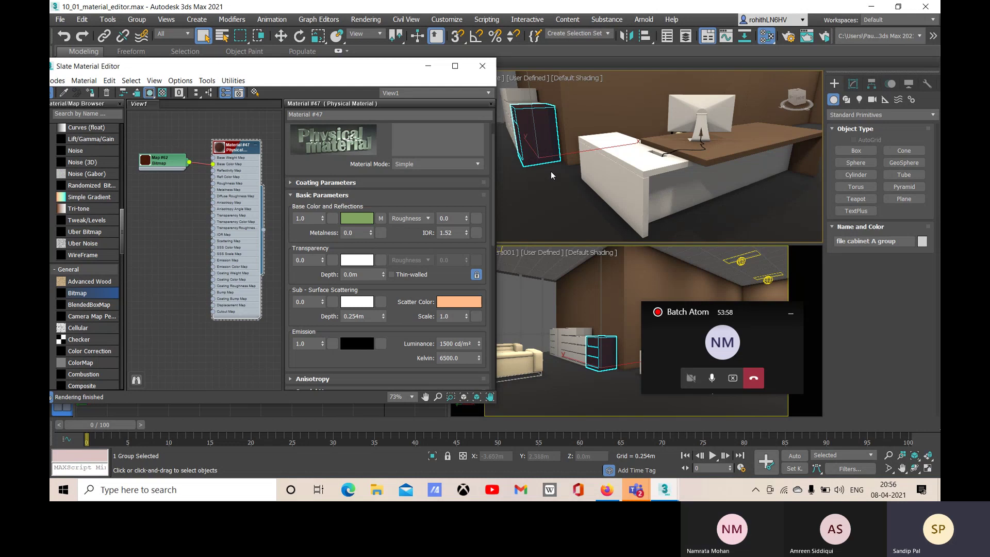
key(shift+z)
key(shift+z)
key(shift+z)
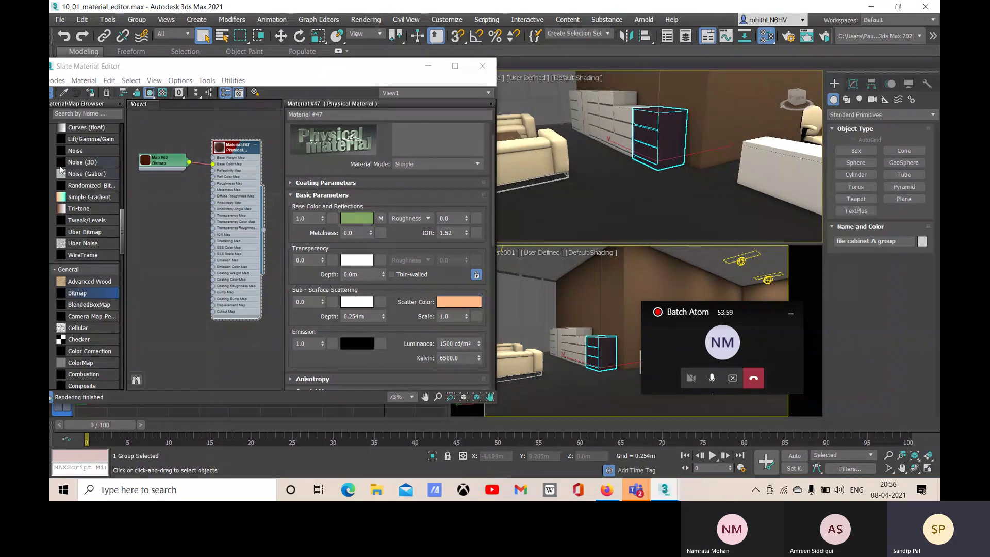
Step: Set Material #47's Roughness to 0.05 in the Physical Material Basic Parameters
scroll(74, 217, up, 5)
scroll(73, 217, up, 5)
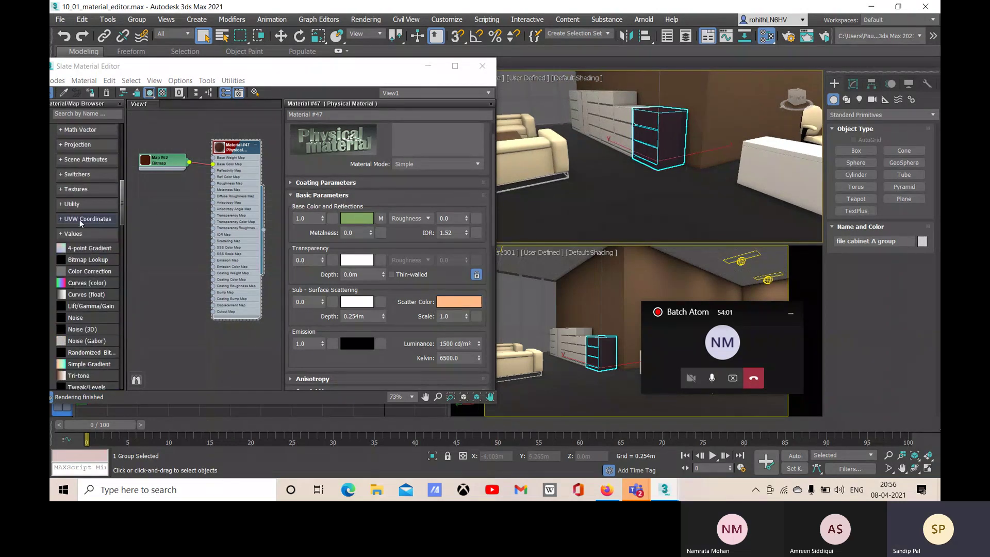
scroll(178, 181, up, 2)
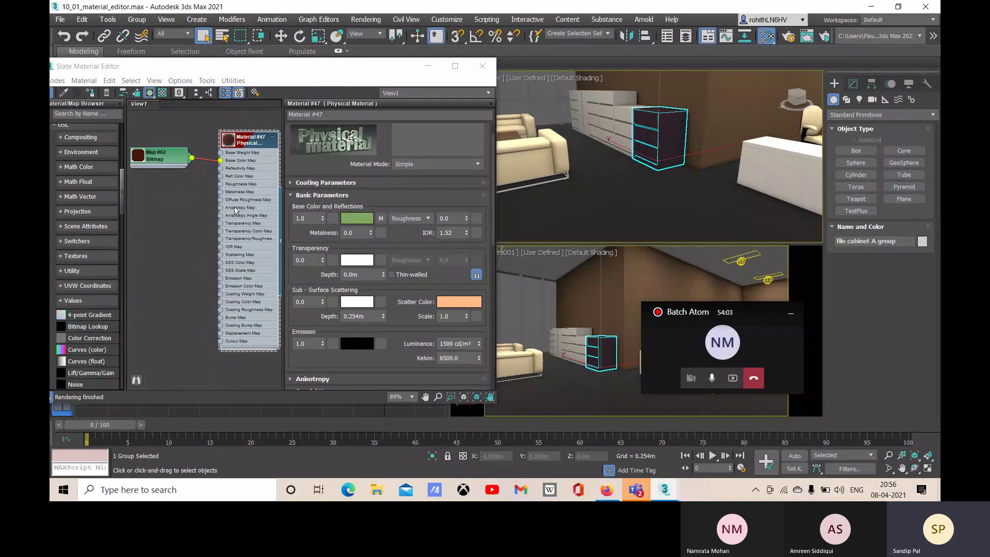
scroll(229, 175, up, 2)
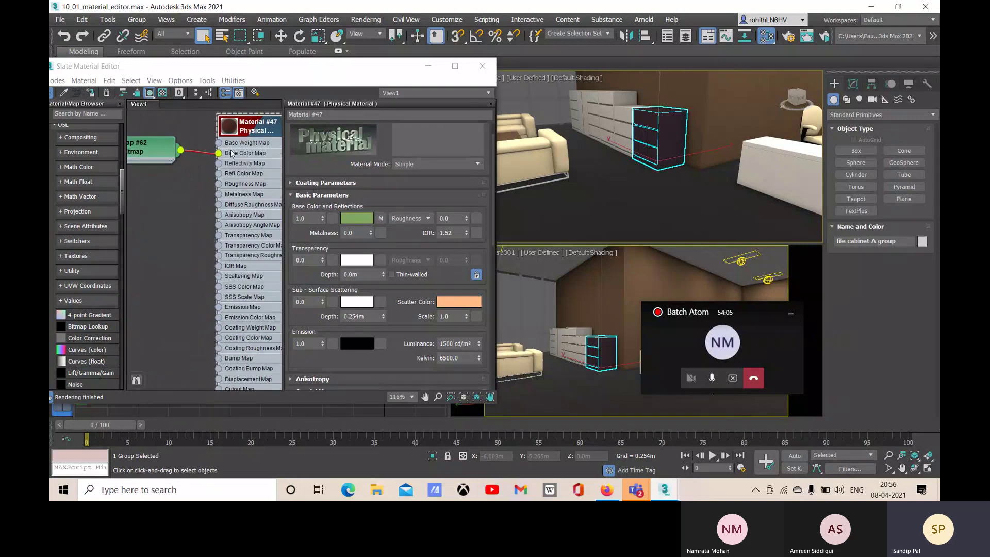
scroll(227, 175, down, 5)
mouse_move(199, 214)
middle_down()
mouse_move(213, 216)
mouse_move(207, 211)
middle_up()
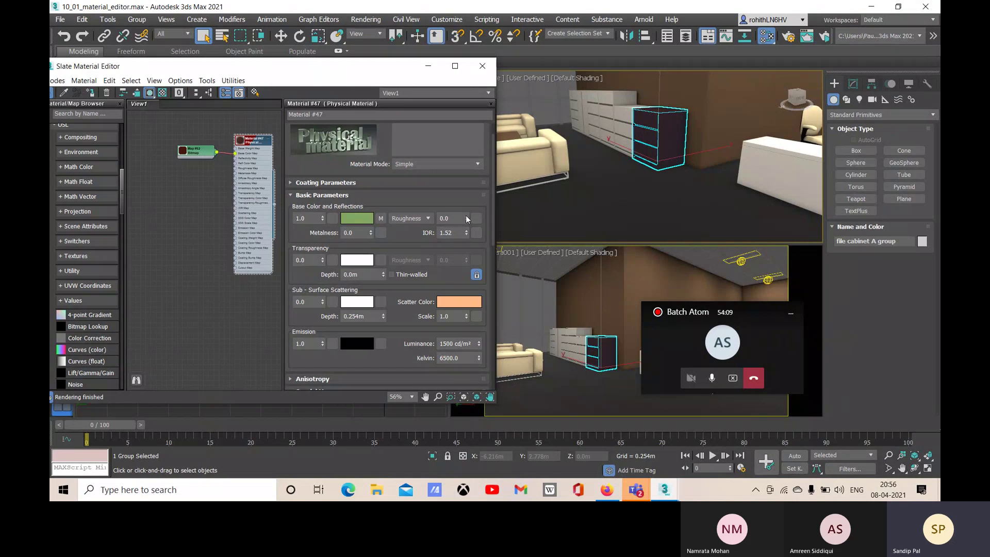
drag(466, 219, 466, 225)
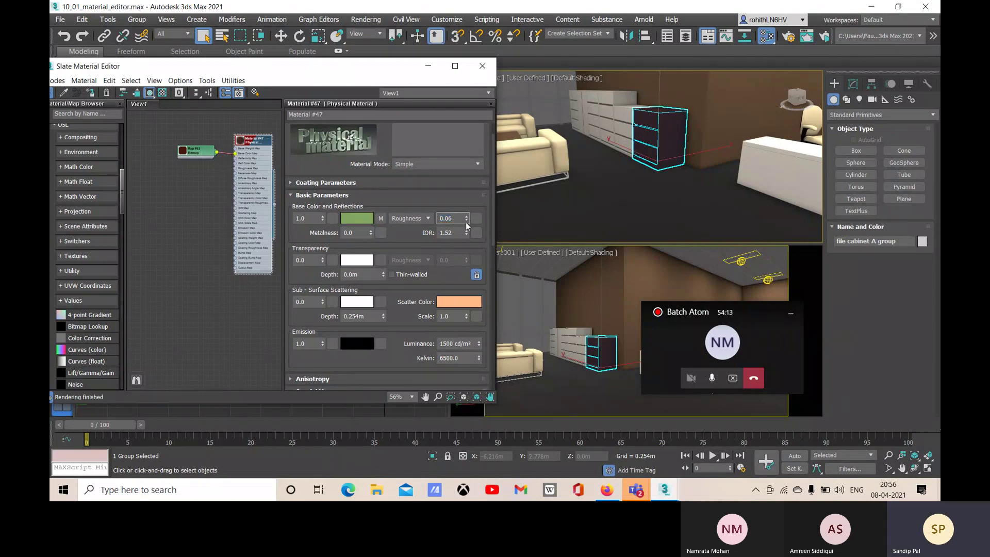
click(466, 222)
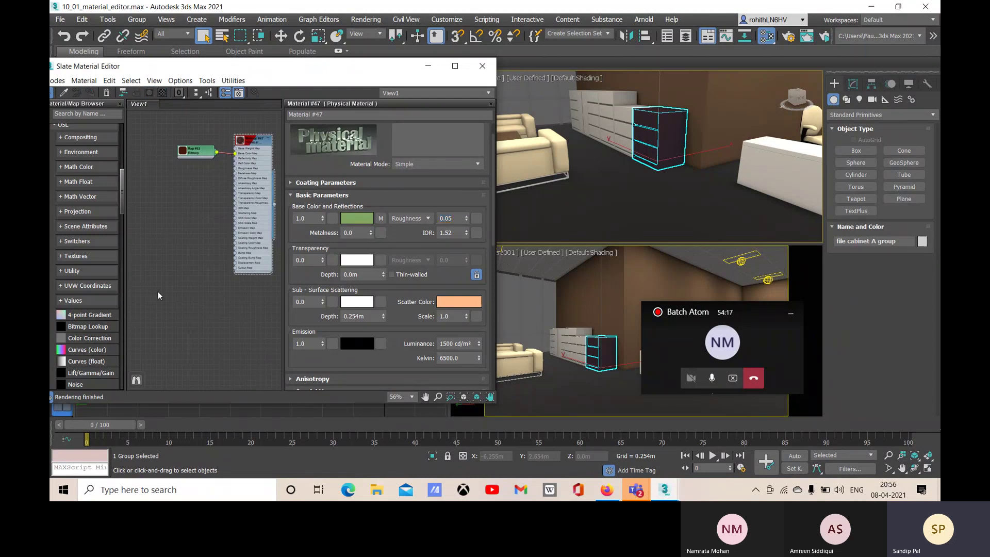
scroll(157, 292, down, 2)
middle_drag(627, 194, 581, 196)
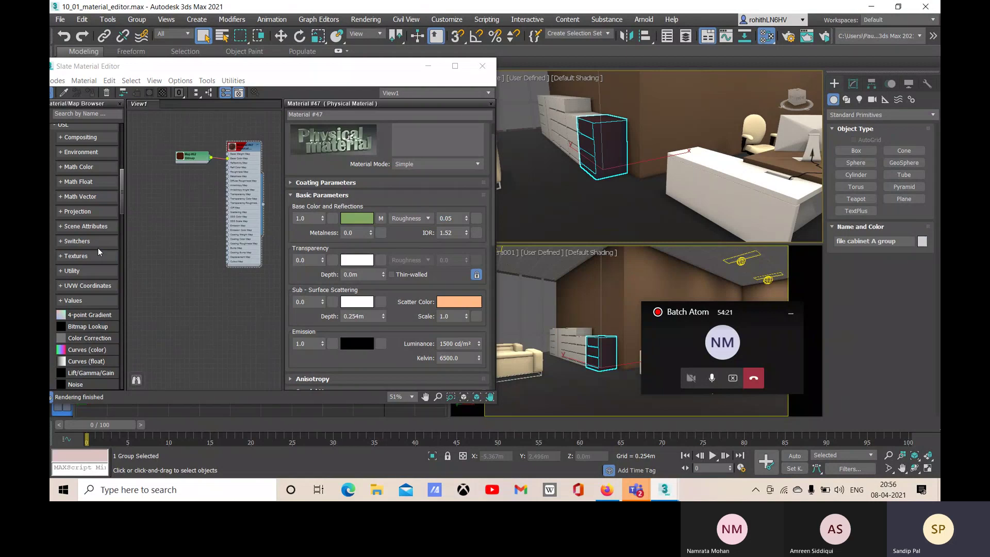
scroll(119, 268, down, 5)
scroll(117, 287, down, 15)
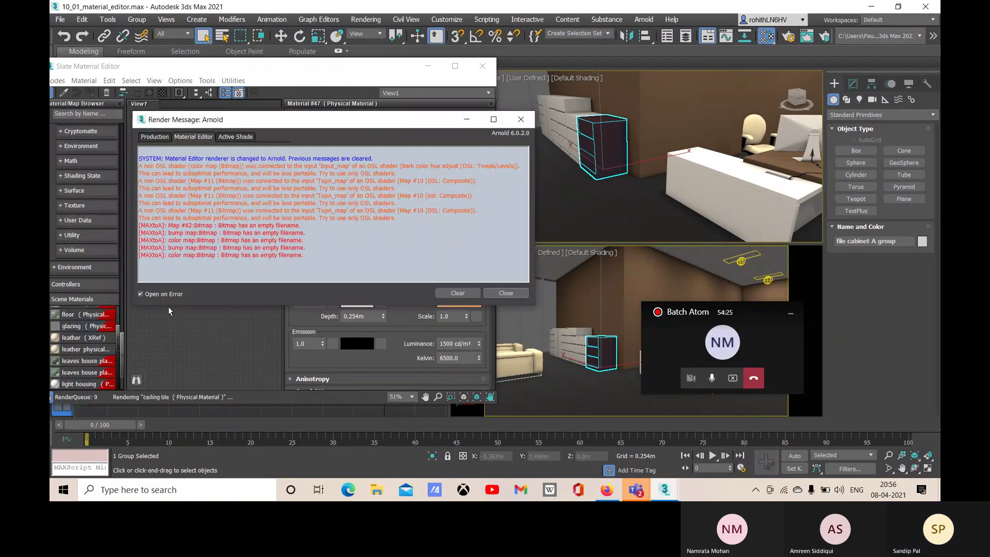
Step: Bring the Slate Material Editor forward and expand Scene Materials in the Material/Map Browser
click(72, 300)
click(76, 320)
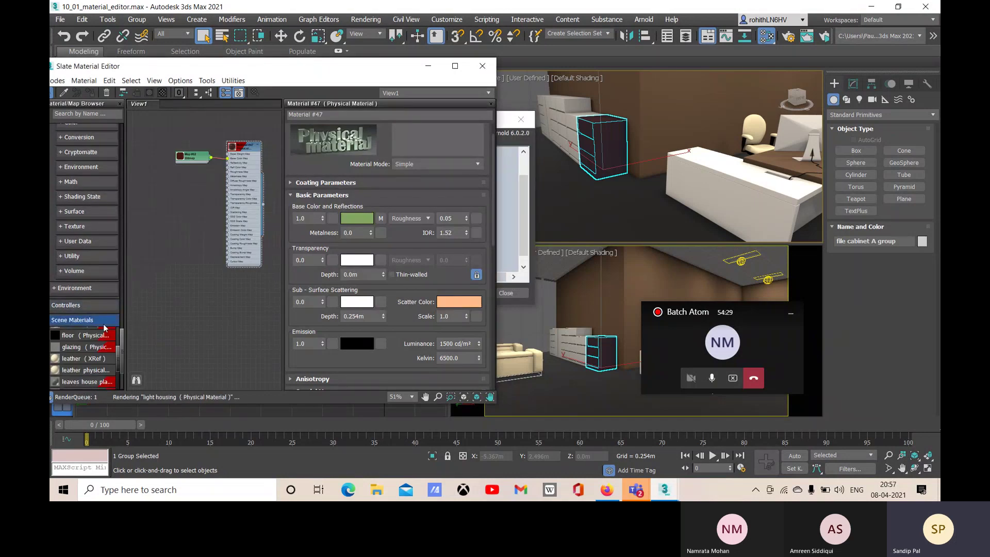
scroll(81, 352, down, 8)
scroll(80, 356, down, 1)
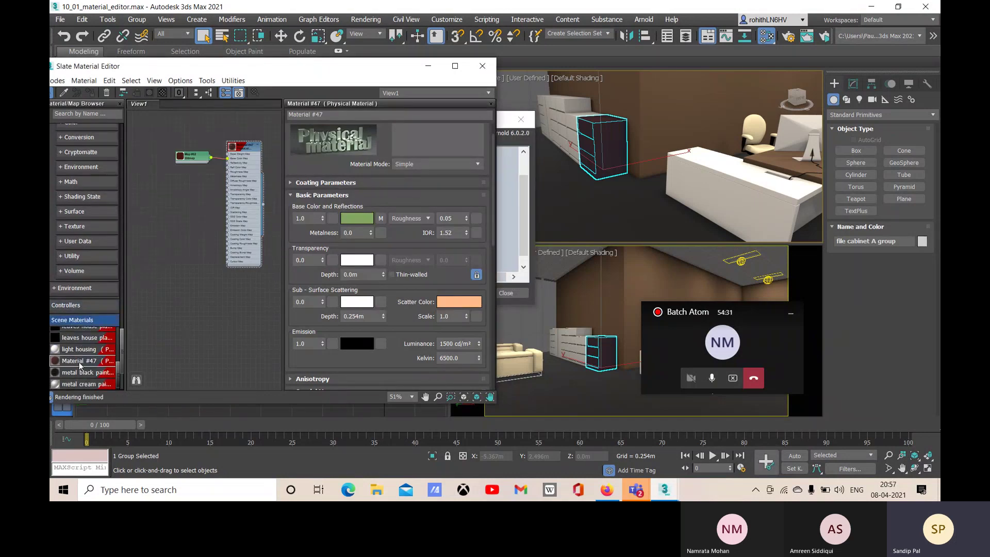
scroll(80, 362, down, 2)
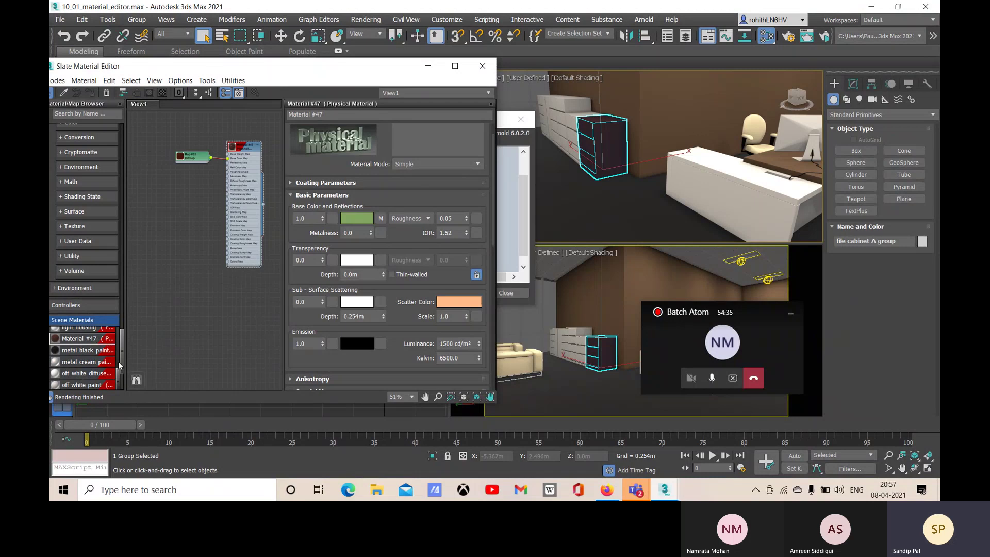
drag(124, 308, 158, 308)
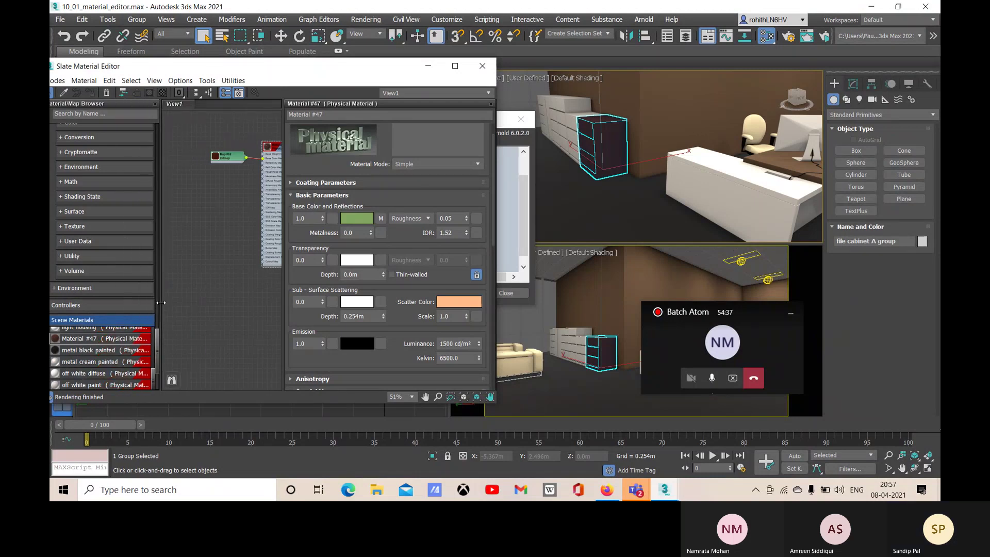
scroll(95, 355, up, 2)
scroll(94, 355, up, 5)
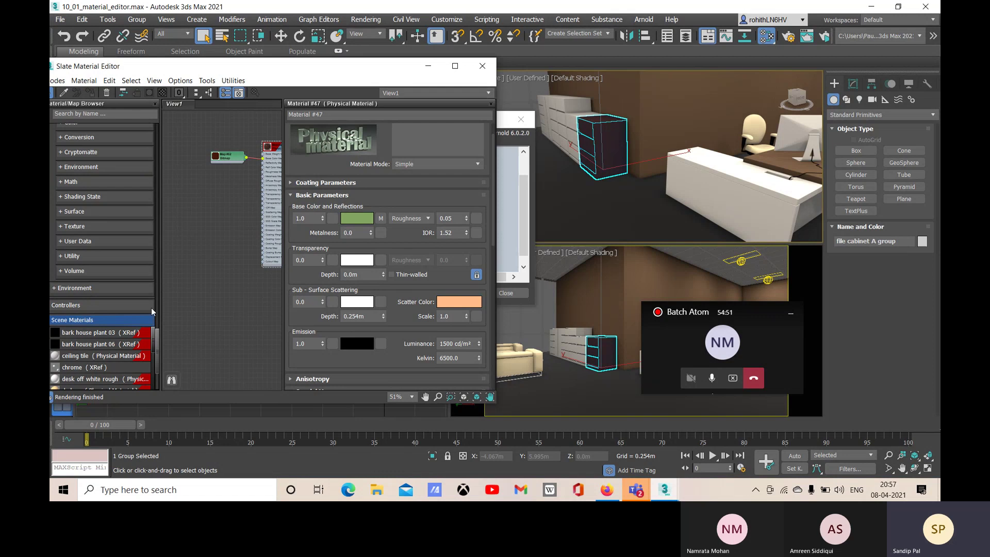
Step: Delete the Material #47 and Map #62 nodes from the View1 workspace
drag(268, 149, 237, 150)
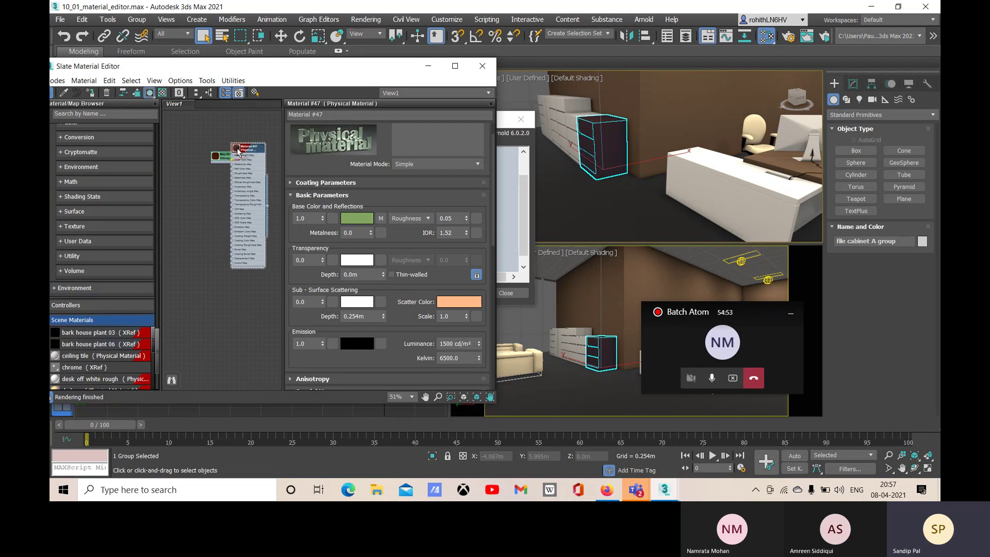
scroll(238, 150, up, 5)
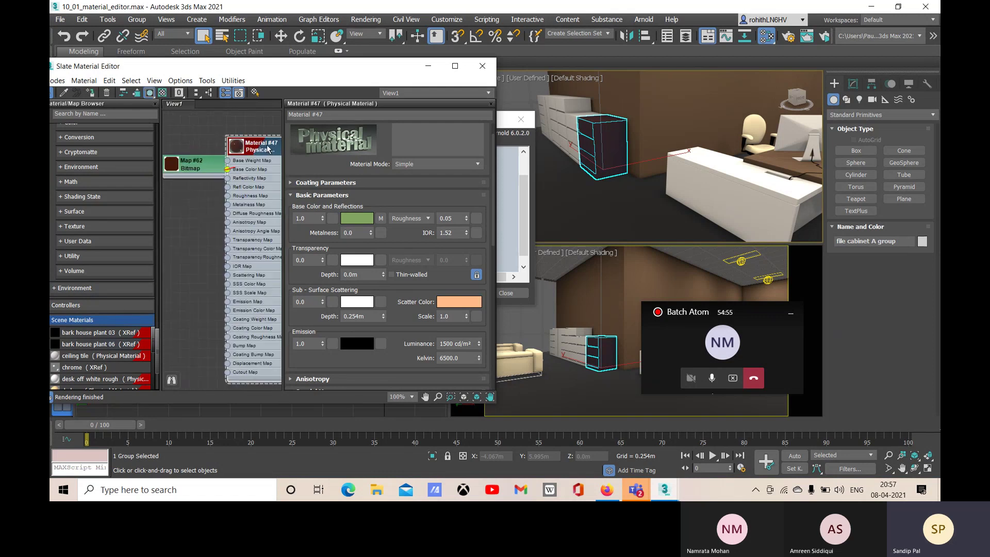
scroll(92, 359, down, 5)
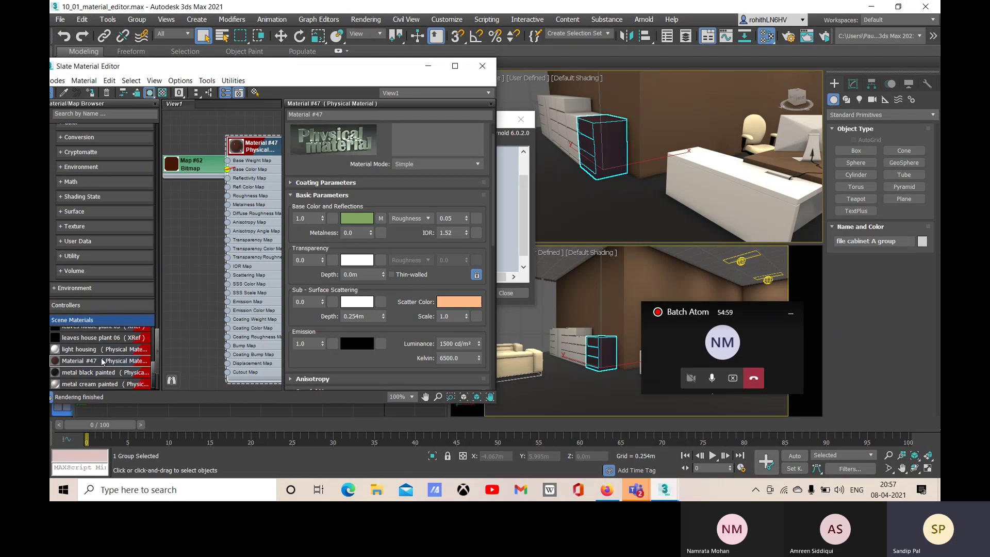
drag(272, 149, 253, 158)
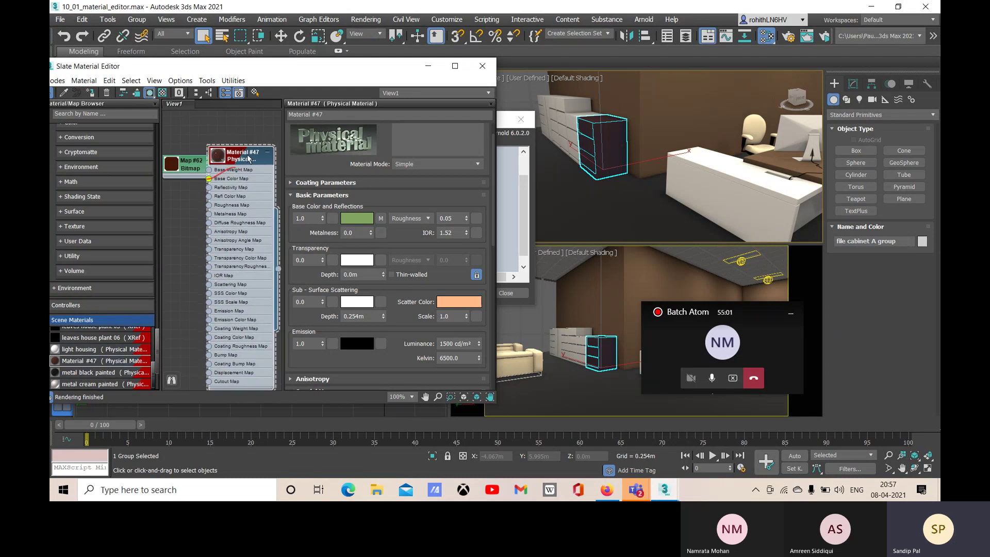
key(Delete)
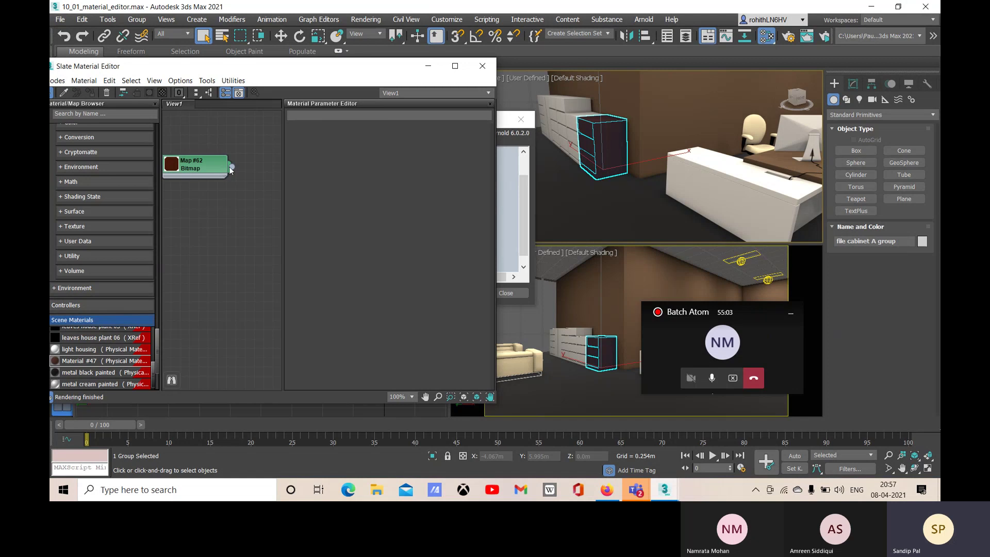
double_click(183, 164)
key(Delete)
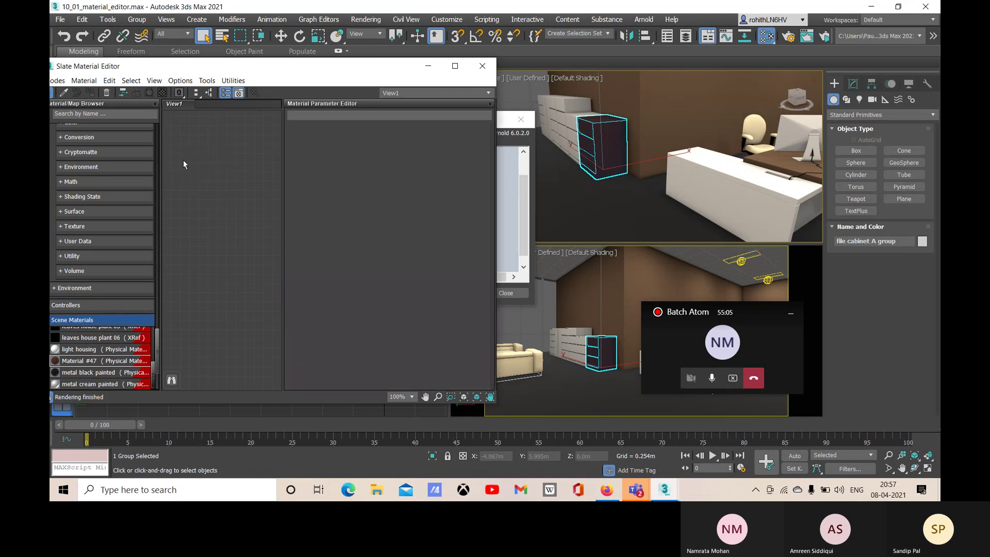
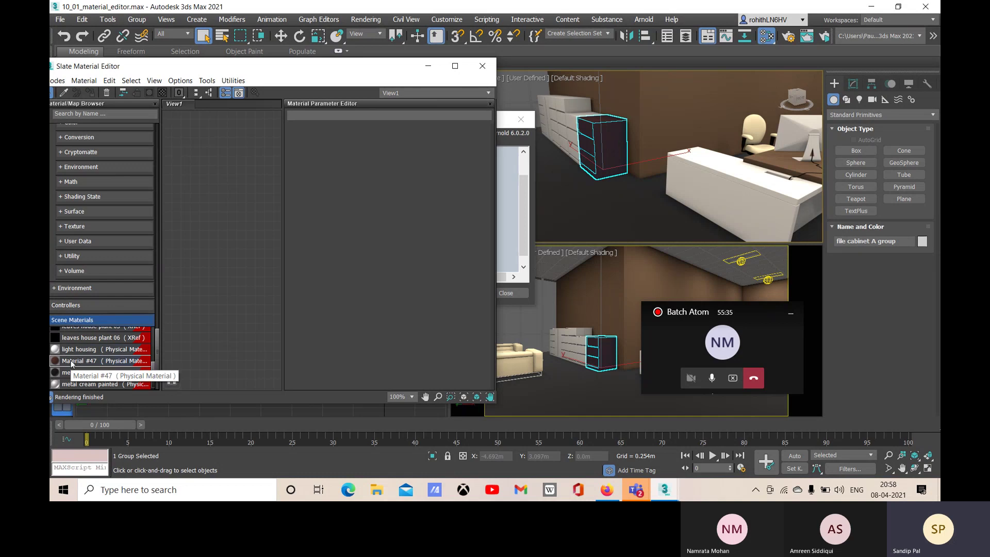
Step: Drag Material #47 from Scene Materials into View1 and keep it as an instance
drag(71, 363, 214, 215)
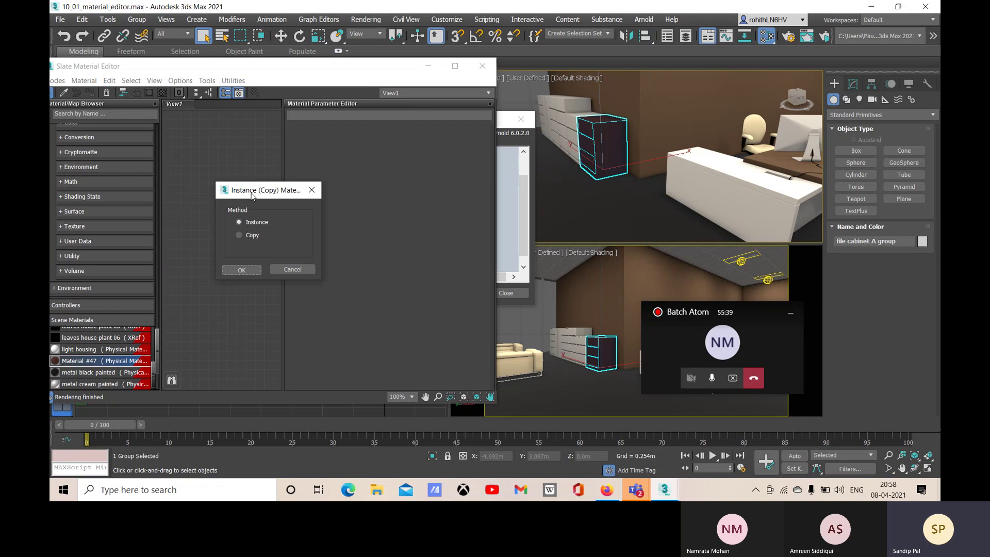
drag(249, 192, 255, 186)
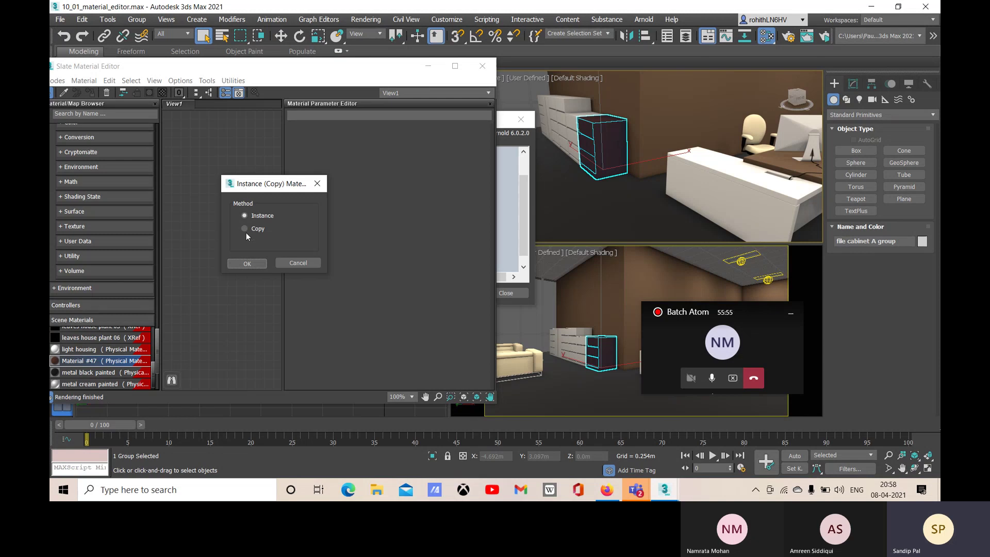
click(247, 263)
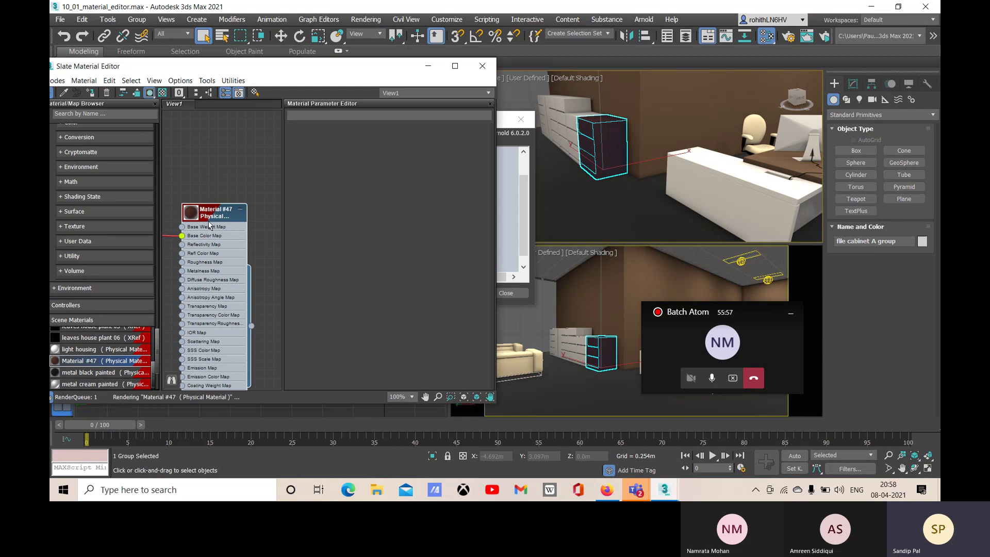
Step: Recentre the graph on Material #47 and scroll the browser up to Materials > General
middle_drag(246, 230, 296, 134)
scroll(214, 211, down, 1)
scroll(214, 212, down, 5)
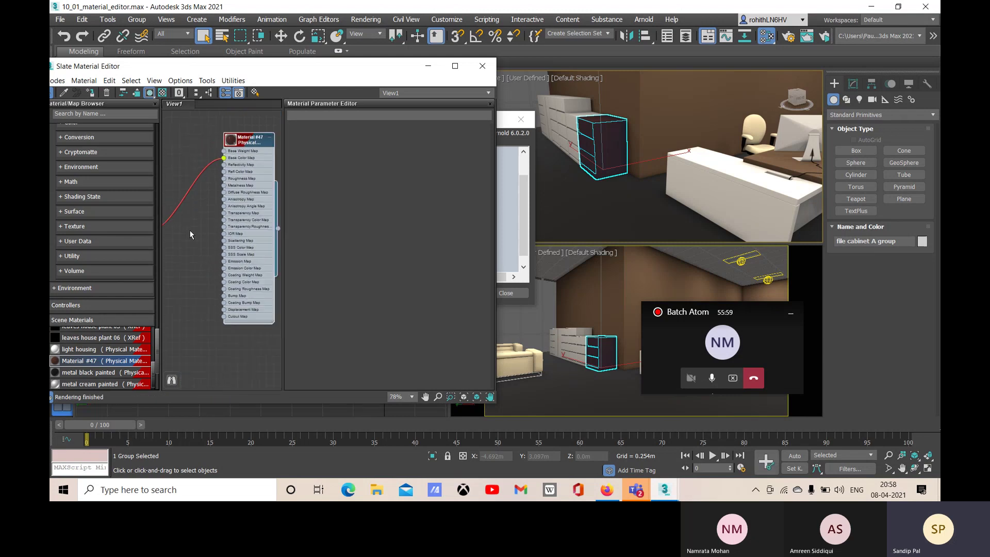
middle_drag(196, 233, 245, 230)
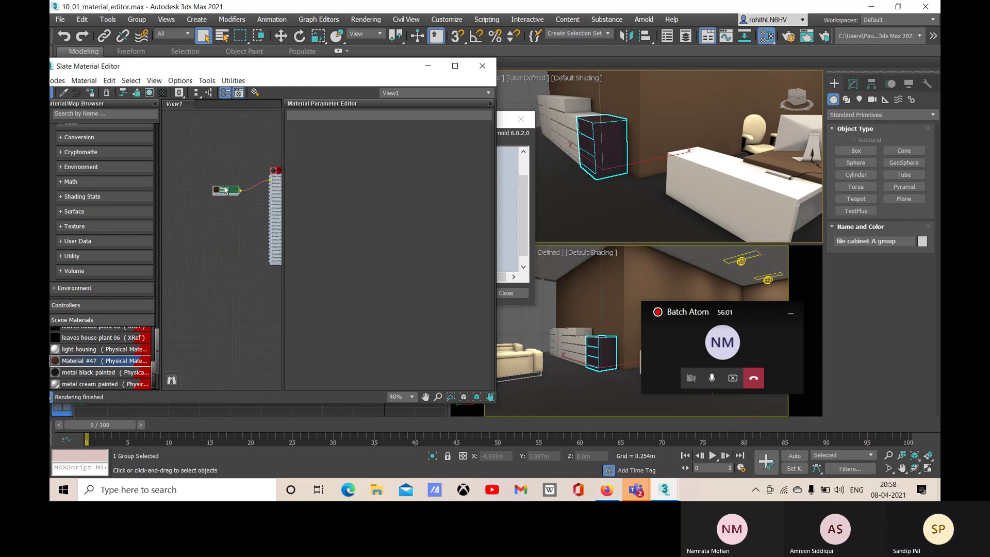
scroll(273, 181, up, 2)
middle_drag(287, 182, 214, 182)
scroll(240, 178, down, 4)
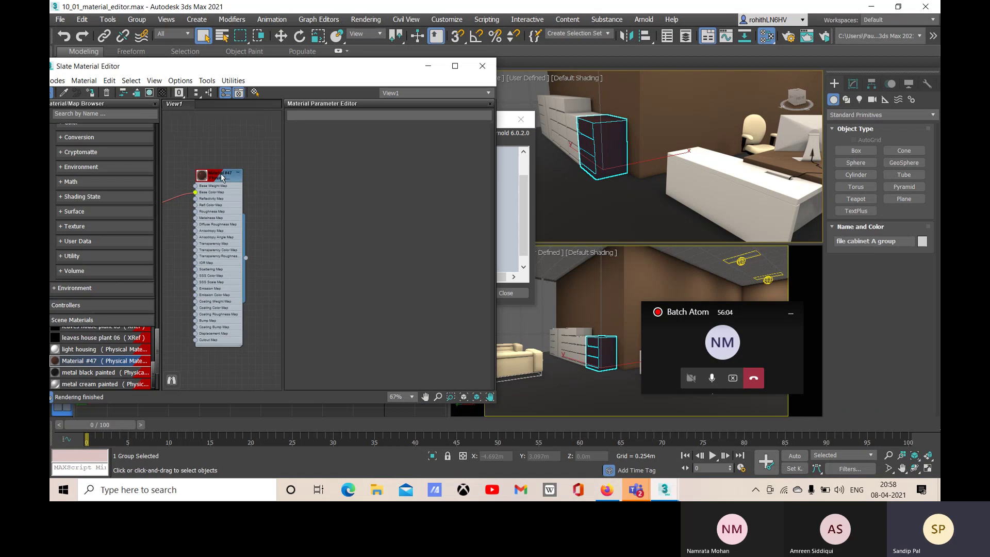
scroll(97, 198, up, 1)
scroll(97, 198, up, 10)
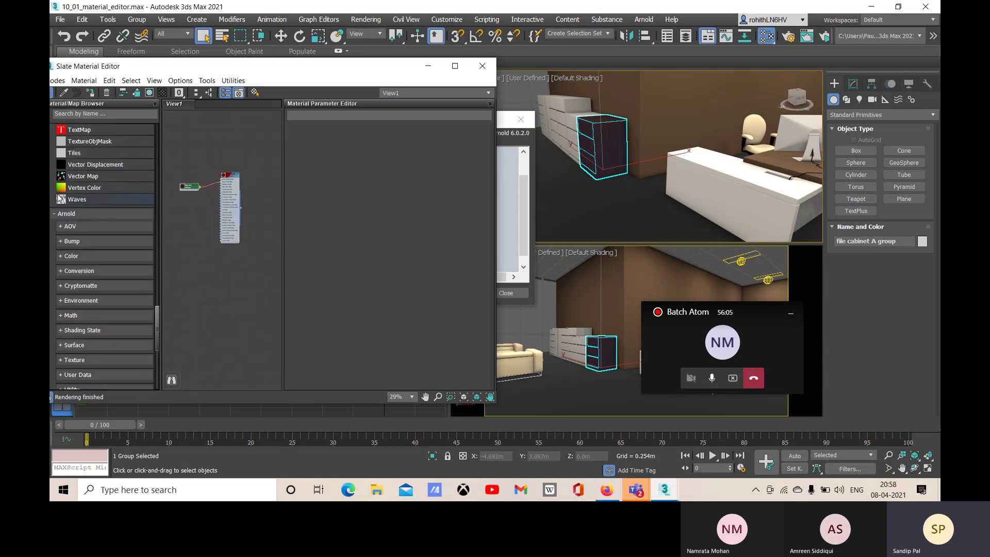
scroll(61, 213, up, 10)
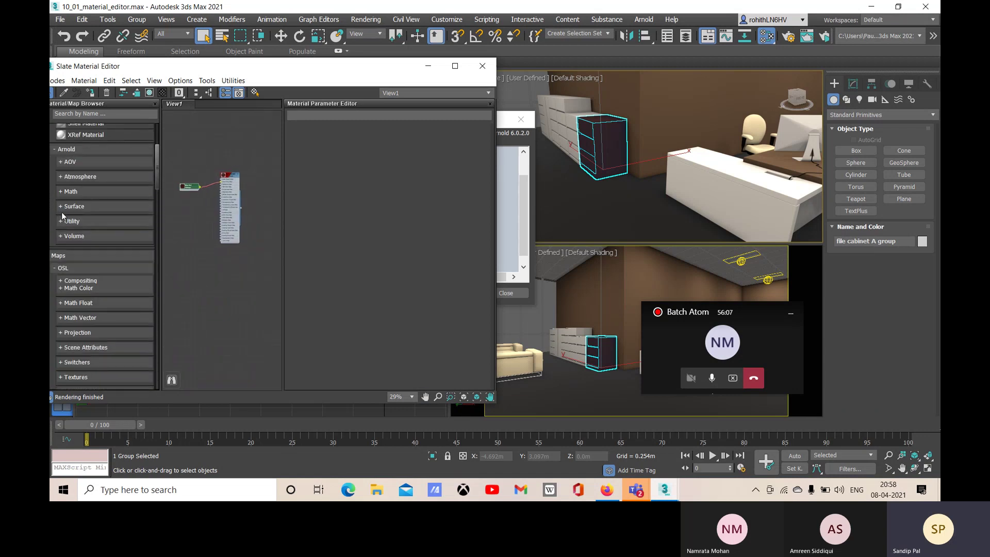
scroll(108, 315, up, 1)
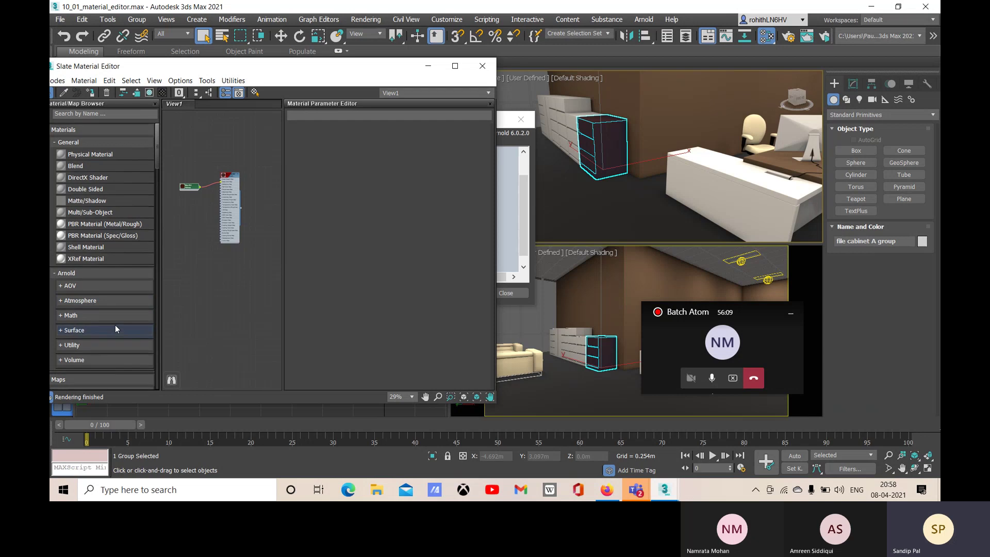
Step: Add a Blend material node, Material #50, to View1
click(92, 166)
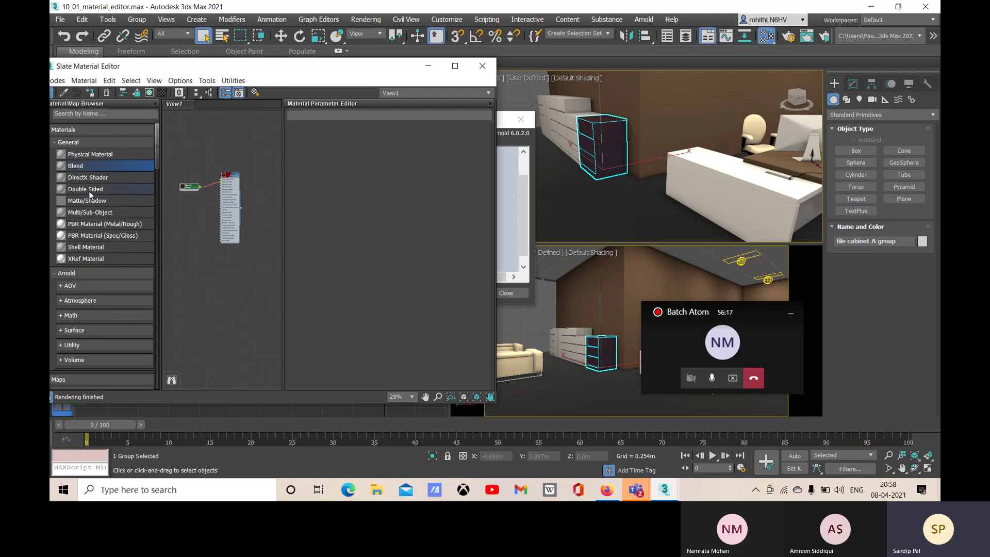
drag(79, 166, 225, 271)
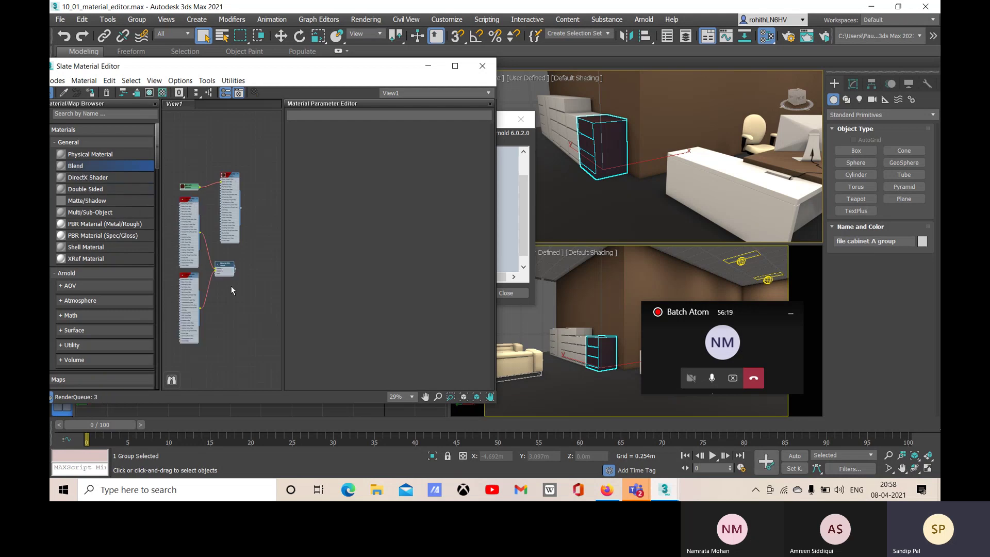
scroll(232, 291, up, 8)
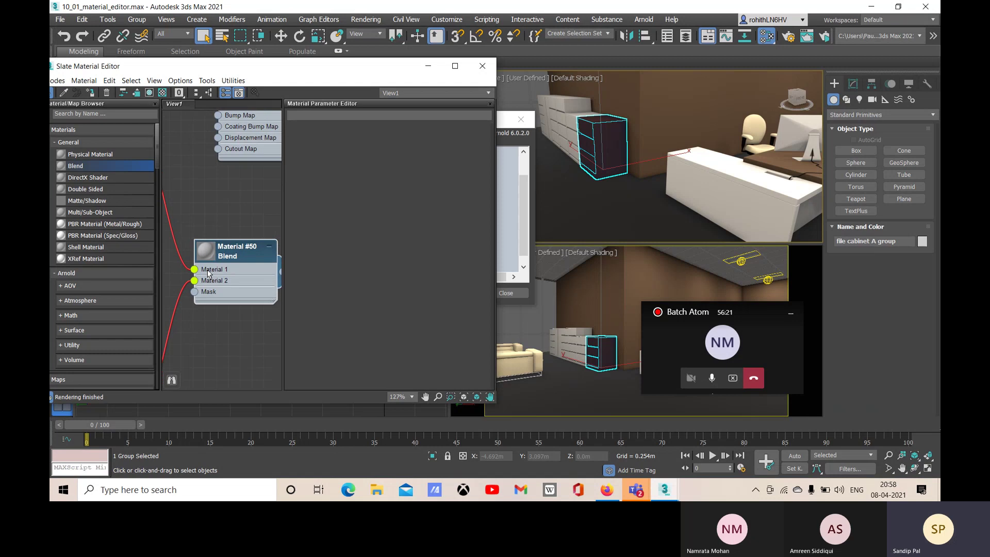
scroll(209, 273, down, 7)
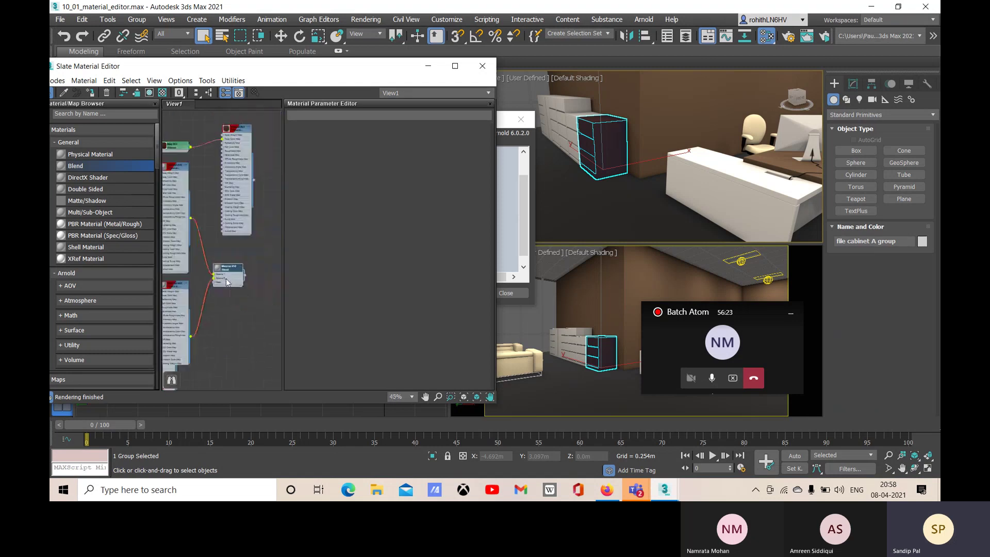
Step: Navigate the graph to inspect the Bitmap and Material #48 nodes
middle_drag(209, 268, 227, 222)
scroll(230, 216, up, 6)
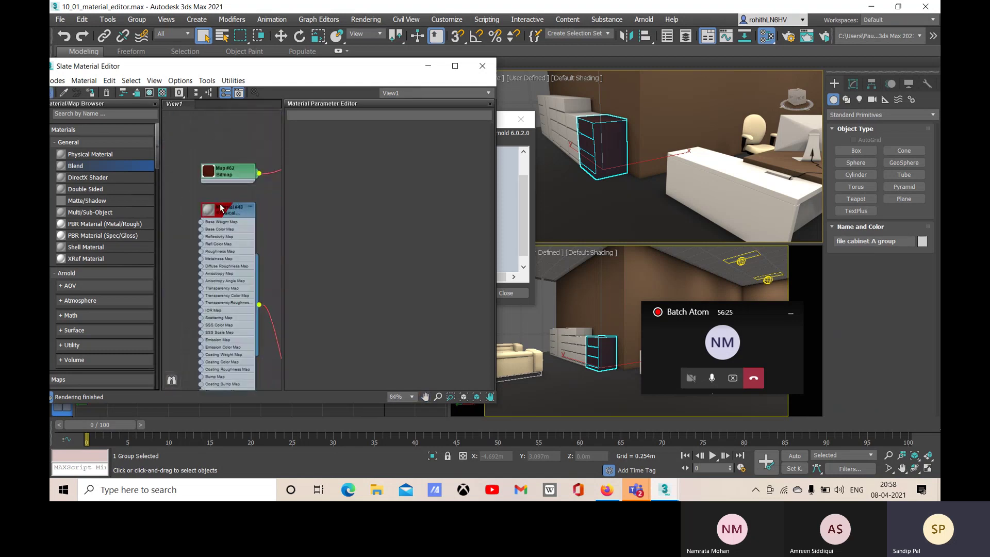
scroll(230, 216, down, 8)
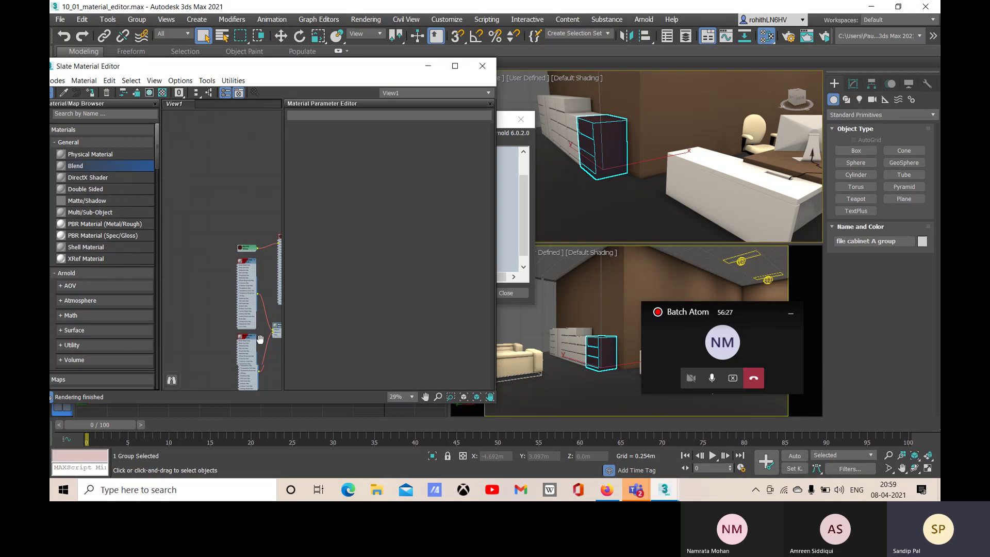
scroll(194, 247, up, 5)
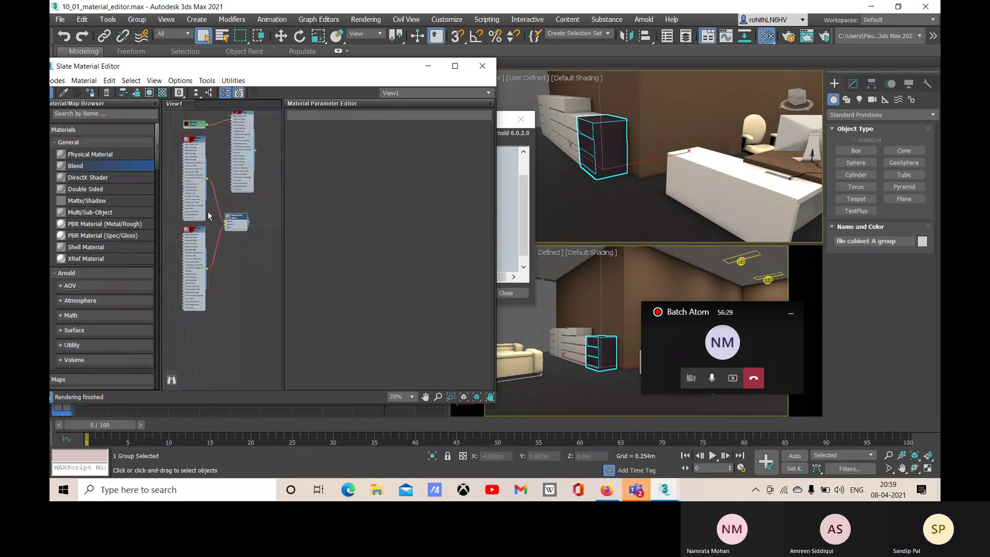
scroll(239, 233, down, 2)
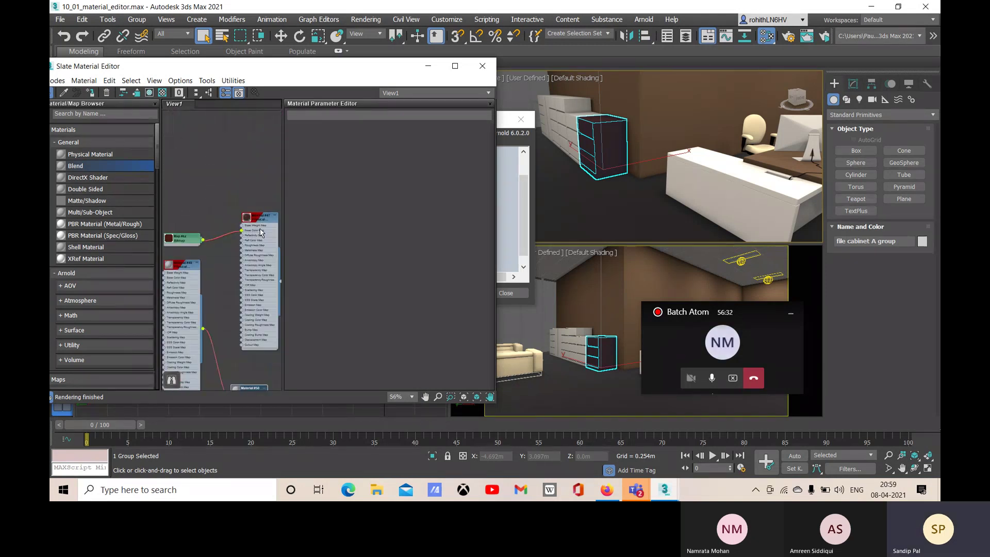
scroll(204, 264, up, 1)
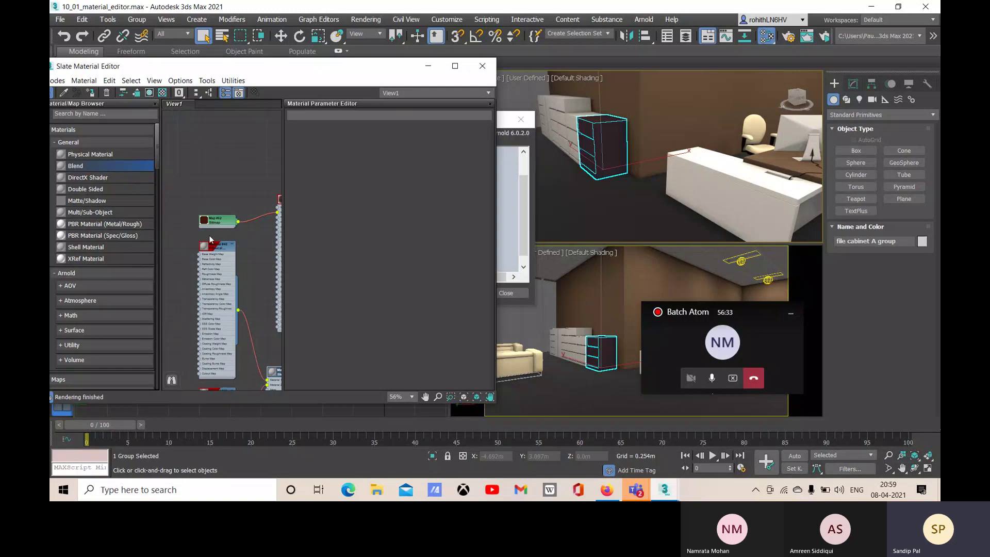
key(l)
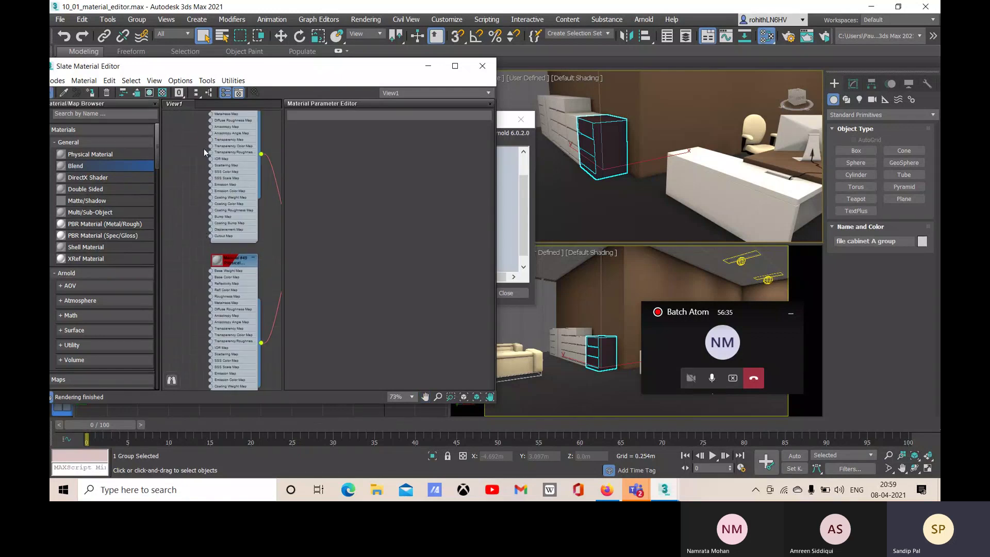
scroll(237, 275, down, 1)
Step: Bring the Material #50 Blend node into view and inspect its two wired-in sub-materials
middle_drag(237, 275, 176, 260)
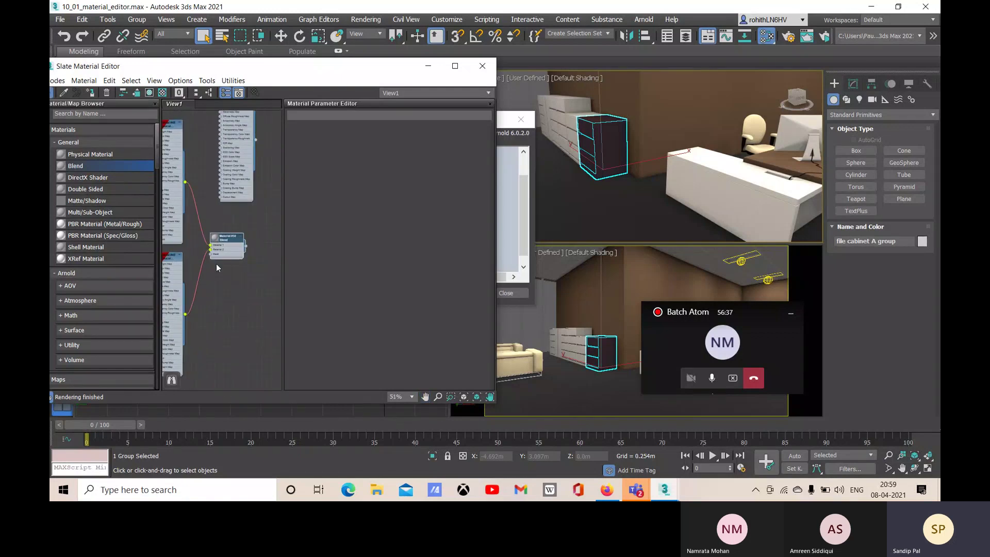
scroll(213, 259, up, 4)
scroll(212, 259, up, 2)
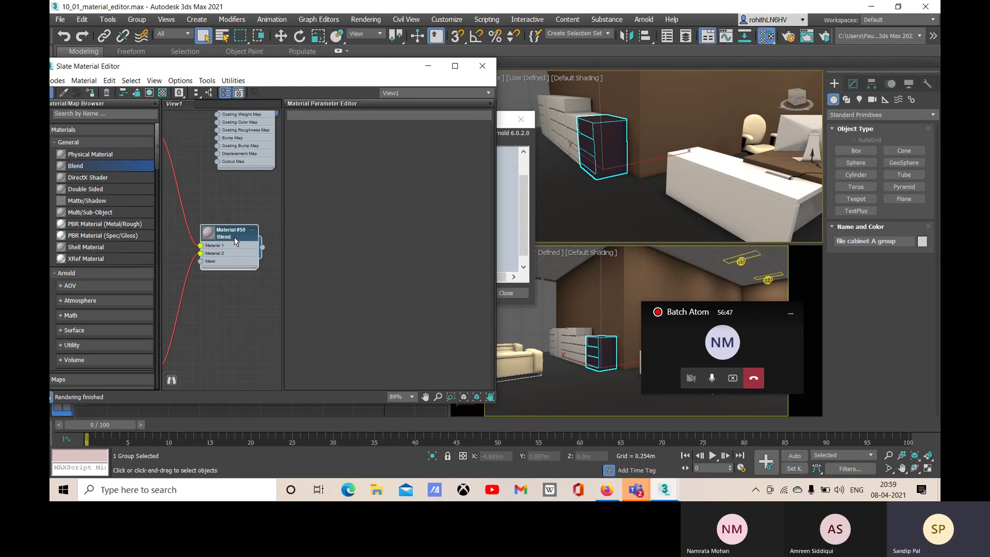
scroll(235, 241, down, 10)
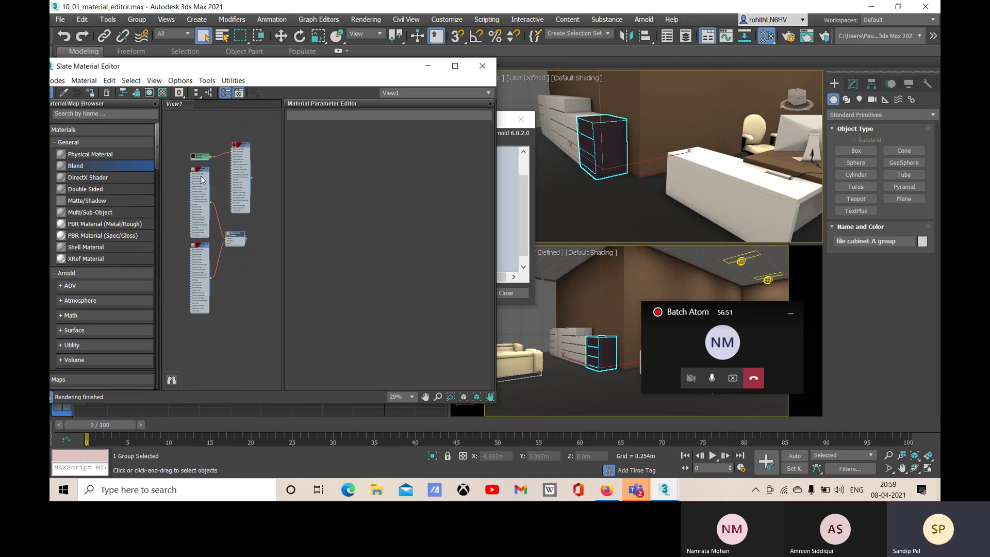
scroll(189, 173, up, 7)
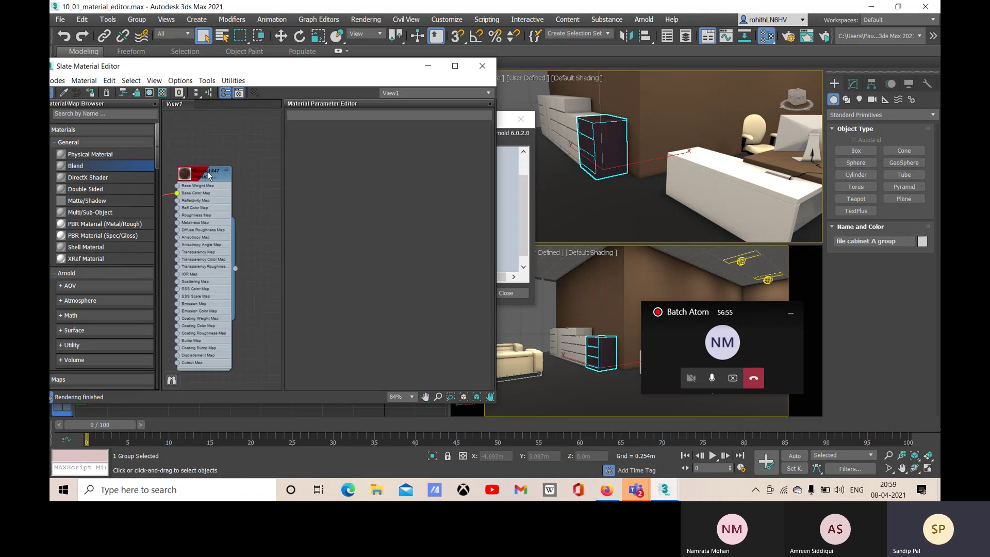
scroll(212, 177, down, 1)
scroll(214, 177, down, 4)
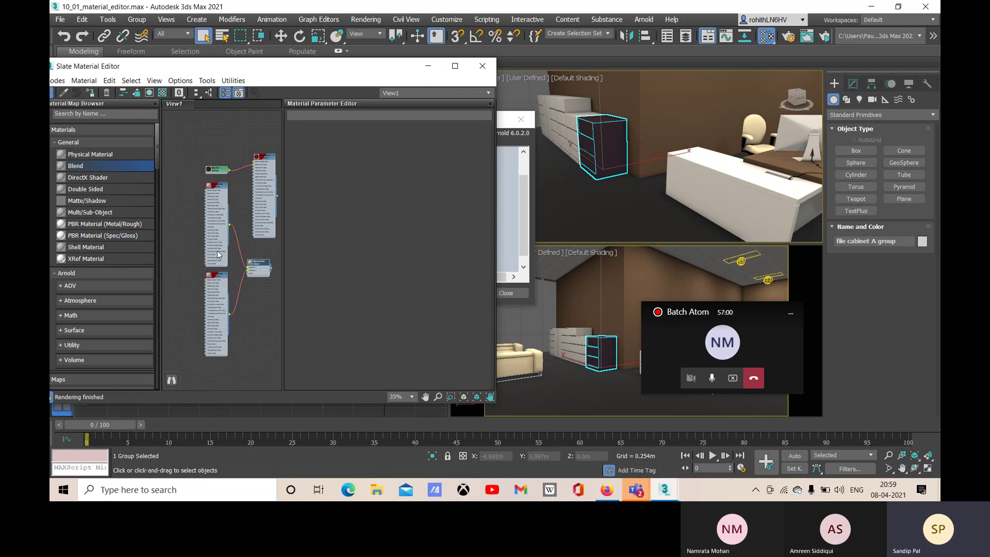
scroll(213, 249, up, 5)
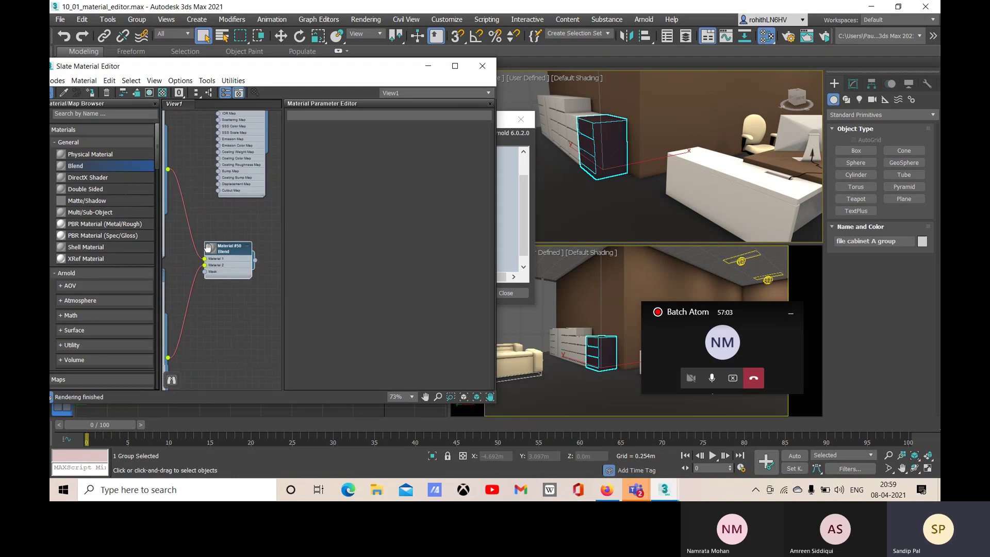
middle_drag(259, 265, 243, 263)
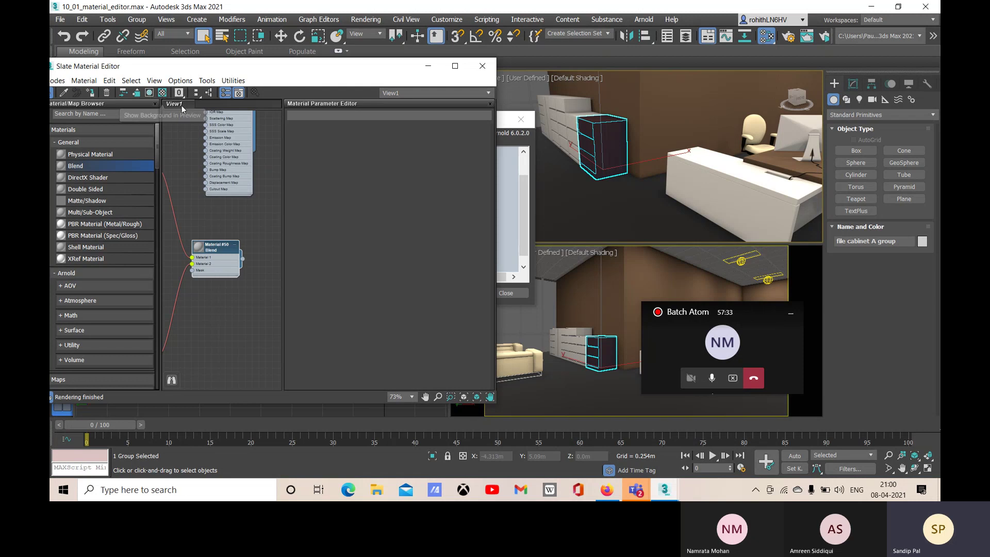
scroll(211, 166, down, 5)
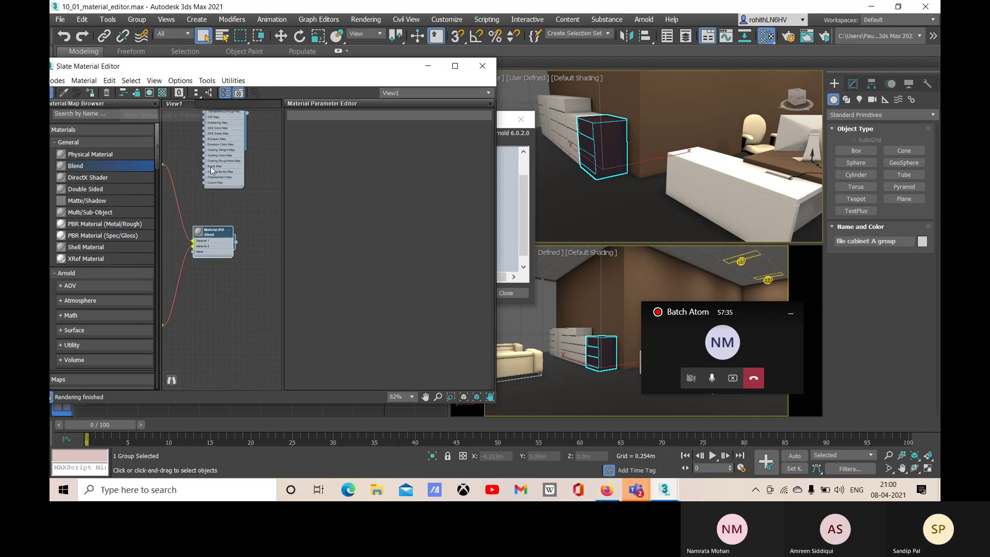
middle_drag(220, 190, 253, 270)
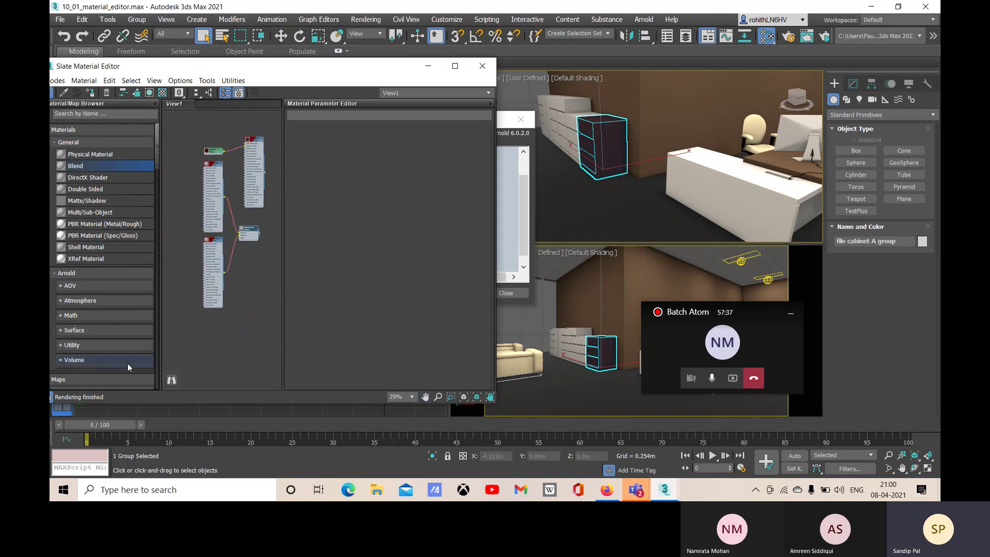
Step: Place Material #63, a ten-slot Multi/Sub-Object material, in View1 and centre it
click(78, 213)
click(228, 336)
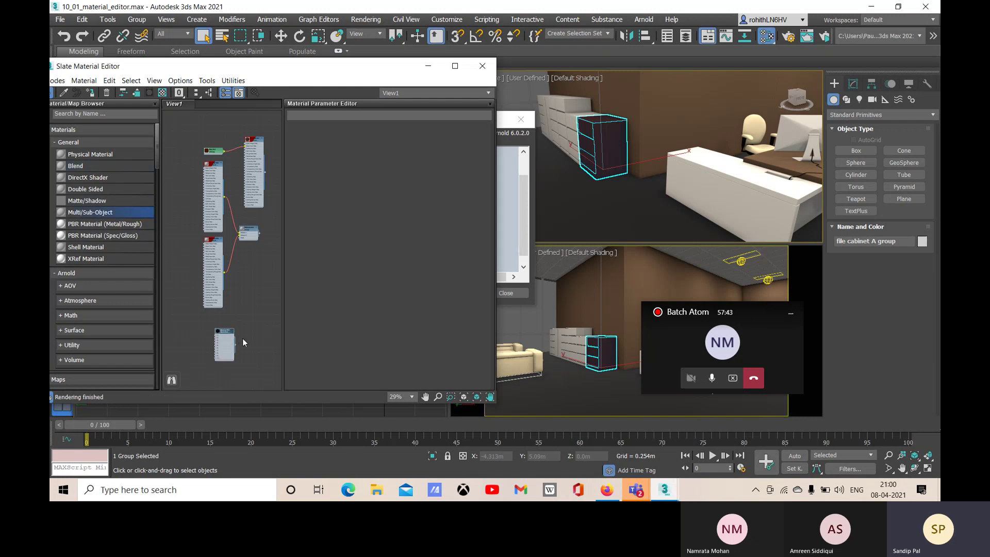
scroll(242, 338, up, 3)
middle_drag(242, 330, 240, 269)
scroll(239, 269, up, 3)
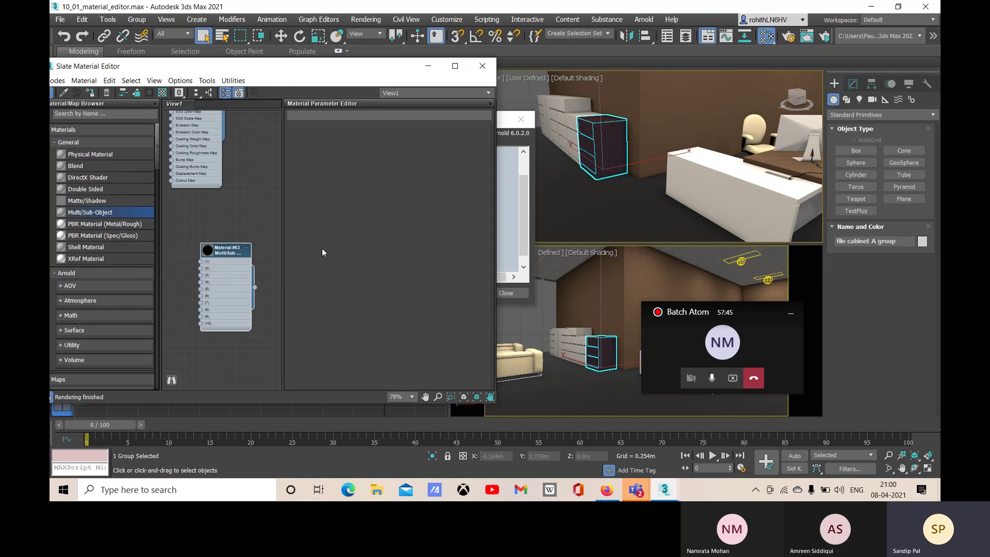
scroll(233, 274, up, 2)
middle_drag(247, 181, 247, 171)
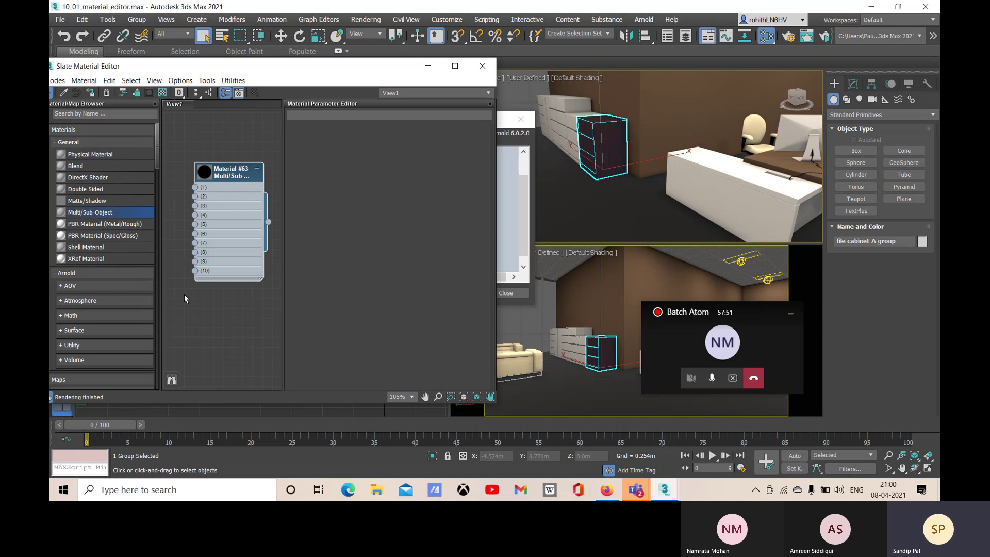
Step: Zoom in on the cabinets and select the white file cabinet A group001
click(720, 178)
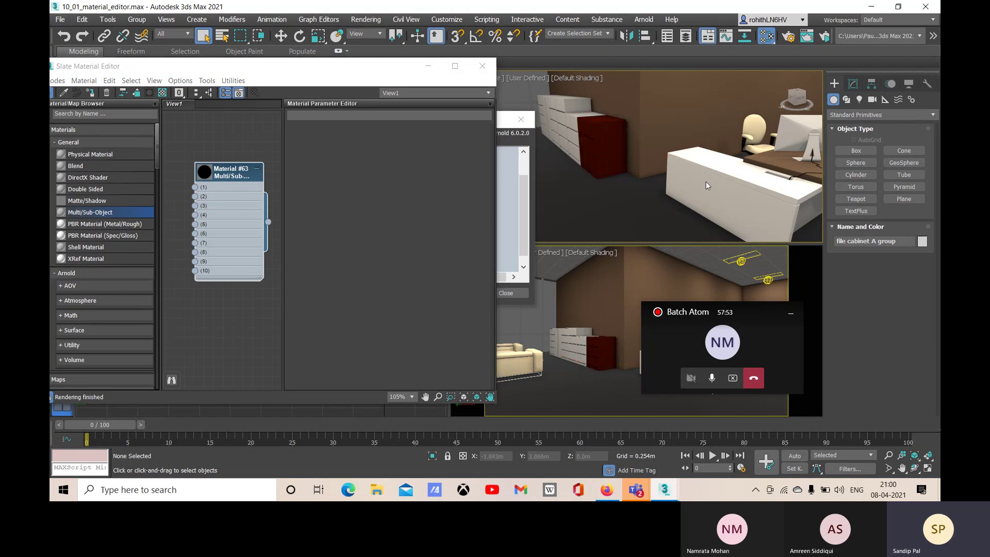
scroll(563, 125, up, 3)
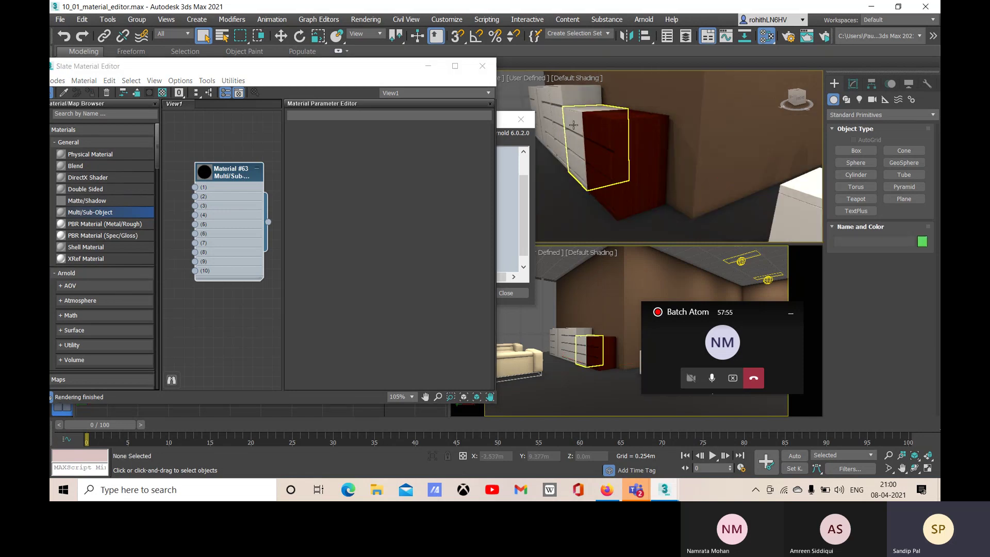
middle_drag(563, 126, 689, 159)
right_click(689, 160)
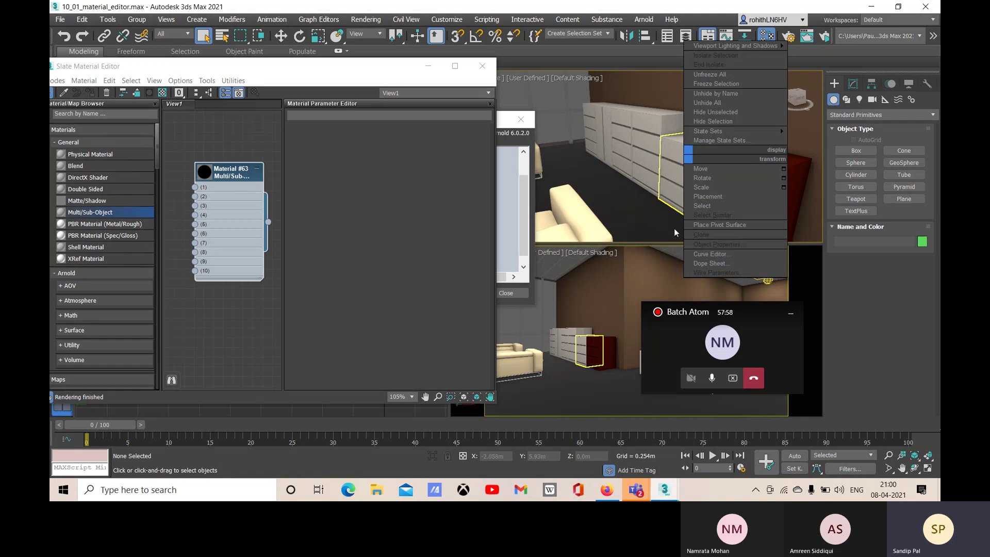
click(673, 180)
click(674, 179)
click(853, 83)
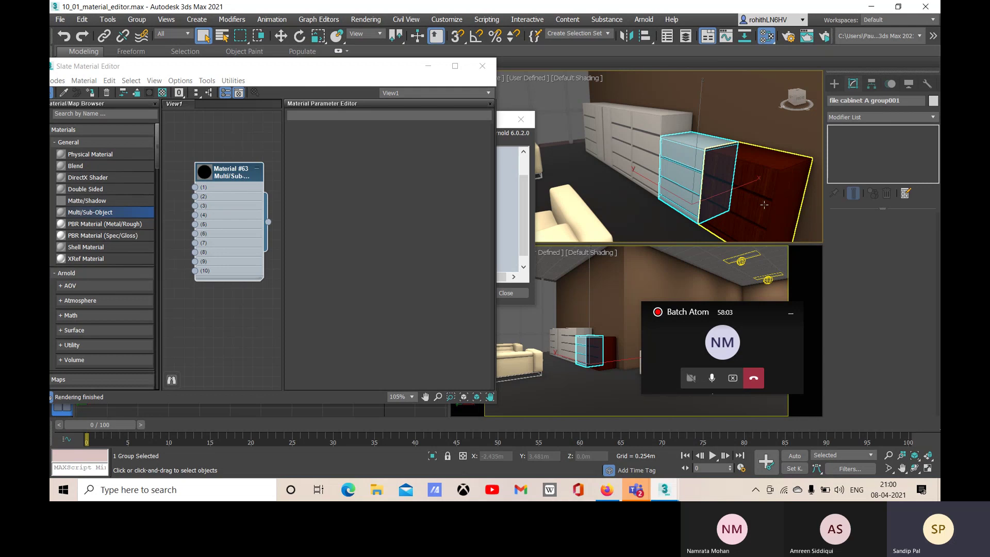
Step: Convert the cabinet group to Editable Poly and add a Poly Select modifier
right_click(678, 178)
mouse_move(740, 292)
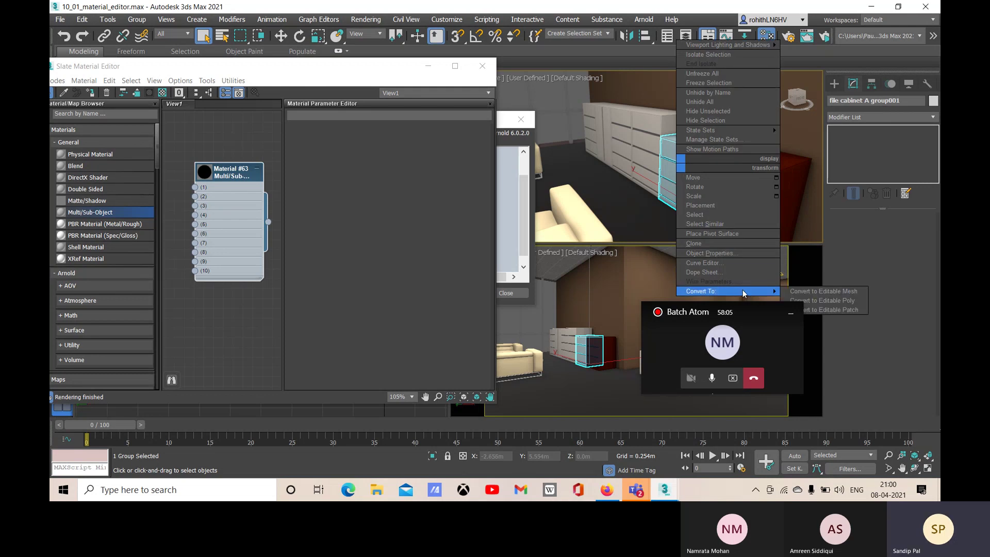
click(846, 300)
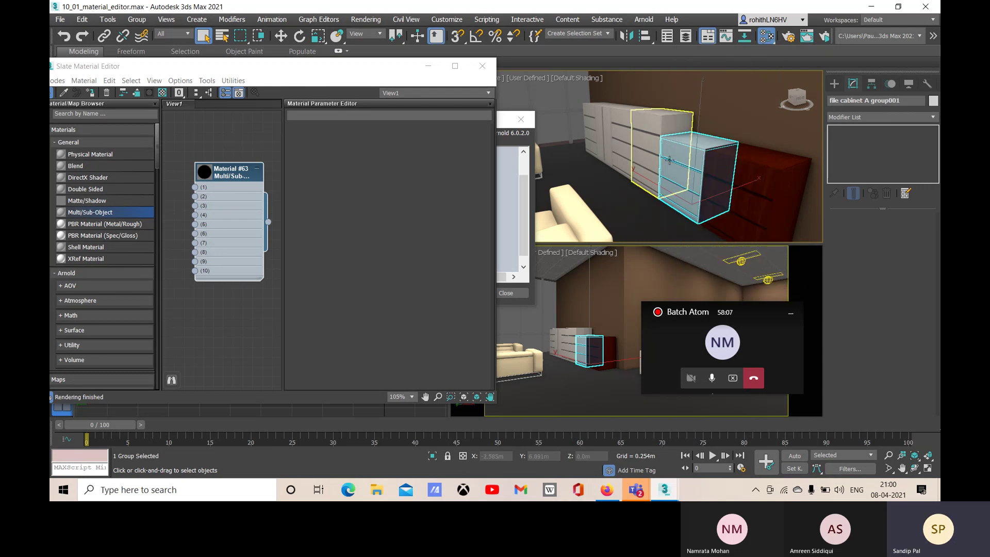
click(697, 203)
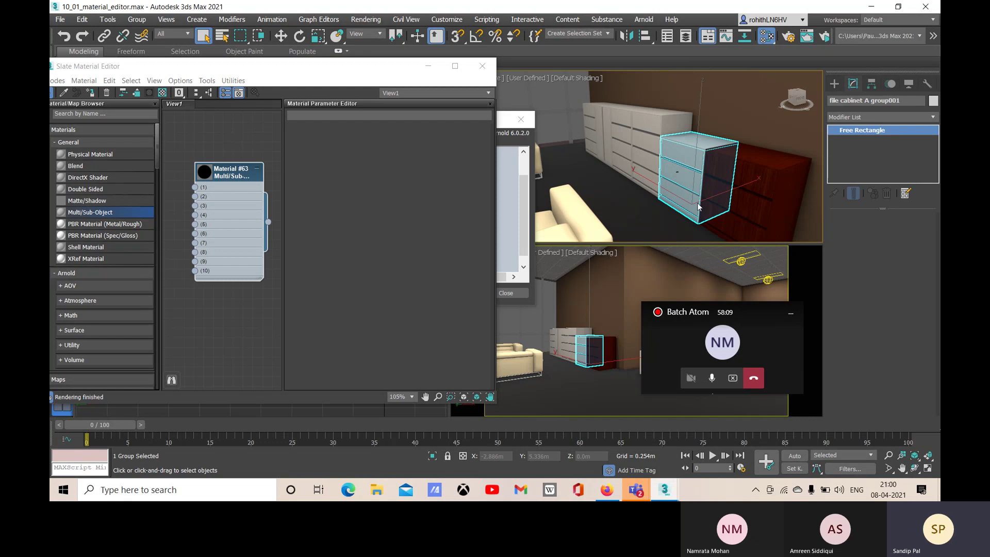
click(671, 183)
right_click(672, 183)
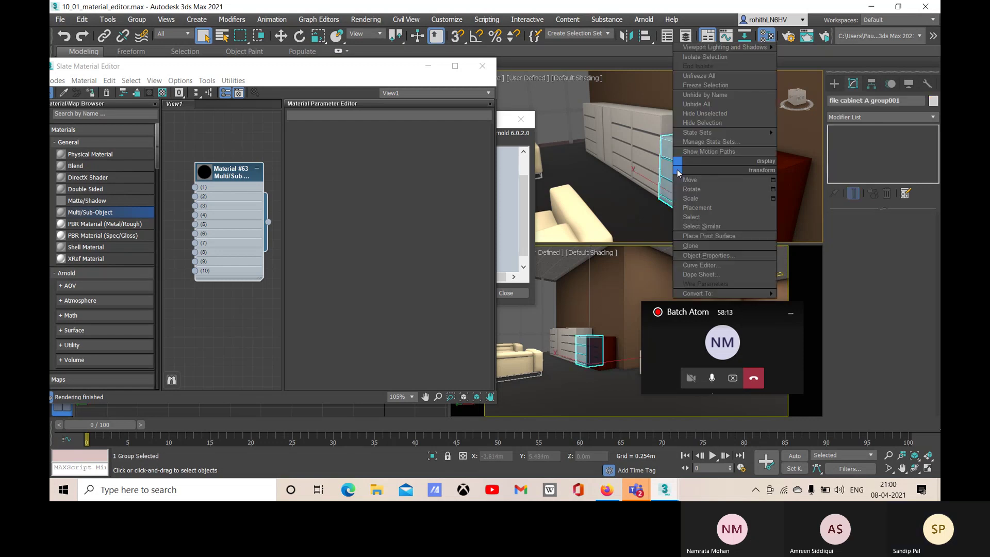
mouse_move(716, 294)
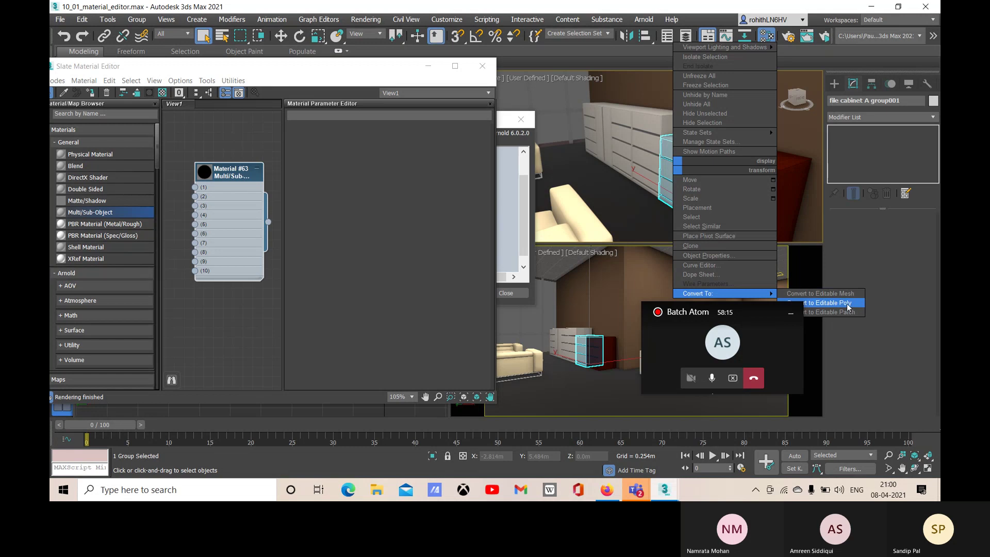
click(831, 303)
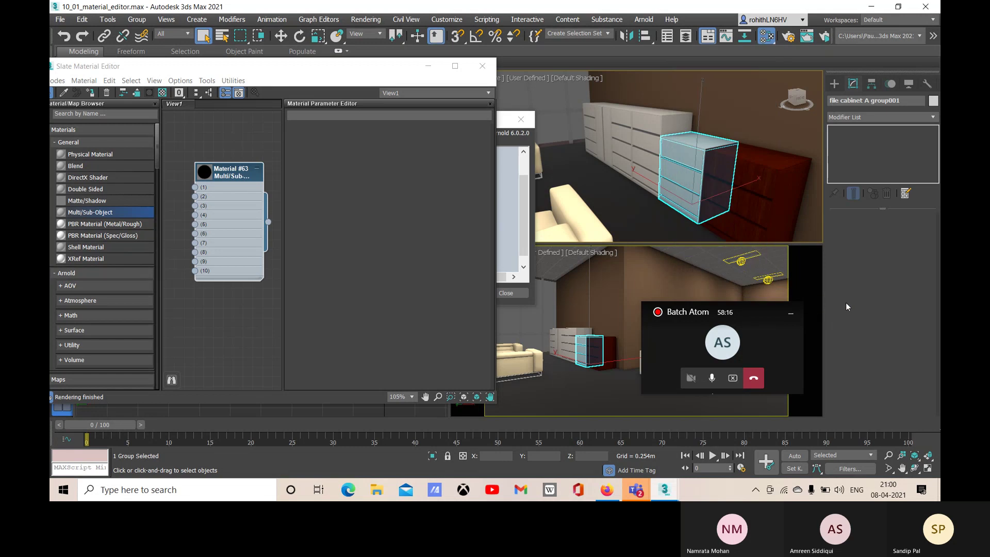
click(899, 117)
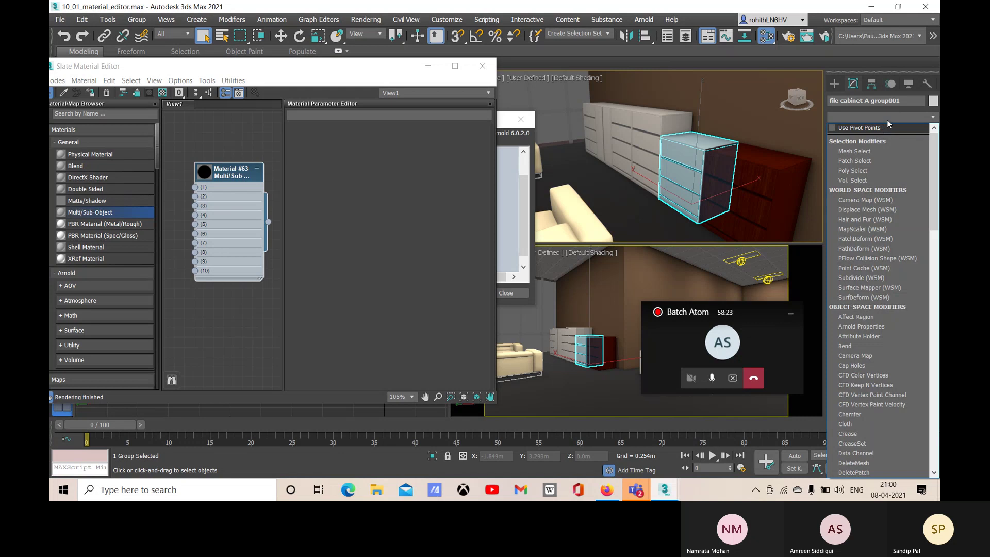
click(868, 170)
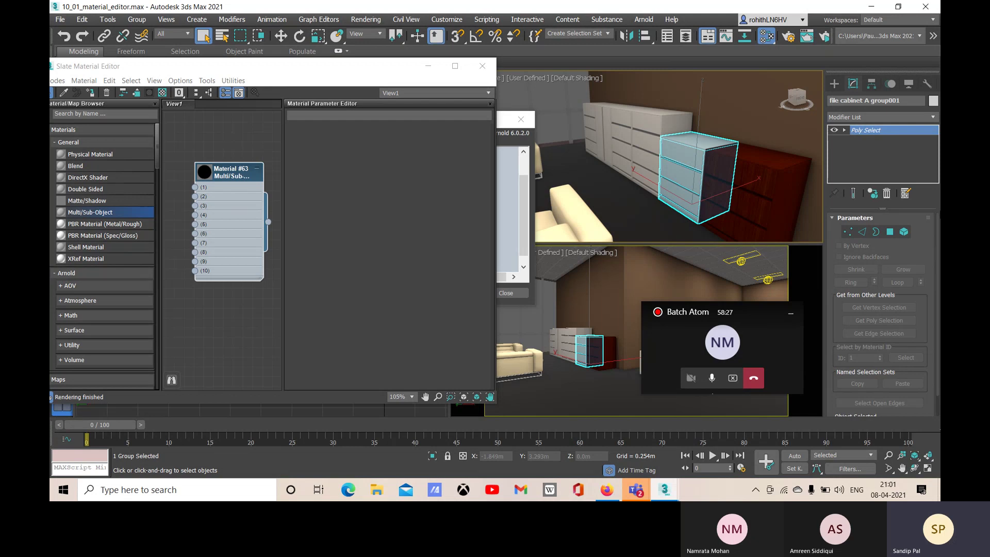
Step: At Polygon level, select the cabinet's drawer fronts and top face in turn
scroll(920, 255, down, 1)
scroll(914, 334, up, 1)
click(890, 232)
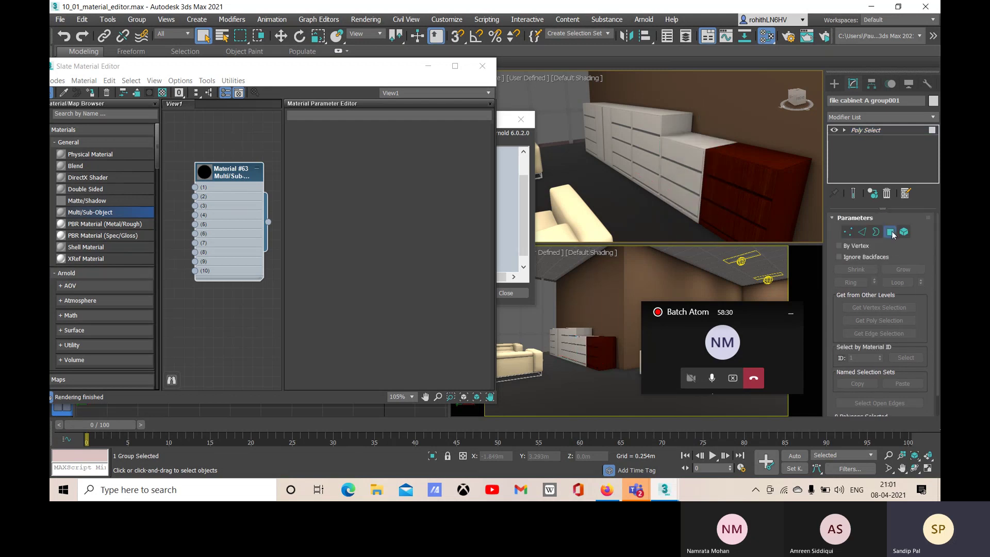
click(687, 150)
scroll(912, 344, down, 1)
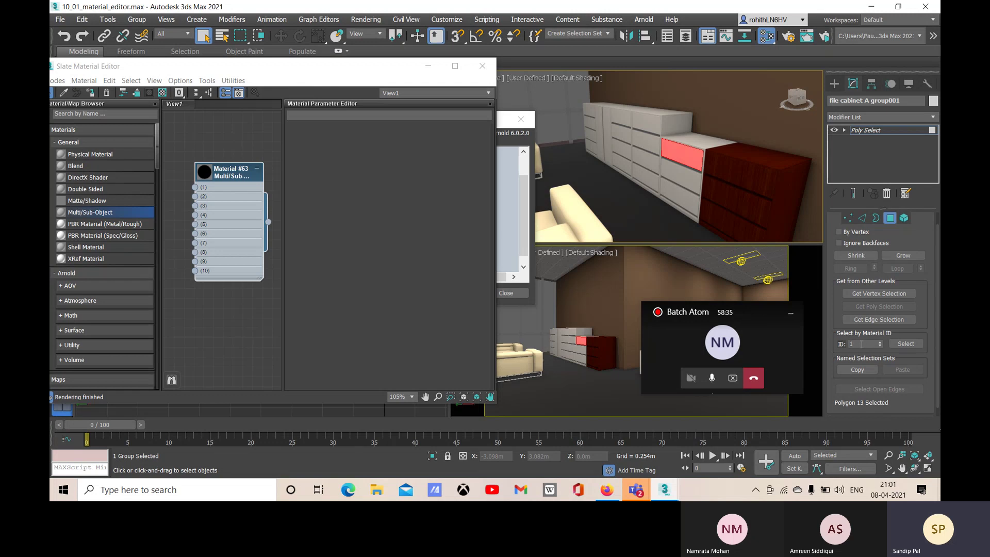
click(700, 143)
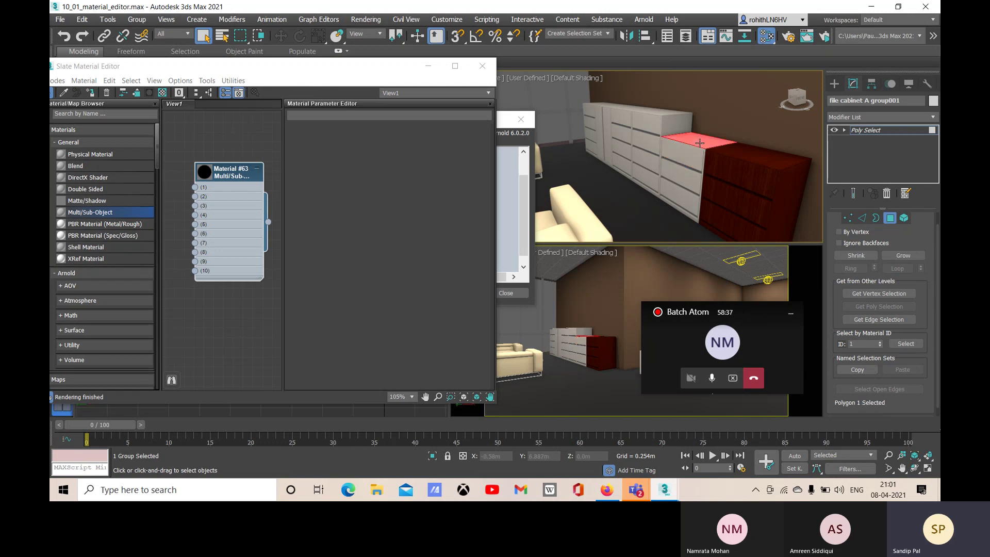
click(684, 173)
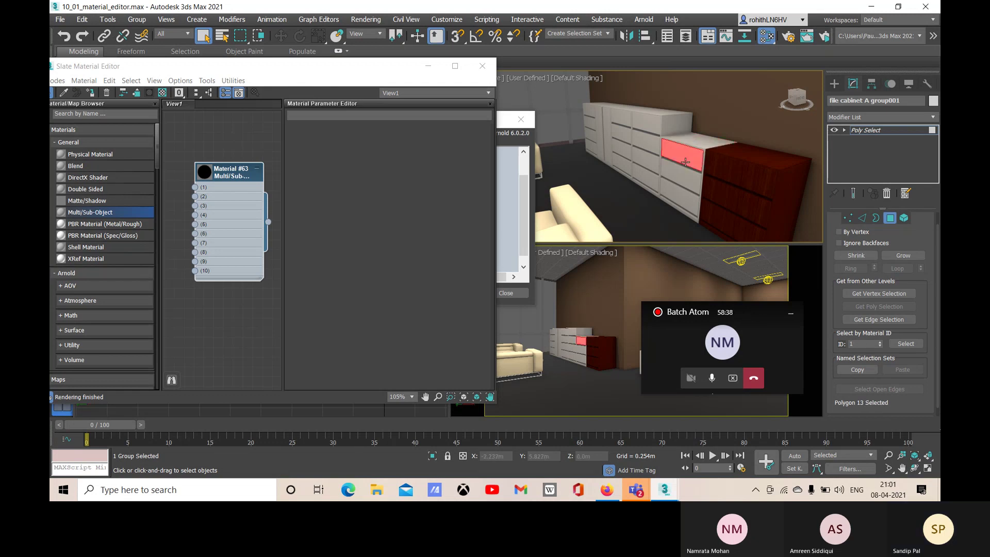
click(678, 203)
click(682, 180)
click(686, 155)
click(677, 173)
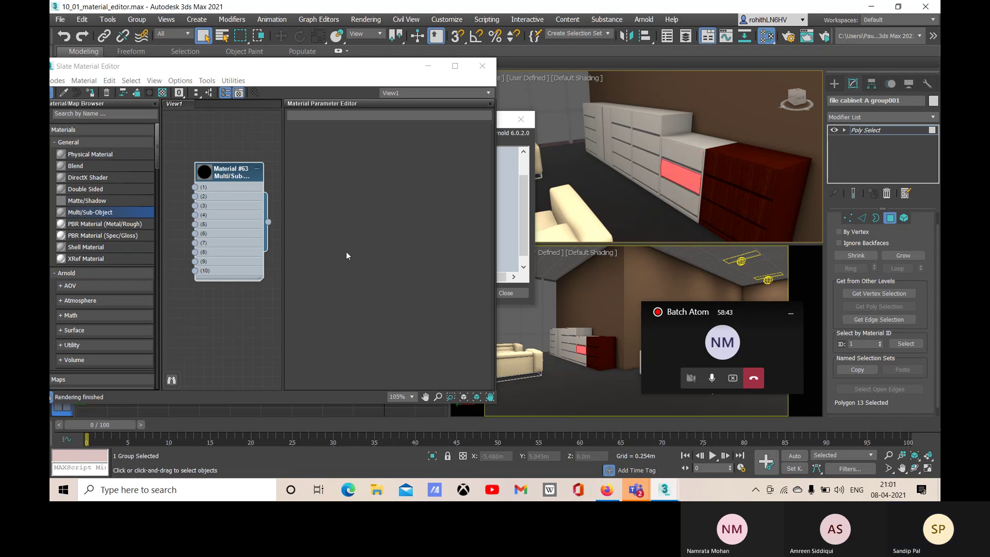
Step: Show the Multi/Sub-Object material's slots 1–10 and select the cabinet's top face as Polygon 1
click(234, 172)
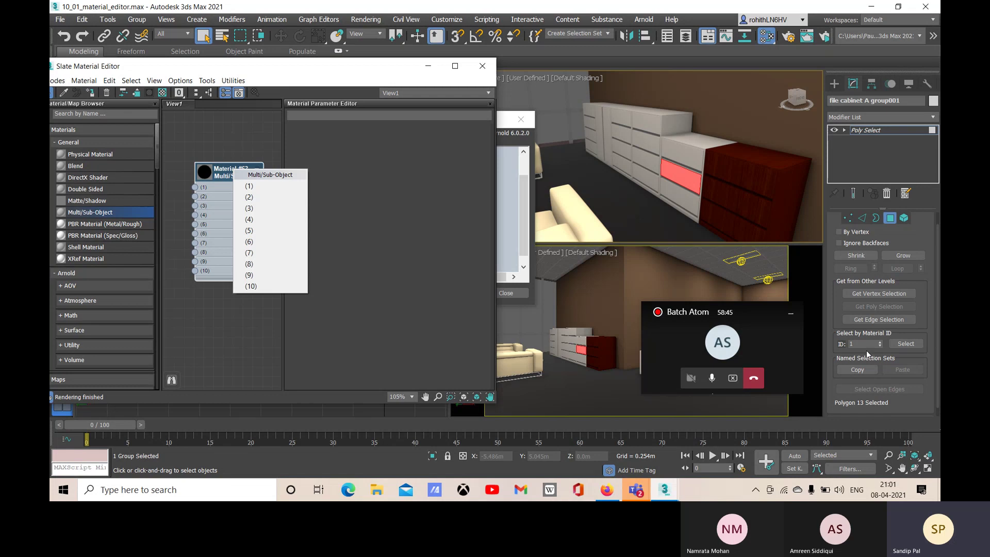
click(674, 141)
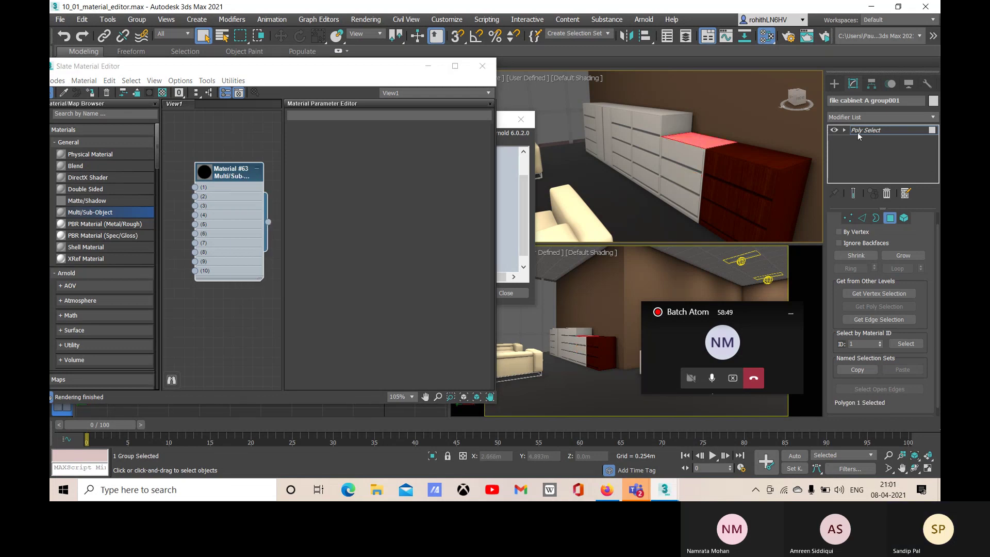
click(858, 115)
click(679, 167)
right_click(876, 130)
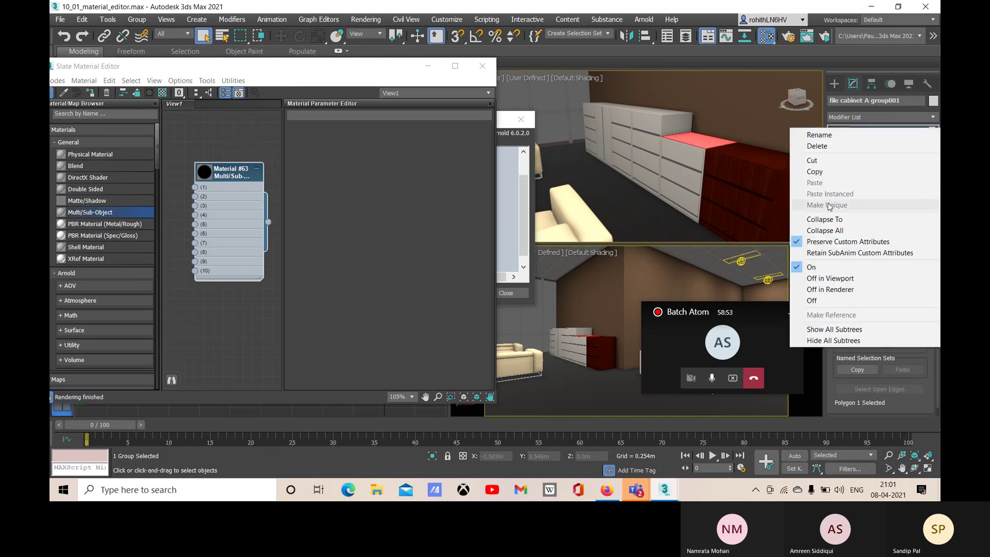
Step: Delete the Poly Select modifier and convert the cabinet to Editable Poly
click(818, 146)
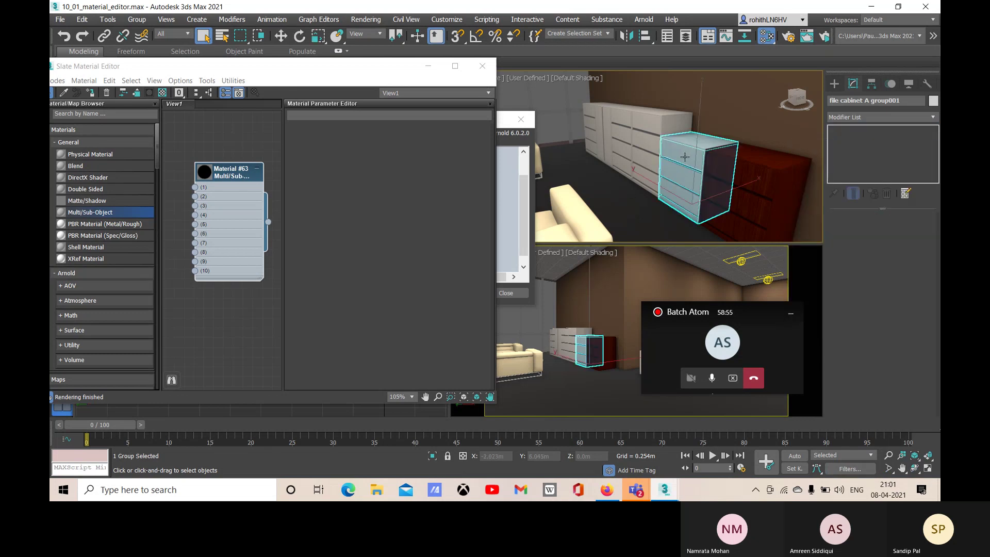
key(w)
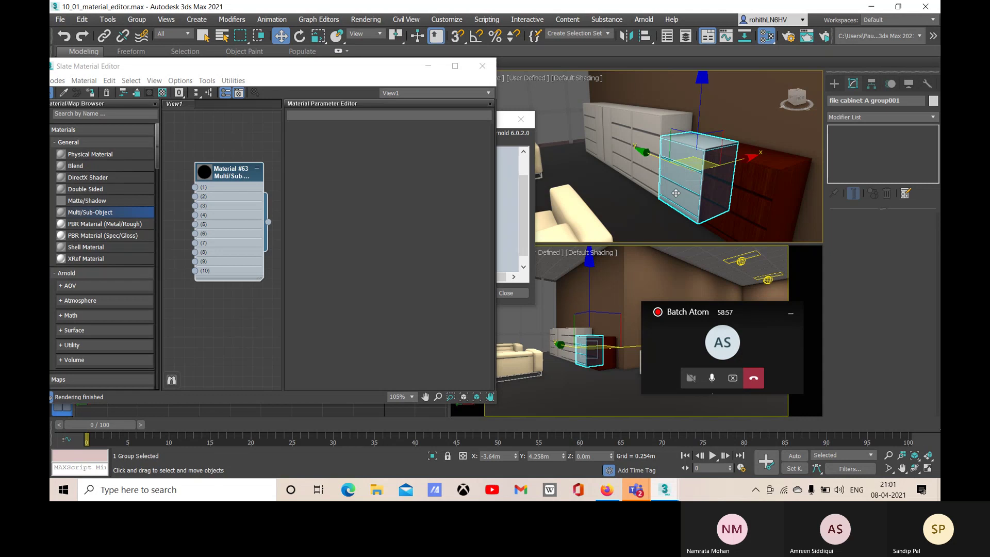
right_click(675, 193)
drag(705, 312, 707, 322)
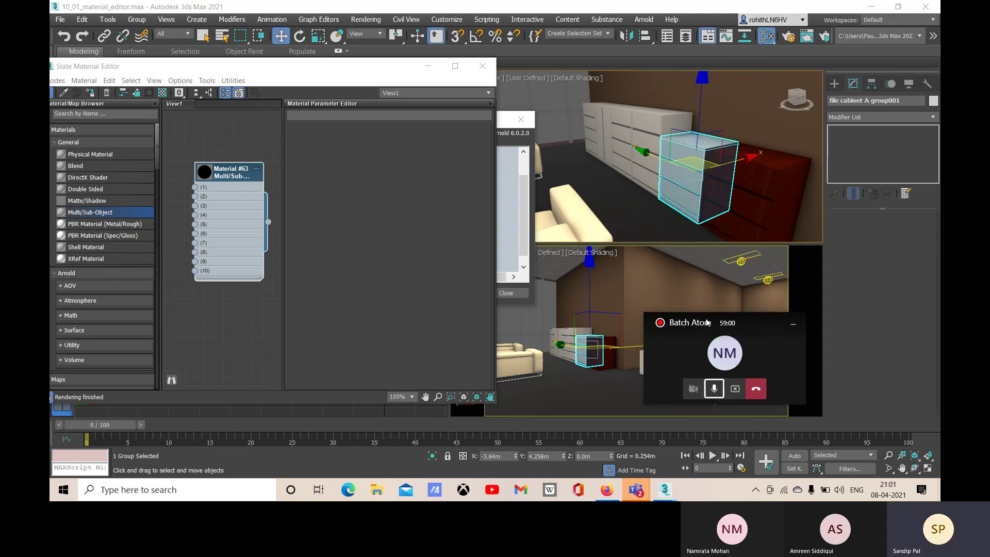
right_click(682, 187)
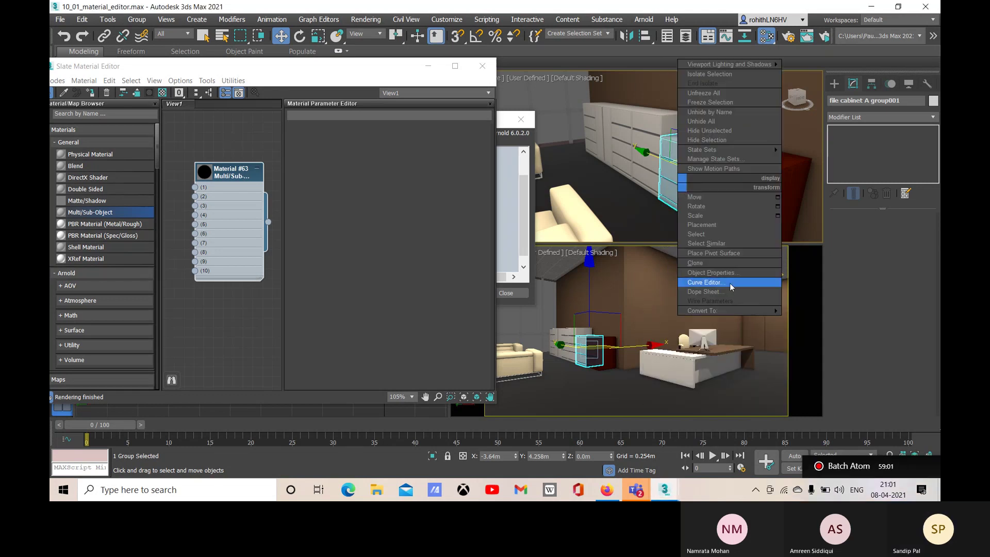
mouse_move(731, 311)
click(818, 320)
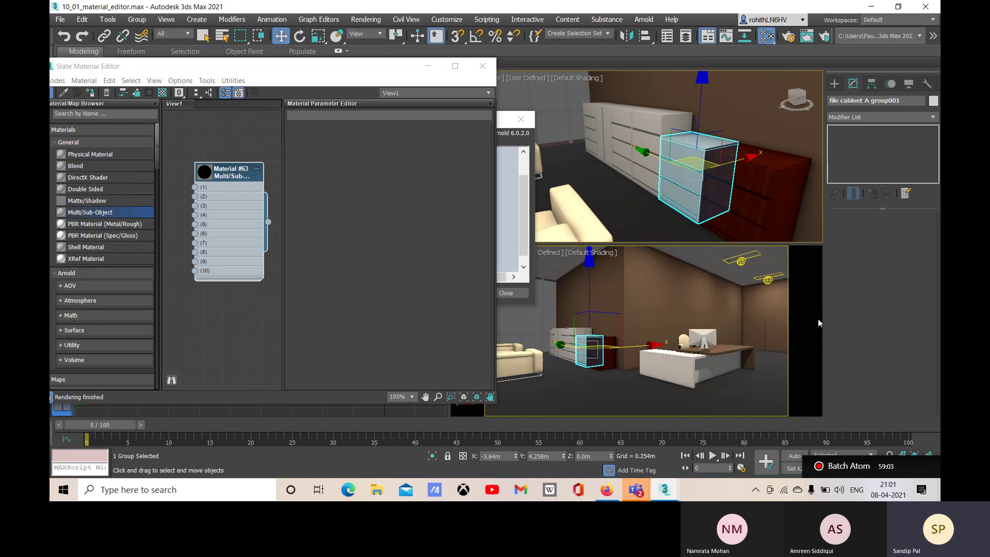
click(836, 84)
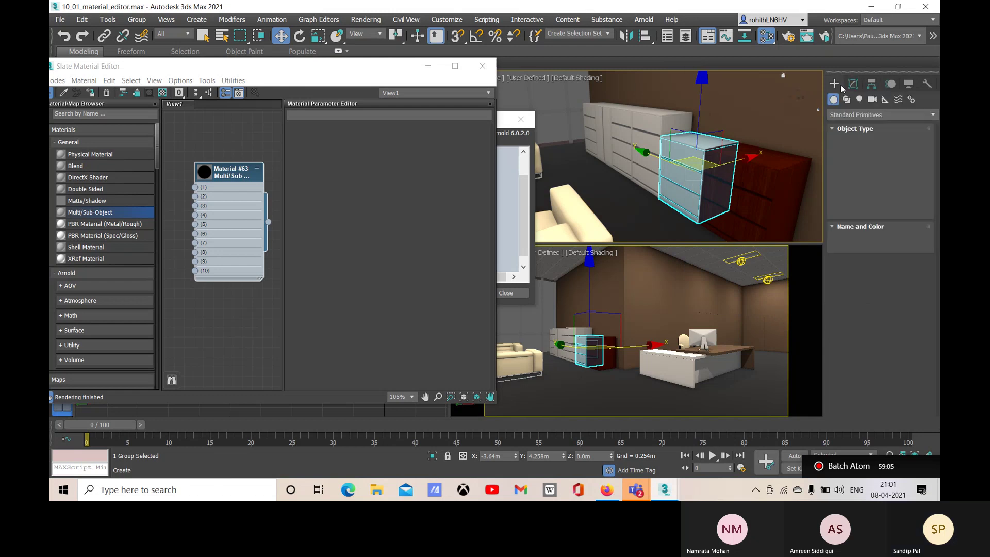
click(855, 86)
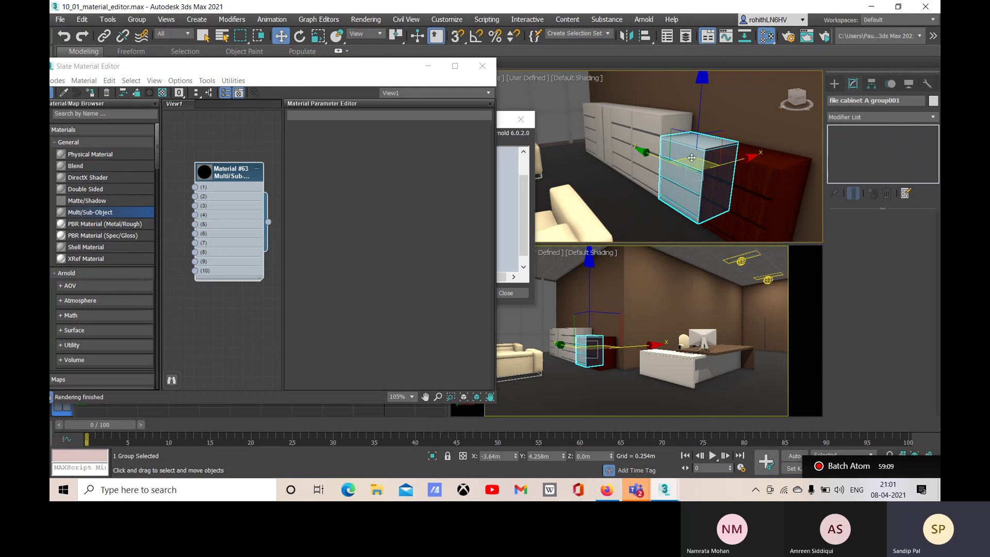
Step: Ungroup the cabinet into its eight parts and select the middle drawer
click(137, 20)
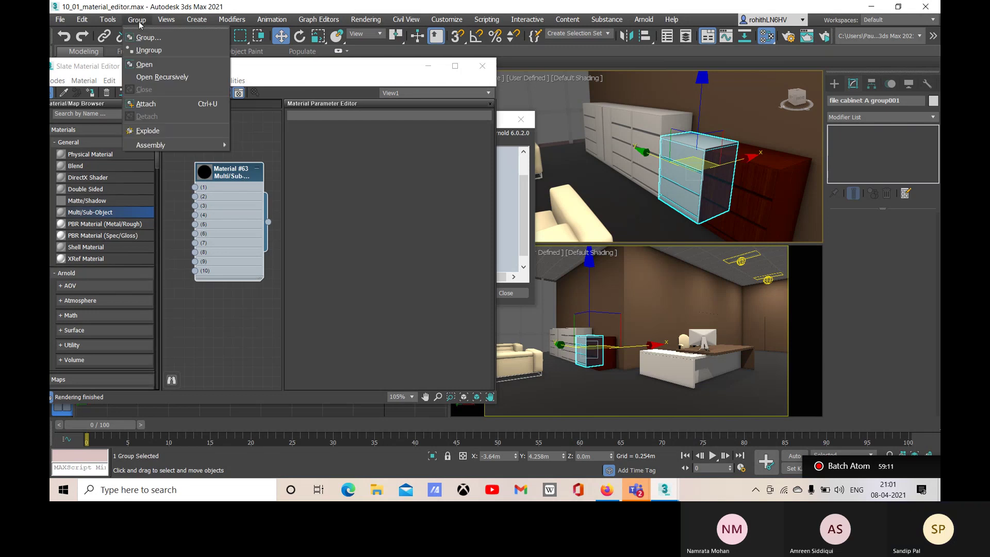
click(149, 50)
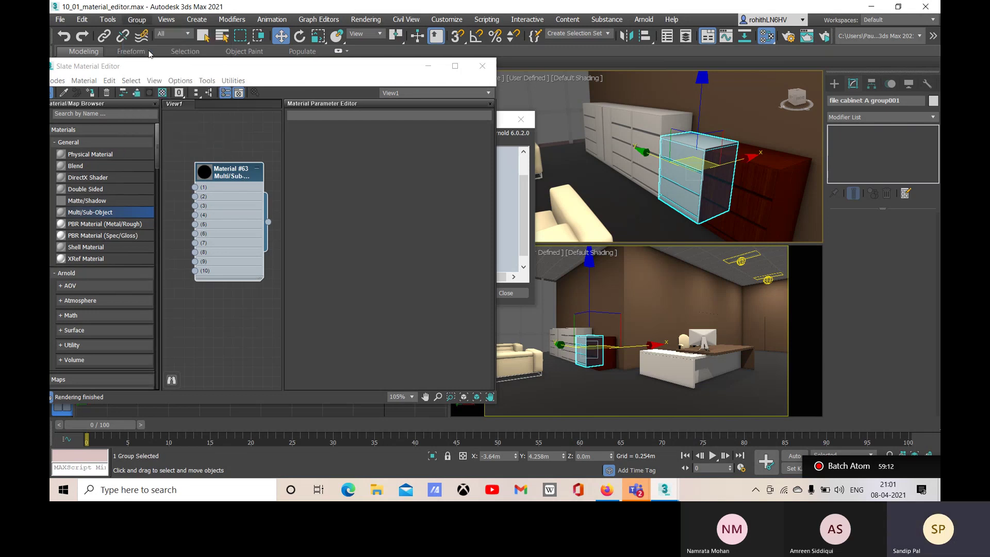
click(648, 209)
click(686, 178)
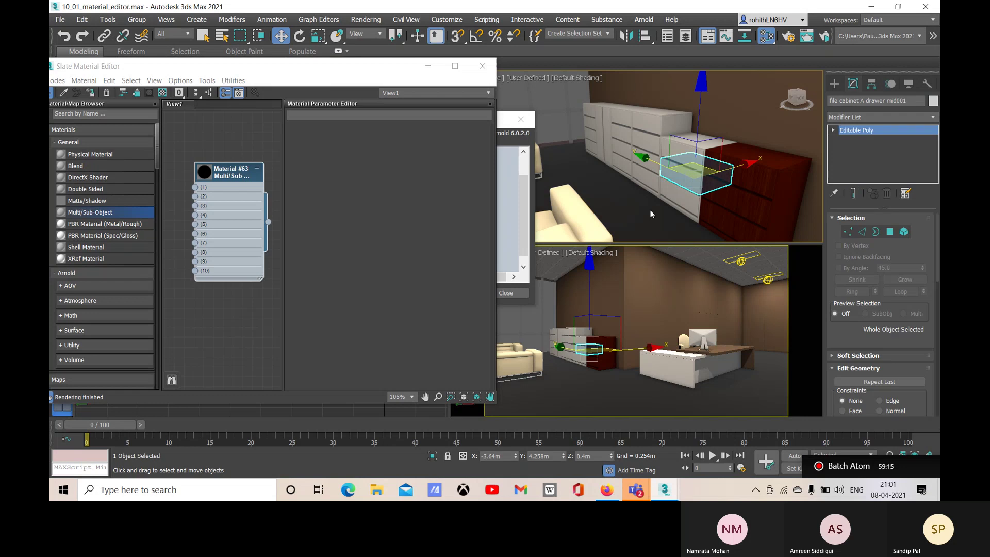
Step: Select file cabinet A drawer high001 and pick its front face at Polygon level
click(673, 200)
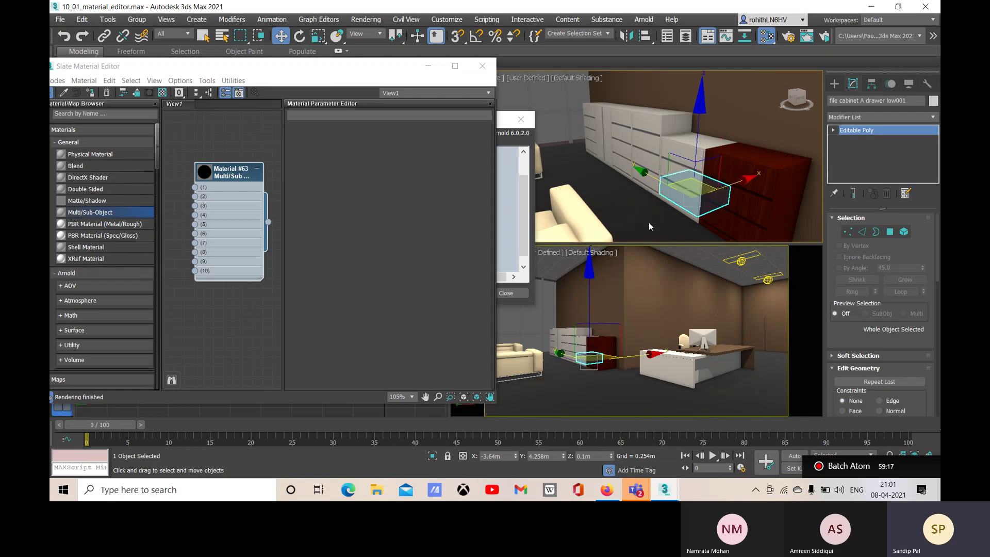
click(668, 191)
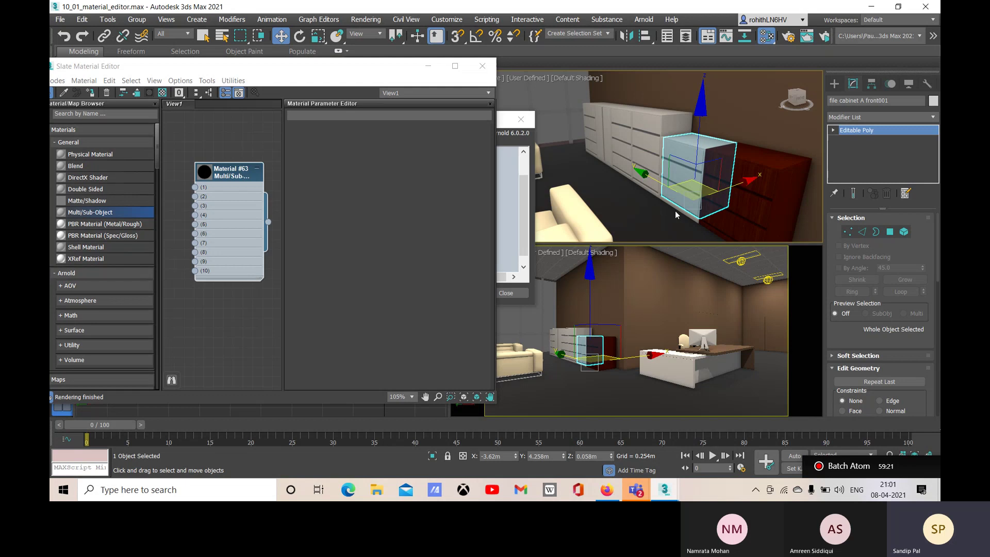
click(676, 210)
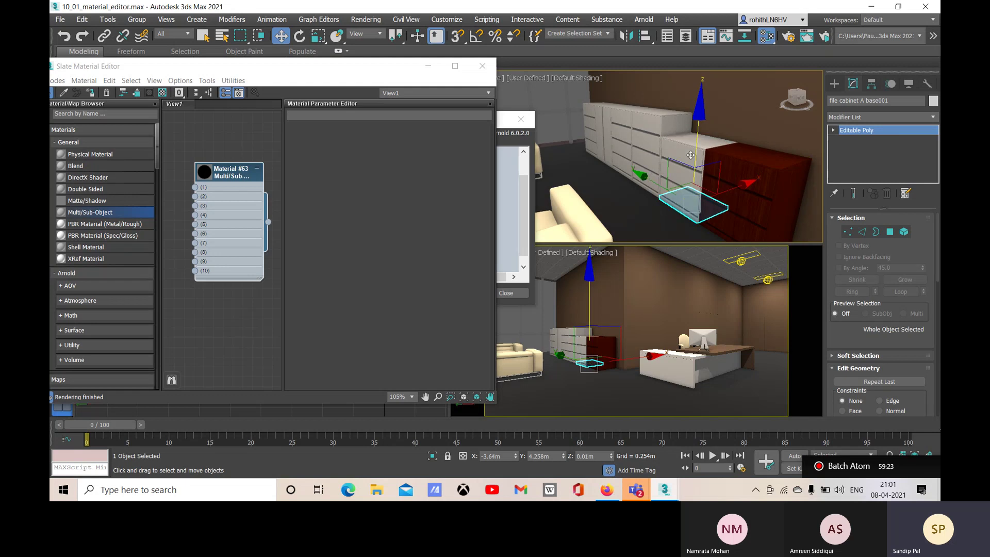
click(687, 175)
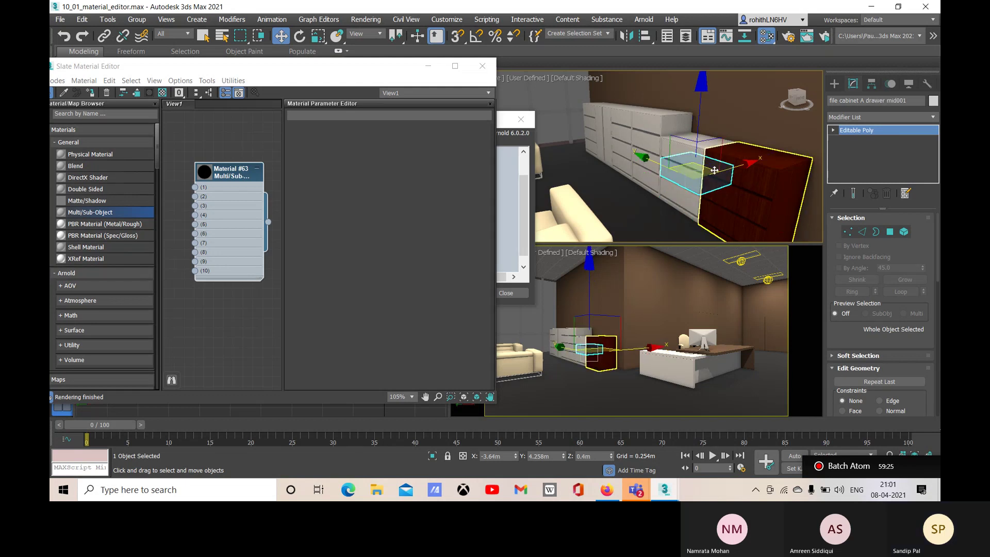
click(696, 146)
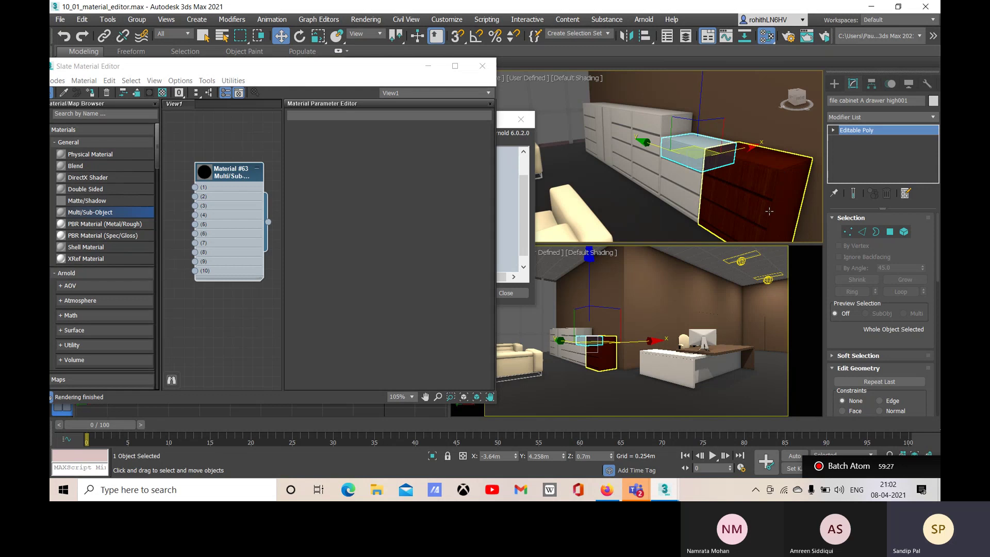
click(889, 233)
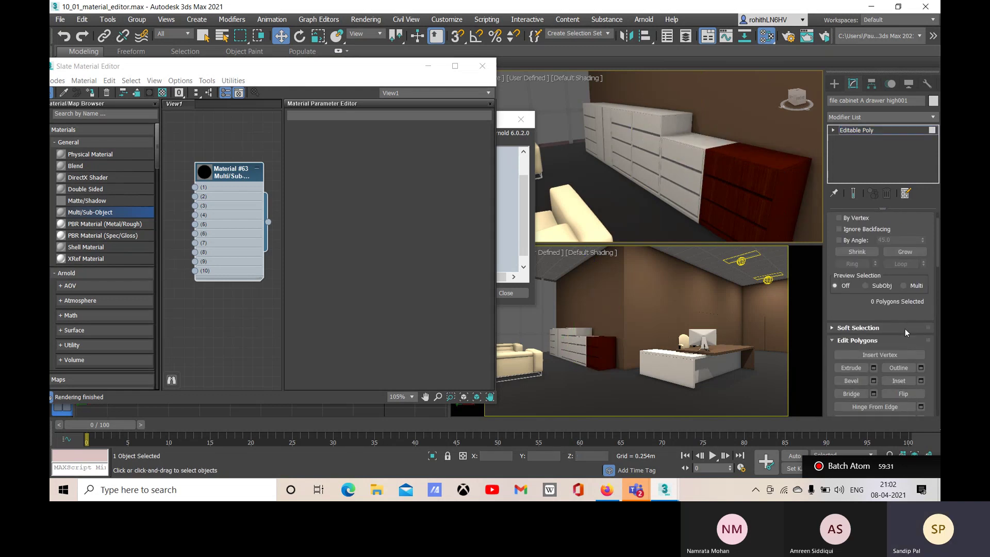
click(684, 154)
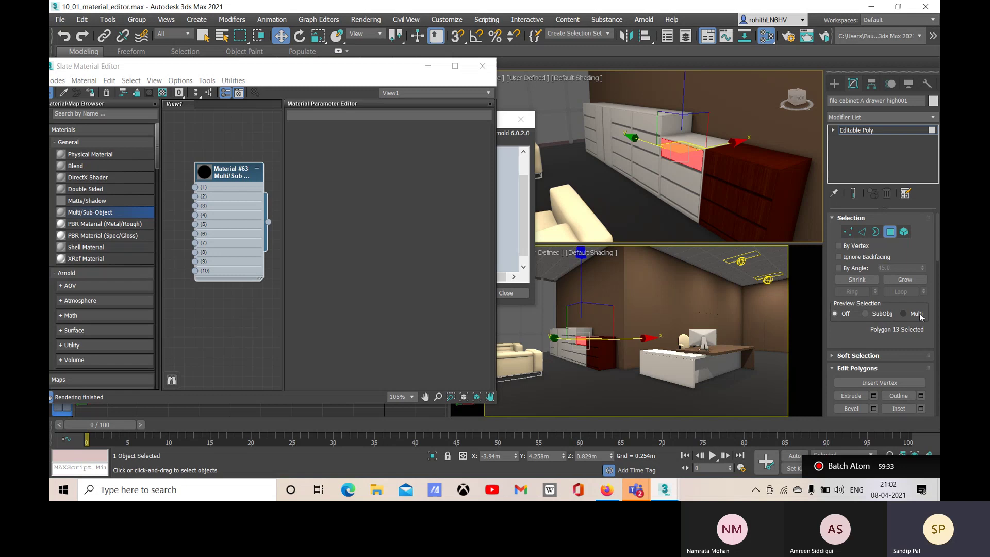
Step: Move the drawer face, undo the move, and return to Polygon level
scroll(917, 363, down, 10)
scroll(918, 363, down, 5)
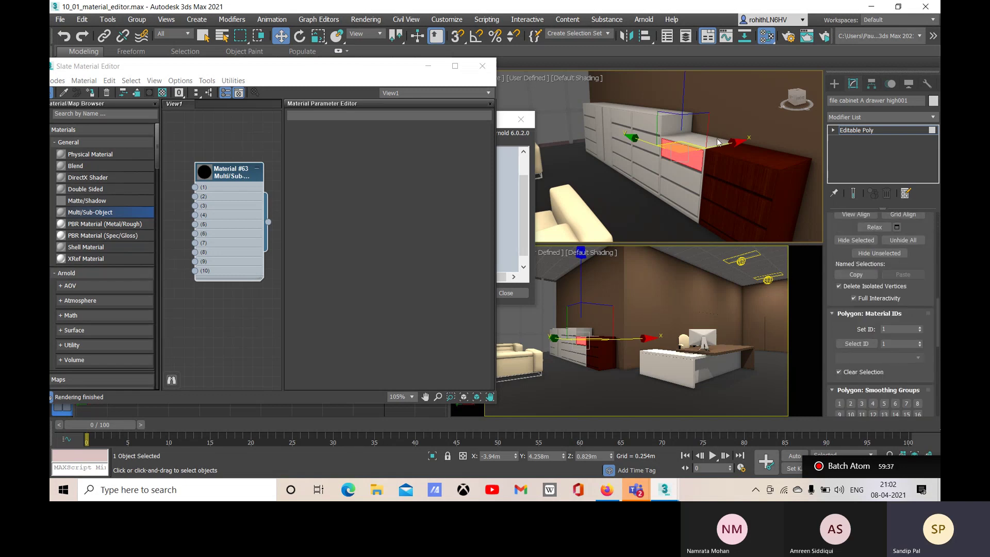
drag(717, 141, 715, 146)
scroll(699, 129, up, 4)
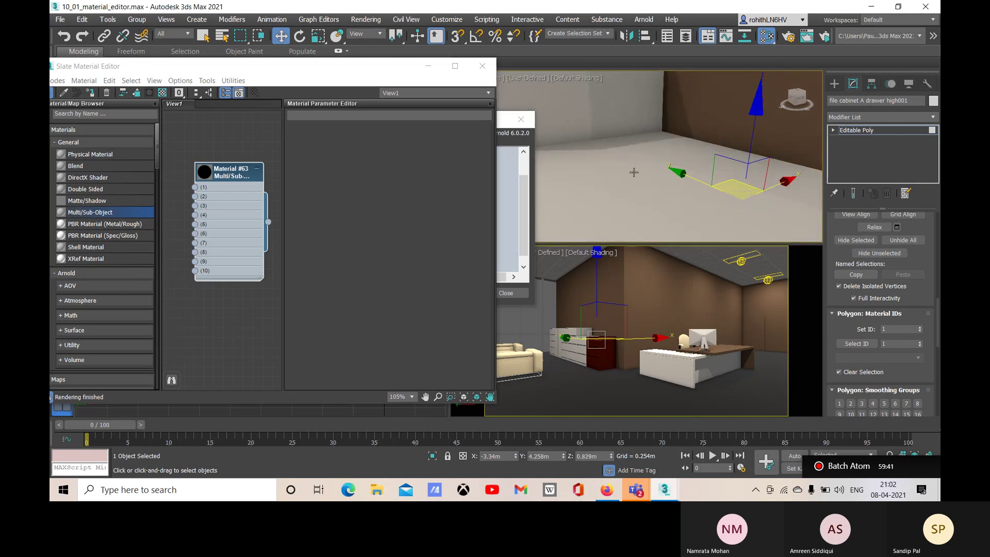
key(ctrl+z)
scroll(649, 207, down, 3)
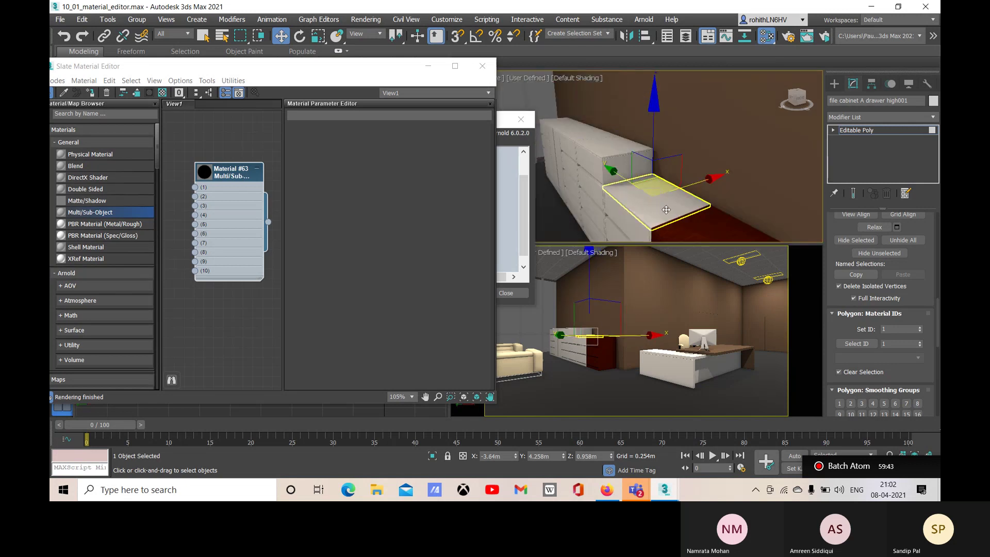
key(4)
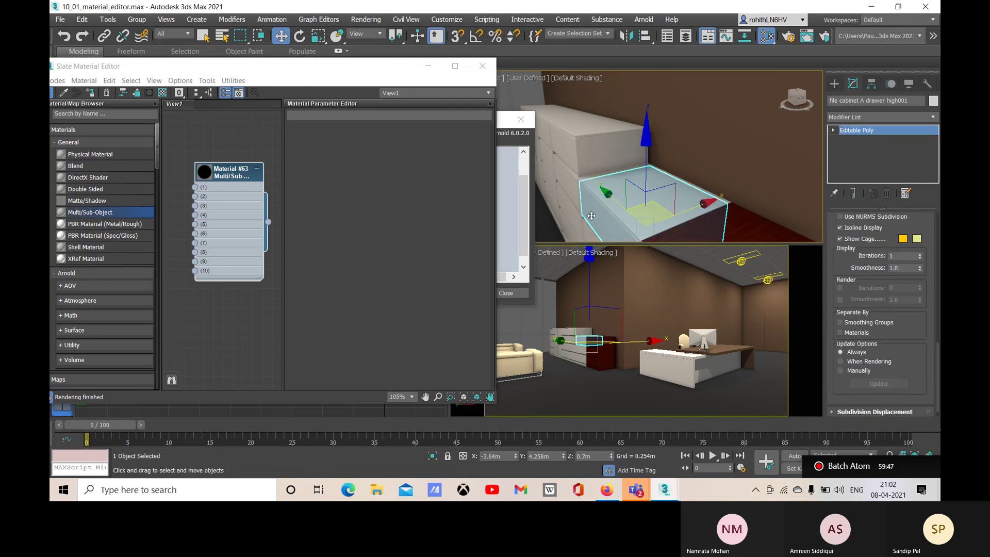
scroll(936, 268, up, 5)
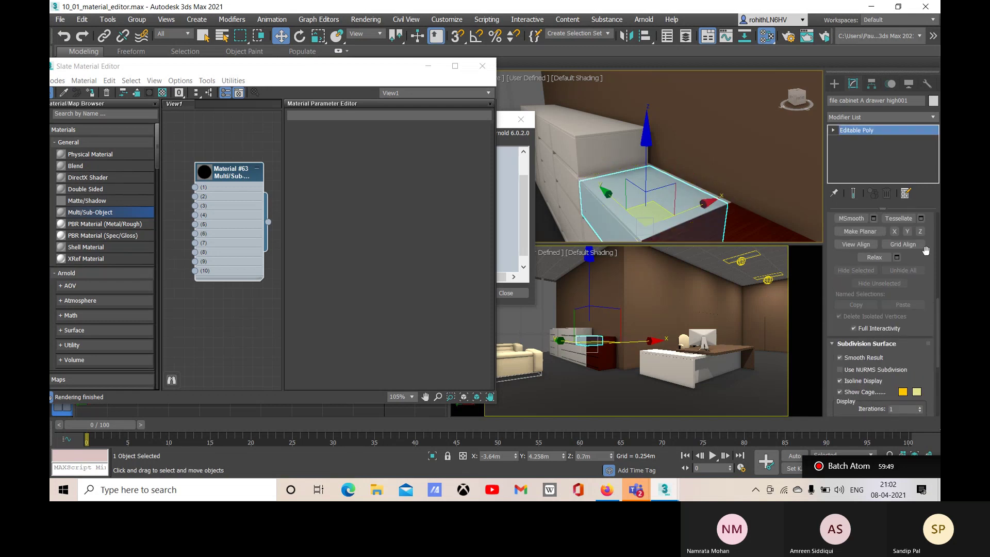
scroll(936, 264, up, 5)
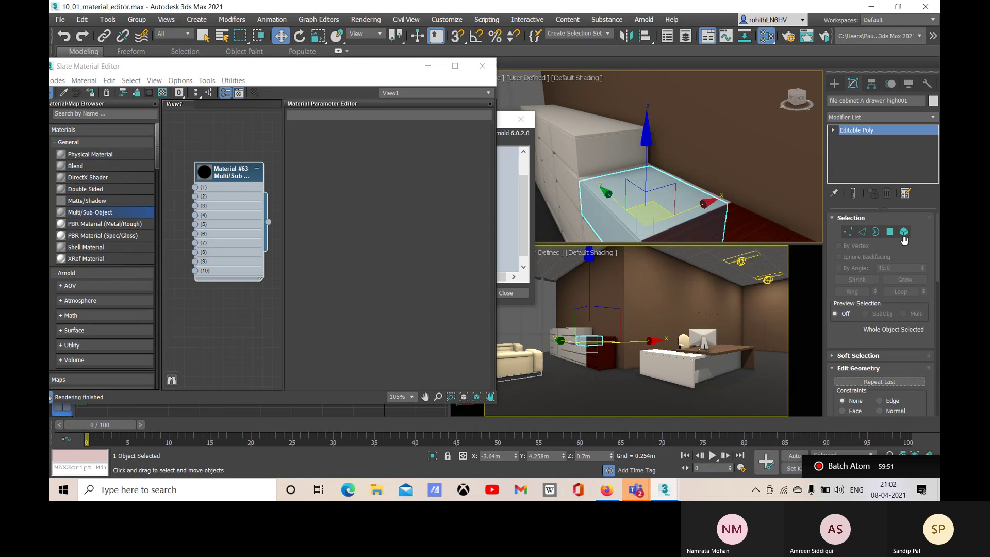
click(890, 232)
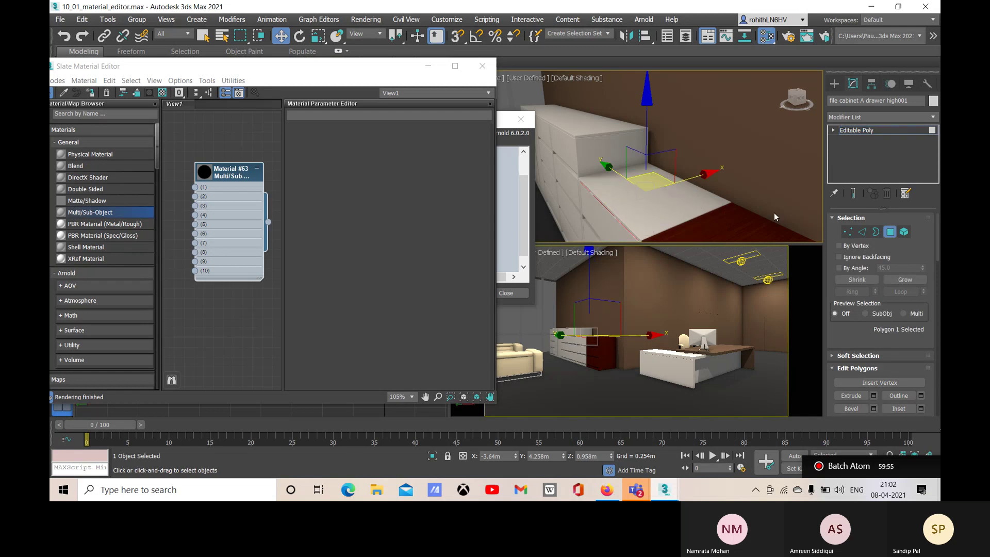
Step: At Polygon level, select the drawer's front and top faces
click(849, 233)
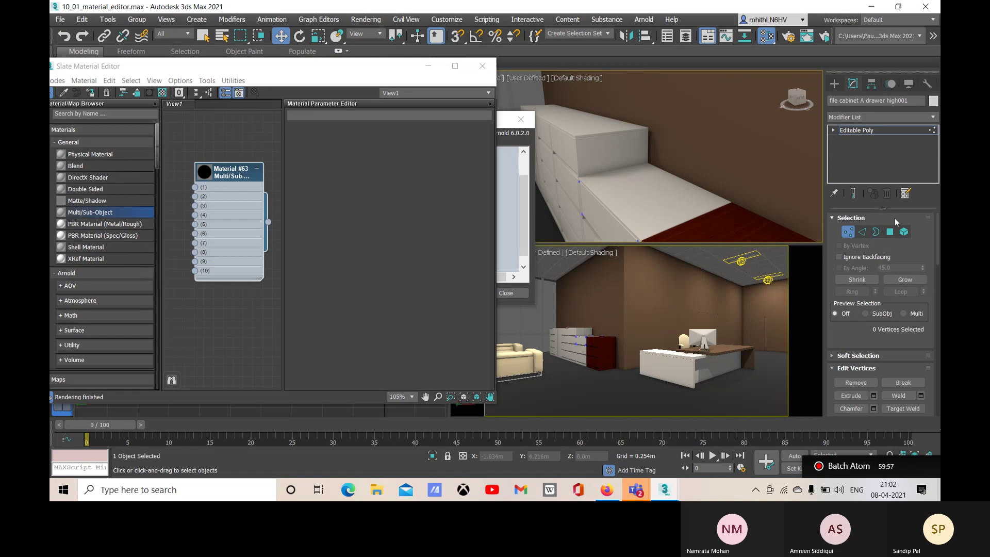
click(890, 232)
click(603, 226)
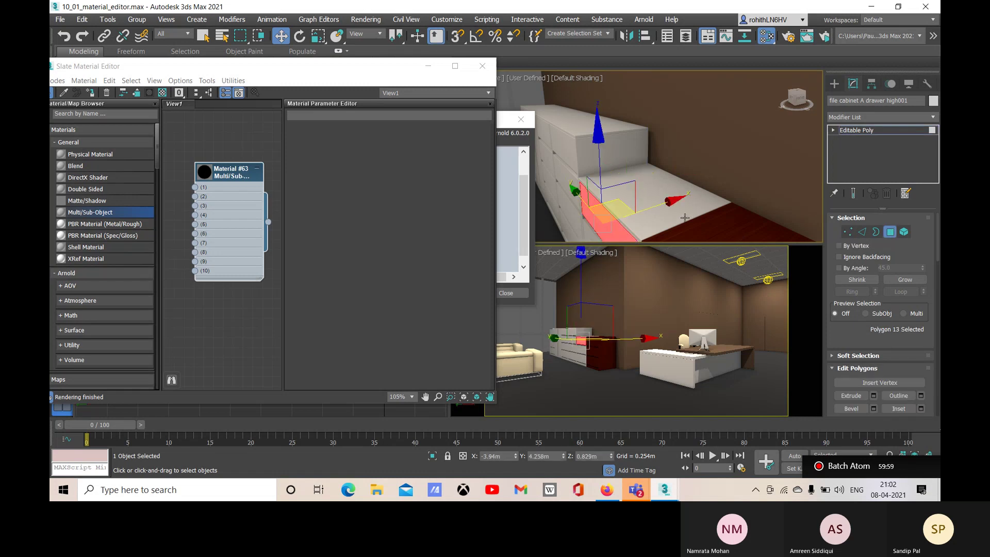
click(701, 202)
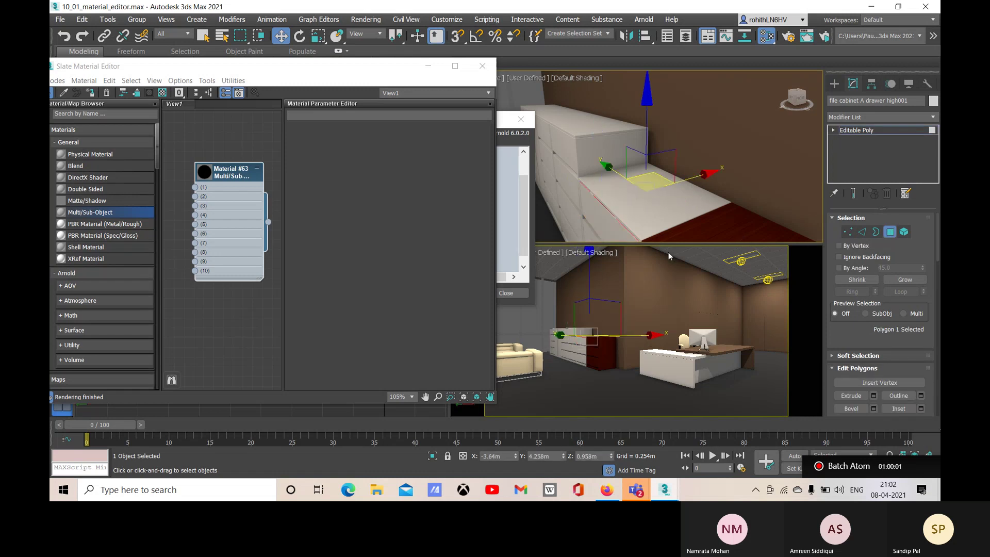
alt+middle_drag(704, 213, 691, 170)
click(603, 195)
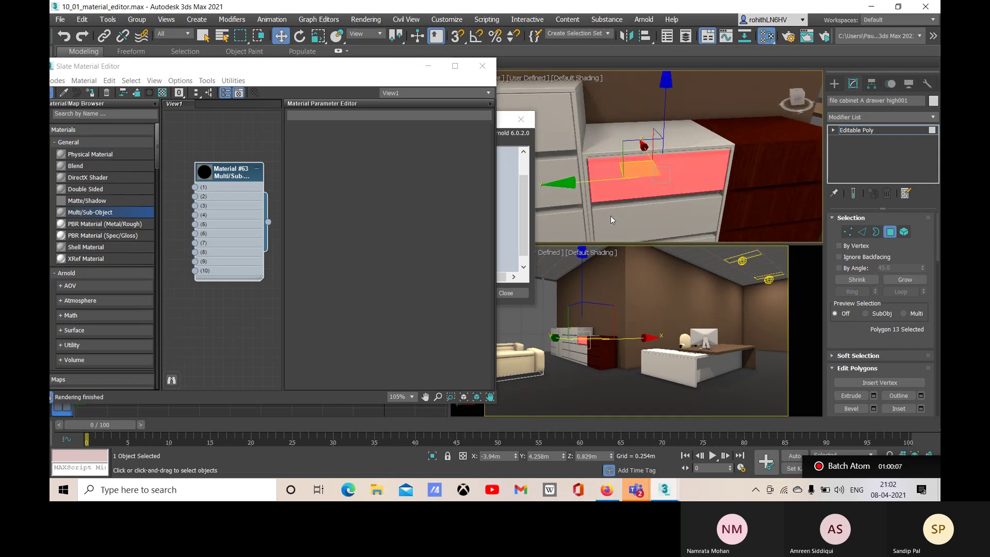
click(629, 175)
Step: Pull the drawer's front face outward along X, then clear the selection
alt+middle_drag(627, 206, 718, 202)
drag(710, 177, 674, 196)
alt+middle_drag(675, 196, 661, 217)
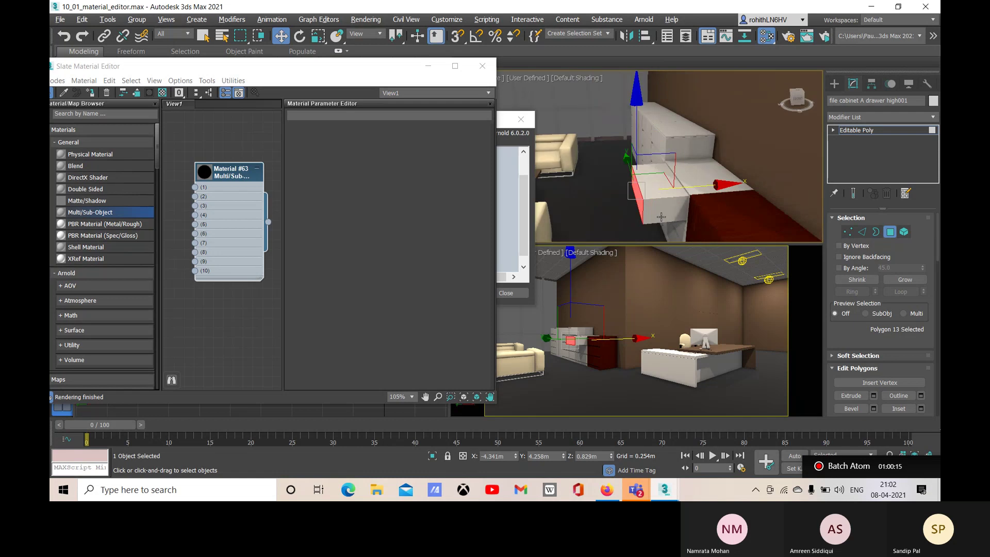
drag(714, 183, 531, 206)
alt+middle_drag(531, 207, 662, 202)
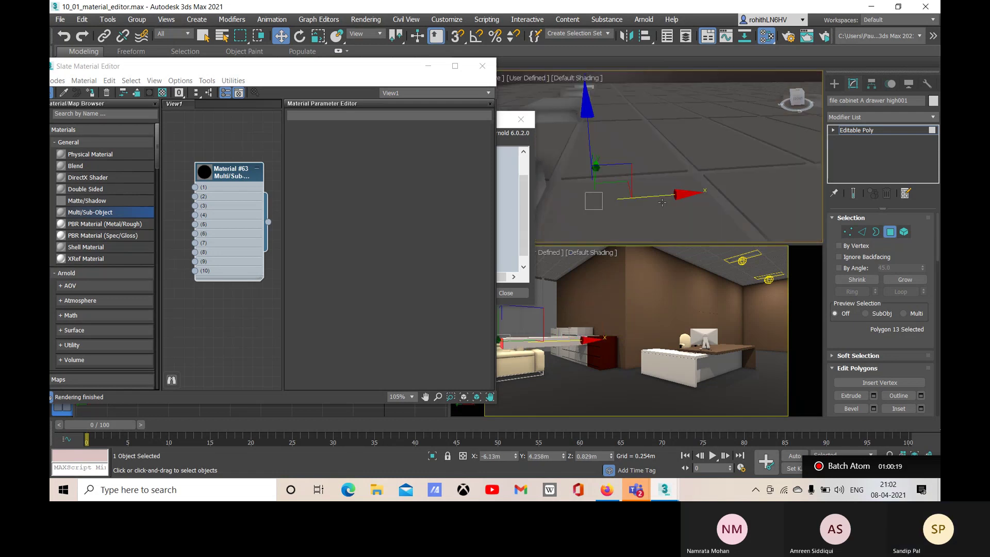
click(666, 229)
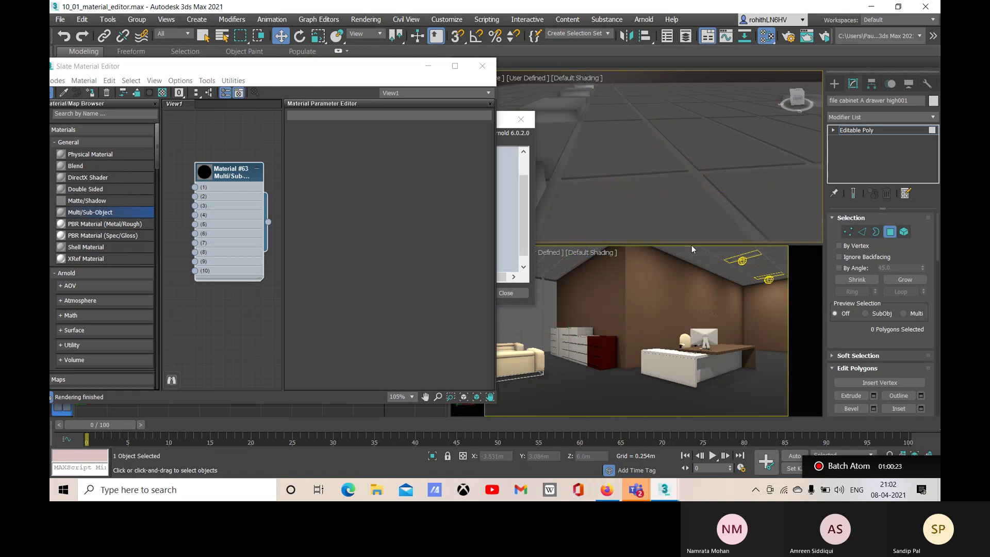
Step: At Element level, select the whole drawer and move it out to the left
click(904, 232)
click(581, 340)
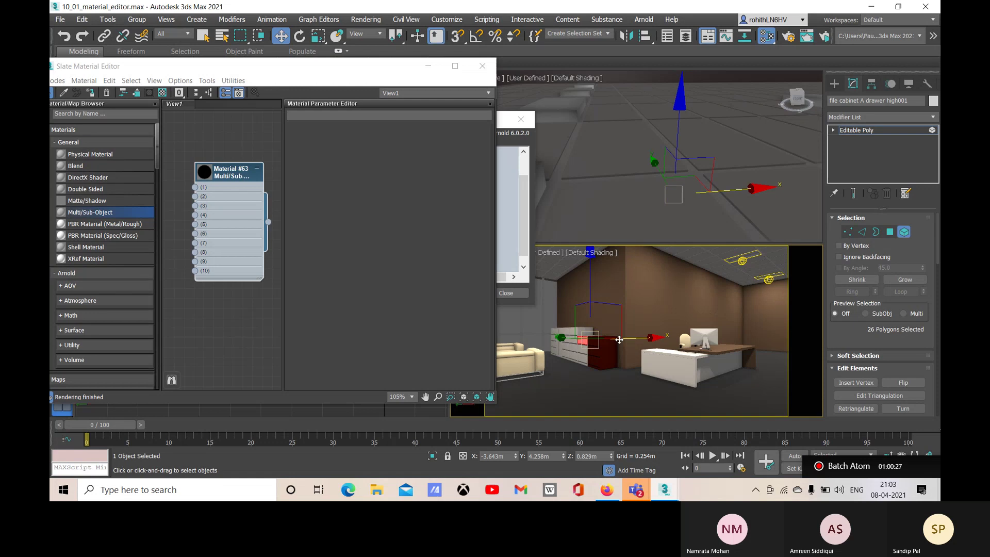
drag(597, 343, 597, 375)
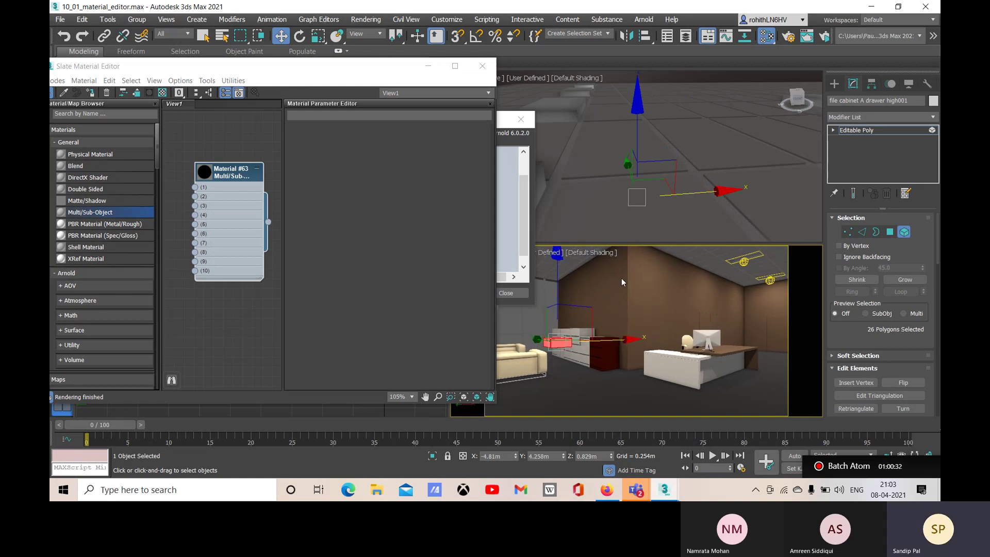
click(669, 209)
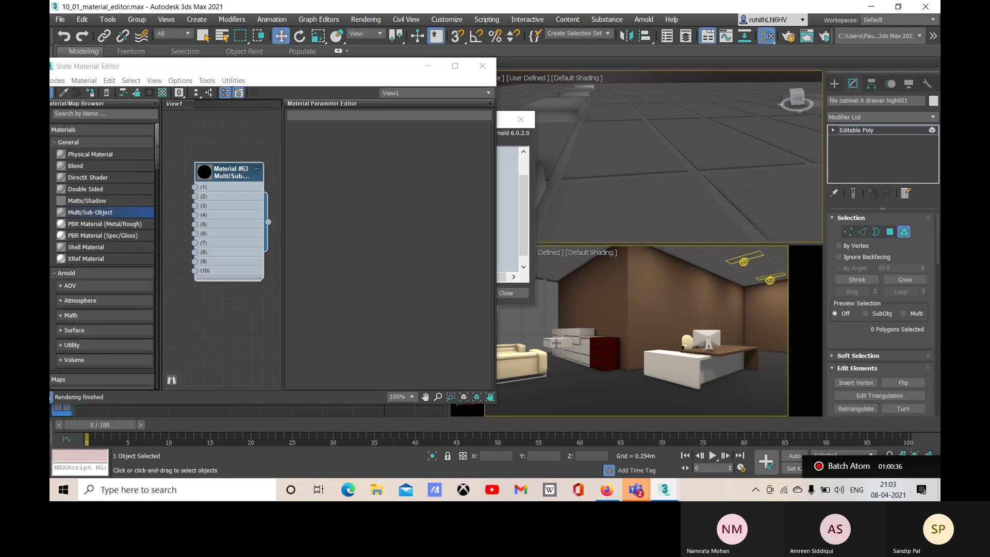
Step: Orbit above the white drawer, select it, and return to Polygon level
scroll(658, 221, down, 8)
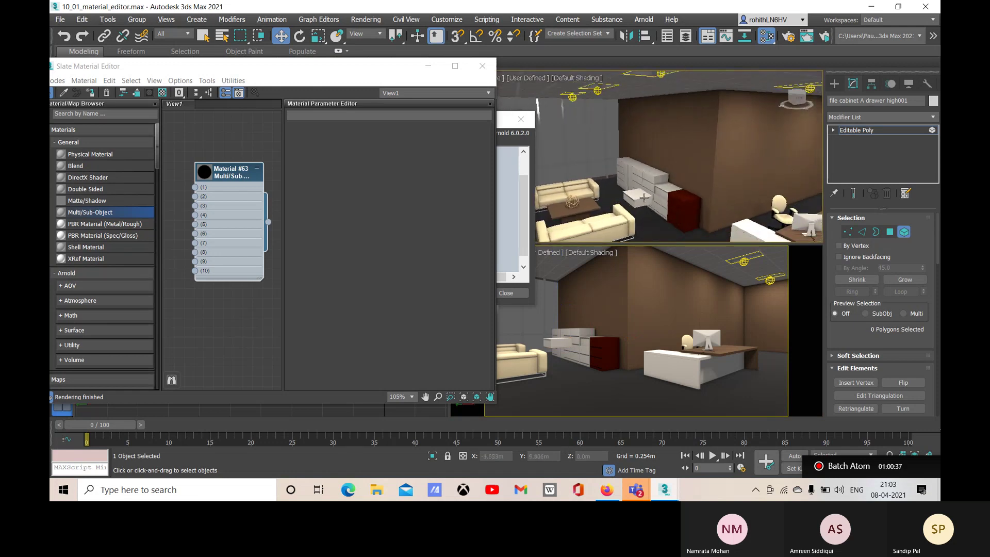
scroll(644, 197, up, 10)
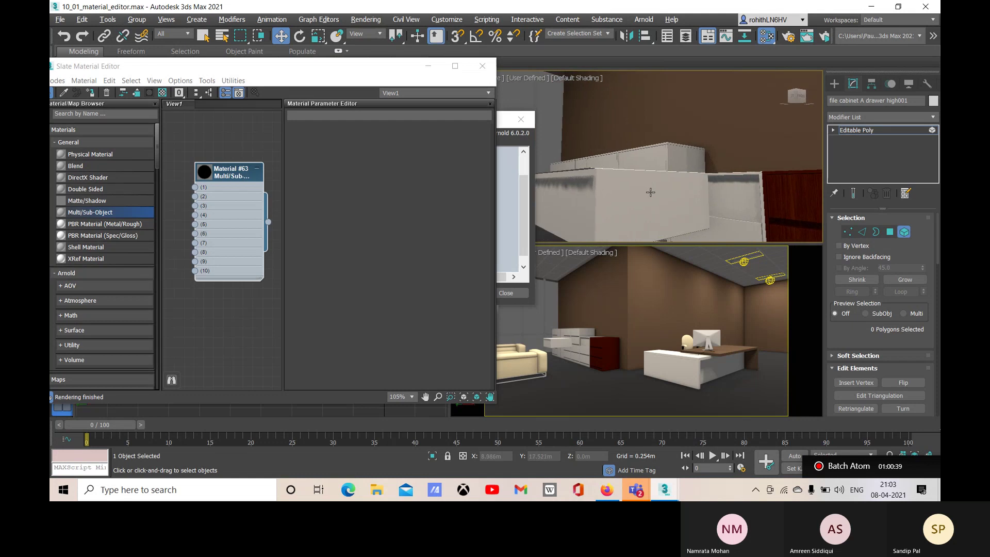
alt+middle_drag(650, 192, 653, 165)
click(654, 170)
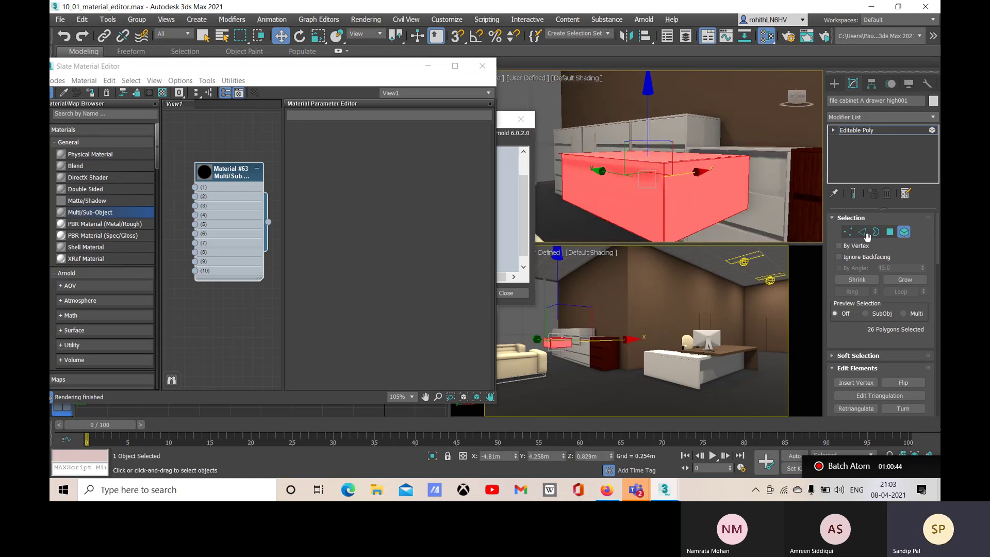
click(889, 231)
Step: Select the drawer's front, side and top faces in turn
click(633, 206)
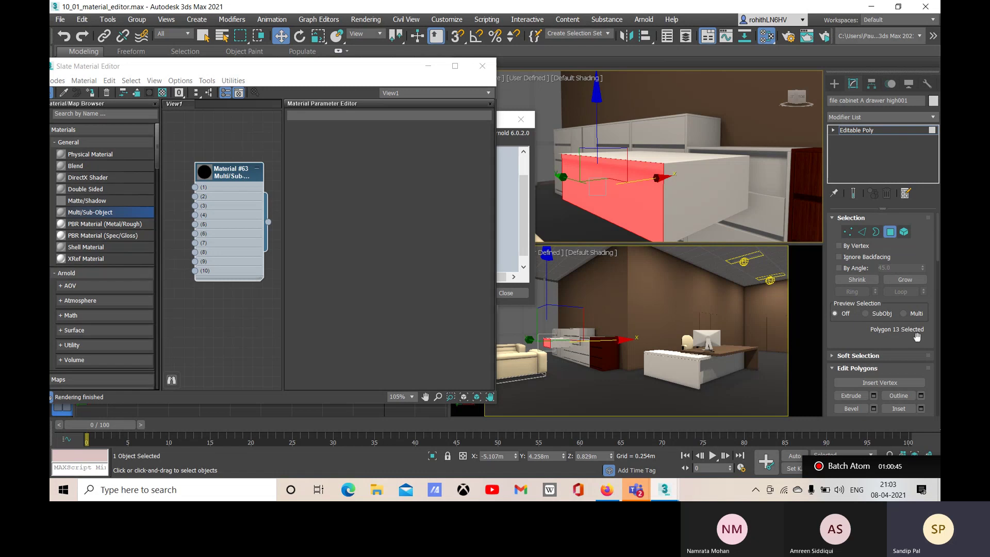
scroll(917, 337, down, 10)
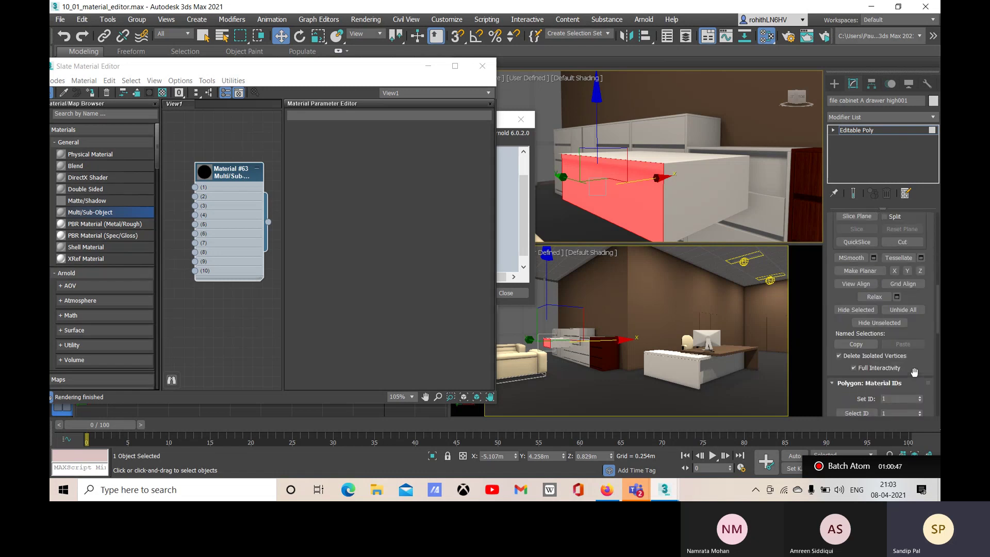
scroll(914, 372, down, 1)
click(708, 200)
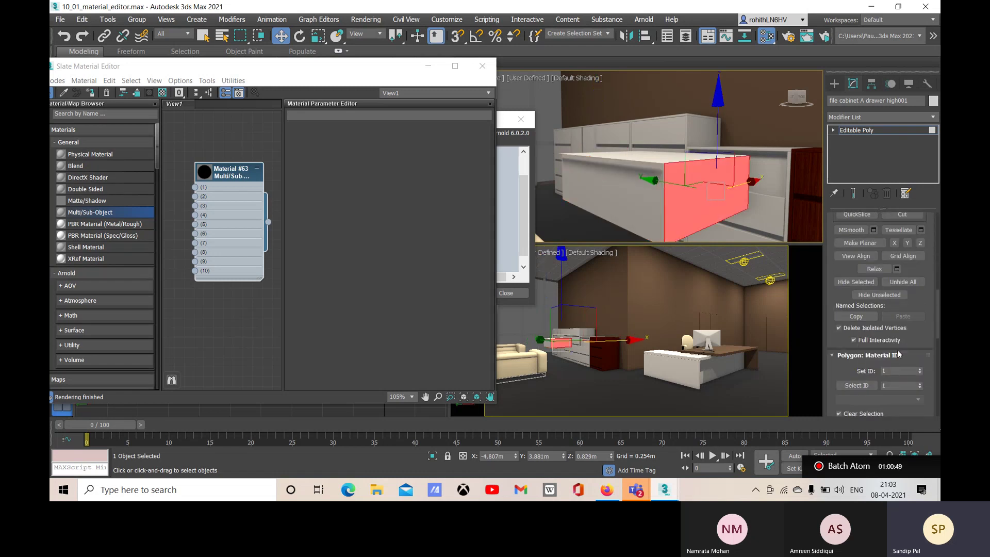
click(666, 158)
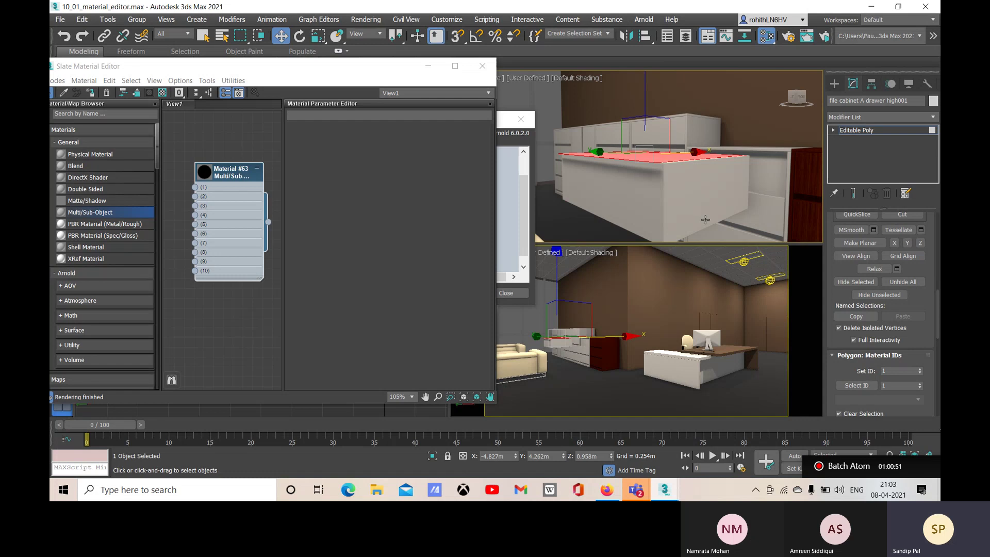
alt+middle_drag(704, 213, 646, 206)
click(646, 206)
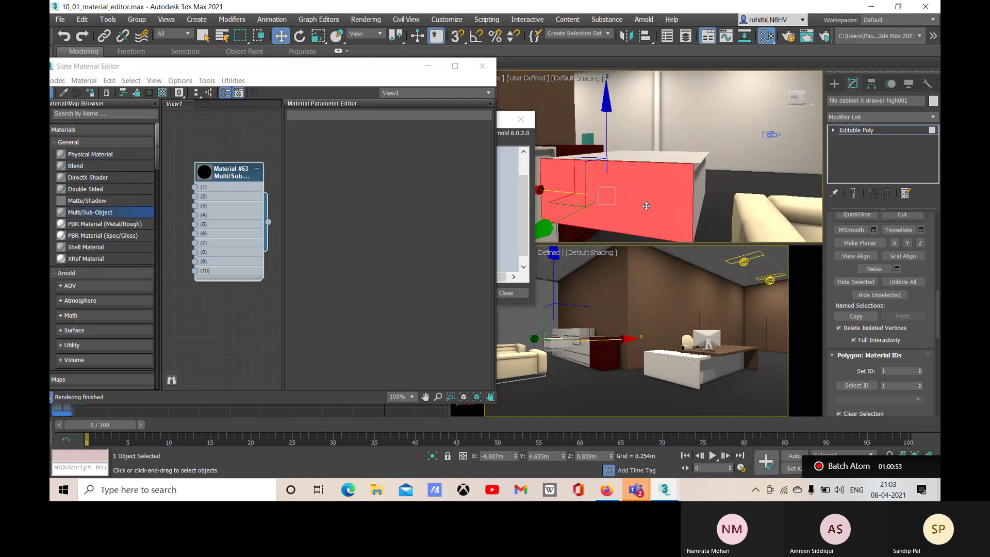
scroll(641, 228, down, 4)
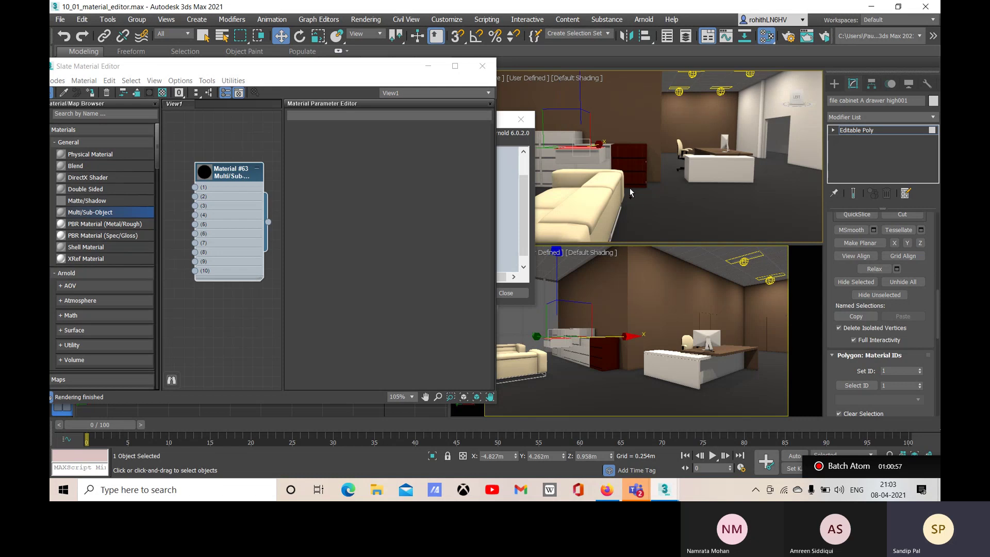
click(626, 186)
Step: Undo twice so the drawer sits back inside the cabinet, then orbit over the office
key(ctrl+z)
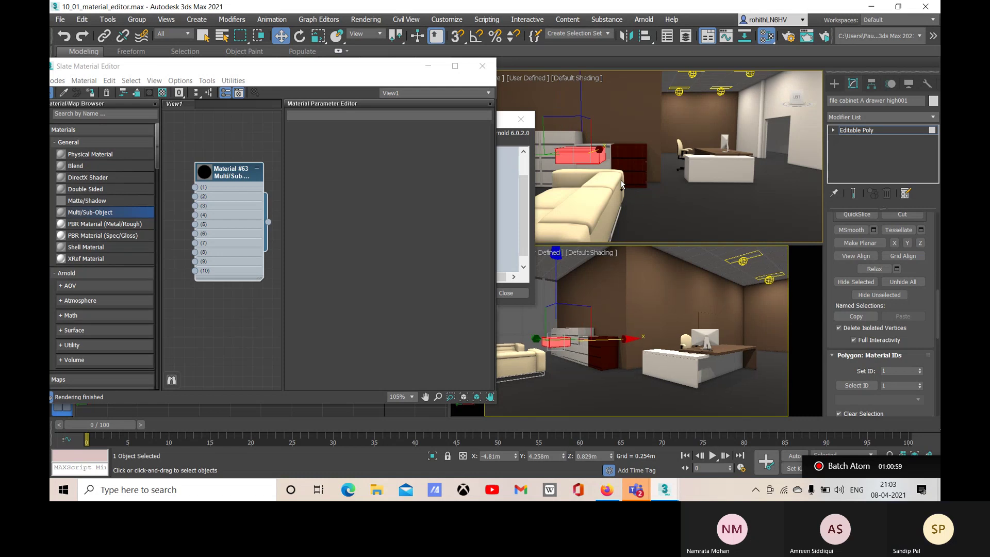
key(ctrl+z)
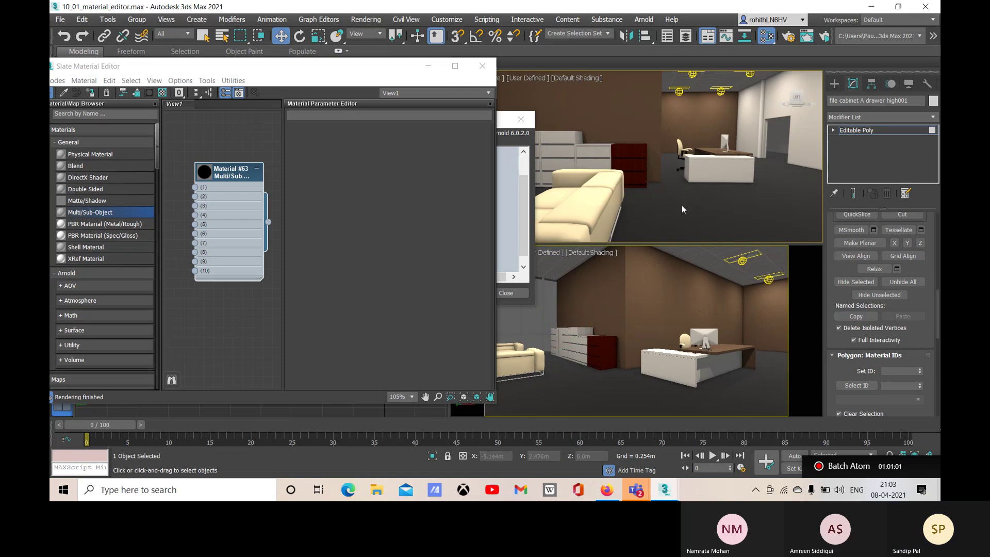
alt+middle_drag(681, 205, 720, 196)
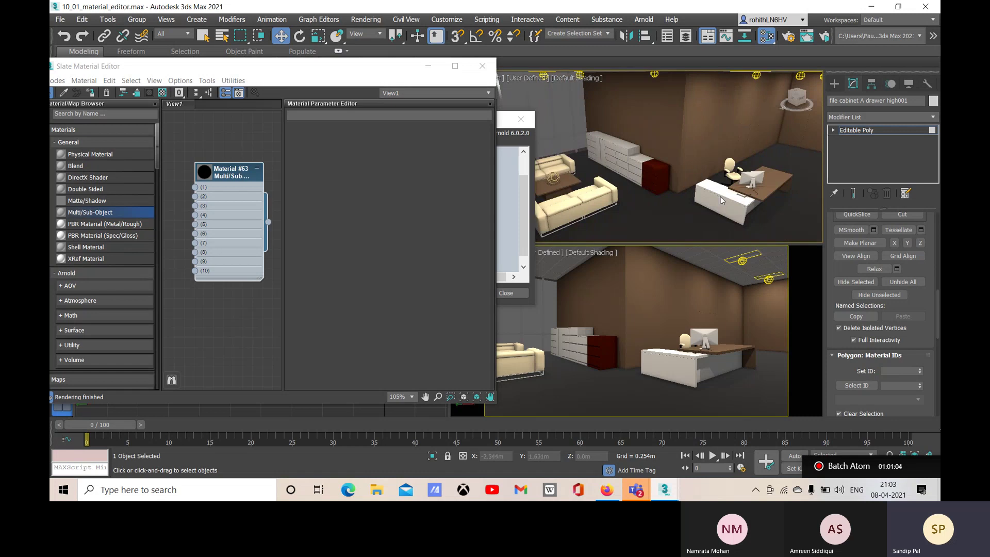
scroll(726, 205, up, 4)
scroll(719, 180, down, 2)
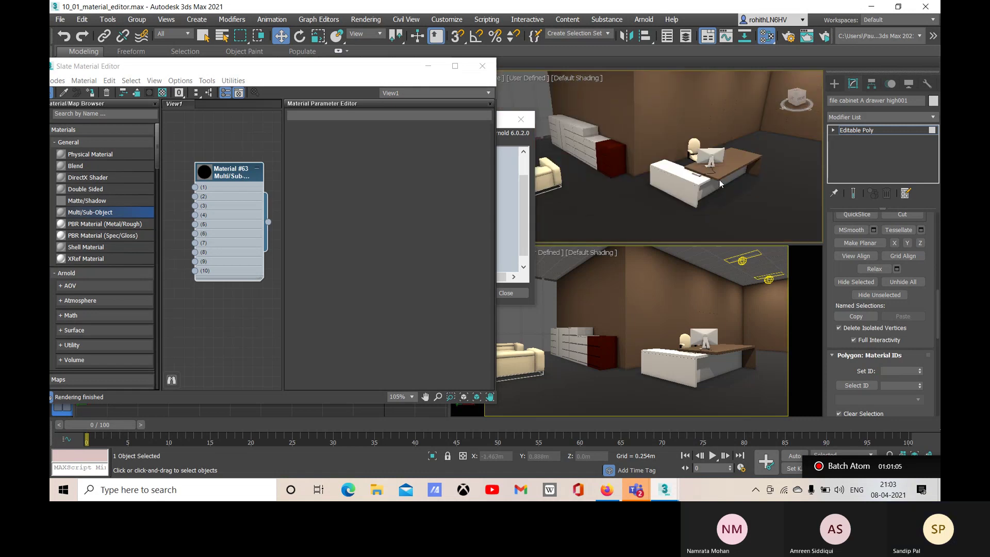
Step: Drag out a standard Box primitive on the floor beside the desk
click(835, 84)
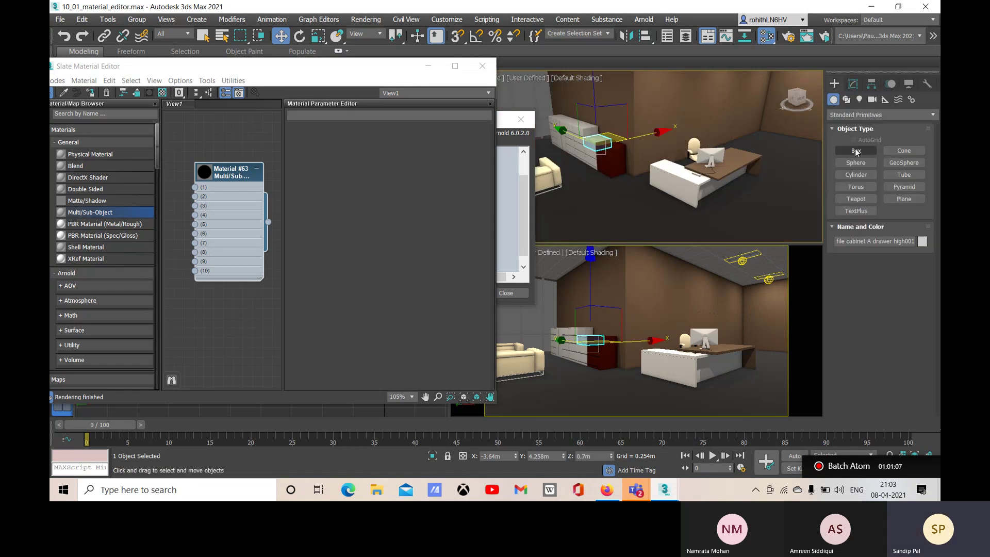
click(855, 149)
drag(598, 206, 663, 208)
click(660, 192)
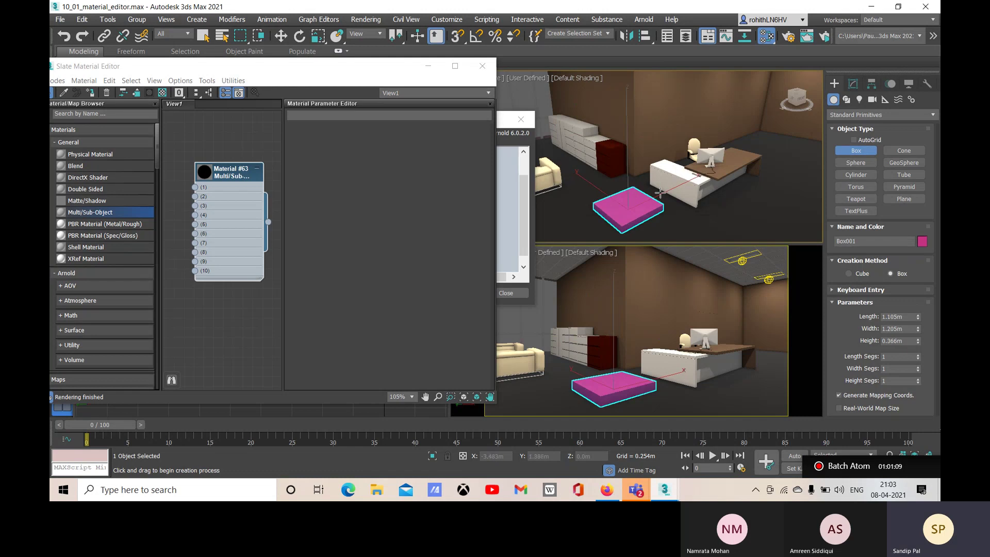
scroll(665, 183, up, 2)
scroll(667, 178, down, 2)
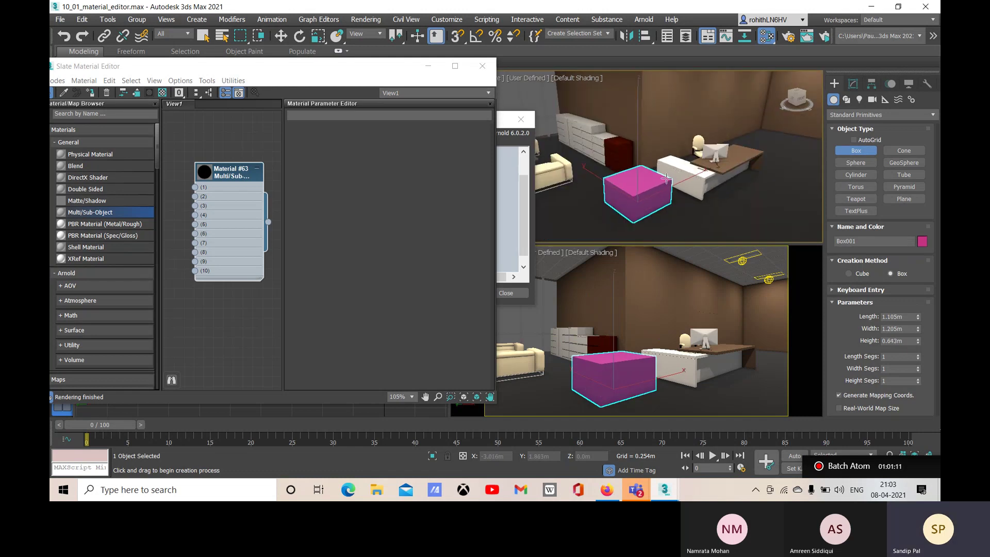
key(w)
Step: Convert the new box, Box001, to an Editable Poly
right_click(620, 196)
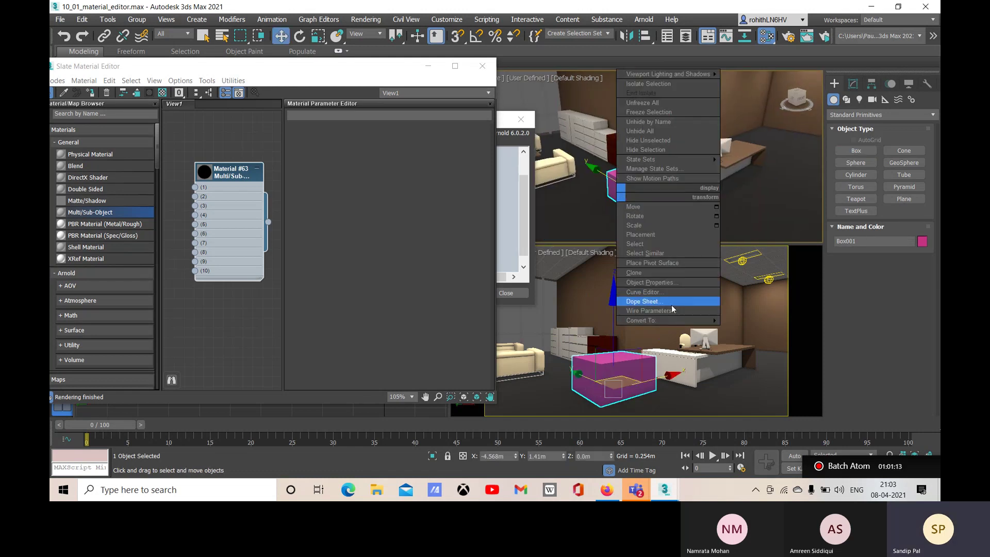
mouse_move(666, 321)
click(760, 330)
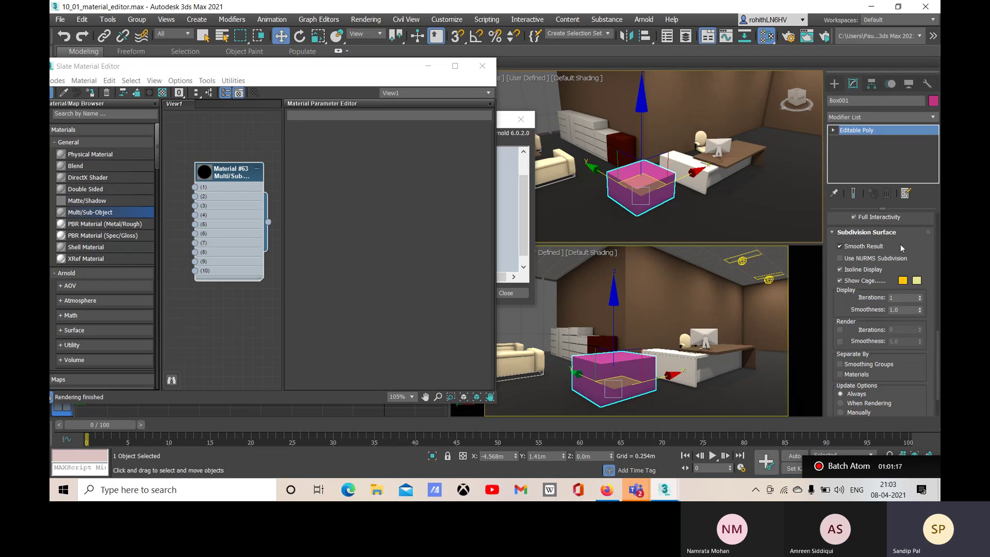
scroll(910, 323, down, 2)
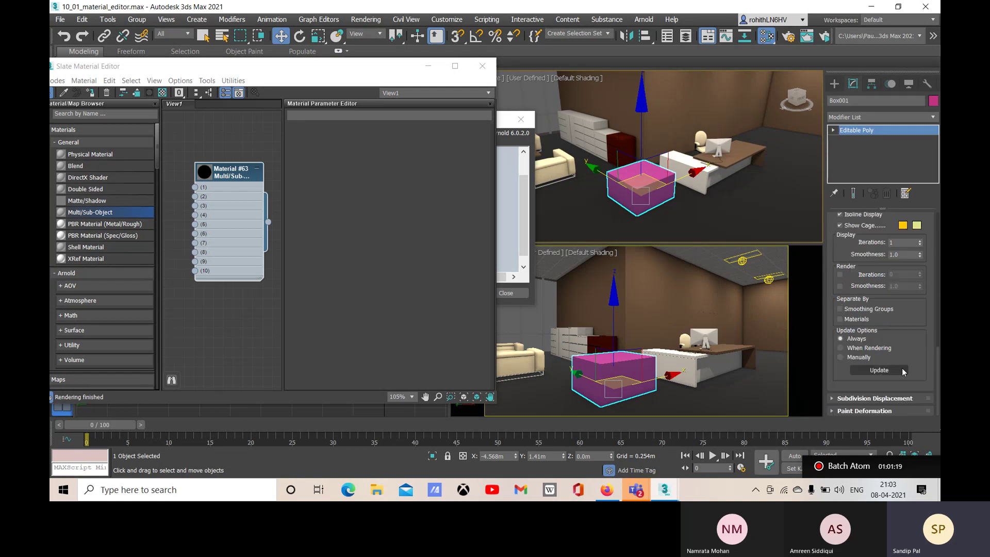
Step: Change Box001's object colour from magenta to orange
click(933, 102)
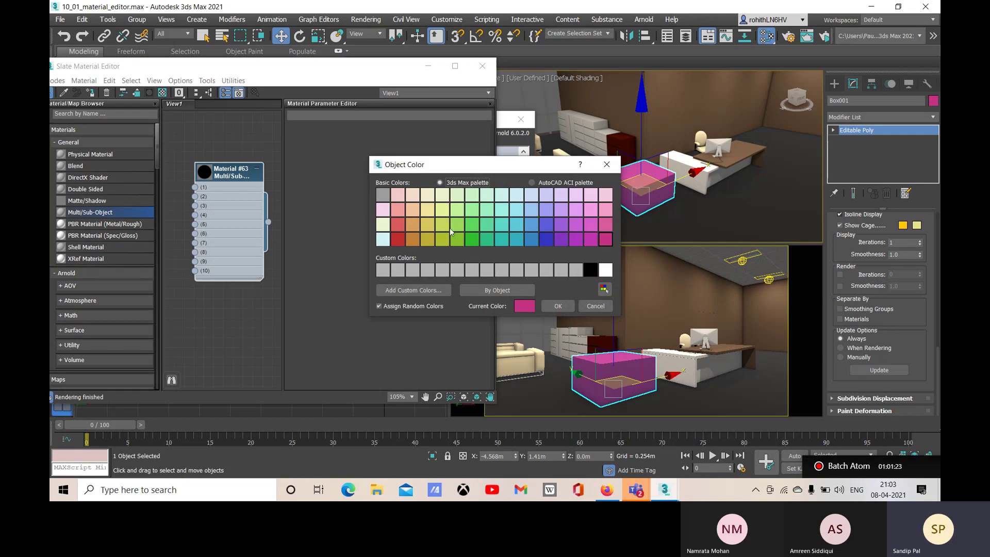
click(417, 228)
click(559, 306)
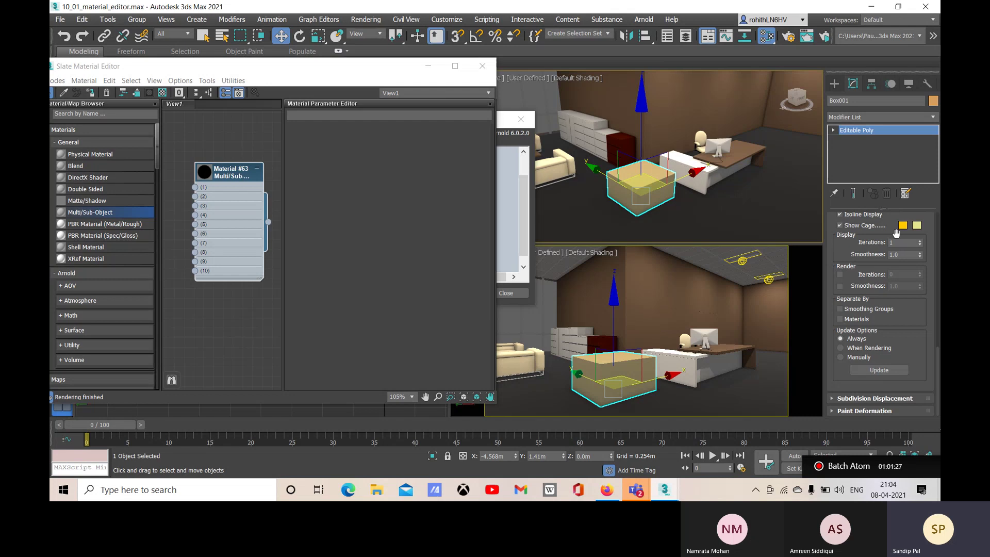
scroll(895, 233, up, 10)
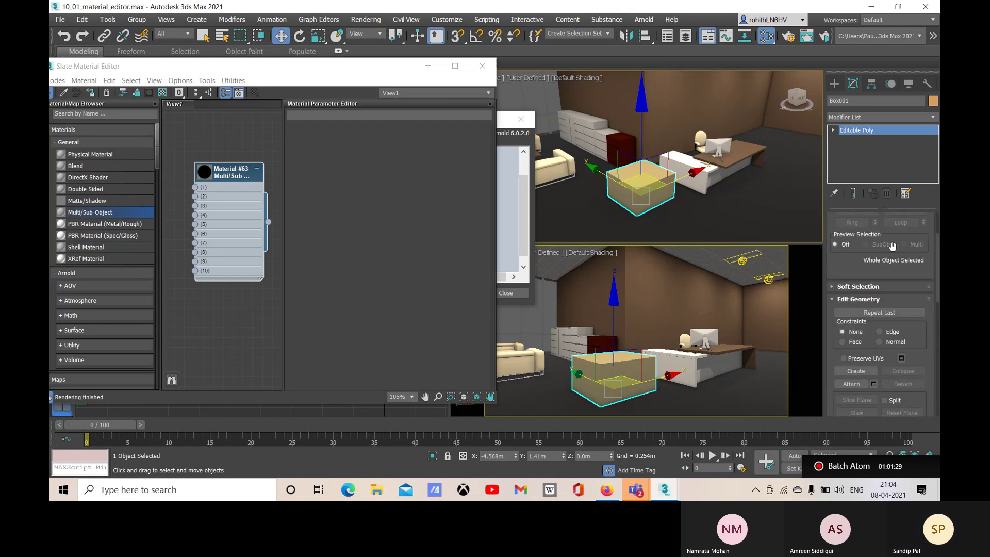
scroll(892, 247, up, 3)
Step: In Polygon mode, select box faces and confirm the top face has material ID 1
click(889, 232)
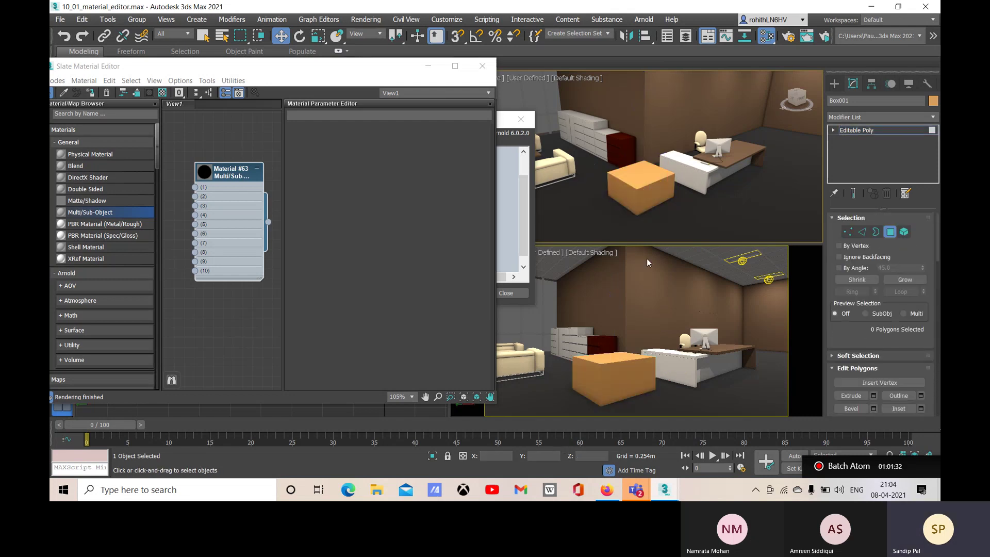
click(629, 187)
scroll(910, 245, down, 2)
scroll(917, 299, down, 15)
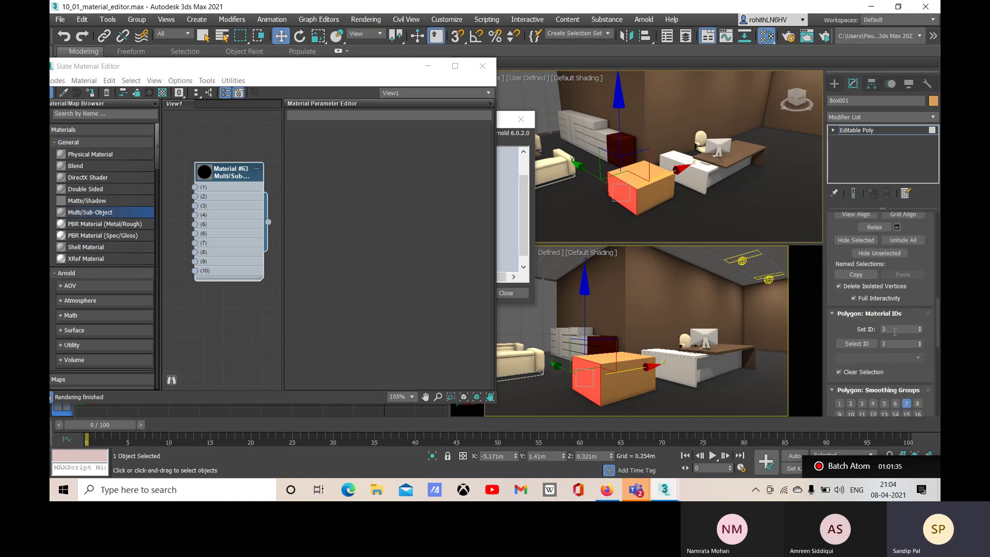
click(655, 199)
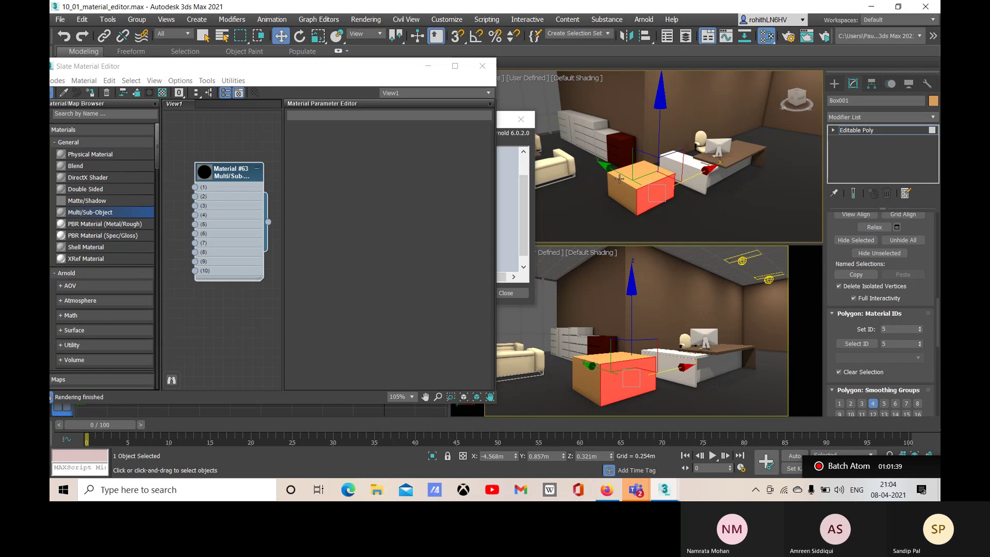
click(638, 171)
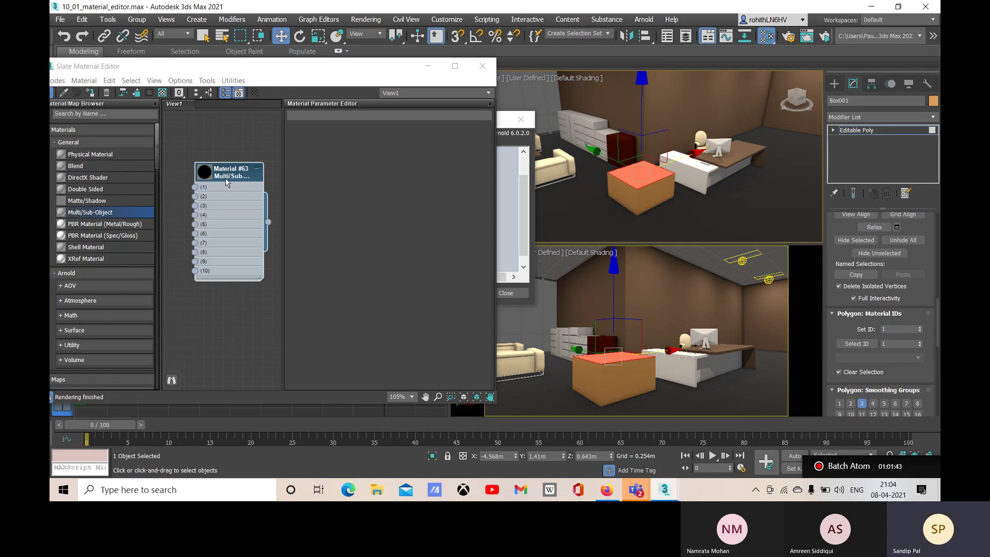
Step: Nudge the Material #63 node right and scroll the Material/Map Browser down to Maps
drag(226, 181, 238, 179)
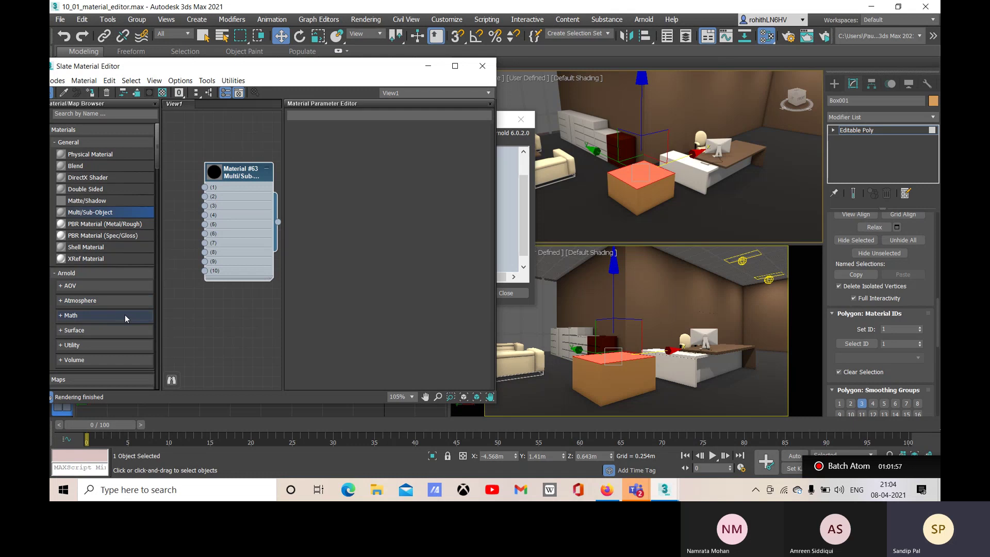
scroll(110, 364, down, 4)
scroll(92, 376, down, 5)
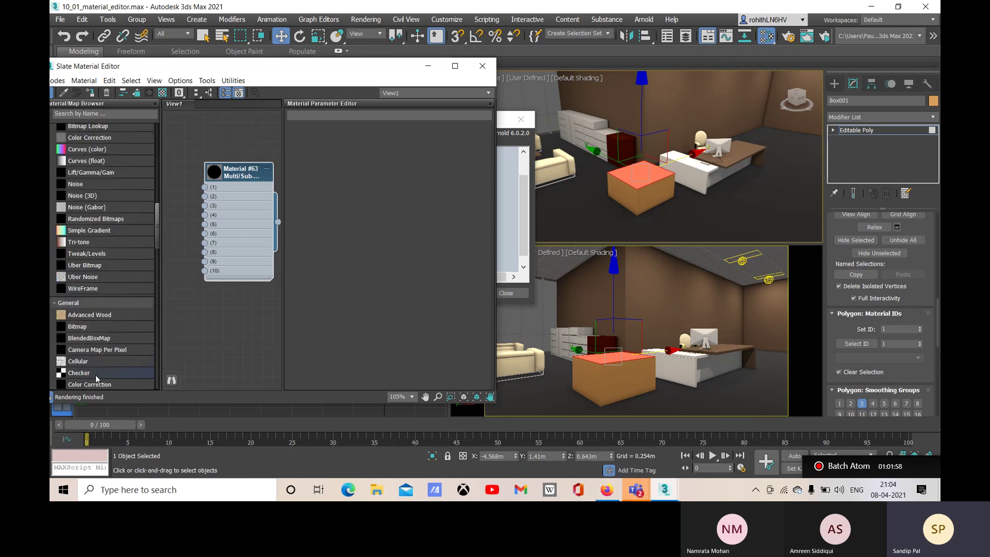
Step: Add a Bitmap node loading fabric_04_diffuse.jpg from F:\[job related]\Images\Model from internet\Materials
drag(91, 326, 191, 160)
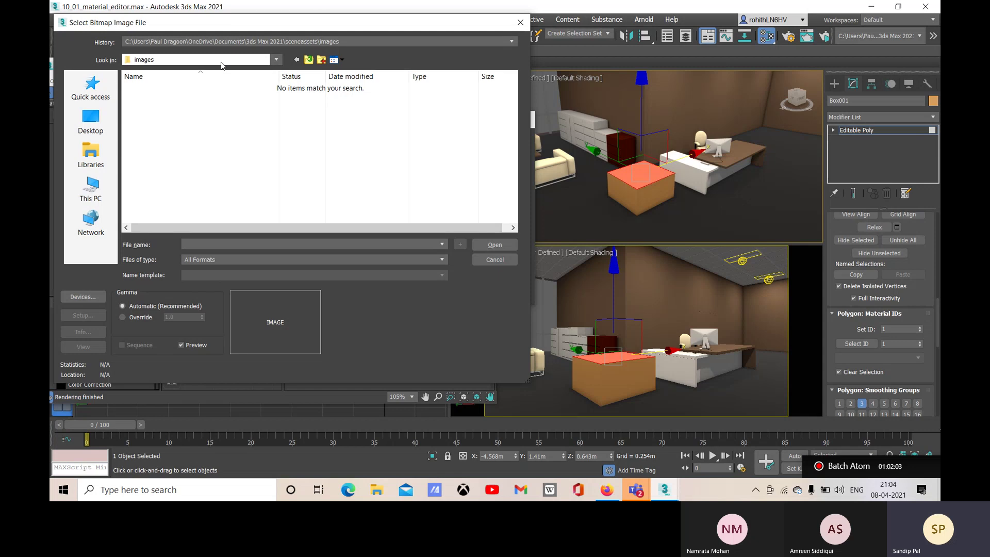
click(276, 59)
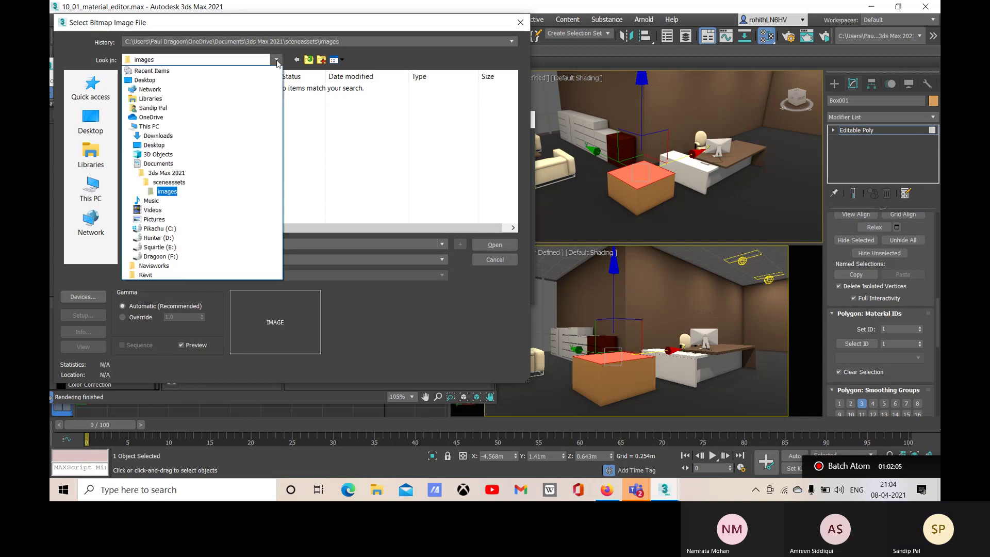
click(158, 256)
double_click(155, 88)
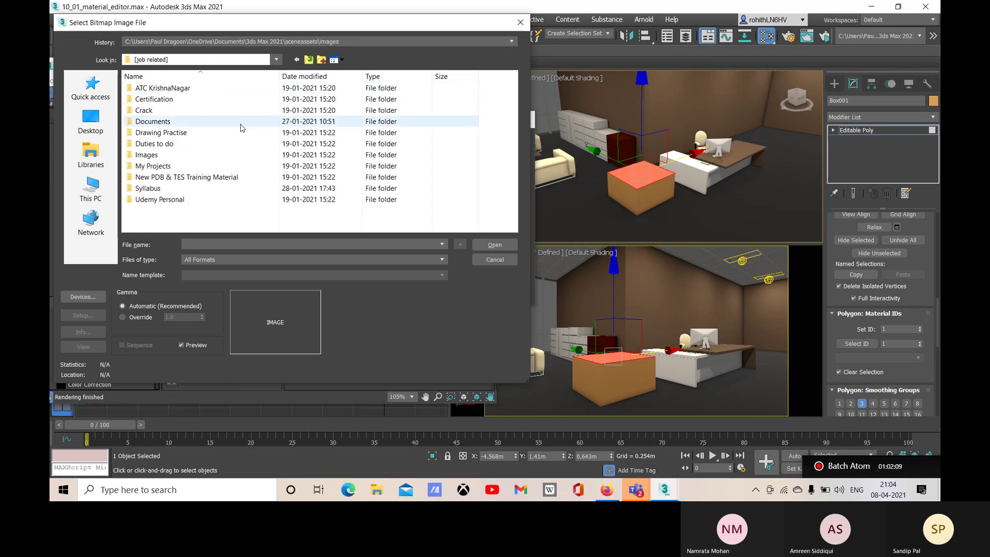
double_click(160, 156)
double_click(166, 119)
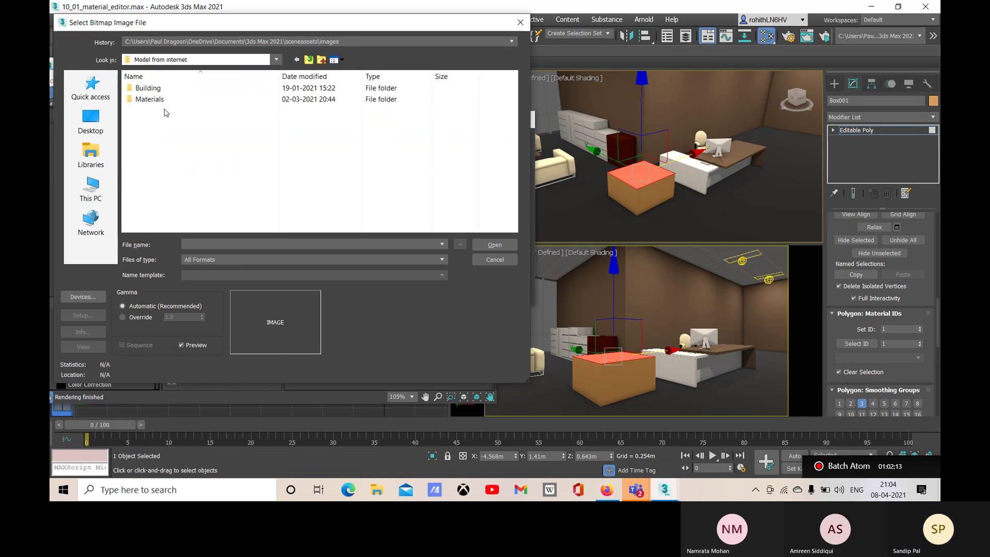
double_click(152, 103)
scroll(275, 177, down, 5)
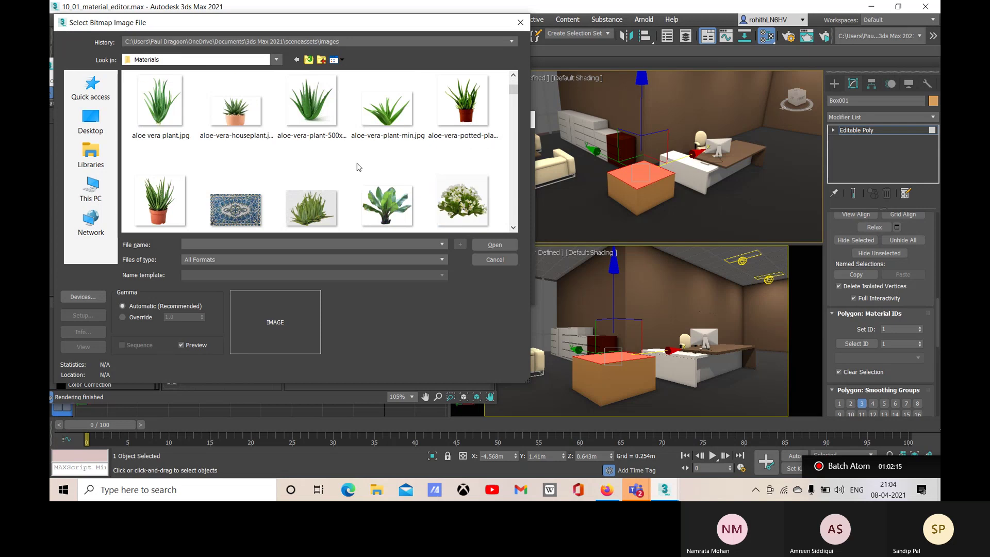
scroll(275, 178, down, 3)
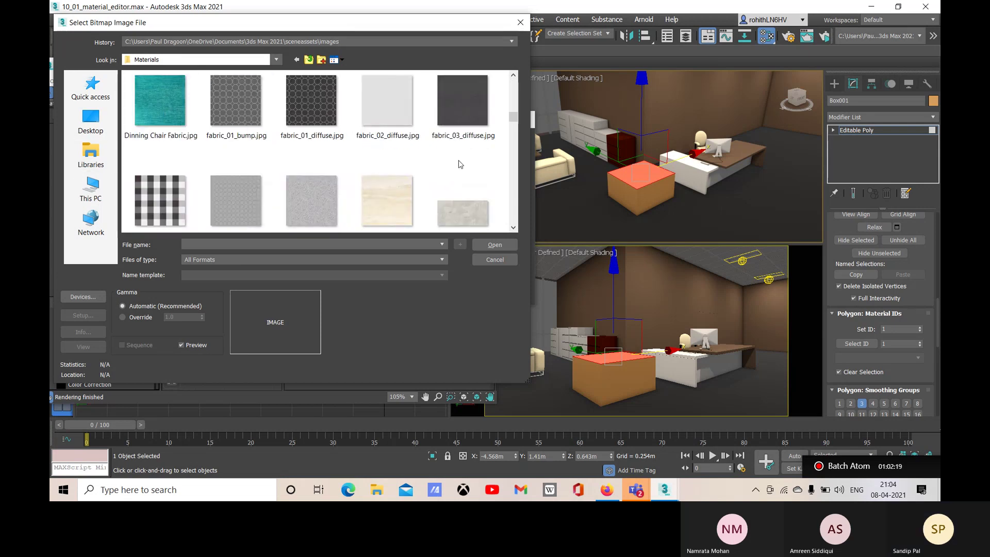
click(166, 205)
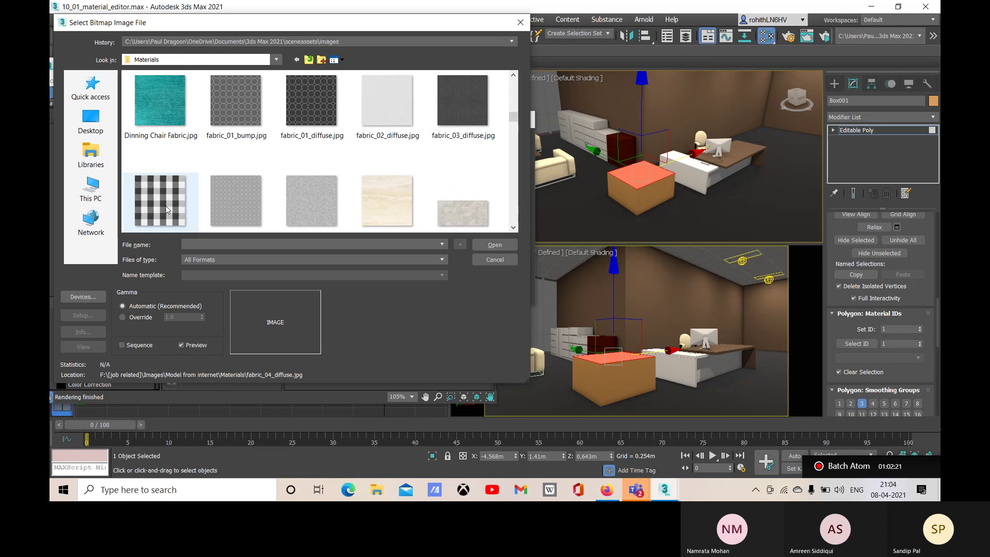
click(494, 245)
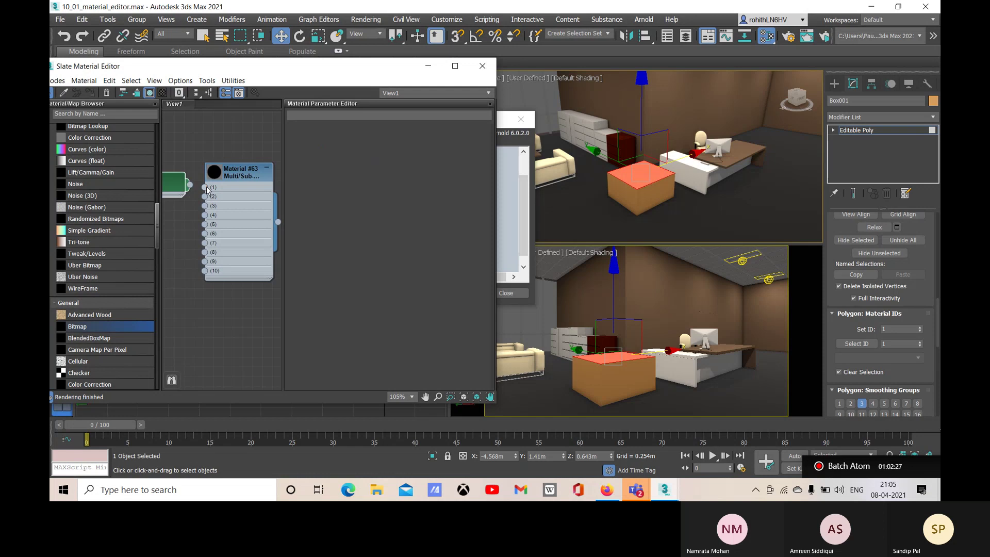
Step: Open Material #63's parameters and give ID 1 a new Physical Material, Material #64
double_click(241, 173)
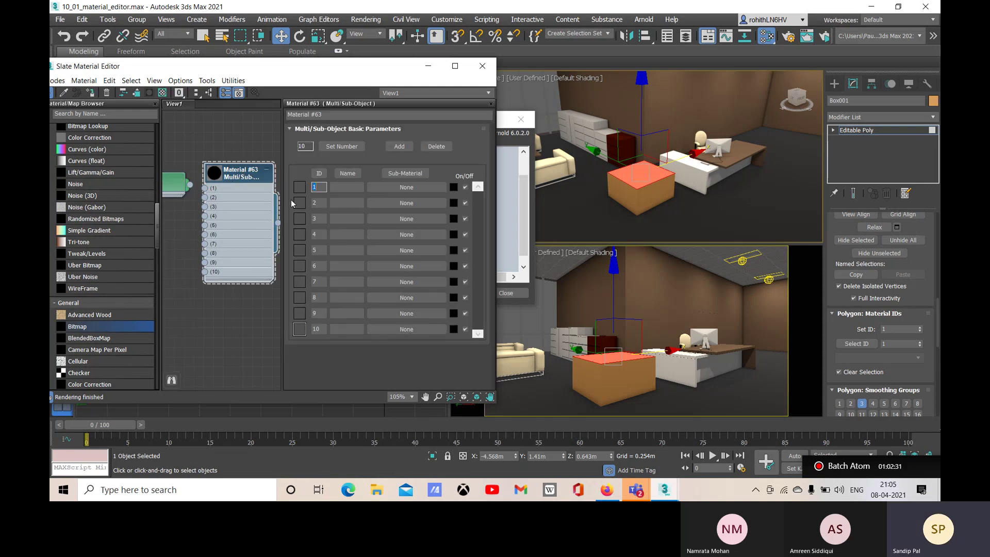
click(405, 189)
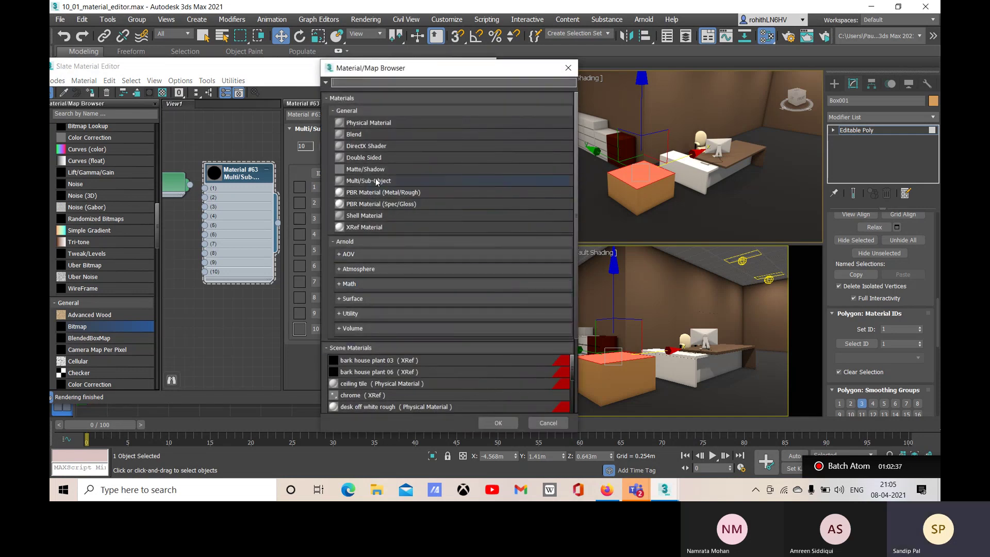
scroll(373, 156, down, 3)
scroll(426, 330, down, 4)
scroll(407, 384, down, 4)
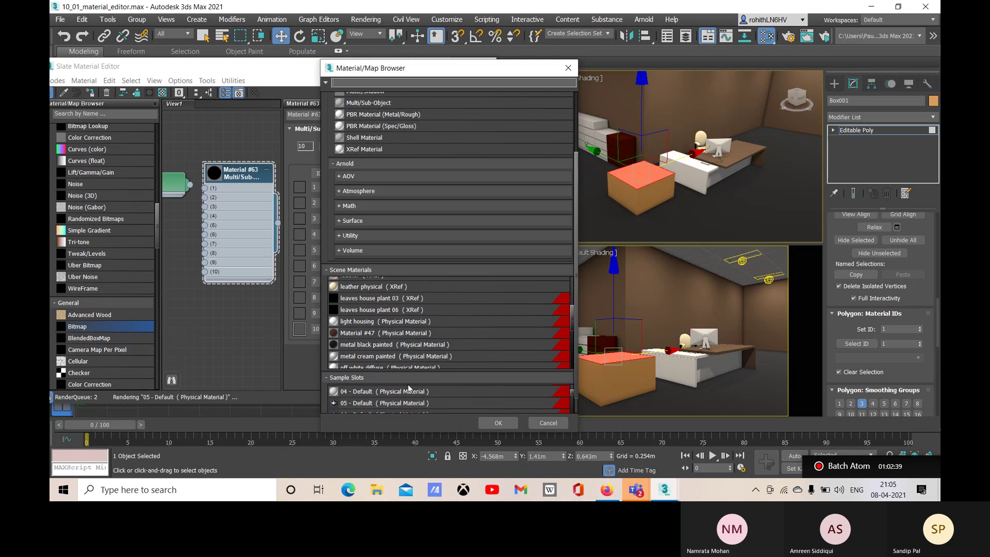
scroll(372, 358, down, 2)
scroll(383, 337, down, 2)
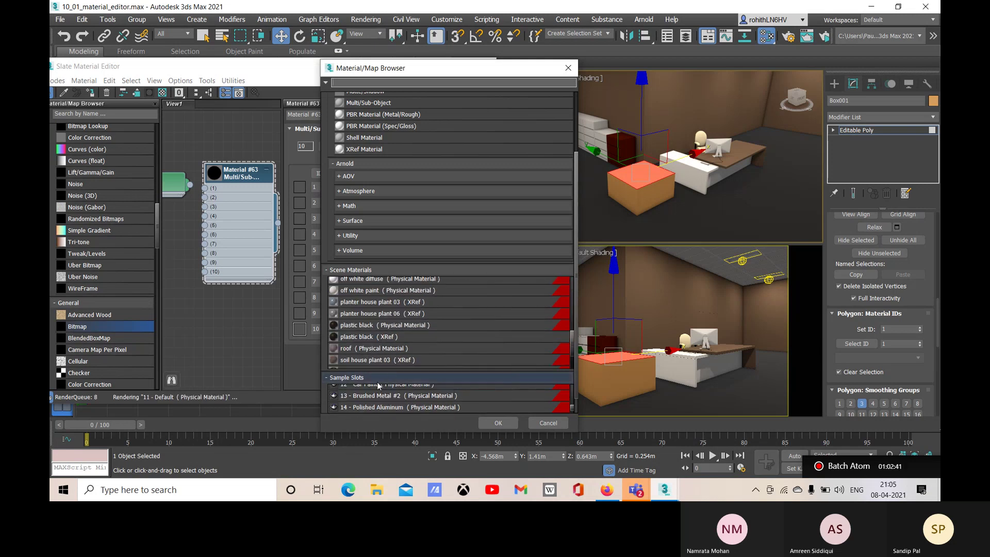
scroll(383, 345, down, 2)
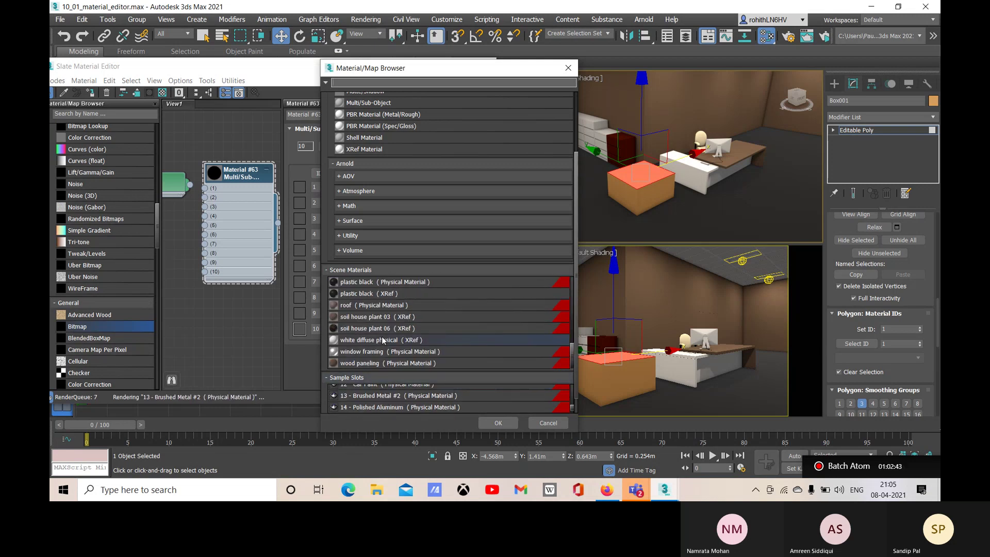
scroll(378, 317, up, 4)
scroll(366, 227, up, 2)
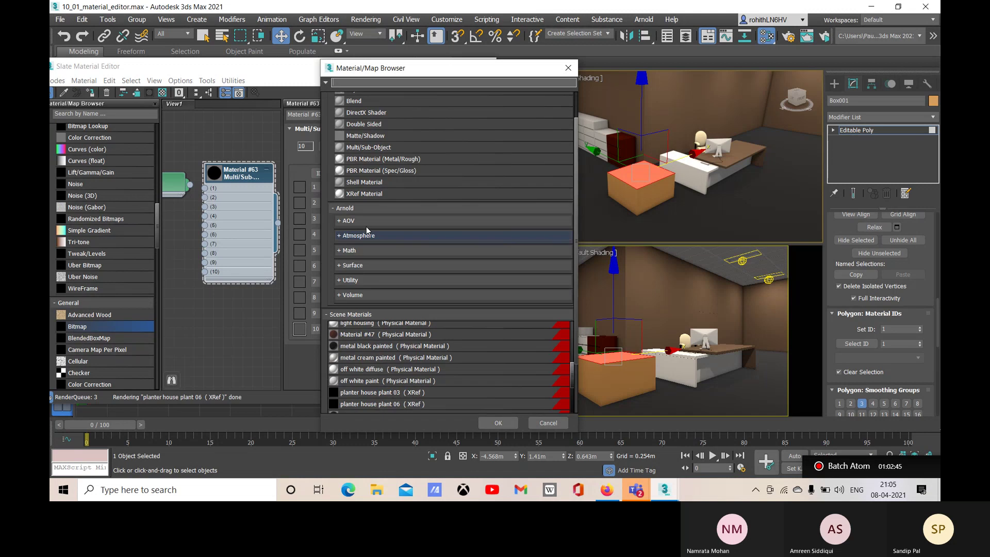
scroll(374, 237, up, 2)
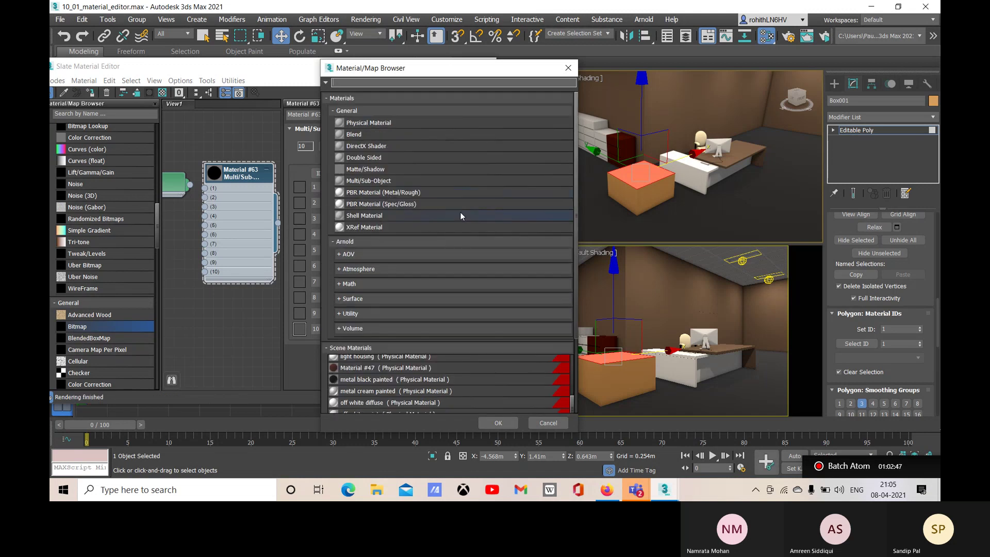
drag(380, 123, 227, 308)
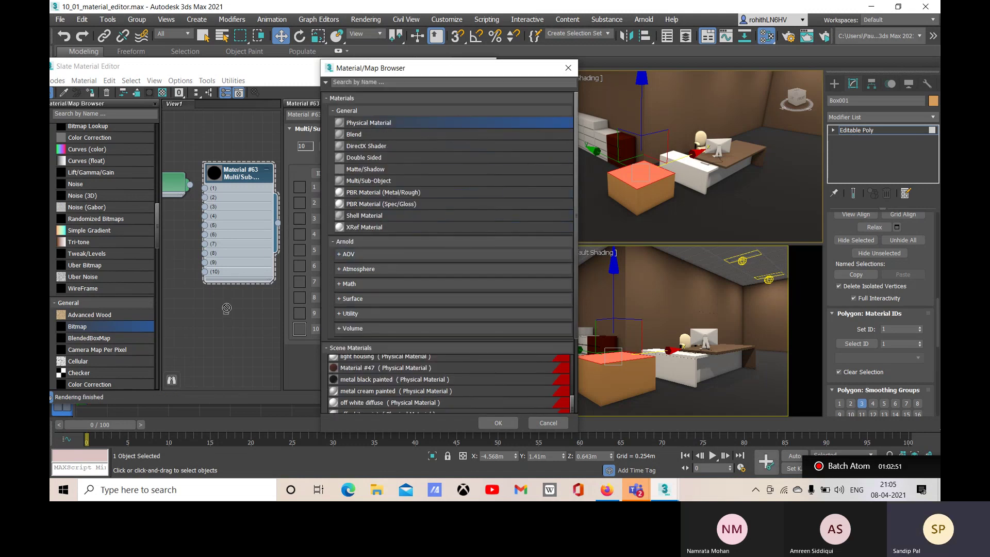
double_click(382, 122)
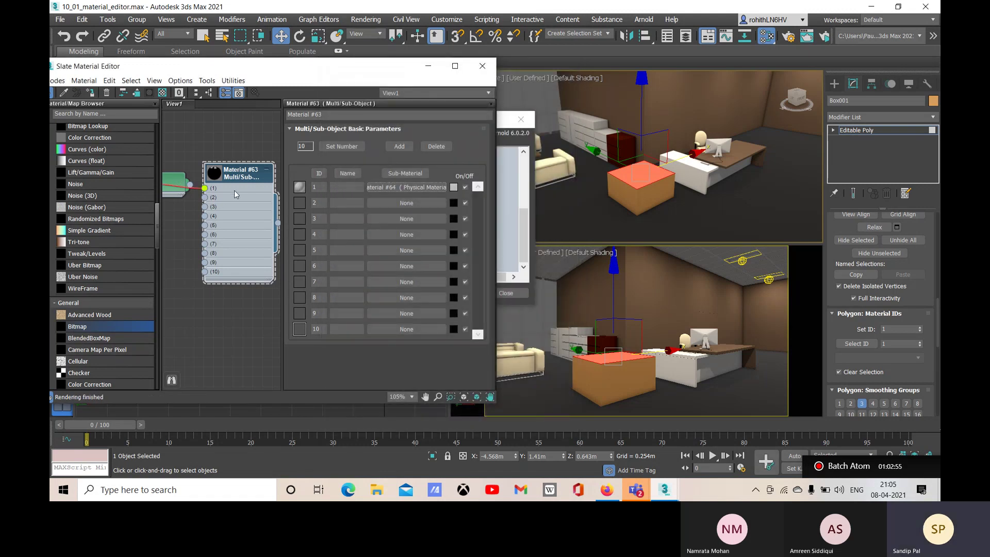
Step: Place Material #64 above the Multi/Sub node and collapse it to its title
scroll(235, 220, down, 5)
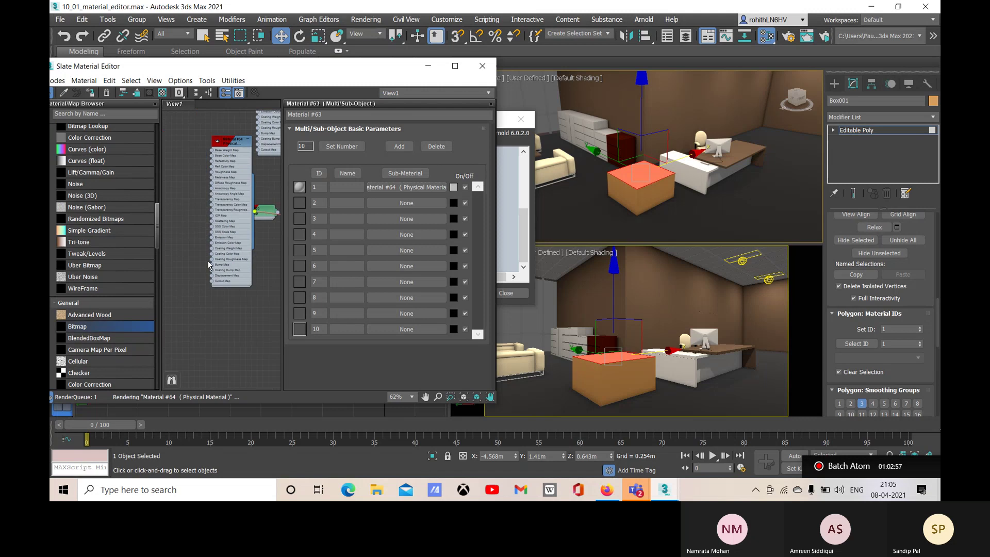
mouse_move(209, 264)
middle_down()
mouse_move(225, 277)
mouse_move(211, 196)
mouse_move(210, 255)
middle_up()
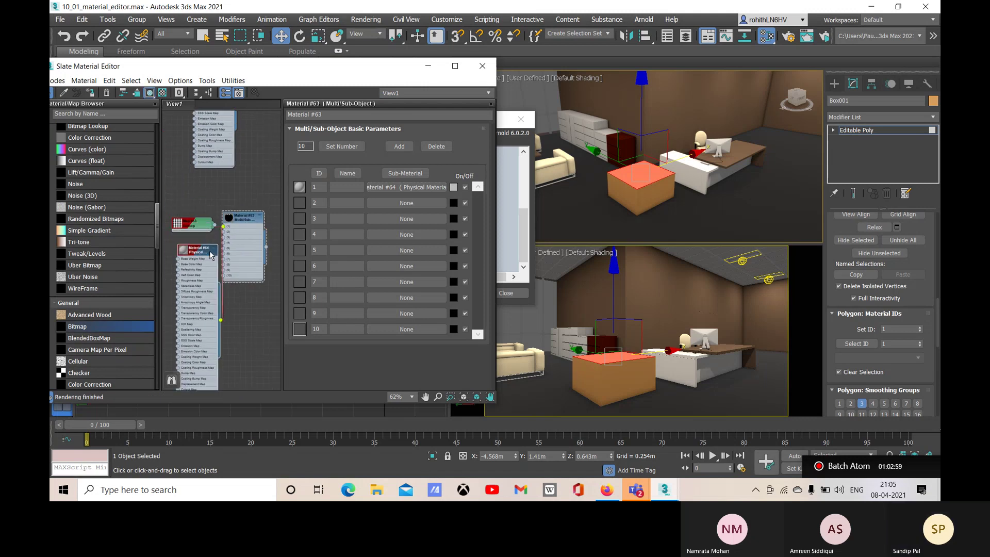
drag(210, 254, 178, 255)
click(192, 223)
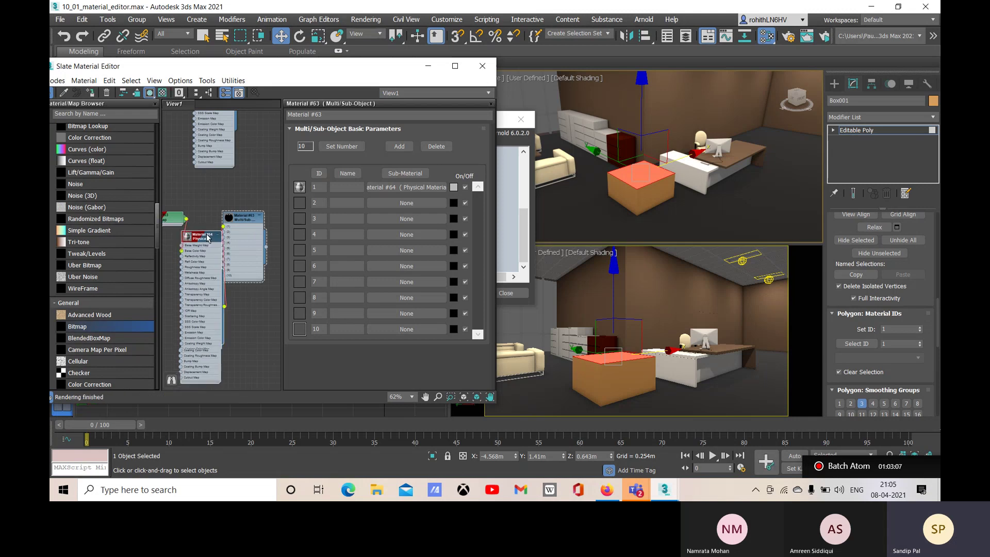
drag(206, 239, 205, 207)
click(225, 188)
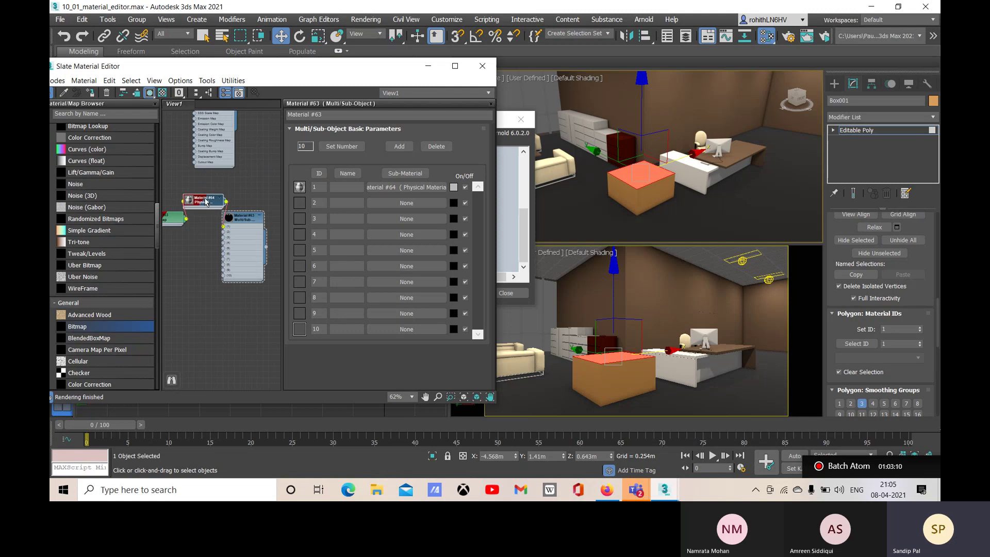
Step: Shift-drag a copy of the bitmap node to create Map #64 and open its settings
click(175, 219)
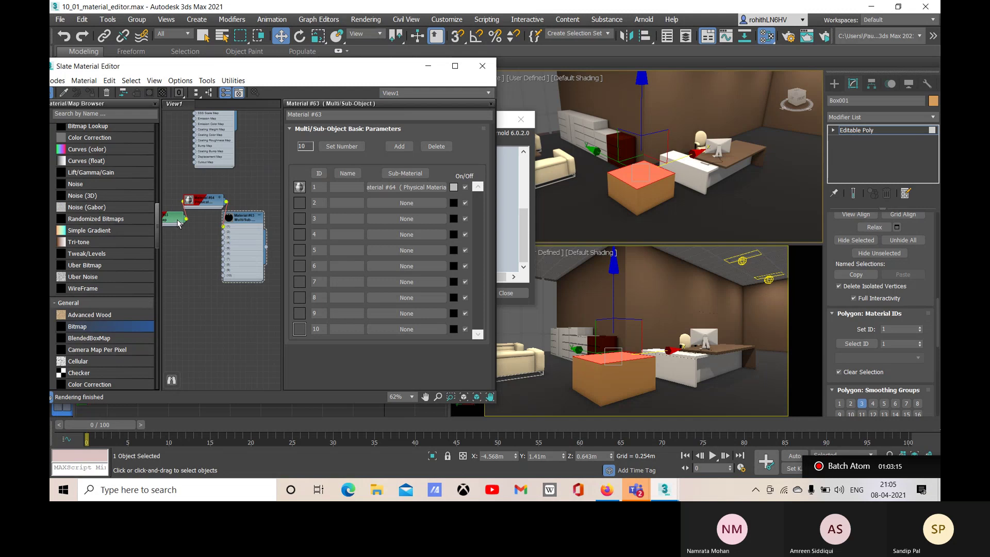
shift+drag(179, 223, 187, 255)
scroll(196, 238, up, 1)
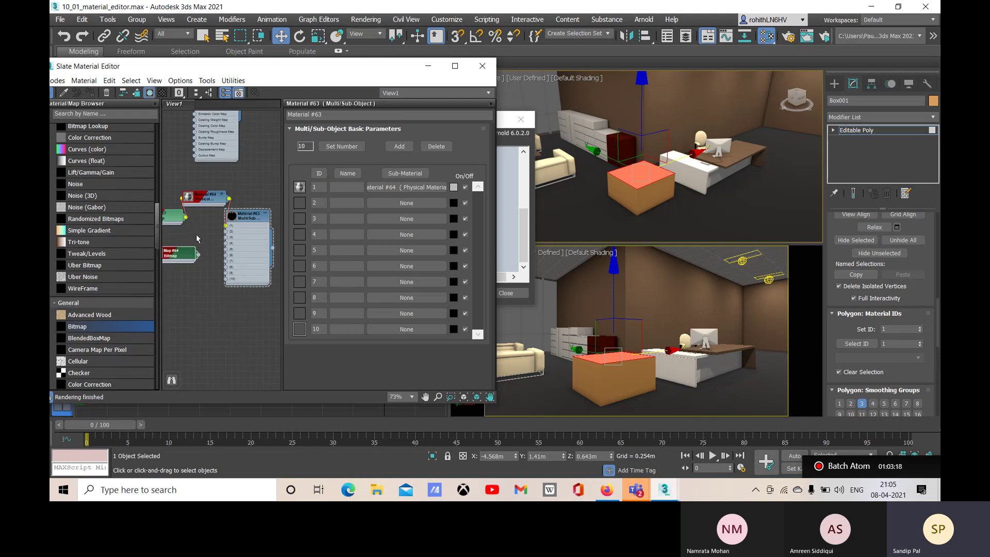
middle_drag(196, 238, 230, 237)
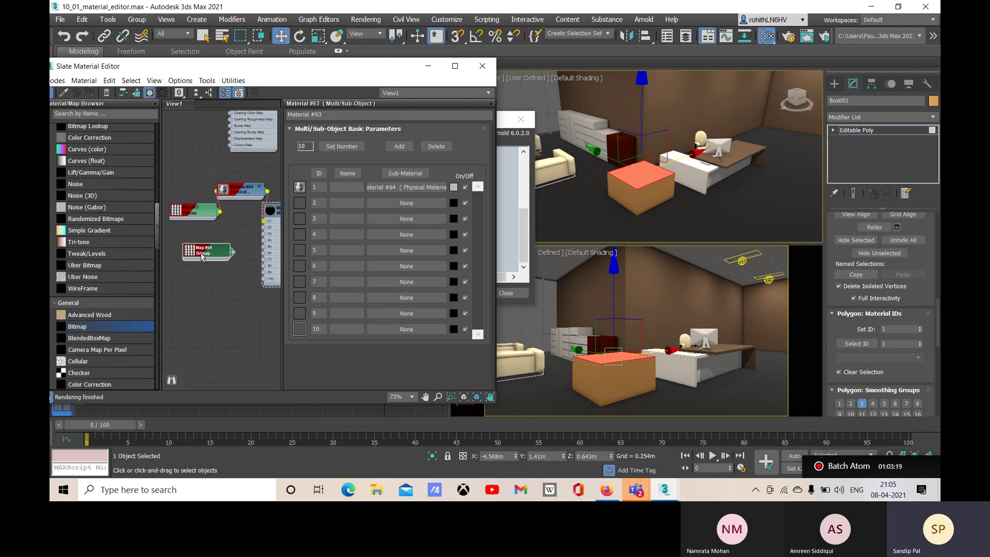
drag(208, 252, 195, 253)
double_click(195, 252)
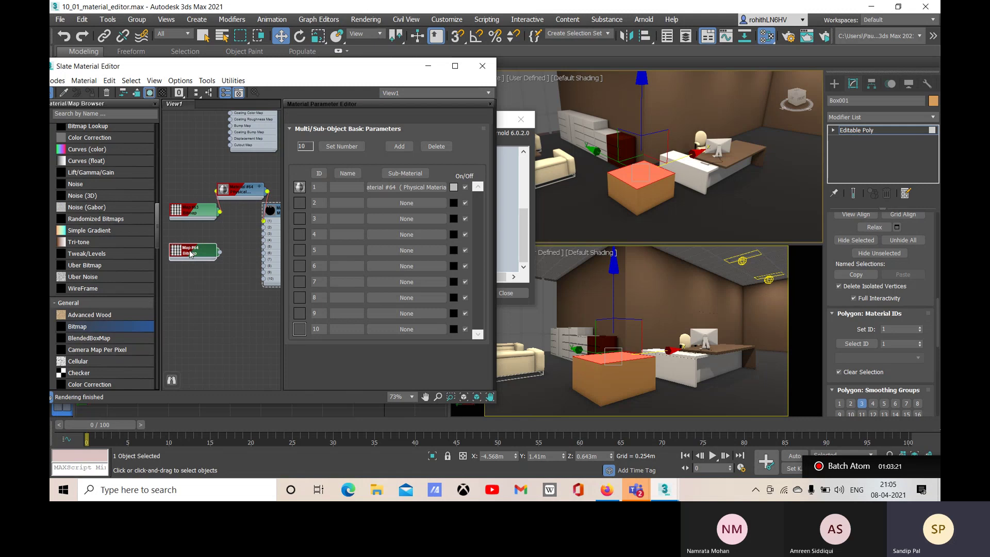
Step: Replace Map #64's image with the Rough surface floor tile.jpg wood texture
click(448, 272)
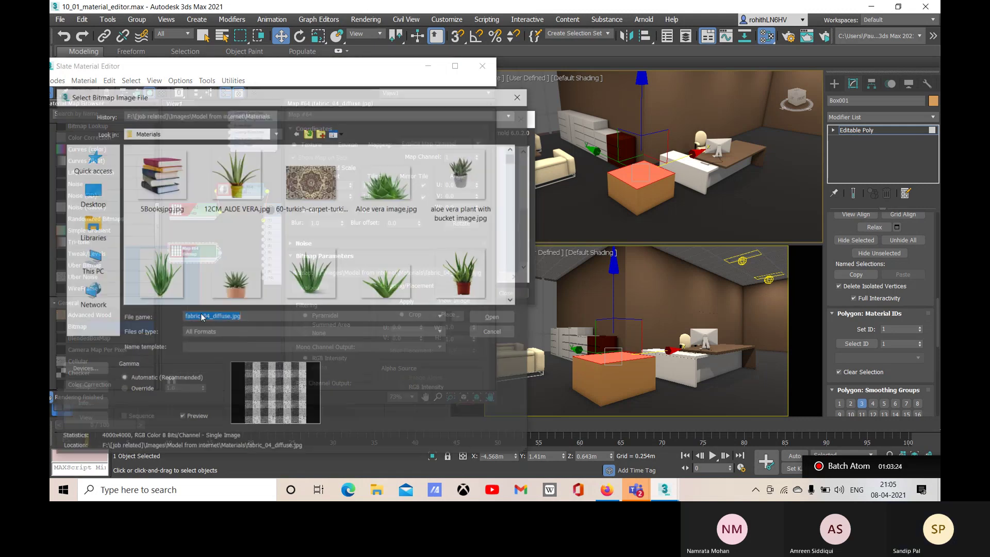
scroll(220, 228, down, 10)
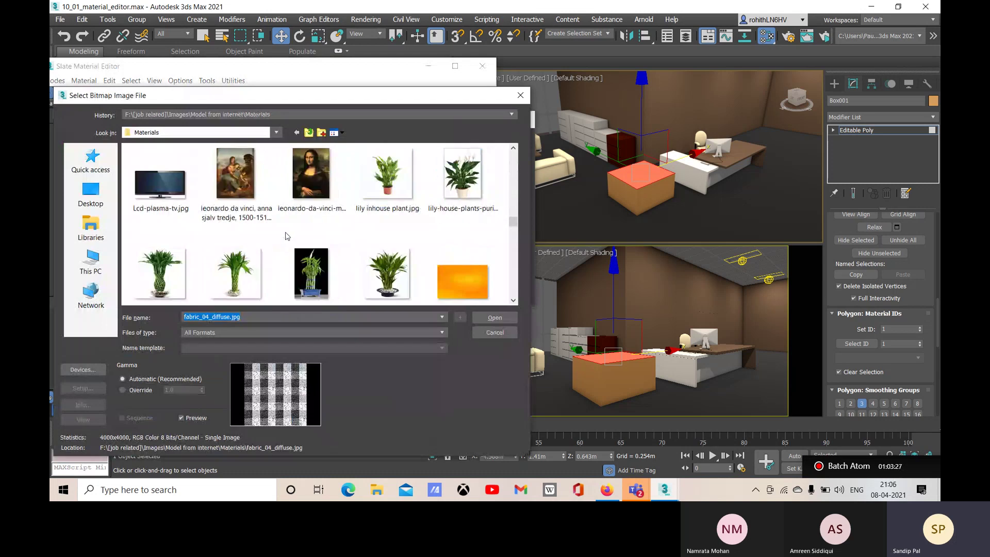
scroll(237, 223, down, 5)
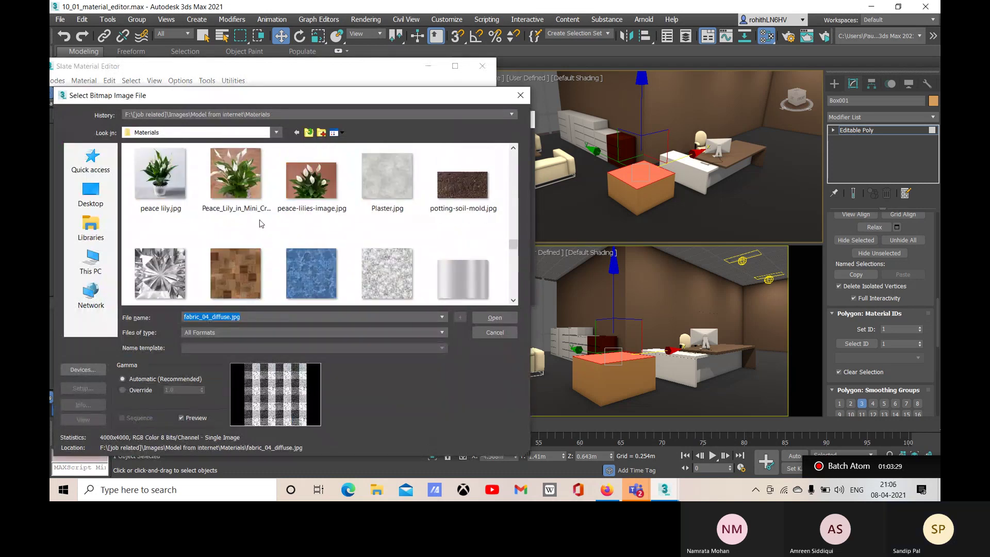
click(235, 269)
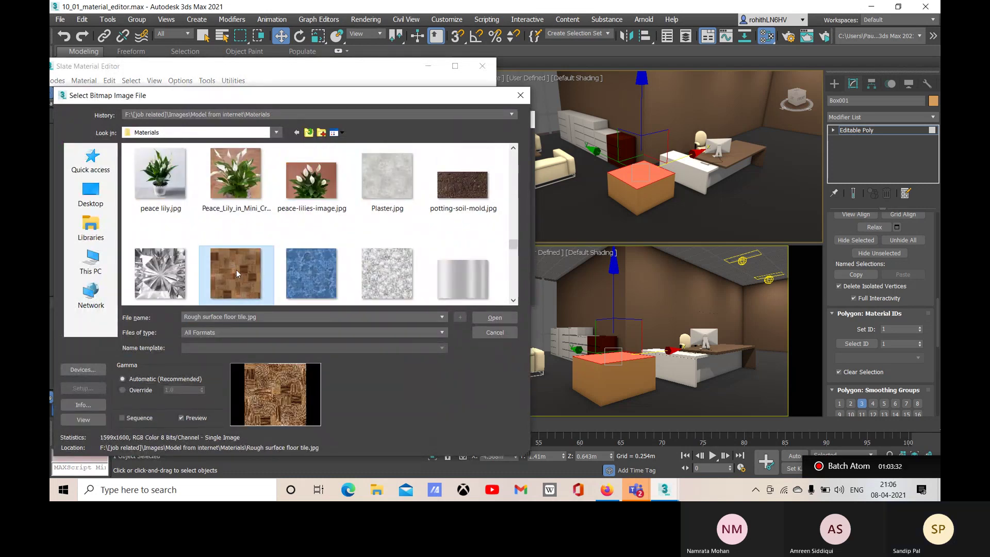
click(498, 317)
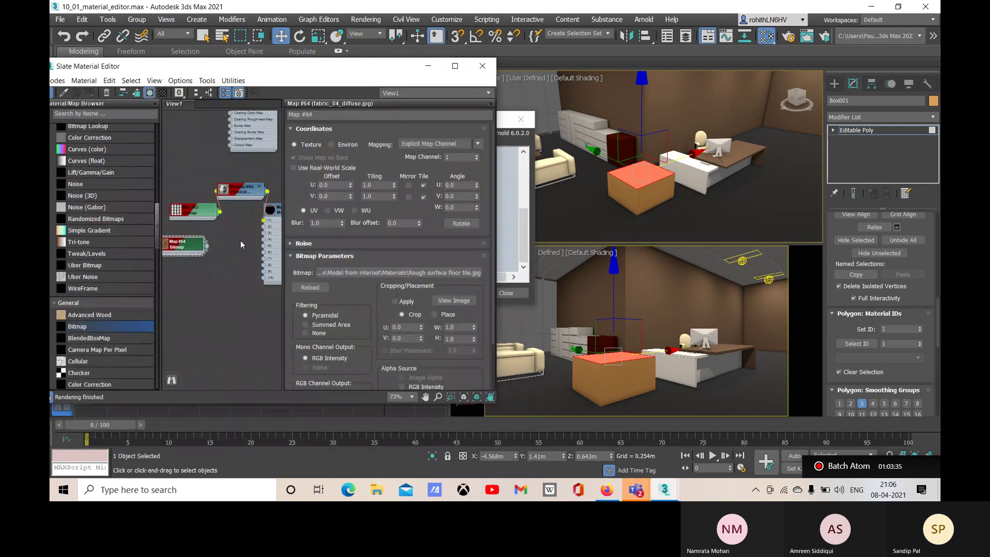
double_click(240, 195)
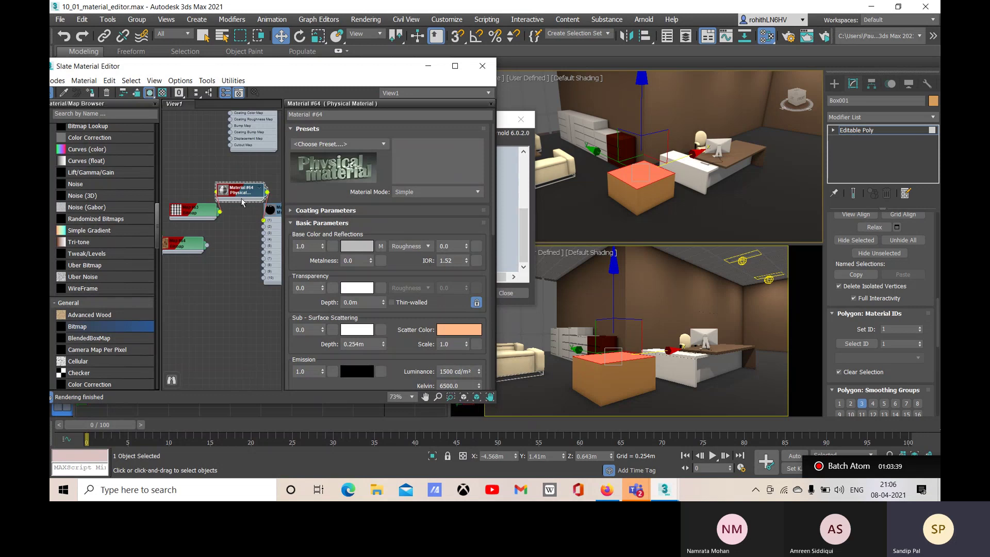
shift+drag(242, 202, 229, 235)
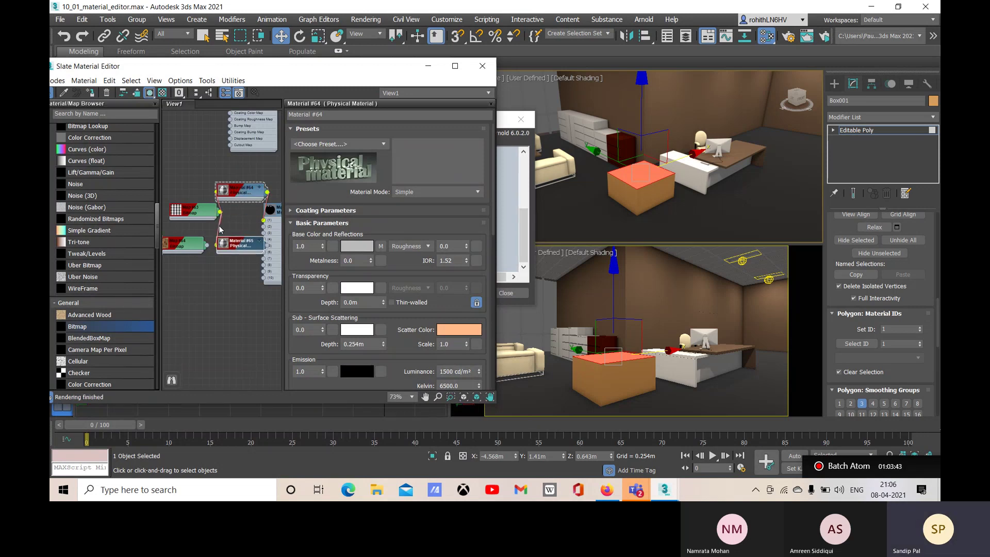
drag(221, 235, 227, 233)
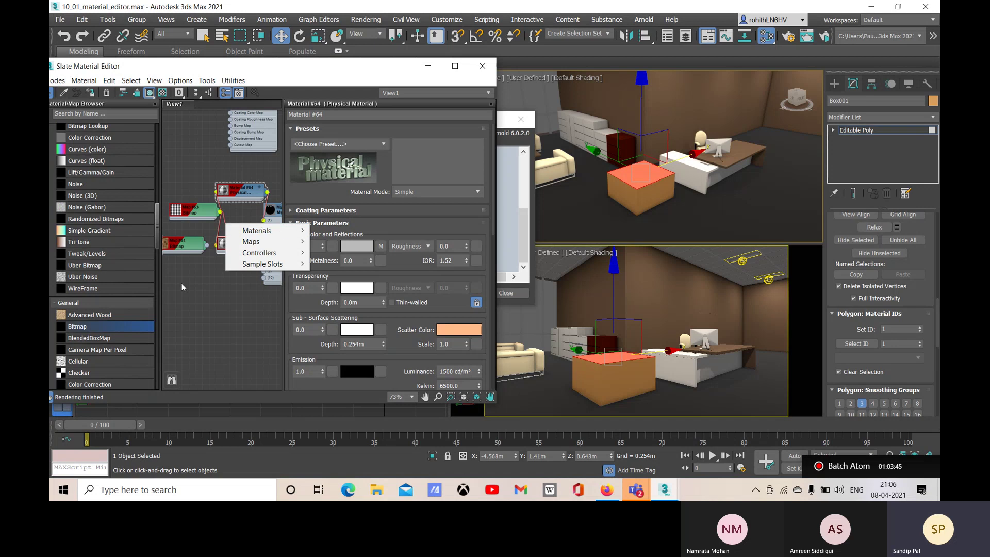
click(199, 295)
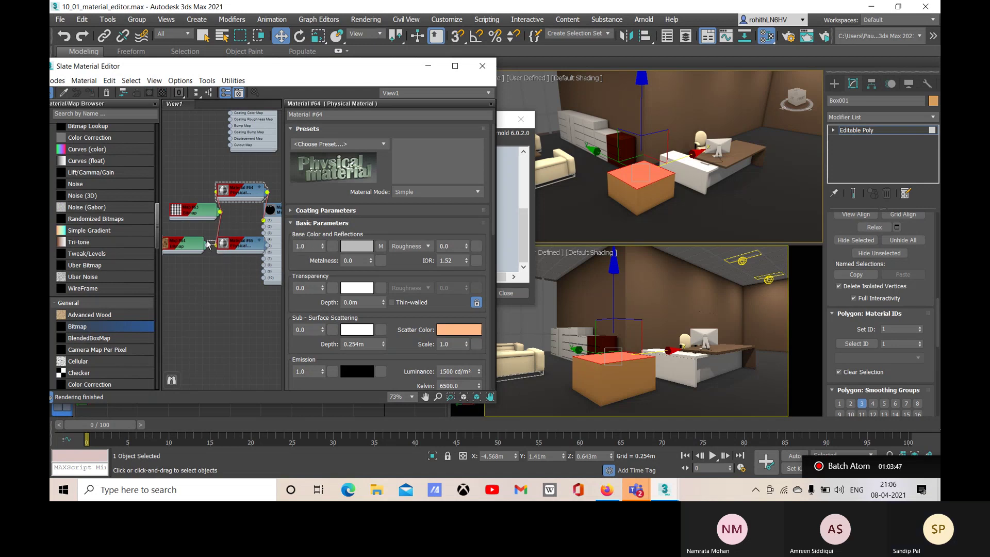
drag(207, 245, 214, 249)
click(225, 243)
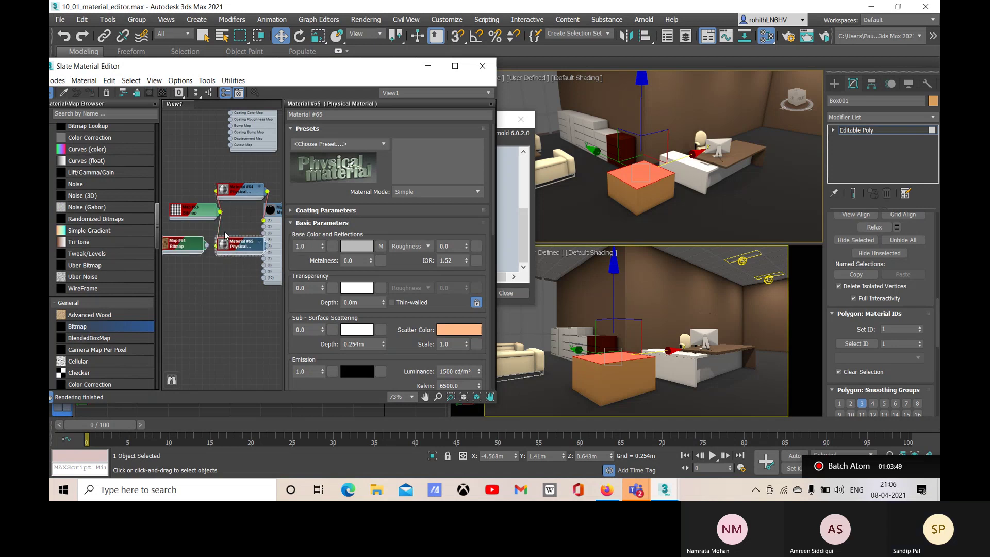
scroll(229, 243, up, 3)
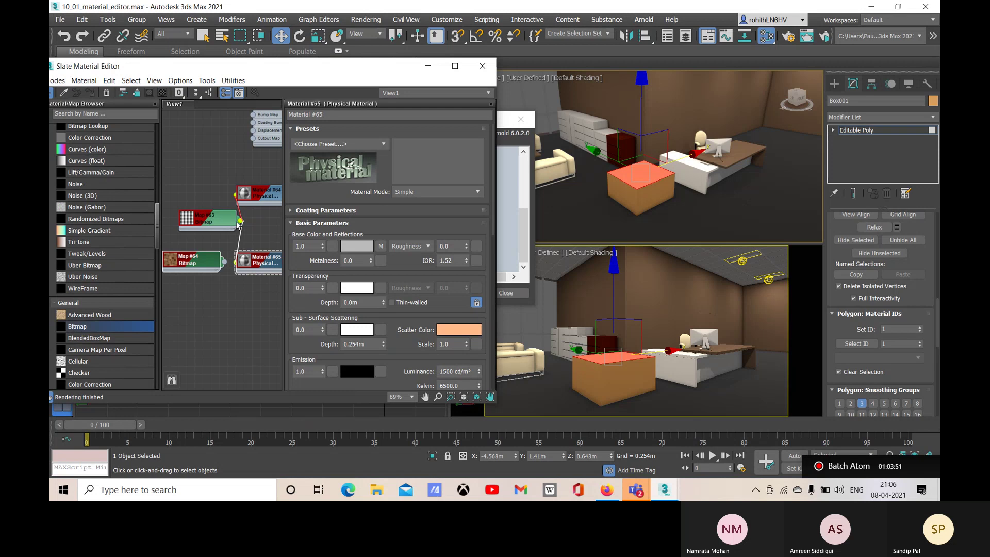
mouse_move(244, 263)
mouse_down()
mouse_move(264, 260)
mouse_move(256, 268)
mouse_up()
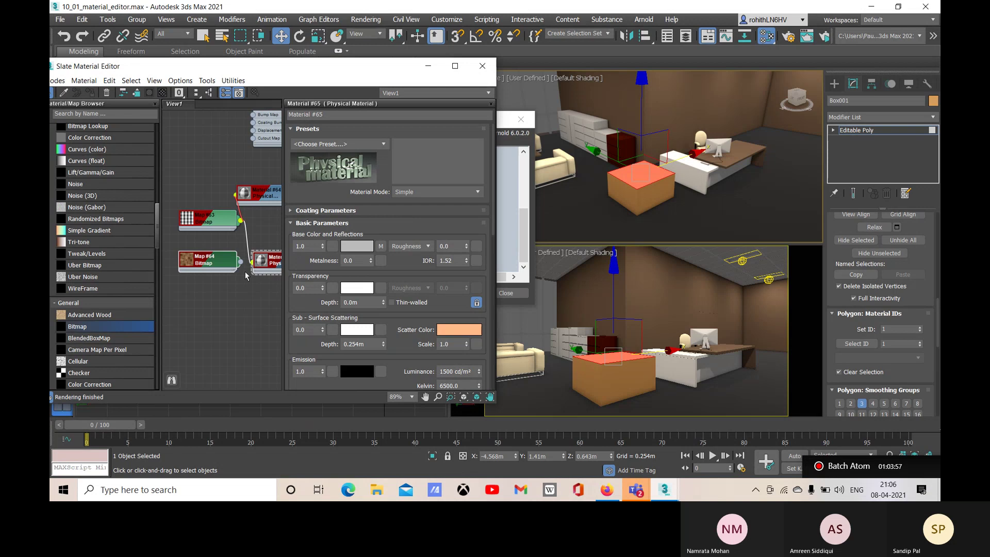
click(233, 293)
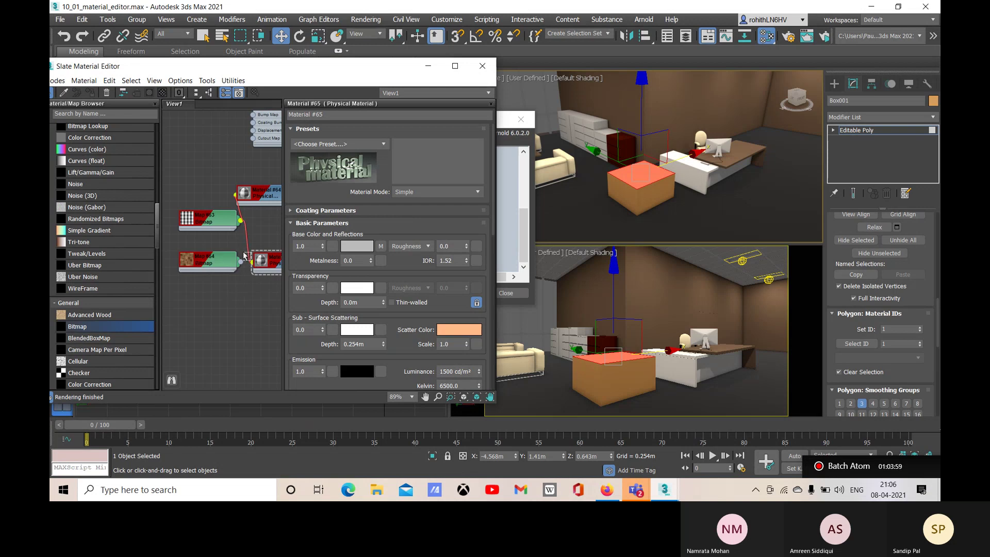
click(253, 265)
middle_drag(260, 267, 195, 274)
click(213, 271)
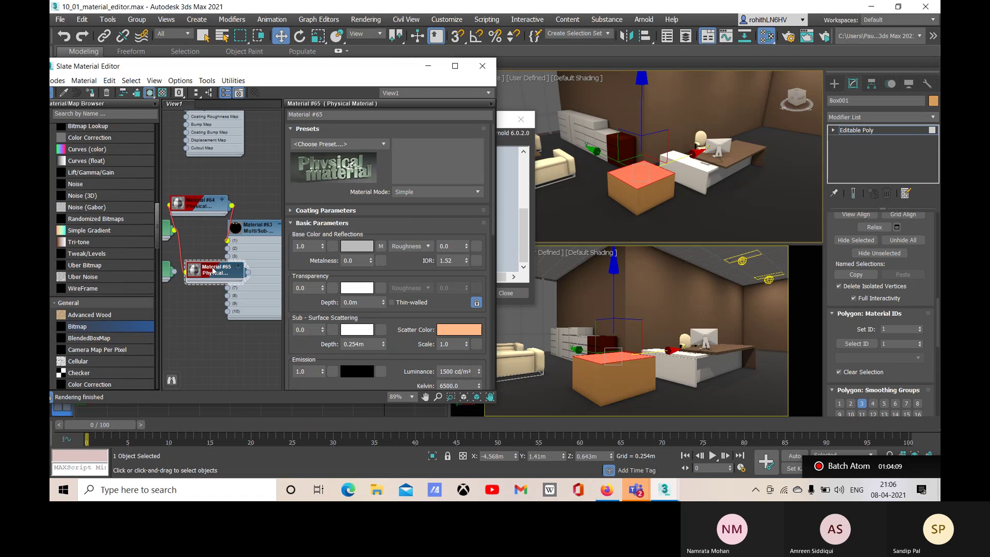
drag(211, 272, 203, 280)
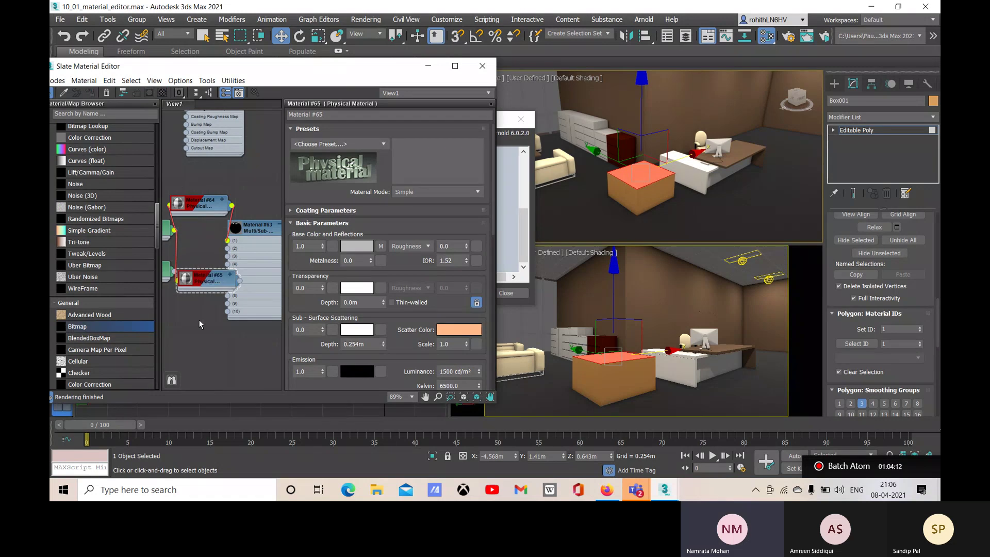
middle_drag(199, 320, 218, 314)
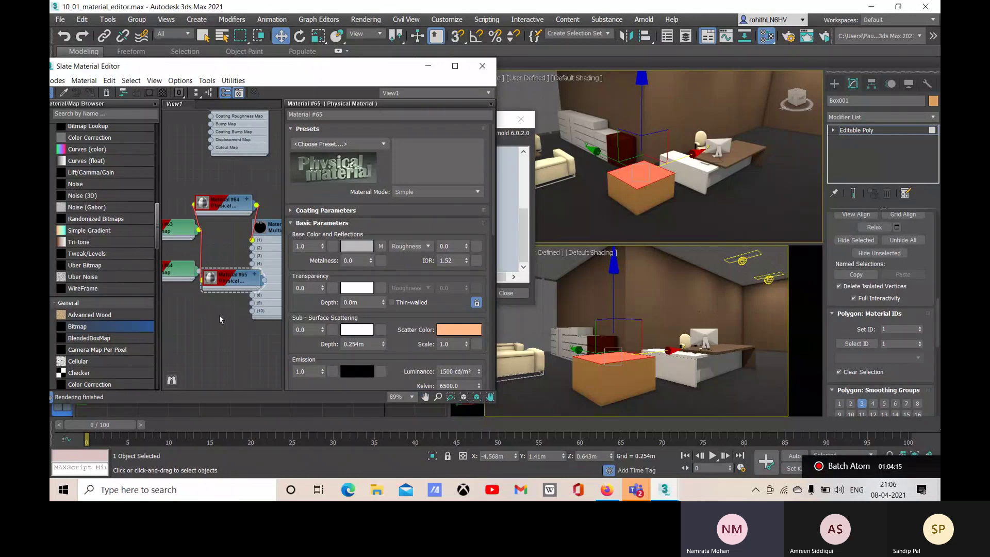
Step: Delete Material #65 and move the bitmap nodes beside Material #64
key(Delete)
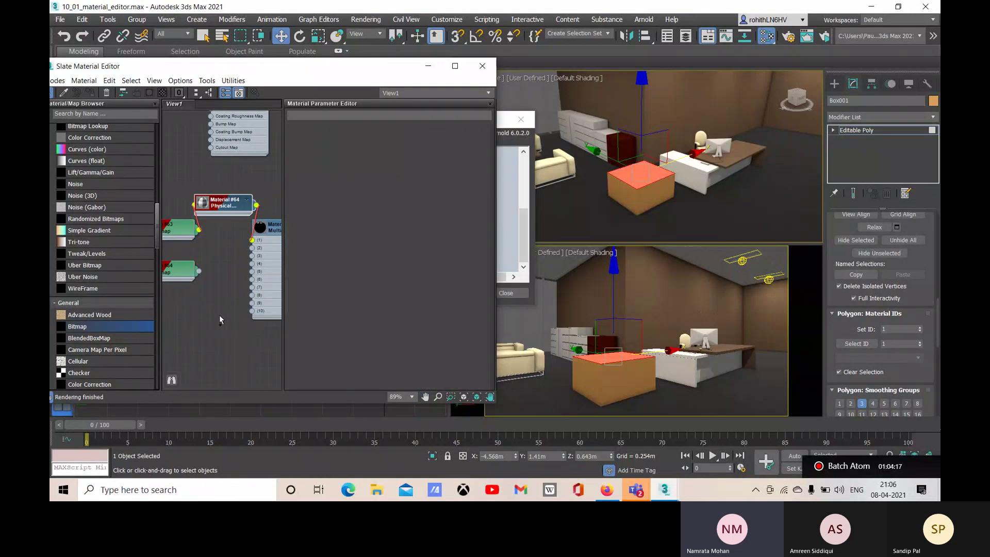
drag(180, 229, 164, 196)
drag(177, 273, 170, 256)
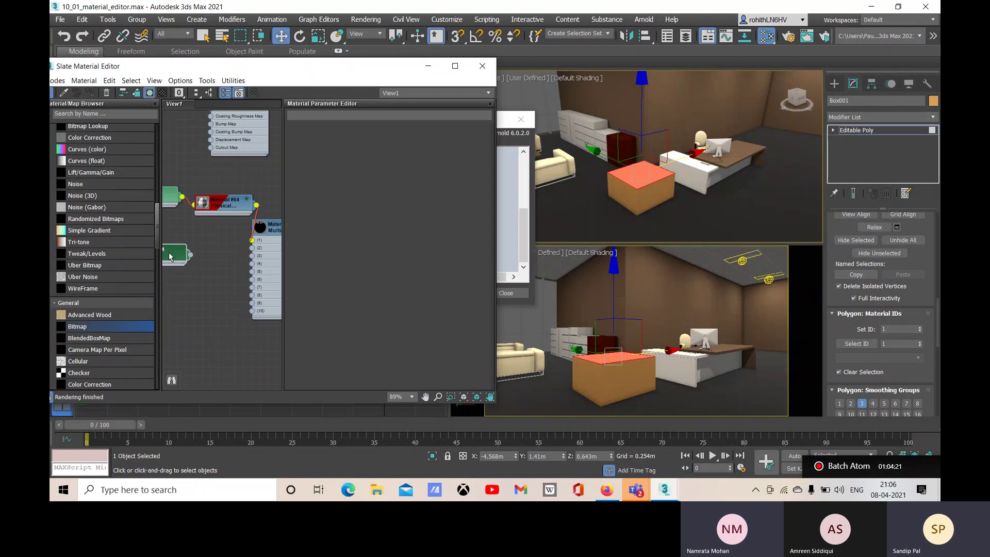
scroll(50, 147, up, 15)
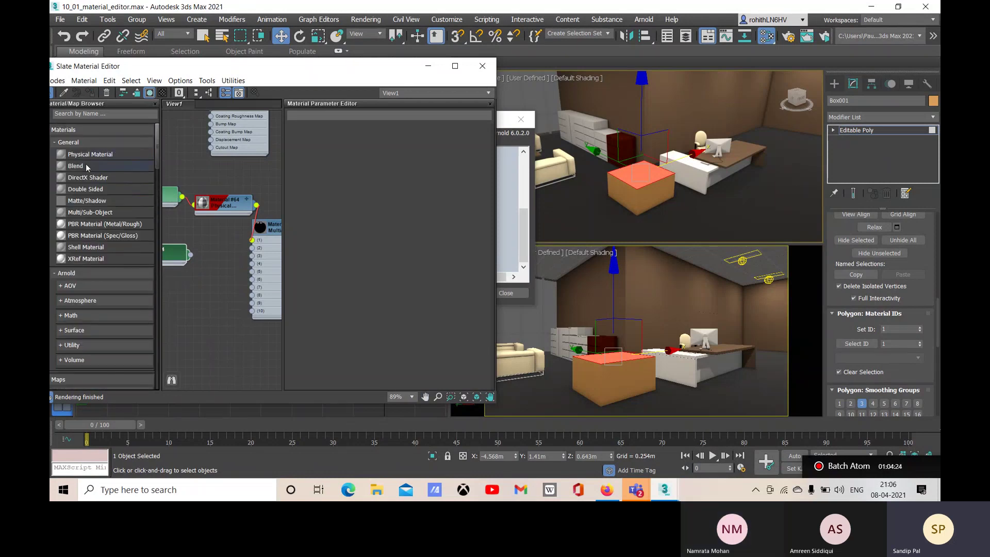
Step: Add Physical Material #66, wire it into Multi/Sub slot 3, and collapse it
drag(89, 154, 215, 254)
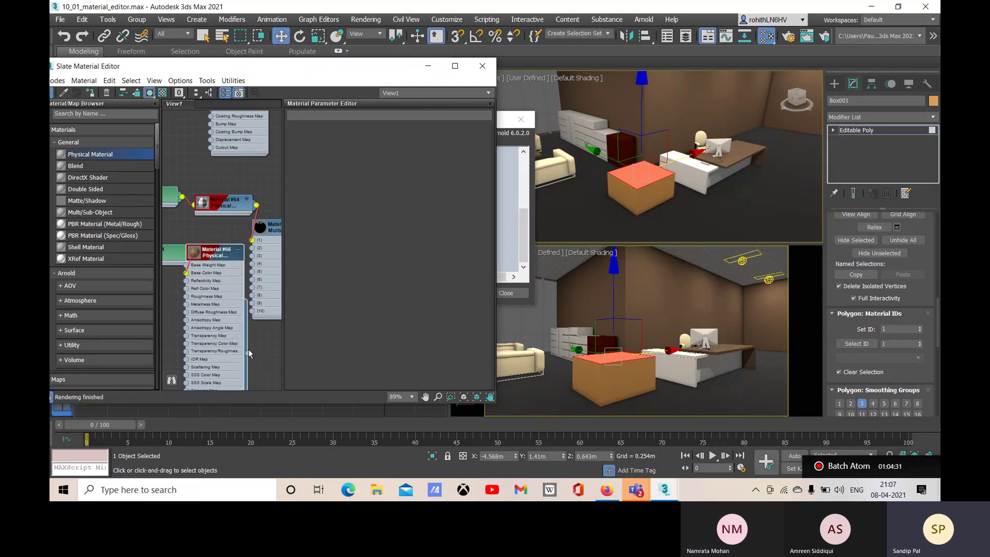
drag(248, 353, 252, 256)
click(238, 249)
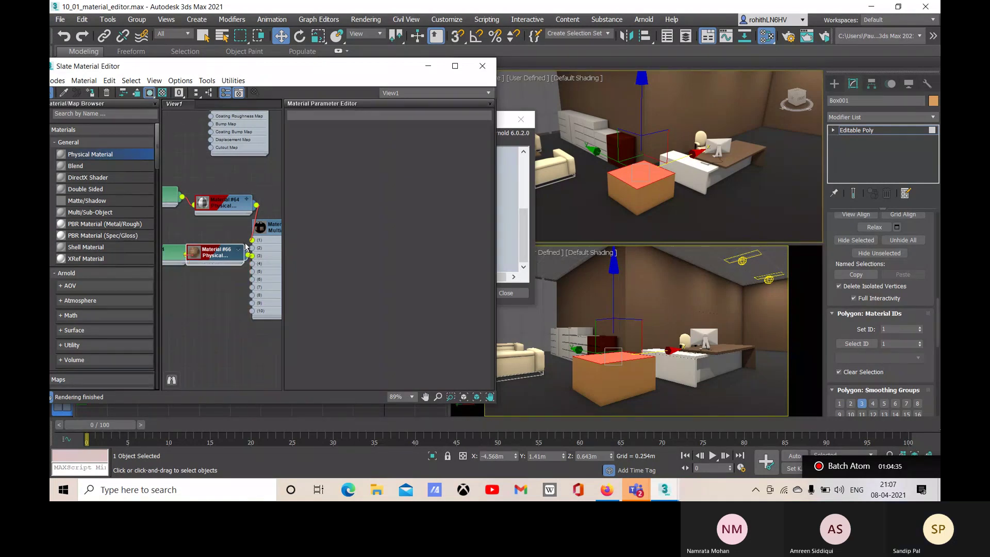
scroll(243, 287, down, 1)
middle_drag(243, 287, 189, 291)
scroll(219, 239, up, 3)
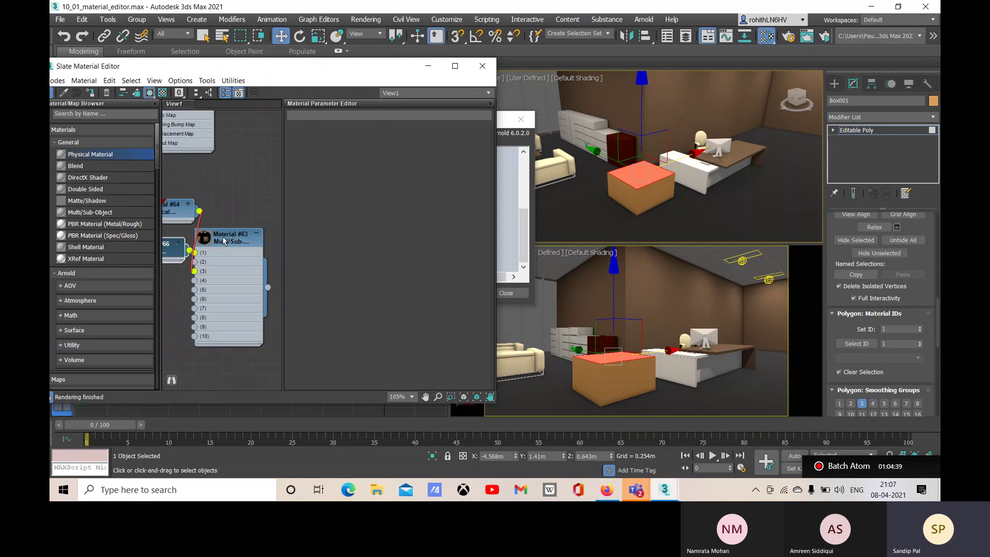
Step: Open the Multi/Sub-Object parameters and drag in another Physical Material, Material #67
double_click(222, 248)
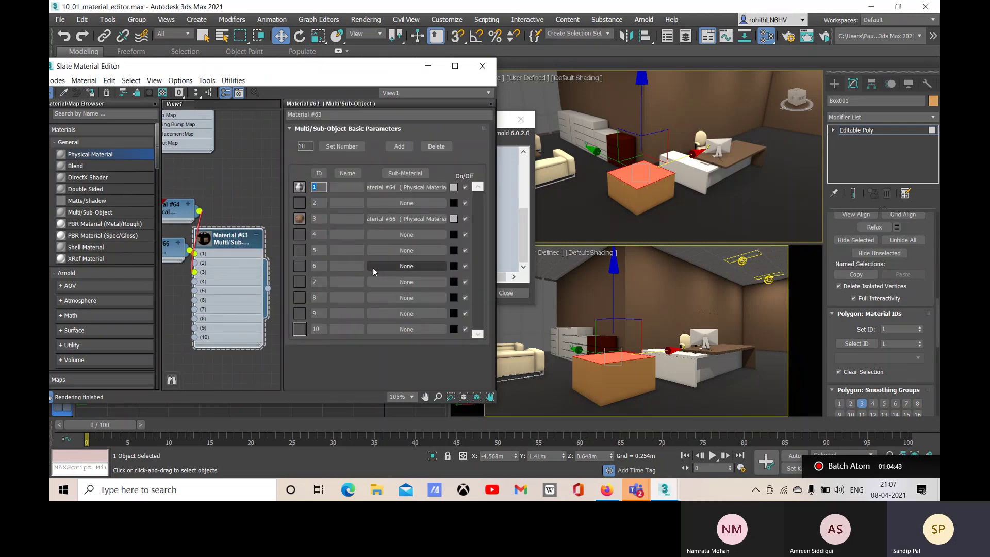
scroll(224, 273, down, 2)
scroll(224, 272, down, 2)
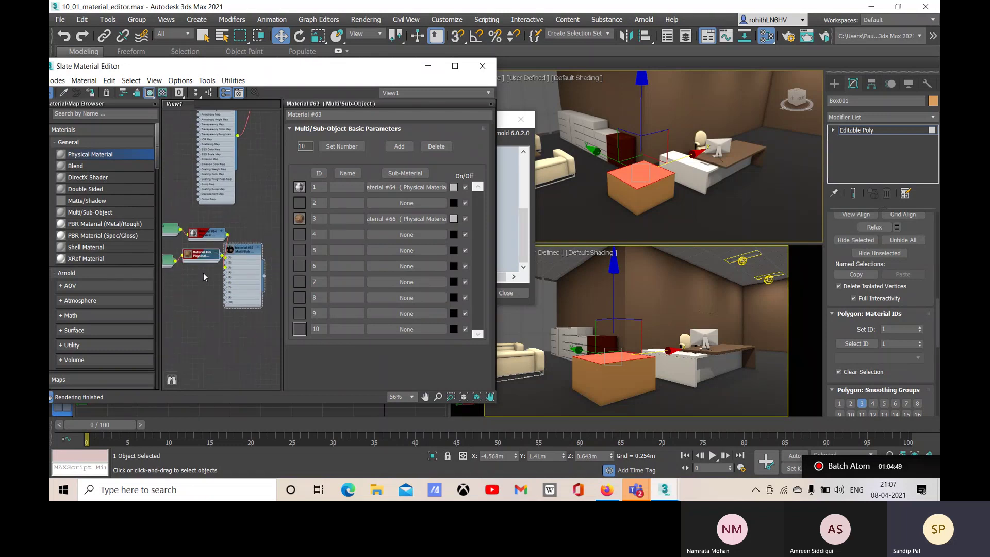
drag(200, 305, 169, 304)
Step: Copy Map #64 as Map #65 and load Walnut-Wood Background-Texture.jpg into it
double_click(168, 262)
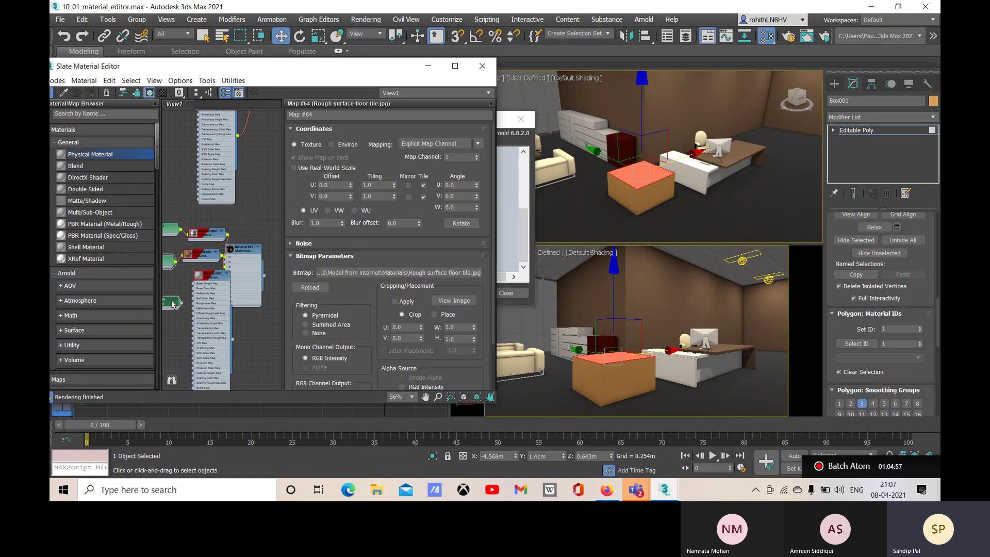
double_click(178, 309)
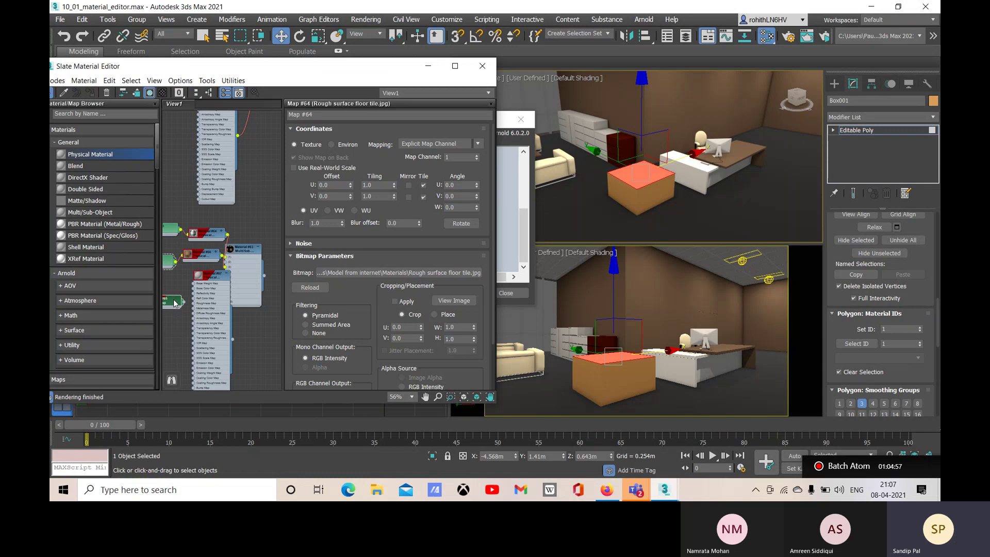
click(416, 273)
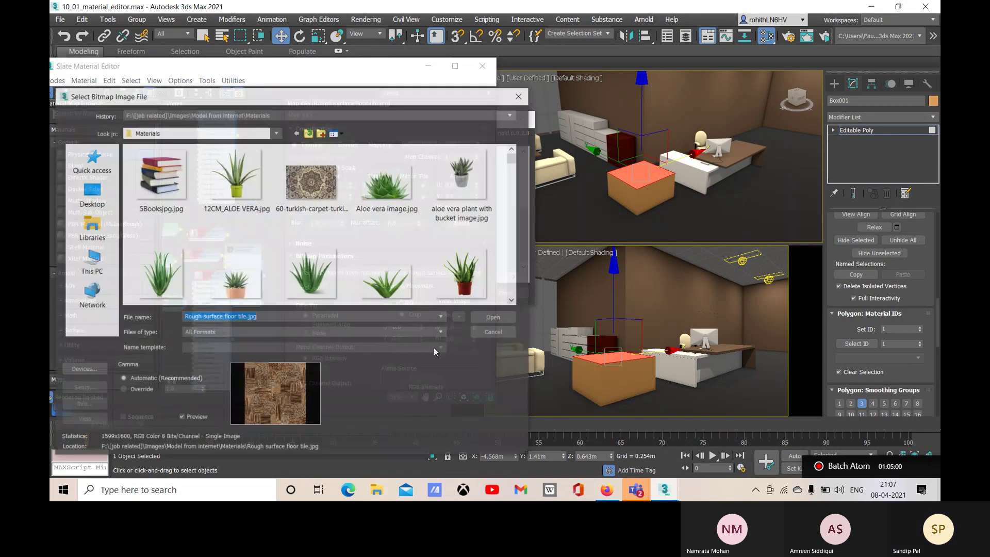
scroll(355, 239, down, 3)
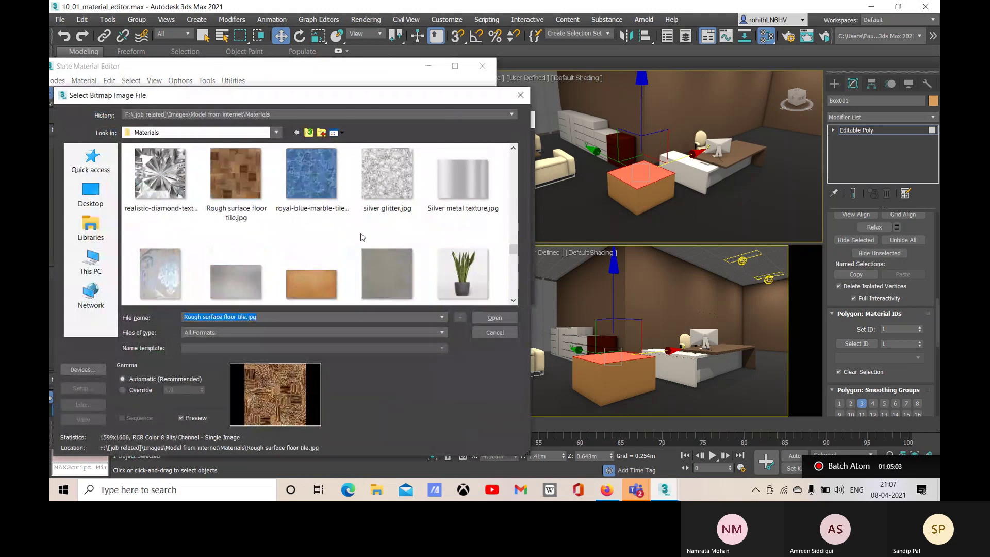
scroll(362, 236, down, 2)
scroll(318, 246, down, 3)
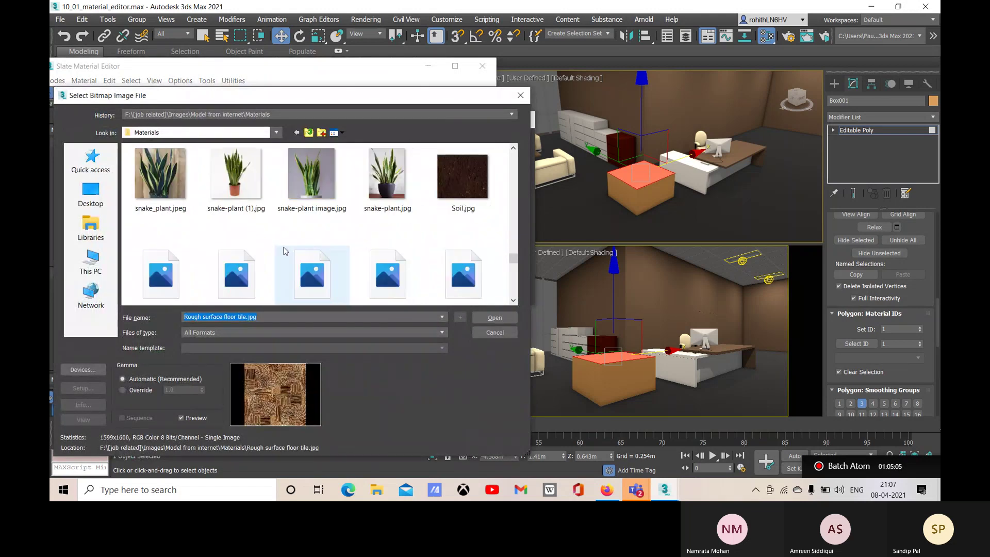
click(154, 279)
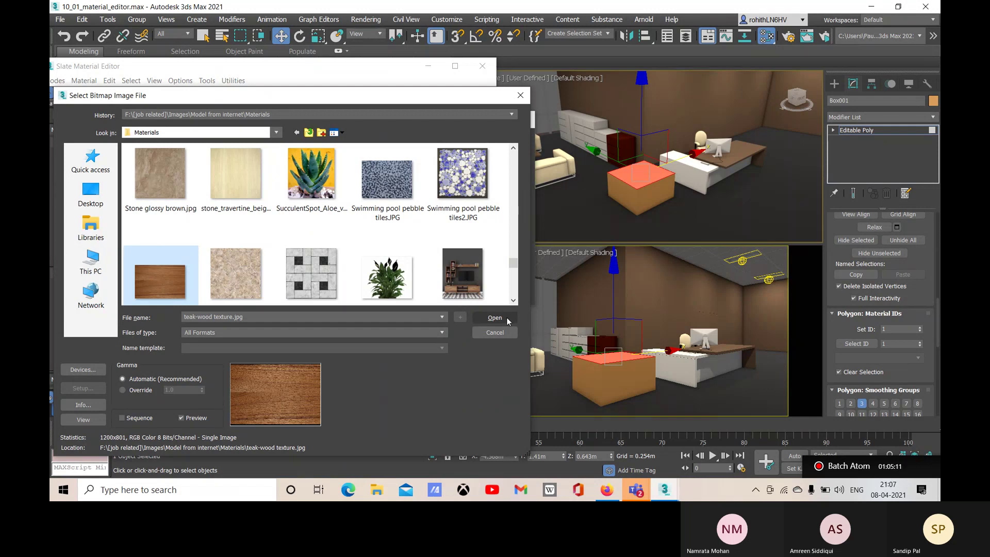
scroll(291, 258, down, 3)
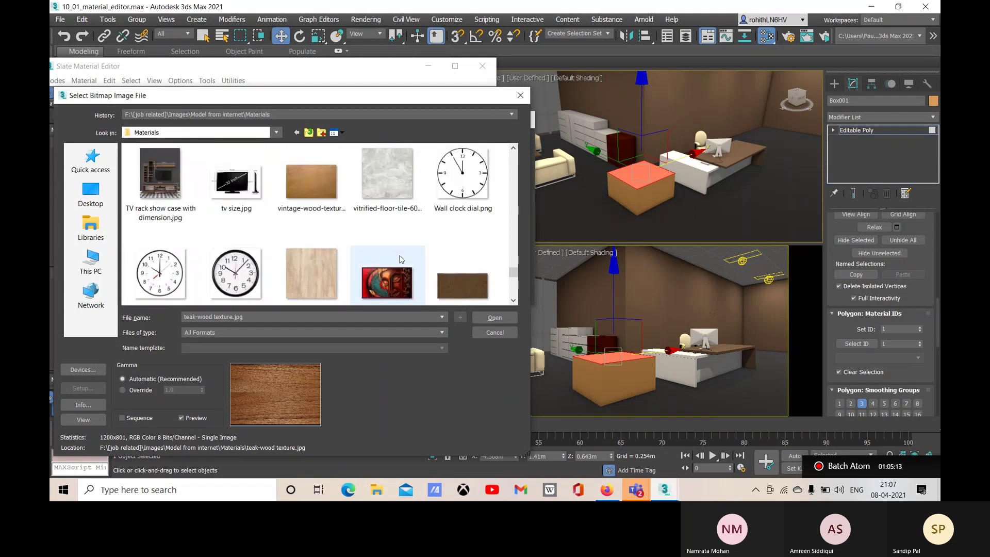
scroll(361, 258, down, 3)
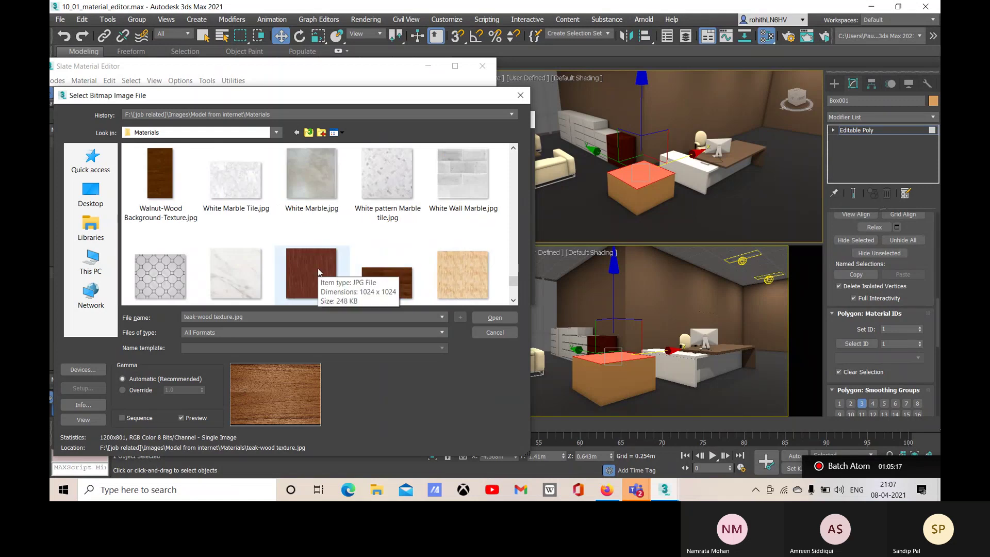
click(318, 268)
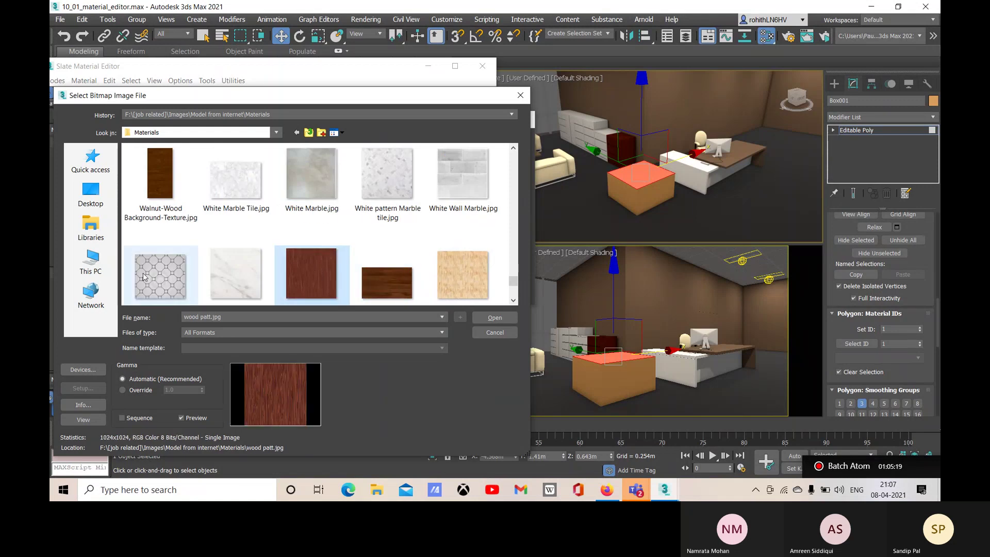
click(159, 178)
click(495, 318)
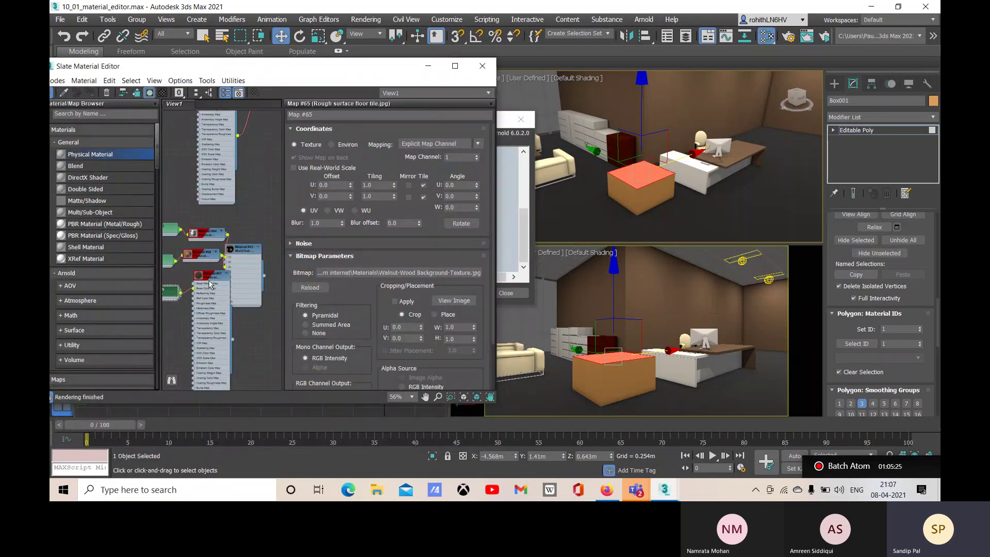
Step: Wire Material #67 into the Multi/Sub material, collapse it, and apply the Multi/Sub material to Box001
drag(210, 283, 189, 272)
drag(212, 329, 225, 281)
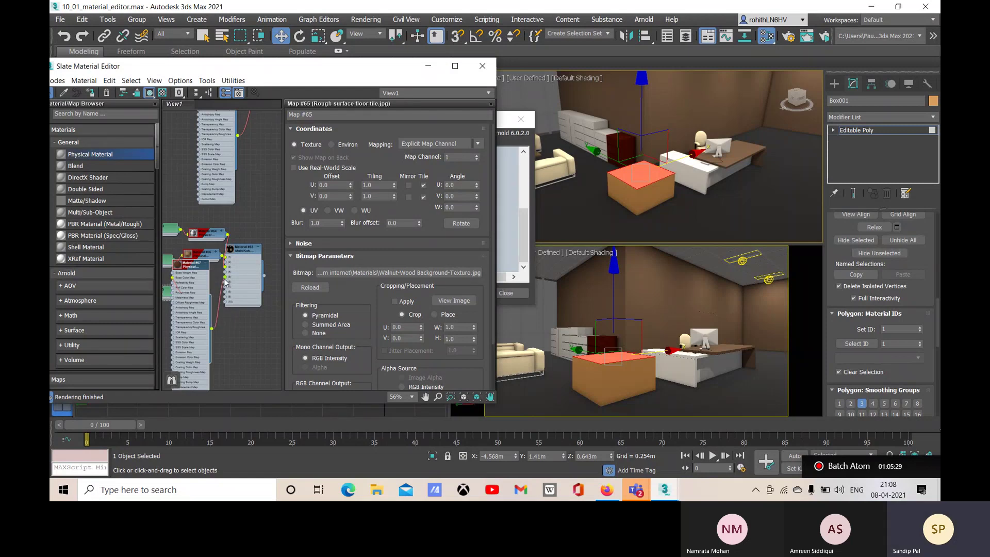
key(h)
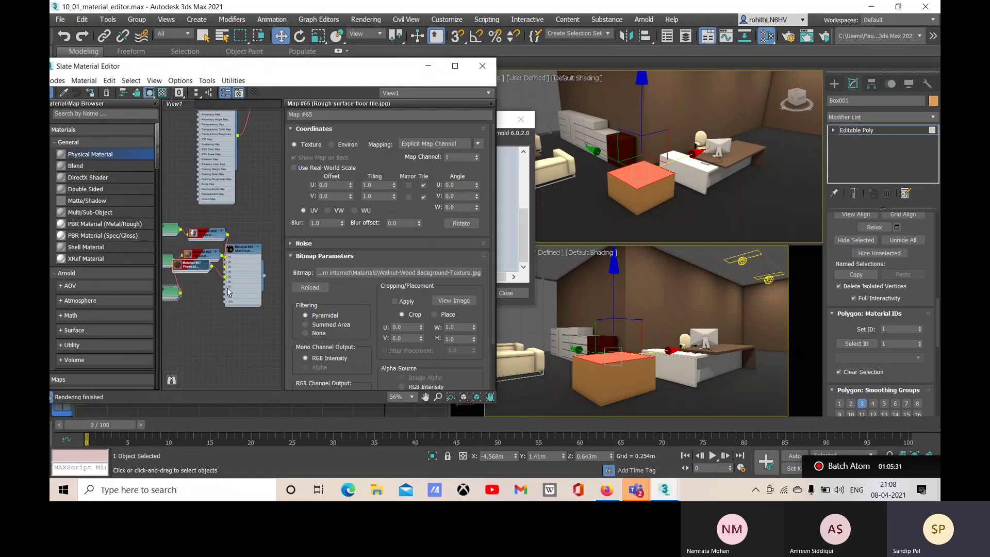
drag(189, 272, 198, 282)
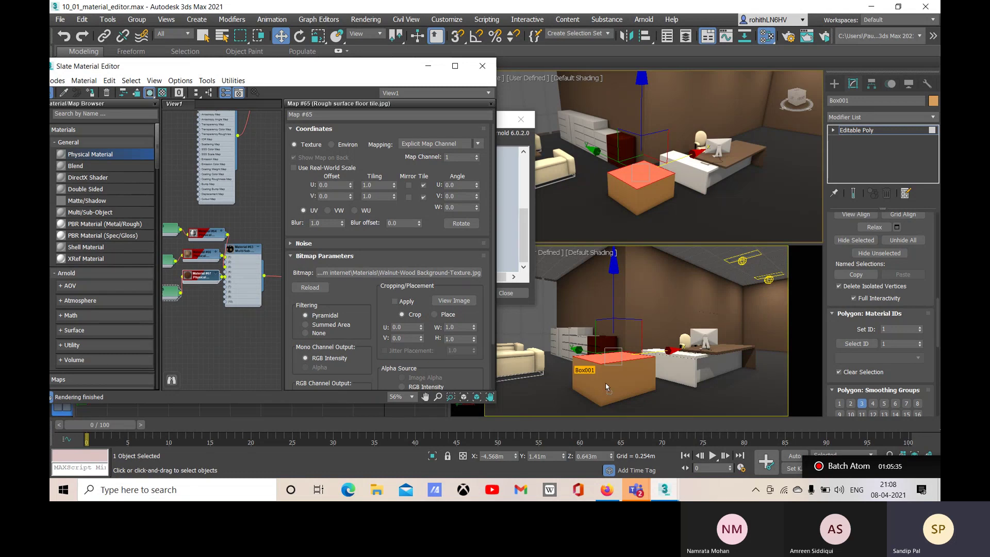
drag(605, 382, 605, 382)
click(662, 401)
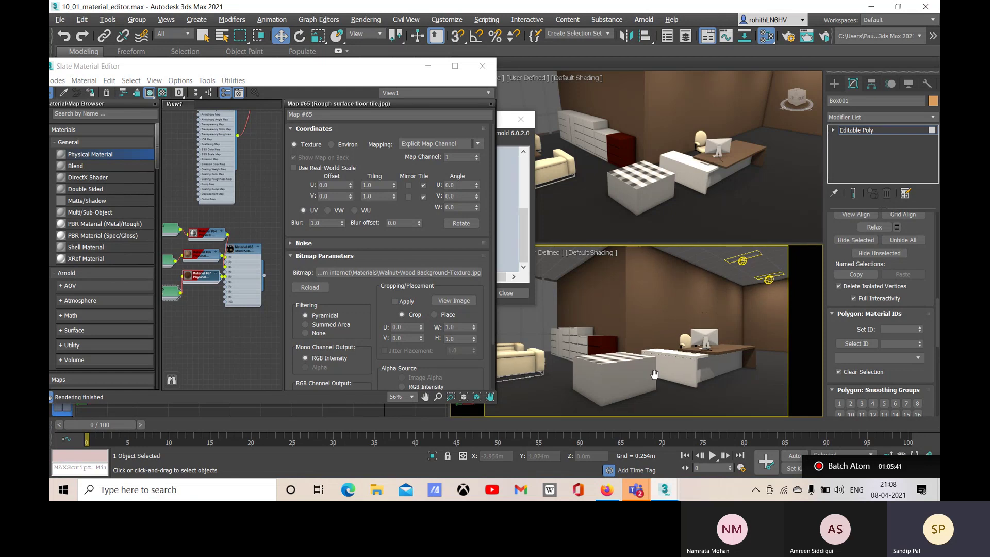
Step: Minimize the Slate editor, close the Arnold Render Message window, and orbit to the box
click(427, 69)
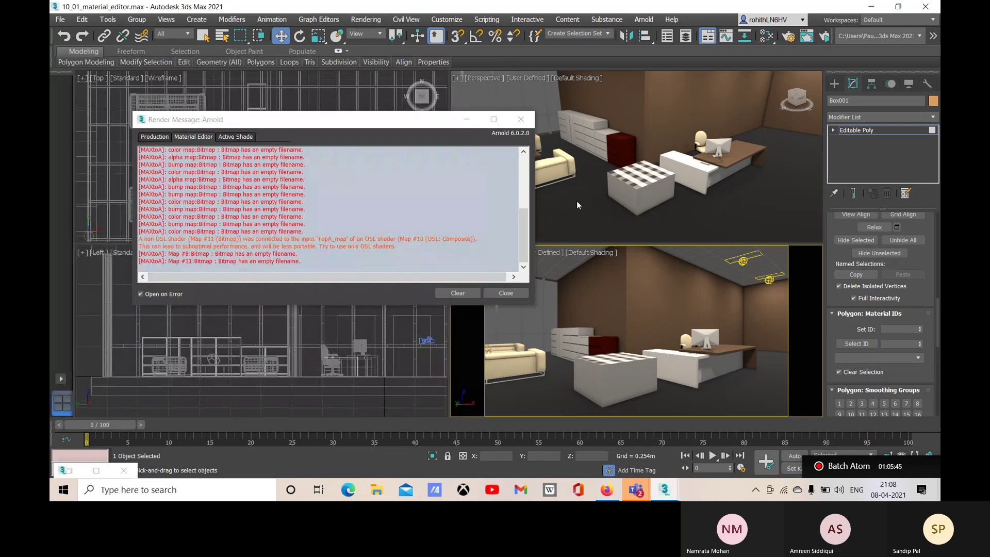
right_click(578, 202)
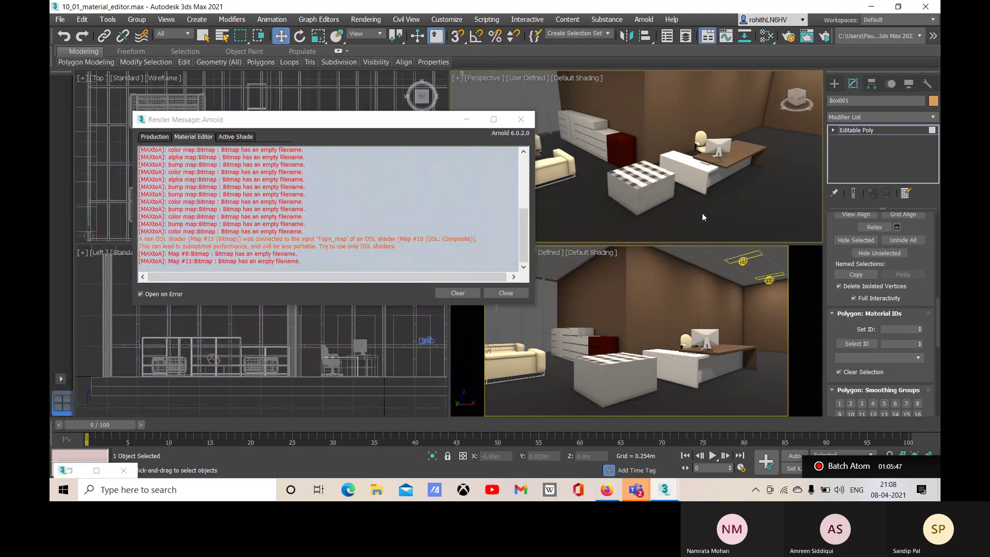
click(503, 294)
alt+middle_drag(609, 222, 655, 192)
scroll(629, 193, up, 6)
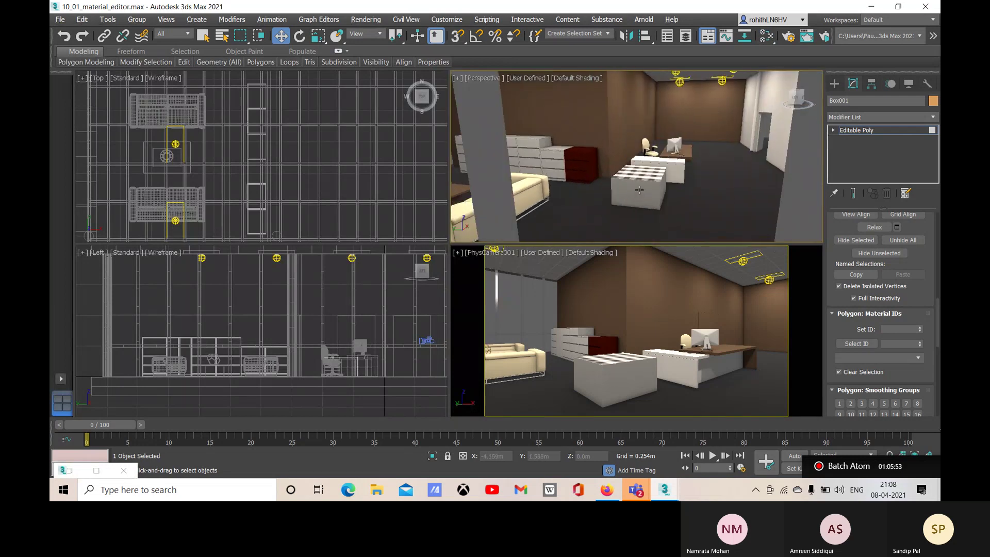
alt+middle_drag(645, 183, 537, 190)
Step: Select the box's side faces to confirm material ID 4, then reopen the Material Editor with M
click(596, 202)
click(695, 205)
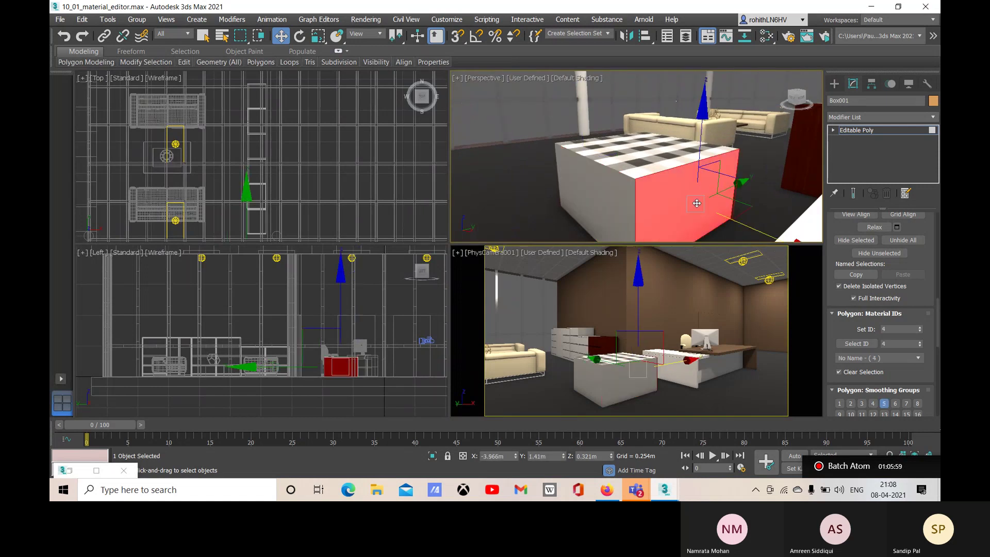
click(608, 206)
click(678, 202)
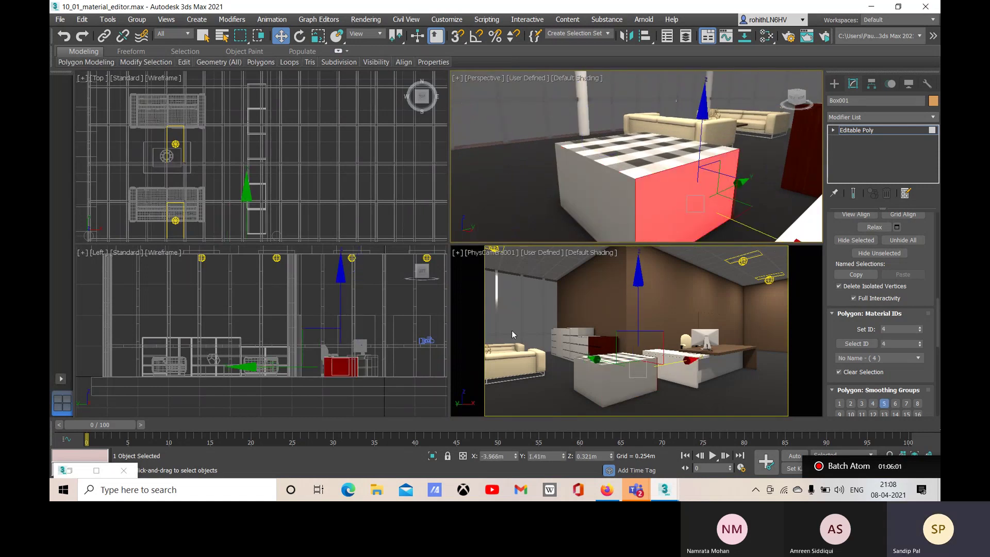
key(m)
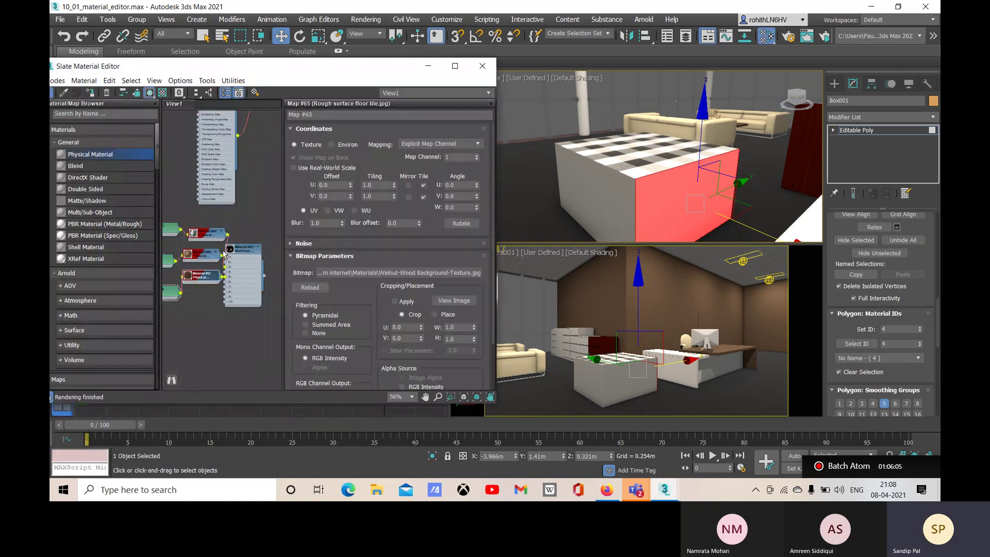
Step: Select the Map #64 floor tile node, reposition it, and try a U tiling of -4.1
scroll(203, 257, up, 3)
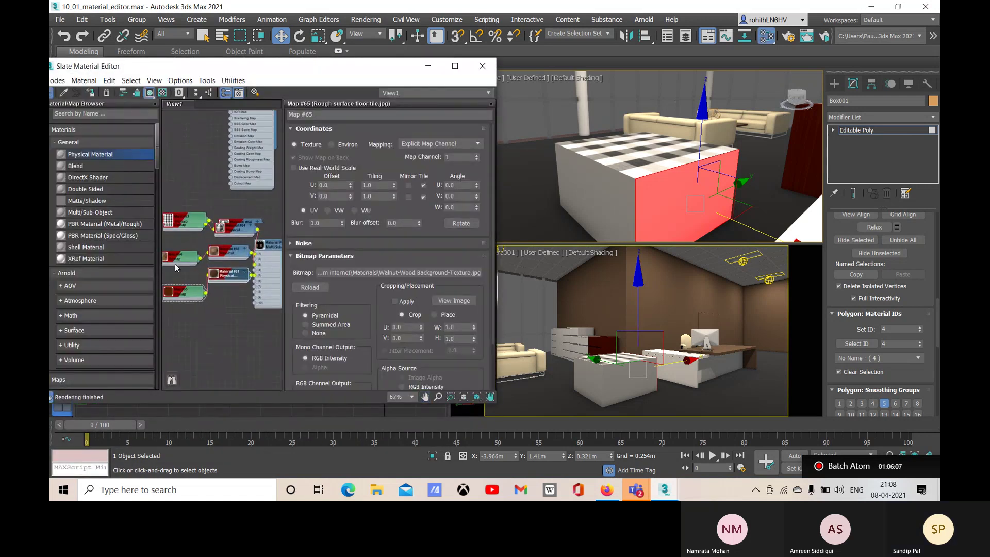
scroll(176, 267, up, 2)
click(210, 248)
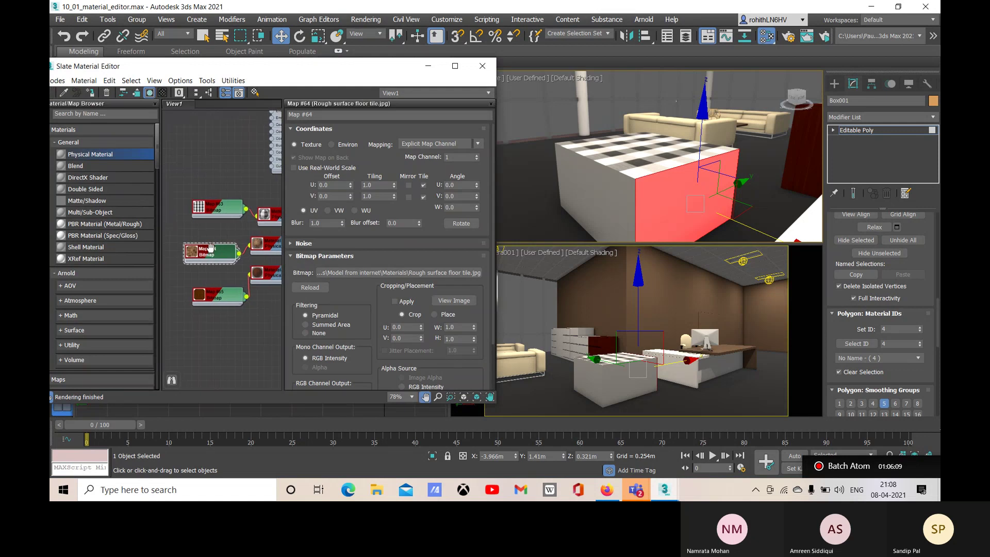
middle_drag(210, 247, 188, 238)
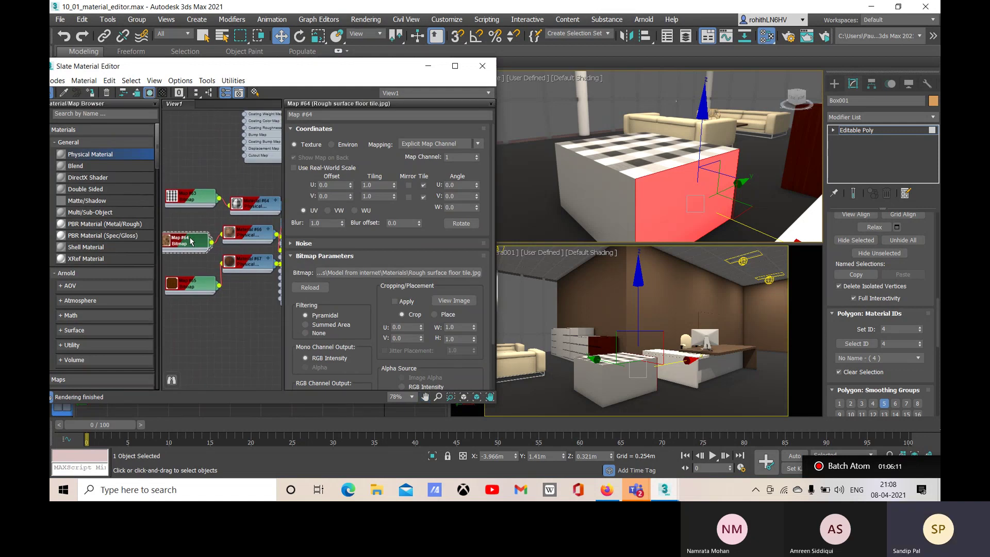
drag(191, 242, 191, 233)
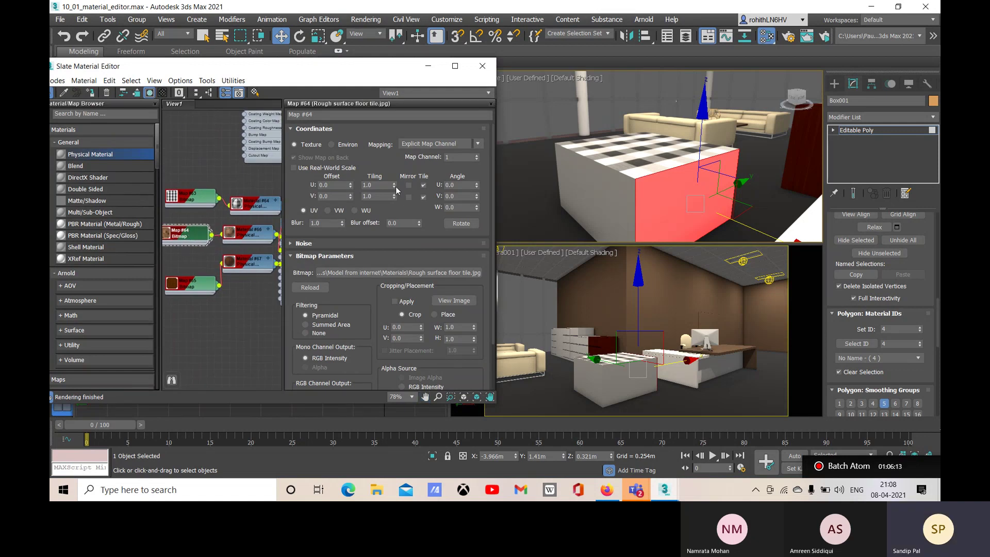
drag(394, 185, 399, 210)
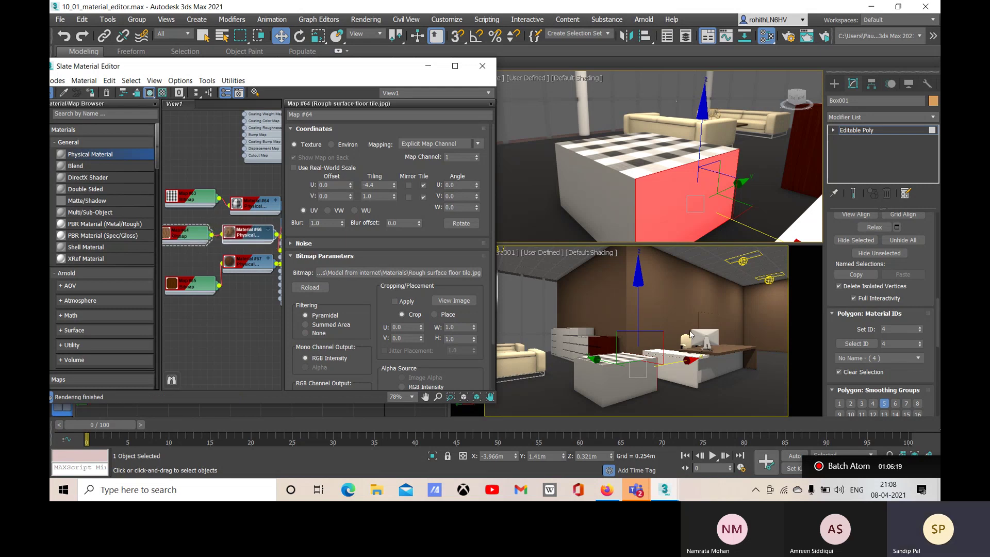
Step: Select the box's left and front polygons to check their material IDs, the front being ID 3
click(610, 215)
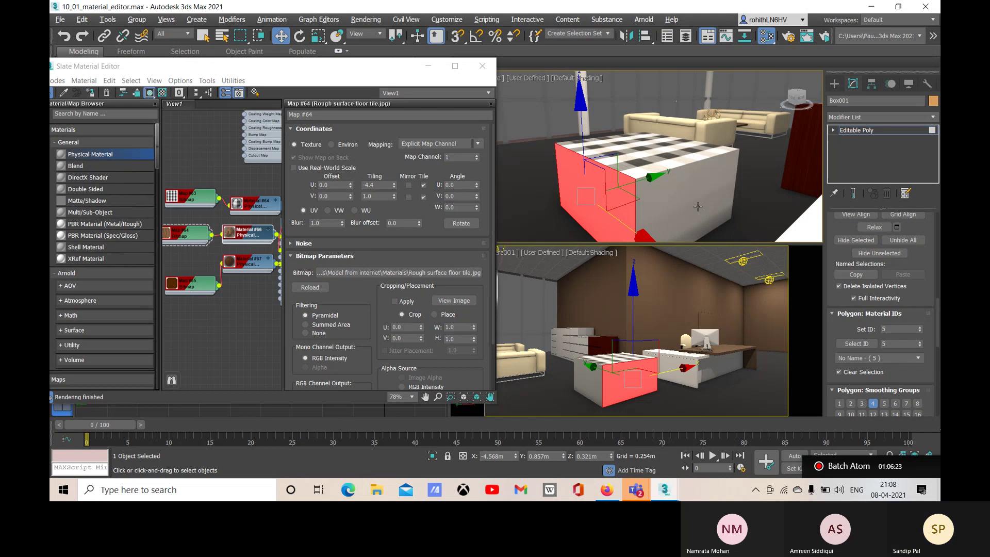
alt+middle_drag(697, 209, 694, 185)
click(695, 185)
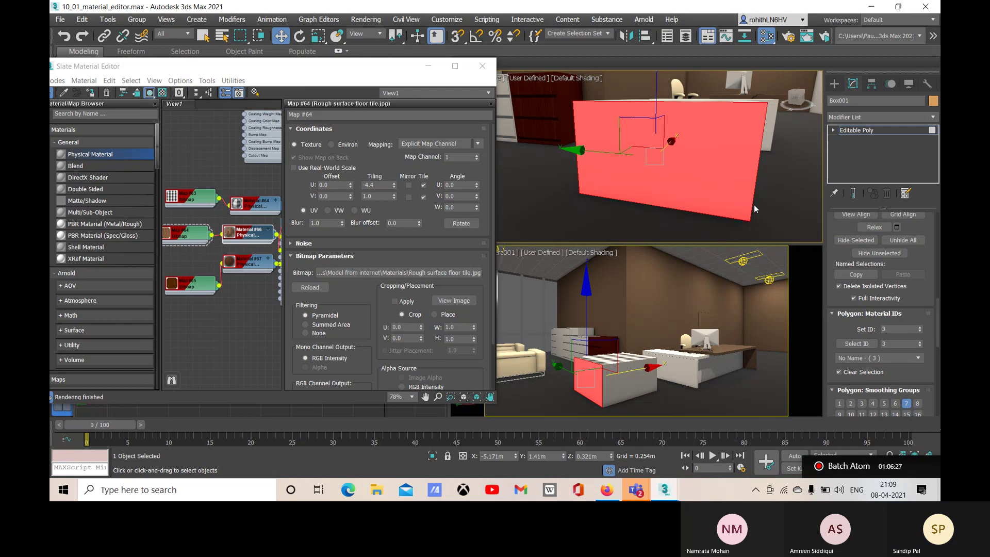
middle_drag(756, 209, 744, 209)
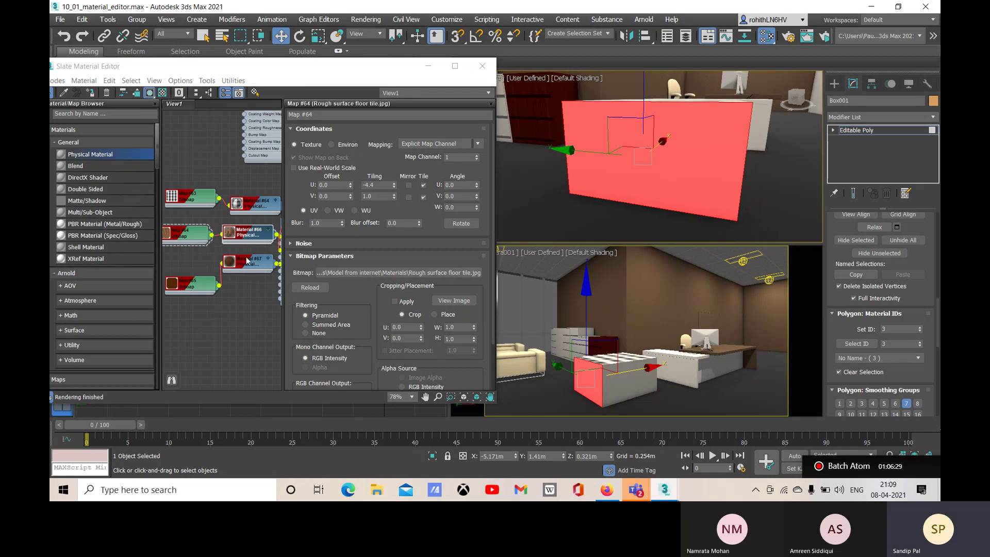
Step: Set Map #64's U tiling to 52.9 and turn off U and V tiling
click(199, 237)
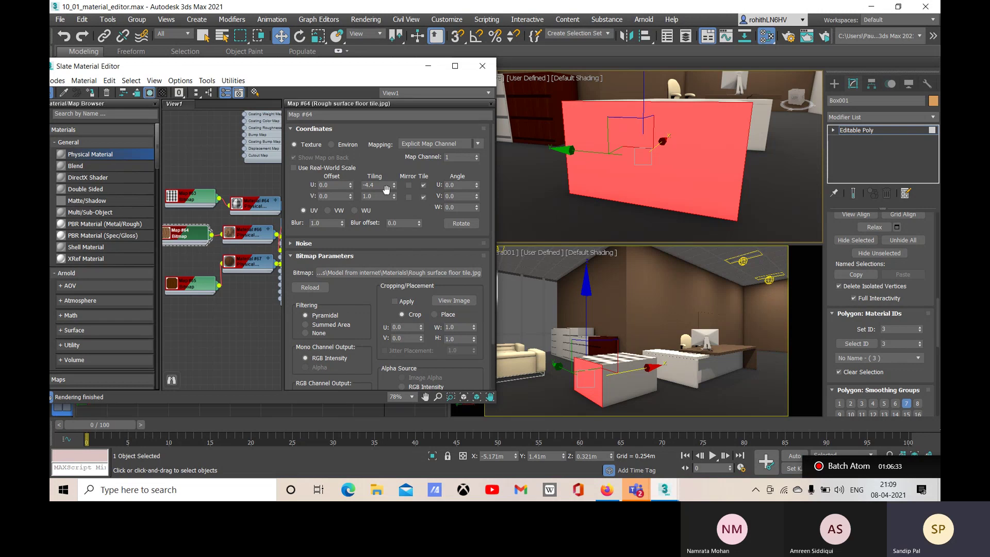
drag(395, 187, 390, 158)
drag(390, 309, 393, 140)
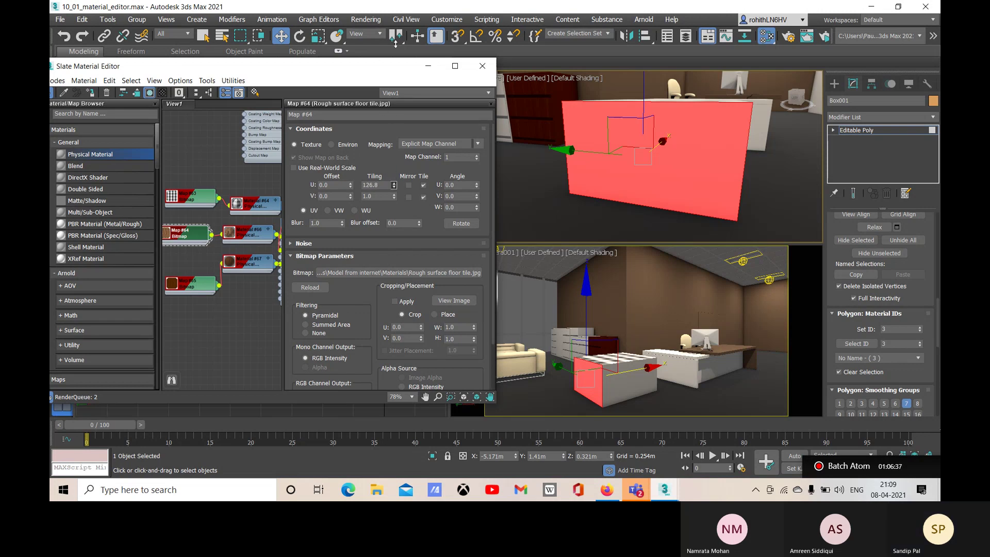
drag(386, 365, 386, 369)
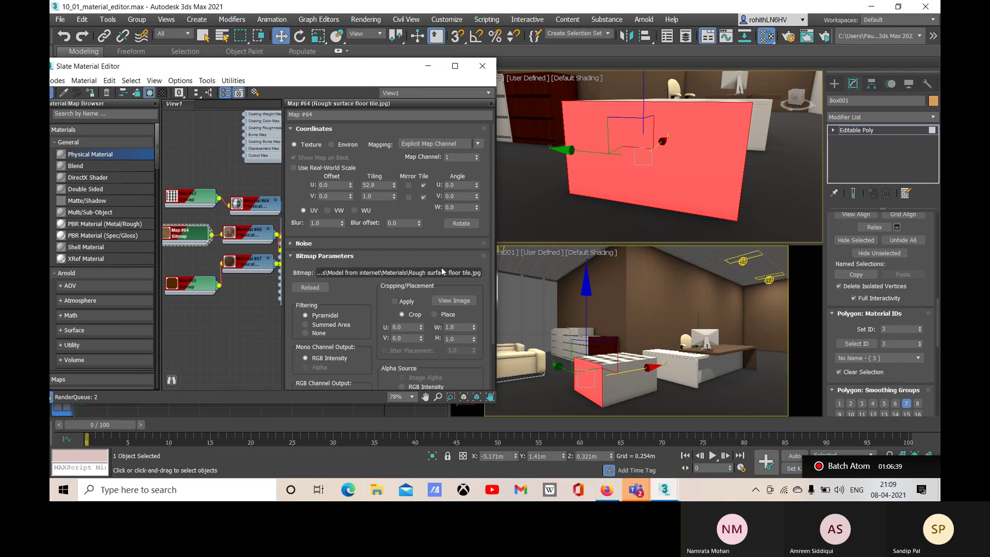
click(424, 185)
click(423, 197)
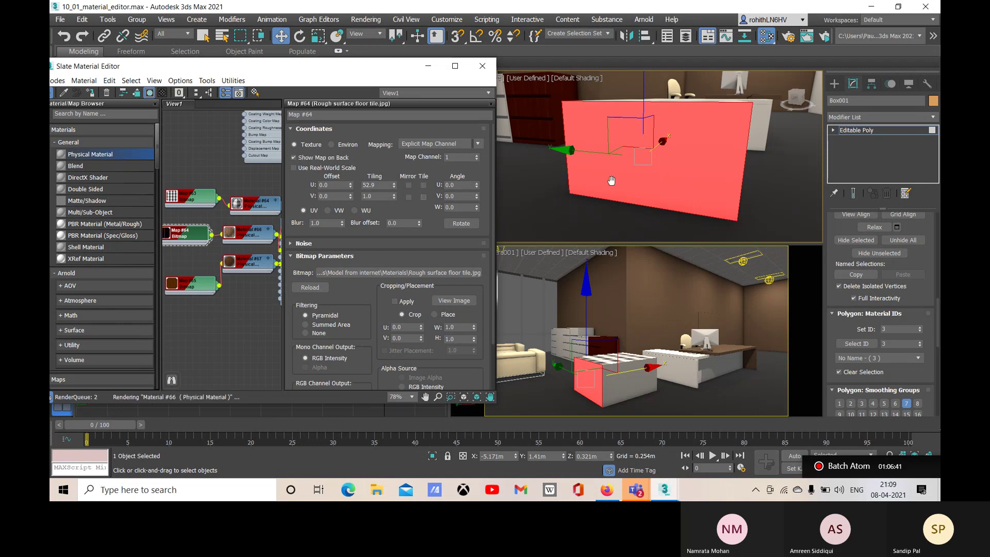
Step: Re-enable U and V tiling on Map #64 at U 19.6 and V 24.2, viewing the box top
click(584, 206)
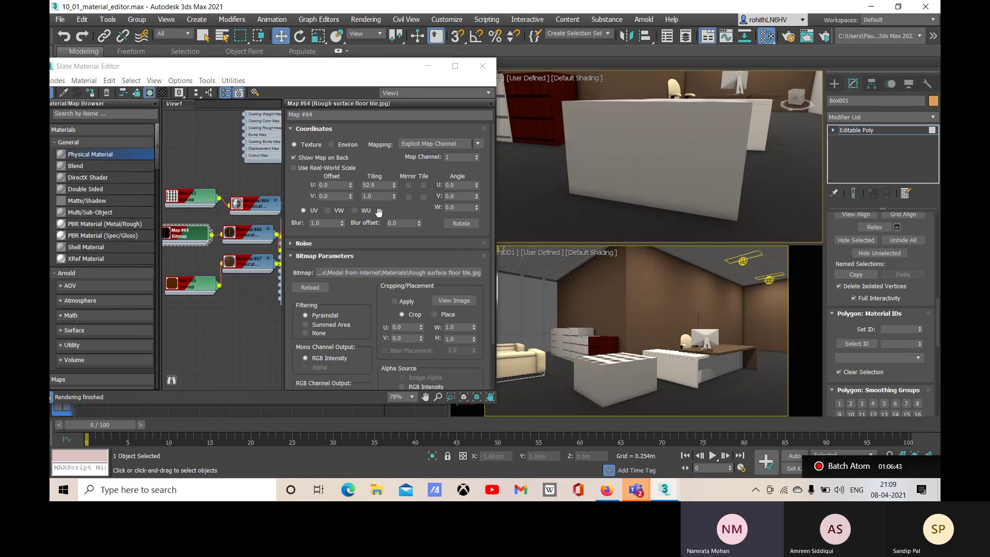
click(424, 185)
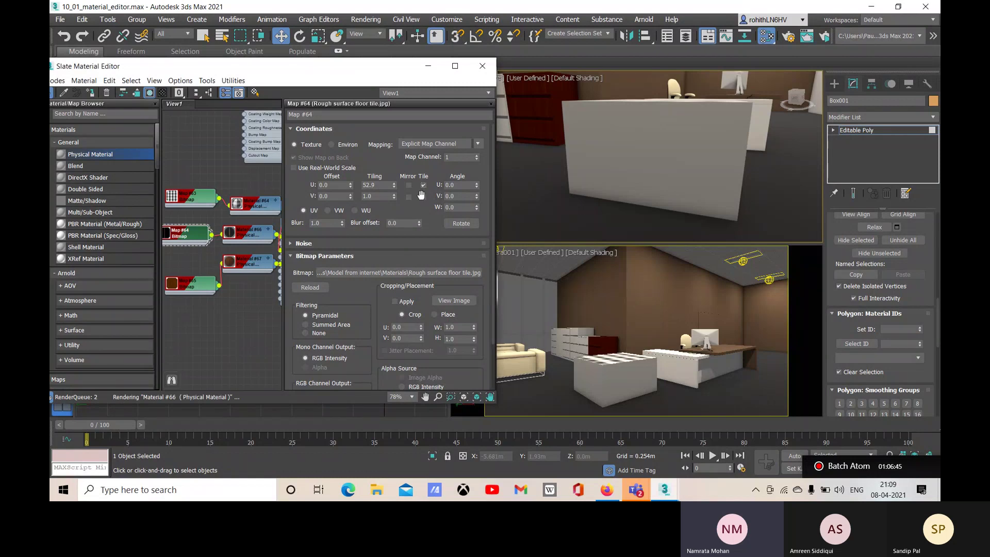
click(423, 197)
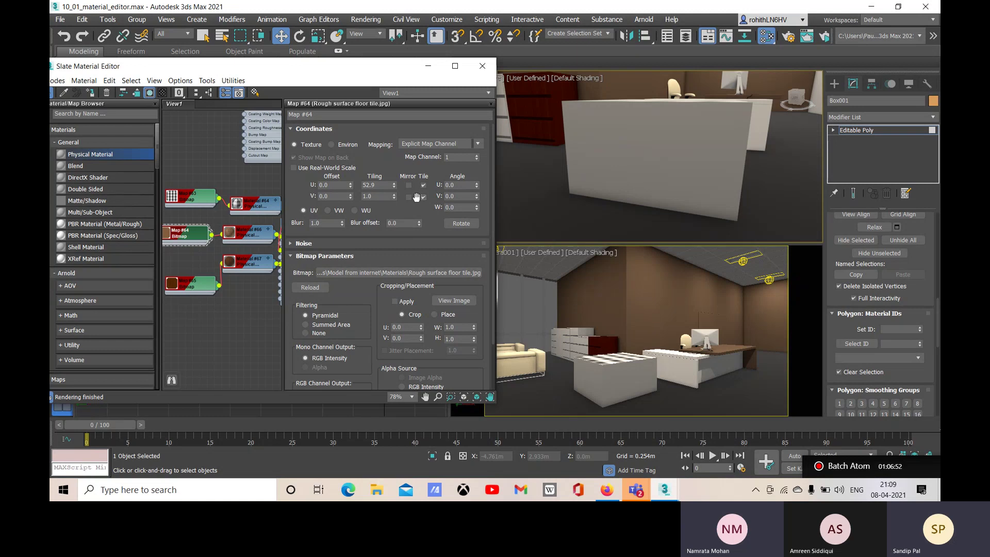
drag(394, 187, 393, 219)
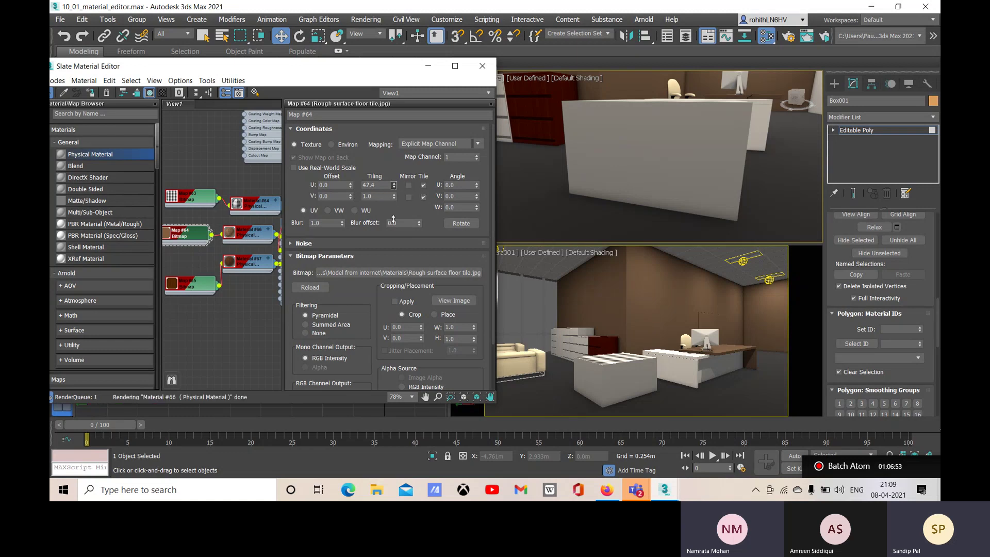
drag(390, 280, 391, 302)
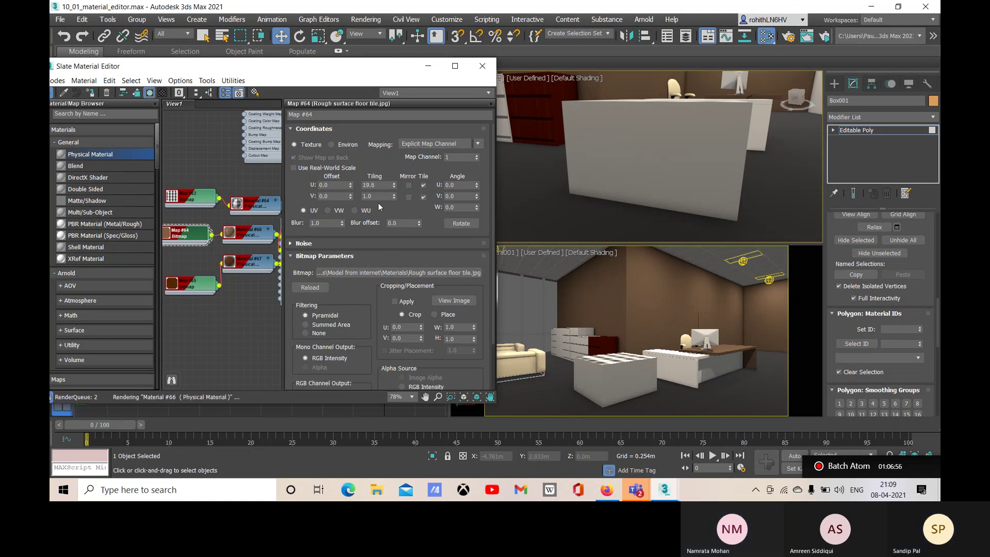
drag(394, 196, 392, 88)
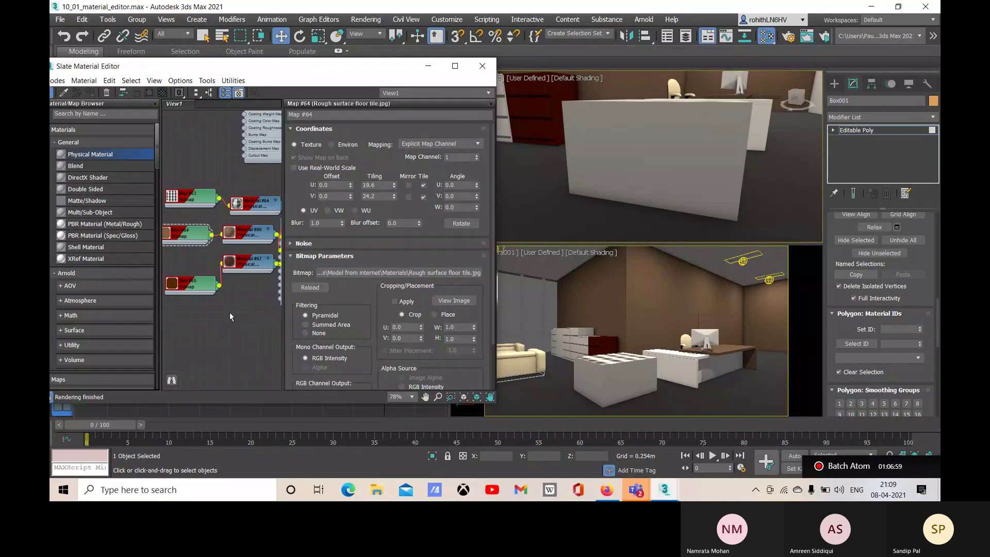
click(580, 205)
mouse_move(598, 219)
alt+middle_down()
mouse_move(575, 222)
mouse_move(601, 215)
alt+middle_up()
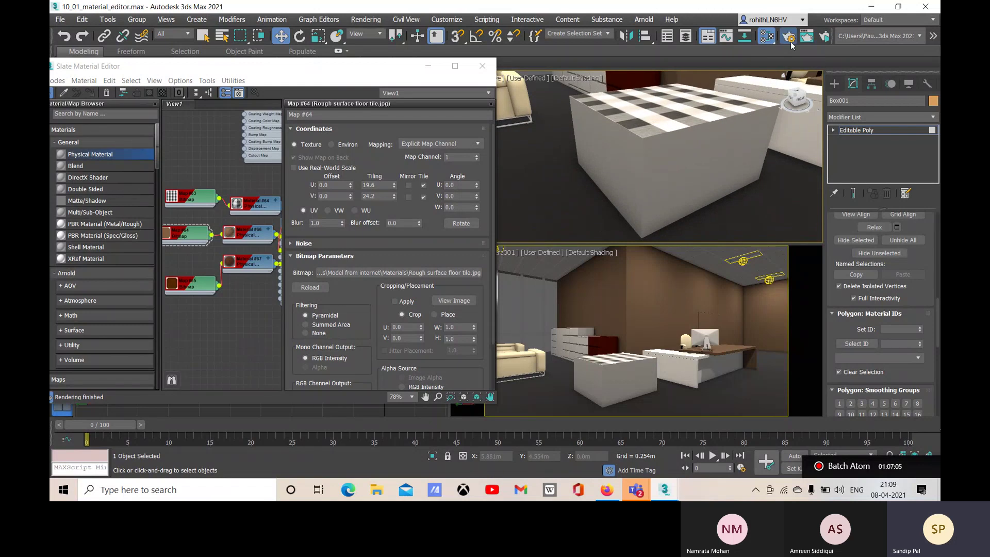
Step: Render the office perspective with Arnold past the missing map files, then close the result
key(F10)
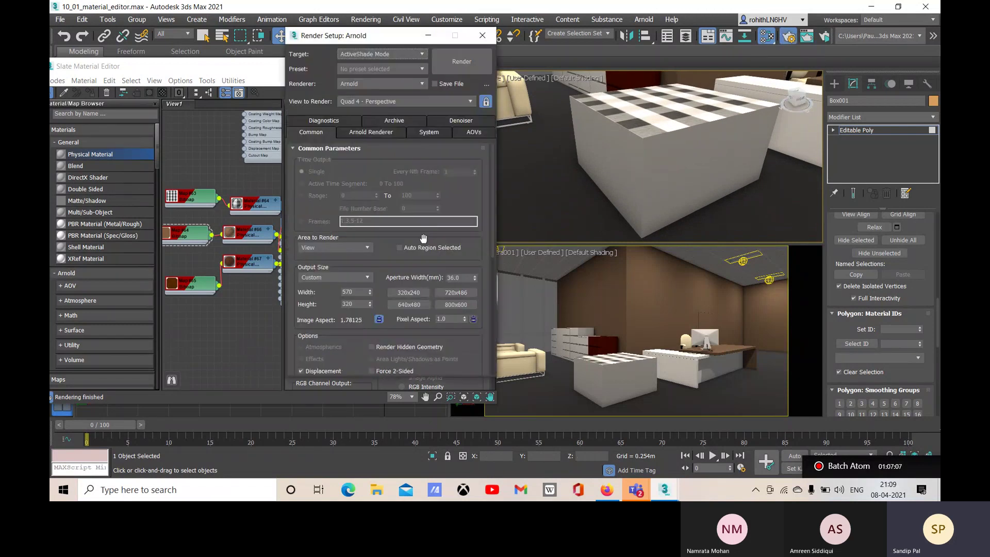
click(454, 63)
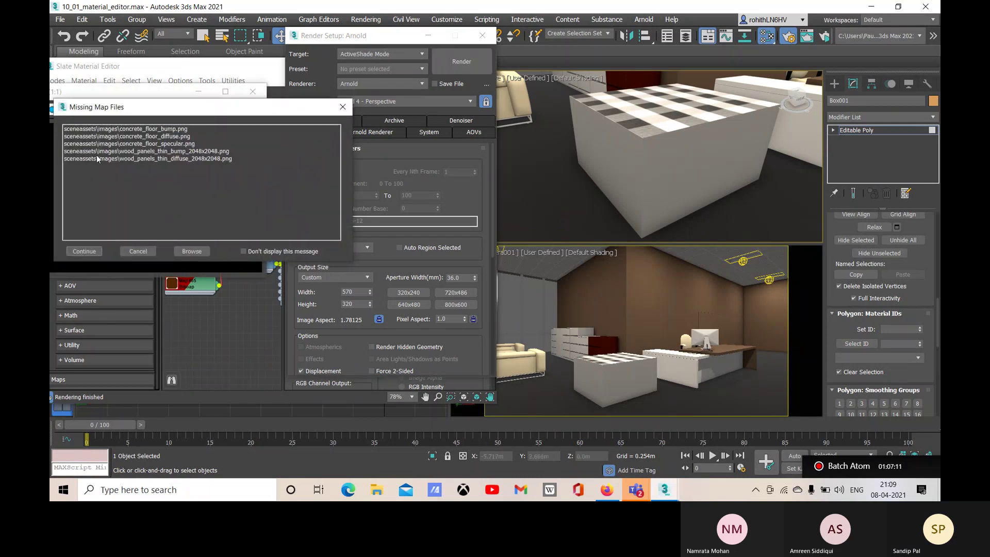
click(99, 130)
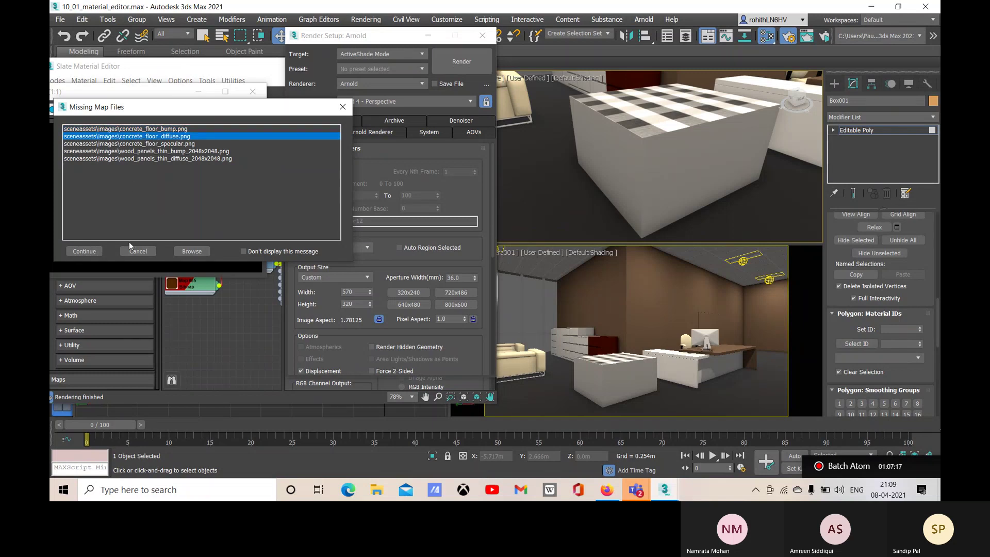
click(87, 252)
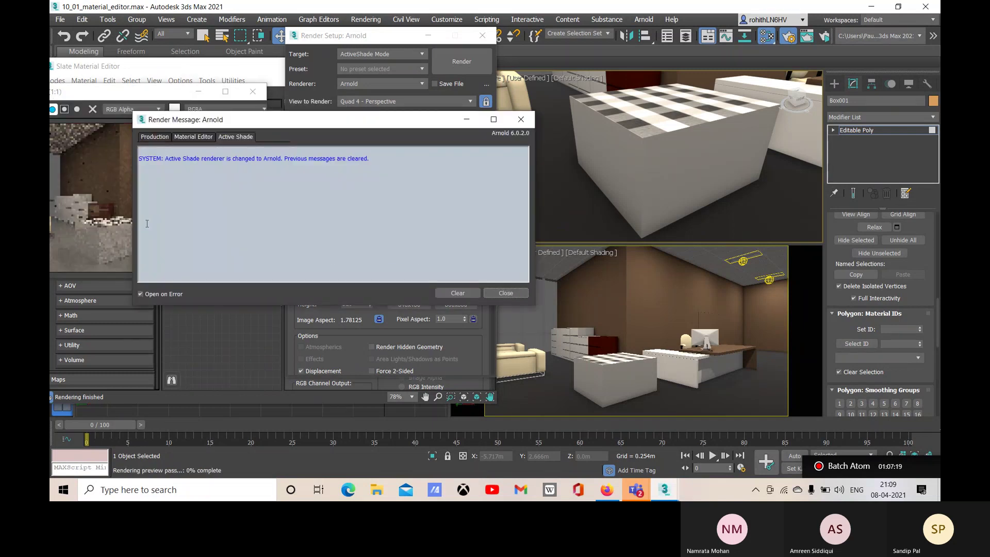
click(506, 293)
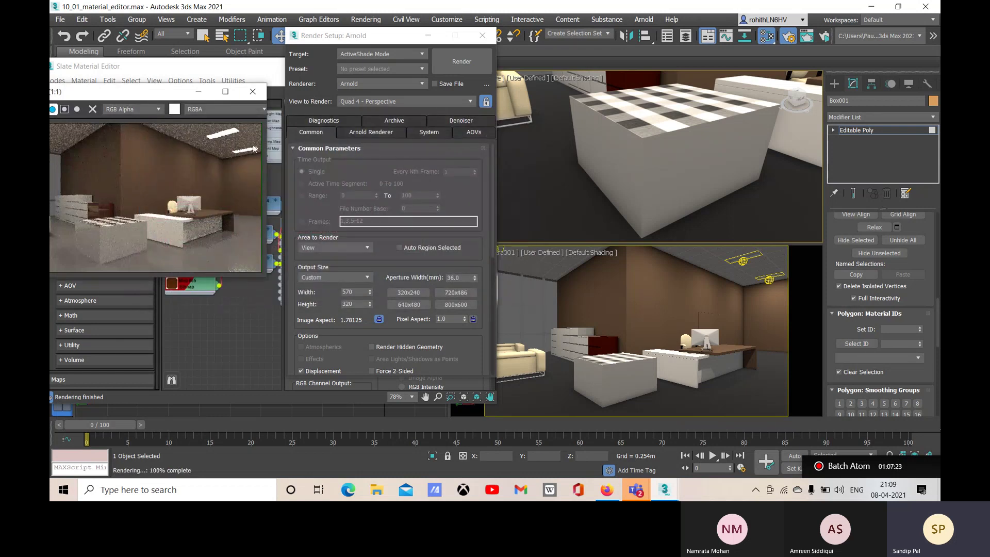
click(253, 92)
Step: Delete the Walnut-Wood Map #65 node from the Slate graph, leaving Map #64 selected
double_click(191, 236)
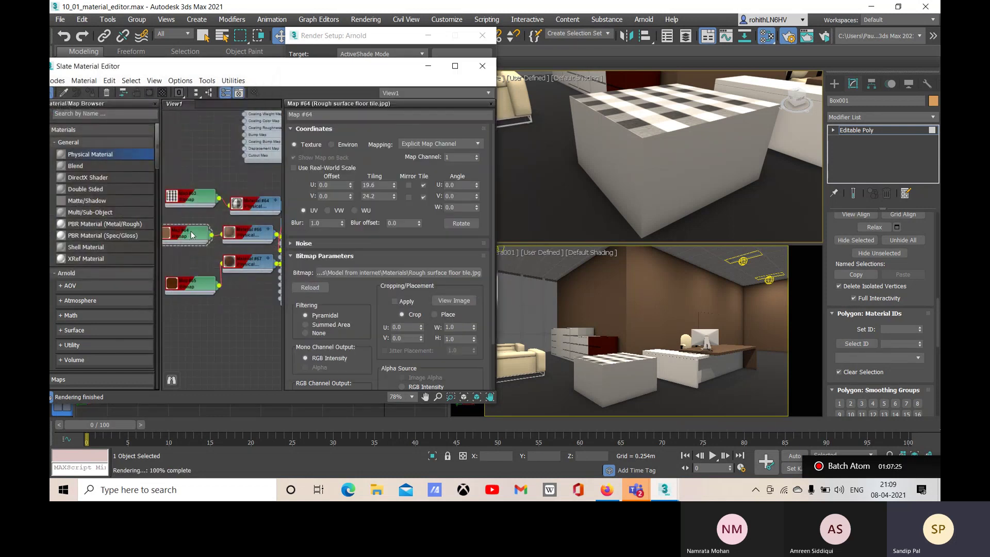
drag(202, 237, 178, 234)
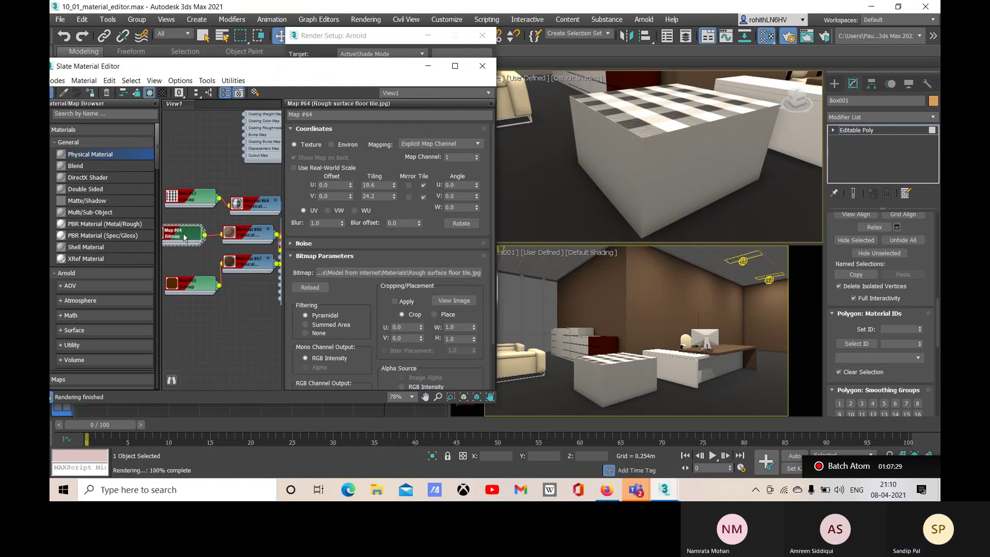
click(189, 290)
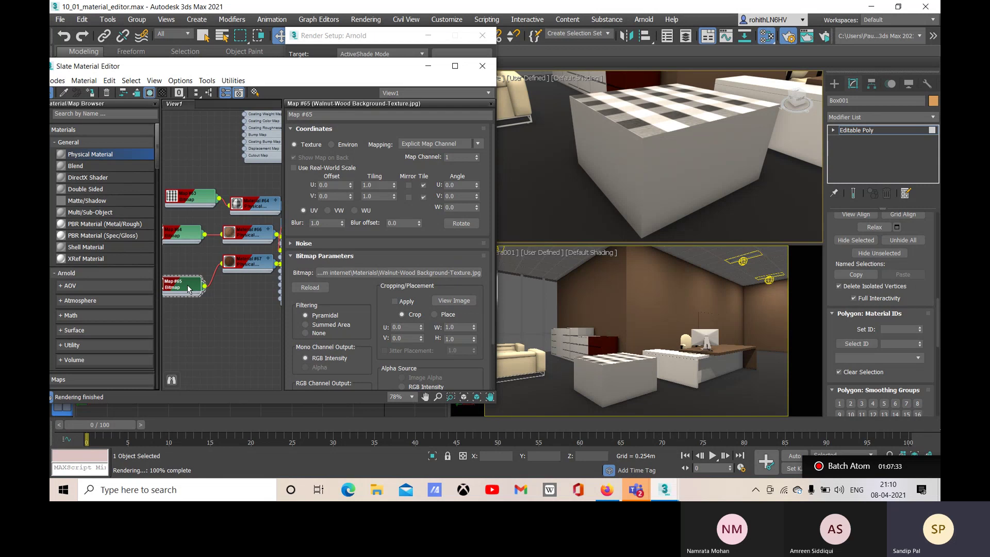
key(Delete)
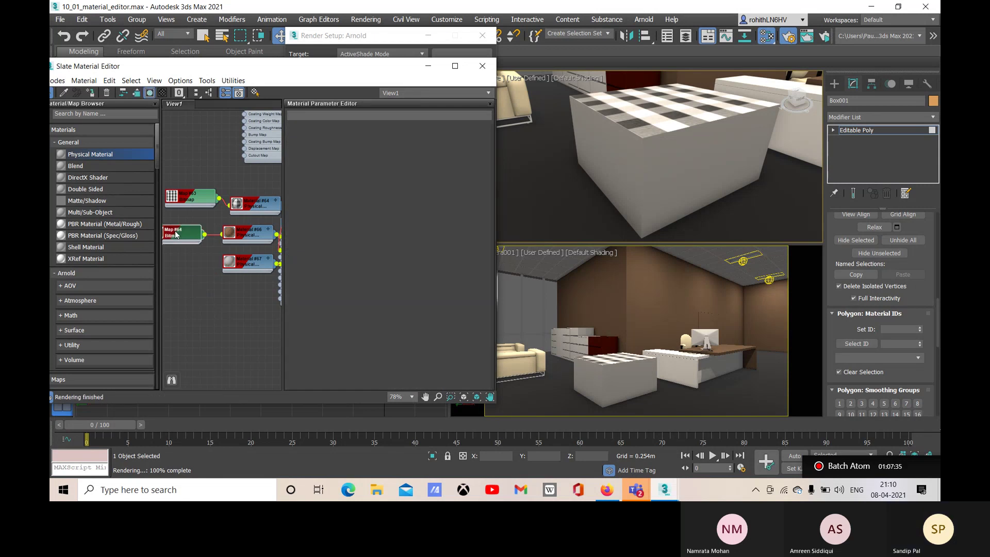
click(176, 235)
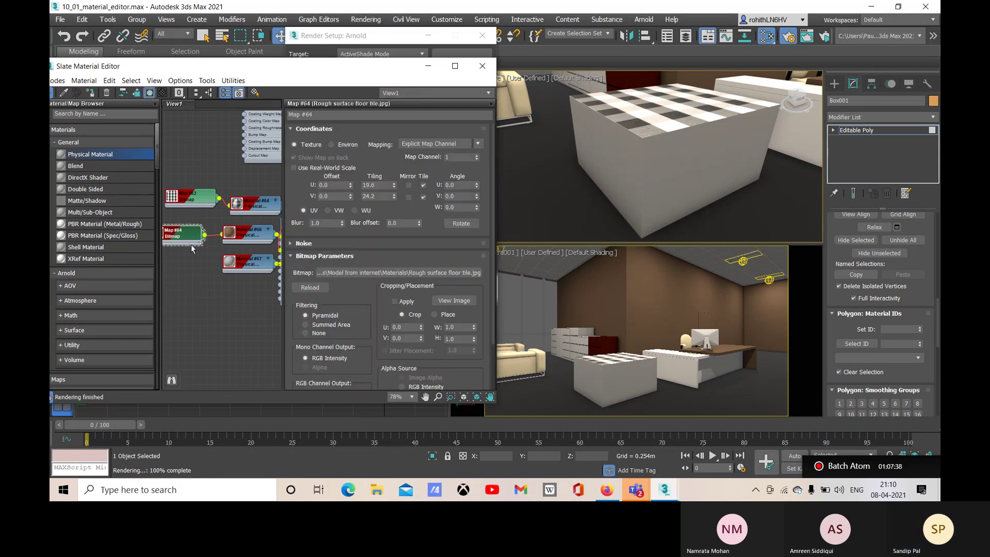
Step: Load the Blossom Marble Tile.jpg image into the floor tile map
click(412, 274)
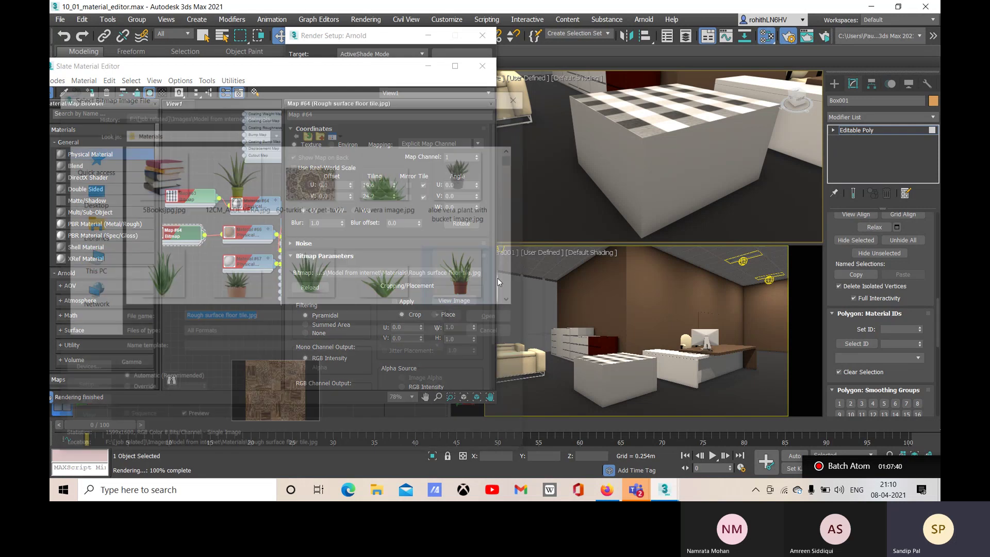
scroll(489, 216, down, 2)
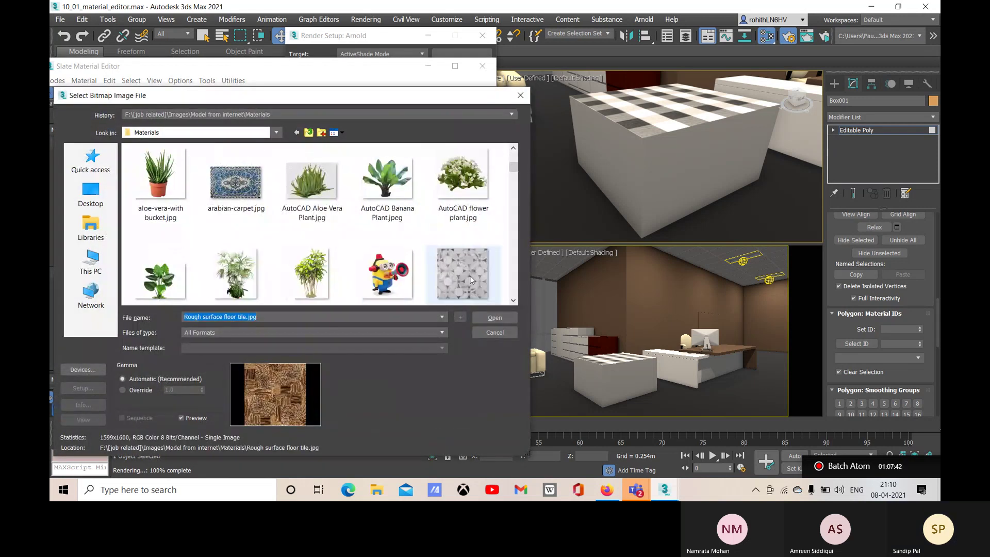
click(469, 275)
click(485, 320)
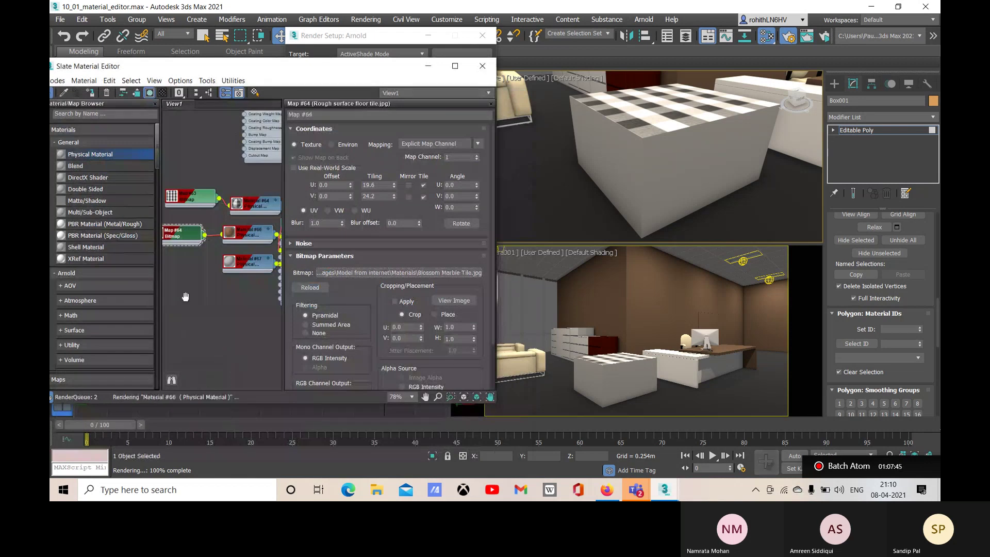
Step: Copy the marble map node, then load the teal Dinning Chair Fabric.jpg into the original map
drag(196, 240, 193, 274)
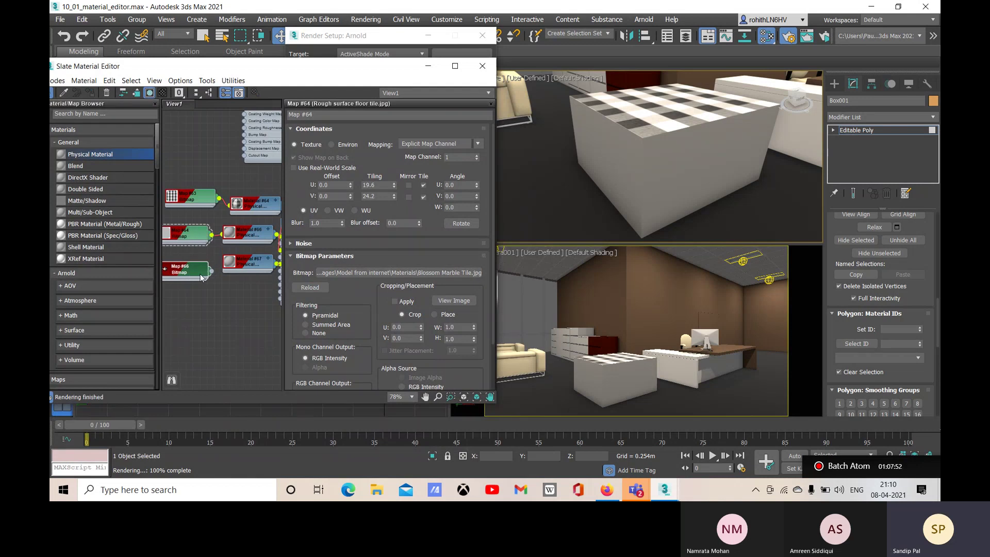
click(420, 273)
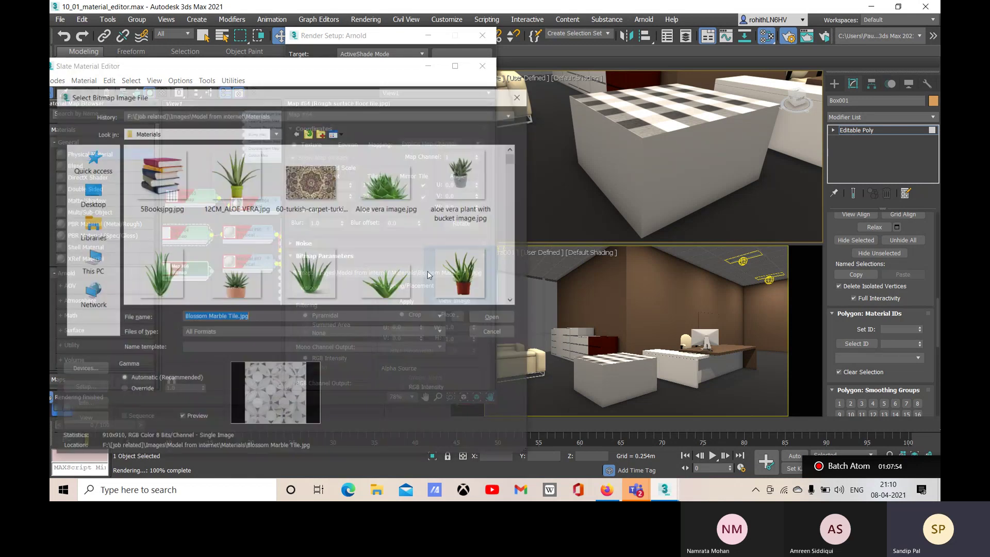
scroll(315, 256, down, 6)
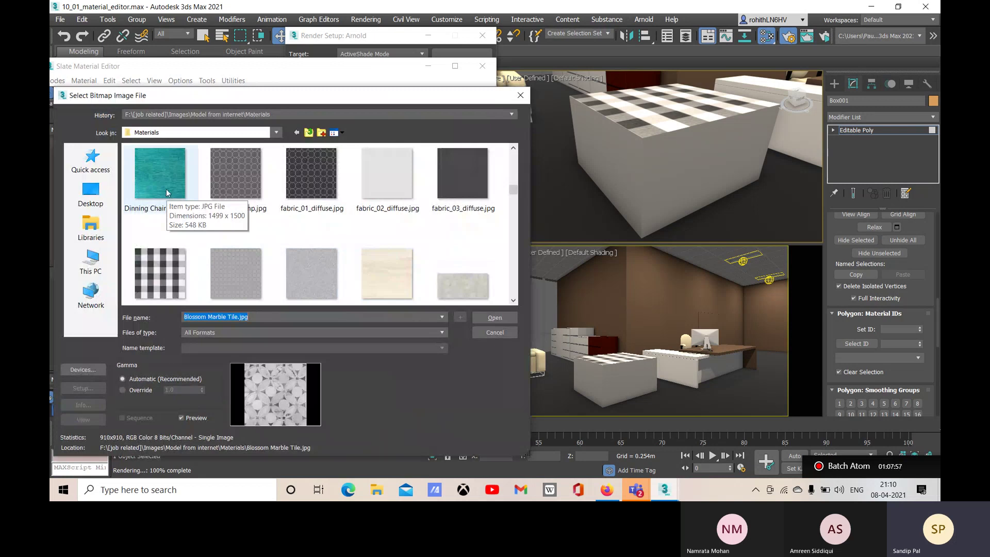
click(166, 187)
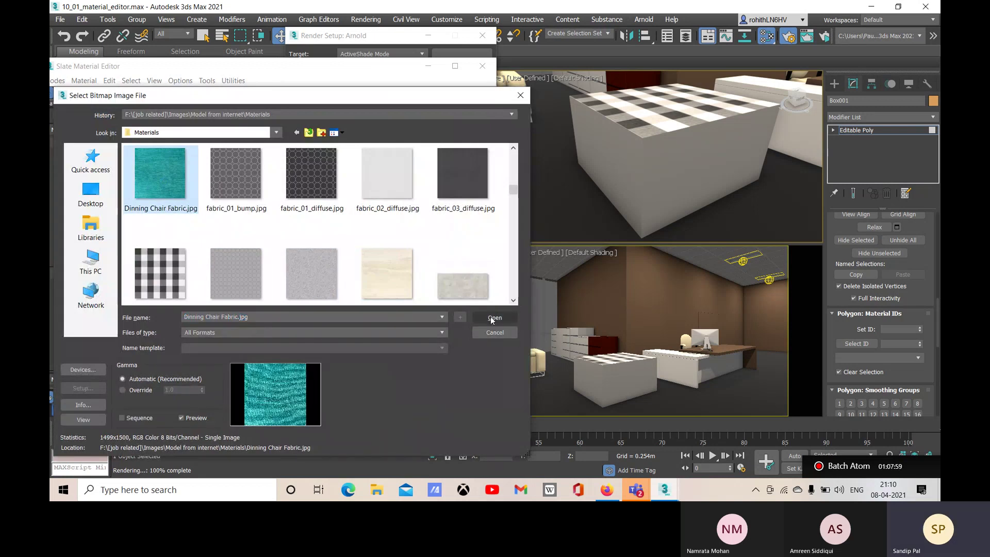
click(490, 318)
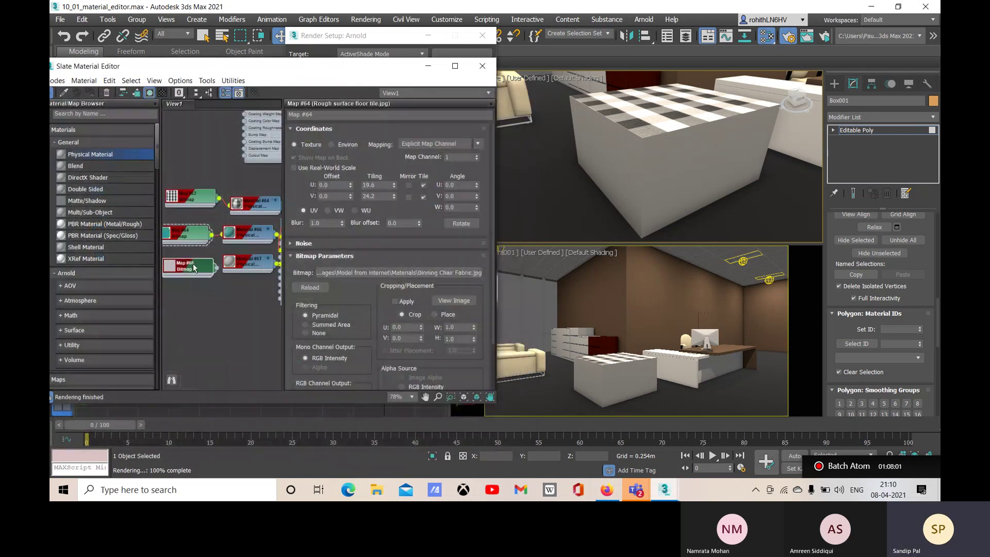
drag(194, 268, 194, 264)
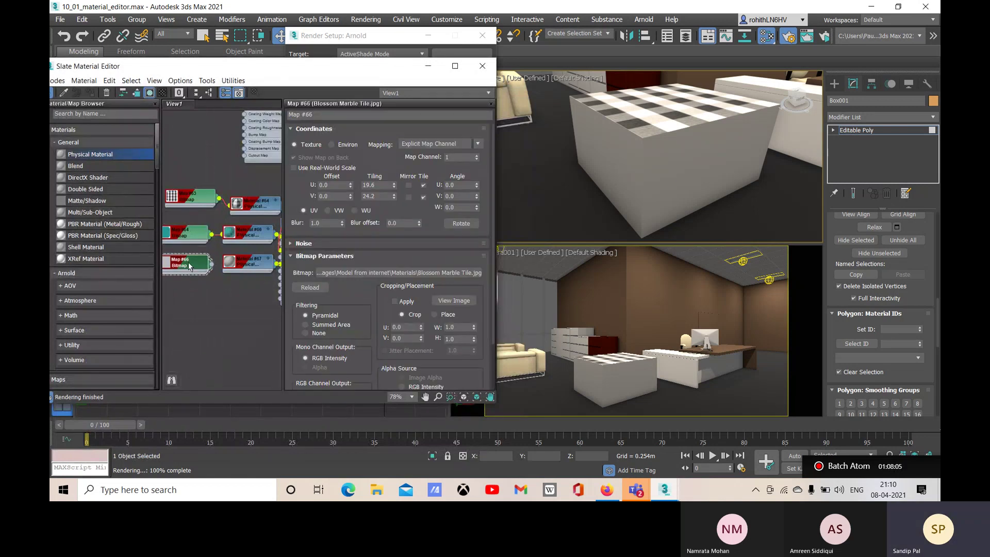
Step: Pick wood text.jpg from the Materials folder as Map #66's bitmap
click(334, 274)
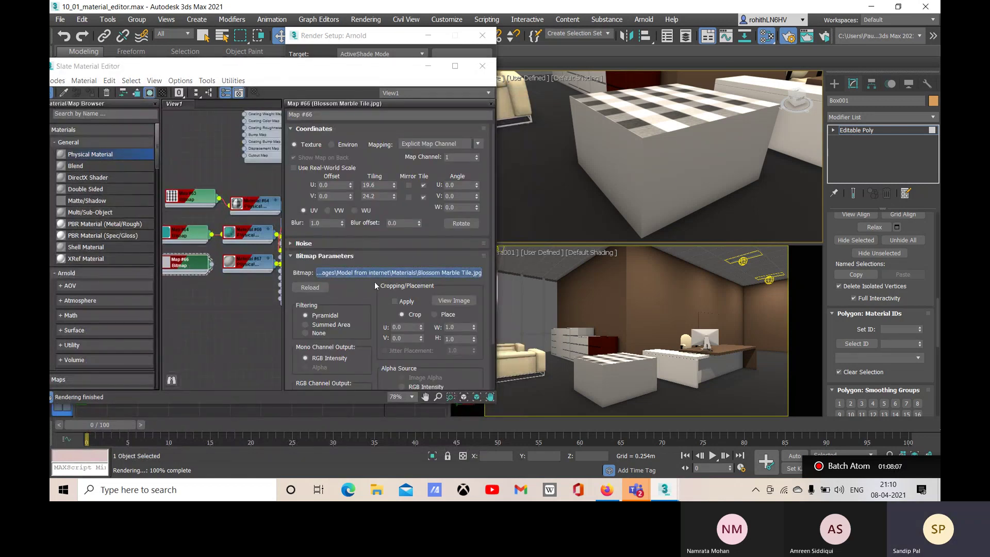
scroll(321, 281, down, 10)
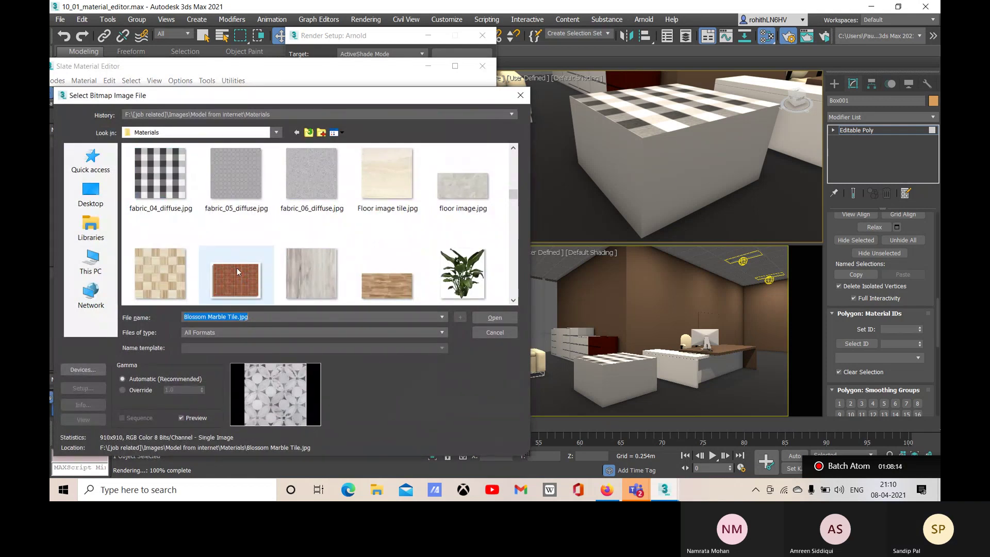
scroll(343, 237, down, 2)
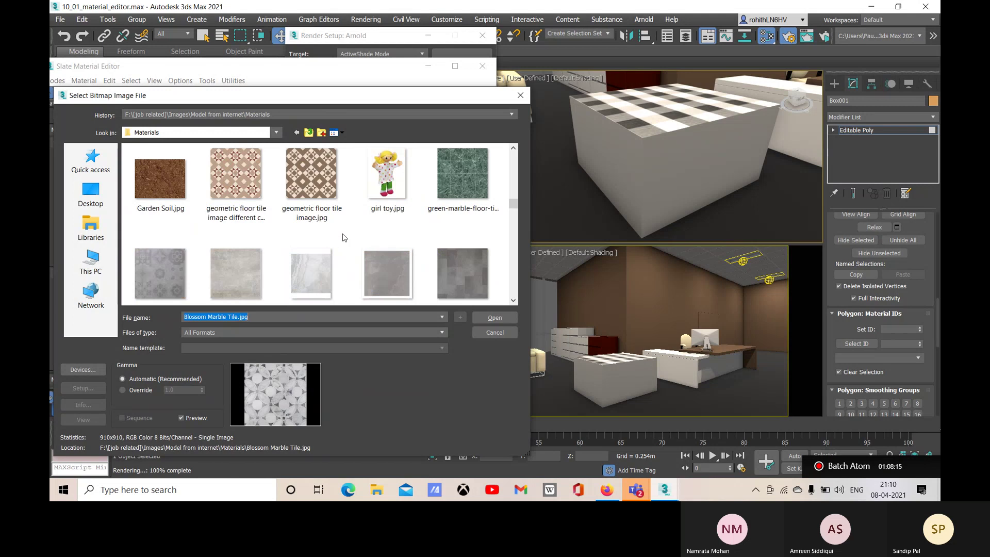
scroll(344, 237, down, 1)
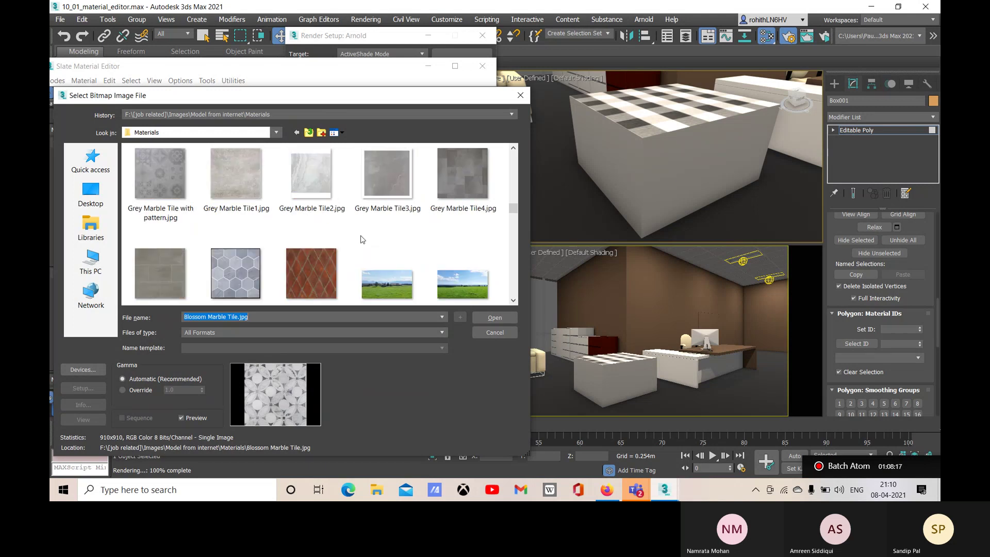
scroll(396, 242, down, 6)
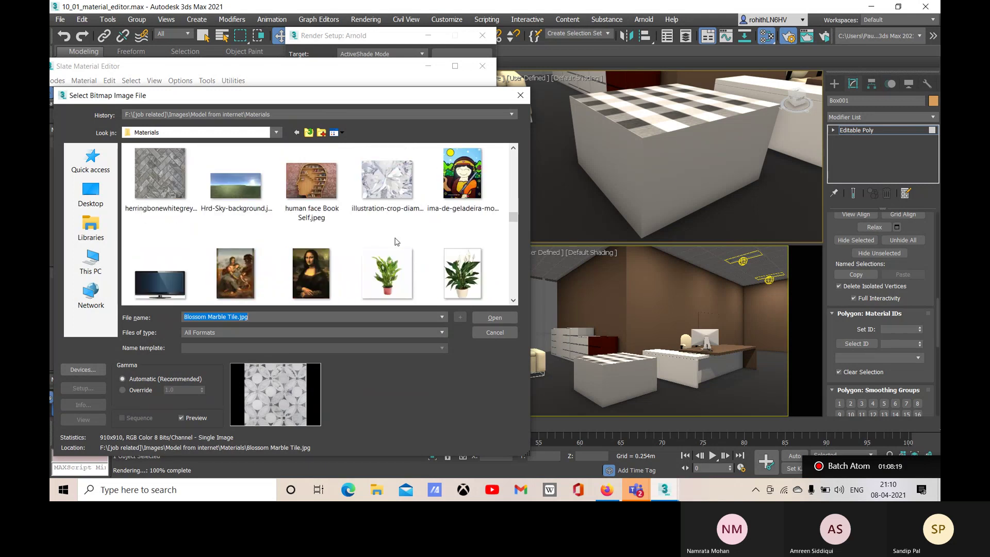
scroll(396, 242, down, 1)
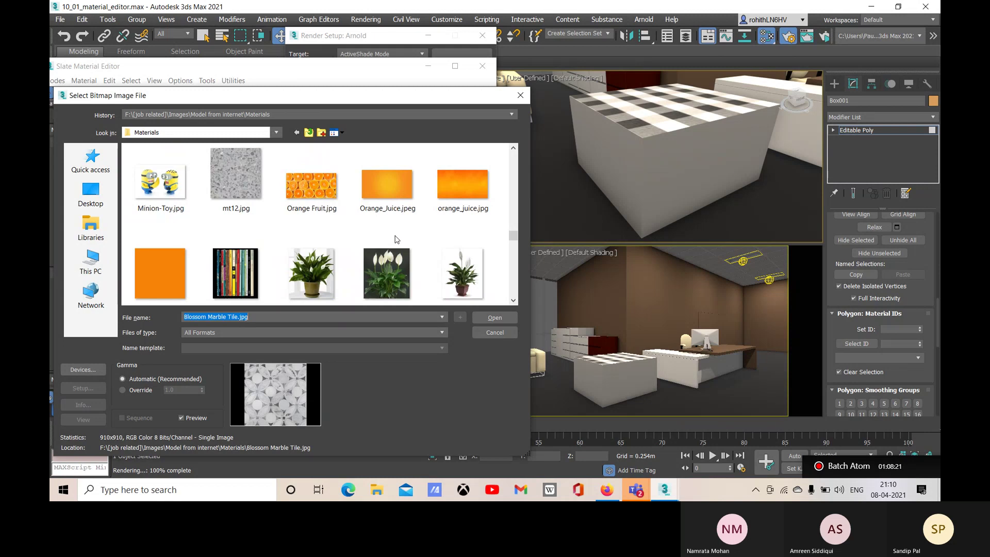
scroll(396, 238, down, 2)
scroll(396, 238, down, 1)
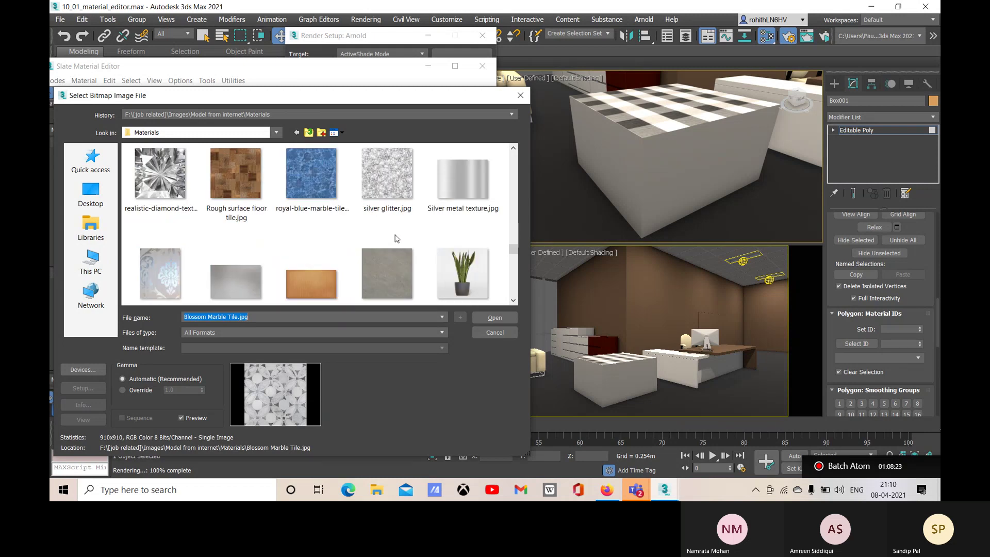
scroll(396, 238, down, 2)
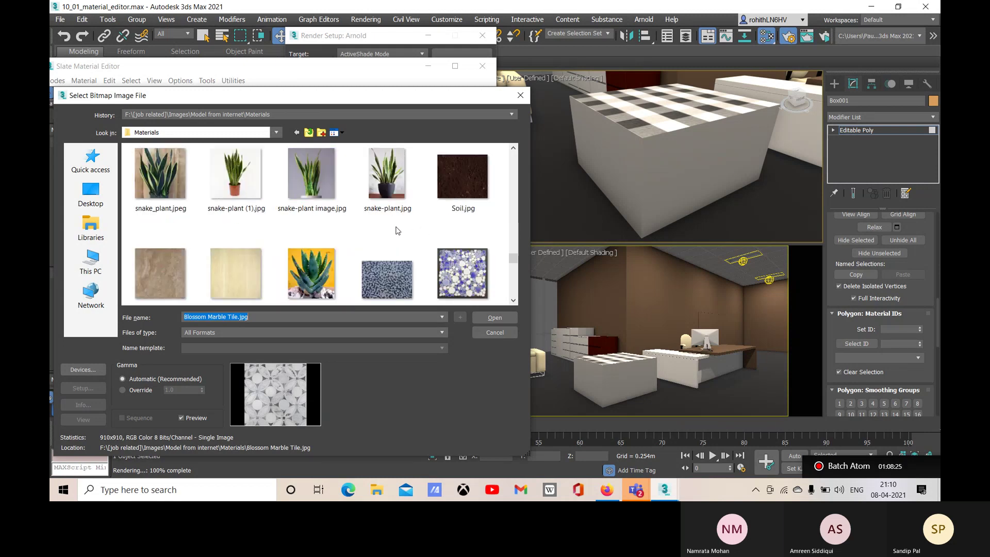
scroll(397, 230, down, 2)
scroll(400, 231, down, 5)
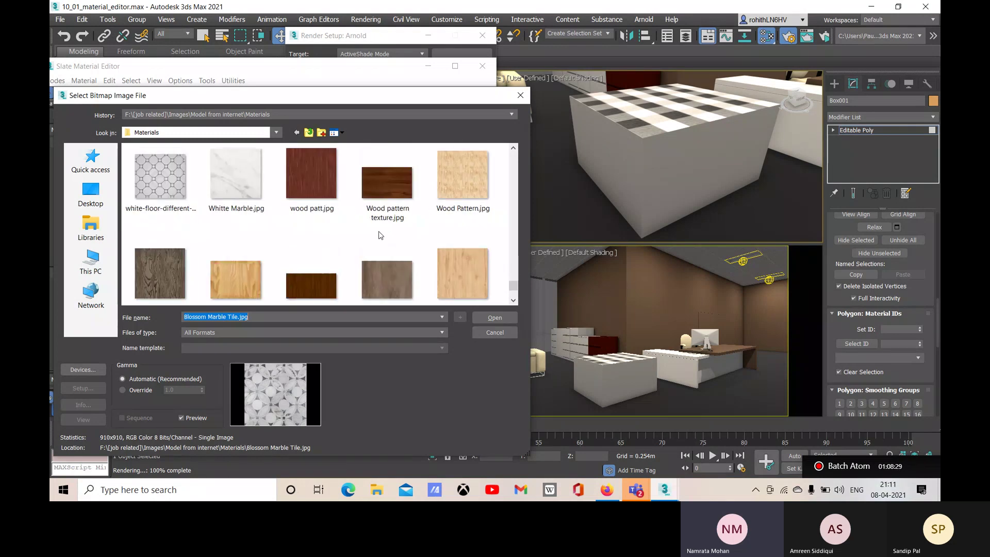
click(162, 270)
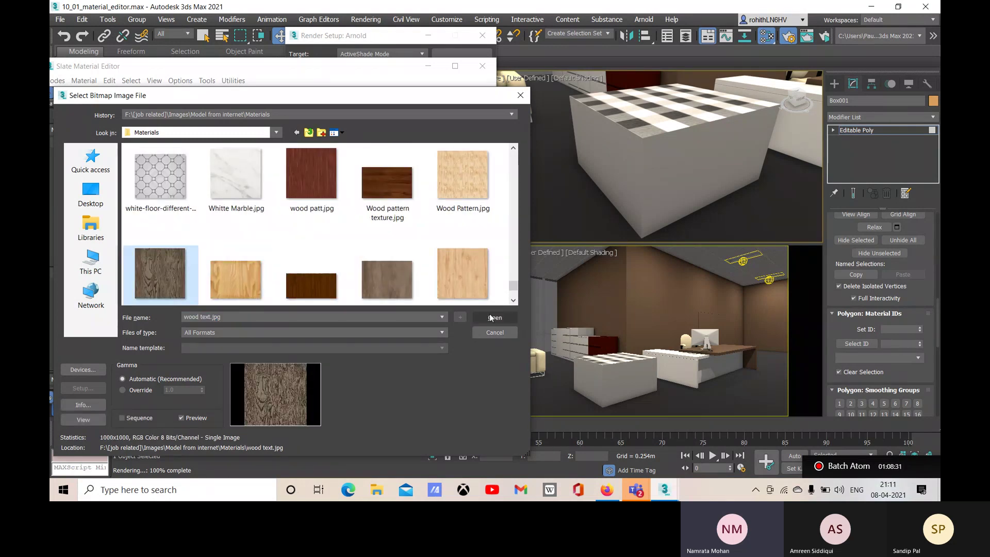
click(491, 317)
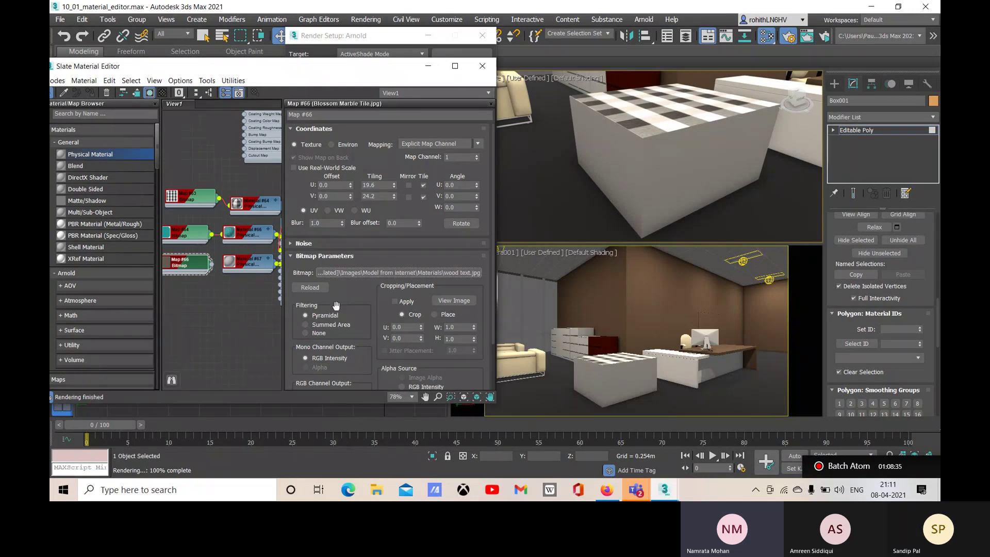
Step: Connect the wood Map #66 to Material #67's Base Color and line up the nodes
drag(179, 266, 223, 280)
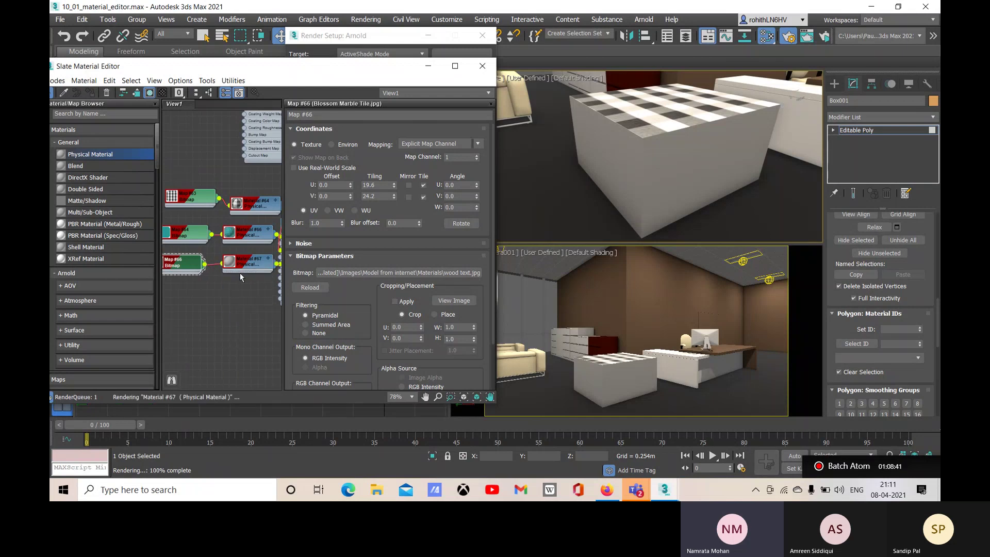
double_click(241, 266)
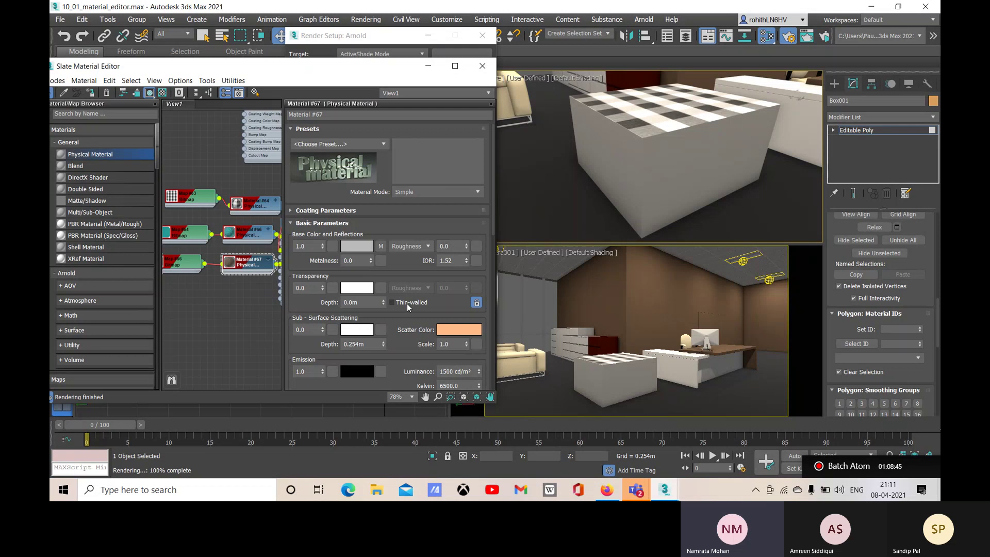
scroll(406, 303, down, 1)
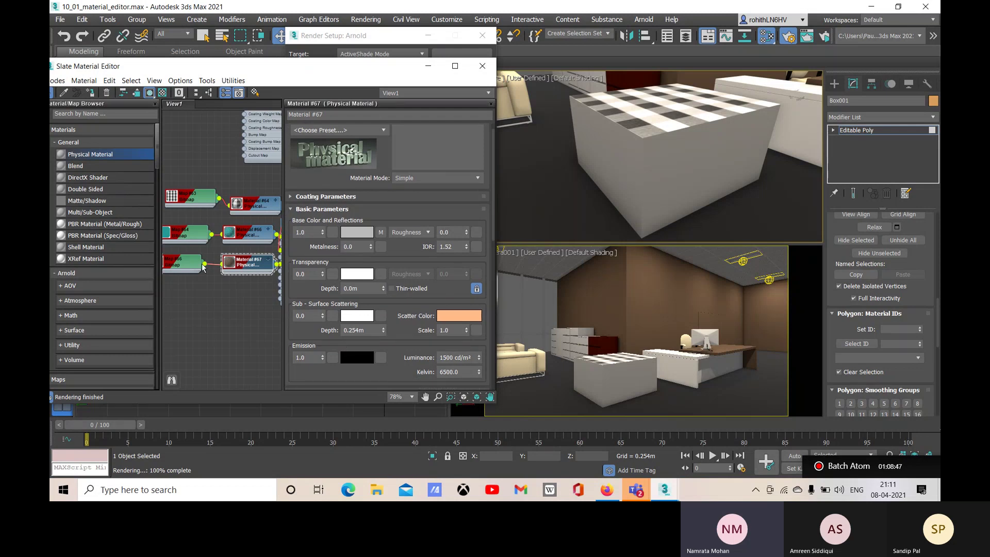
double_click(186, 263)
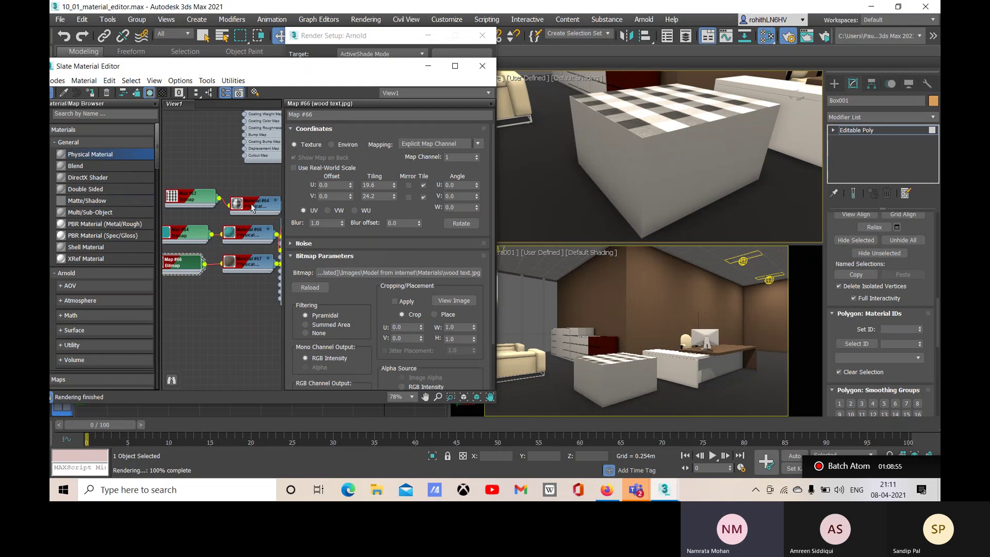
drag(252, 208, 244, 206)
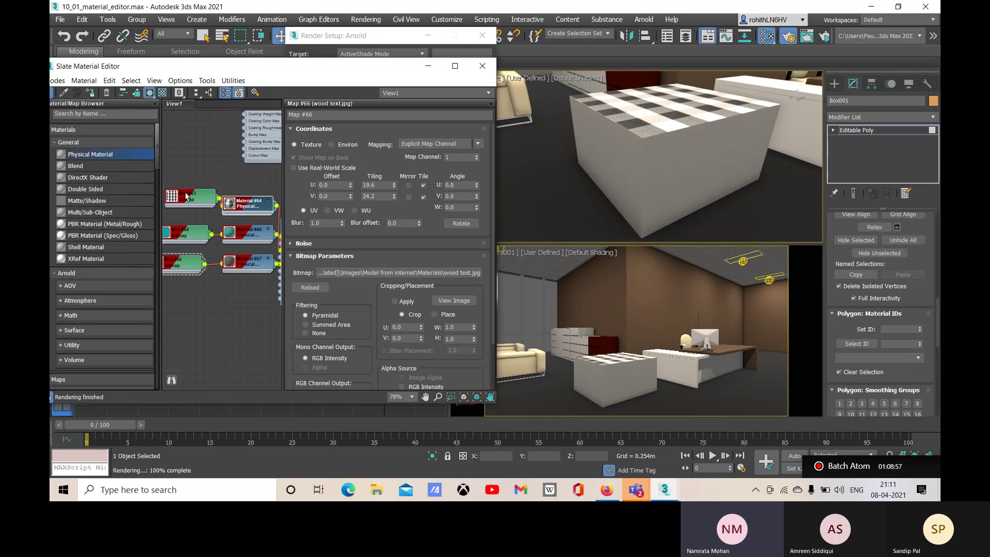
Step: Apply the Multi/Sub material to Box001 and select the Map #66 wood bitmap
scroll(186, 195, down, 3)
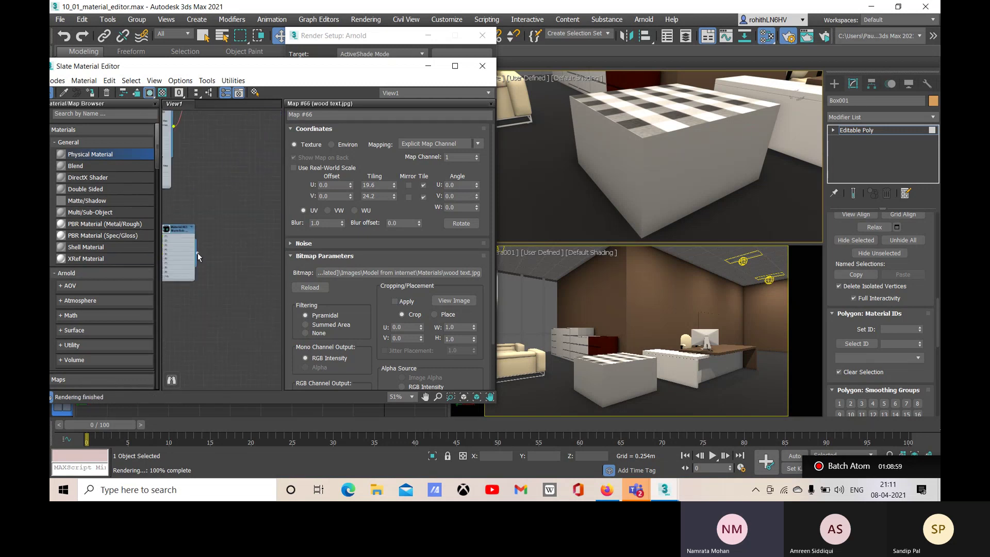
drag(197, 253, 606, 380)
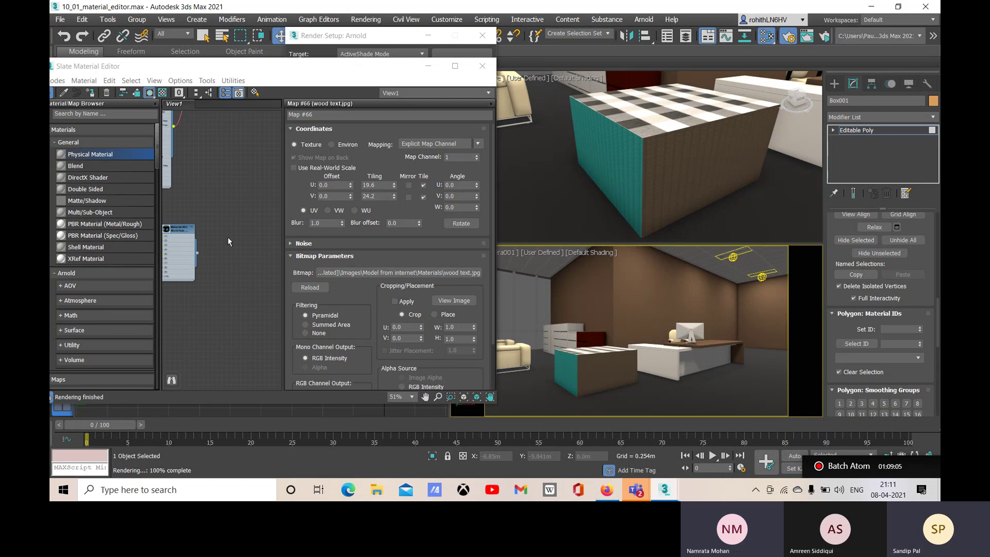
middle_drag(227, 237, 279, 237)
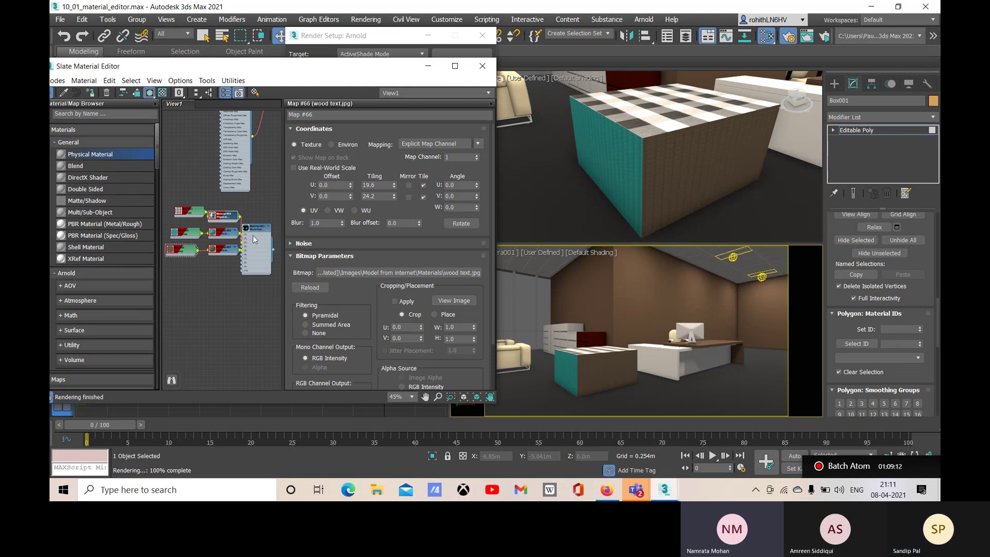
scroll(252, 235, up, 4)
scroll(251, 234, up, 1)
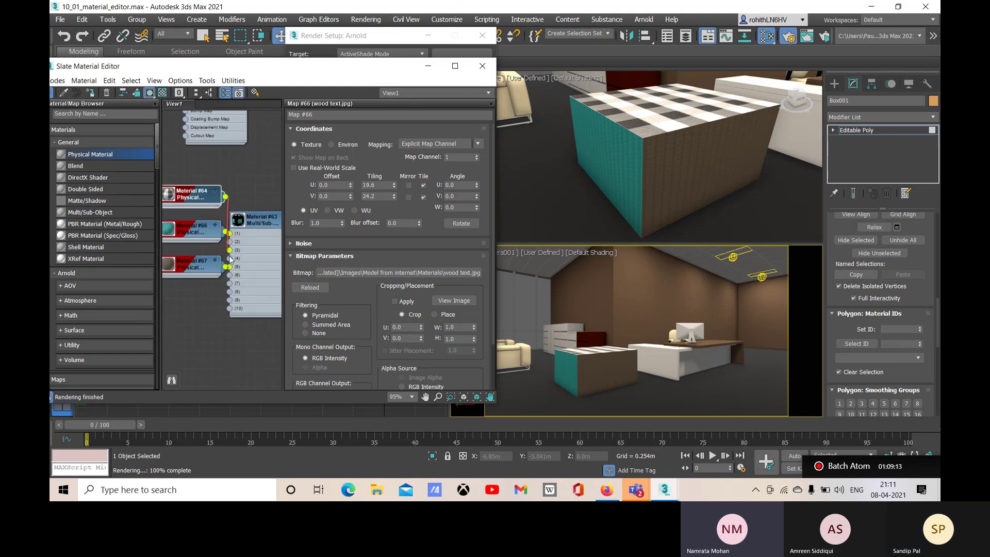
middle_drag(212, 250, 313, 236)
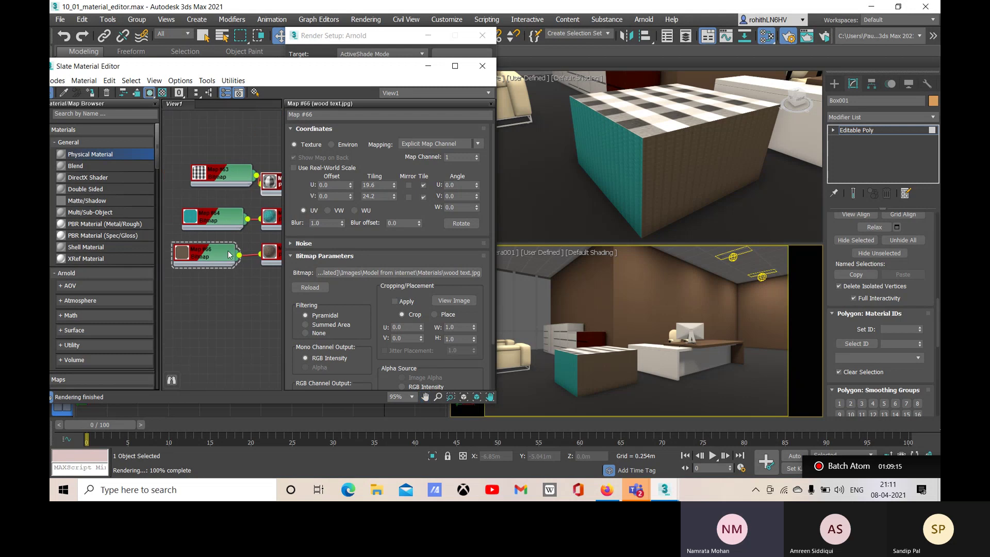
click(212, 256)
Step: Reopen Map #66's image chooser, try gamma overrides around 1.1, then revert to Automatic
click(354, 273)
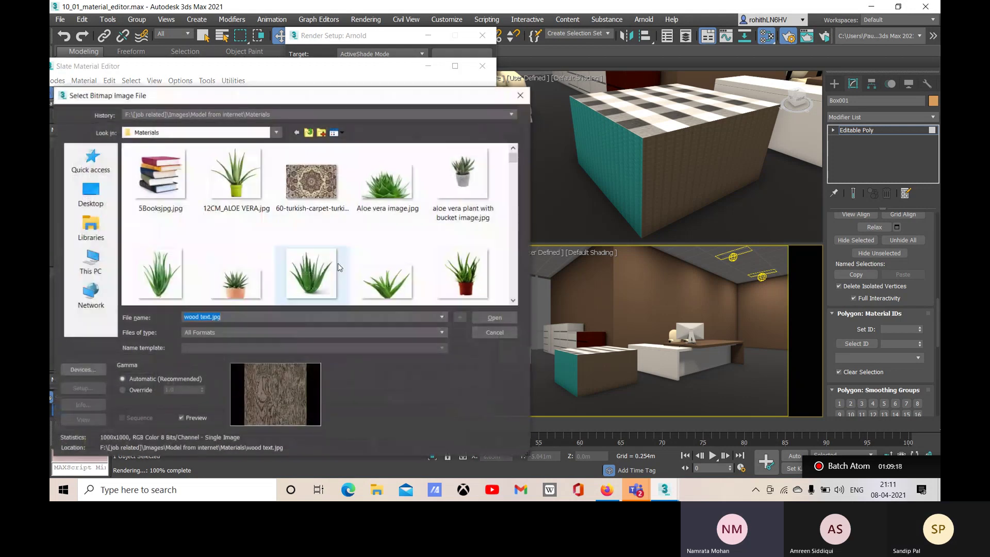
click(123, 390)
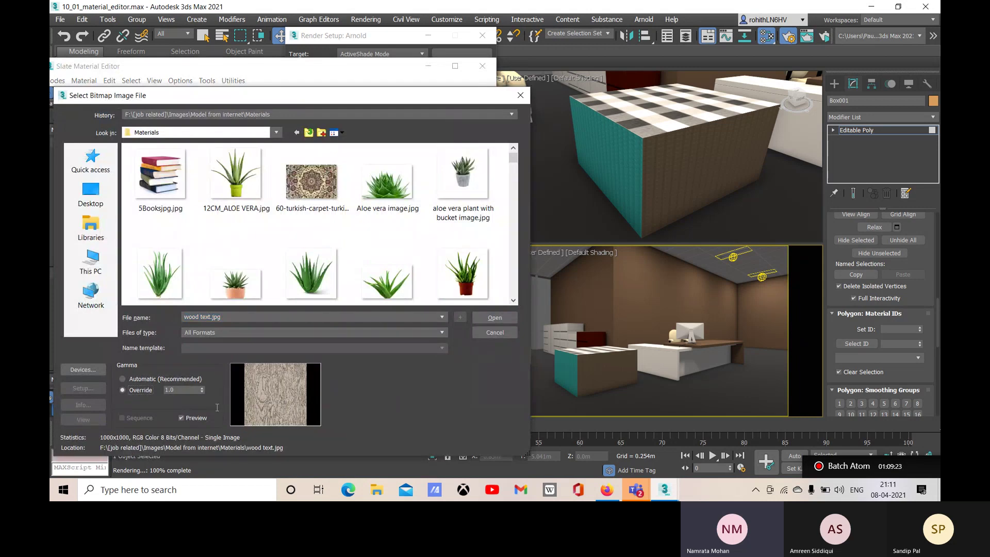
click(202, 388)
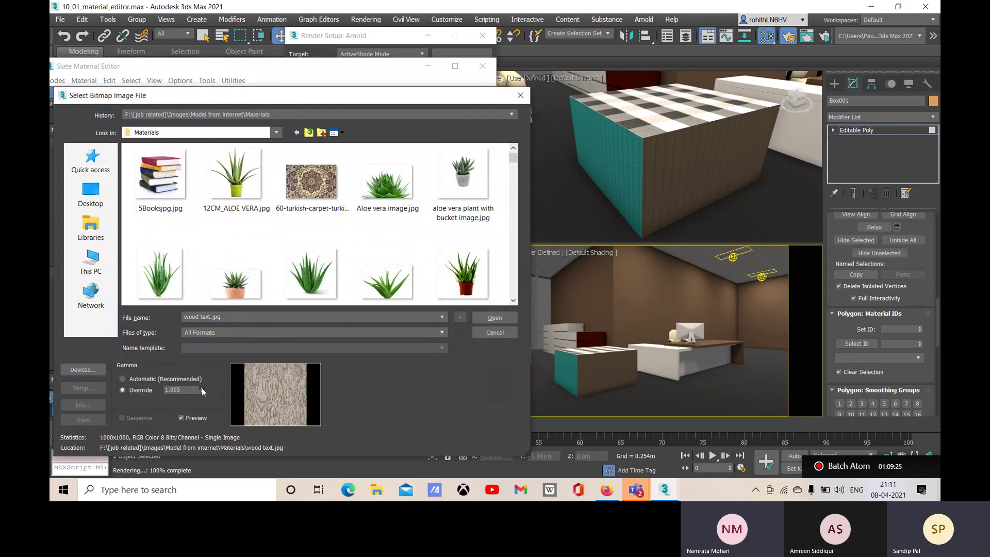
drag(201, 391, 201, 379)
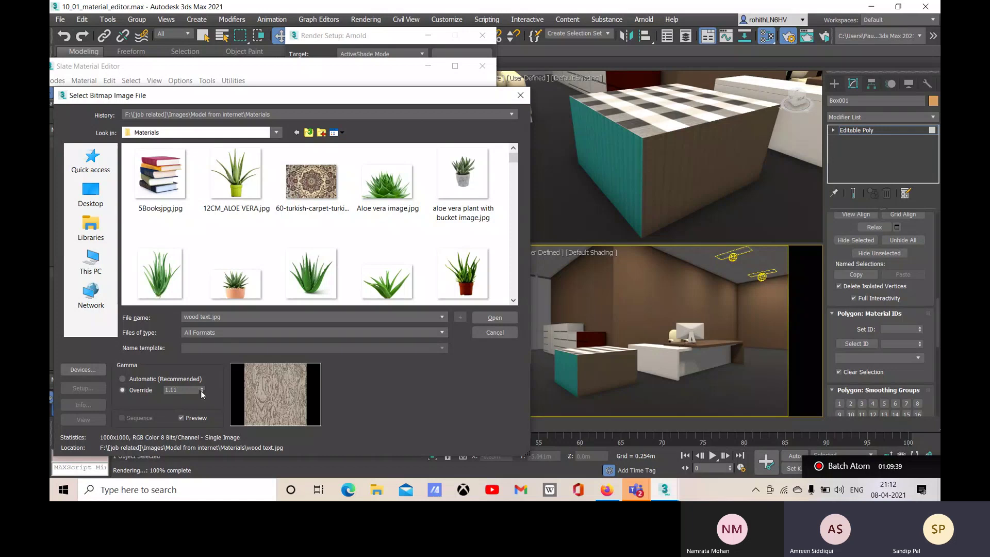
drag(202, 392, 190, 415)
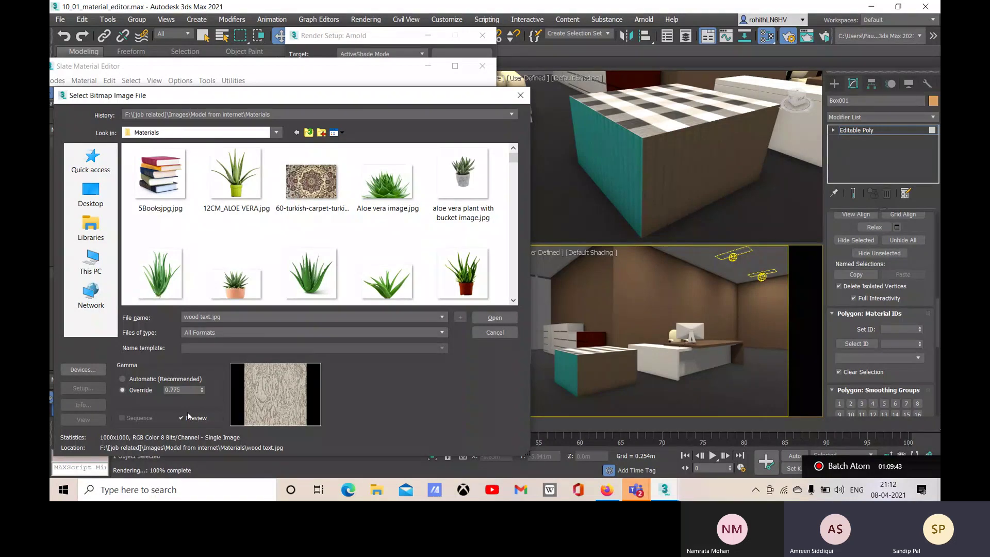
click(123, 379)
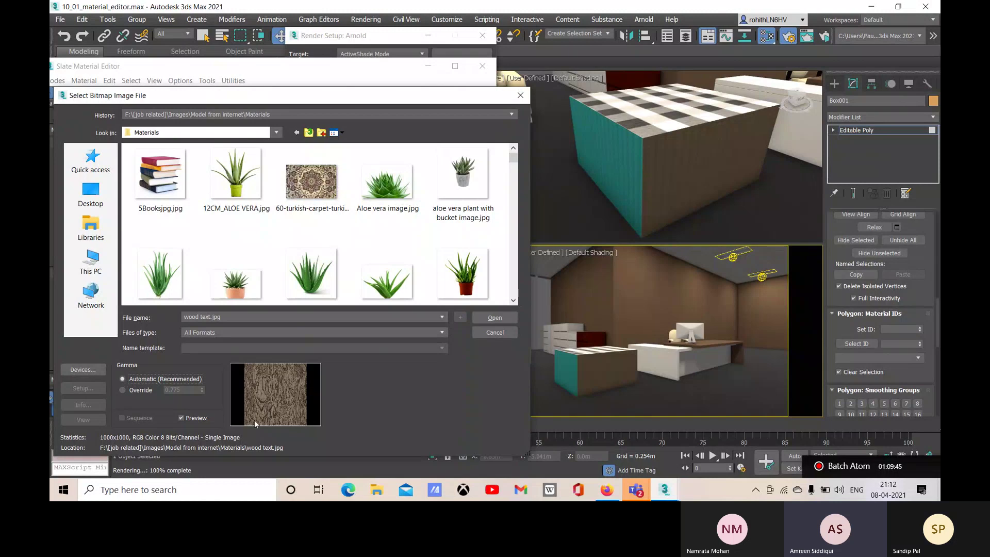
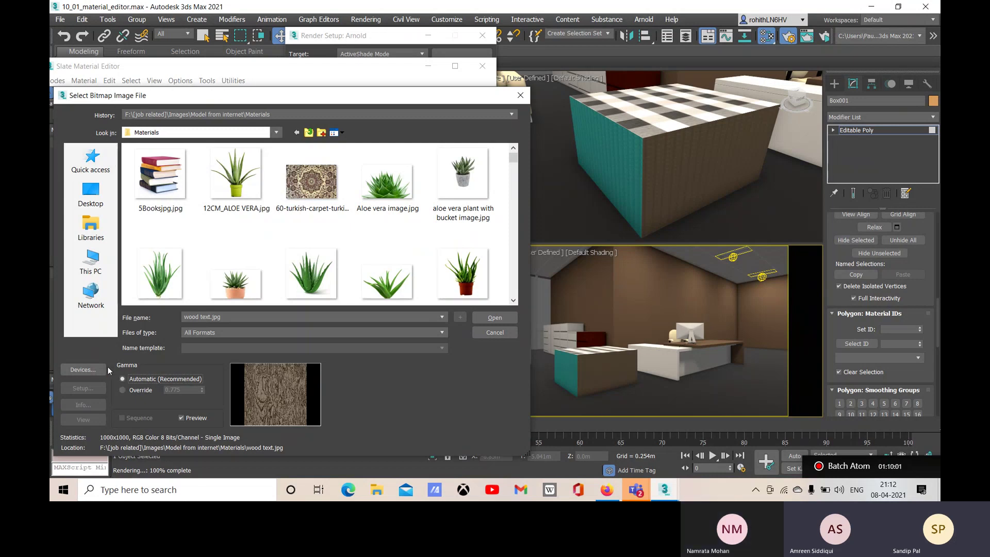
Step: Try a raised Gamma Override in the image file picker, then cancel without loading a new file
click(123, 390)
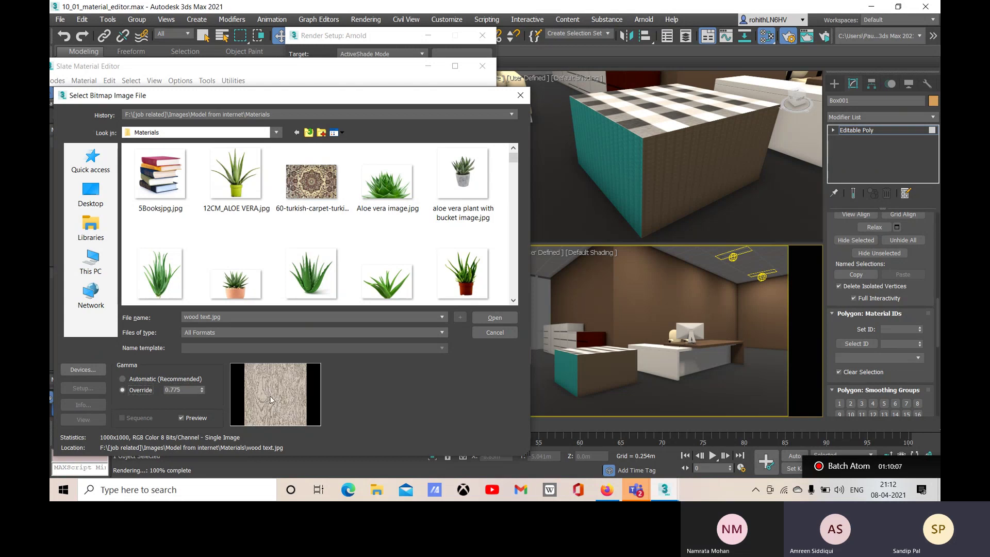
drag(202, 391, 205, 242)
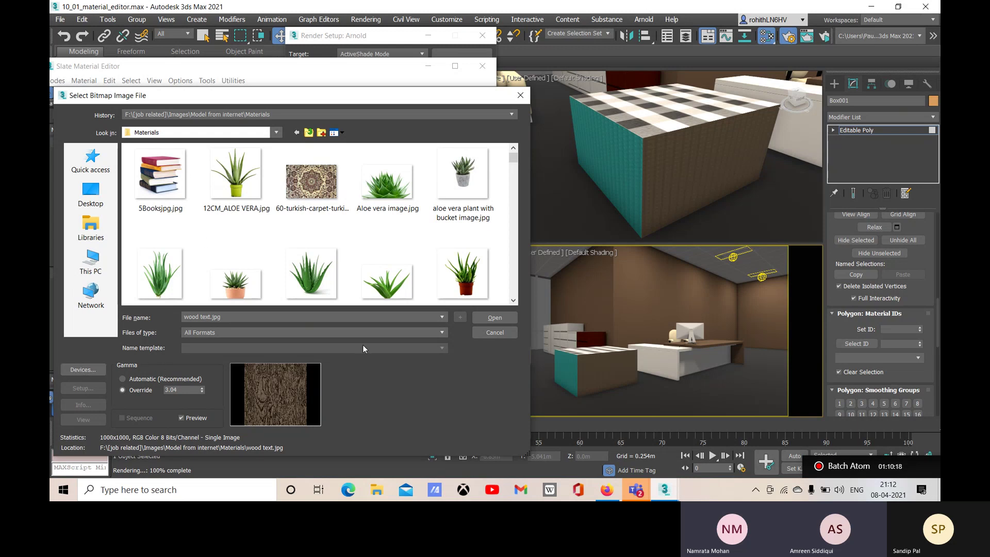
click(494, 332)
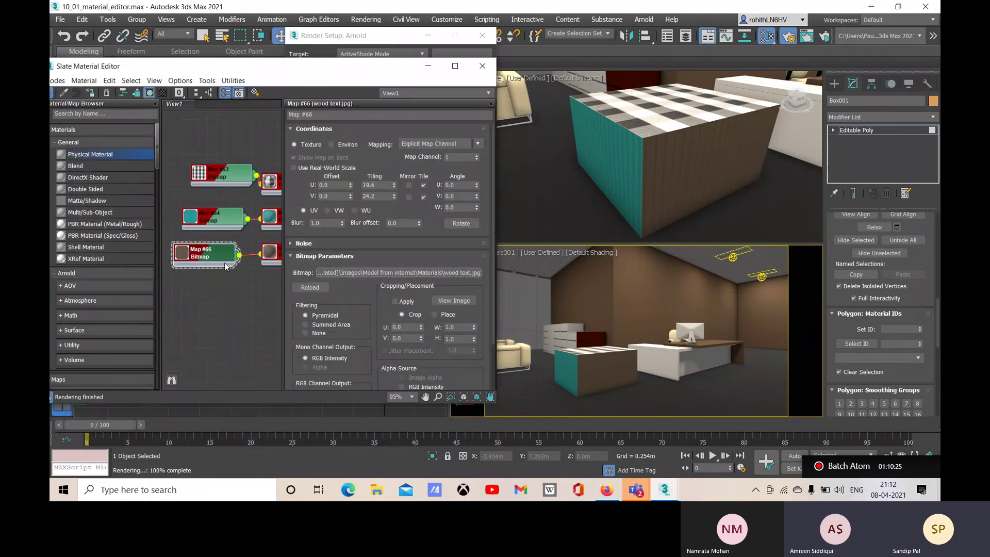
Step: Close the Slate Material Editor and the Render Setup window
middle_drag(225, 266, 140, 277)
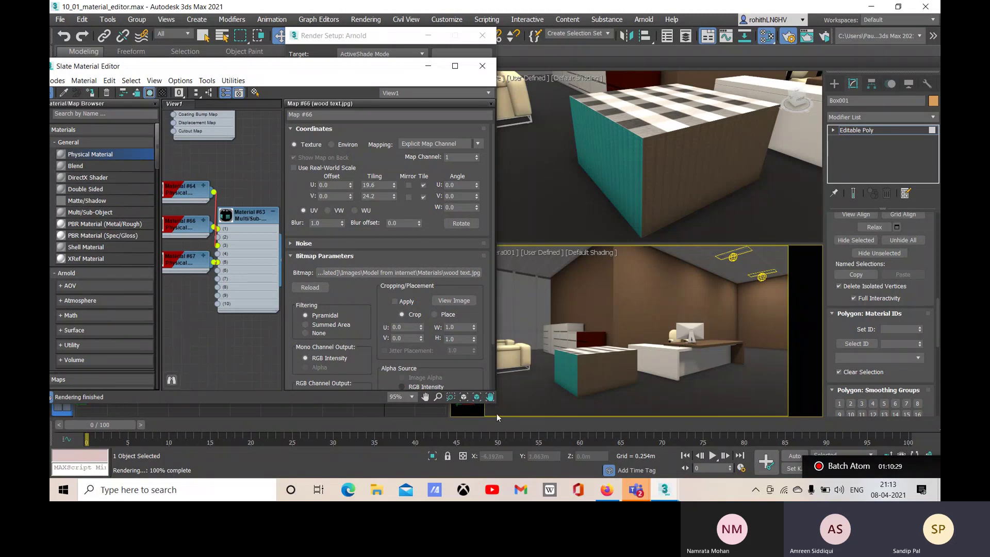
click(482, 66)
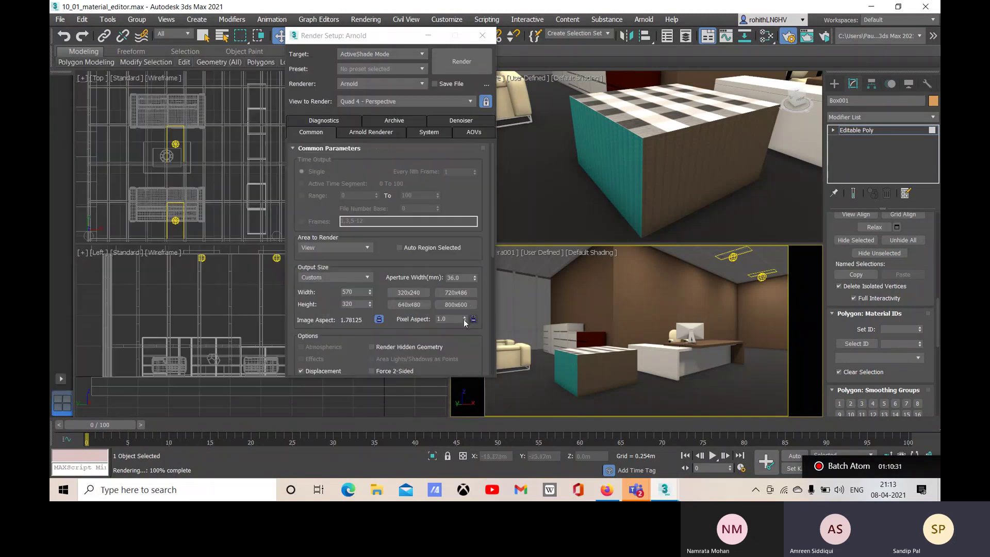
click(482, 35)
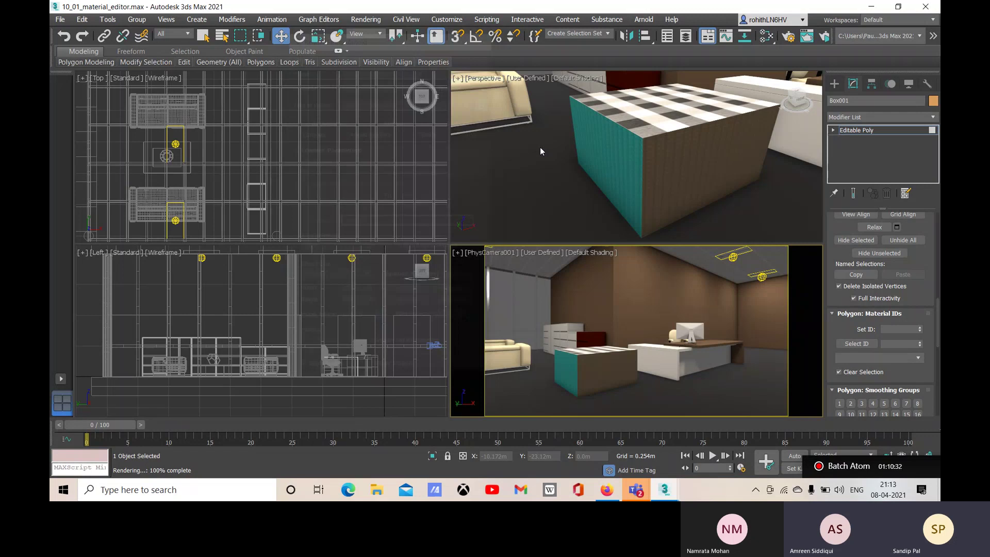
Step: Select the box's front face, return to the Create panel, and zoom out and orbit to a low side angle
click(687, 186)
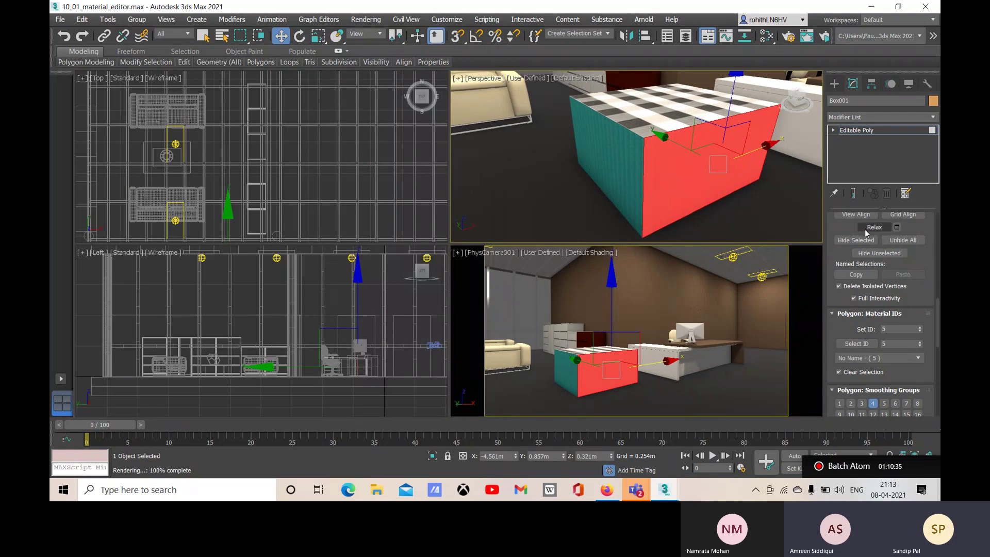
click(835, 84)
scroll(600, 227, down, 10)
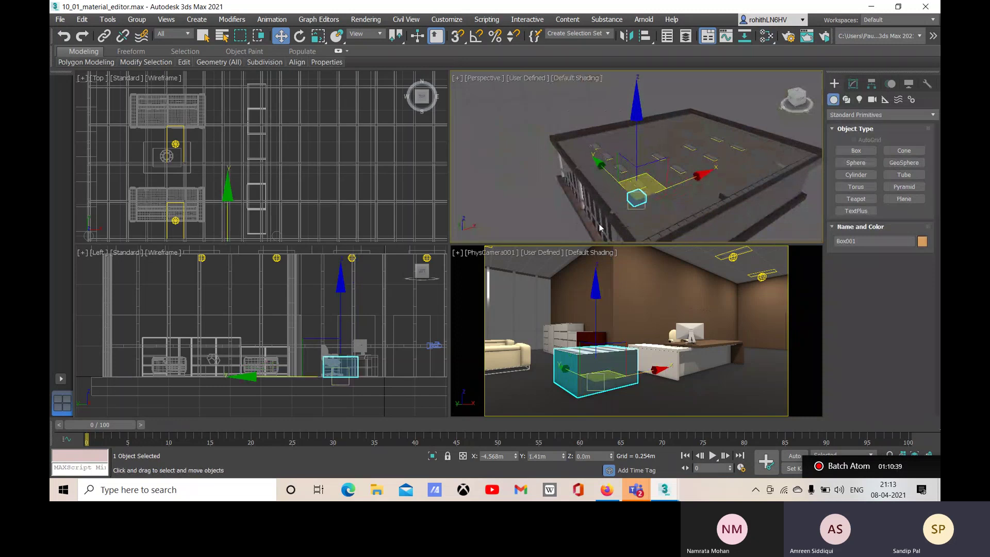
alt+middle_drag(613, 233, 541, 235)
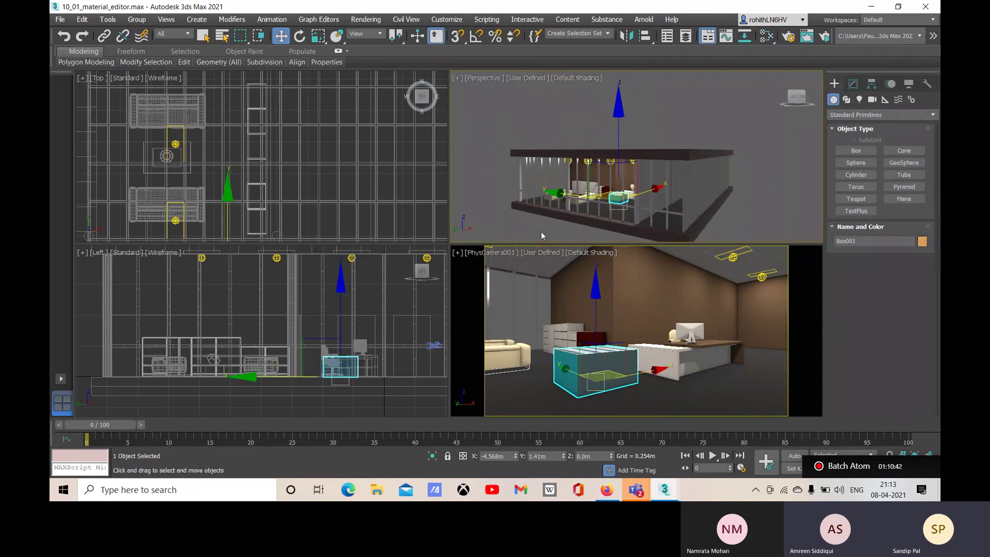
click(171, 20)
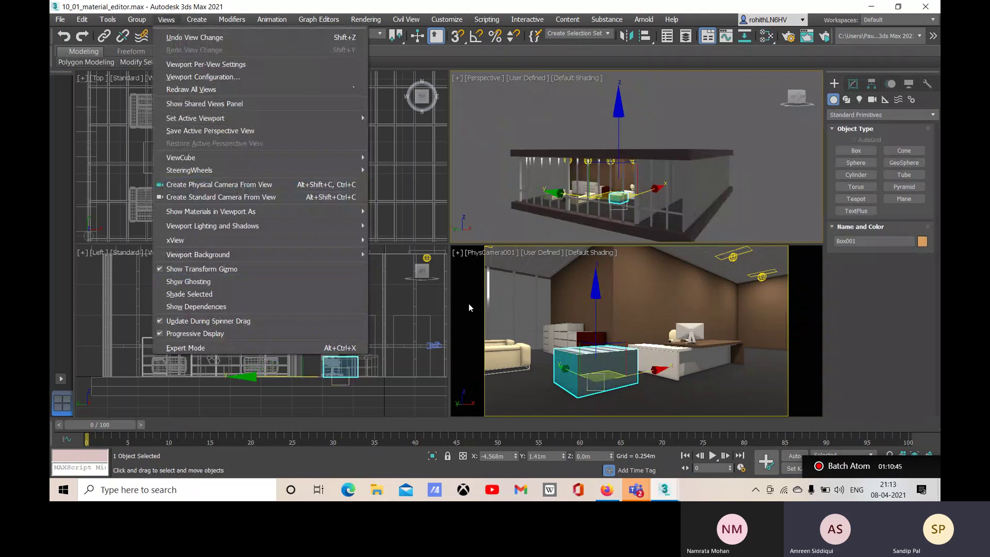
mouse_move(216, 259)
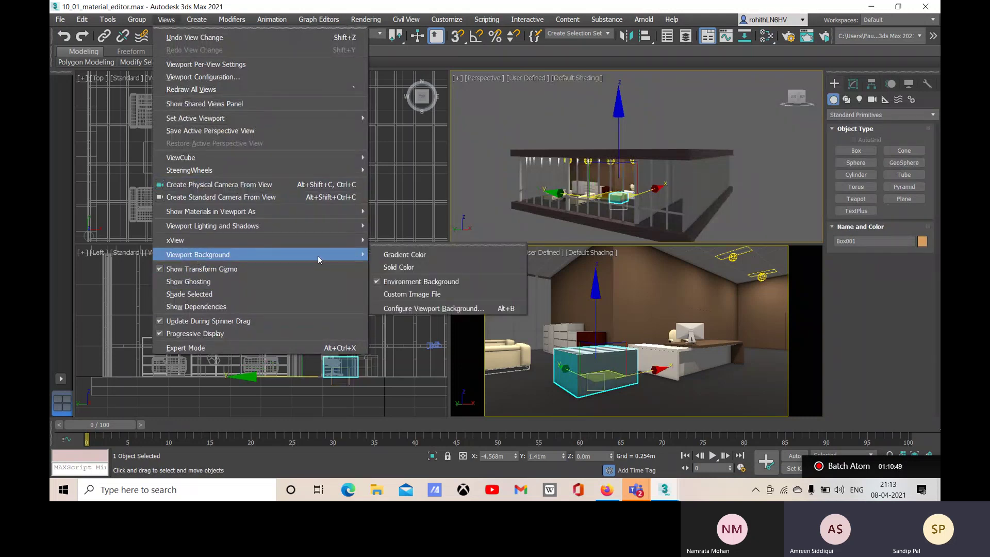
click(431, 268)
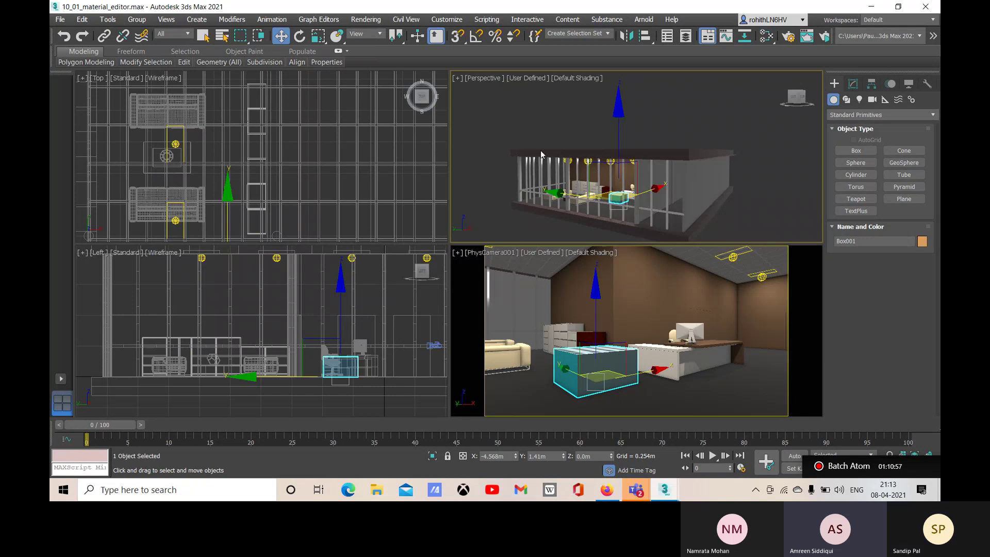
alt+middle_drag(617, 187, 517, 134)
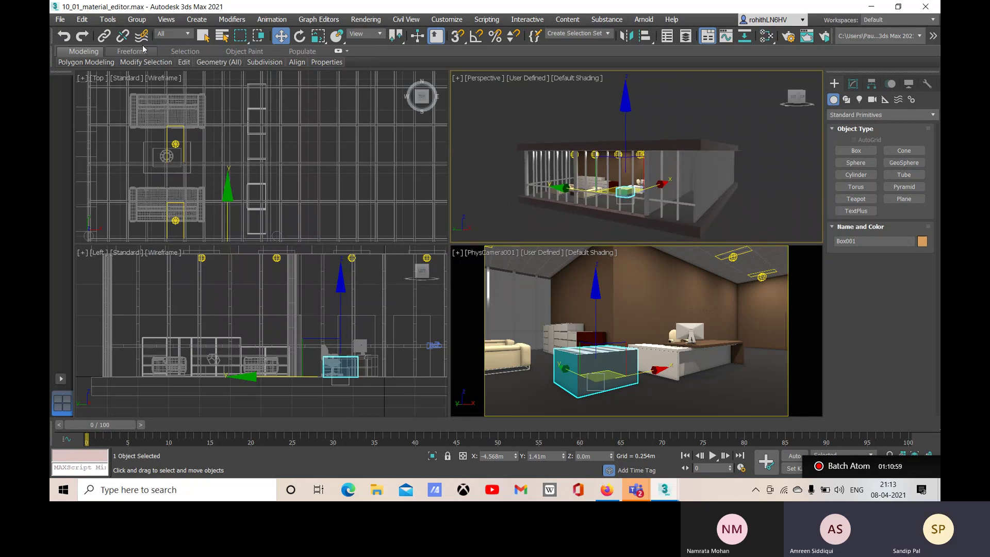
click(165, 21)
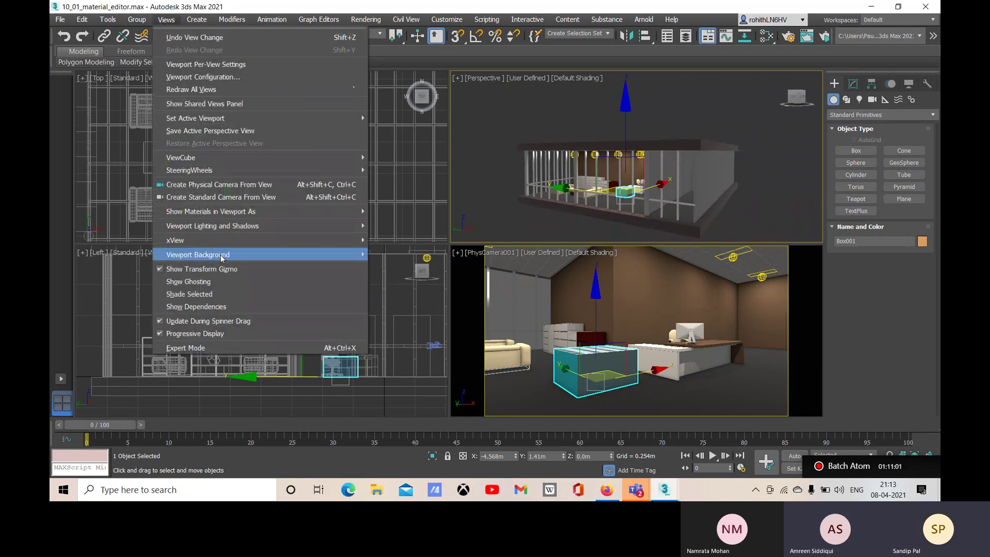
mouse_move(219, 255)
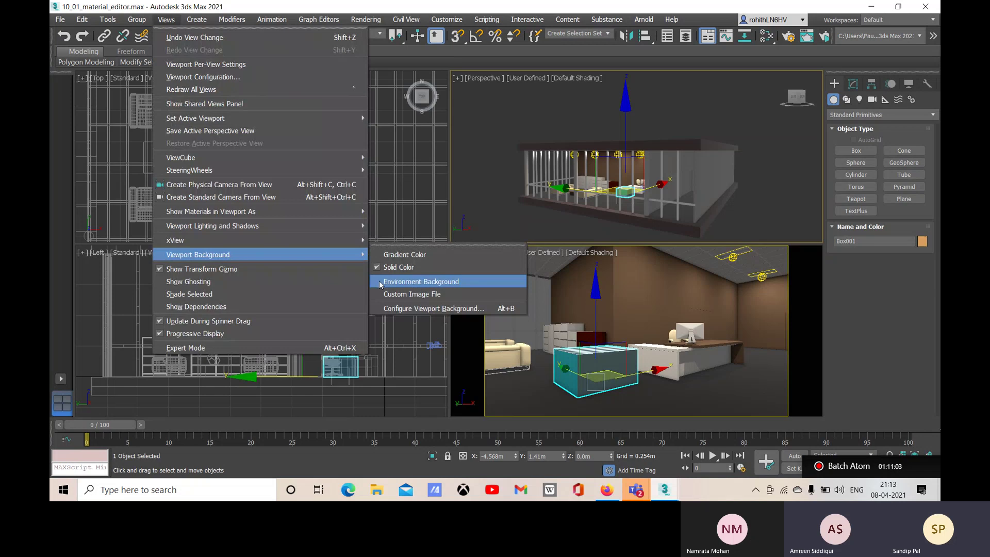
click(380, 284)
click(621, 319)
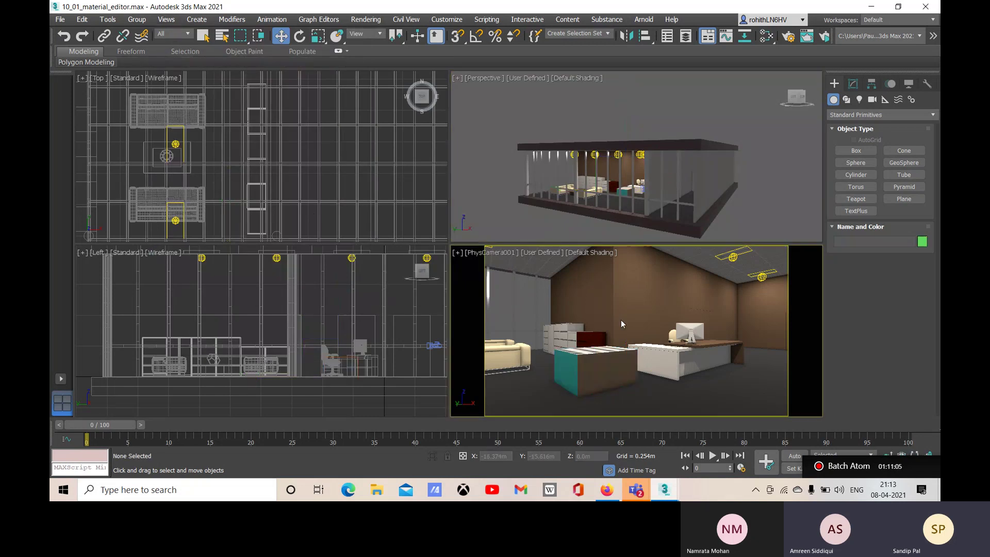
click(567, 332)
click(522, 301)
click(166, 19)
mouse_move(364, 260)
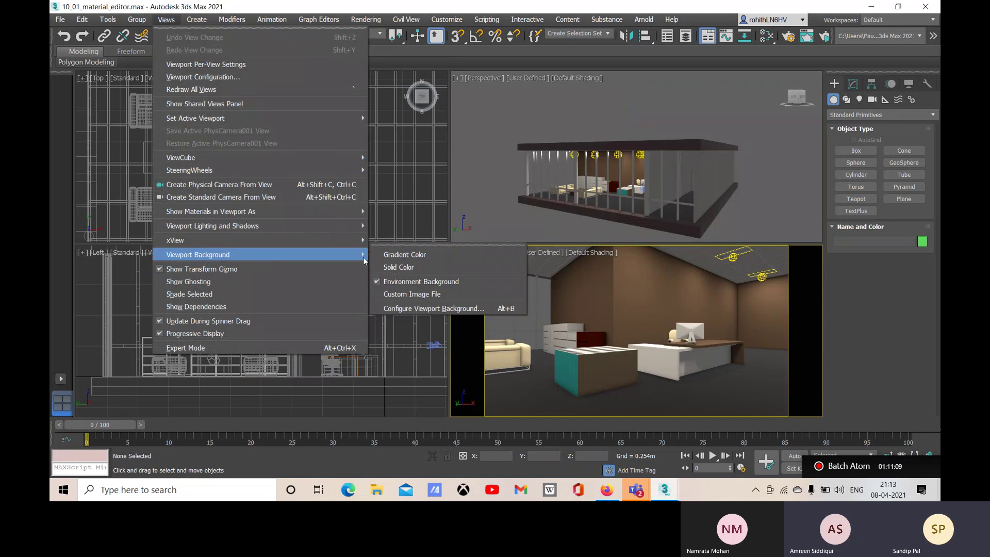
click(415, 282)
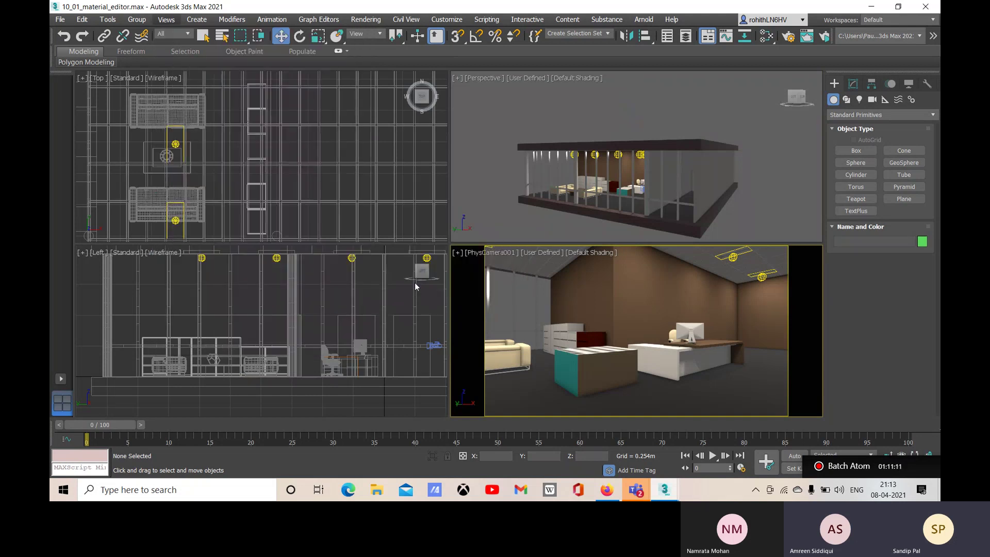
click(525, 219)
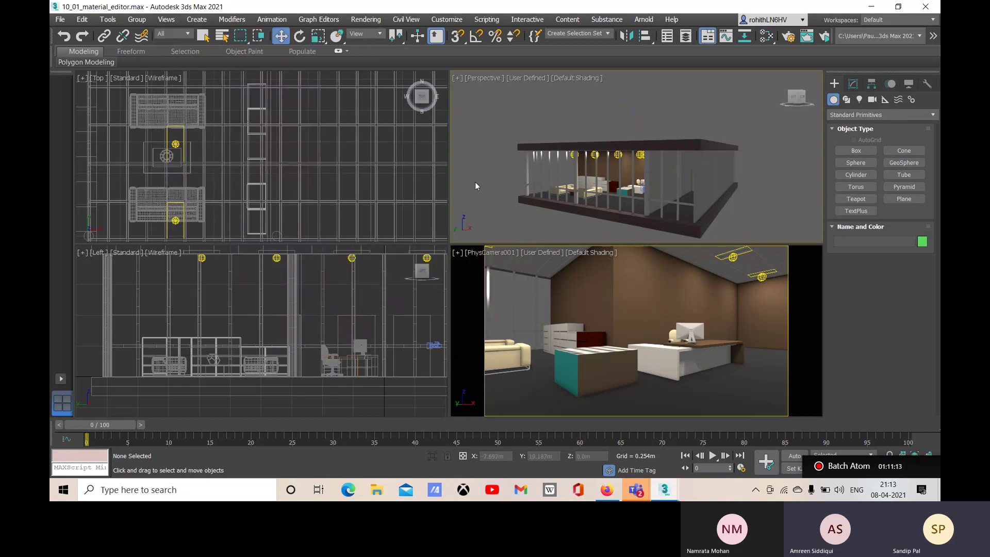
Step: Open Environment and Effects with 8 and assign an HDRI Environment map as the environment background
key(8)
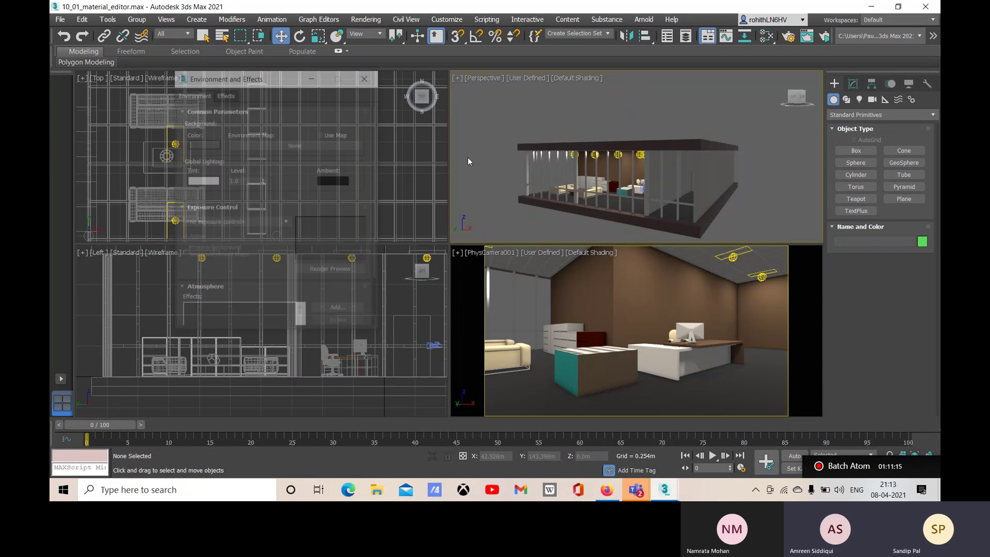
drag(230, 77, 233, 78)
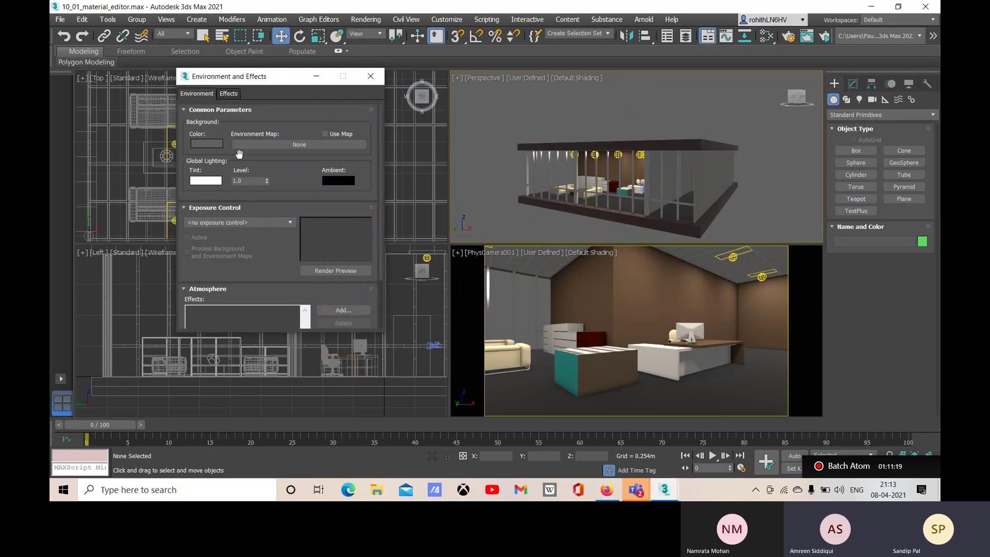
click(265, 146)
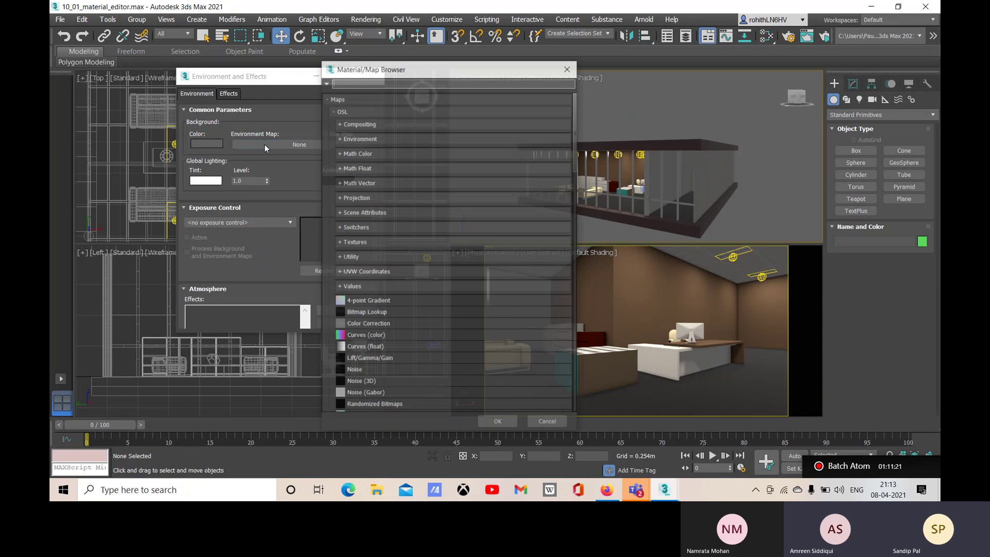
click(360, 138)
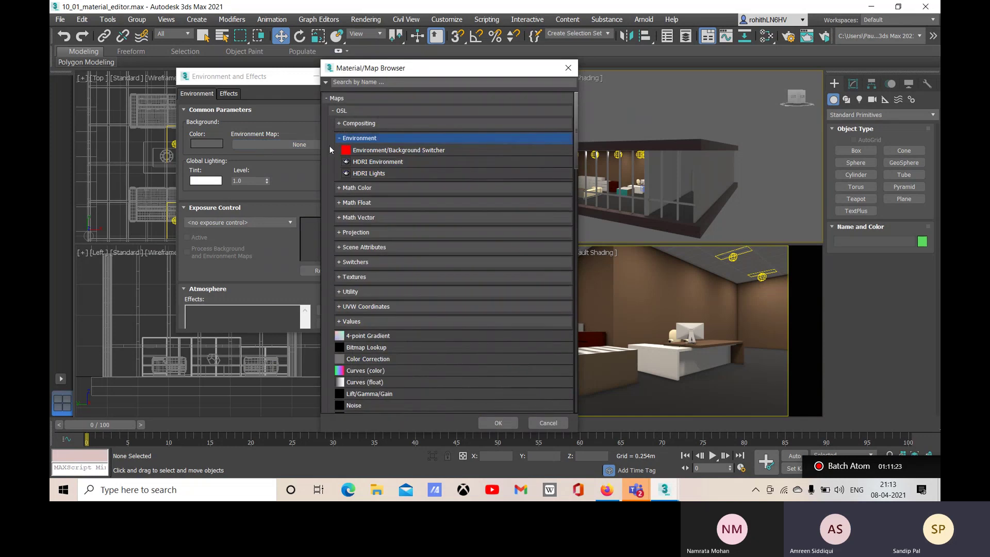
click(355, 162)
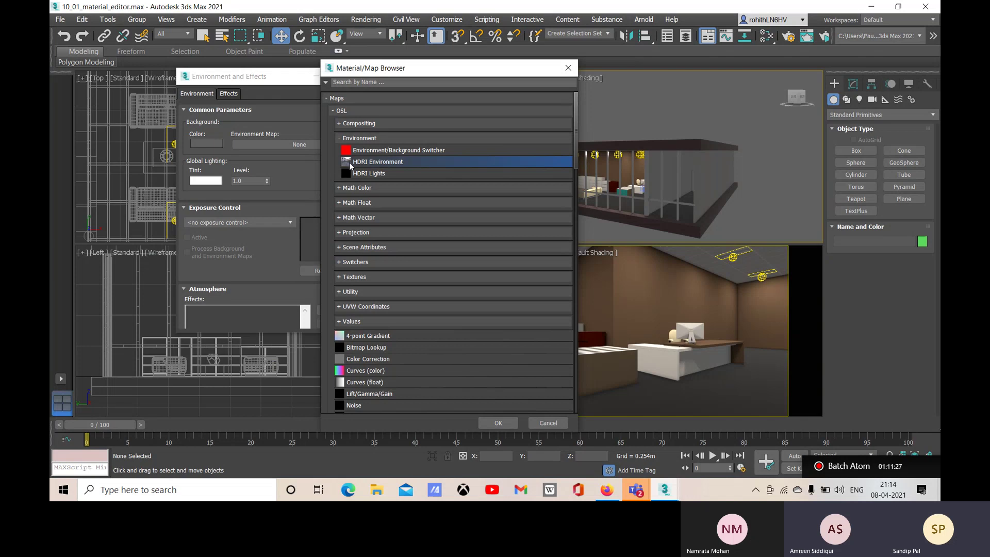
double_click(345, 162)
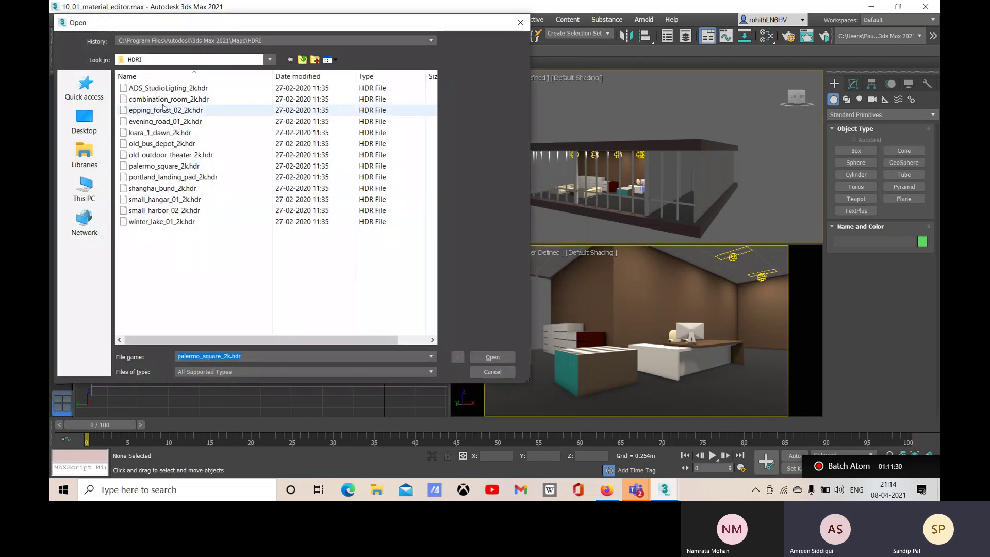
Step: Load Hd-Background-scene.jpg from F:\[job related]\Images\Model from internet\Materials into the HDRI Environment map
click(200, 61)
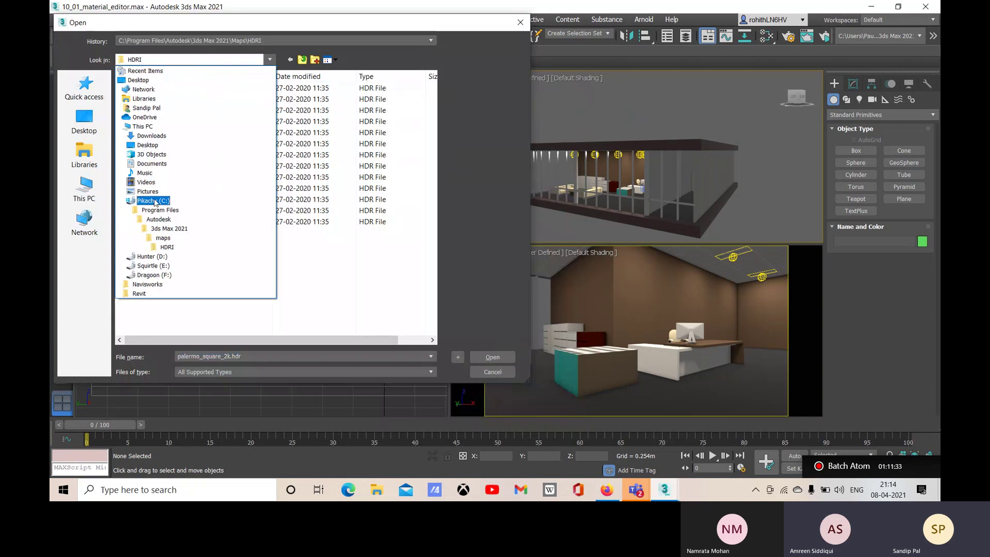
click(159, 279)
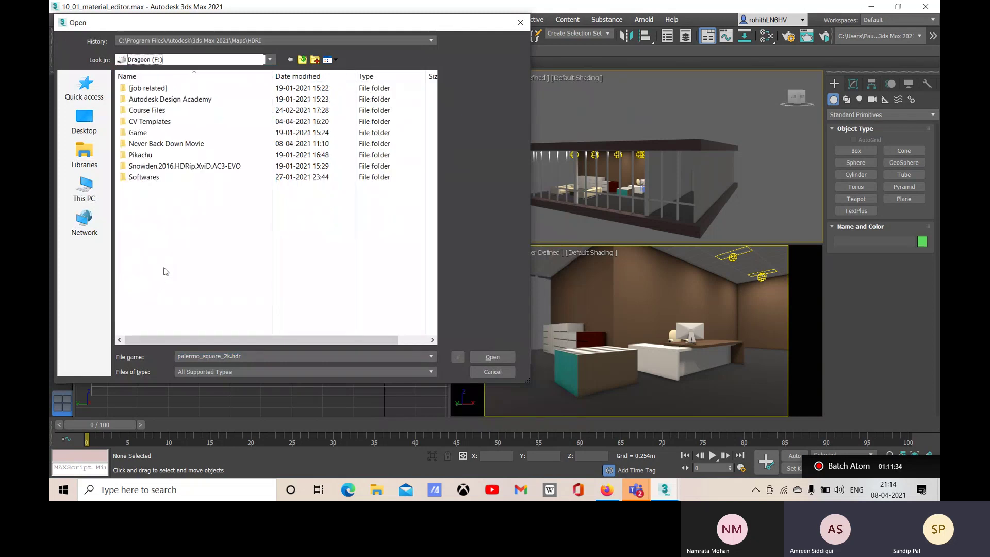
double_click(150, 89)
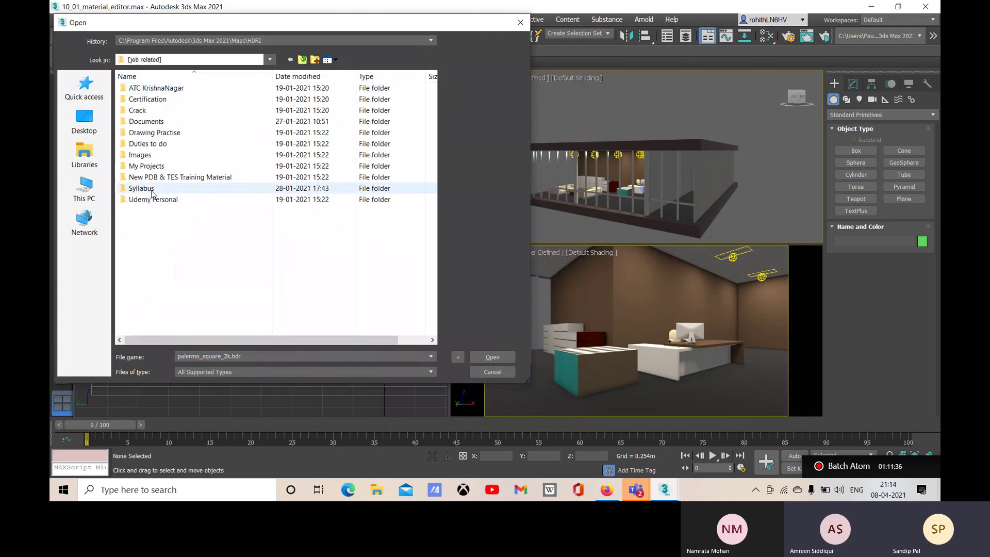
double_click(142, 155)
double_click(150, 109)
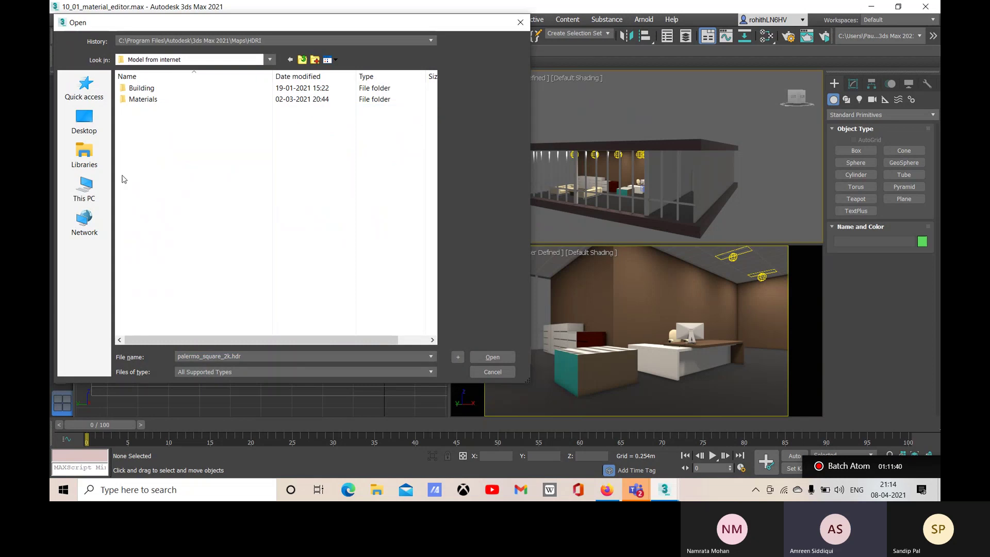
double_click(152, 100)
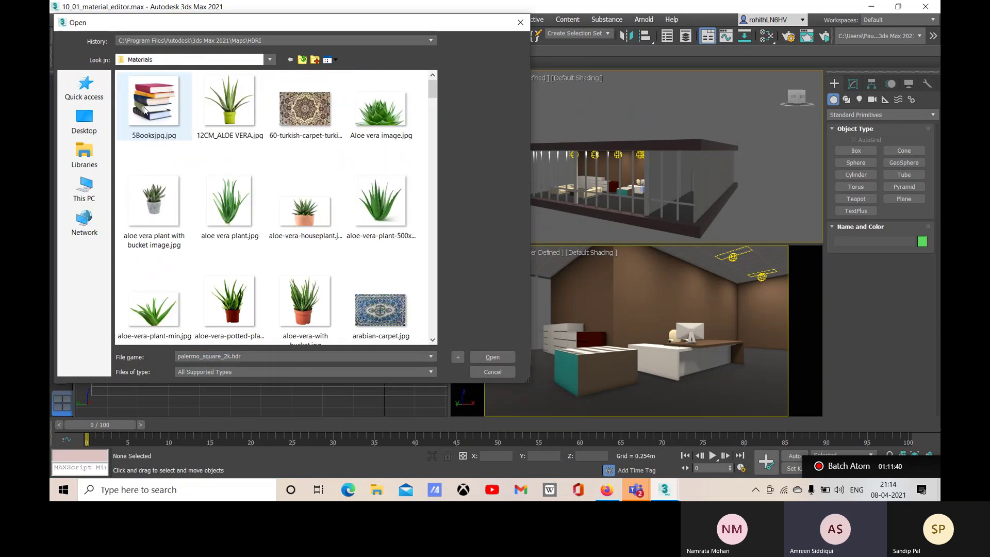
scroll(382, 222, down, 10)
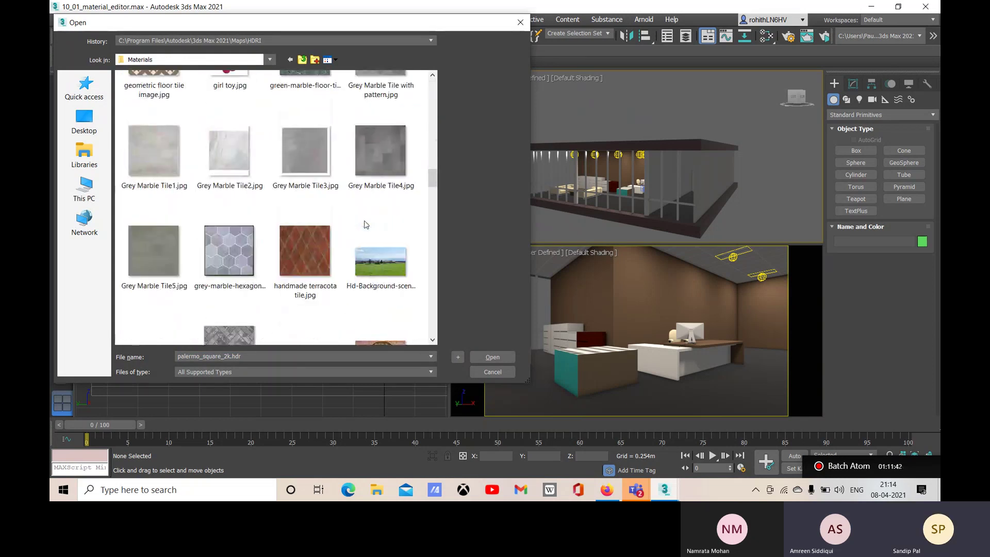
click(413, 265)
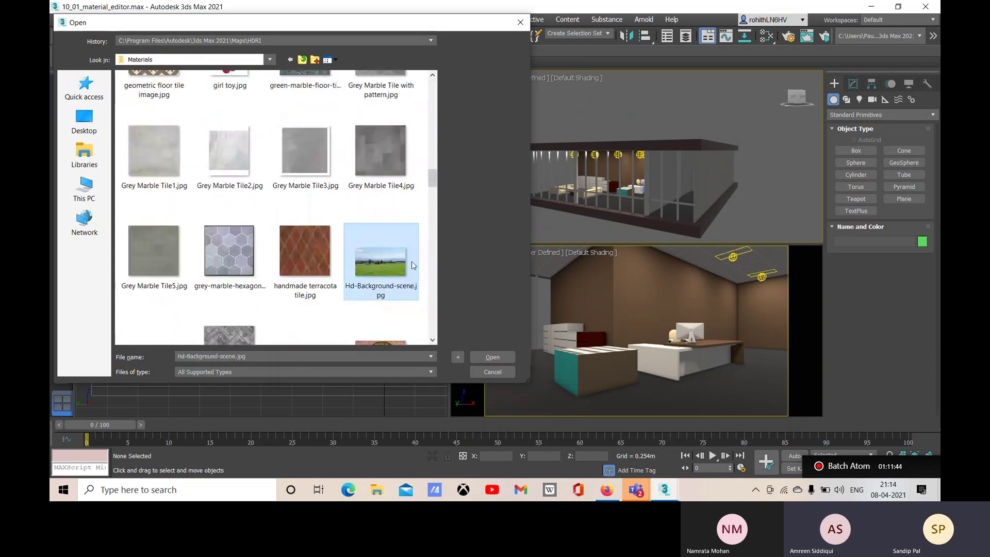
click(491, 358)
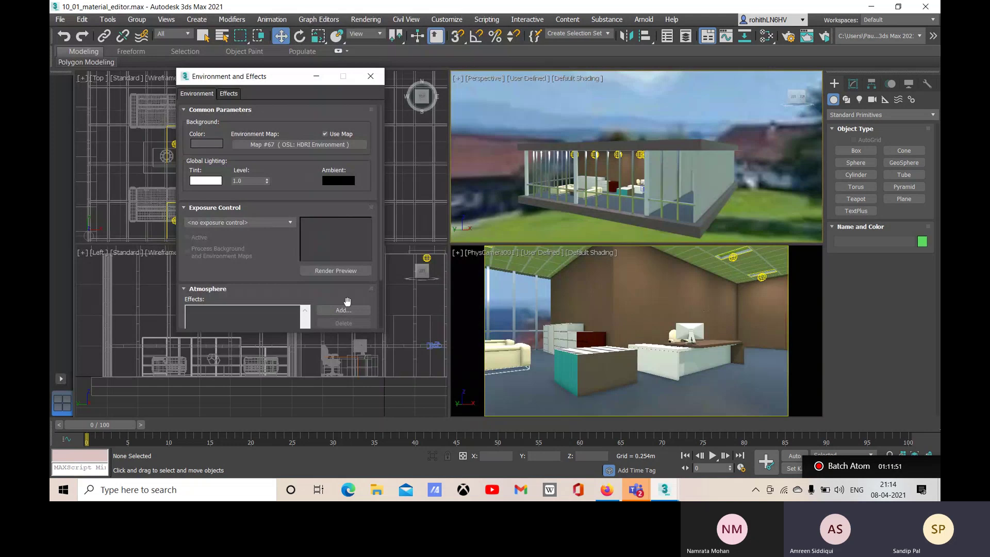
Step: Close Environment and Effects and orbit and pan the views toward the sofas
drag(287, 77, 258, 62)
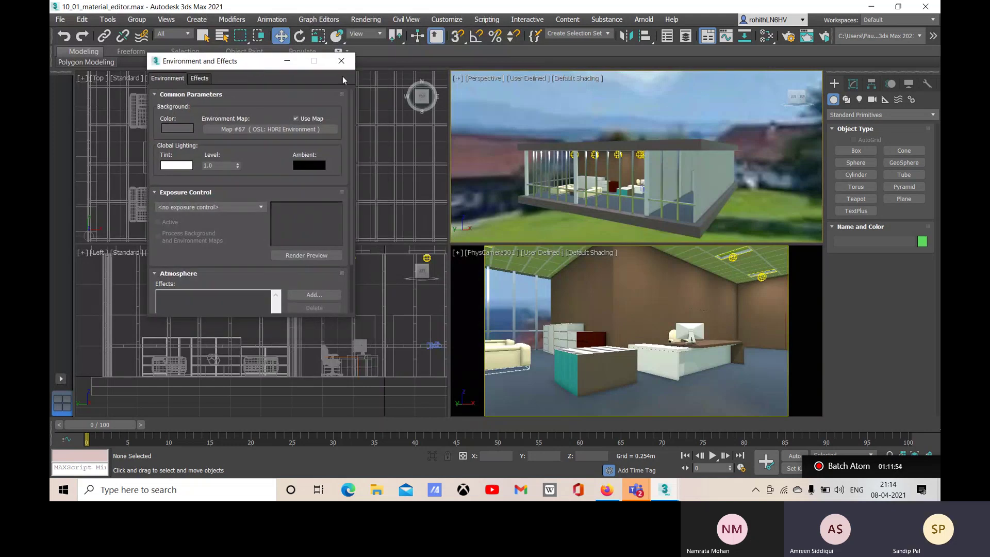
click(341, 61)
alt+middle_drag(665, 188, 676, 277)
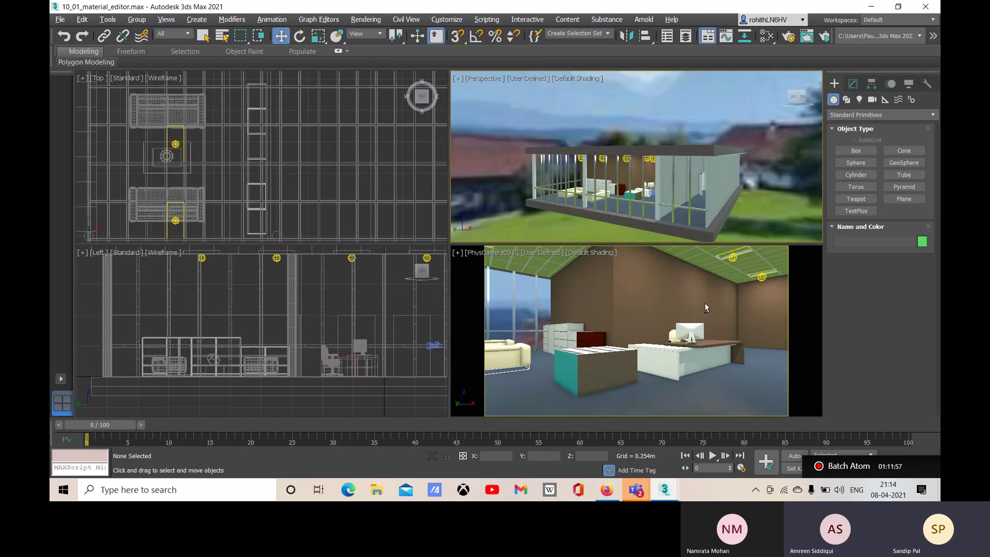
middle_drag(700, 303, 744, 315)
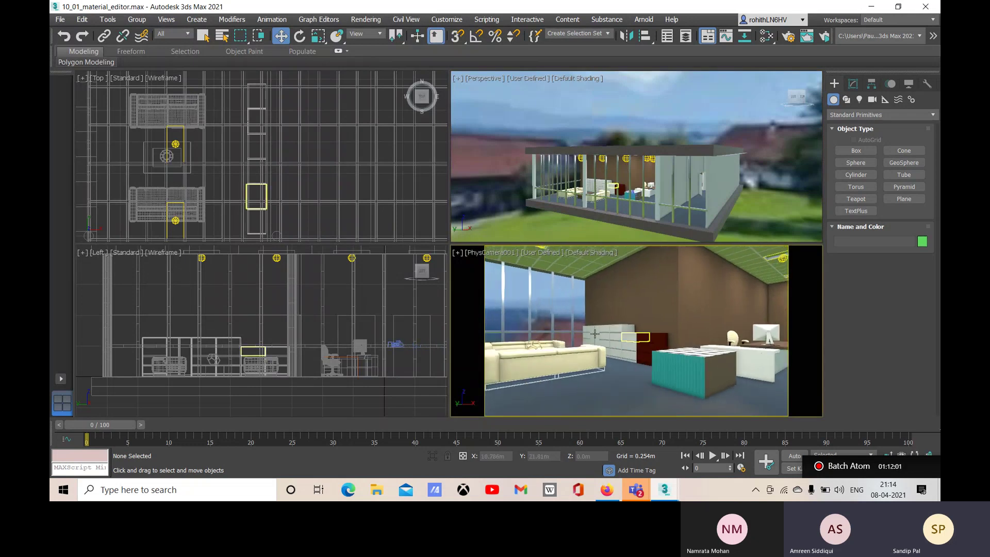
Step: Switch the Perspective viewport to PhysCamera001, frame the sofas, and select the rectangle ceiling light
click(497, 129)
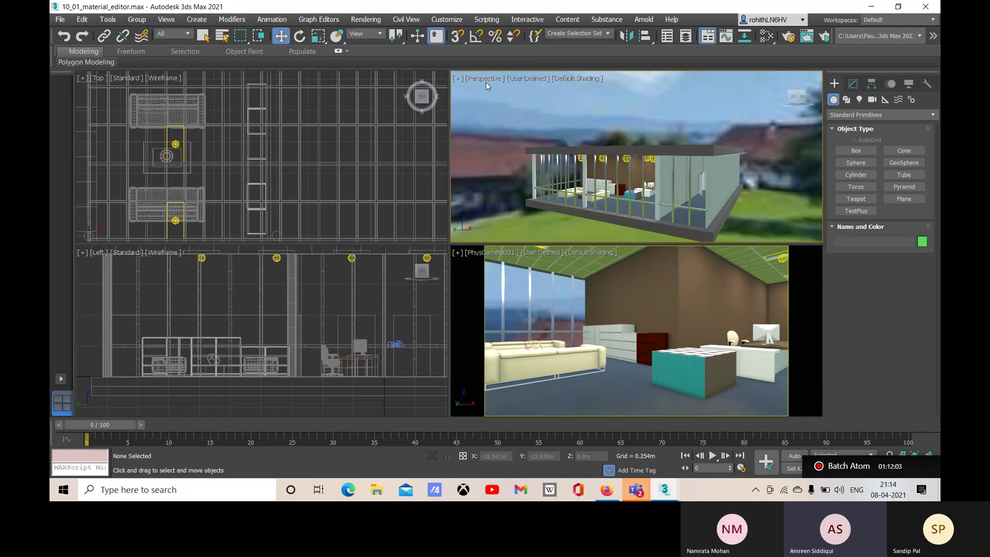
click(486, 83)
mouse_move(511, 84)
click(680, 88)
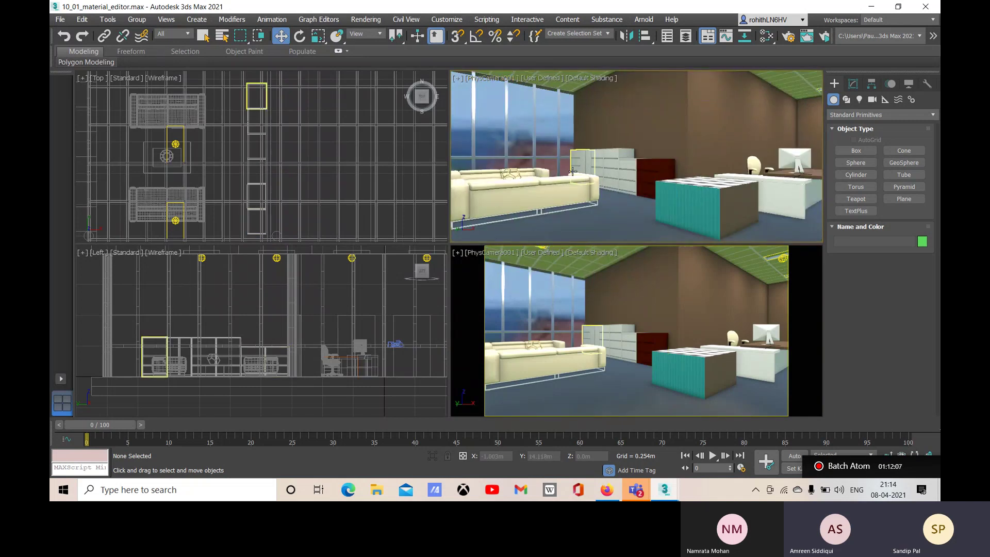
middle_drag(572, 171, 690, 181)
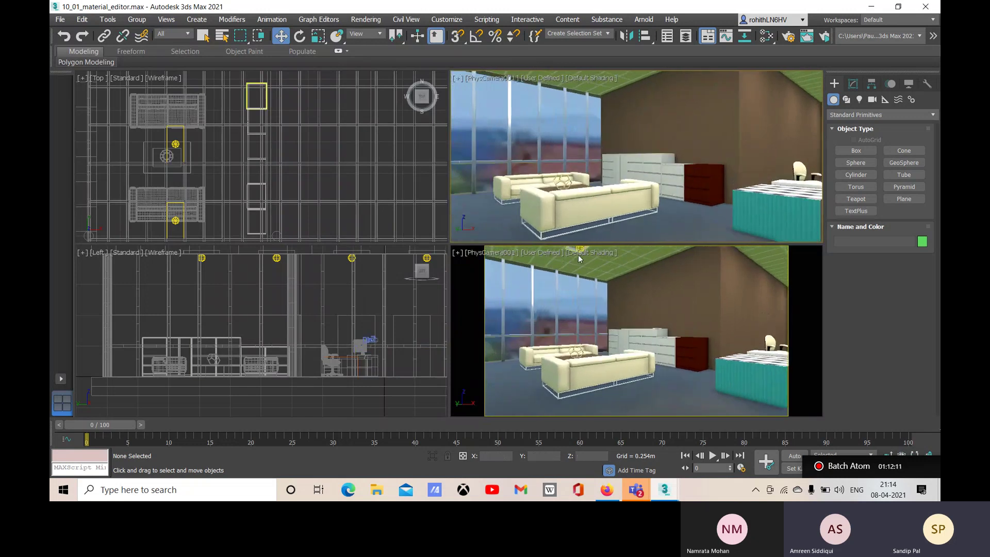
click(277, 258)
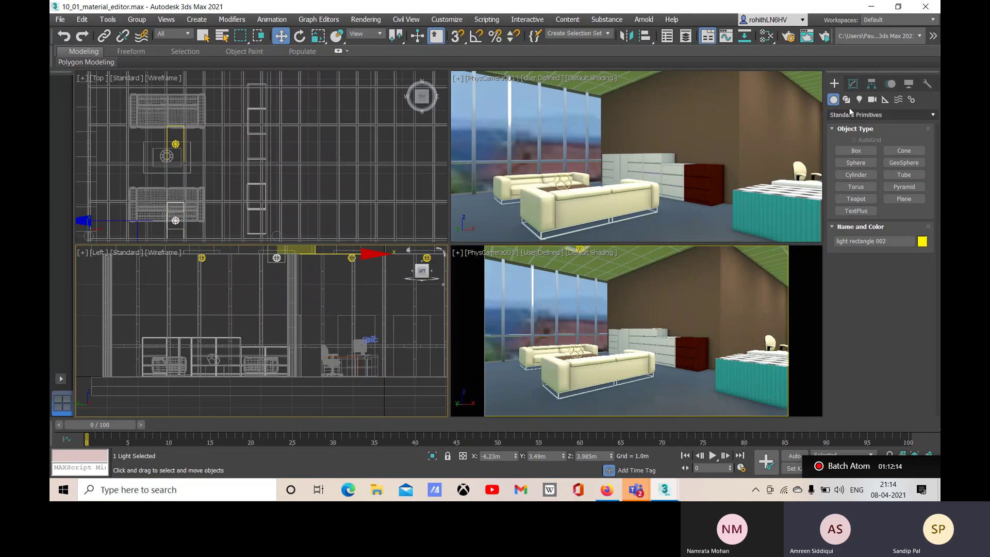
Step: Turn off light rectangle 002 in the Modify panel, then select light rectangle 004
click(853, 83)
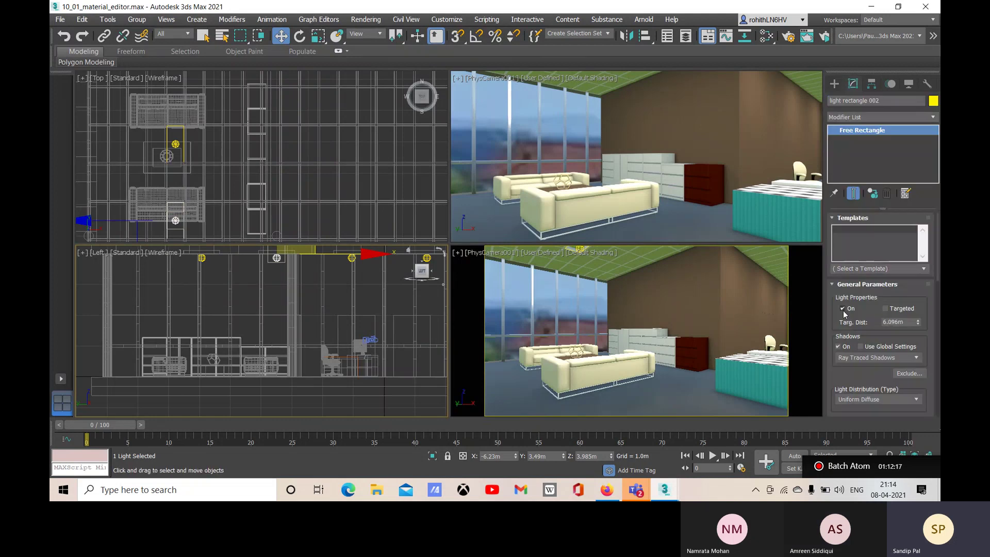
click(843, 309)
click(198, 197)
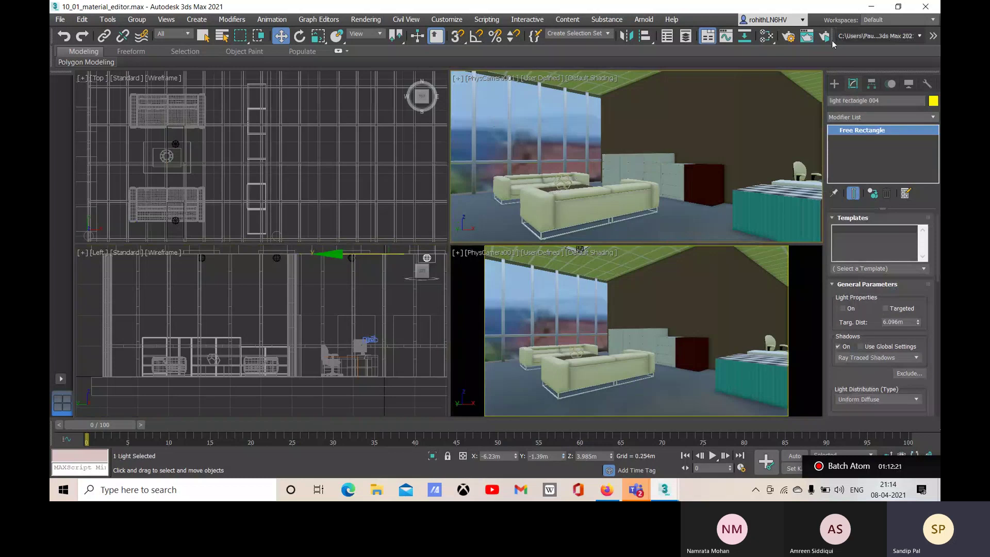
Step: Render PhysCamera001 with Arnold in ActiveShade, continuing past missing maps, then close the finished preview
click(789, 36)
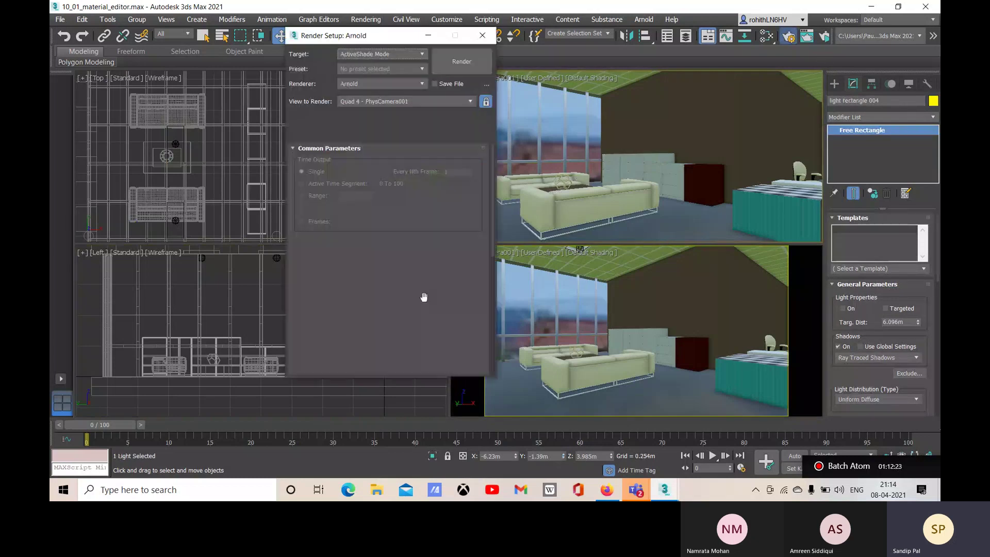
click(454, 63)
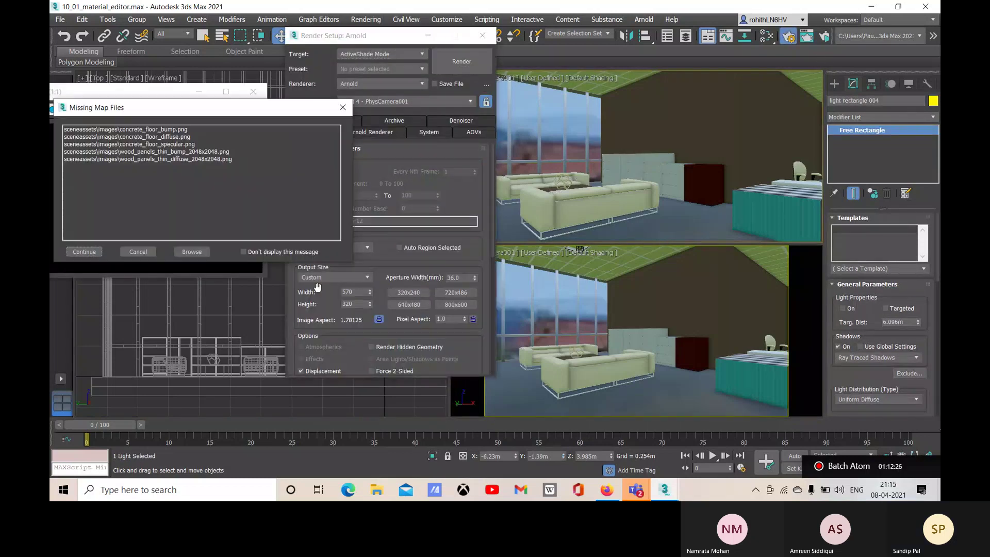
click(129, 253)
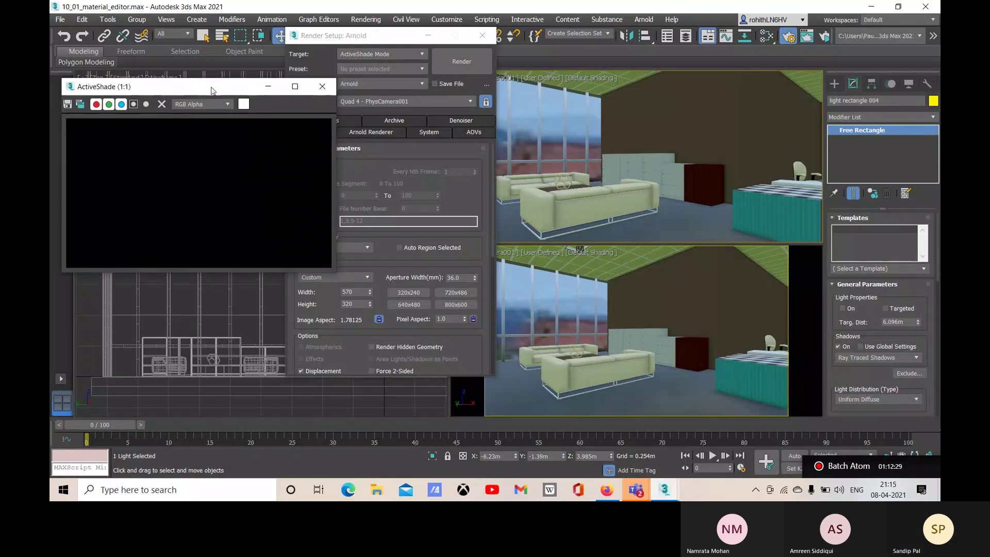
drag(211, 91, 214, 90)
click(325, 86)
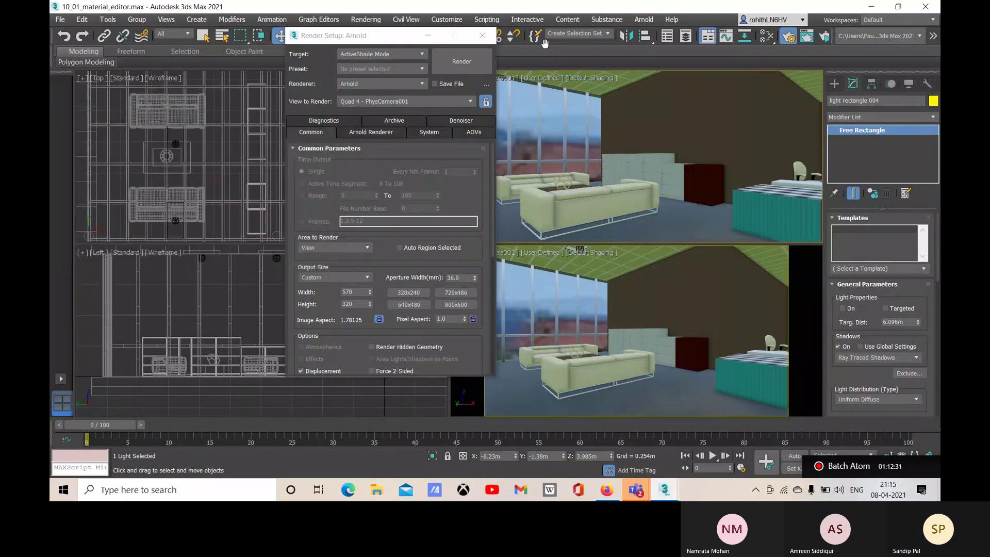
click(93, 246)
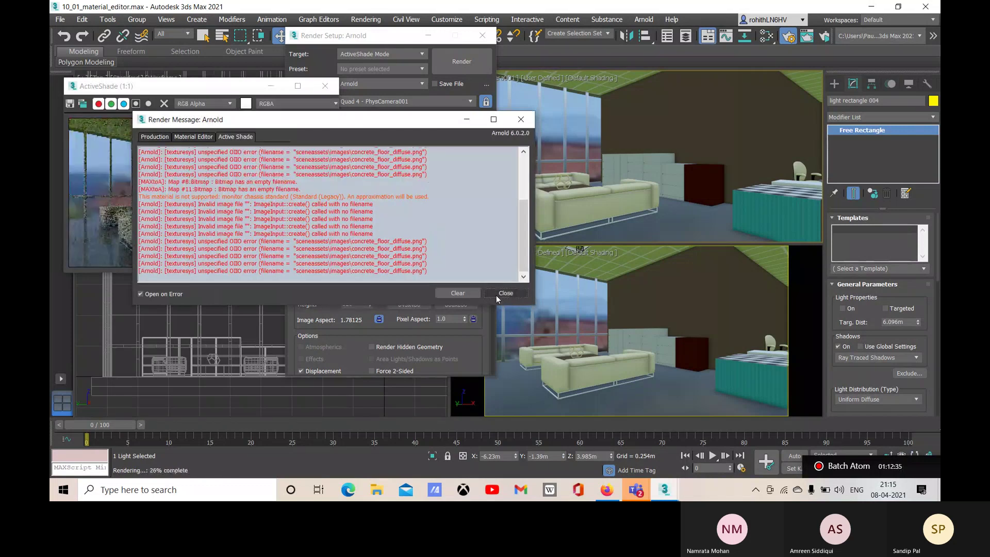
click(497, 295)
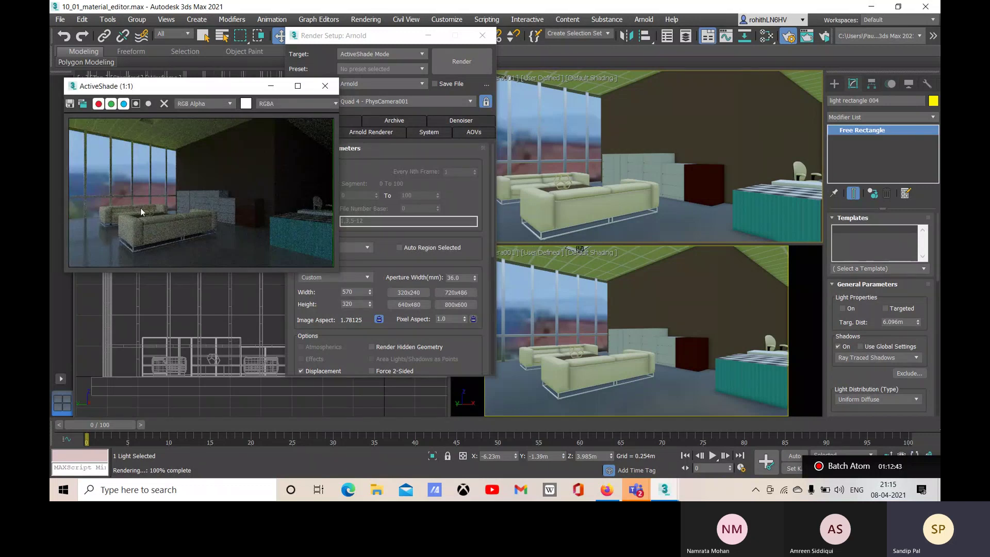
click(325, 87)
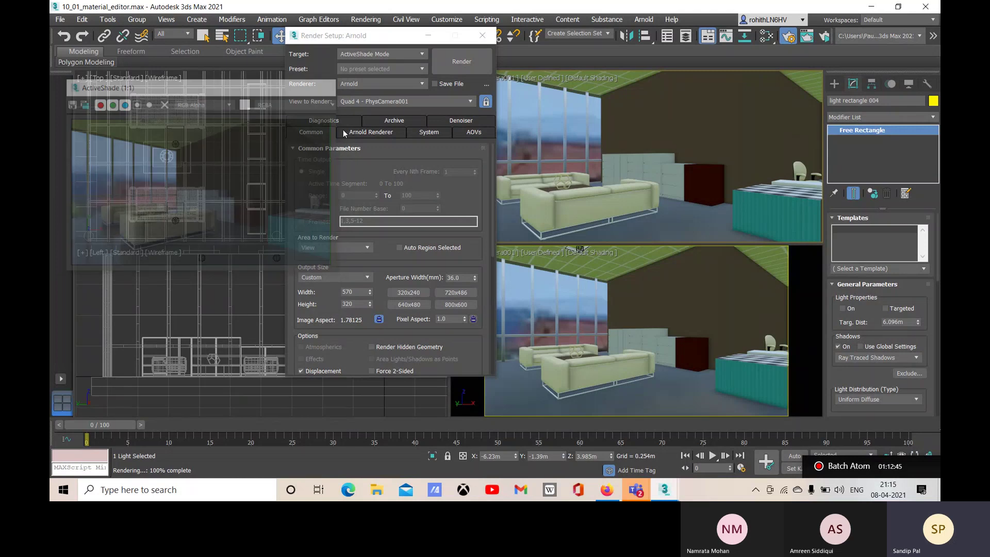
Step: Close Render Setup, set the camera view to High Quality shading, and reopen its shading menu
click(482, 35)
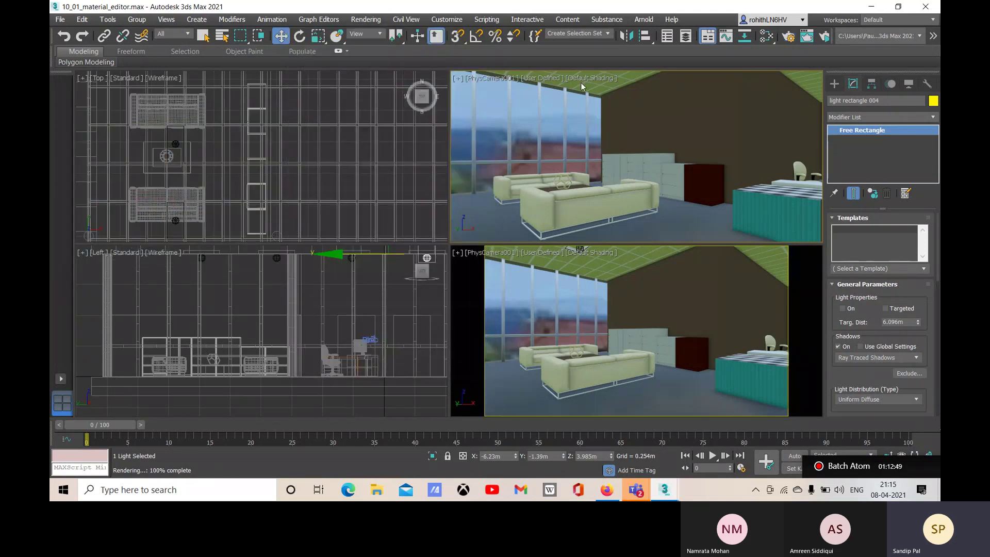
click(539, 80)
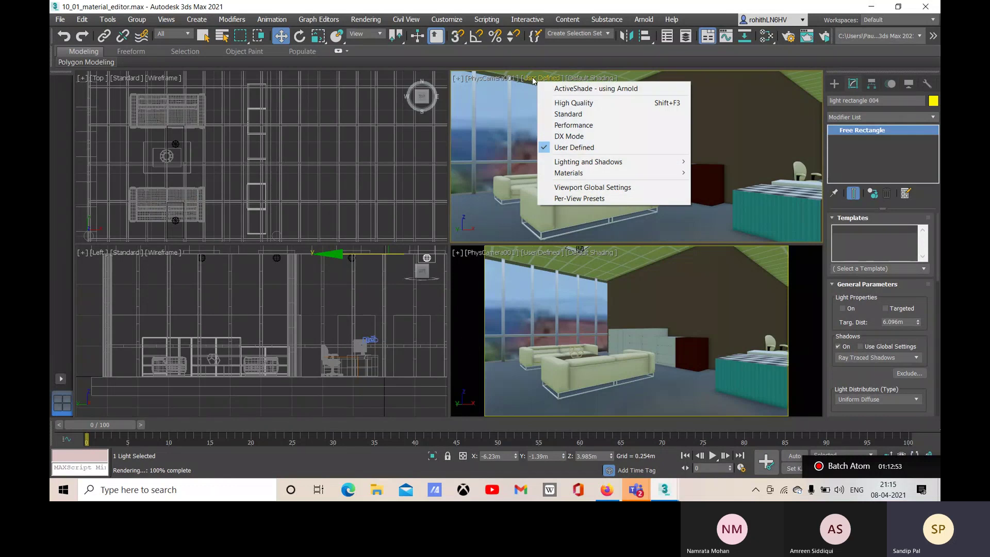
click(556, 108)
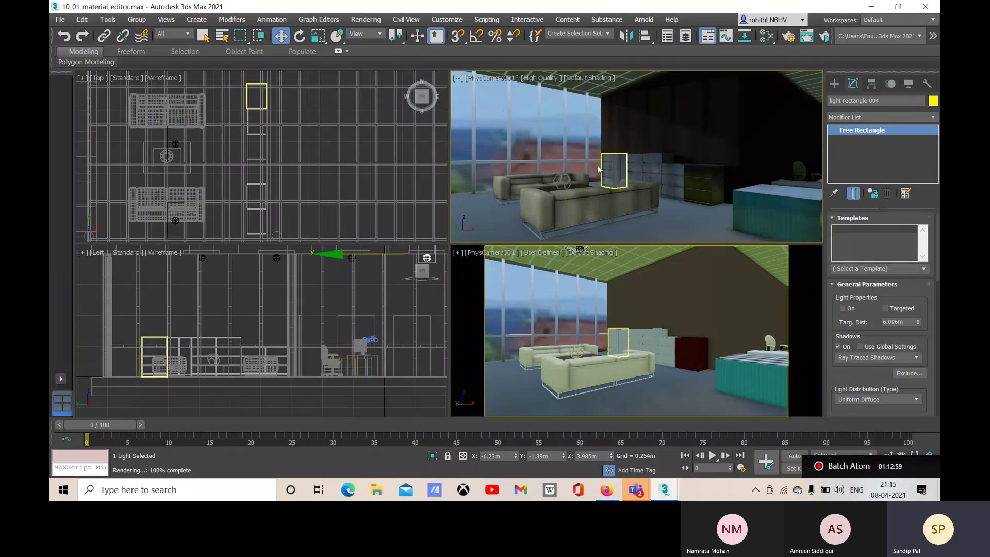
click(543, 82)
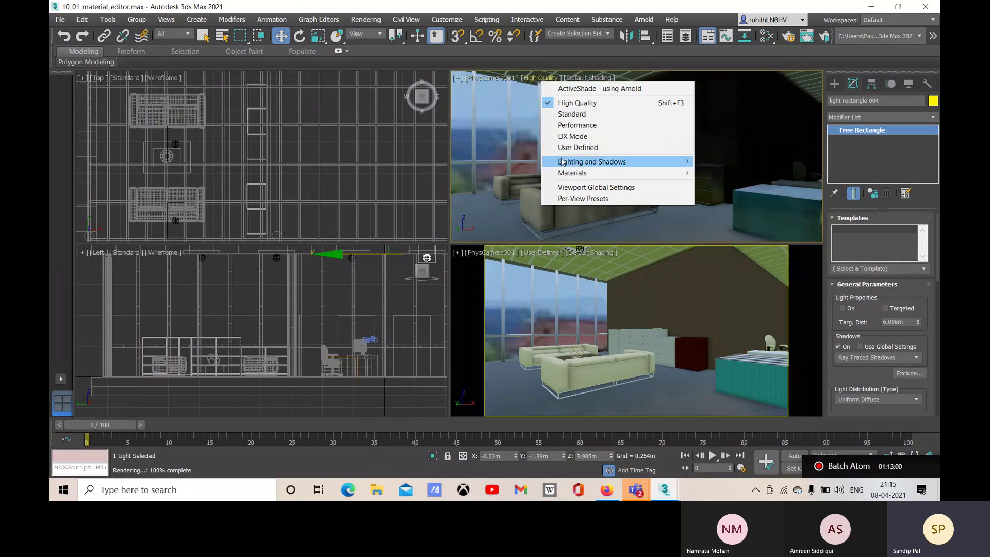
mouse_move(636, 163)
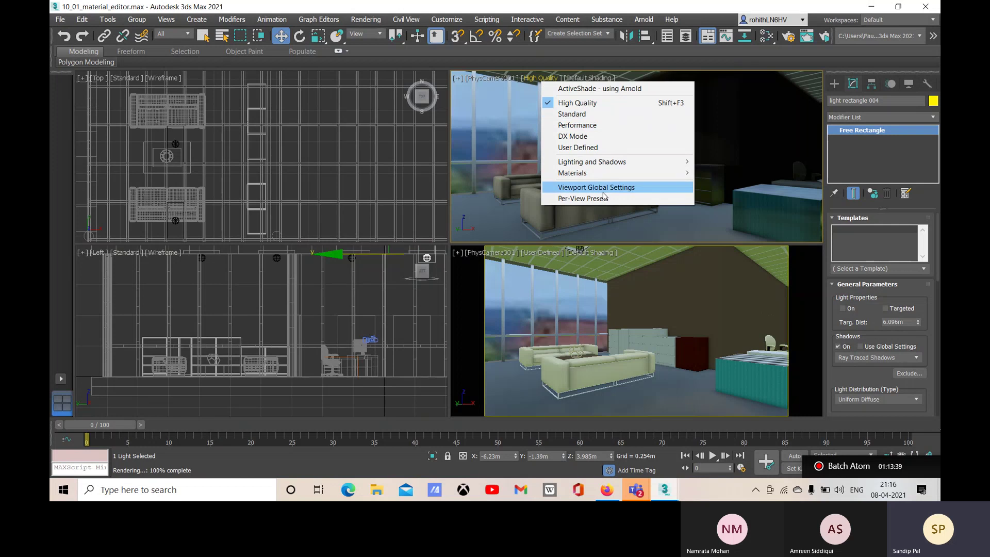
Step: Enable ActiveShade - using Arnold in the camera view, continuing past missing-map warnings and closing the error logs
click(573, 90)
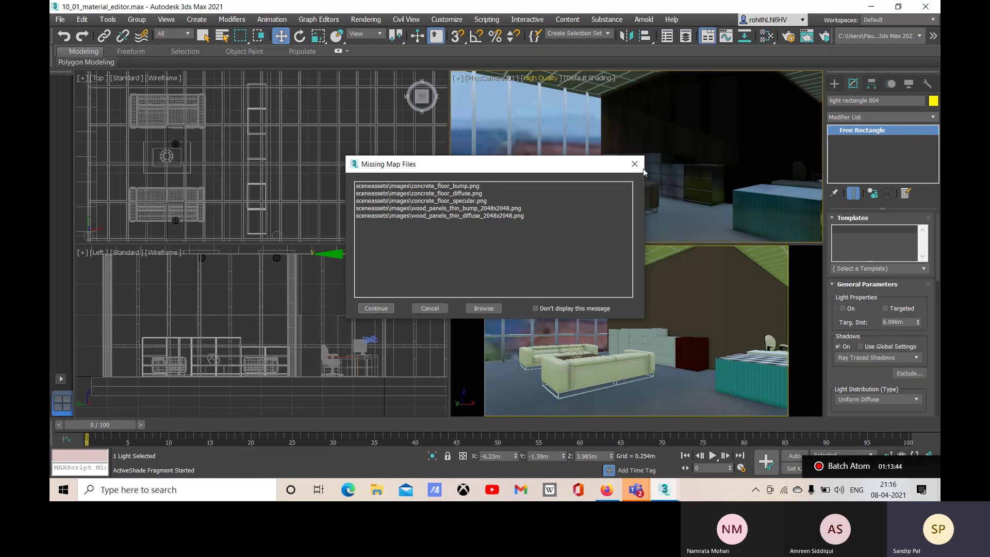
click(376, 308)
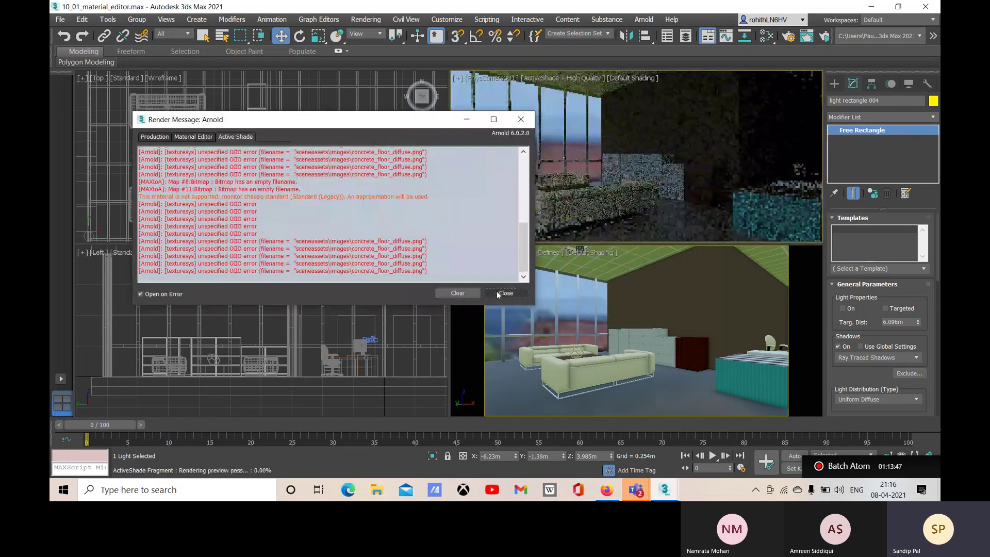
click(498, 295)
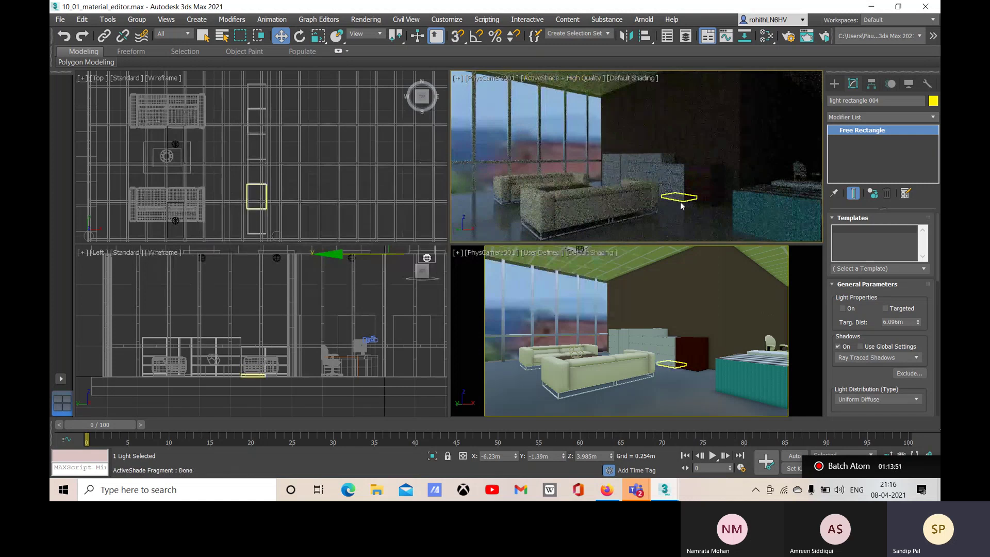
click(758, 216)
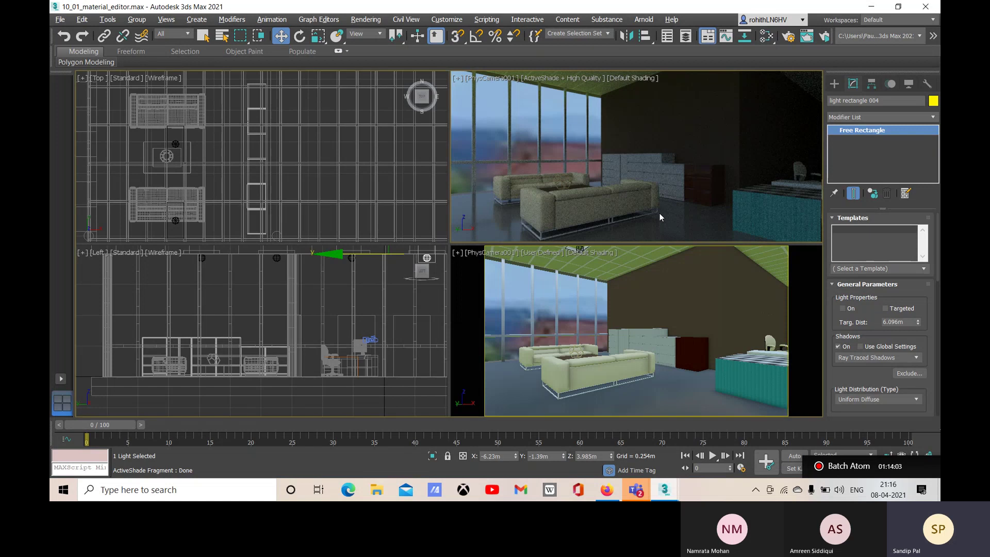
click(377, 307)
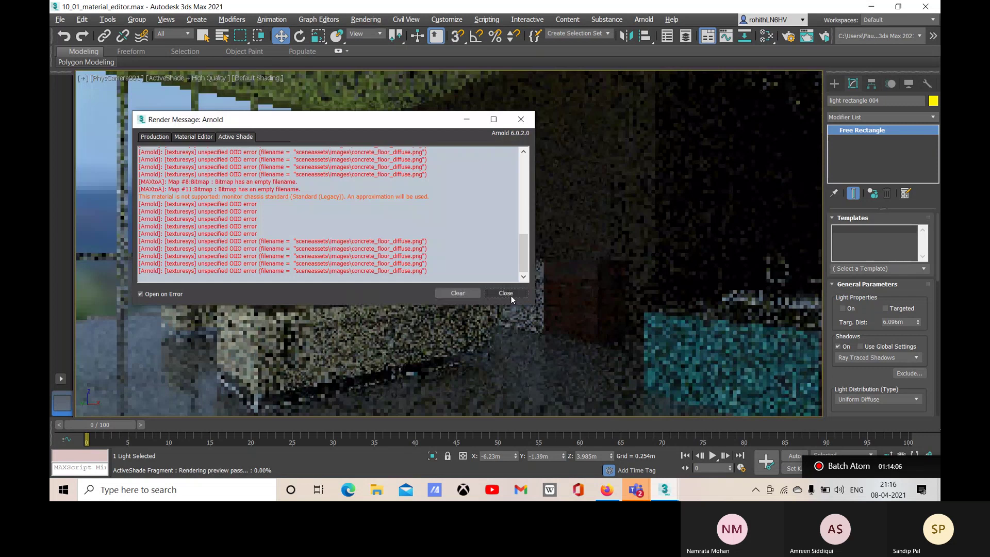
click(511, 295)
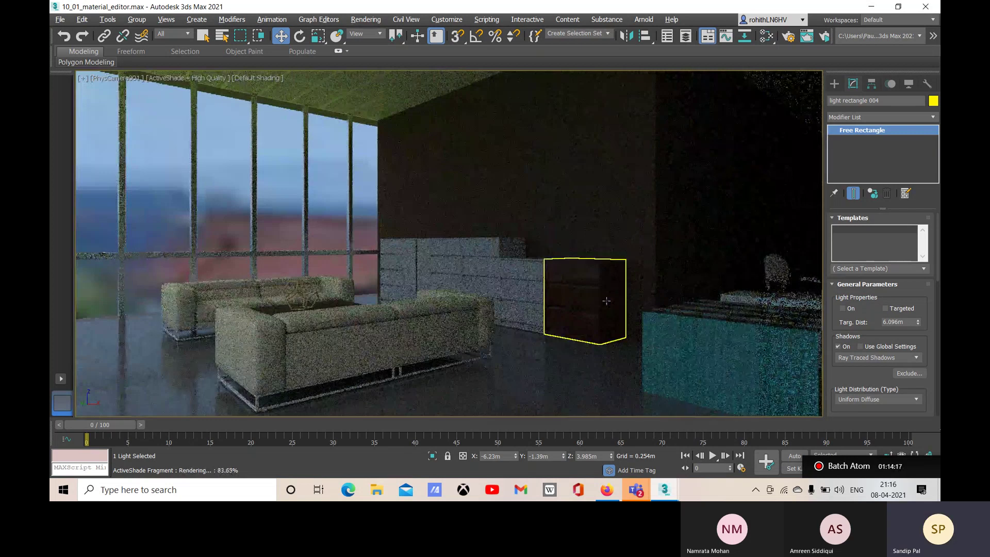
Step: Switch the viewport to Perspective, deselect the light, and turn off ActiveShade - using Arnold
click(120, 78)
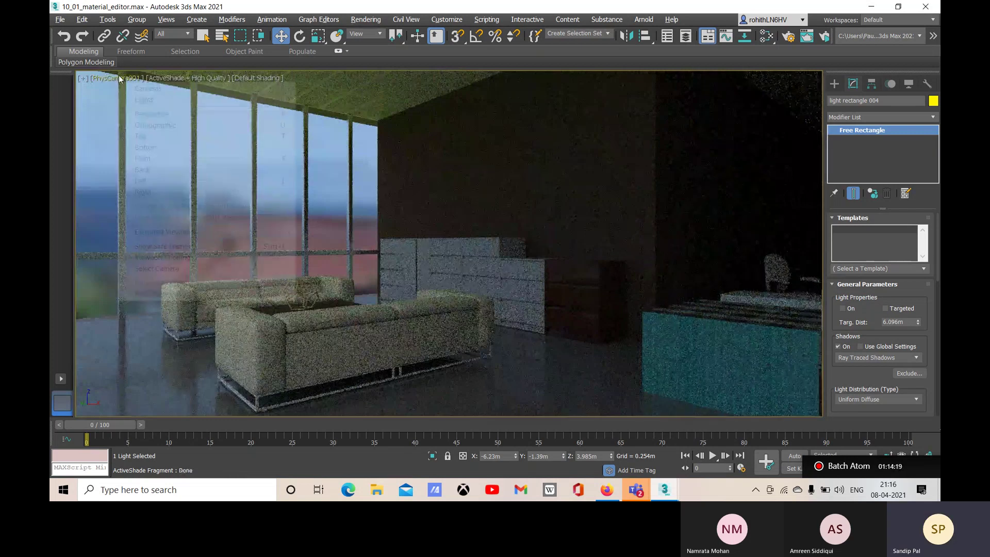
click(200, 114)
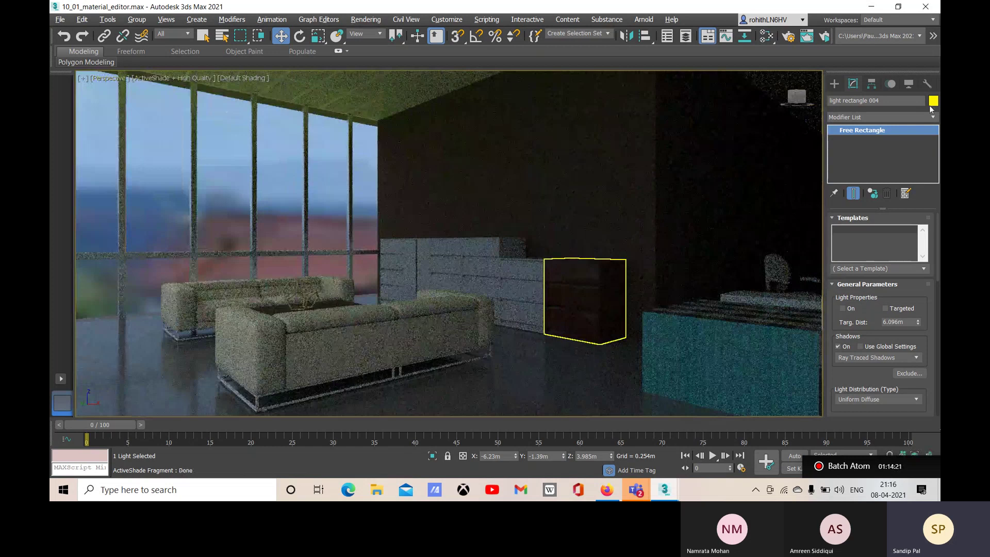
click(781, 77)
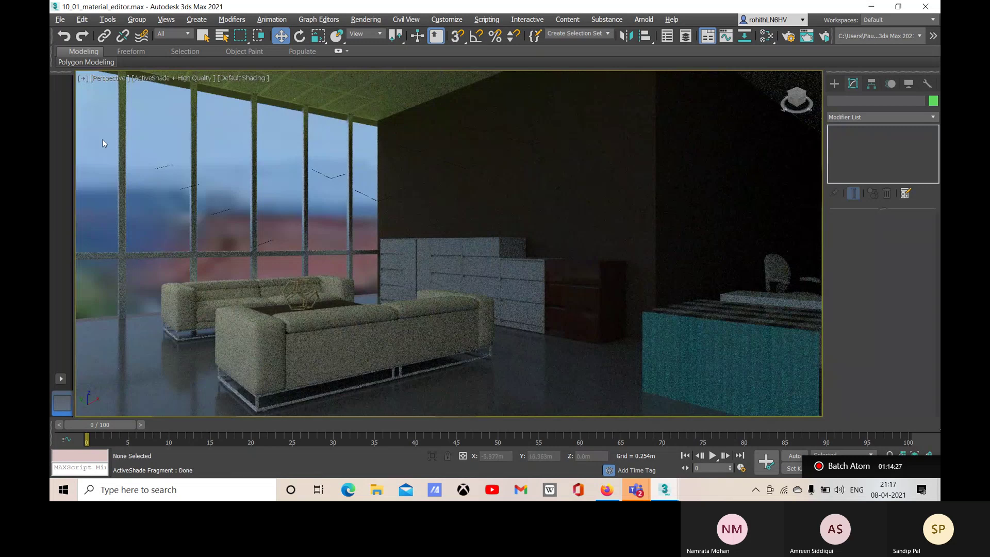
click(106, 79)
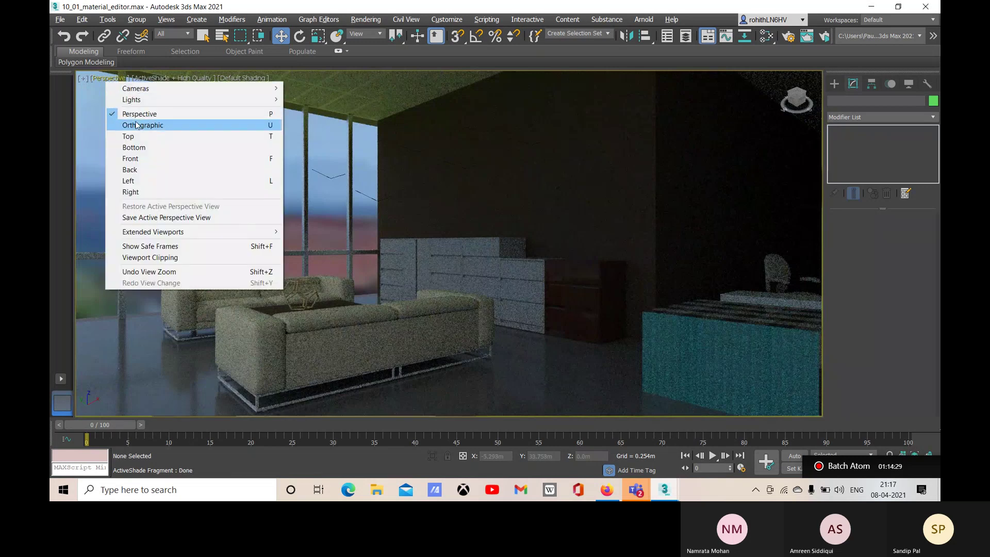
click(176, 79)
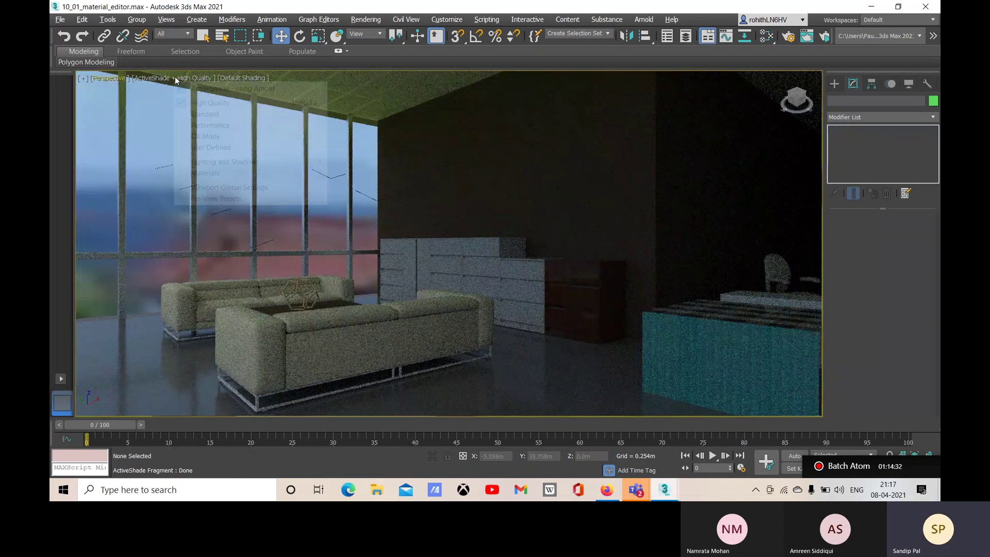
click(178, 79)
click(184, 88)
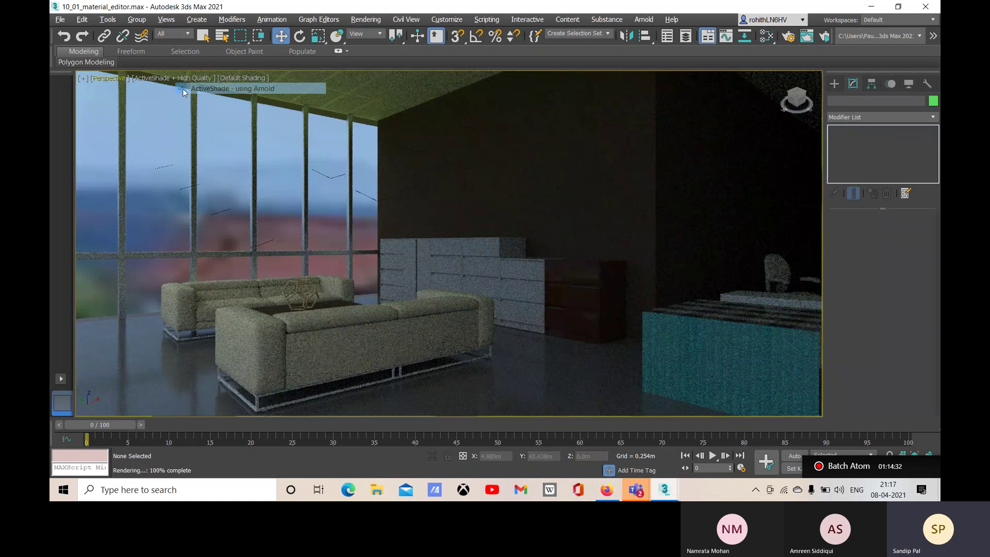
Step: Zoom and orbit the Perspective view to frame the whole building on the lawn
scroll(459, 229, up, 10)
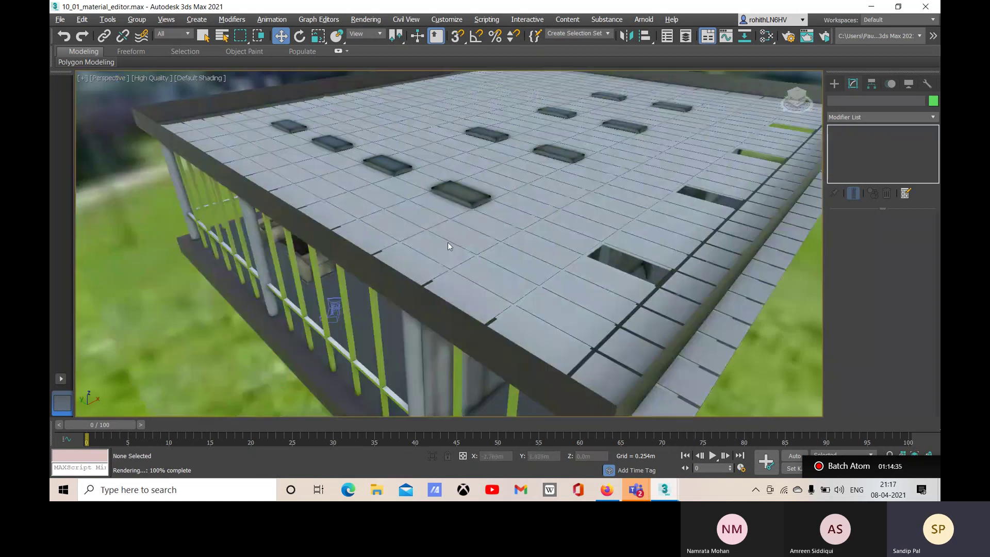
scroll(455, 240, down, 10)
alt+middle_drag(459, 239, 481, 240)
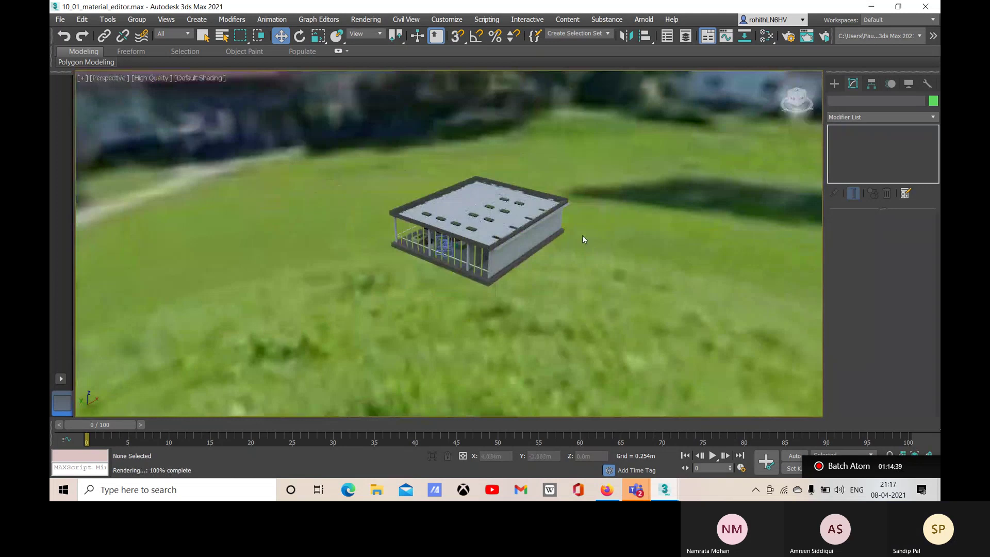
scroll(644, 235, down, 3)
alt+middle_drag(558, 253, 390, 298)
scroll(398, 252, up, 4)
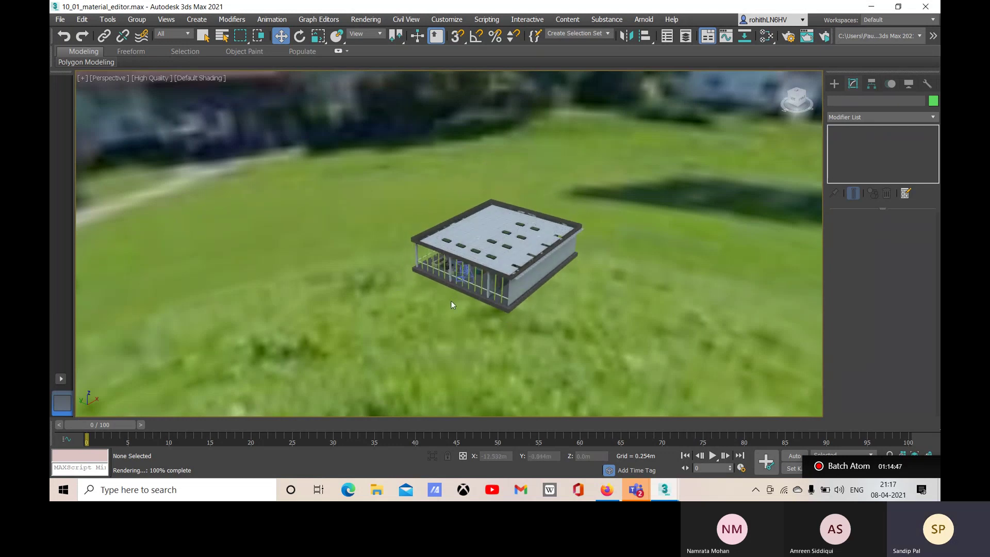
scroll(450, 301, up, 3)
Step: Start a Daylight system and accept the recommended EV 15 exposure control
click(835, 84)
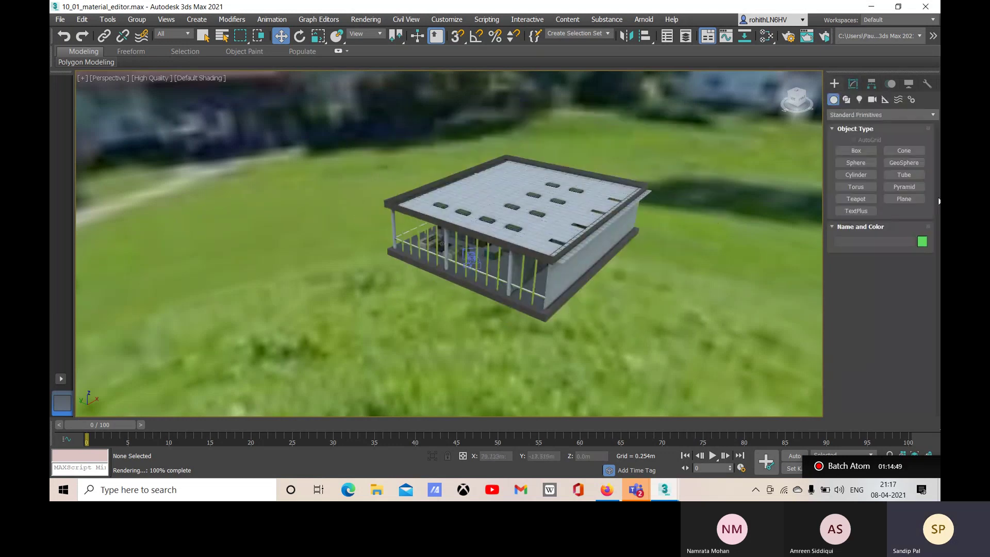
click(912, 100)
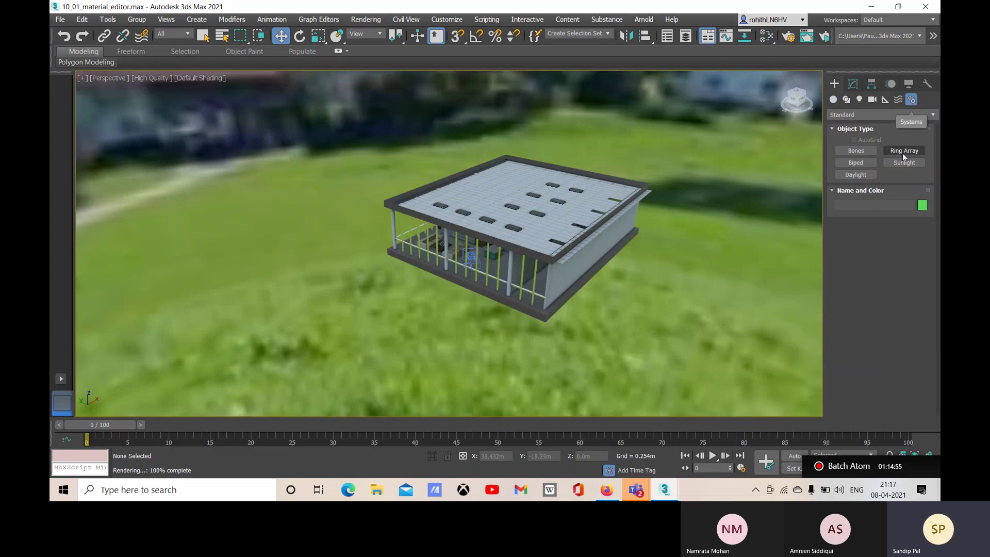
click(859, 175)
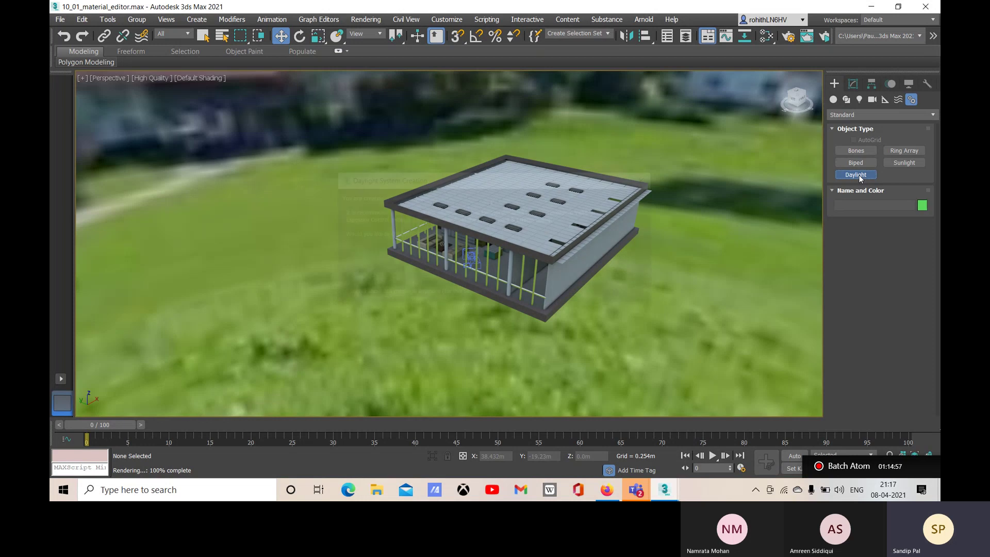
drag(412, 173, 404, 163)
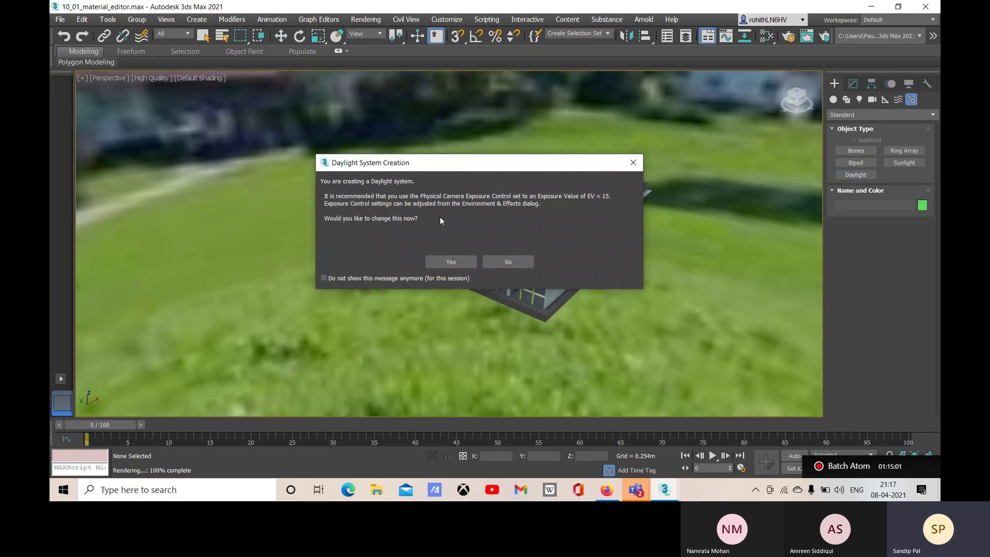
click(449, 263)
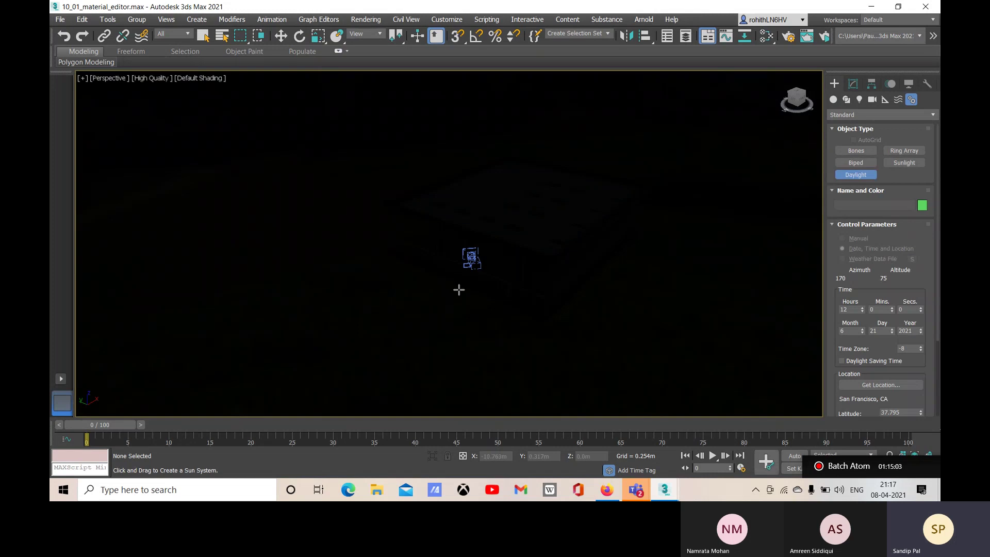
Step: Draw the Daylight001 compass around the building and raise the sun above it
drag(471, 258, 585, 270)
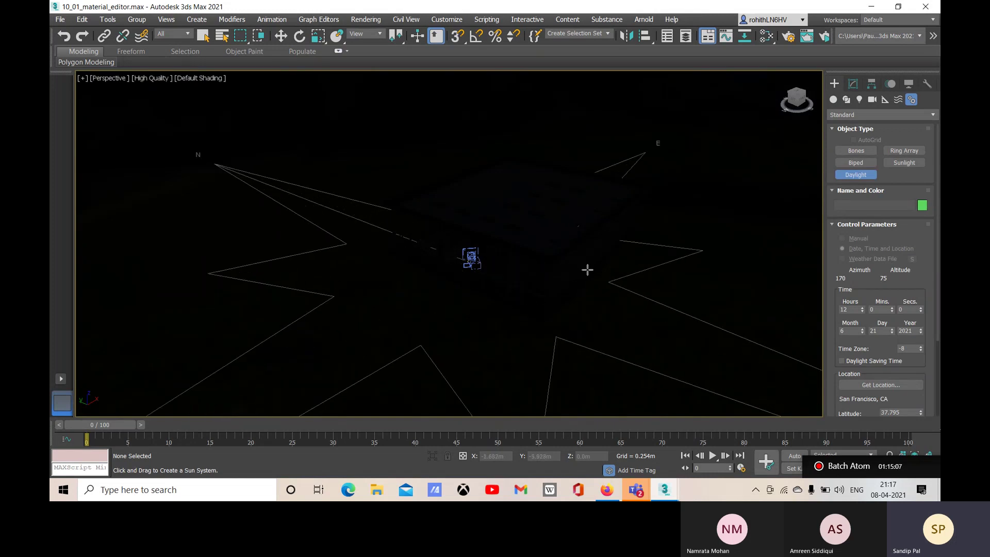
click(481, 229)
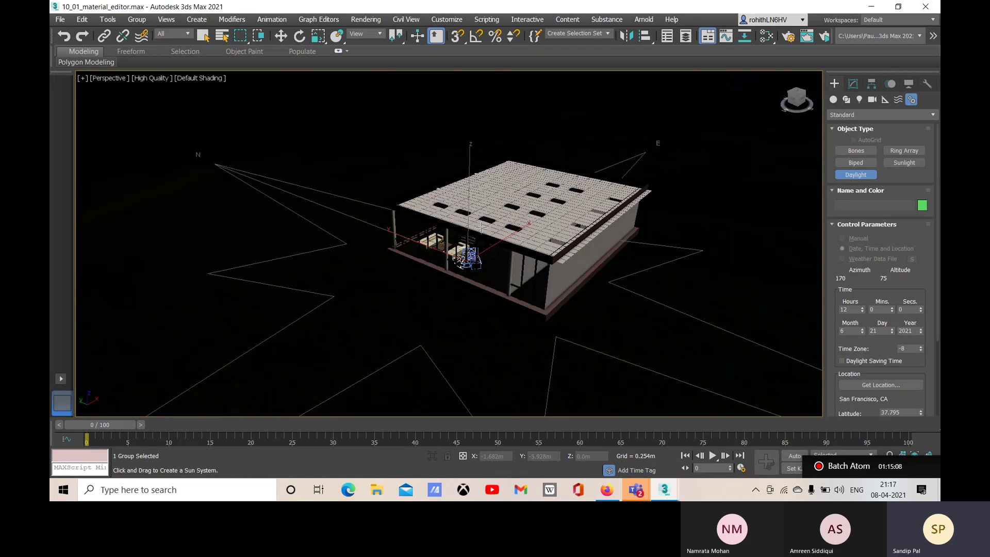
click(555, 107)
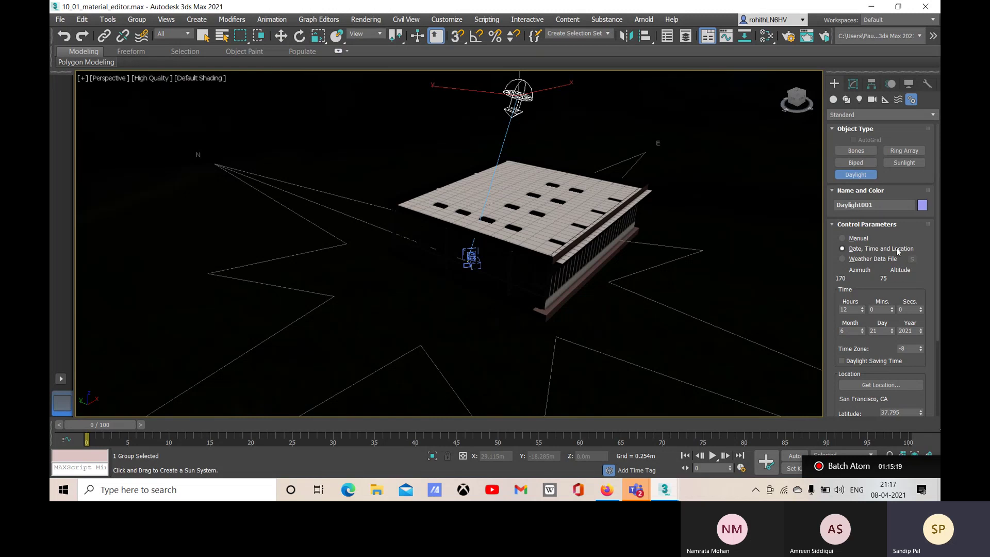
click(843, 238)
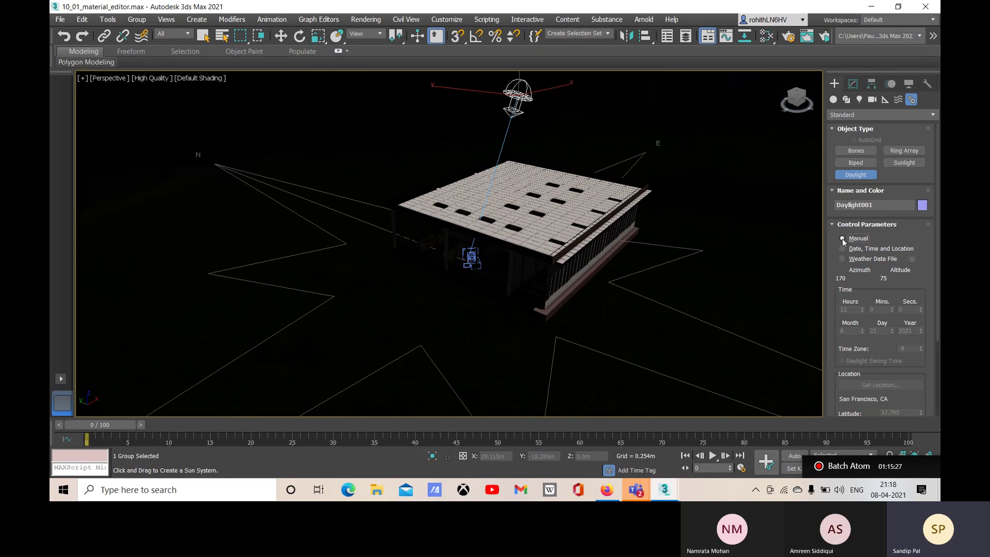
key(w)
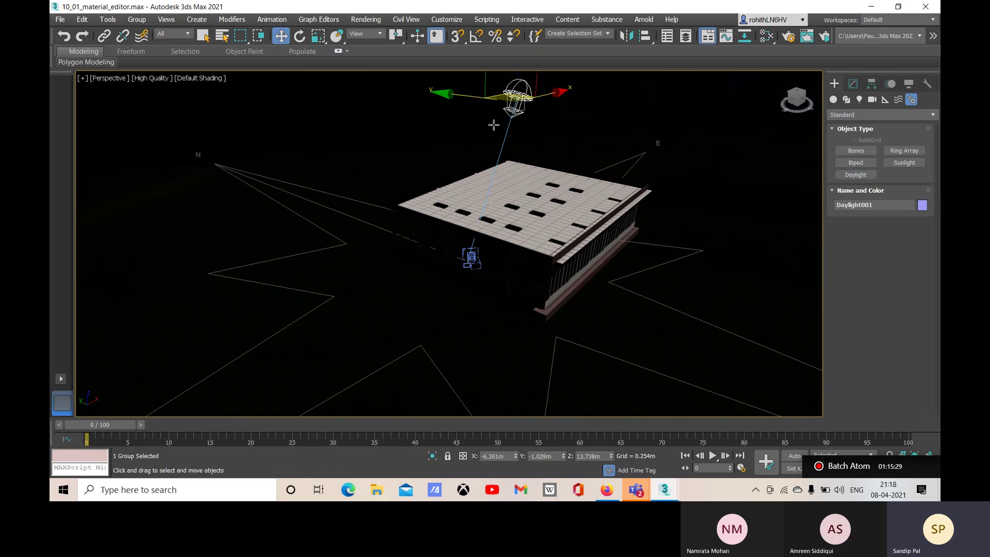
drag(444, 95, 421, 186)
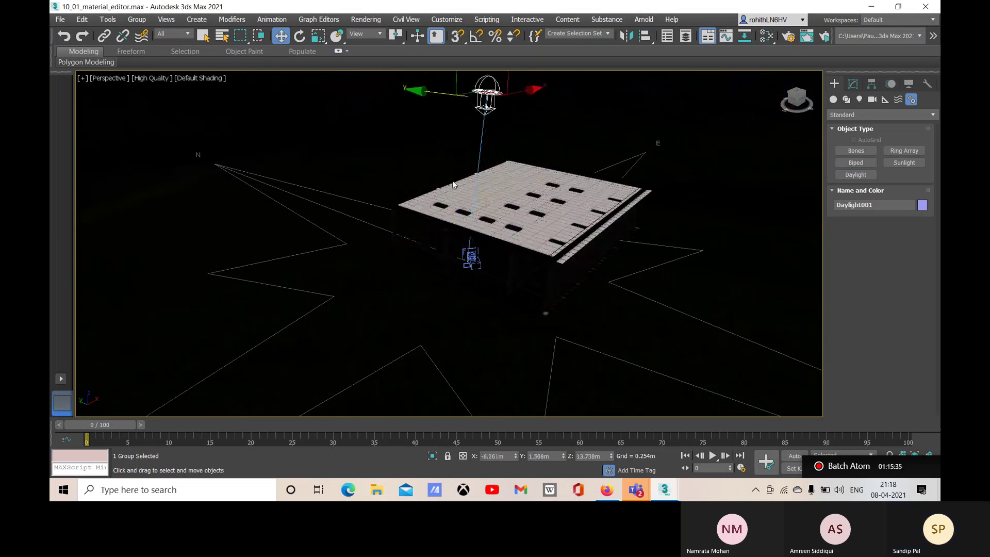
middle_drag(482, 199, 437, 273)
click(853, 83)
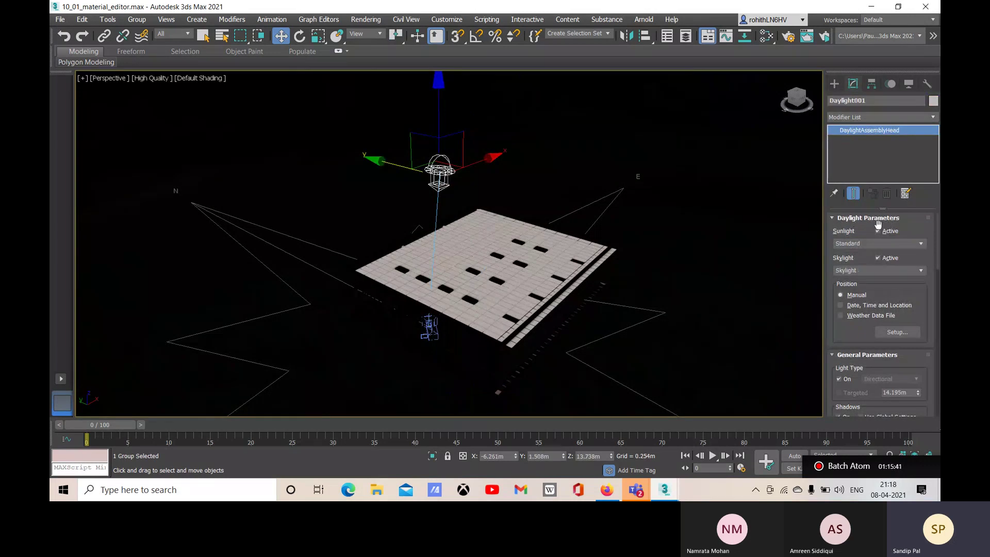
click(878, 258)
click(878, 257)
scroll(918, 294, down, 2)
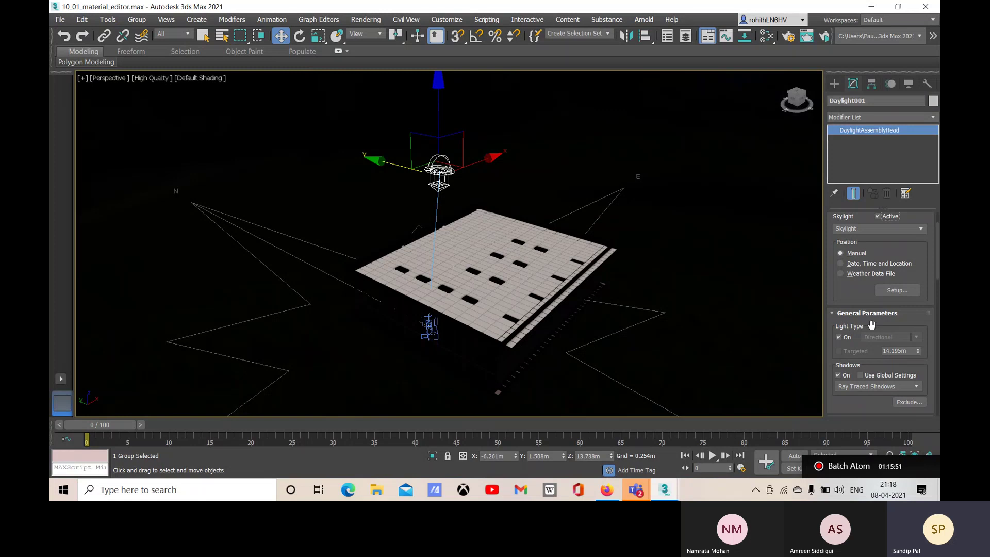
scroll(872, 325, down, 1)
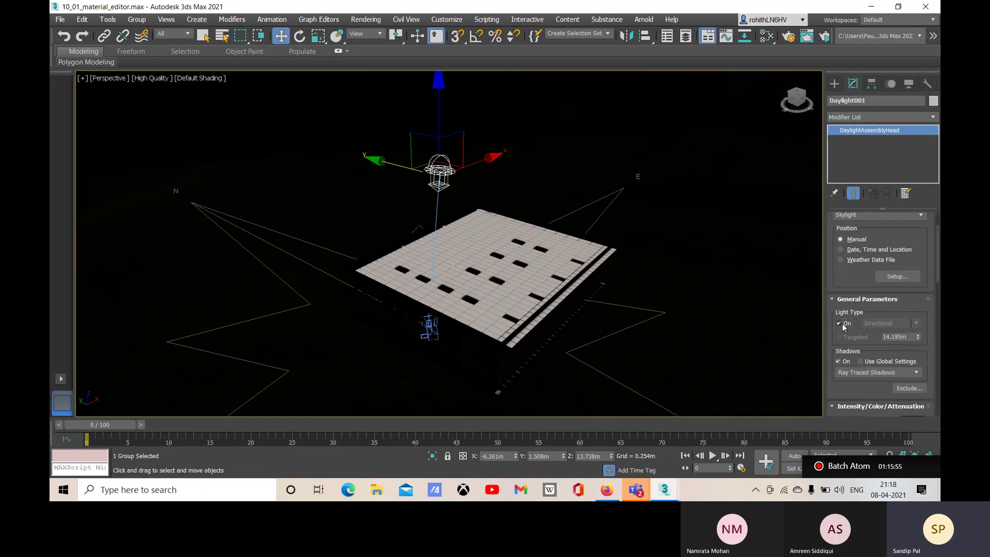
click(839, 324)
click(839, 323)
scroll(919, 350, down, 1)
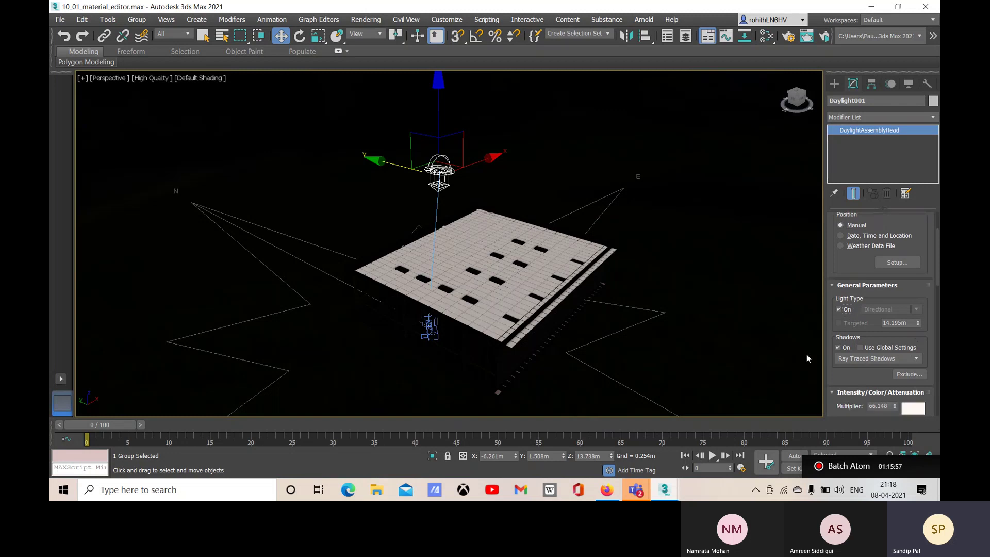
click(895, 408)
click(886, 406)
Step: Switch the viewport to the Sun001 light's point of view
click(109, 78)
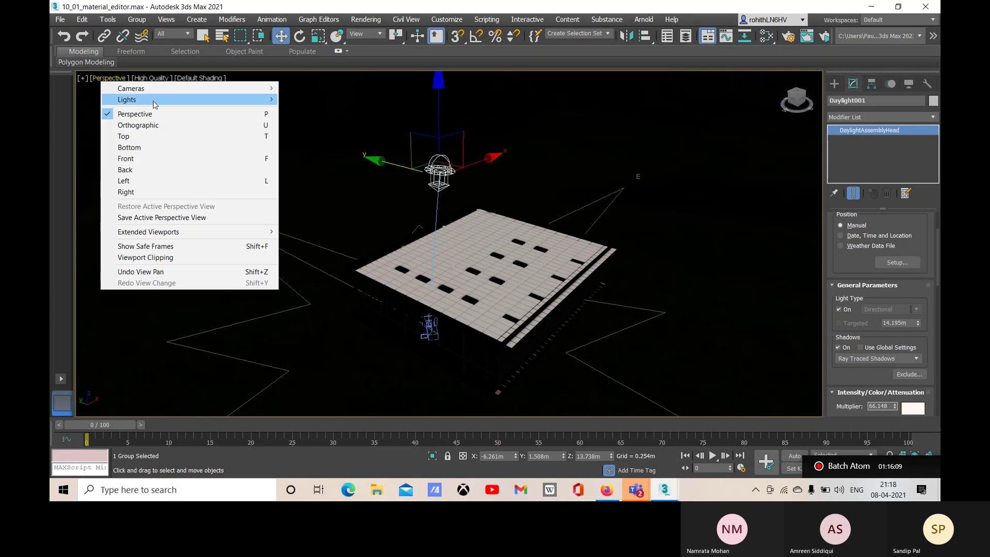
mouse_move(155, 89)
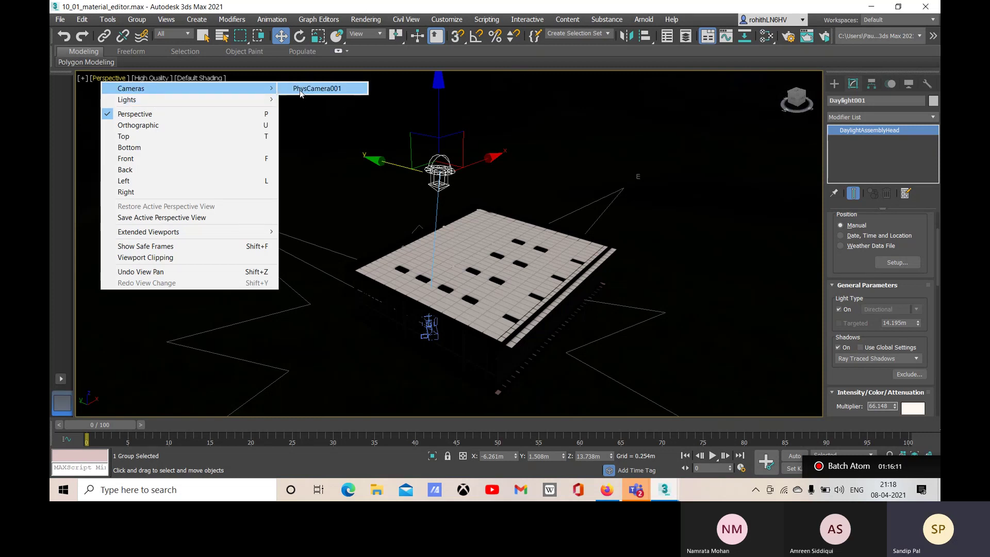
mouse_move(199, 98)
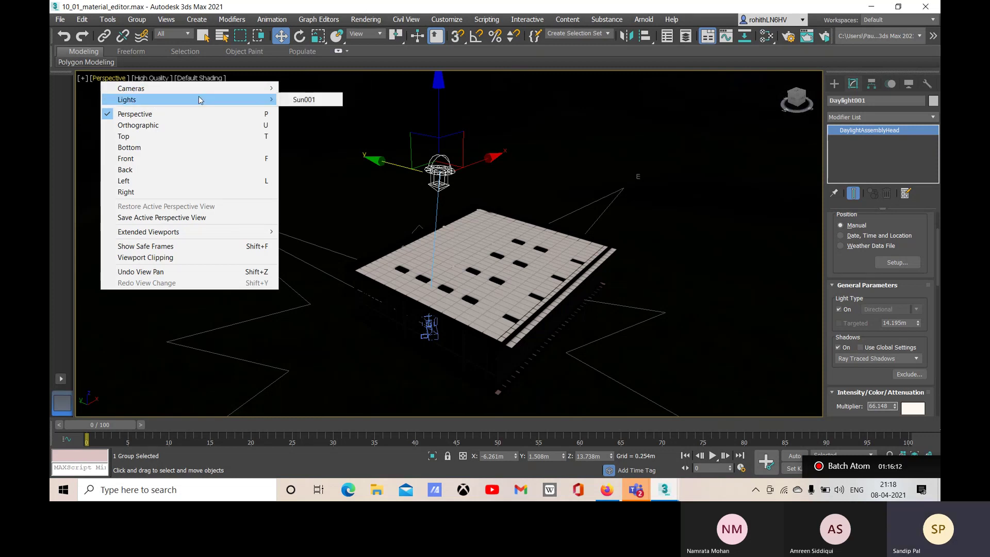
click(304, 100)
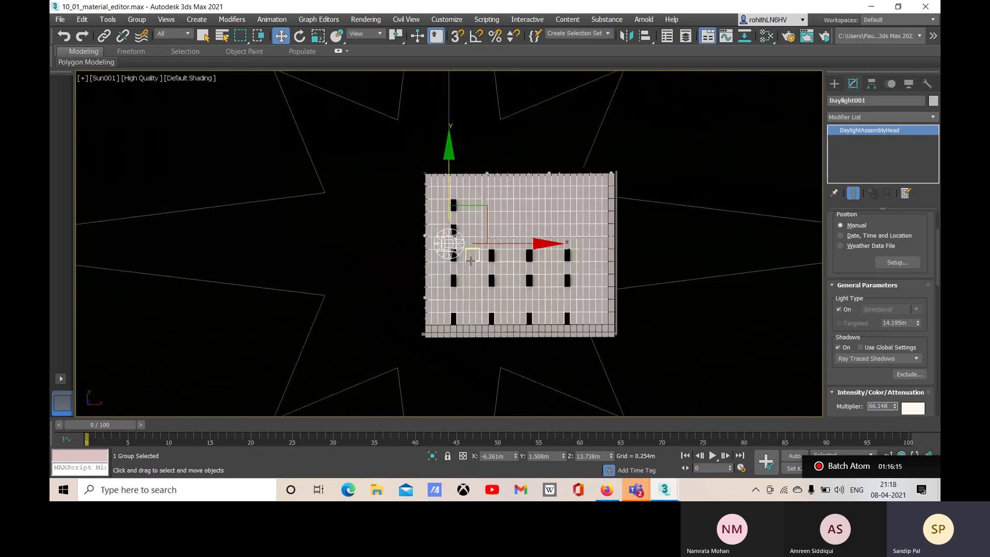
Step: Switch the viewport to PhysCamera001 to show the office interior
click(108, 78)
mouse_move(186, 89)
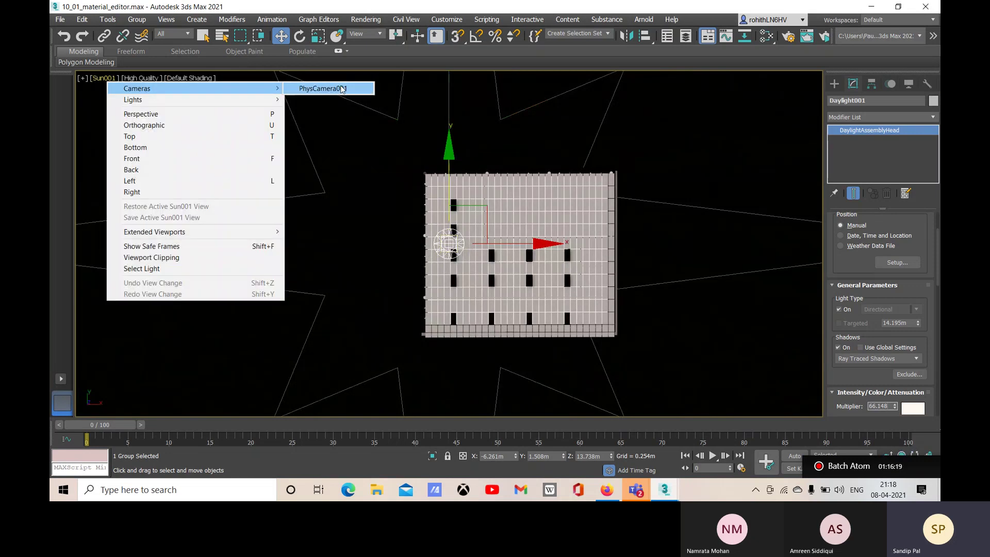
click(342, 89)
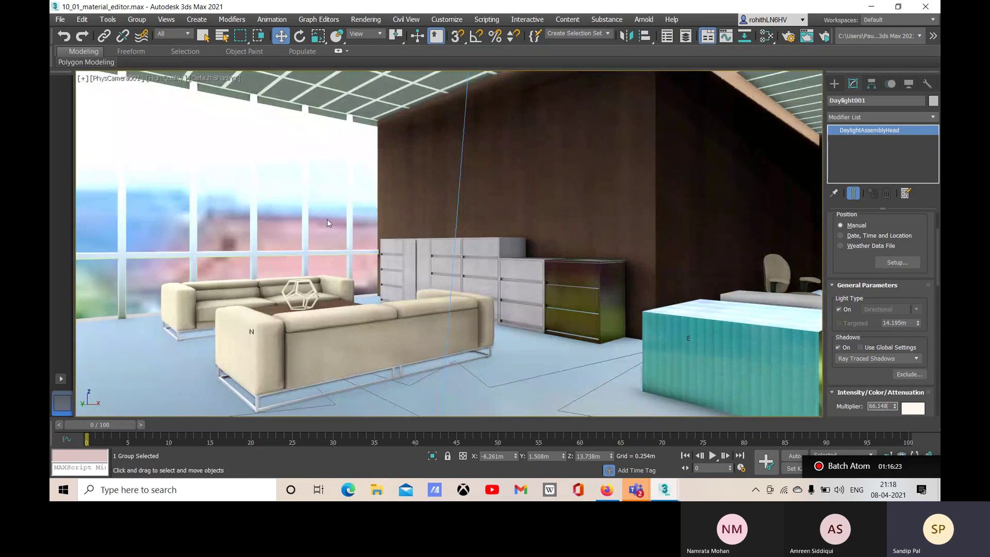
Step: Render PhysCamera001 in Arnold ActiveShade past missing maps, dismiss messages, and maximize the window
click(789, 38)
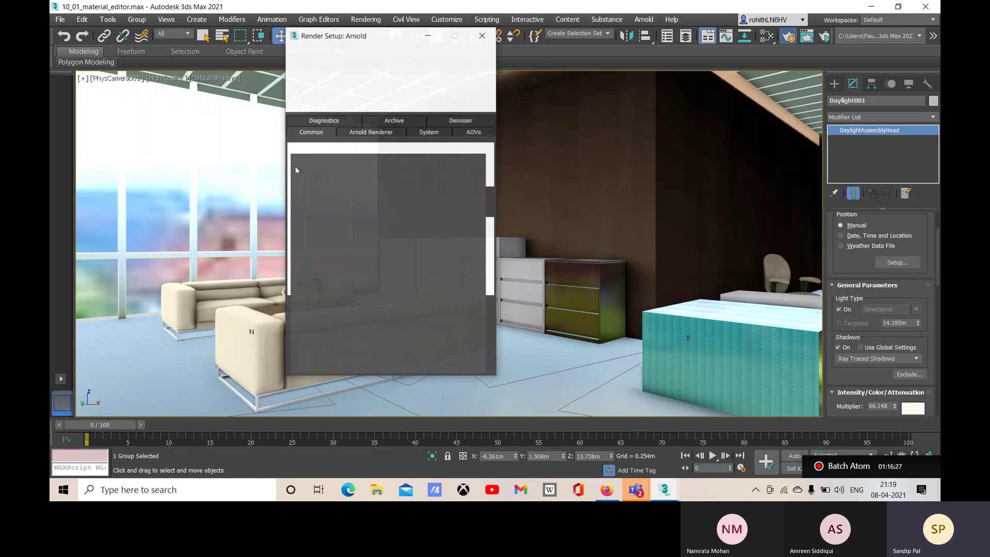
click(461, 61)
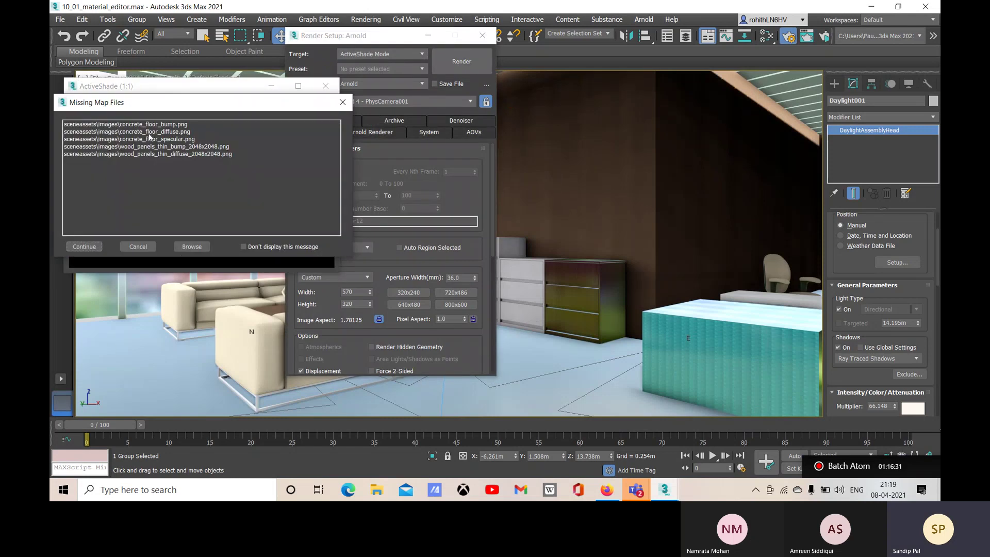
click(117, 161)
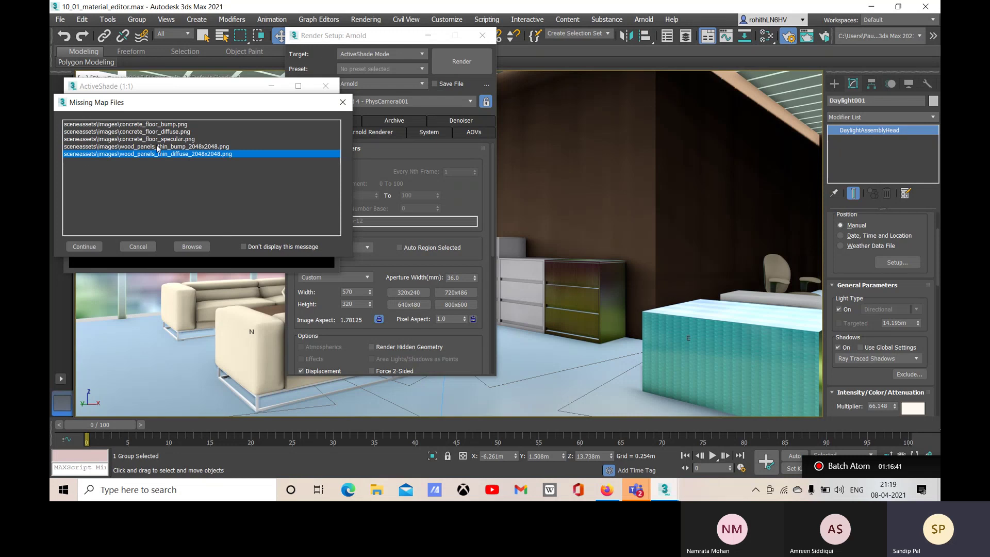
drag(124, 103, 275, 106)
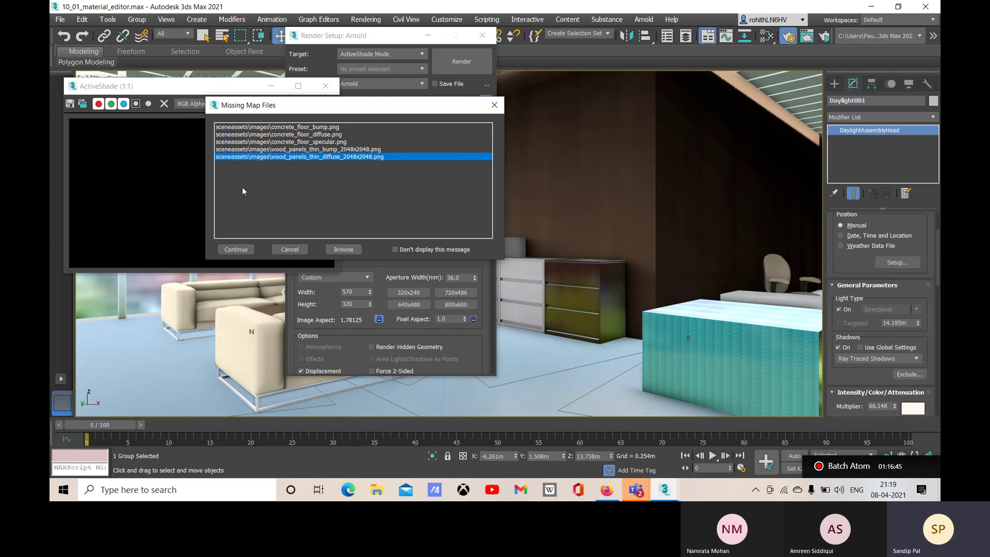
click(242, 249)
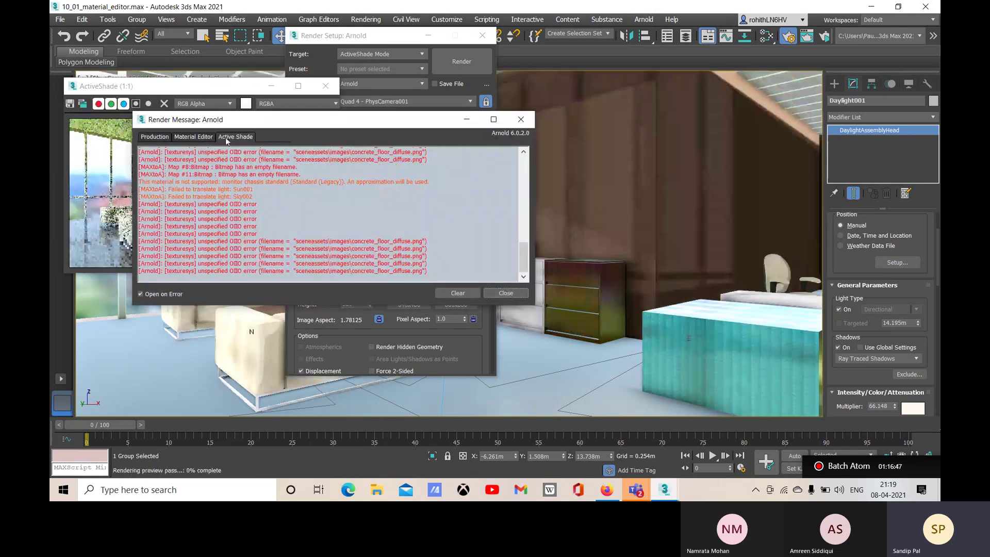
click(270, 165)
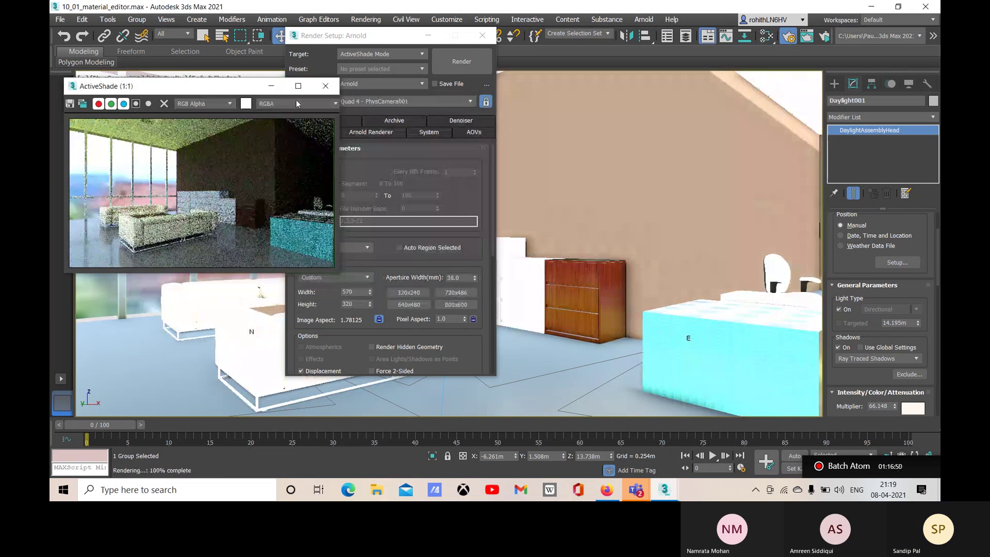
click(298, 86)
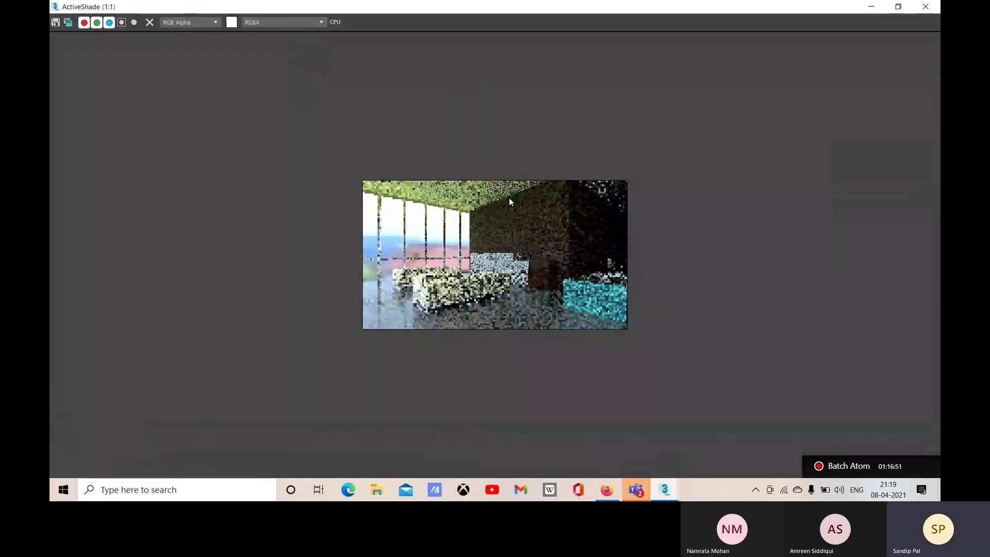
Step: Zoom and pan the maximized ActiveShade render to inspect detail, then restore it to normal size
scroll(443, 236, up, 1)
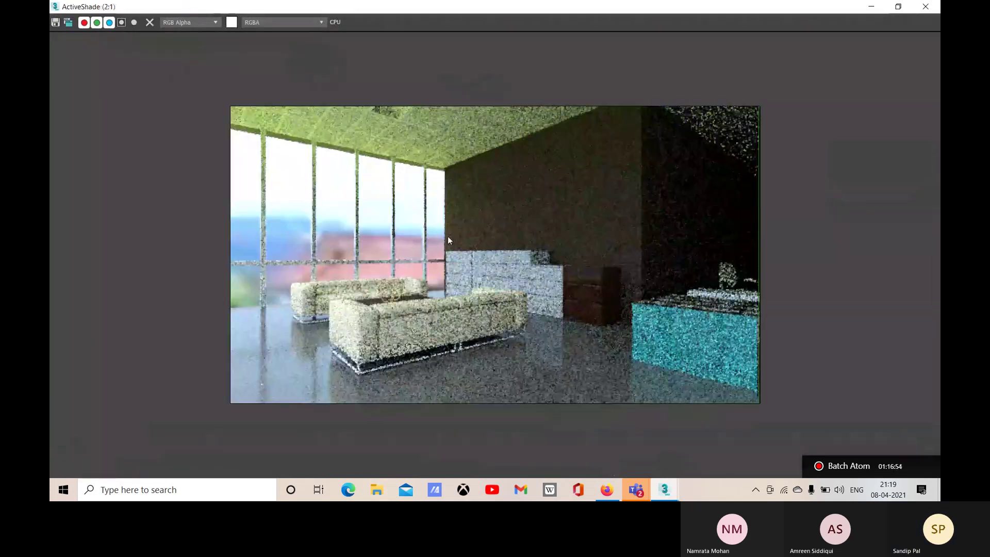
scroll(494, 248, up, 1)
scroll(494, 249, down, 1)
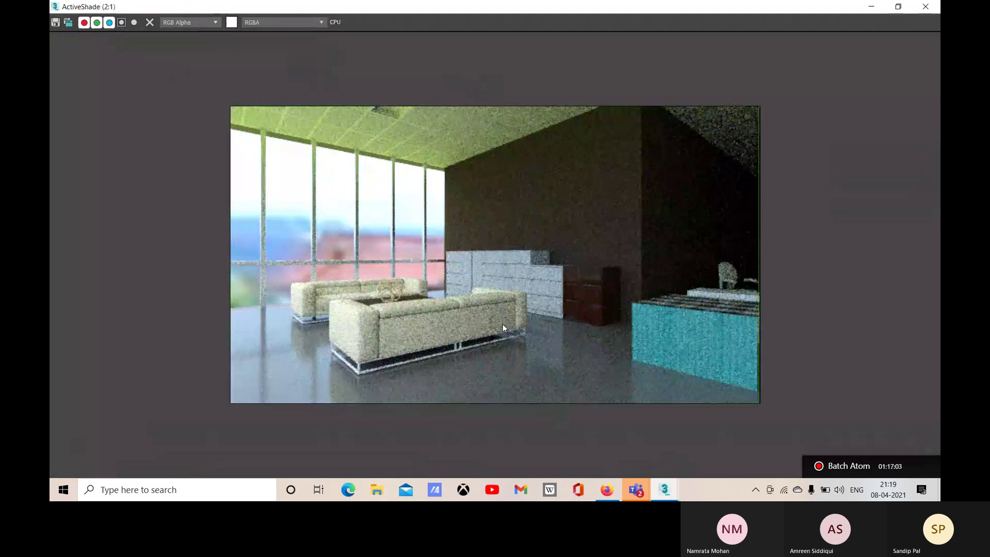
scroll(502, 324, up, 1)
middle_drag(480, 290, 595, 320)
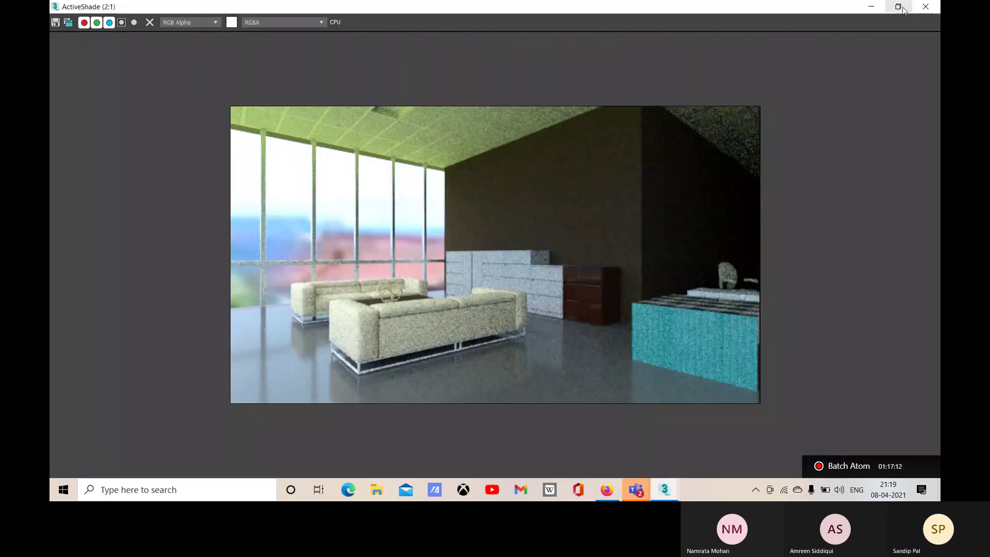
click(903, 8)
drag(361, 35, 554, 42)
Step: Set the target to Production Rendering Mode, review Arnold Sampling and Ray Depth, then return to Common
click(572, 61)
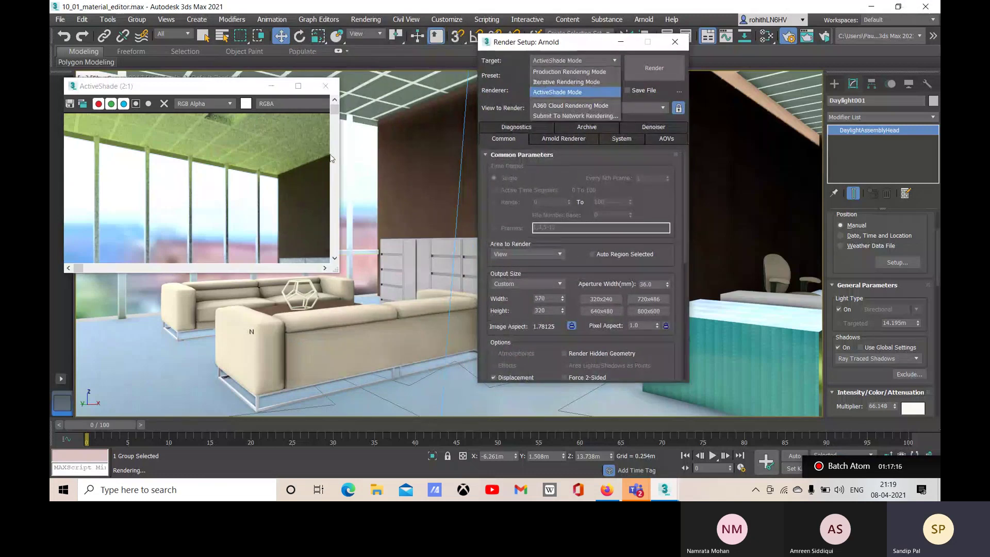
click(567, 72)
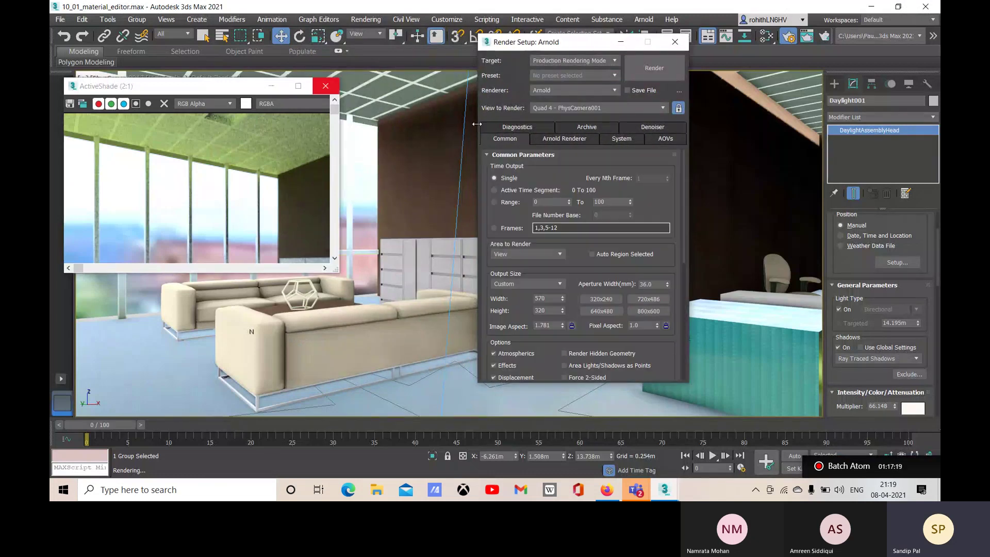
click(571, 138)
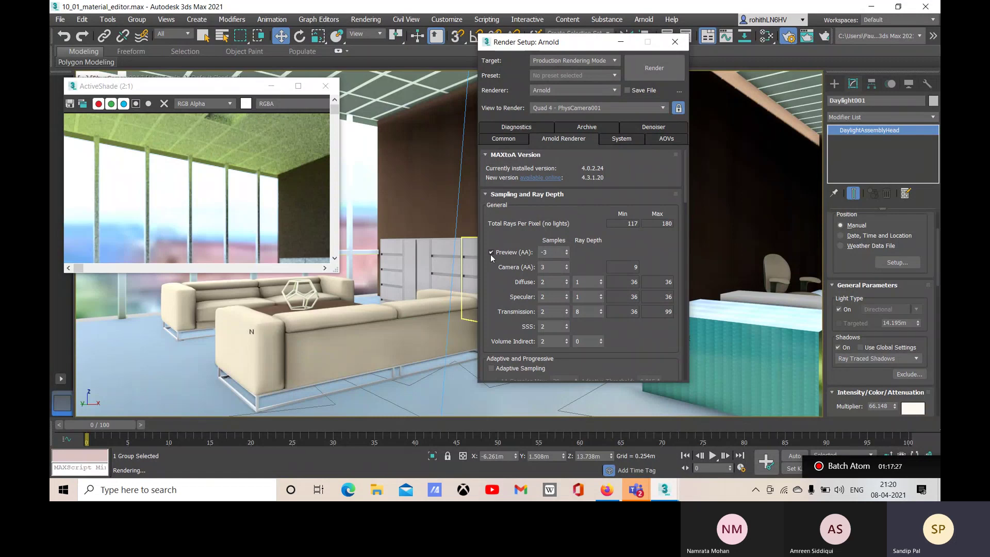
scroll(554, 266, down, 1)
scroll(567, 276, down, 1)
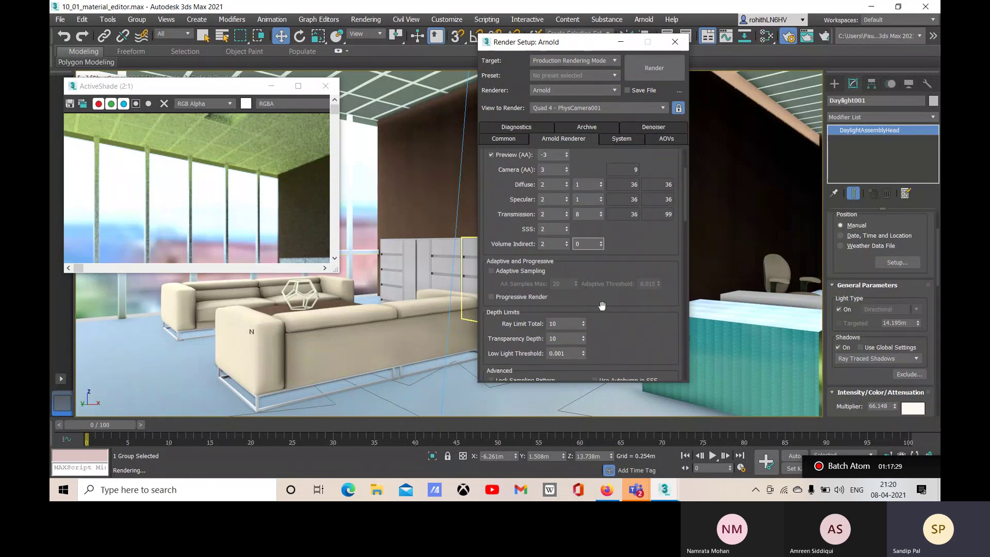
scroll(599, 307, down, 1)
scroll(593, 304, down, 1)
scroll(589, 300, up, 3)
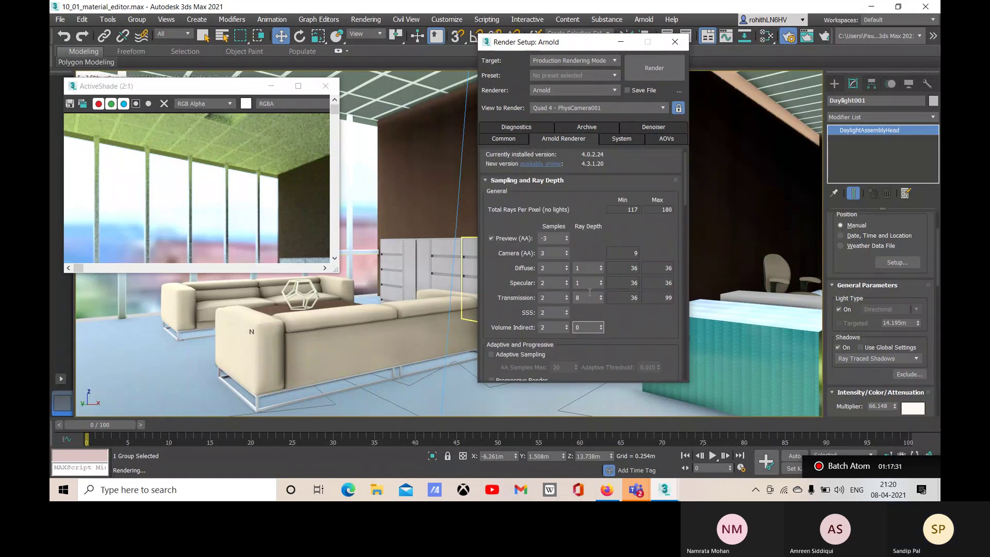
scroll(590, 292, up, 1)
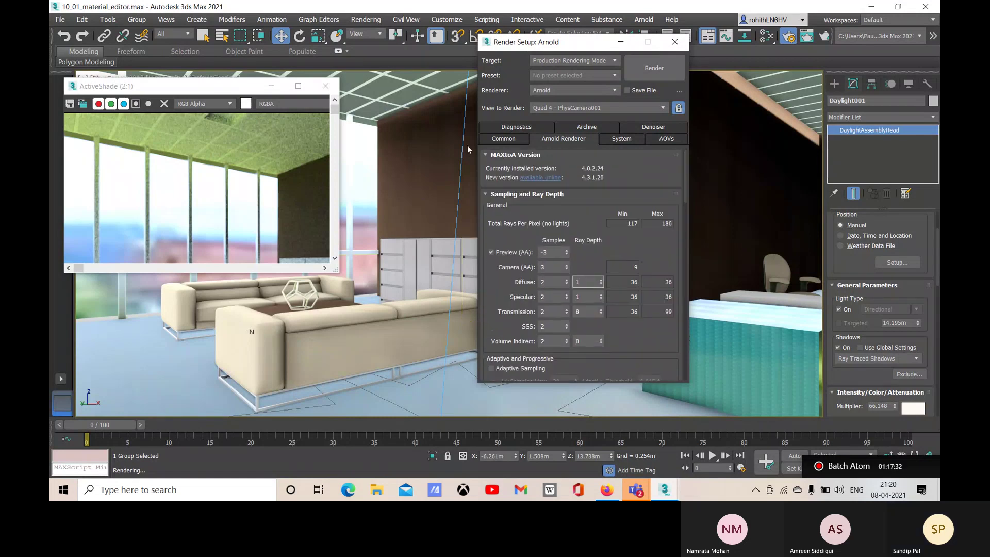
click(501, 141)
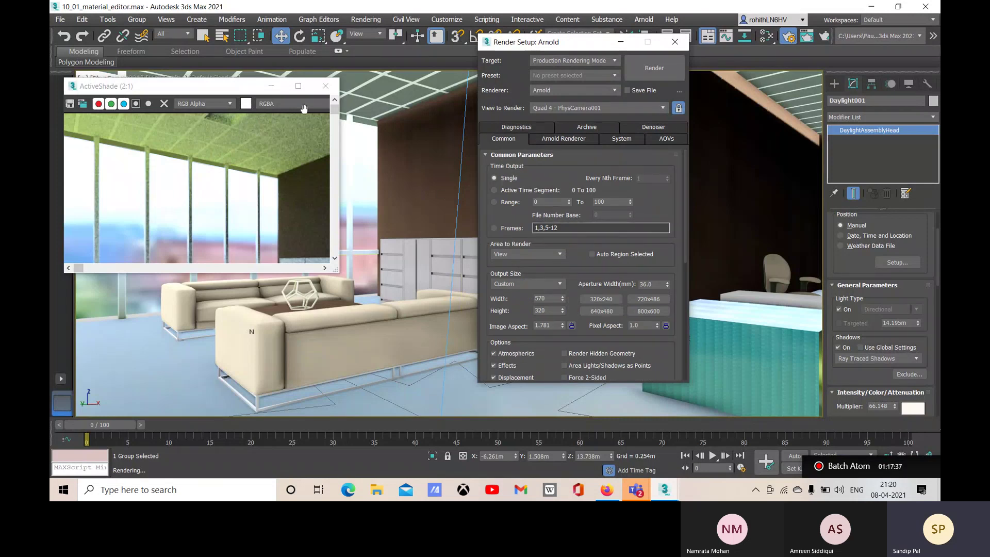
Step: Start a production Arnold render past missing maps and clear the error log
click(652, 70)
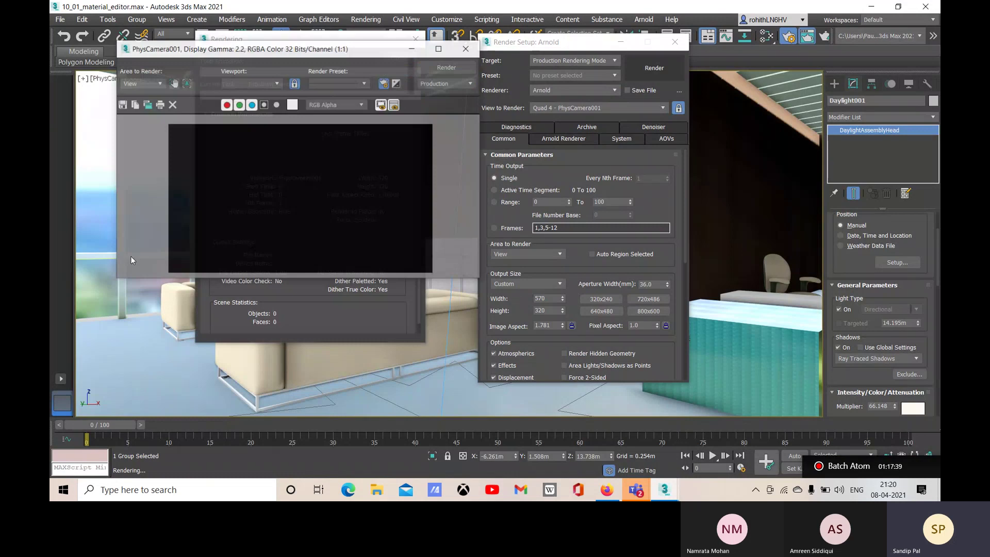
click(376, 309)
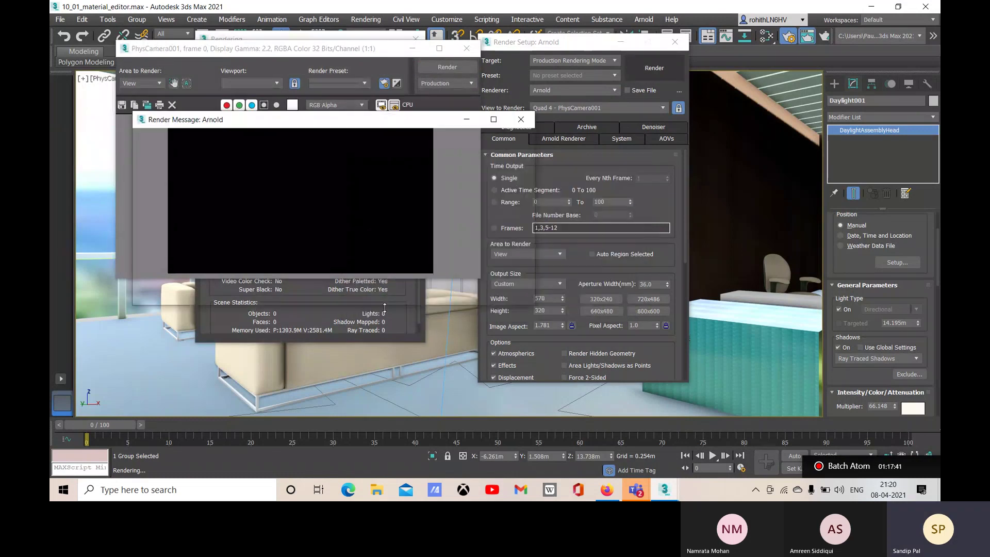
click(468, 295)
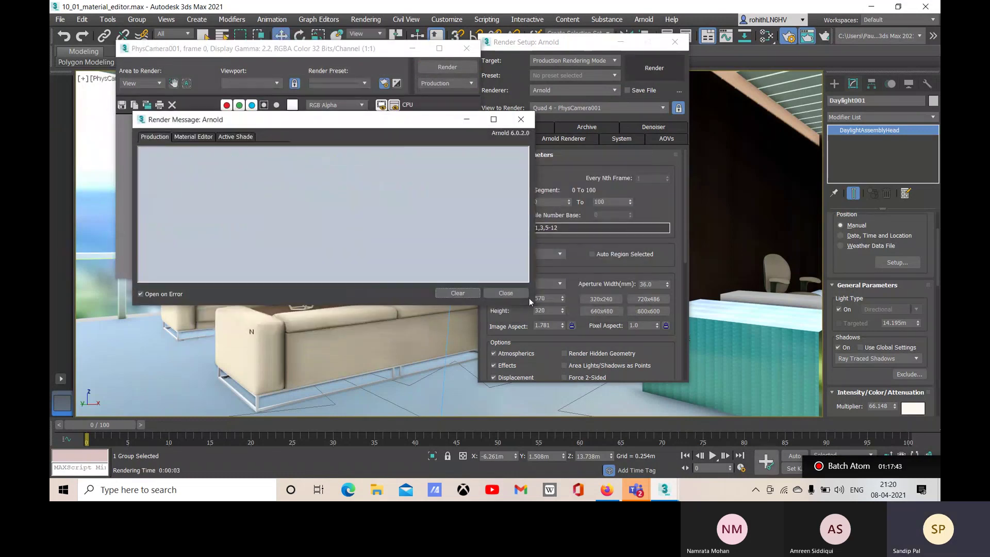
click(504, 291)
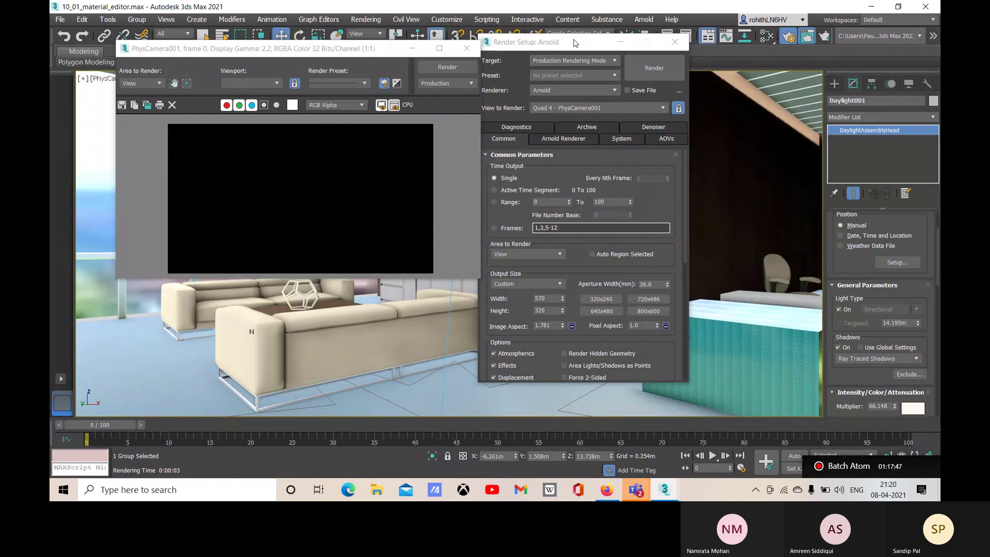
drag(574, 43, 616, 38)
Step: Render the camera view again and close the black frame window
click(447, 67)
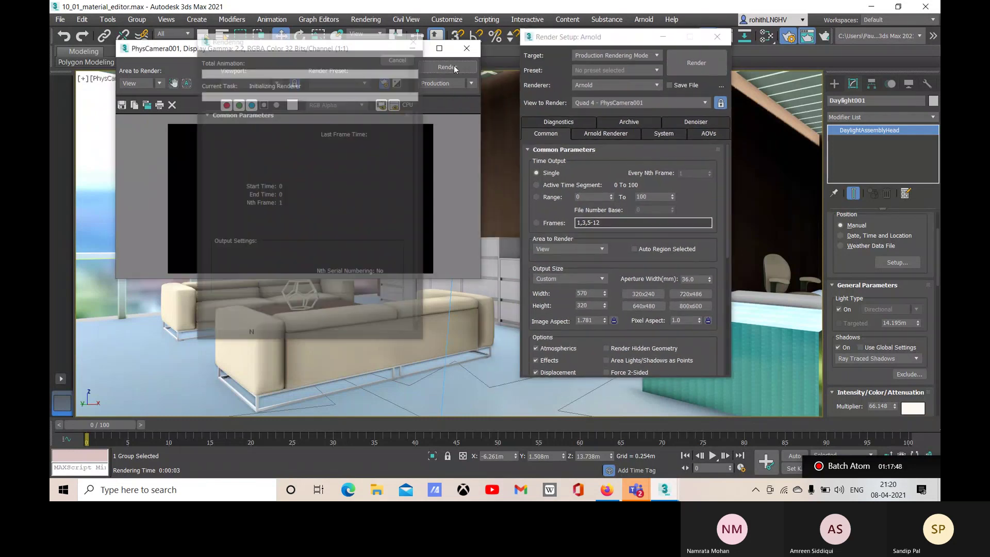
click(441, 304)
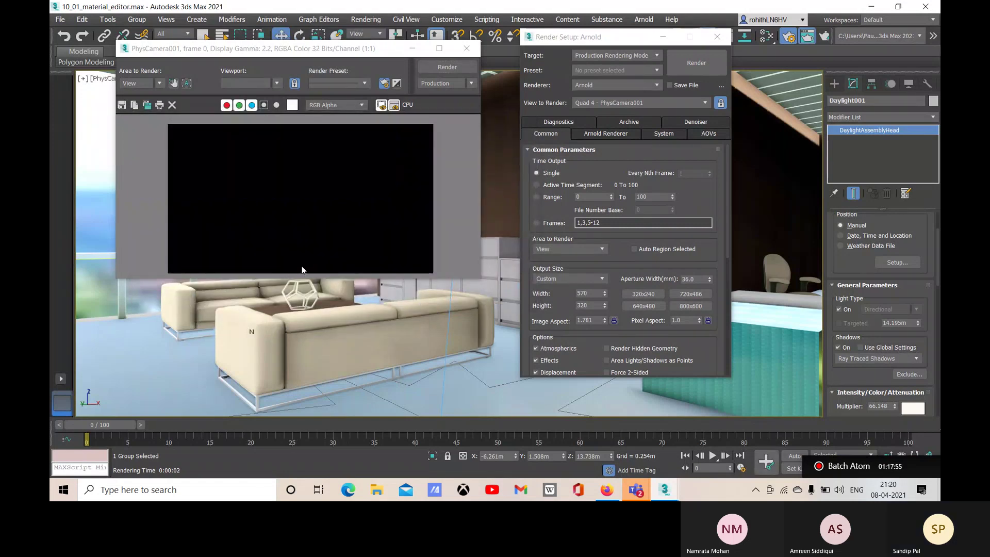
click(467, 49)
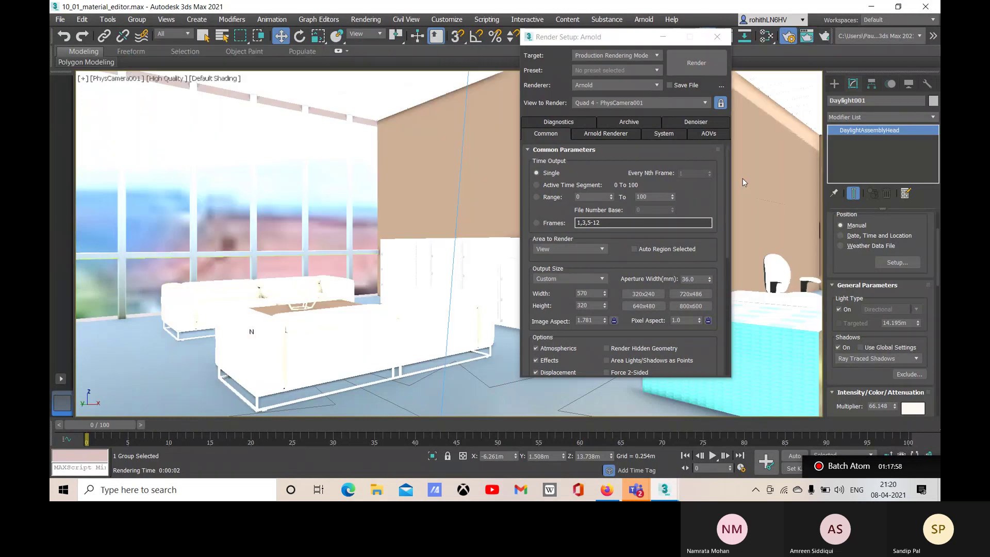
Step: Run another production render, continuing past missing maps and dismissing the error log
click(704, 70)
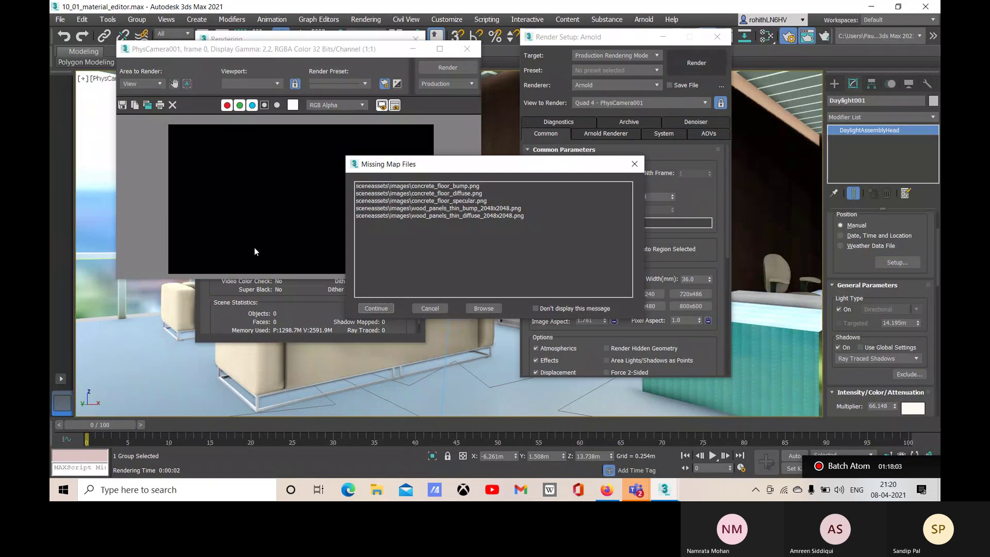
click(371, 308)
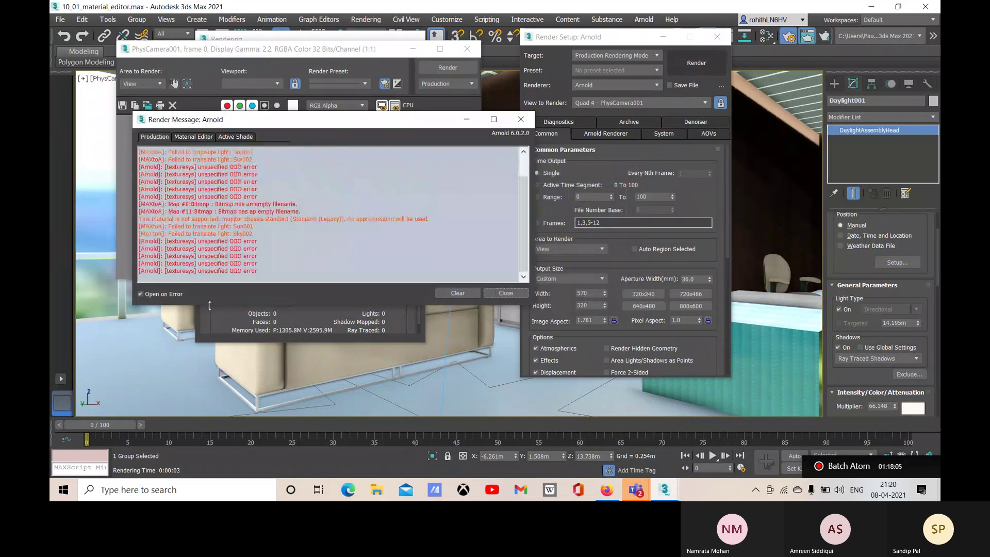
drag(369, 127, 528, 93)
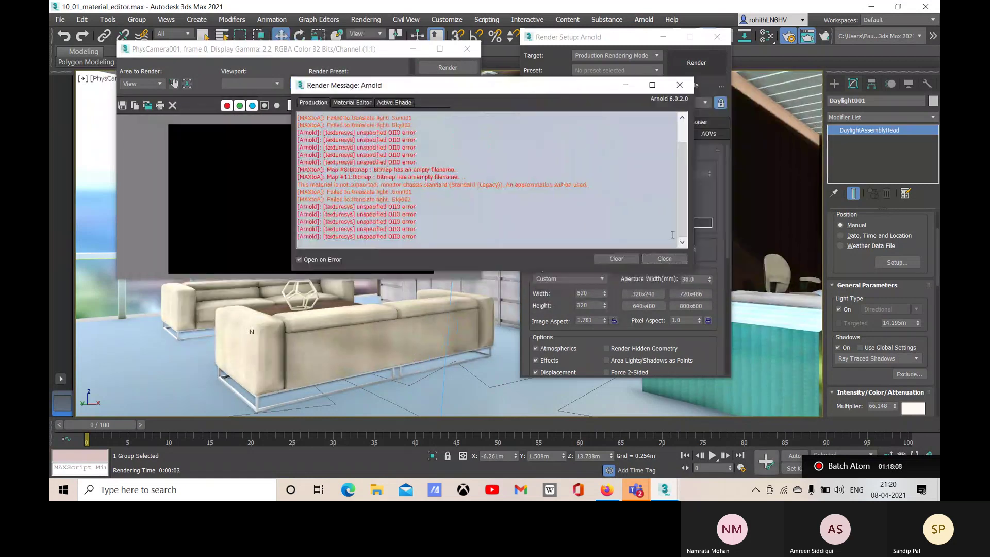
click(655, 259)
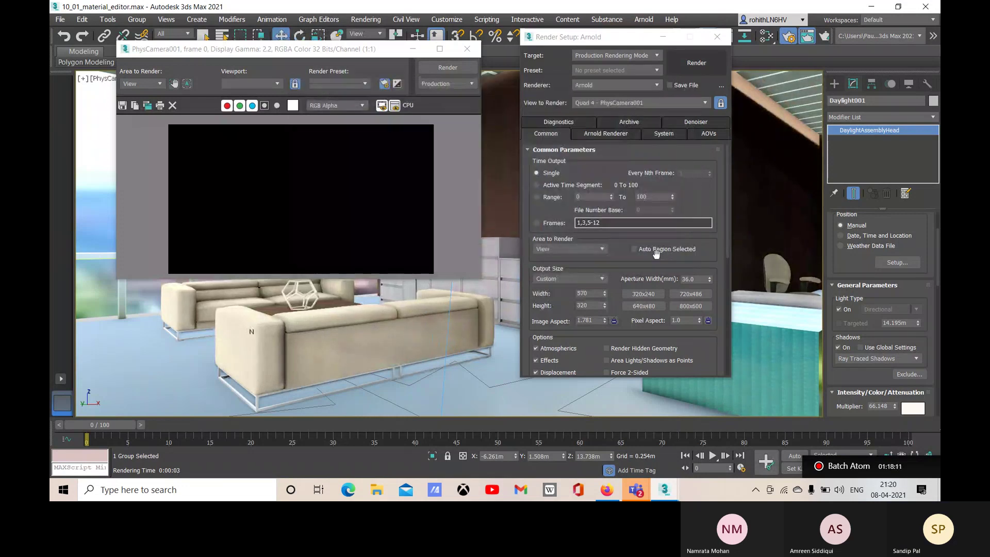
Step: Switch the target to ActiveShade Mode and start an interactive render past the missing maps
click(467, 49)
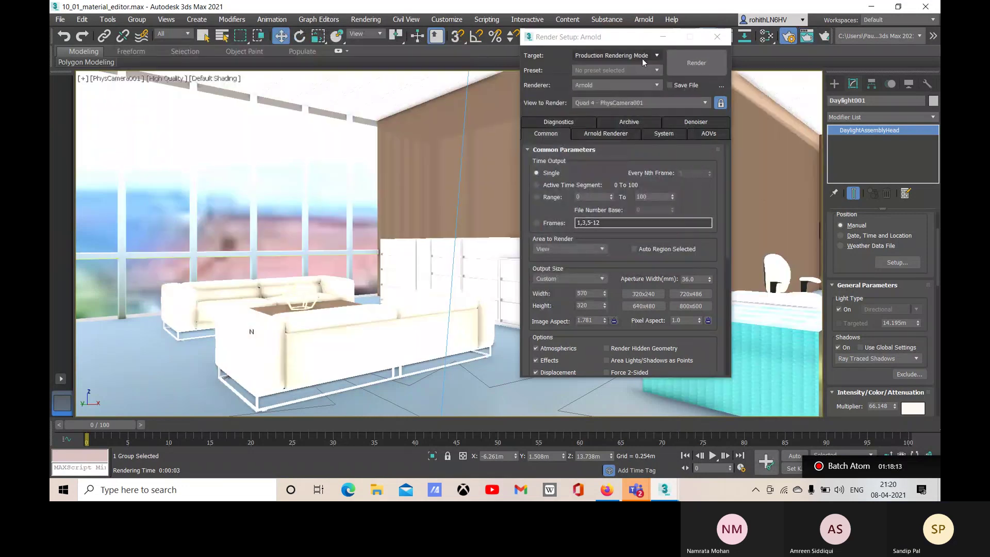
click(643, 55)
click(614, 83)
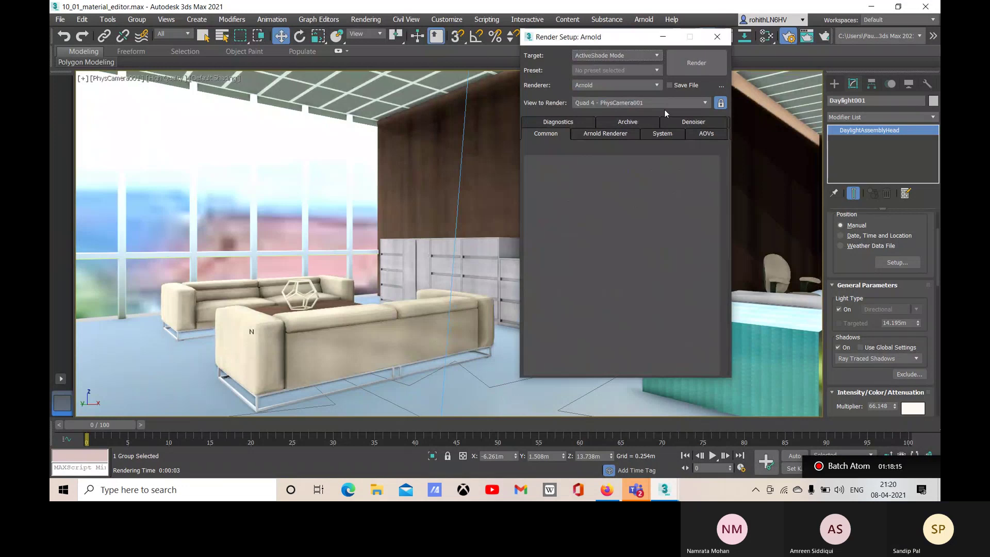
click(703, 68)
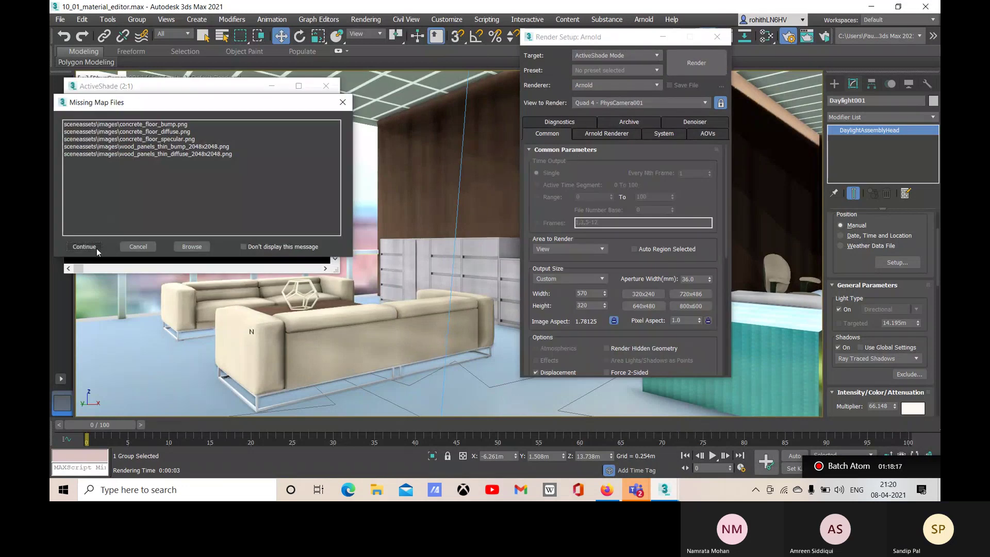
click(96, 248)
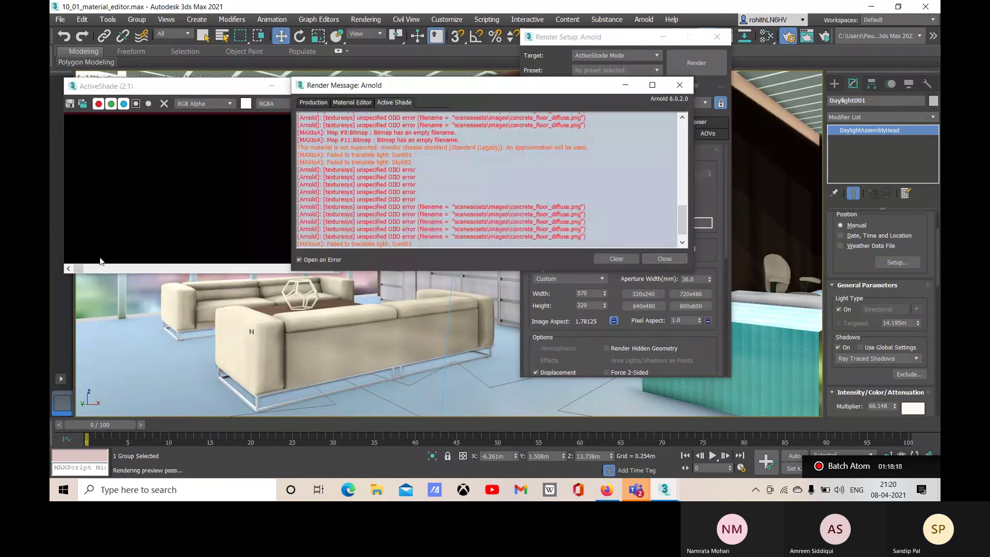
click(664, 258)
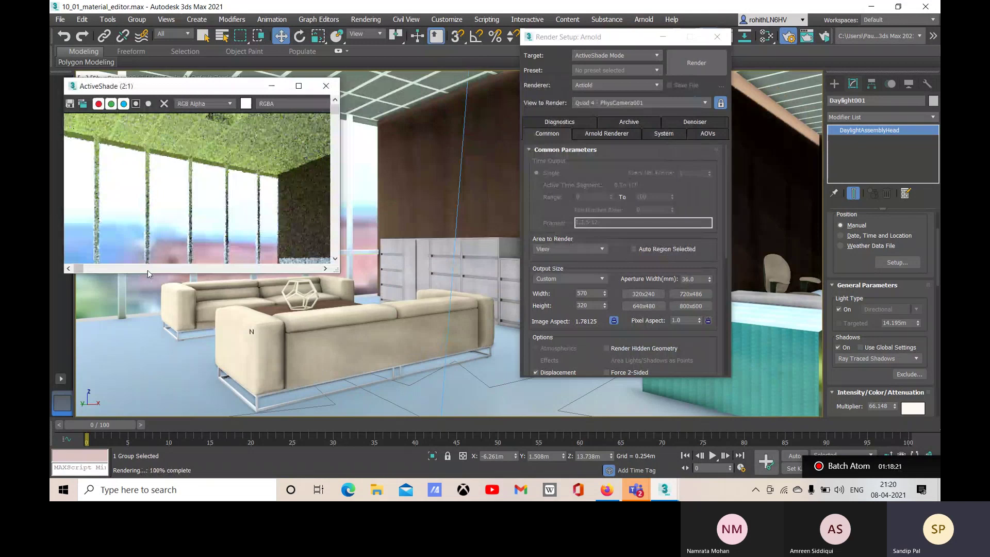
Step: Enlarge the ActiveShade preview to show the full office render, then close it
click(190, 268)
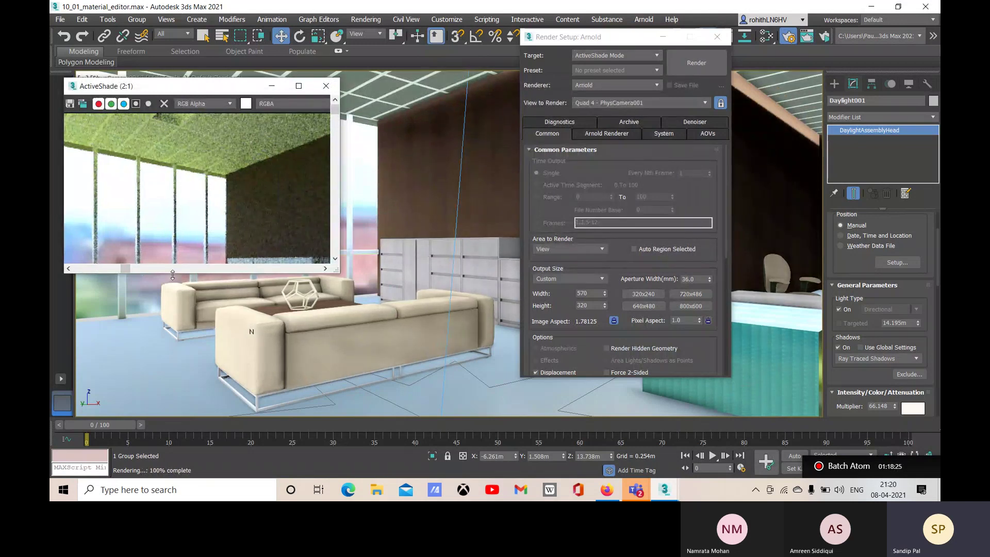
drag(172, 275, 221, 386)
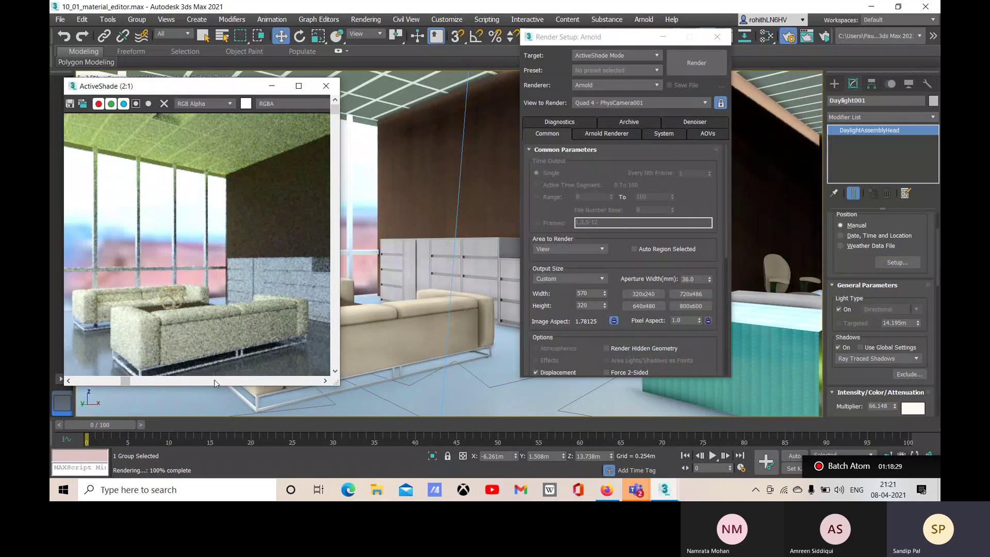
click(614, 55)
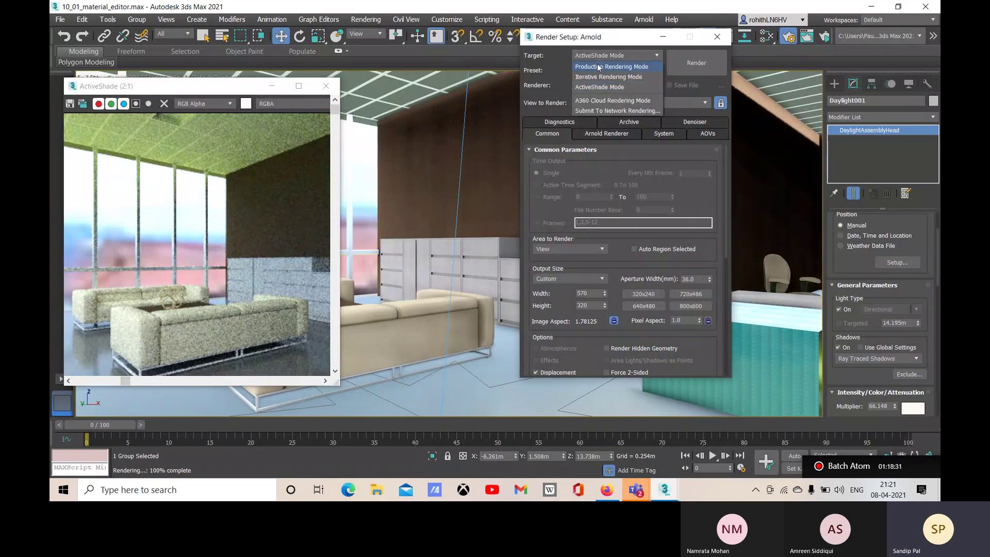
click(599, 86)
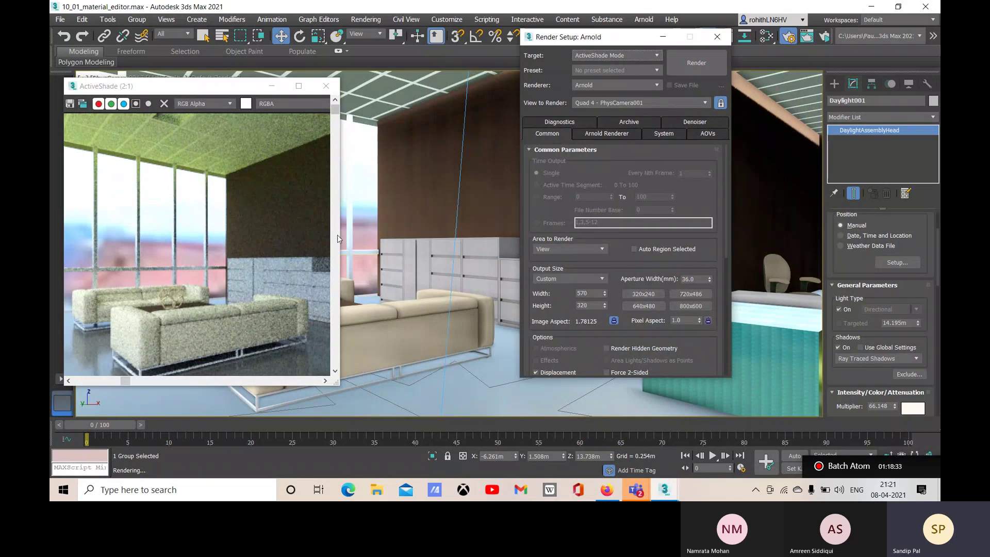
drag(340, 231, 346, 192)
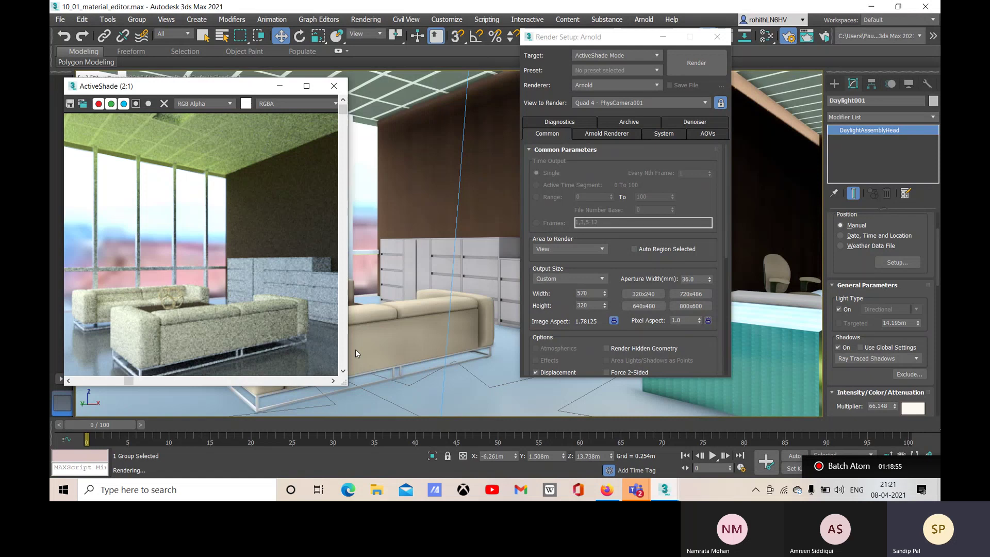
click(335, 85)
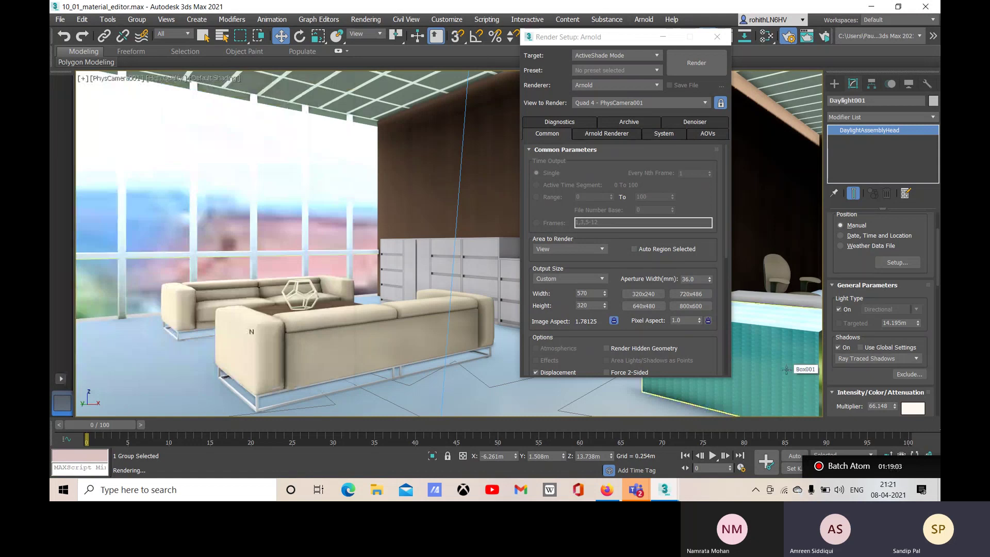
Step: Close the Render Setup dialog and stop sharing the screen from the Teams meeting controls
drag(588, 41, 576, 40)
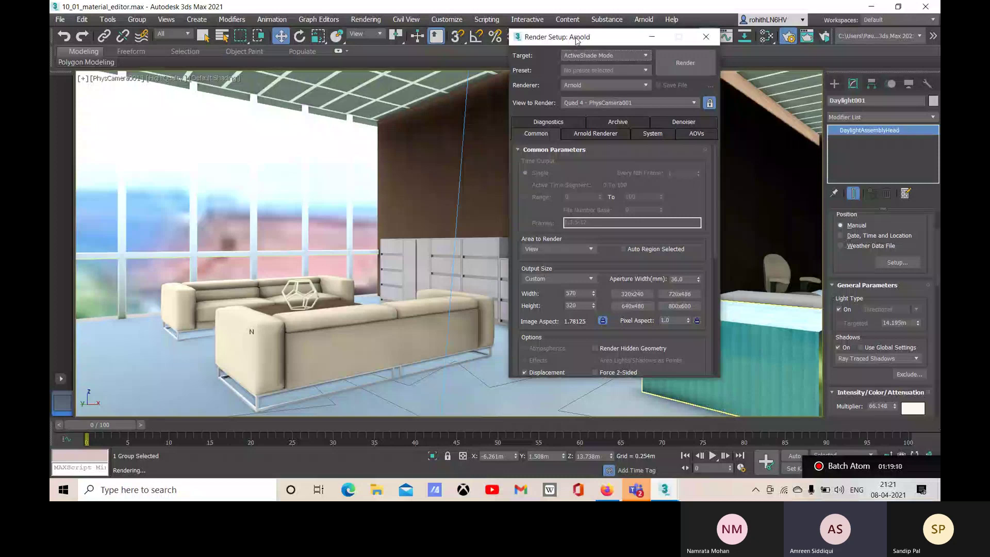
click(705, 36)
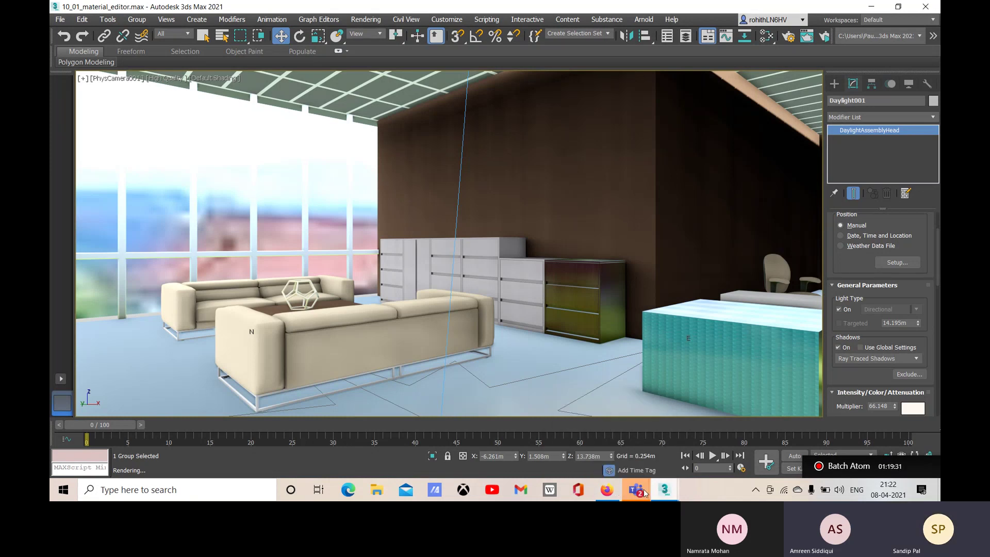
mouse_move(645, 492)
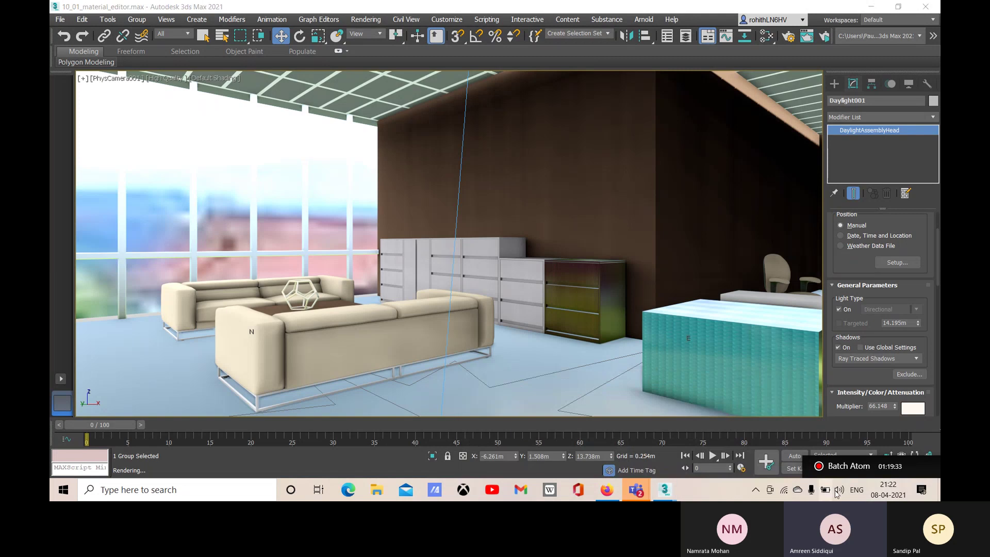
drag(852, 467, 752, 245)
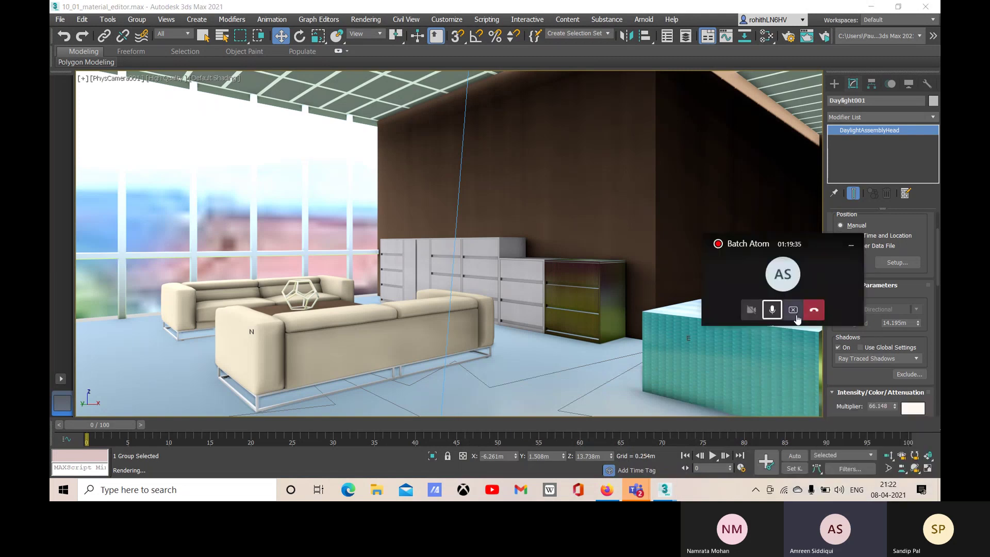
click(795, 313)
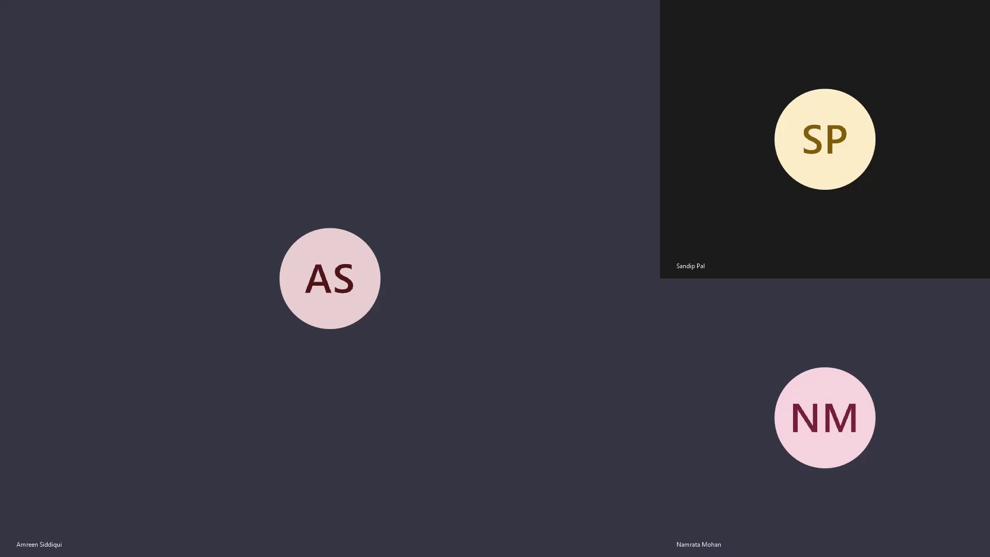